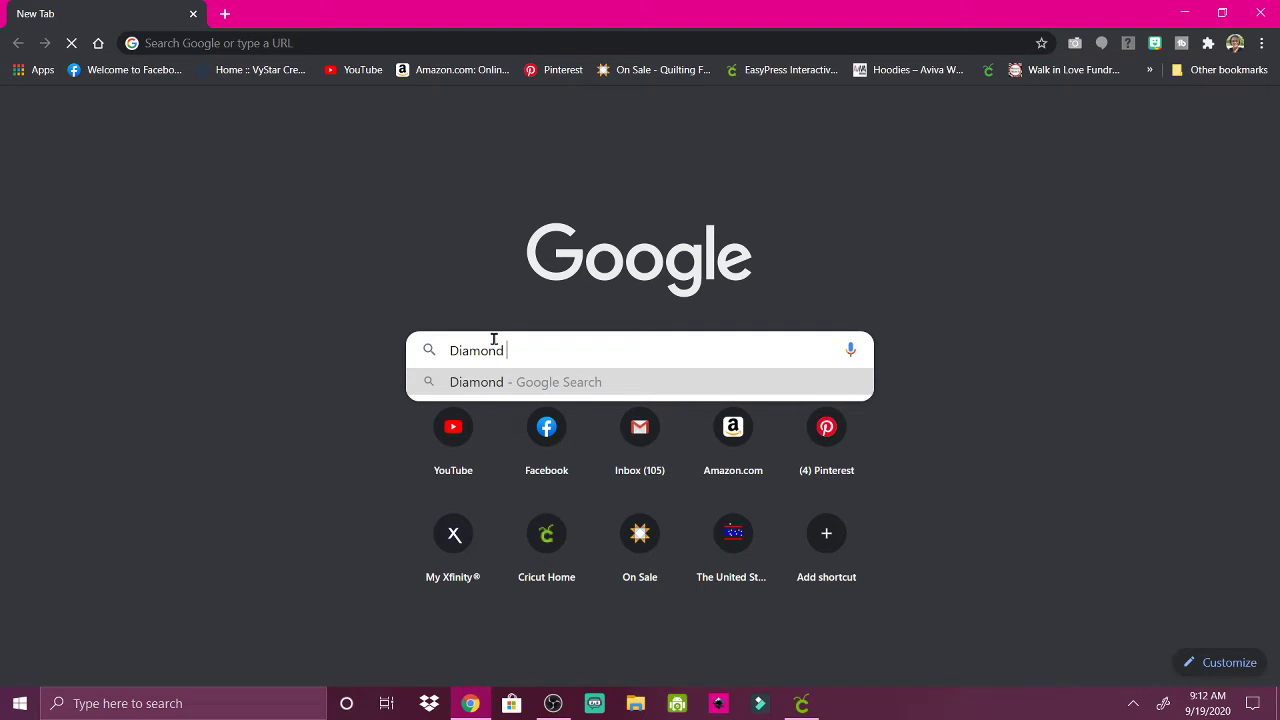
# - Browse Google Images for "diamond shape svg free" and close the browser to return to Cricut Design Space
pyautogui.write('shap')
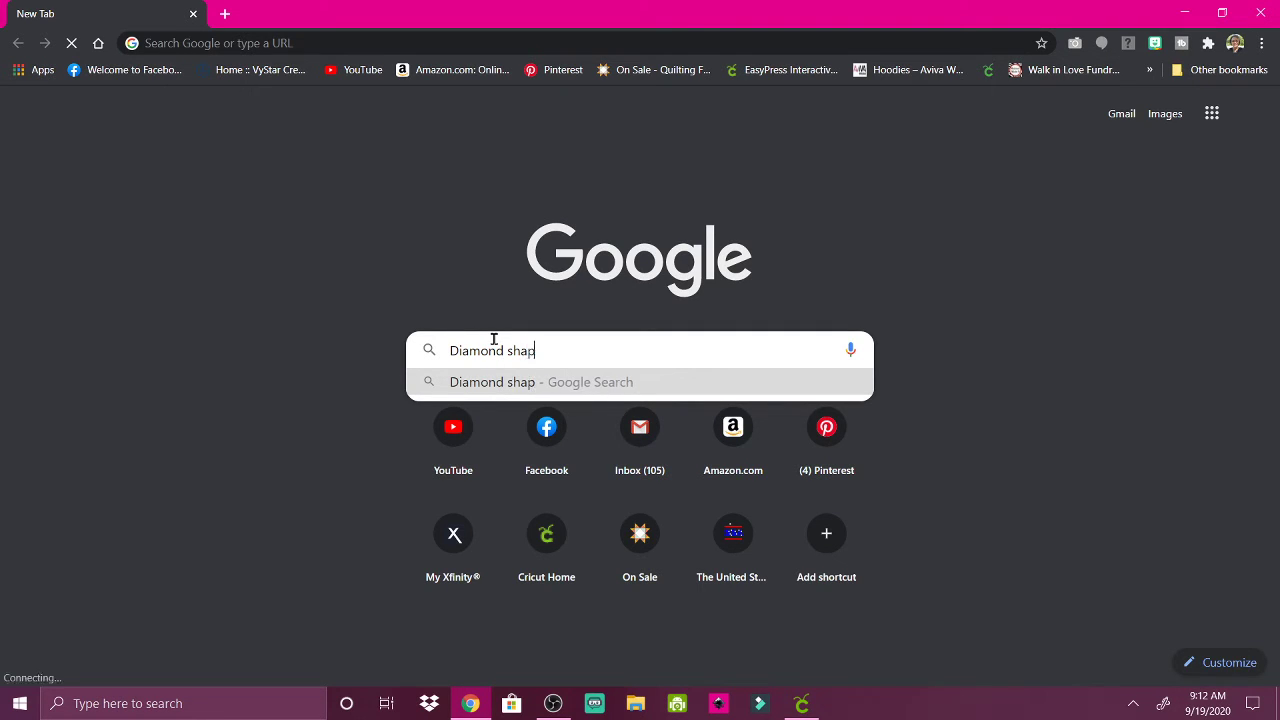
pyautogui.write('e svg')
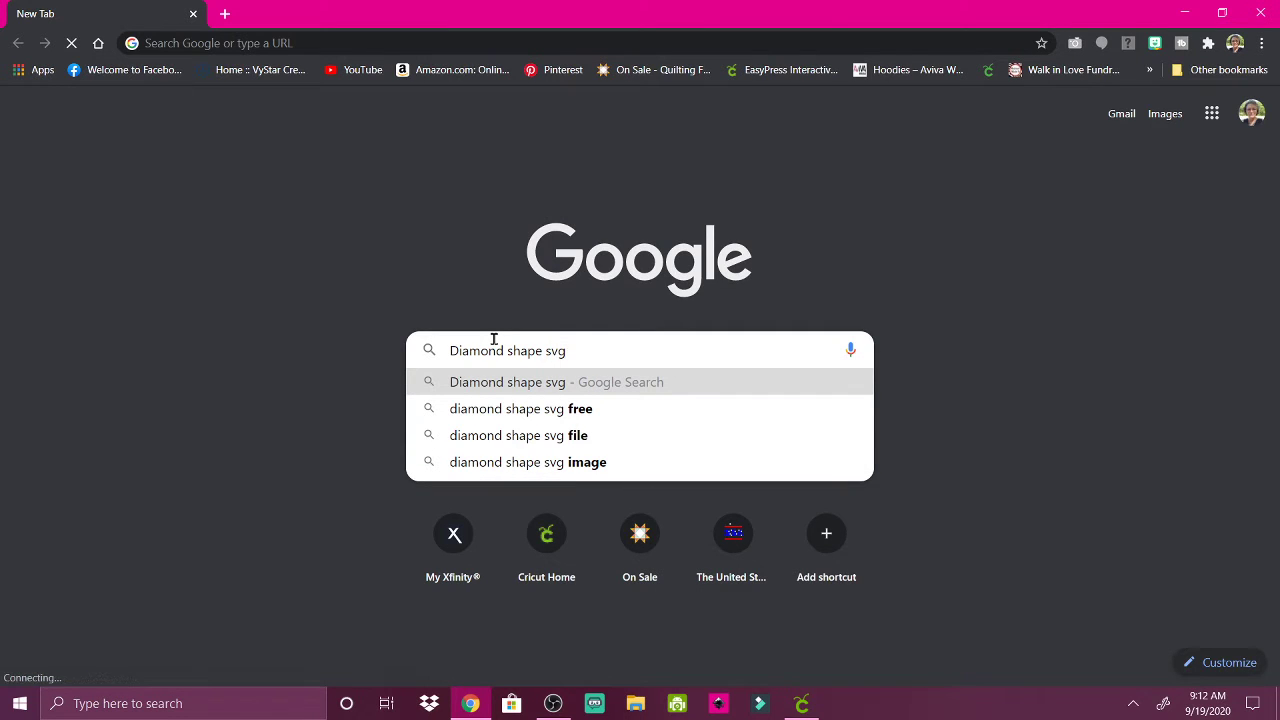
pyautogui.click(531, 413)
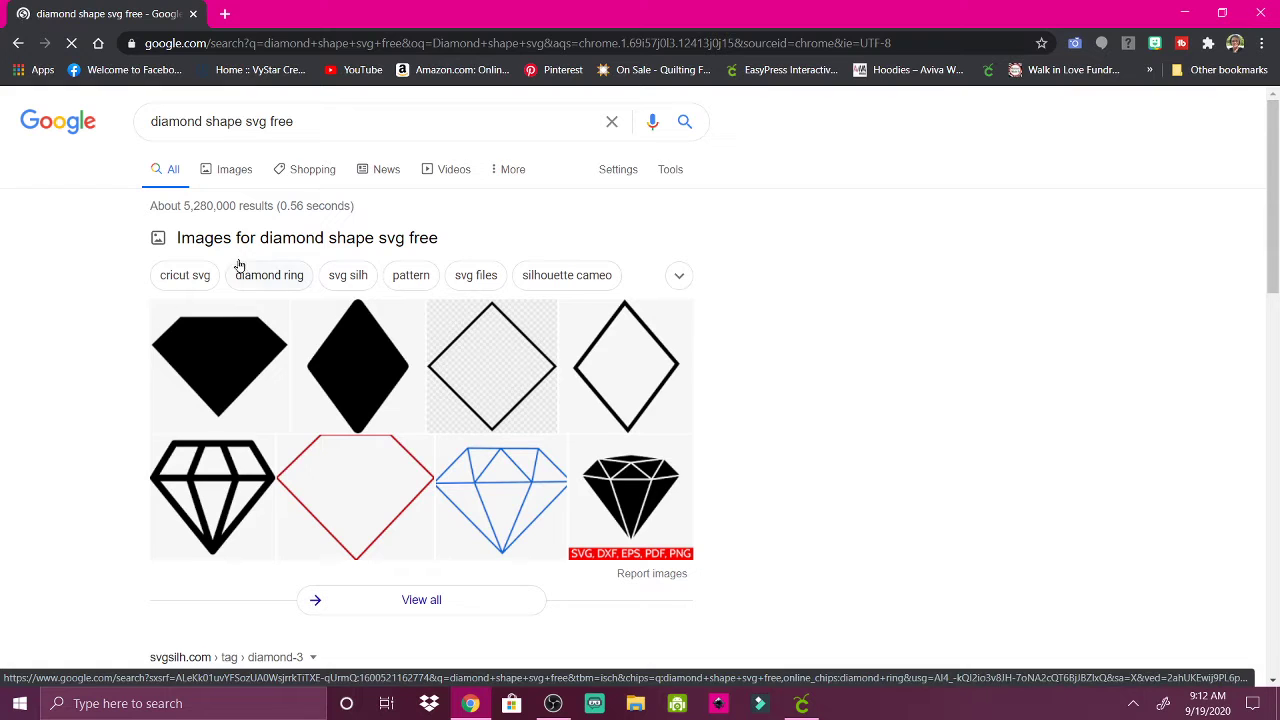
pyautogui.click(227, 172)
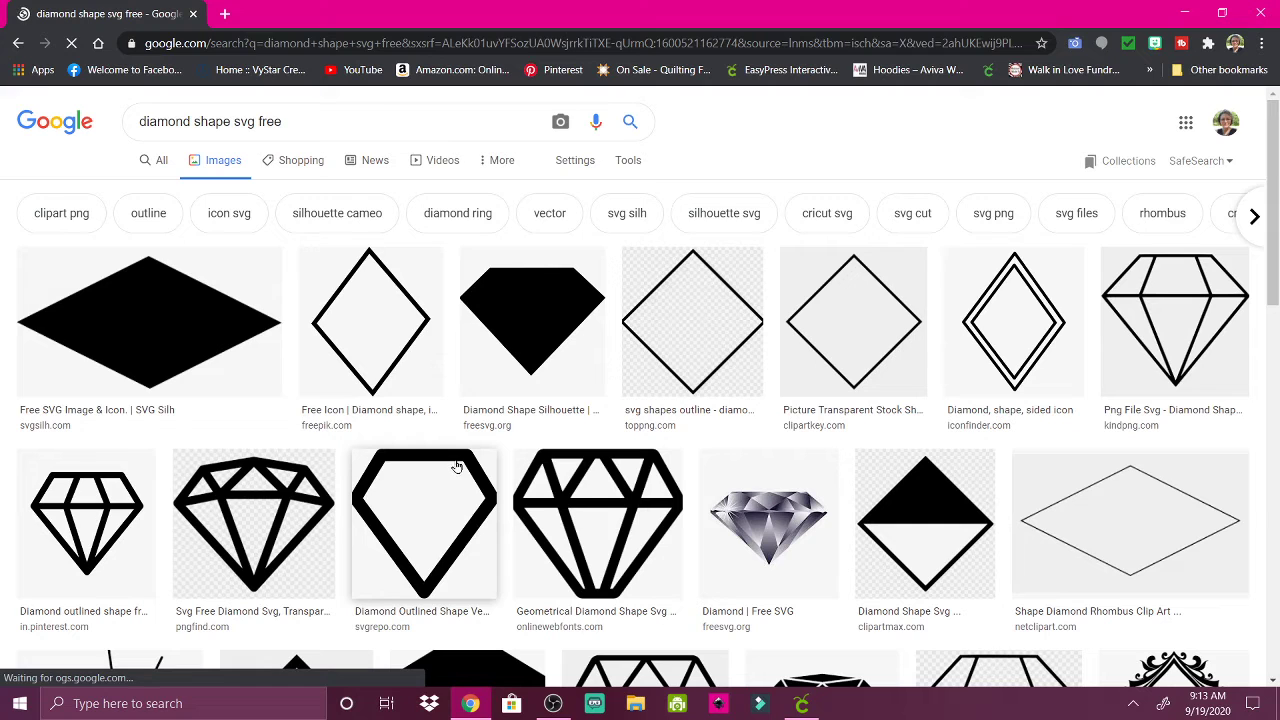
pyautogui.moveTo(481, 494); pyautogui.dragTo(438, 532)
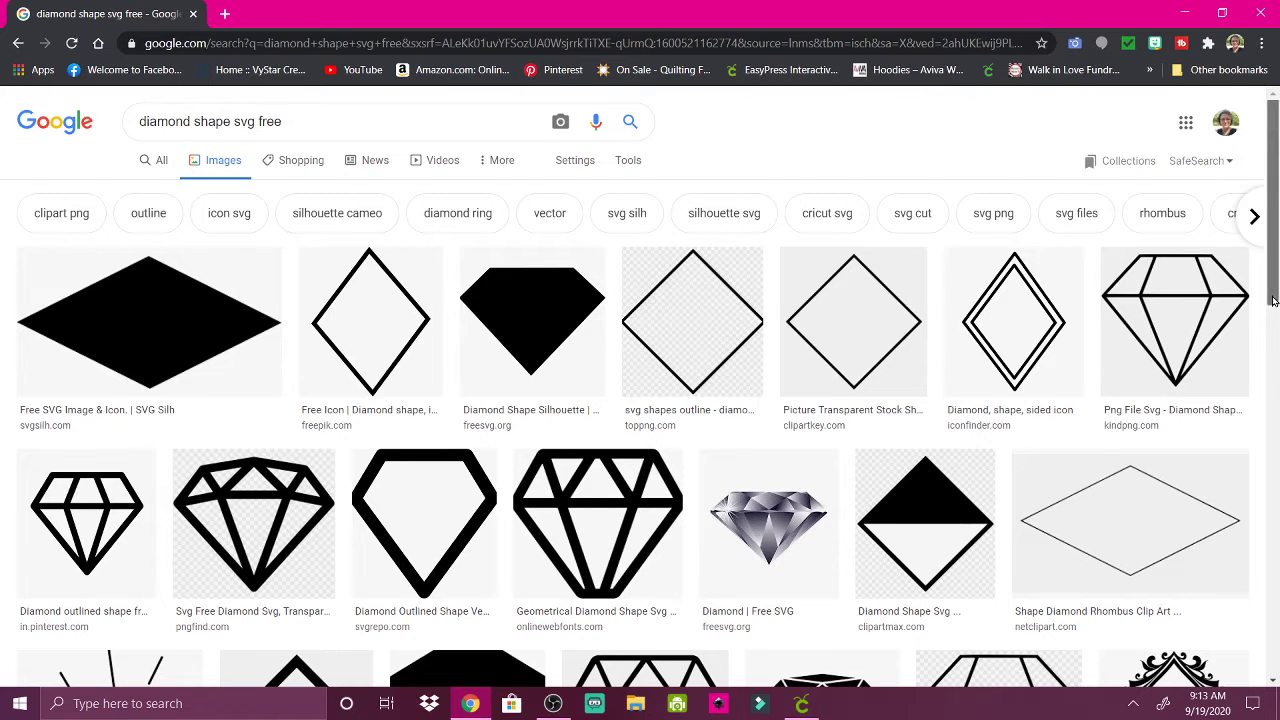
pyautogui.moveTo(1277, 323); pyautogui.dragTo(1272, 342)
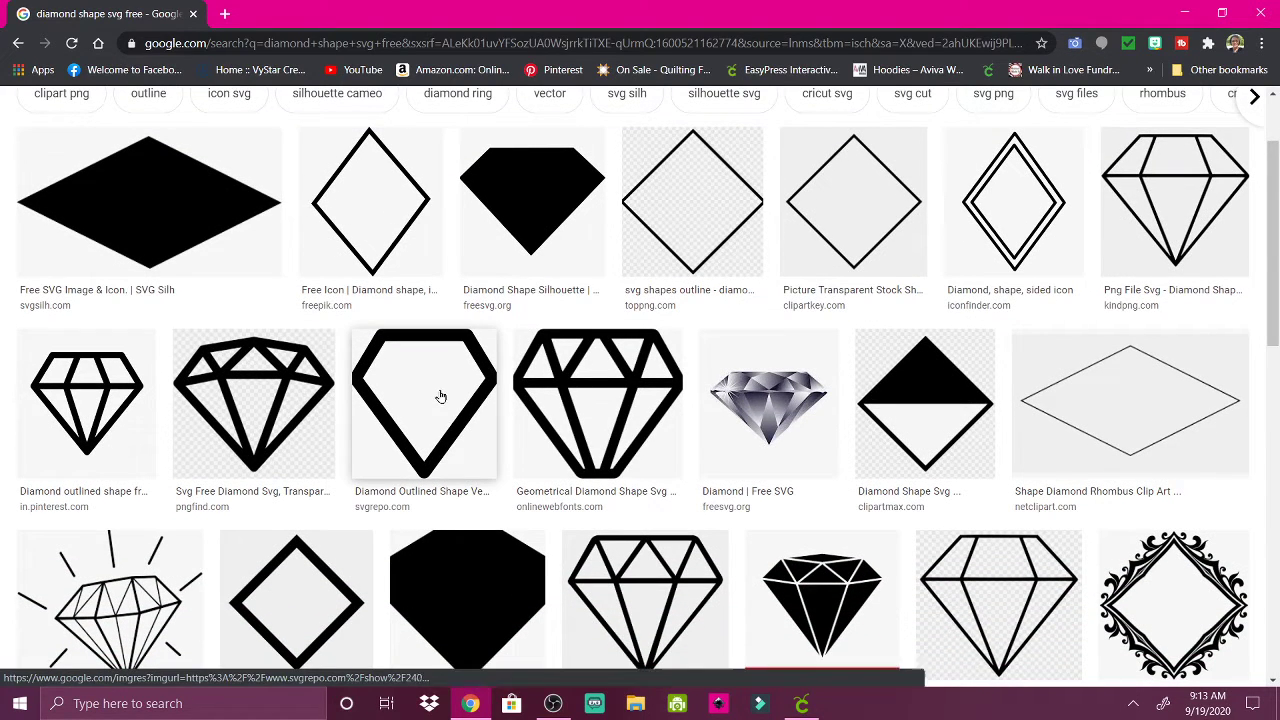
pyautogui.click(1262, 14)
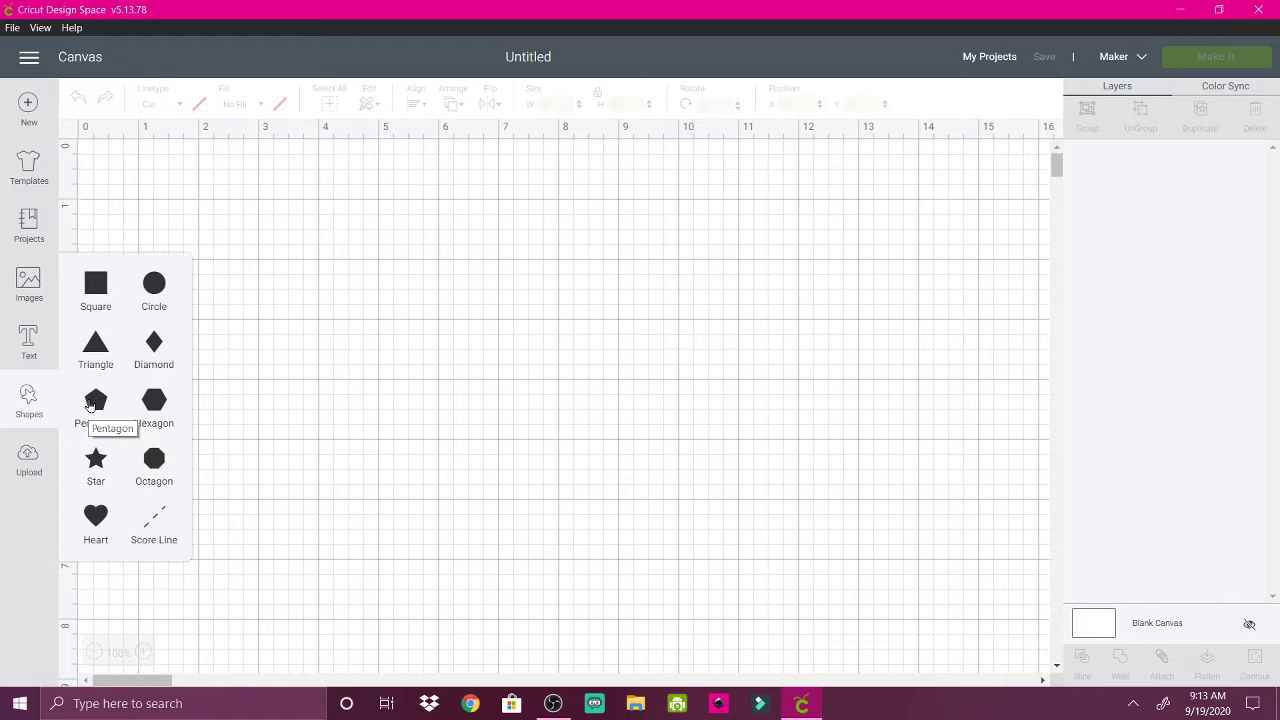
# - Add a pentagon and a hexagon to the canvas, keeping a single hexagon placed to the right of the pentagon
pyautogui.click(95, 403)
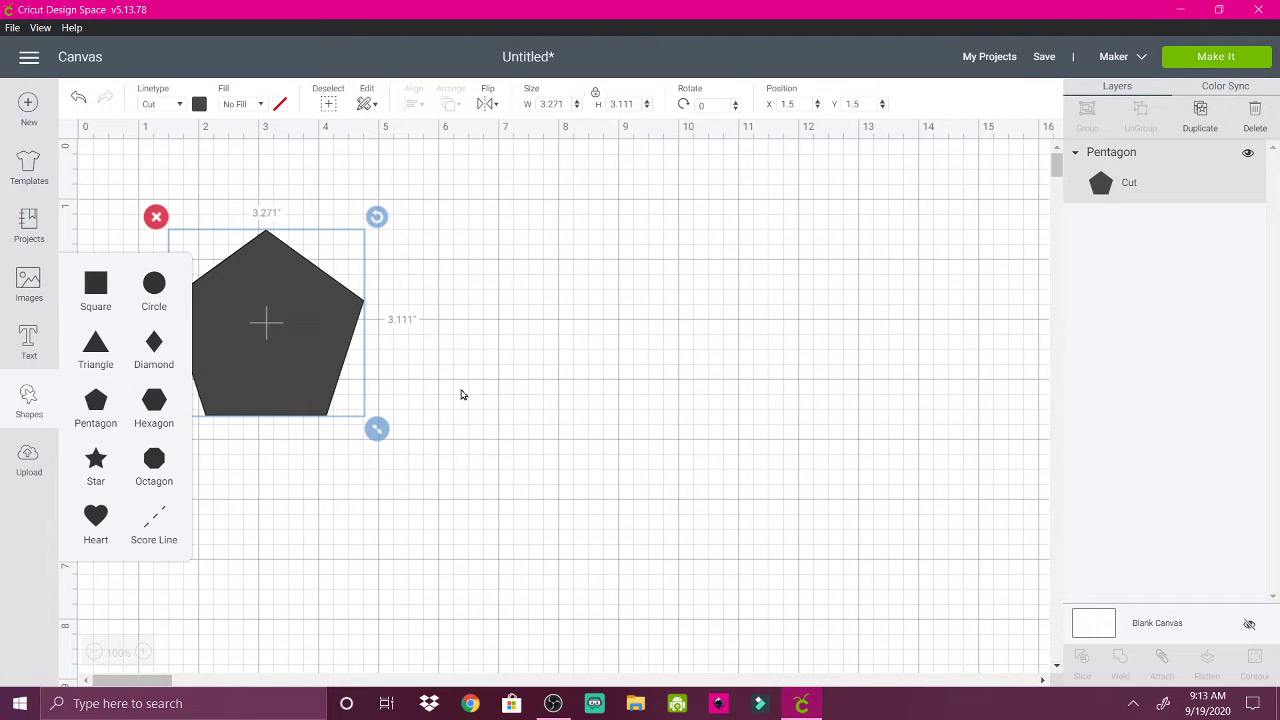
pyautogui.click(175, 403)
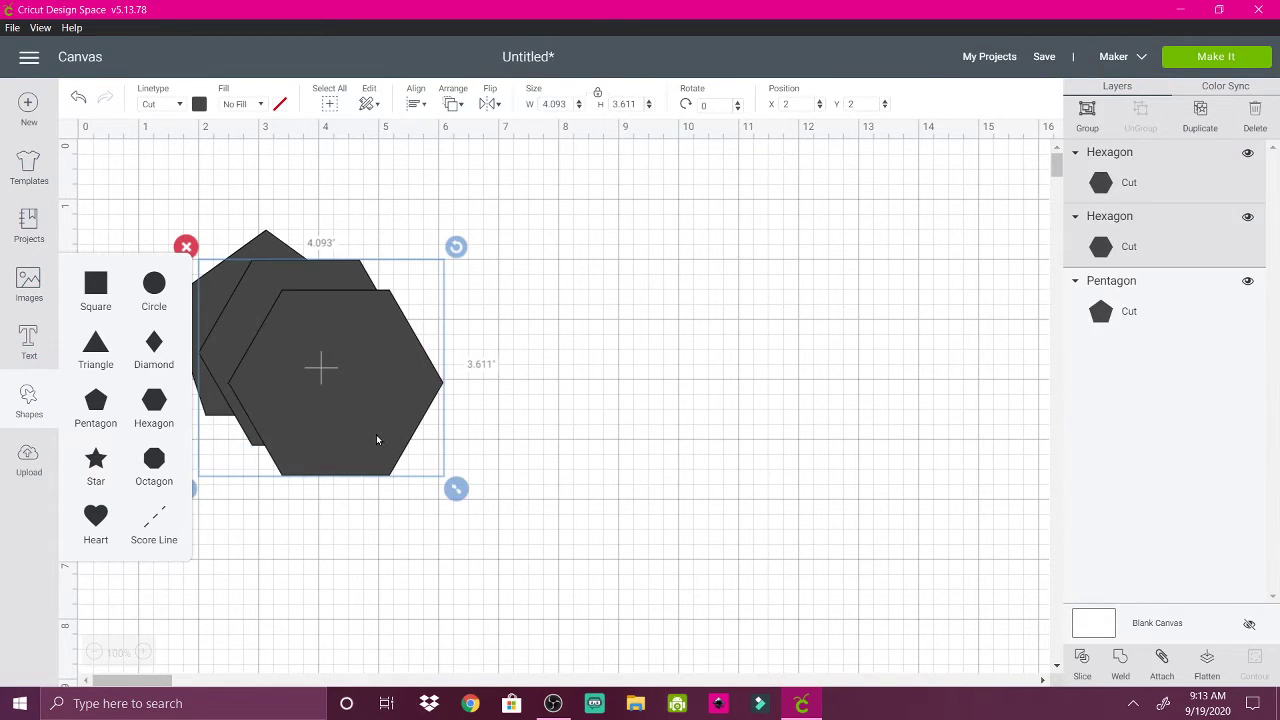
pyautogui.moveTo(348, 396); pyautogui.dragTo(689, 426)
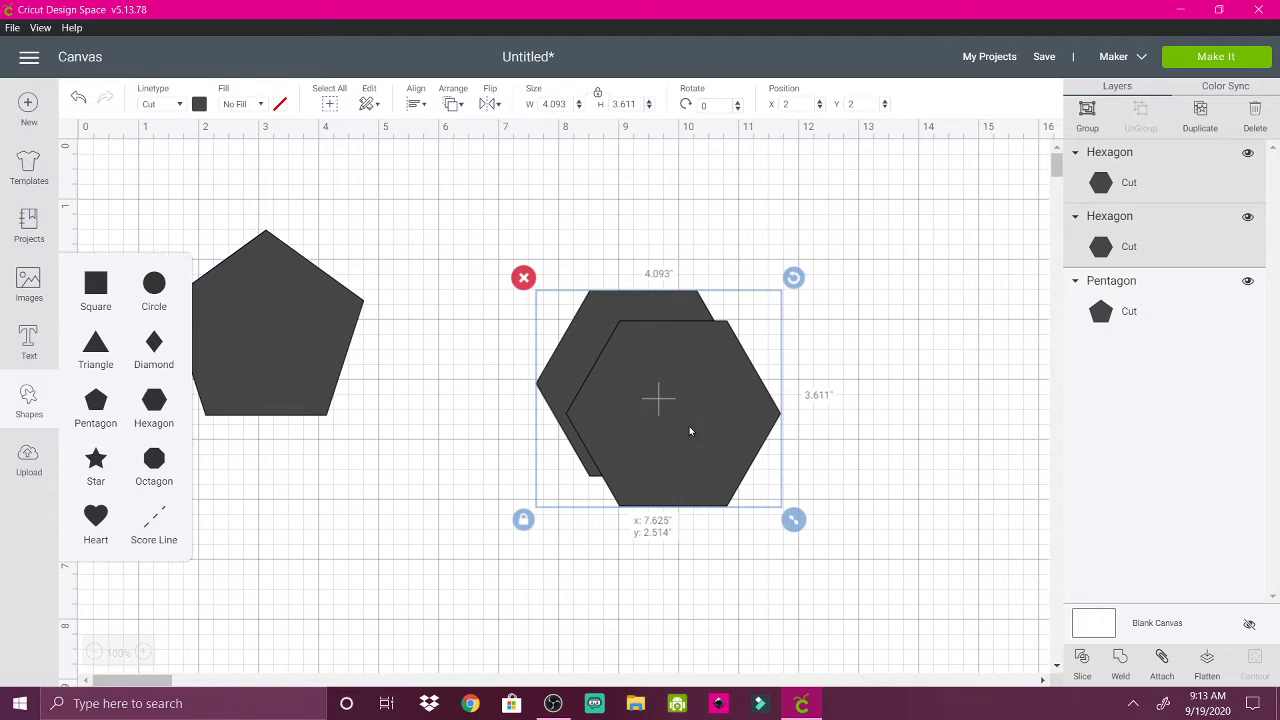
pyautogui.click(331, 380)
pyautogui.click(614, 376)
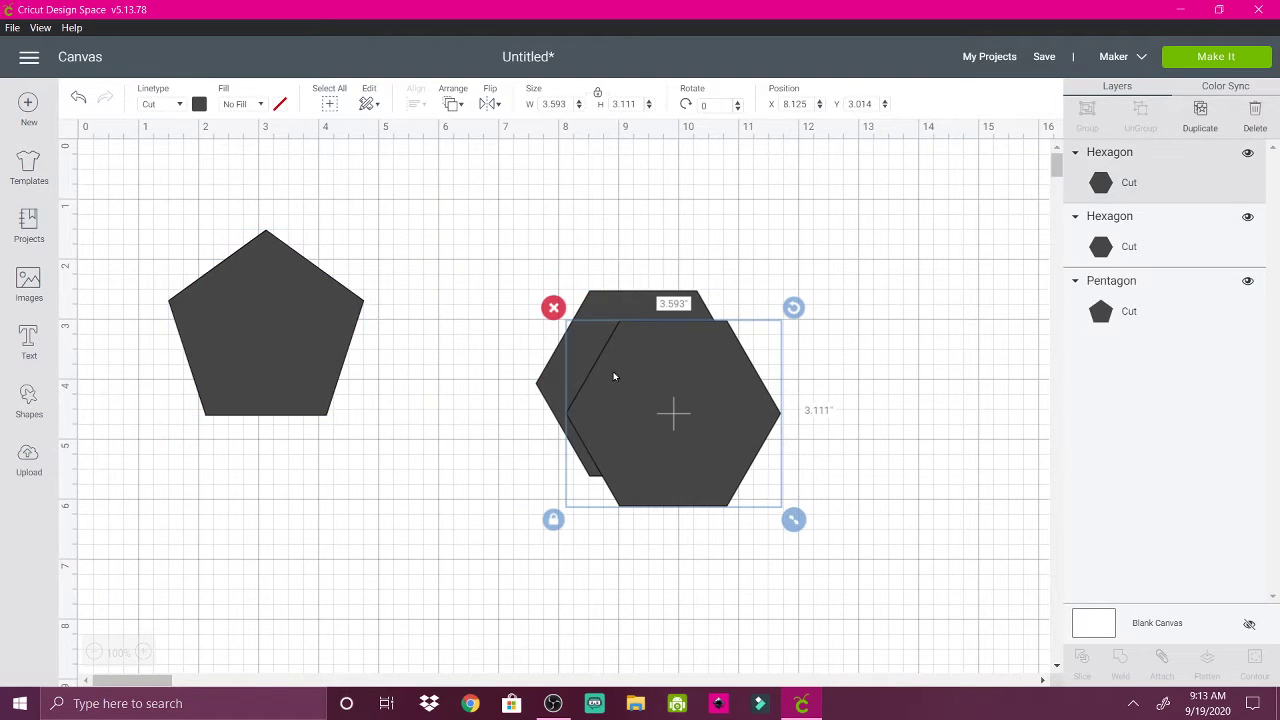
pyautogui.click(550, 308)
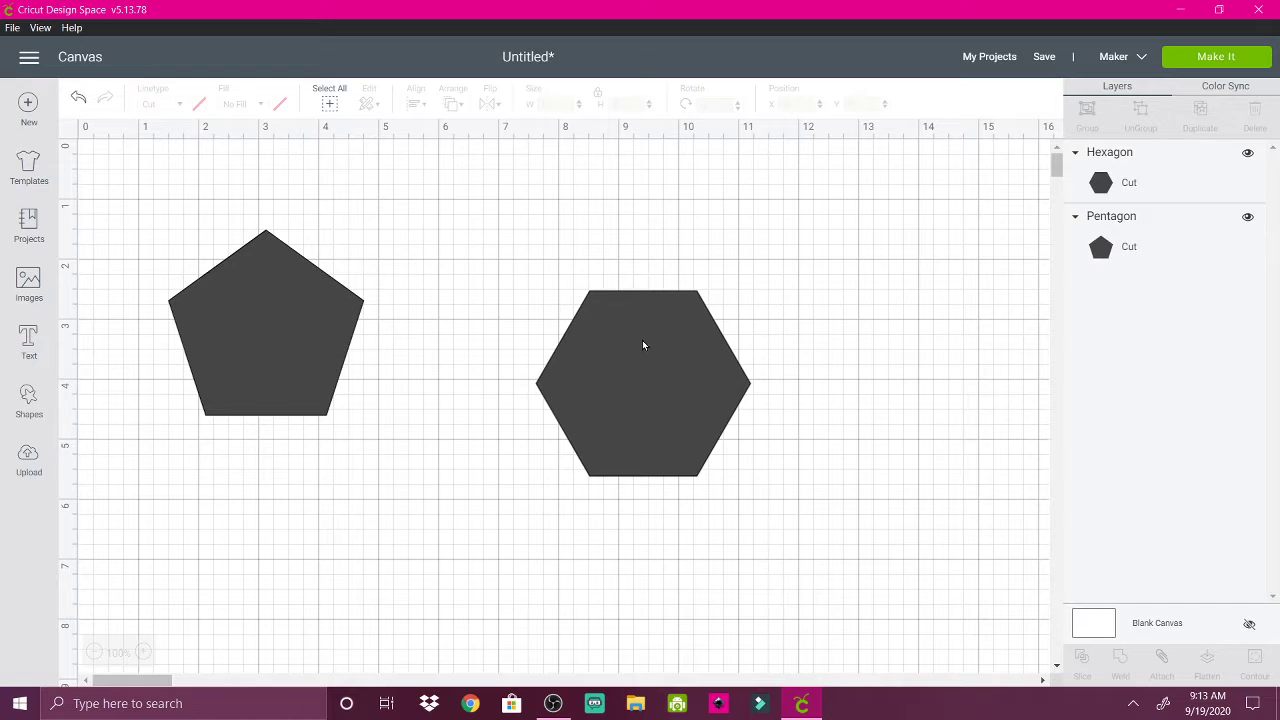
pyautogui.moveTo(643, 345); pyautogui.dragTo(539, 277)
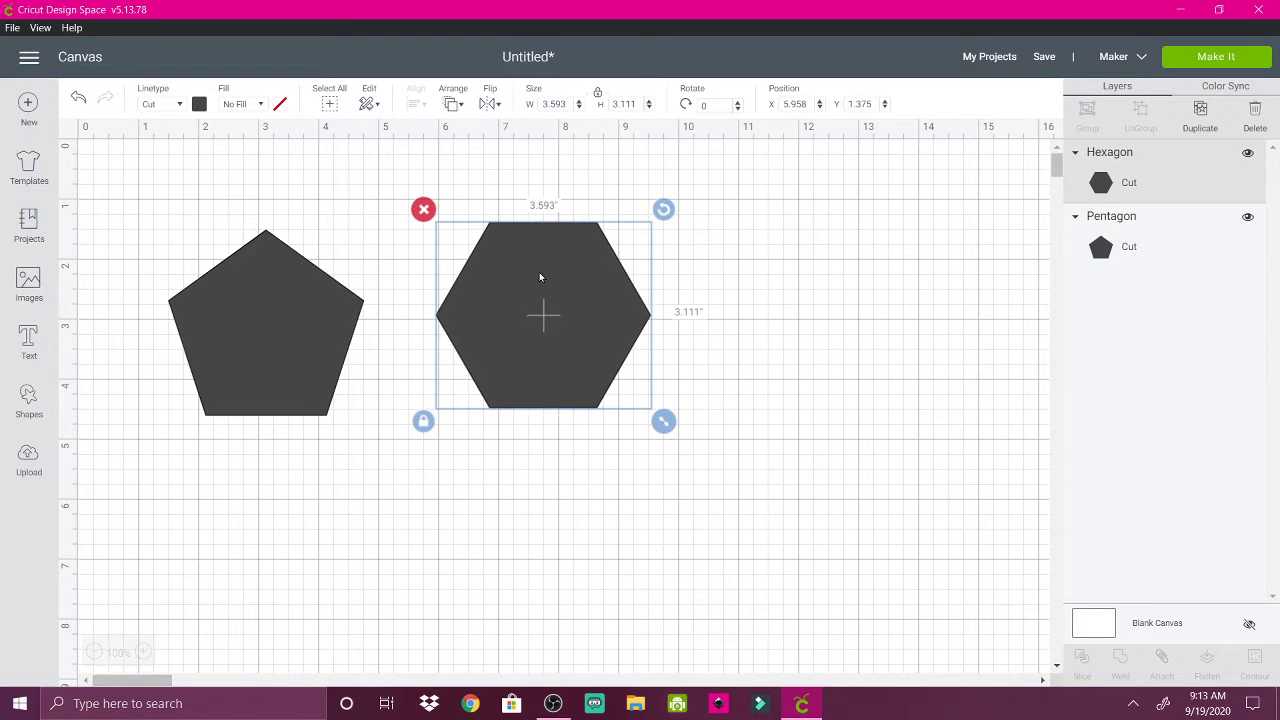
# - Flip the pentagon vertically so its point faces down
pyautogui.click(243, 296)
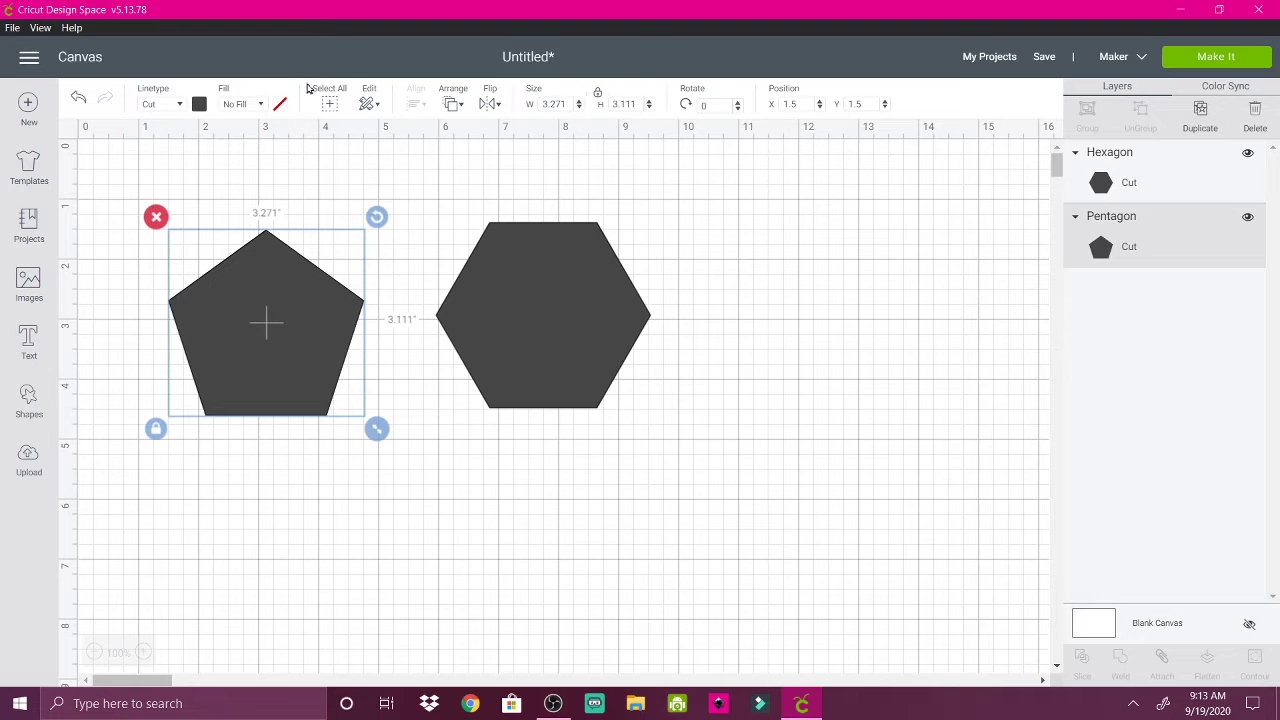
pyautogui.click(490, 106)
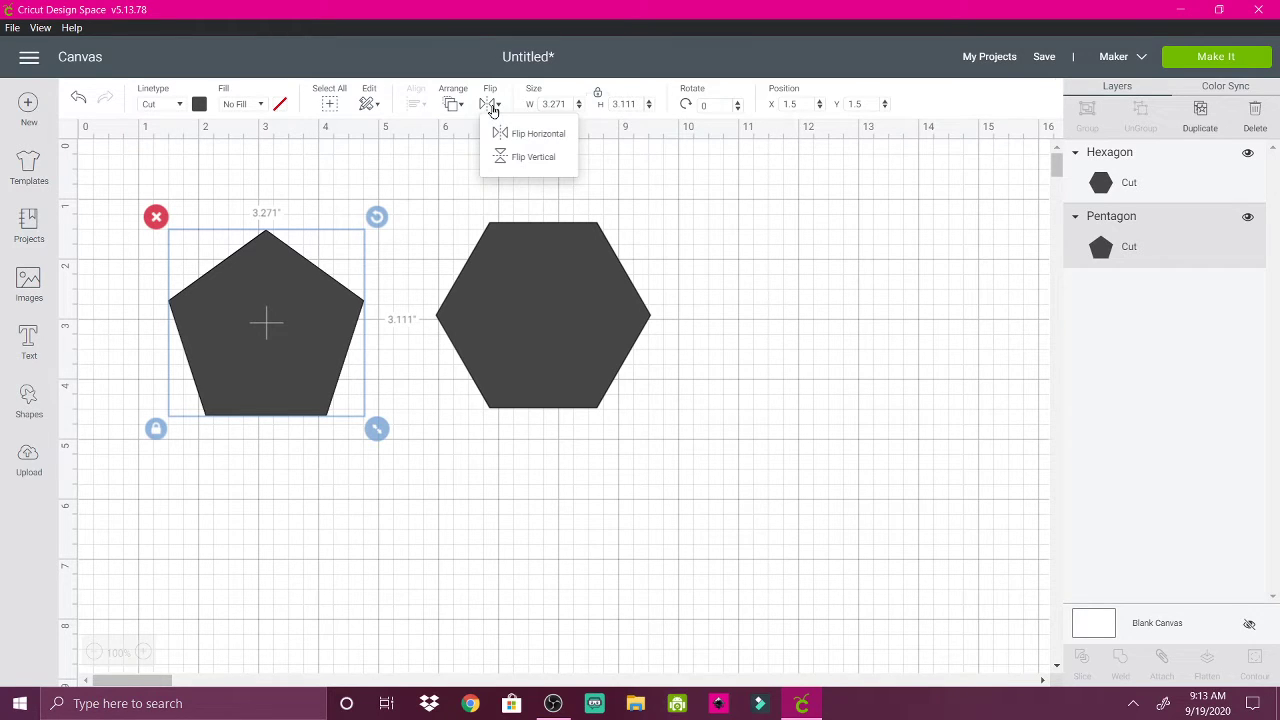
pyautogui.click(518, 158)
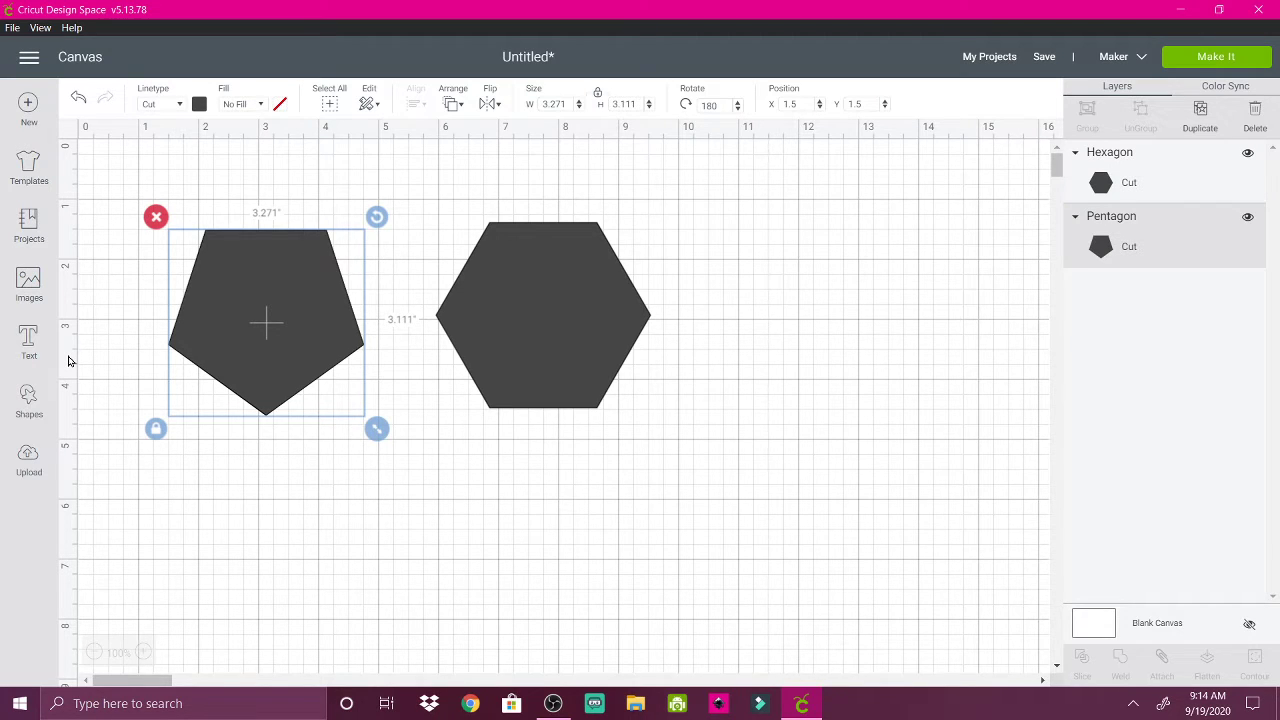
# - Add a square enlarged to about 3.86 inches and cover the pentagon's lower point, with its upper edge along the pentagon's widest corners
pyautogui.click(29, 401)
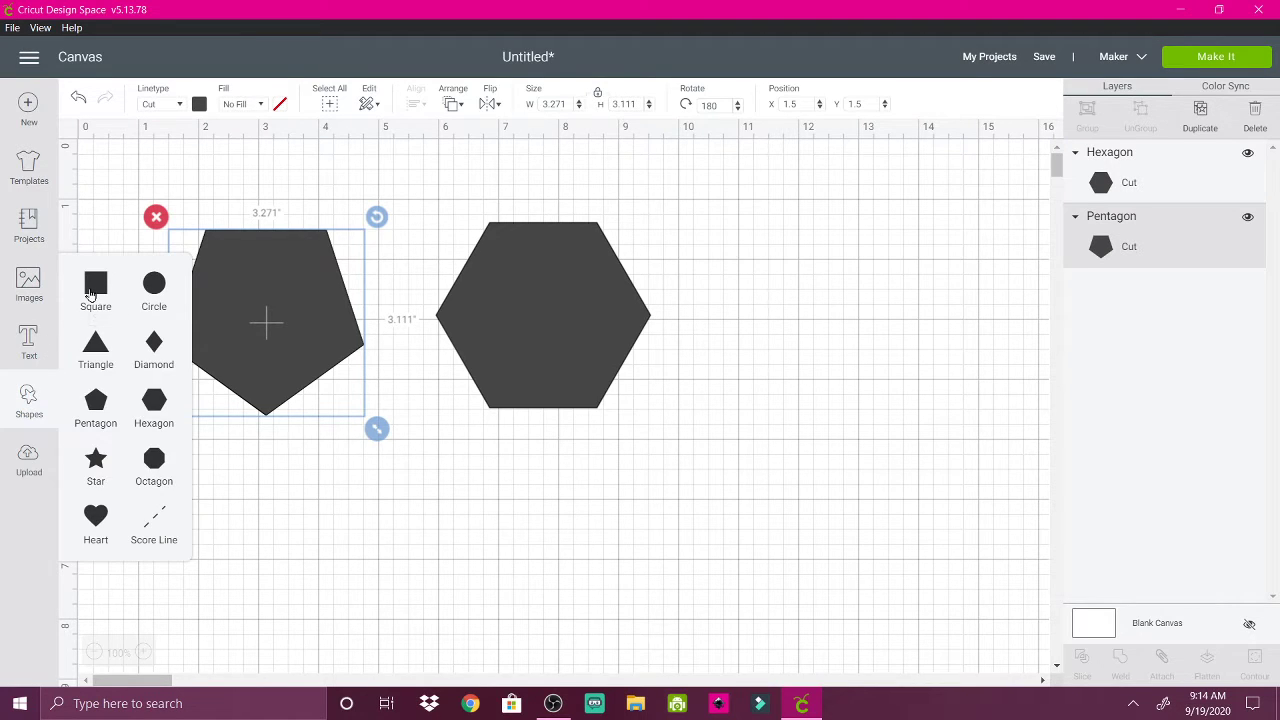
pyautogui.click(90, 294)
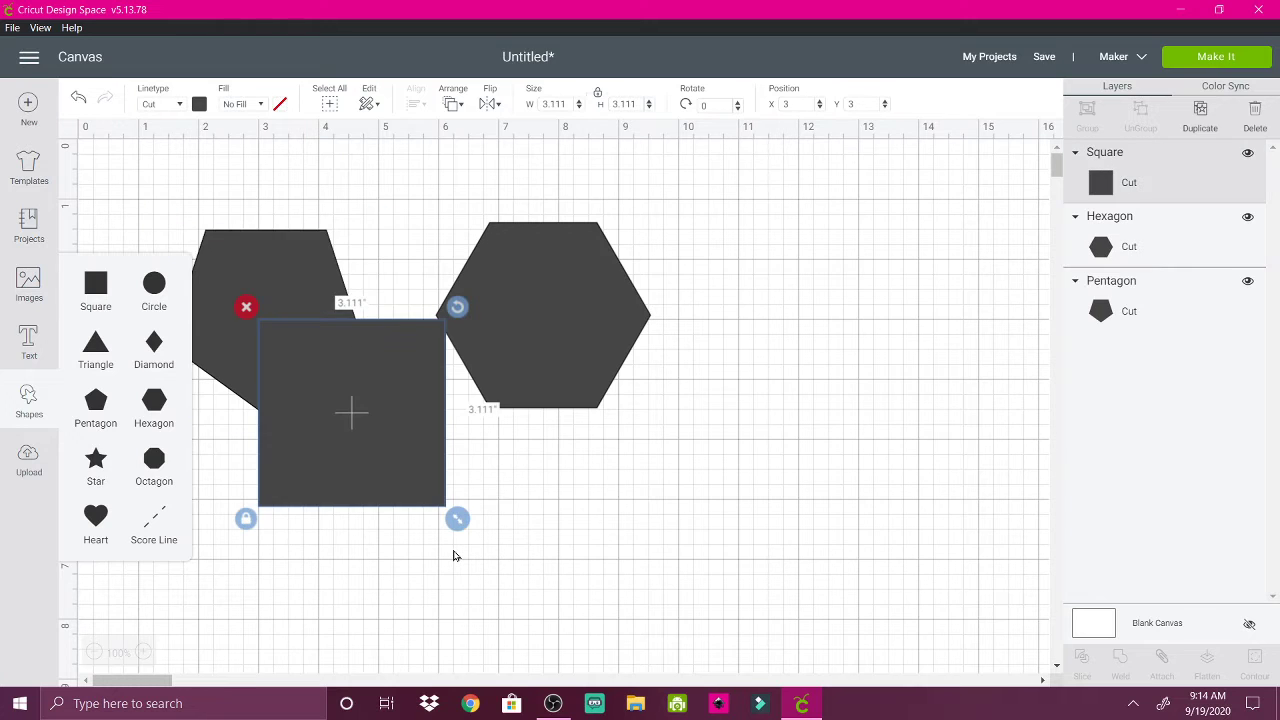
pyautogui.click(367, 460)
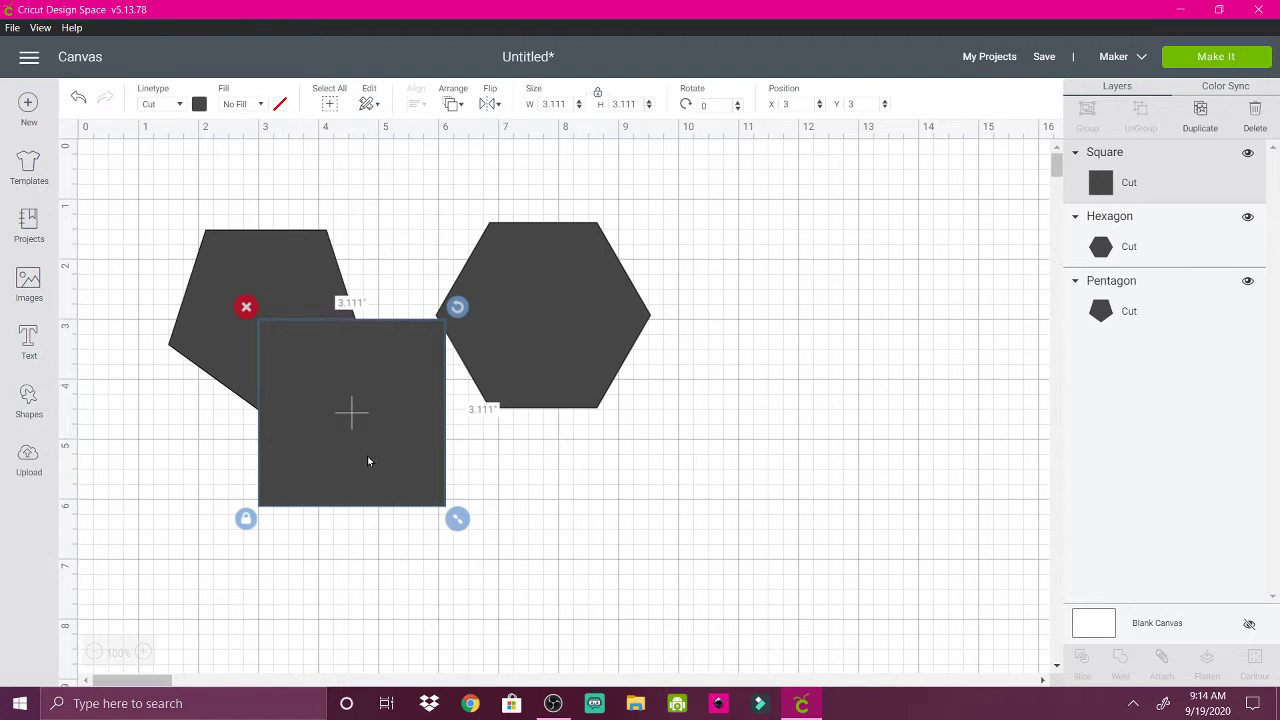
pyautogui.moveTo(367, 460); pyautogui.dragTo(261, 430)
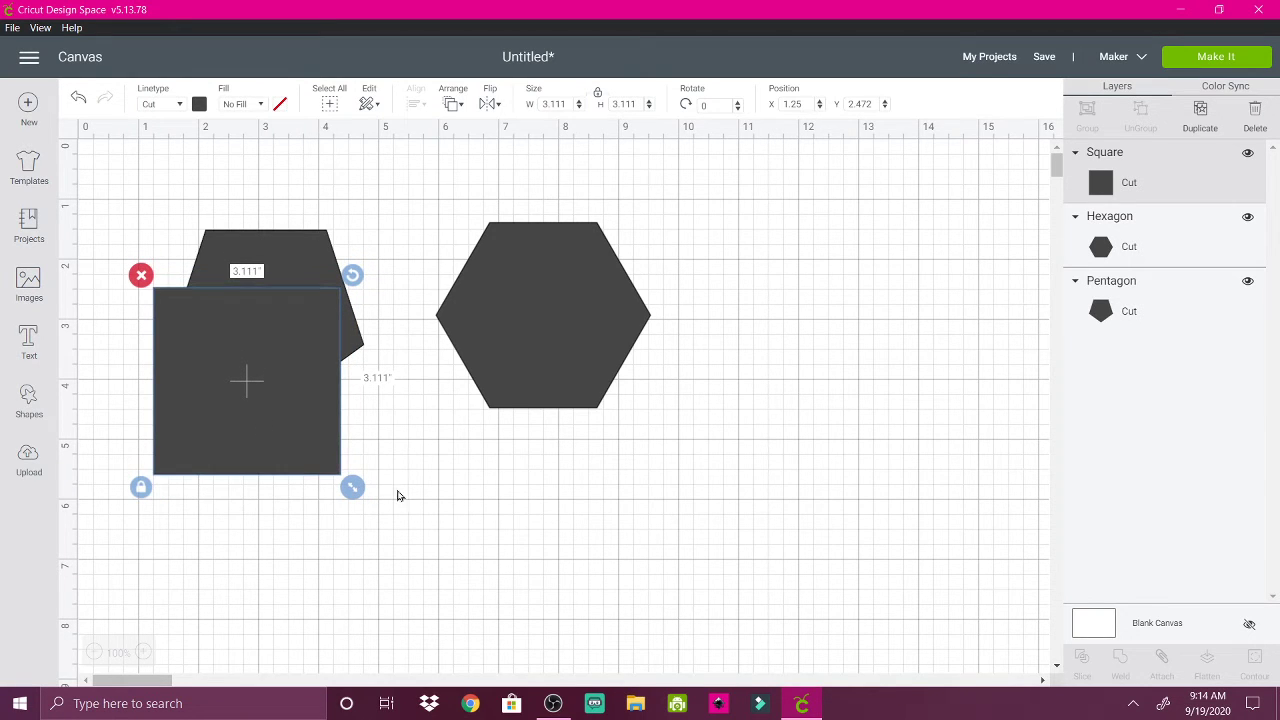
pyautogui.moveTo(355, 493); pyautogui.dragTo(395, 519)
pyautogui.moveTo(271, 349); pyautogui.dragTo(268, 410)
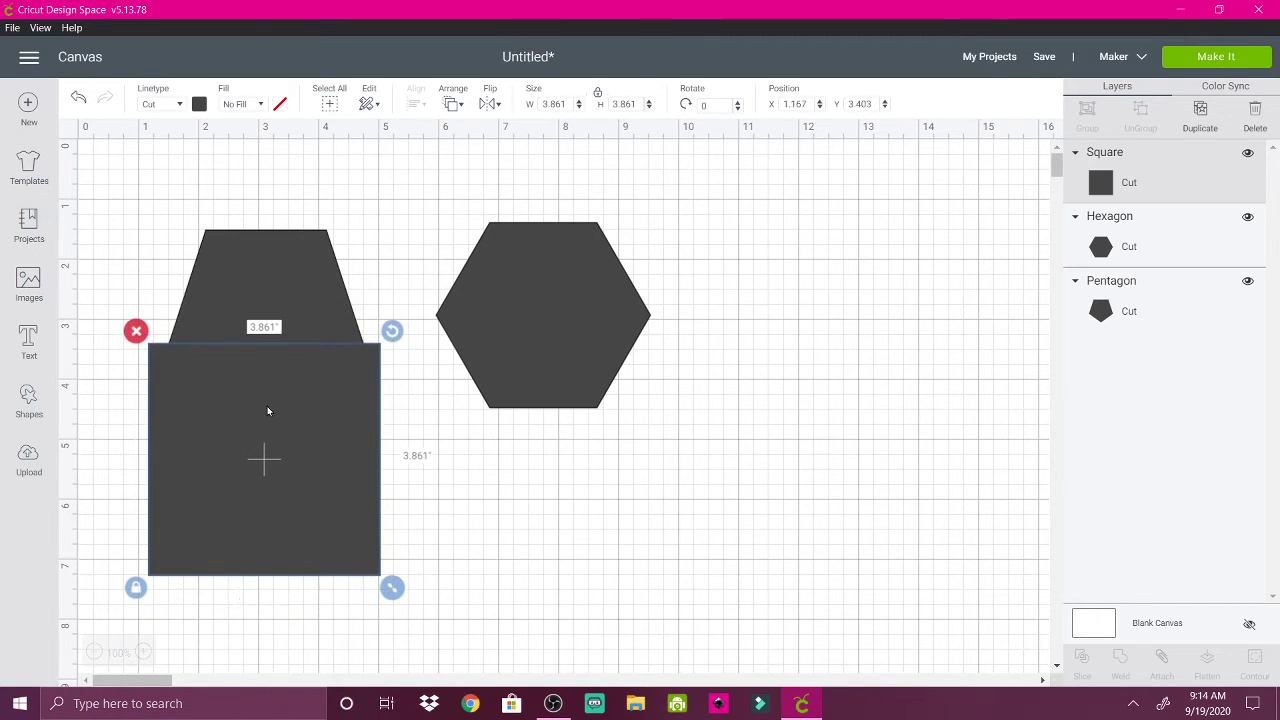
# - Slice the pentagon with the overlapping square
pyautogui.click(150, 267)
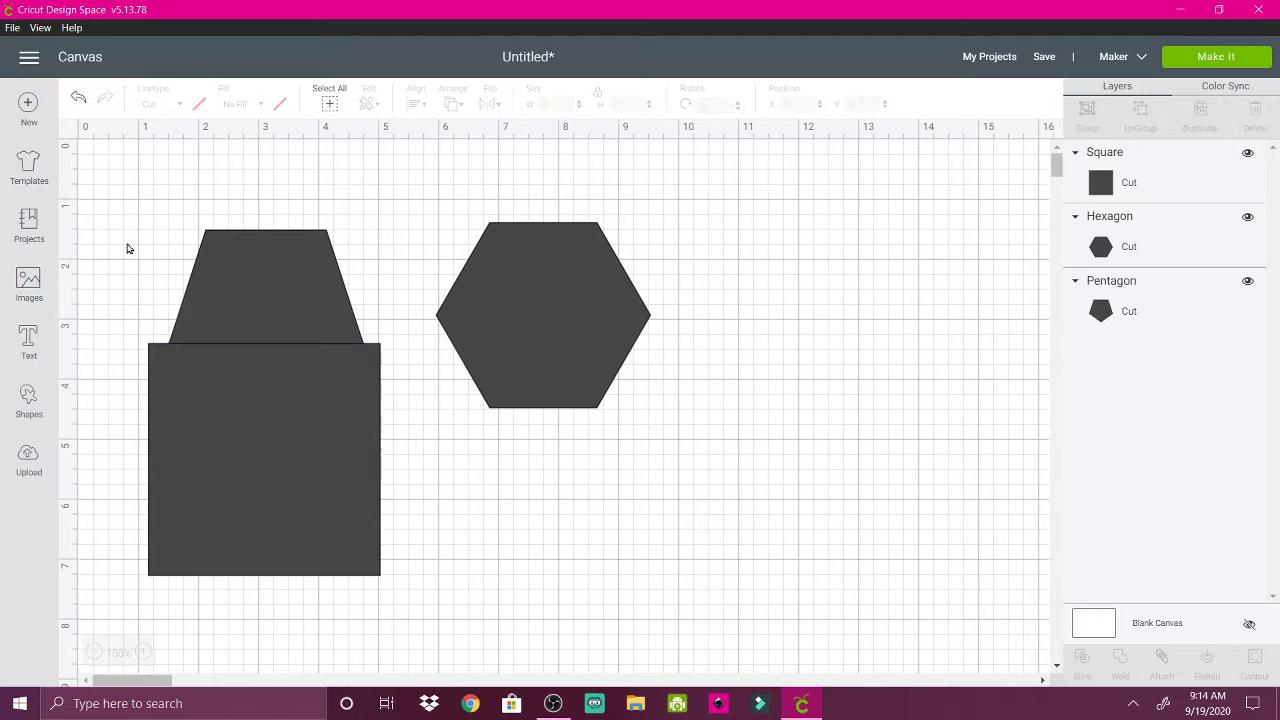
pyautogui.moveTo(206, 320); pyautogui.dragTo(423, 573)
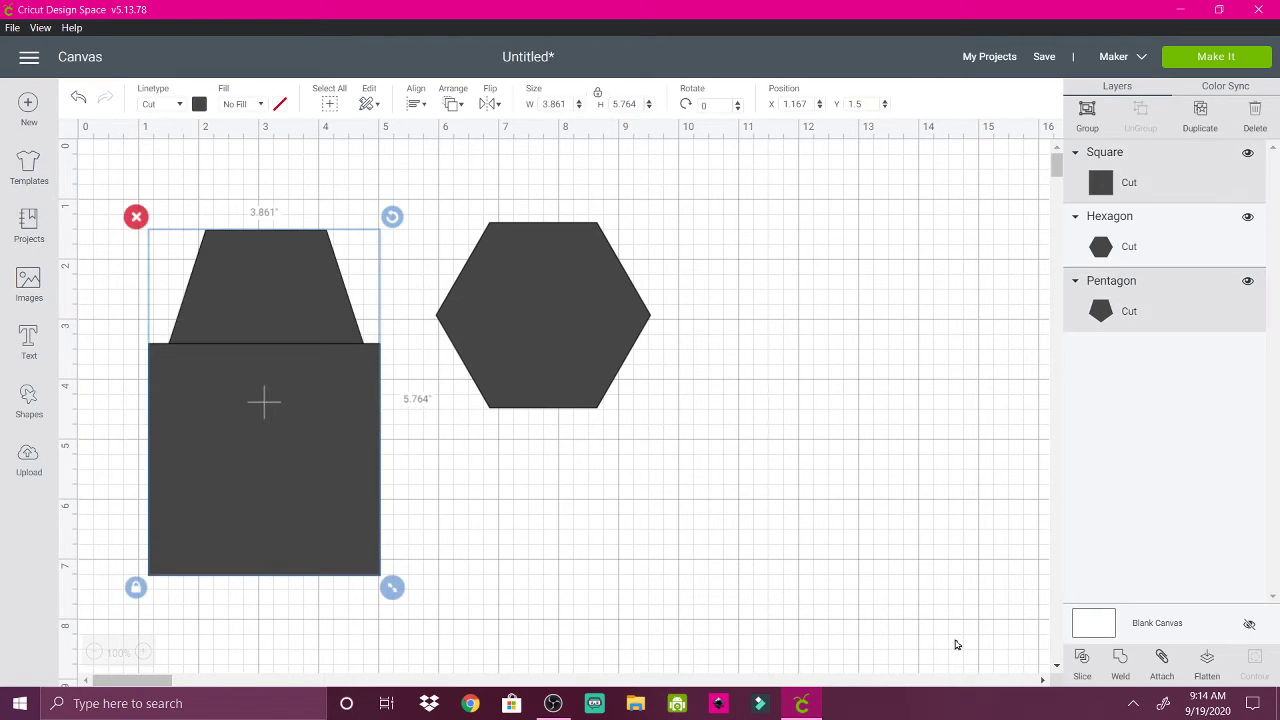
pyautogui.click(1083, 660)
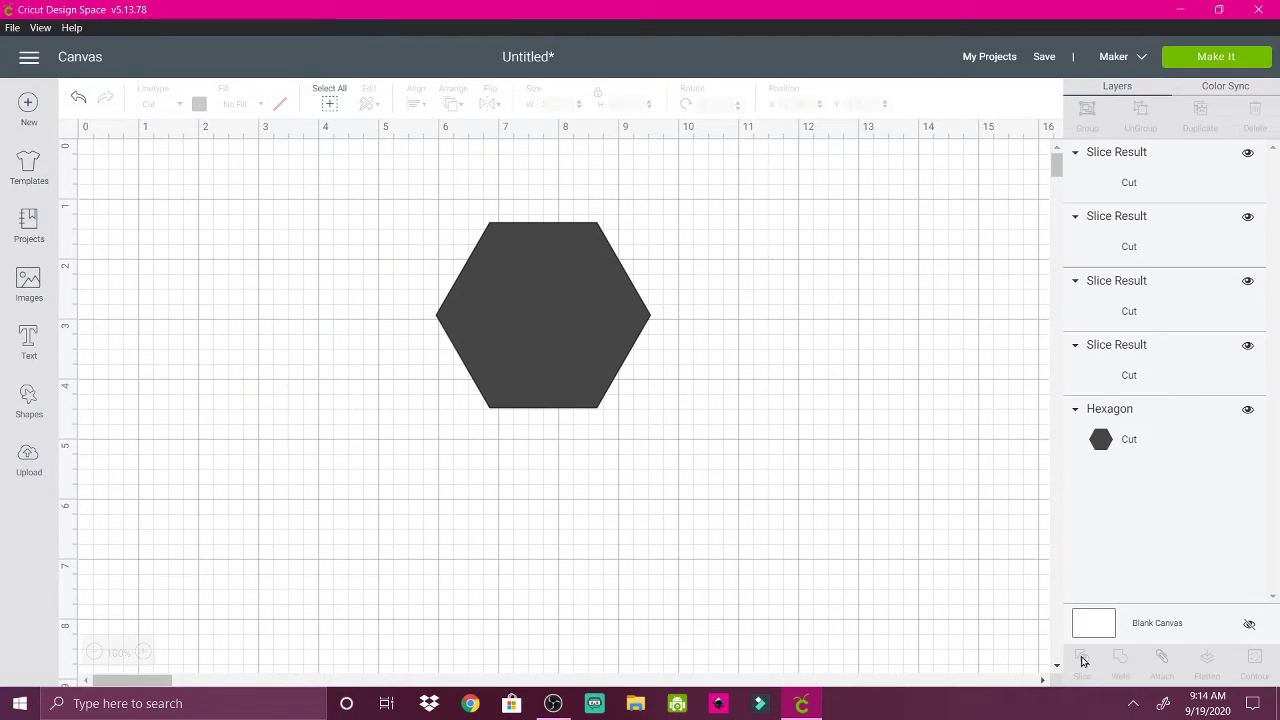
# - Separate the slice pieces by moving the trapezoid to the right of the hexagon and one triangle below the hexagon
pyautogui.moveTo(237, 304); pyautogui.dragTo(903, 372)
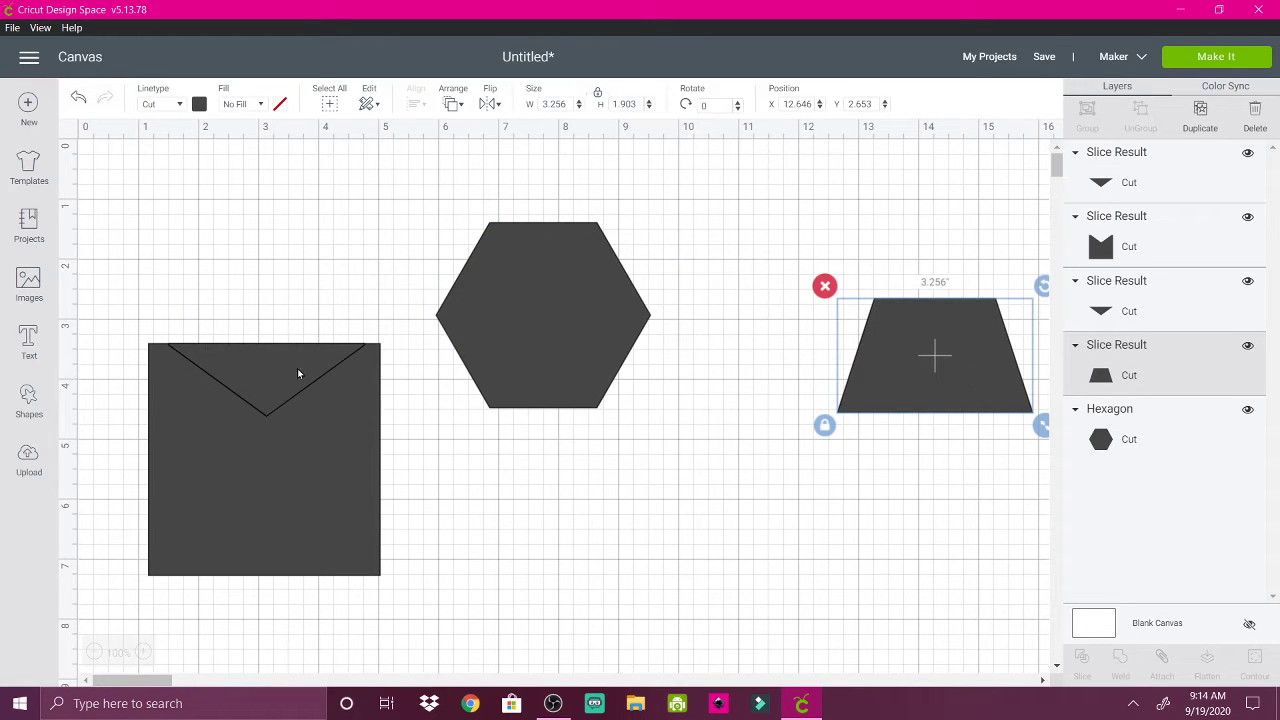
pyautogui.click(267, 376)
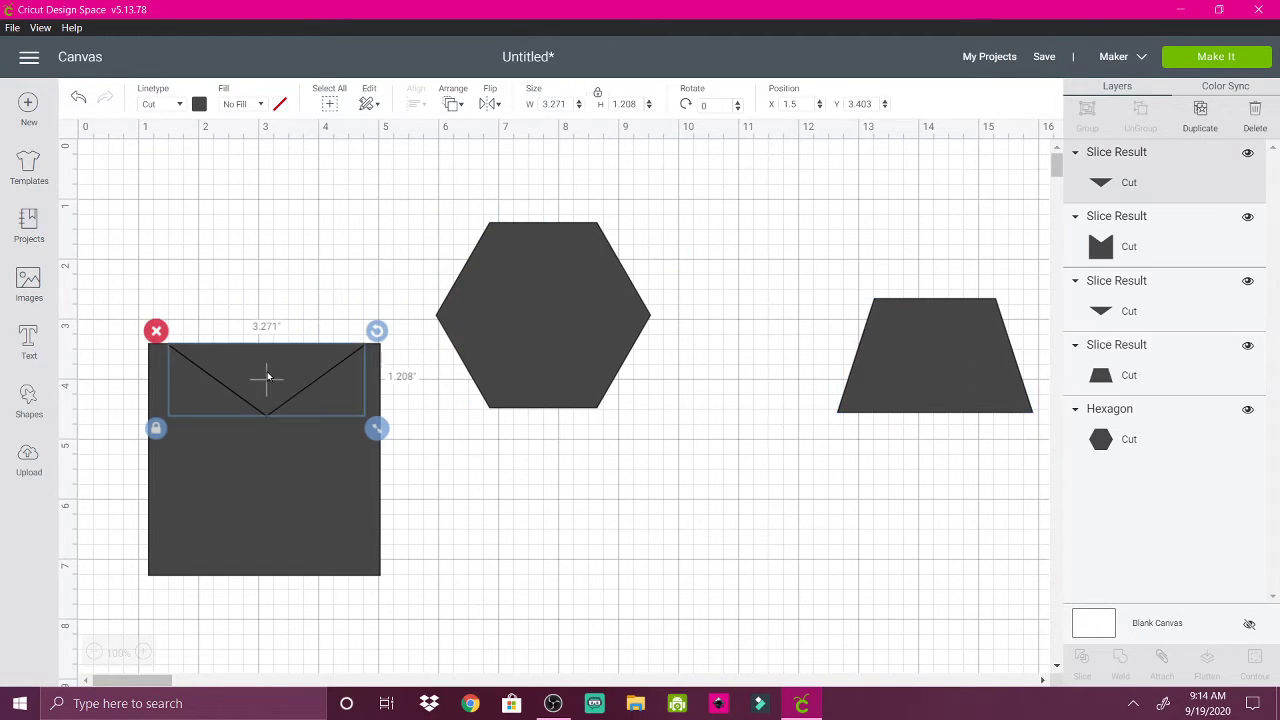
pyautogui.moveTo(267, 376); pyautogui.dragTo(553, 492)
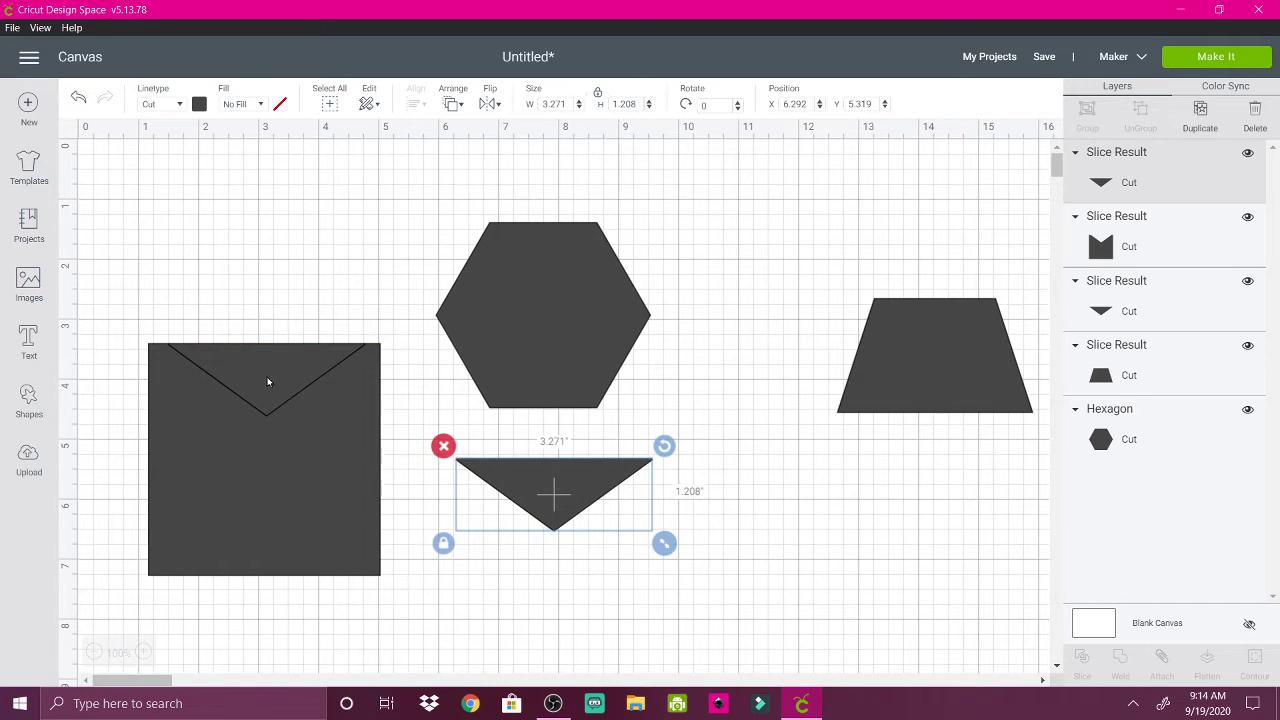
# - Delete the leftover notched square and the duplicate triangle
pyautogui.click(268, 381)
pyautogui.click(136, 331)
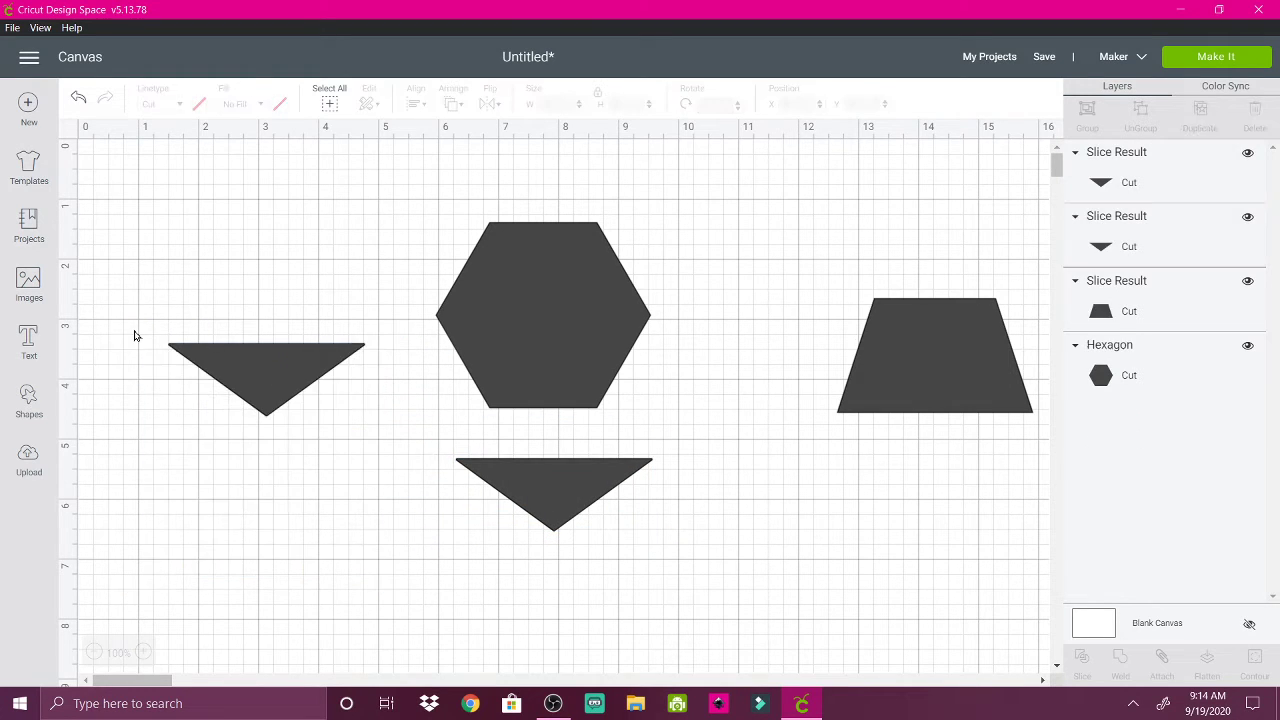
pyautogui.click(264, 362)
pyautogui.click(138, 325)
pyautogui.click(209, 368)
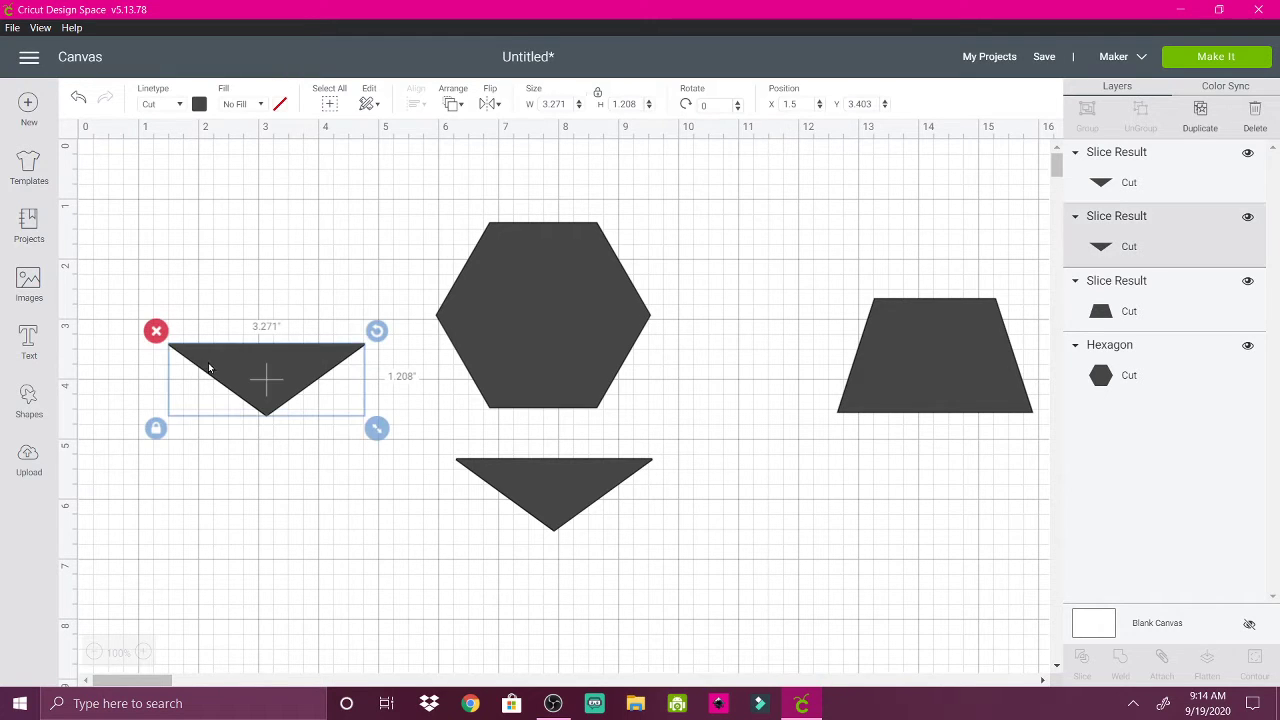
pyautogui.click(148, 336)
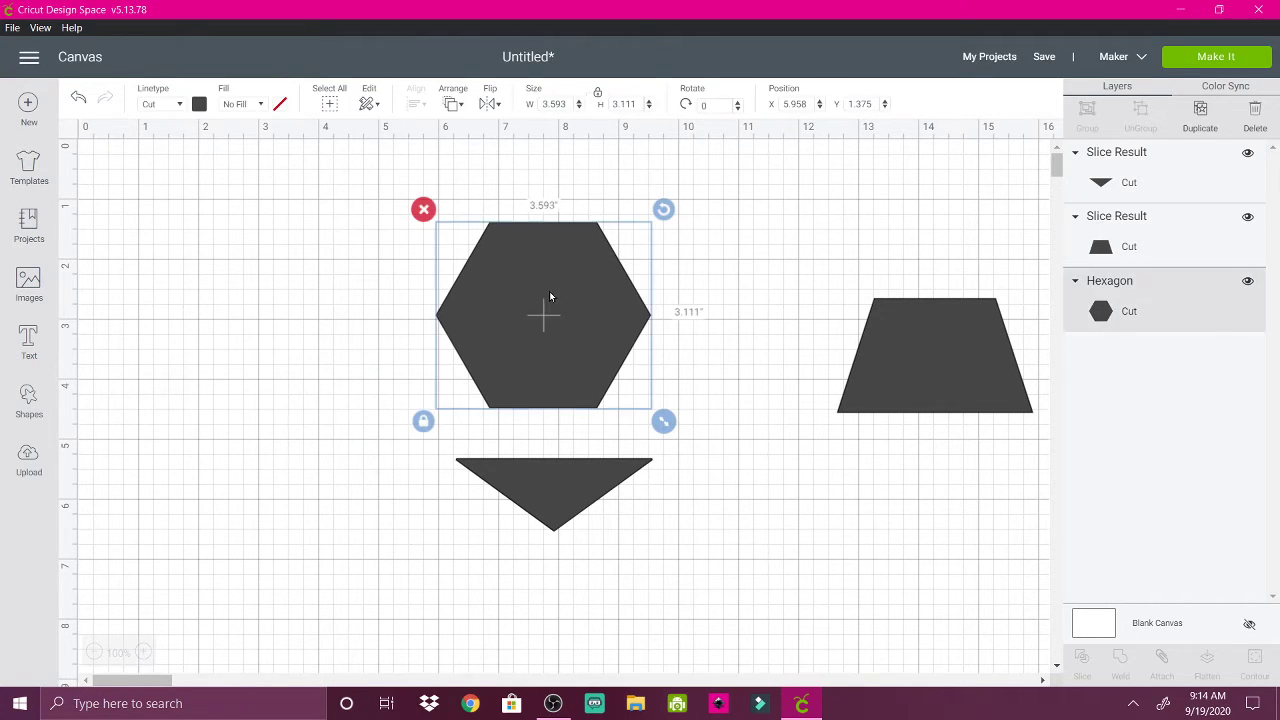
# - Move the hexagon into the cleared area of the canvas and place the trapezoid over its lower half
pyautogui.moveTo(549, 296); pyautogui.dragTo(321, 314)
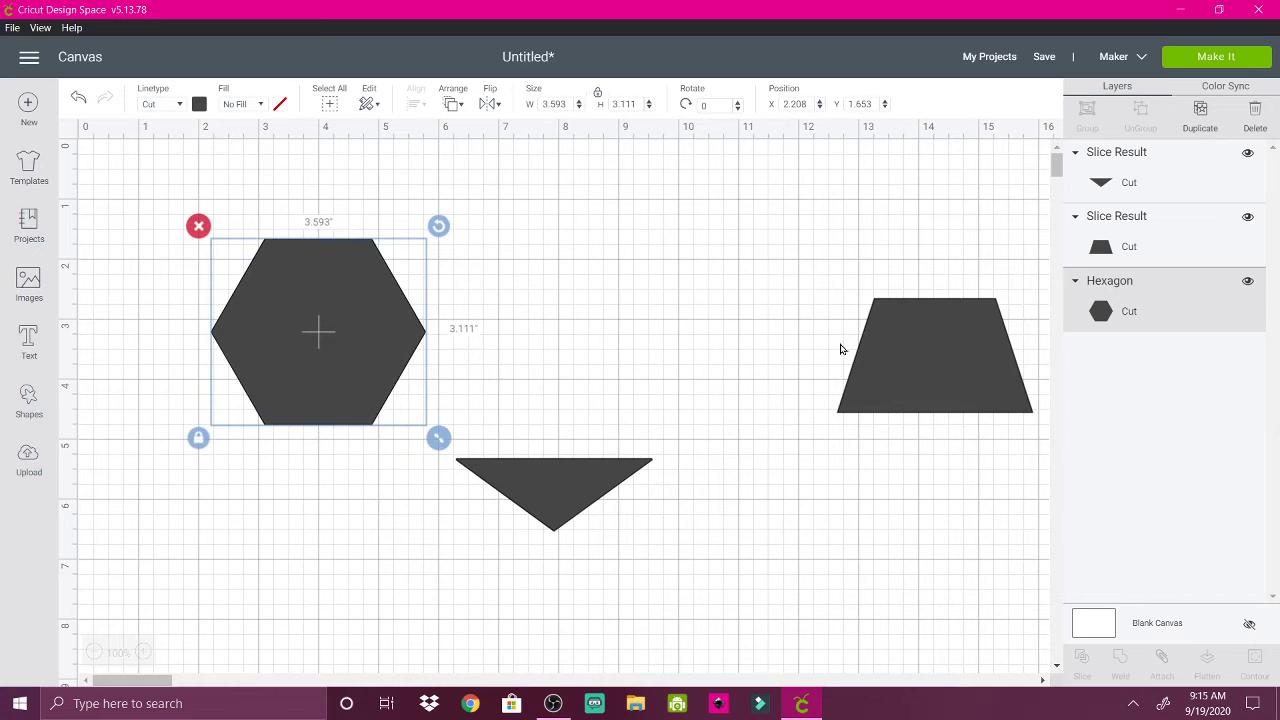
pyautogui.click(942, 350)
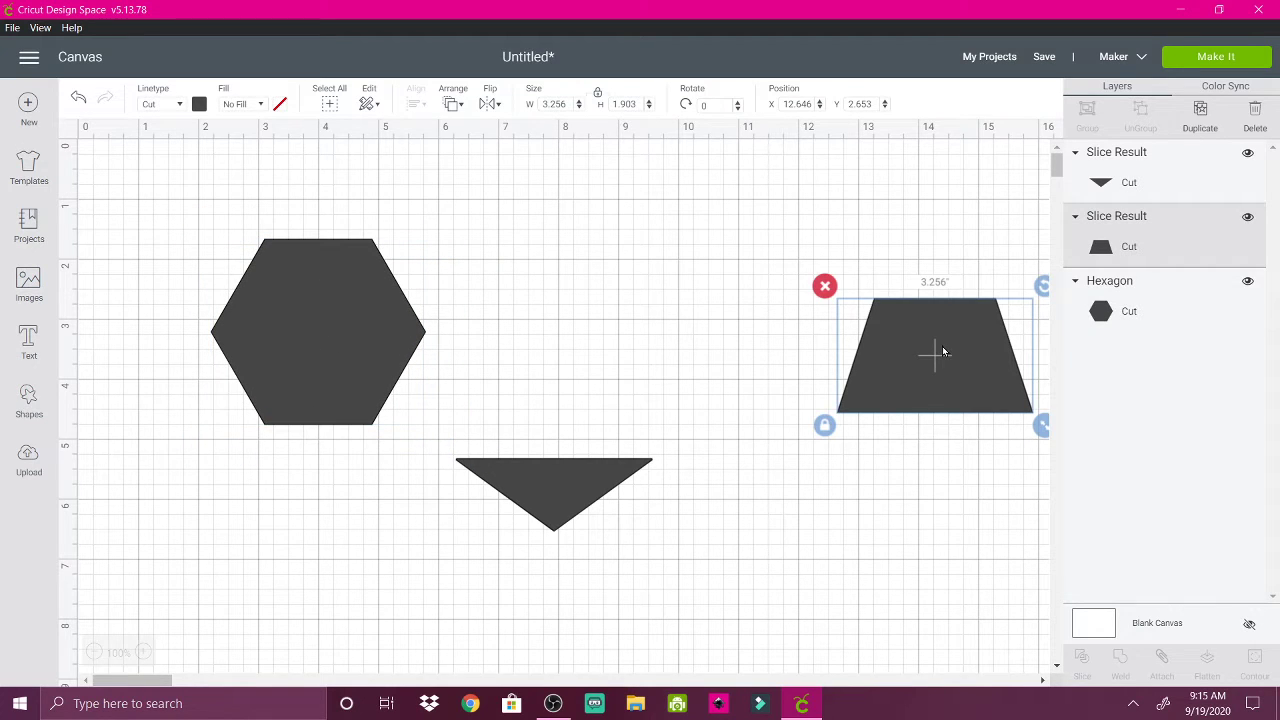
pyautogui.moveTo(942, 350); pyautogui.dragTo(309, 389)
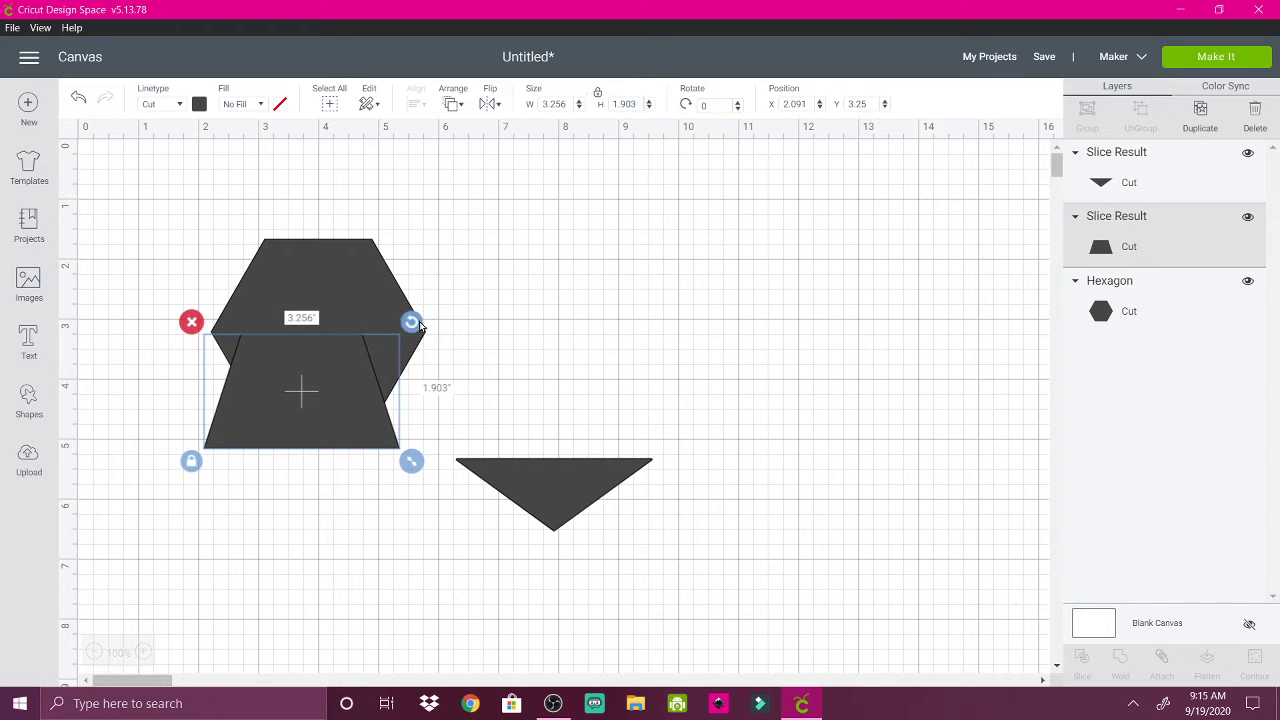
# - Flip the trapezoid vertically and center it horizontally over the hexagon's lower half
pyautogui.click(489, 106)
pyautogui.click(509, 168)
pyautogui.moveTo(298, 381); pyautogui.dragTo(336, 380)
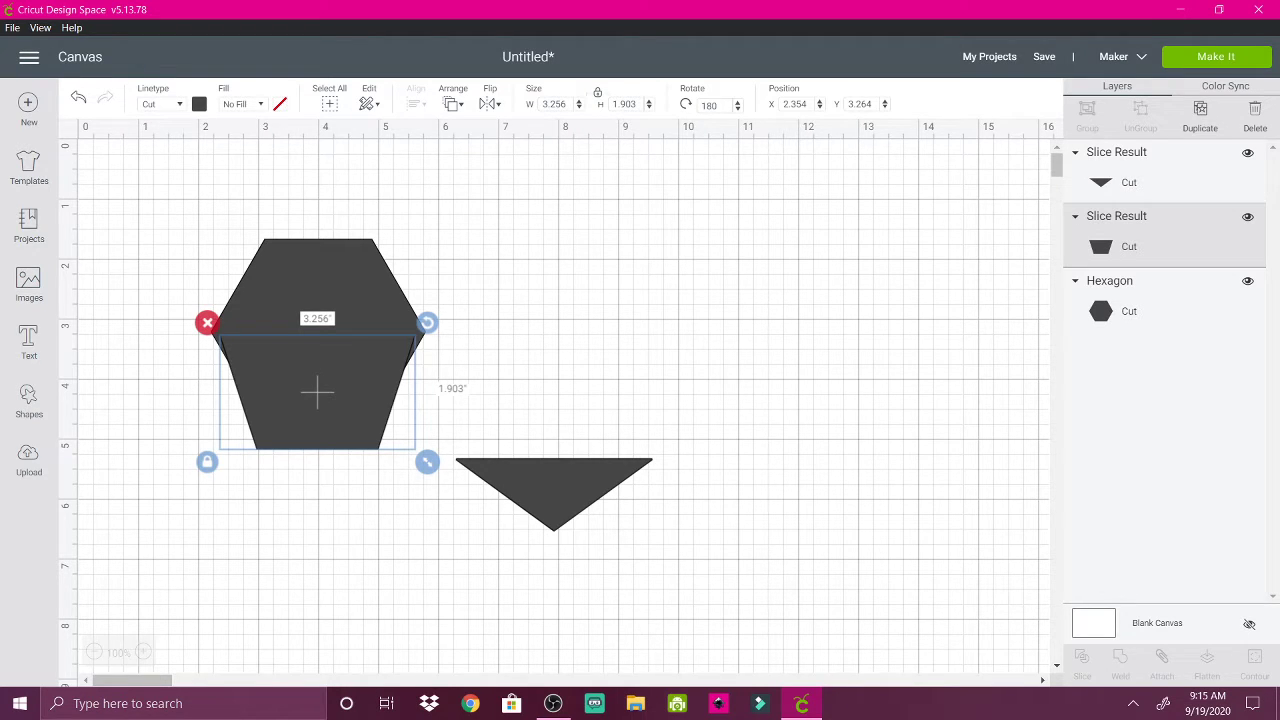
pyautogui.click(426, 468)
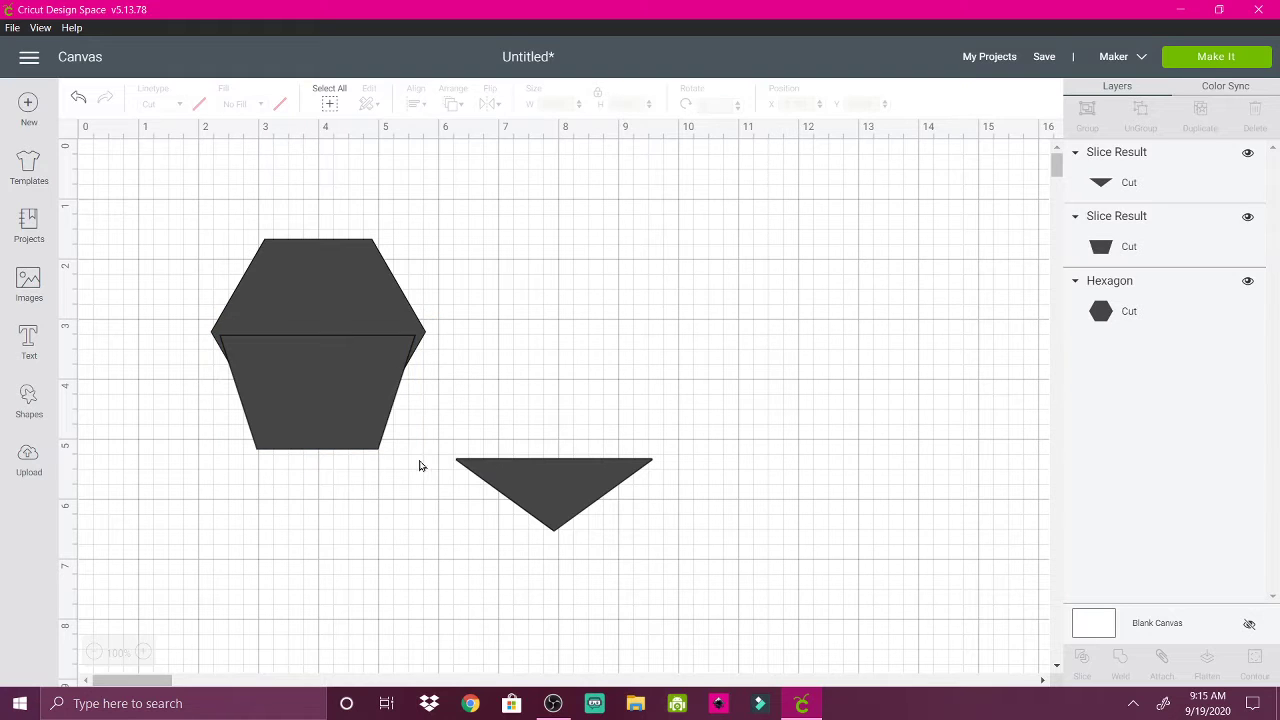
# - Enlarge the trapezoid proportionally to about 3.58 by 2.09 inches and reposition it so its upper edge spans the hexagon's full width
pyautogui.click(369, 427)
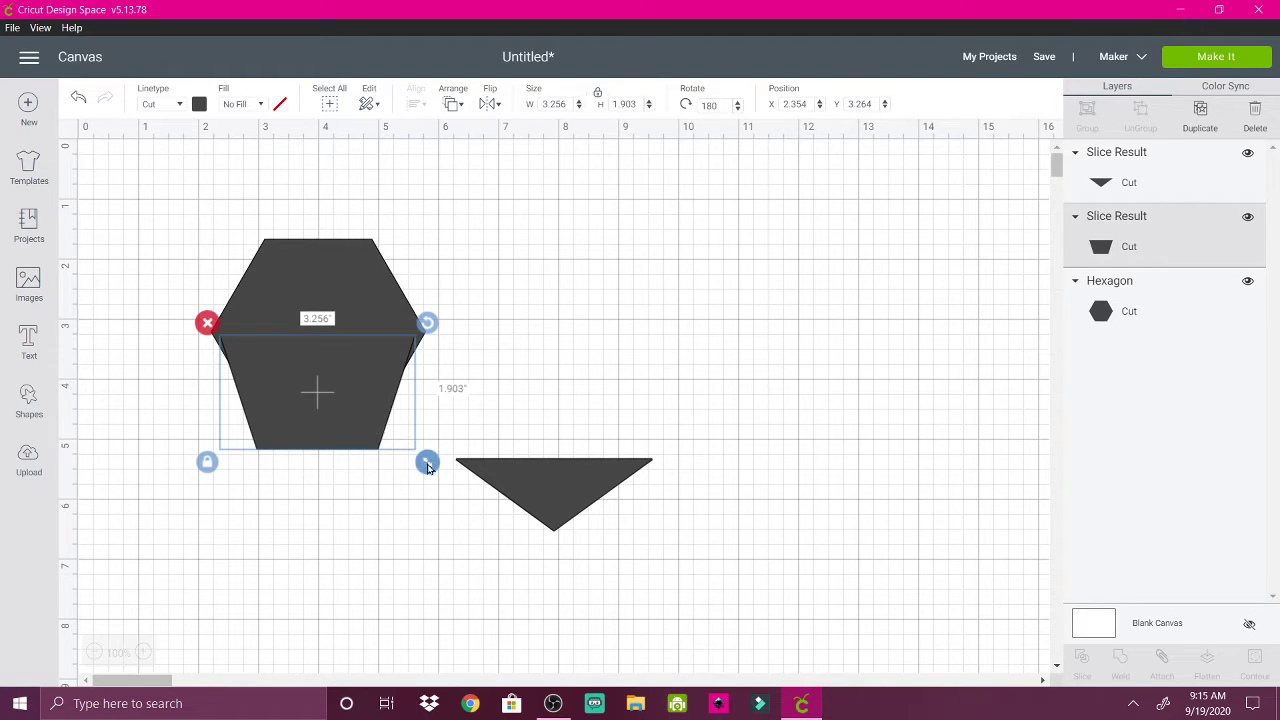
pyautogui.moveTo(430, 467); pyautogui.dragTo(440, 473)
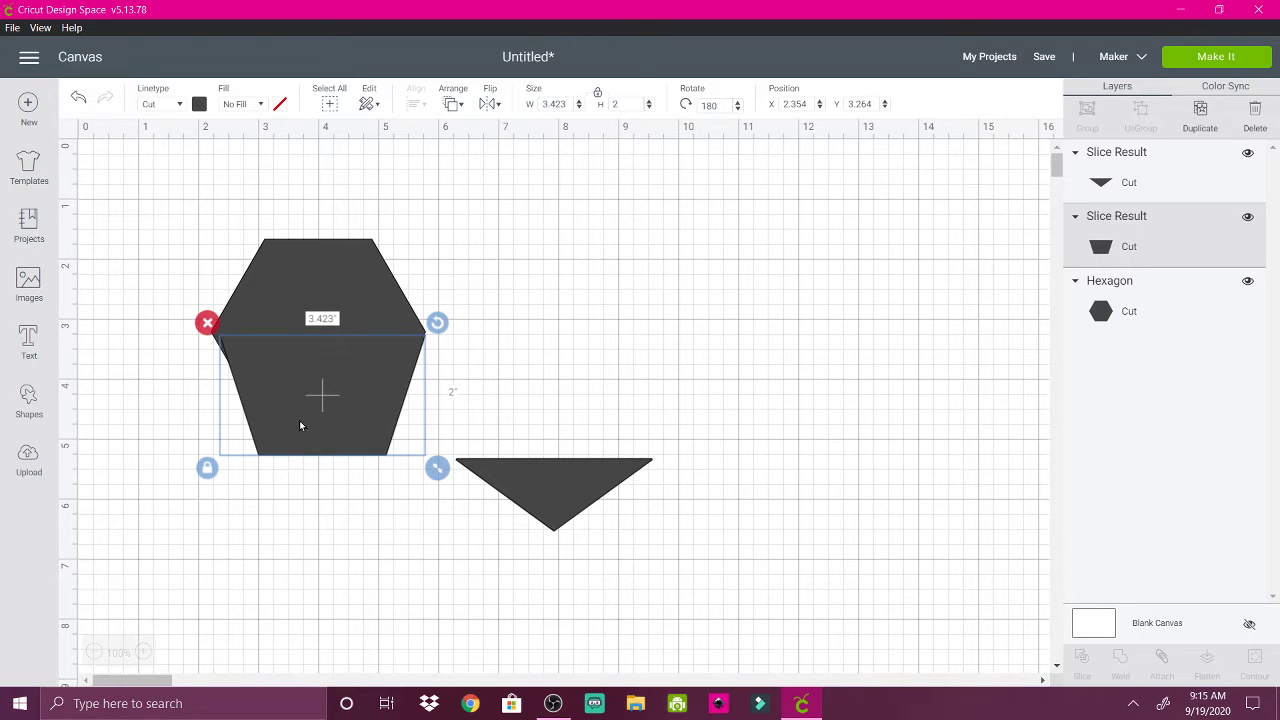
pyautogui.press('Left')
pyautogui.press('Left')
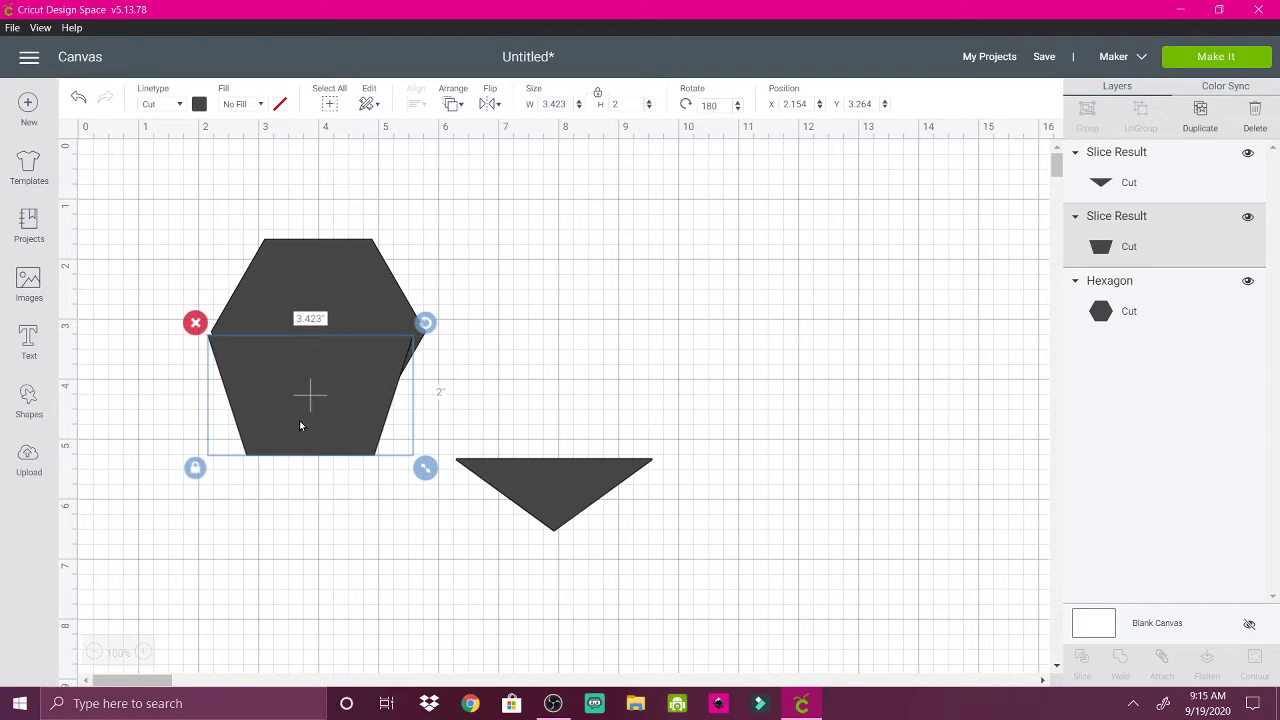
pyautogui.press('Up')
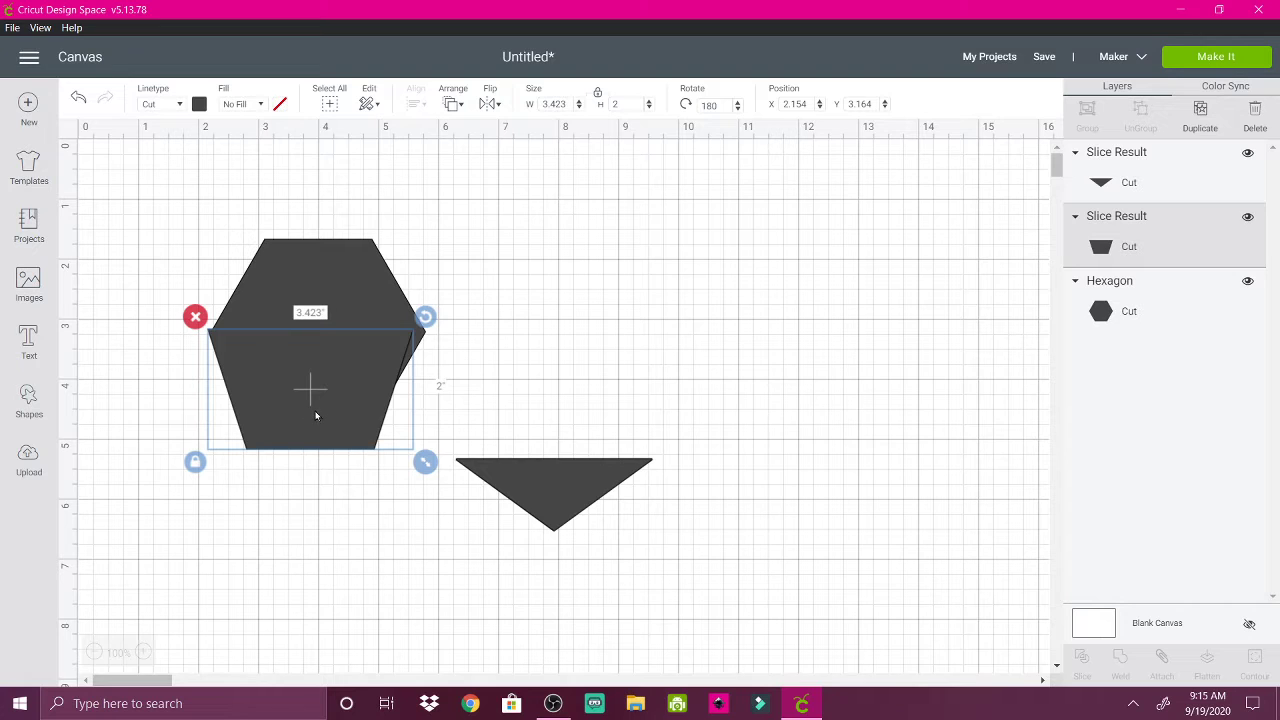
pyautogui.moveTo(316, 415); pyautogui.dragTo(319, 411)
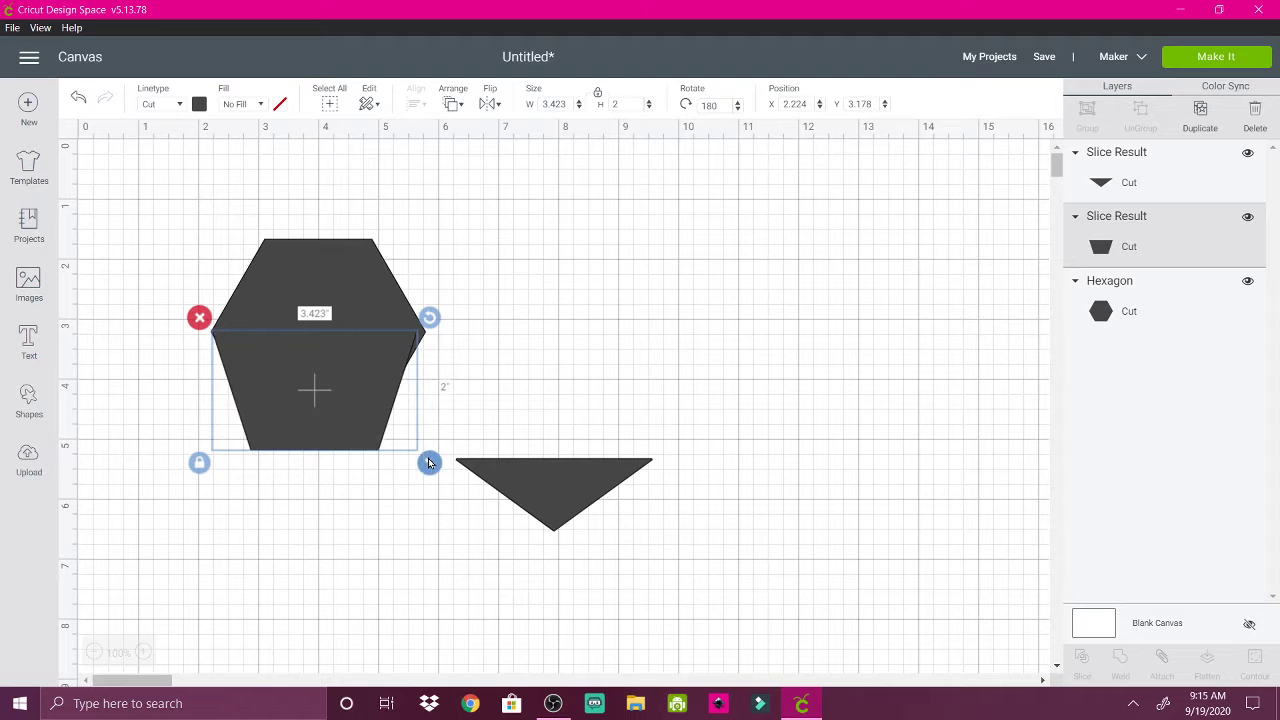
pyautogui.moveTo(426, 461); pyautogui.dragTo(436, 464)
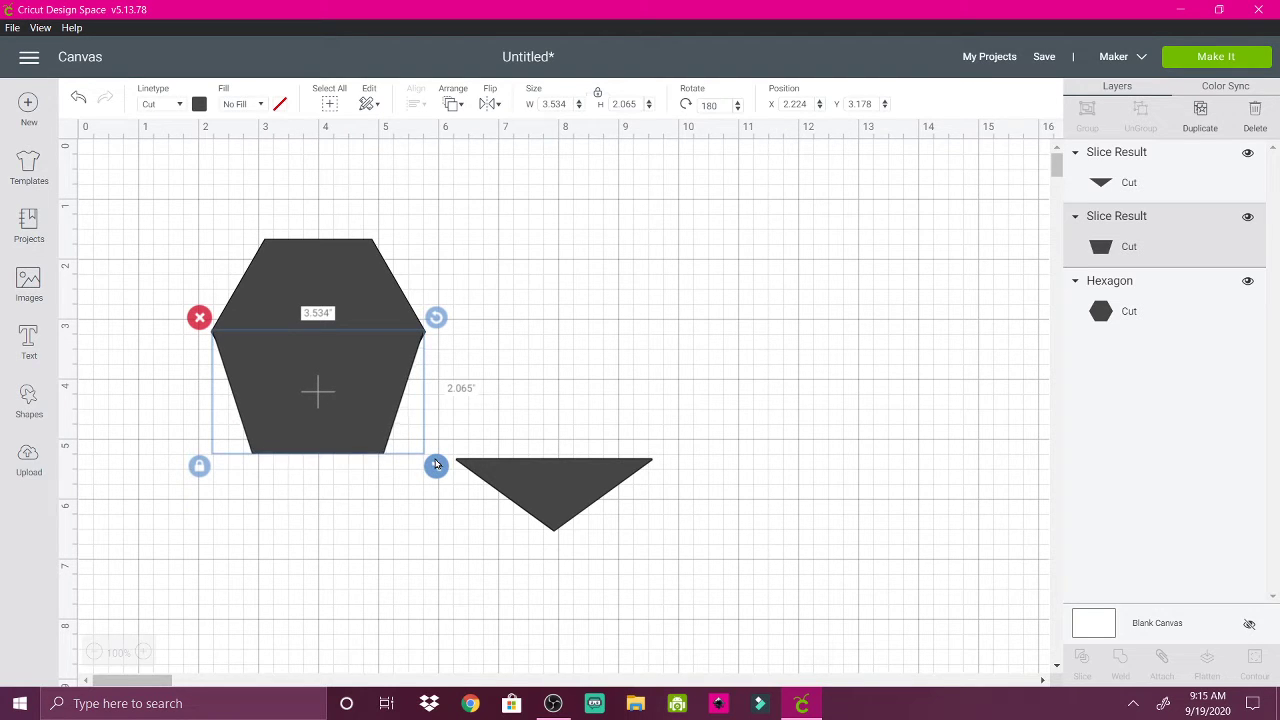
pyautogui.moveTo(436, 465); pyautogui.dragTo(438, 467)
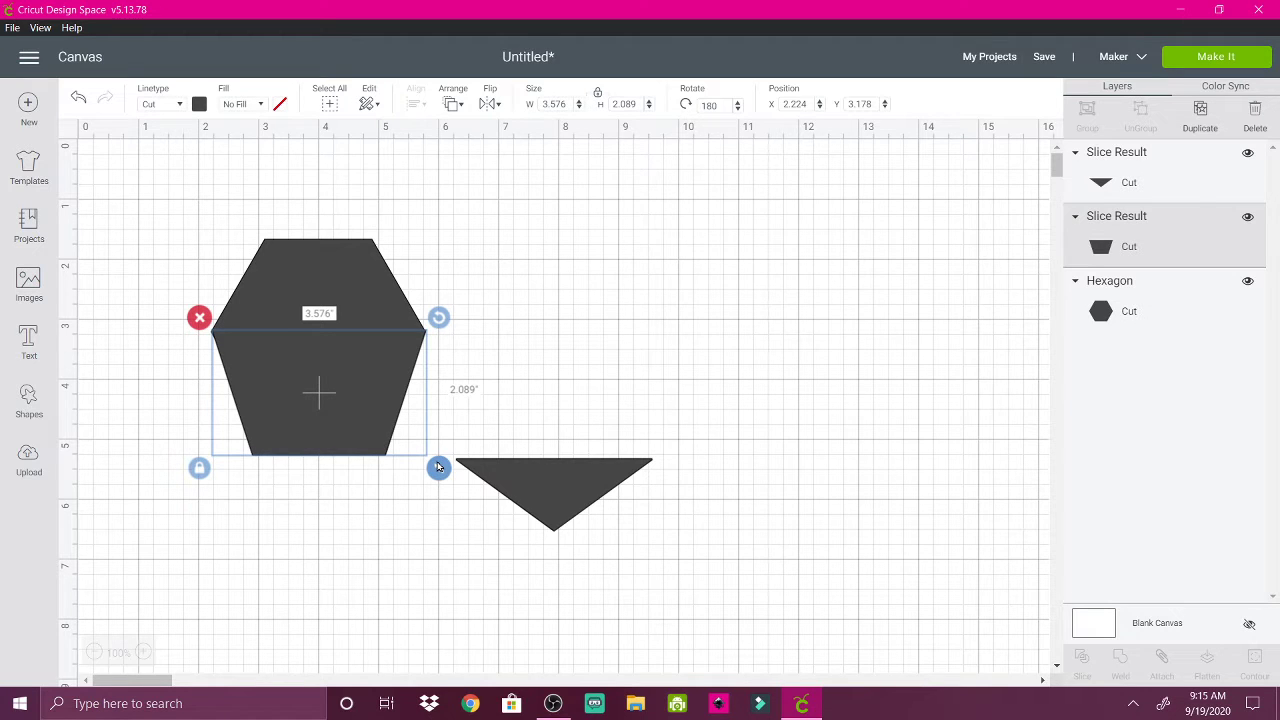
pyautogui.click(195, 258)
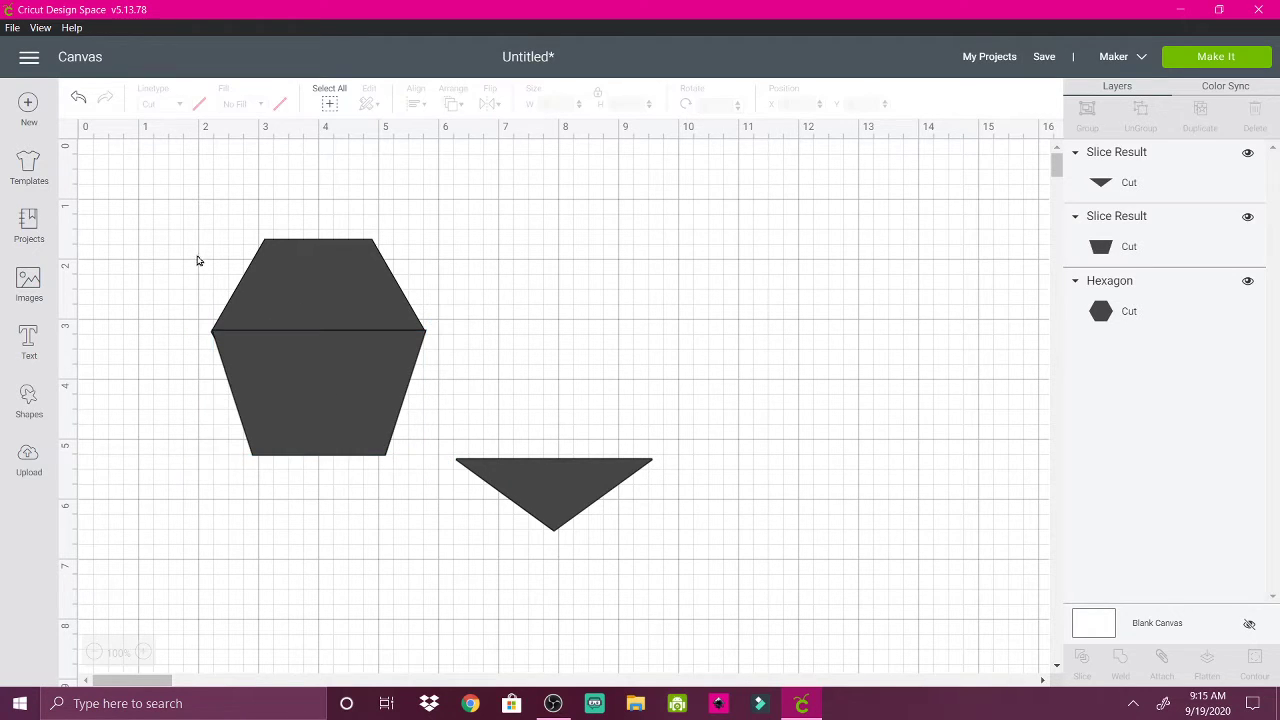
# - Fine-tune the trapezoid's position so its upper corners line up with the hexagon's side corners
pyautogui.moveTo(178, 250); pyautogui.dragTo(331, 463)
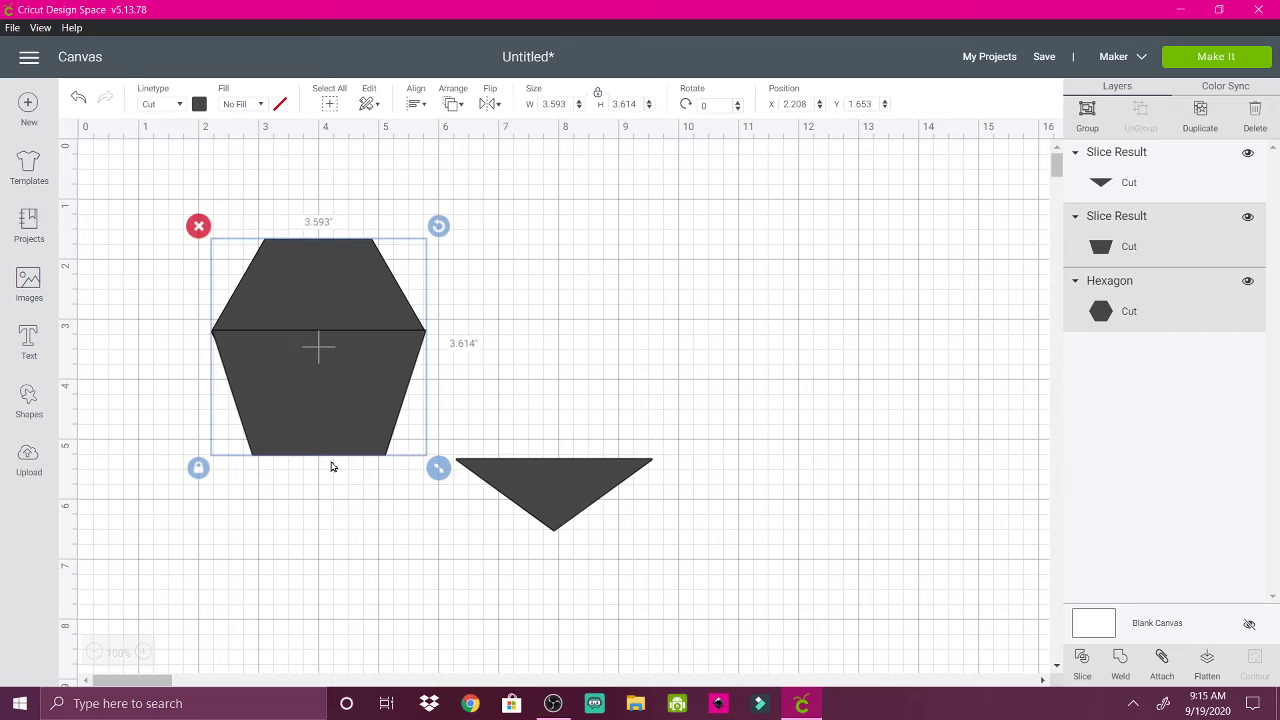
pyautogui.click(414, 105)
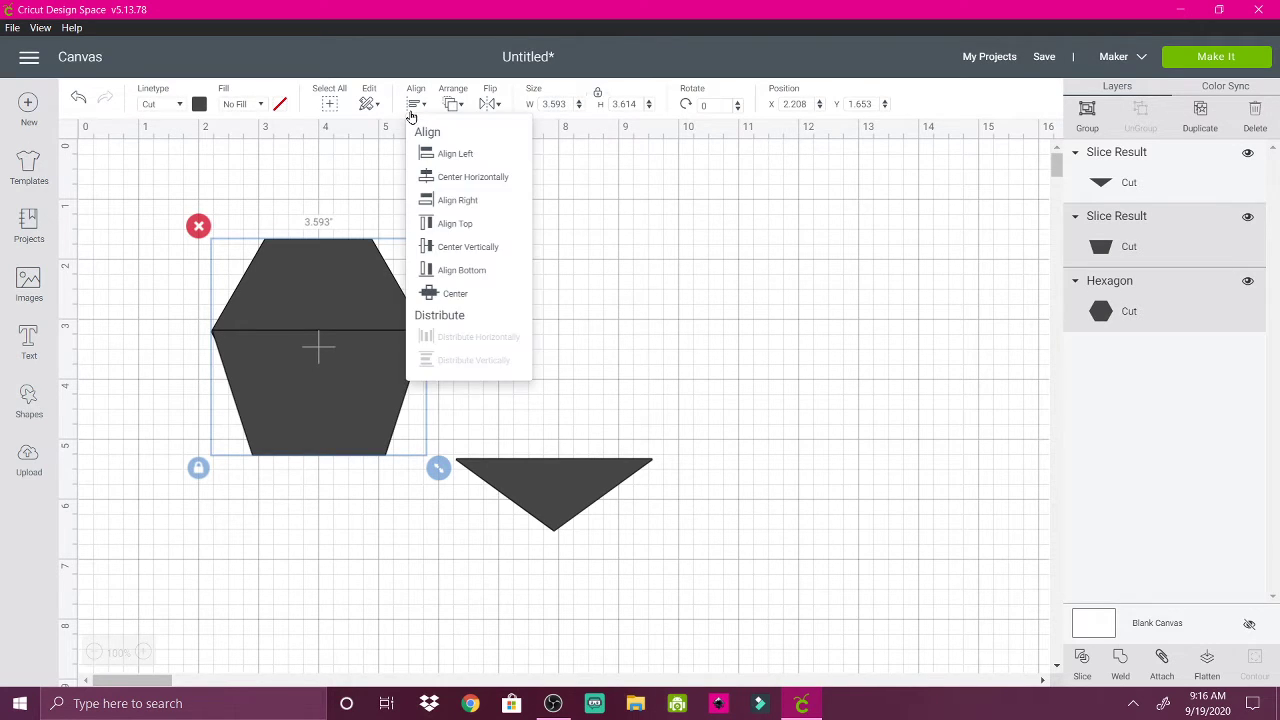
pyautogui.click(437, 167)
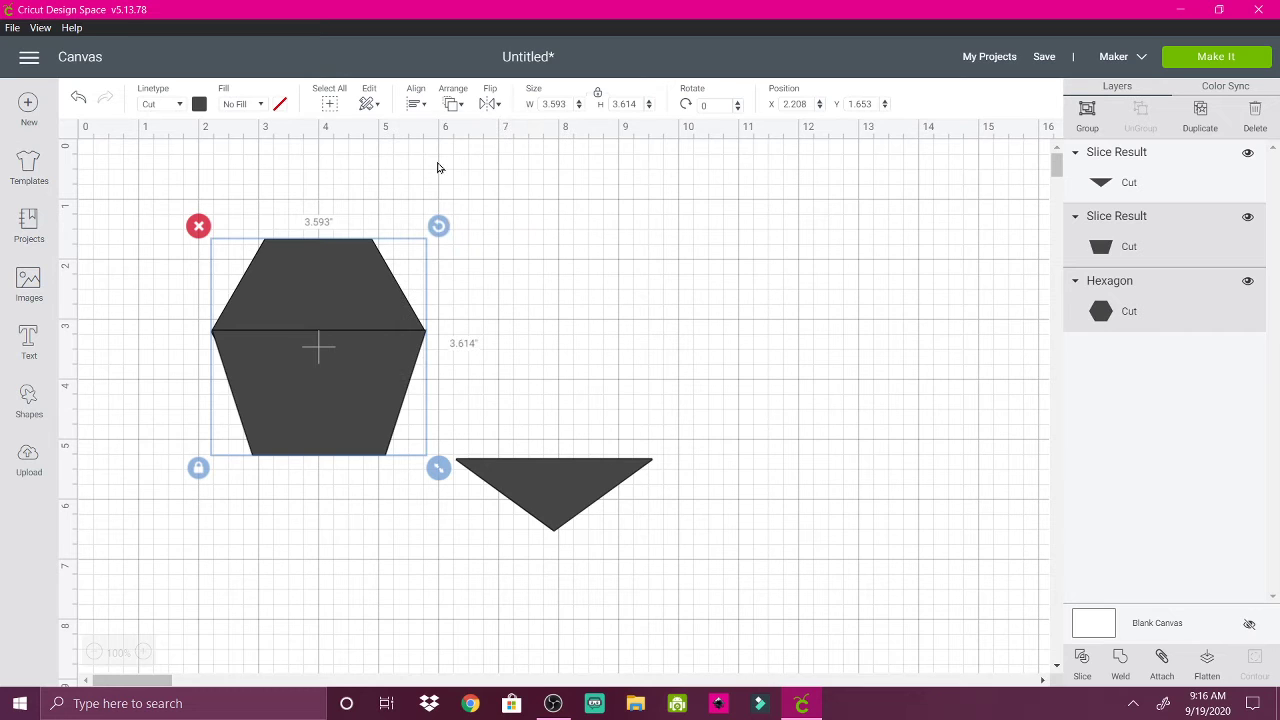
pyautogui.click(493, 347)
pyautogui.click(307, 388)
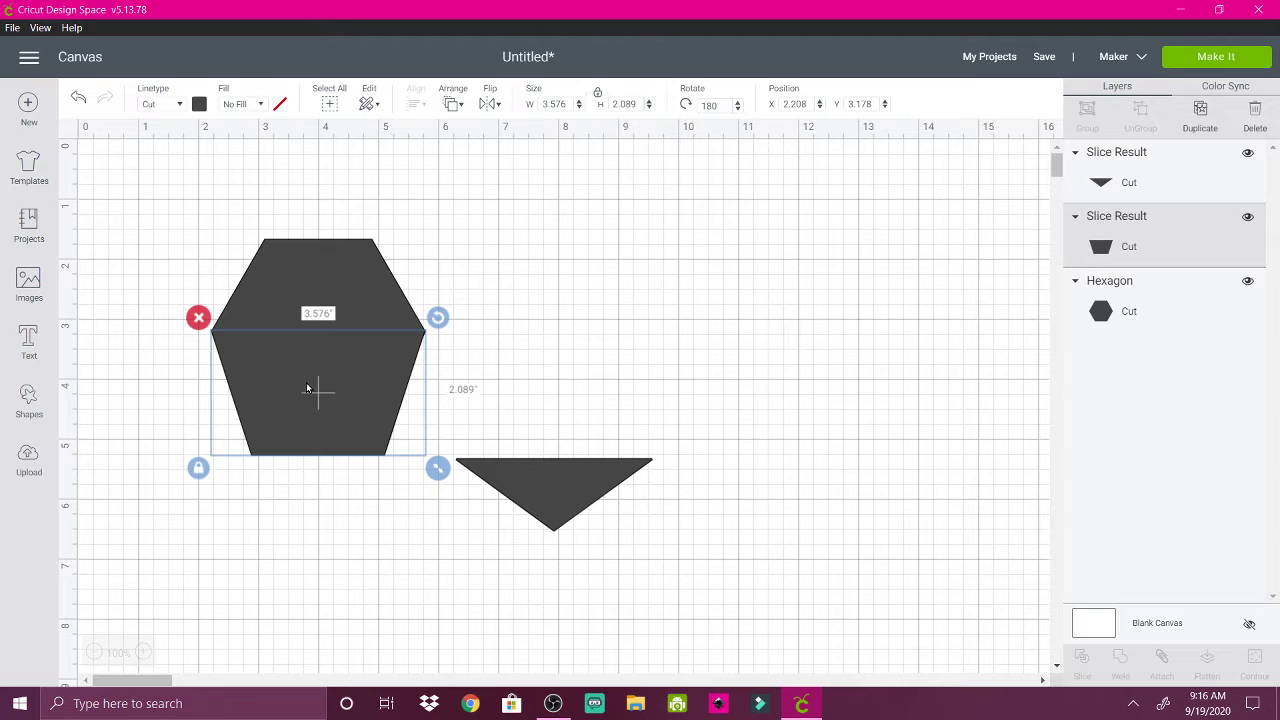
pyautogui.moveTo(307, 388); pyautogui.dragTo(307, 390)
pyautogui.click(482, 405)
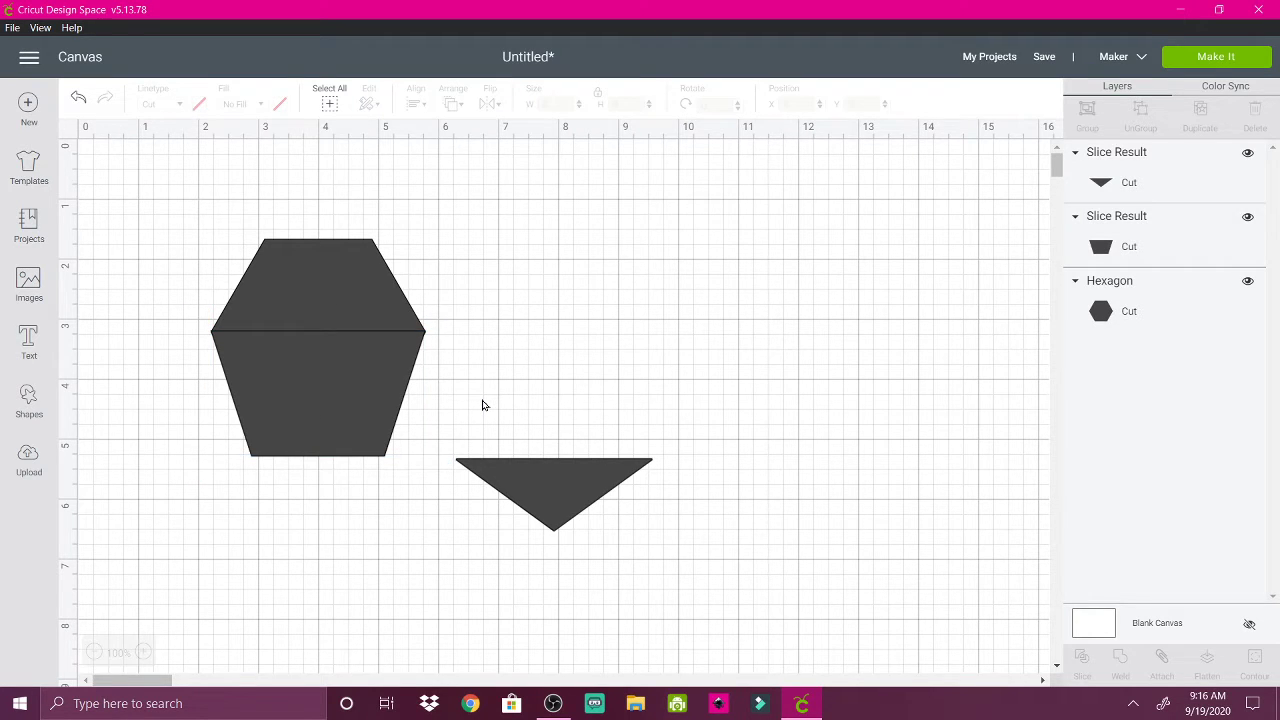
# - Weld the hexagon and trapezoid into one shape and reduce its height to about 2.96 inches while keeping its width
pyautogui.moveTo(197, 216); pyautogui.dragTo(337, 514)
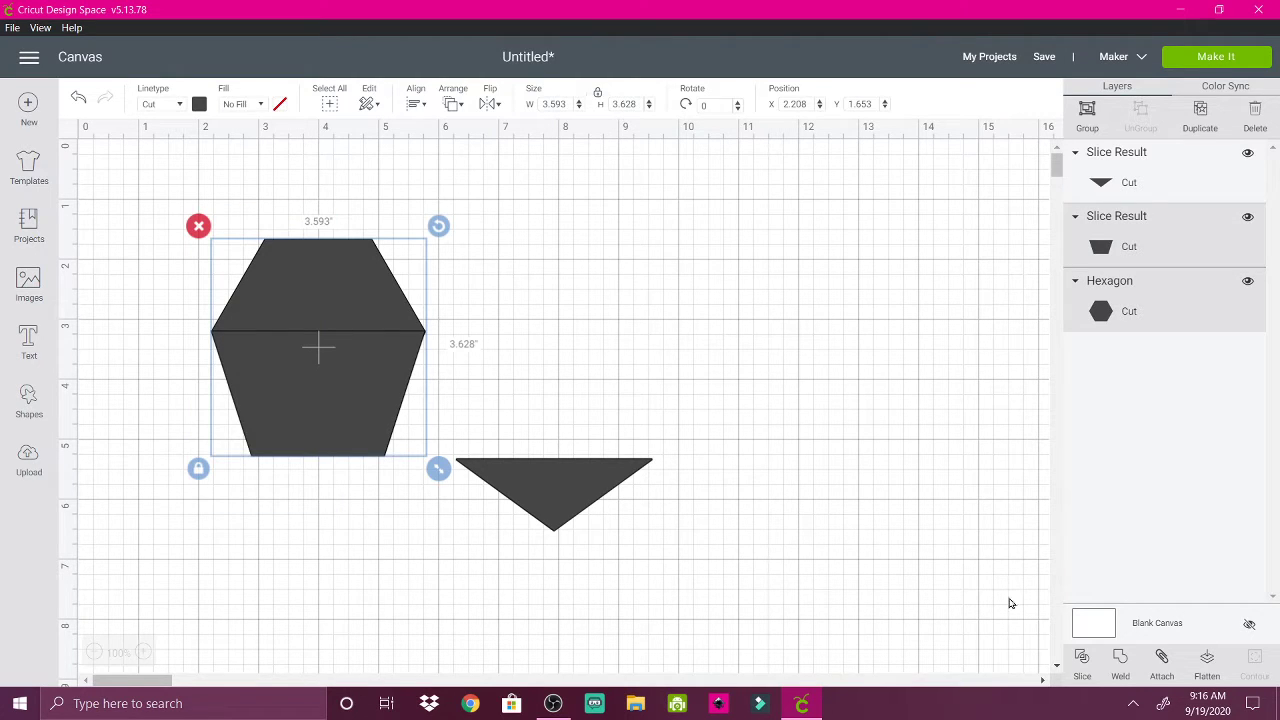
pyautogui.click(1121, 660)
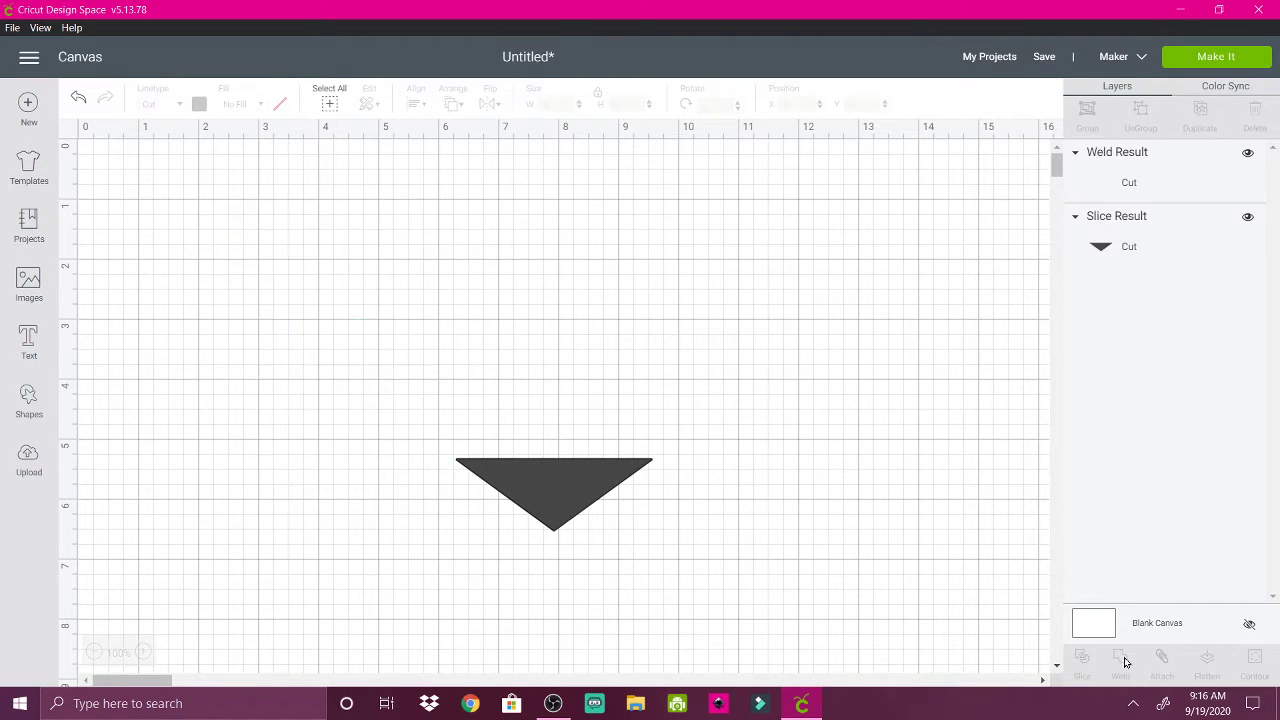
pyautogui.click(285, 369)
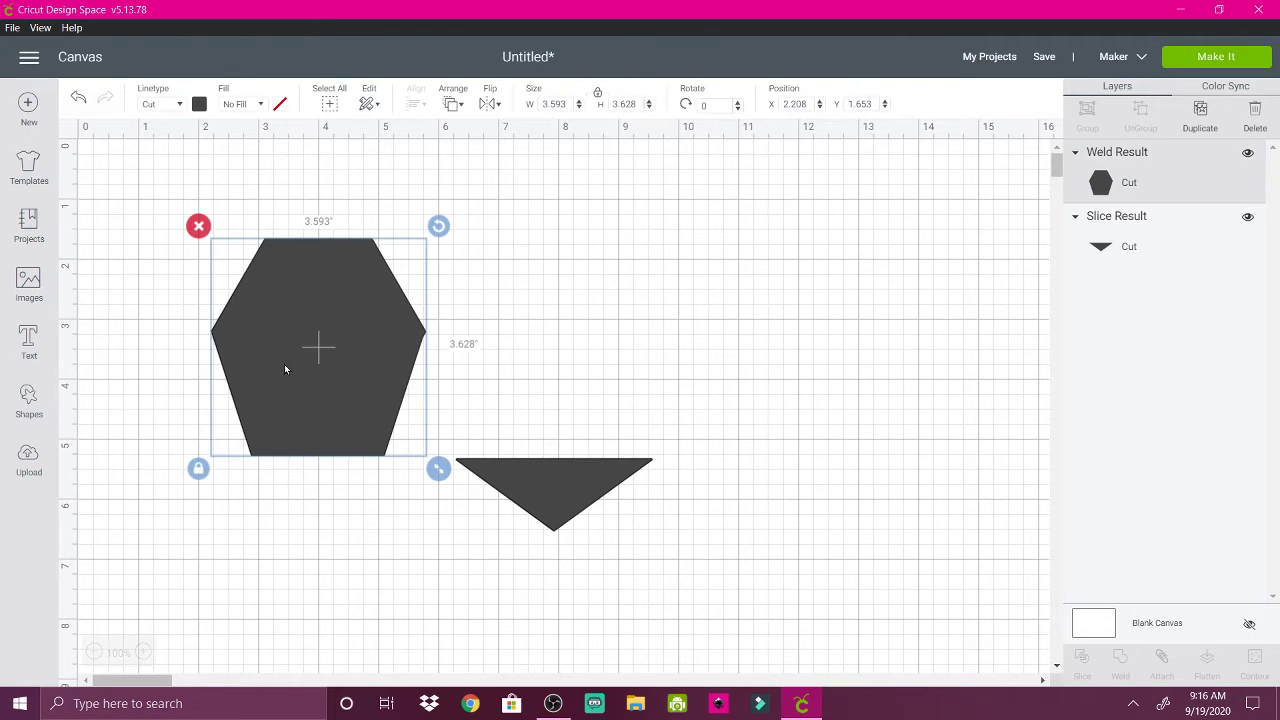
pyautogui.click(203, 470)
pyautogui.moveTo(438, 469); pyautogui.dragTo(441, 431)
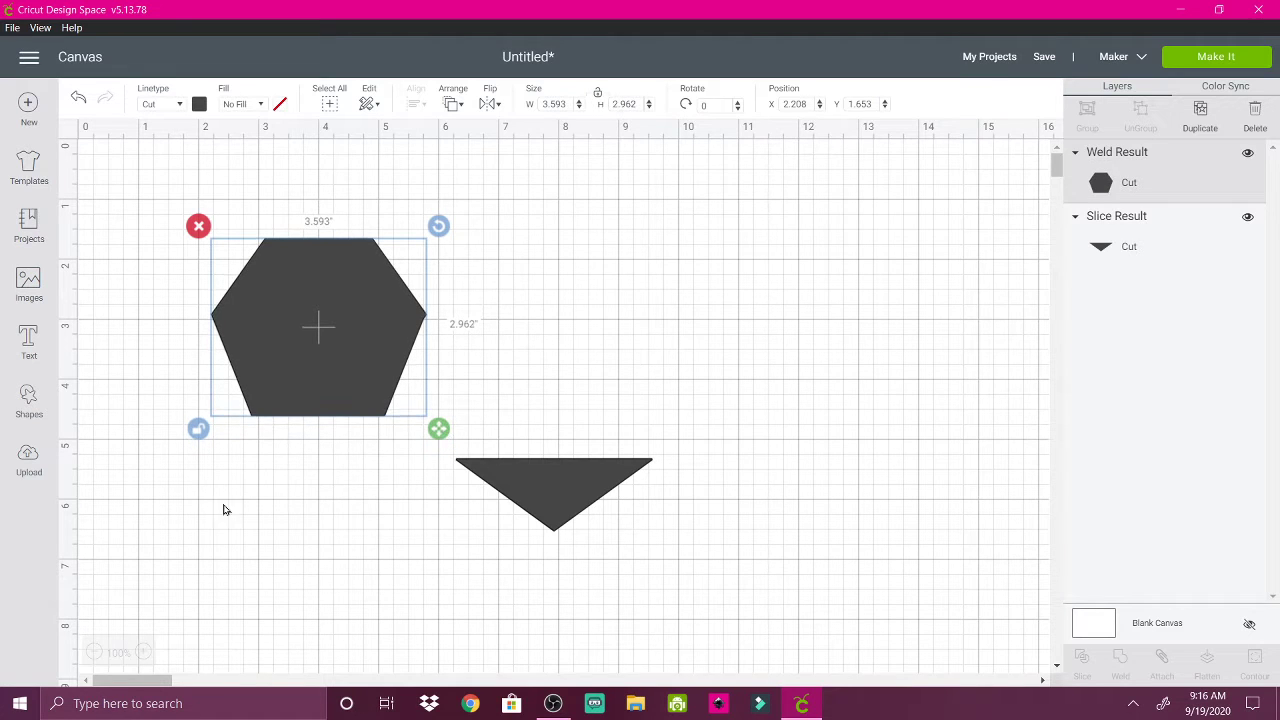
pyautogui.click(199, 430)
# - Place the triangle against the welded shape's lower edge and shrink it proportionally to about 2.31 inches wide
pyautogui.moveTo(561, 512); pyautogui.dragTo(312, 462)
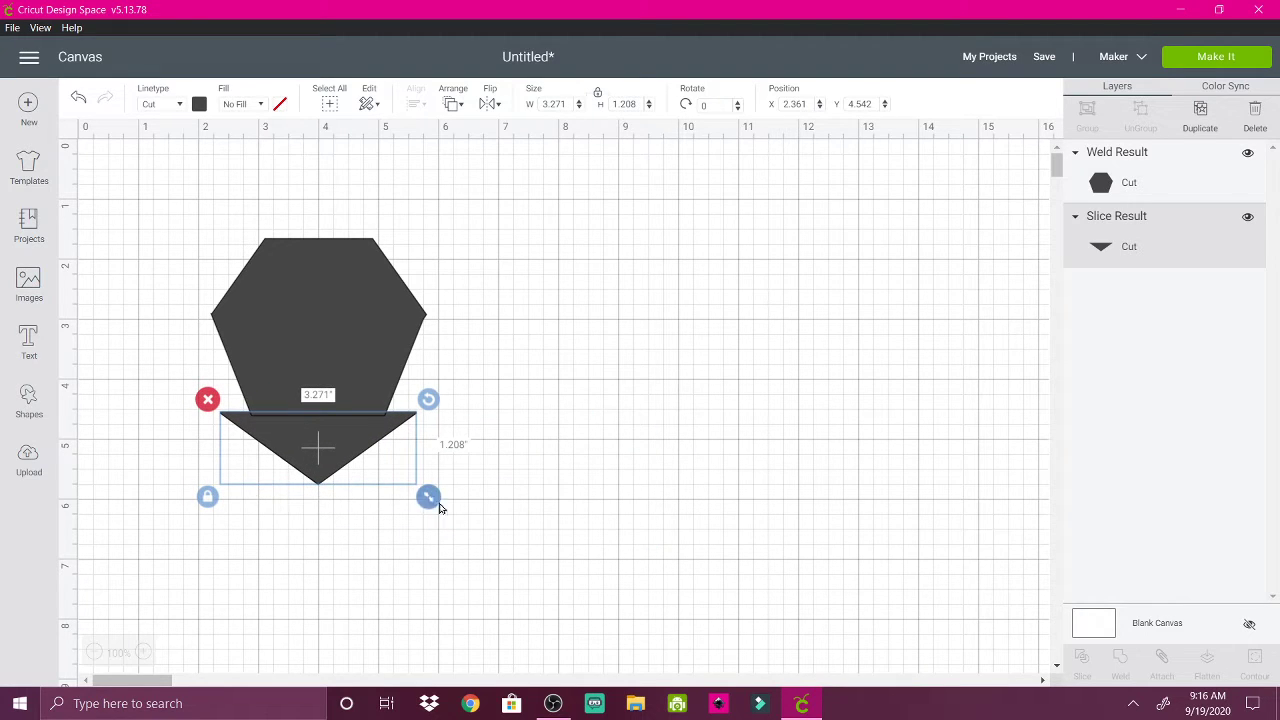
pyautogui.moveTo(428, 497); pyautogui.dragTo(391, 494)
pyautogui.moveTo(274, 436); pyautogui.dragTo(305, 439)
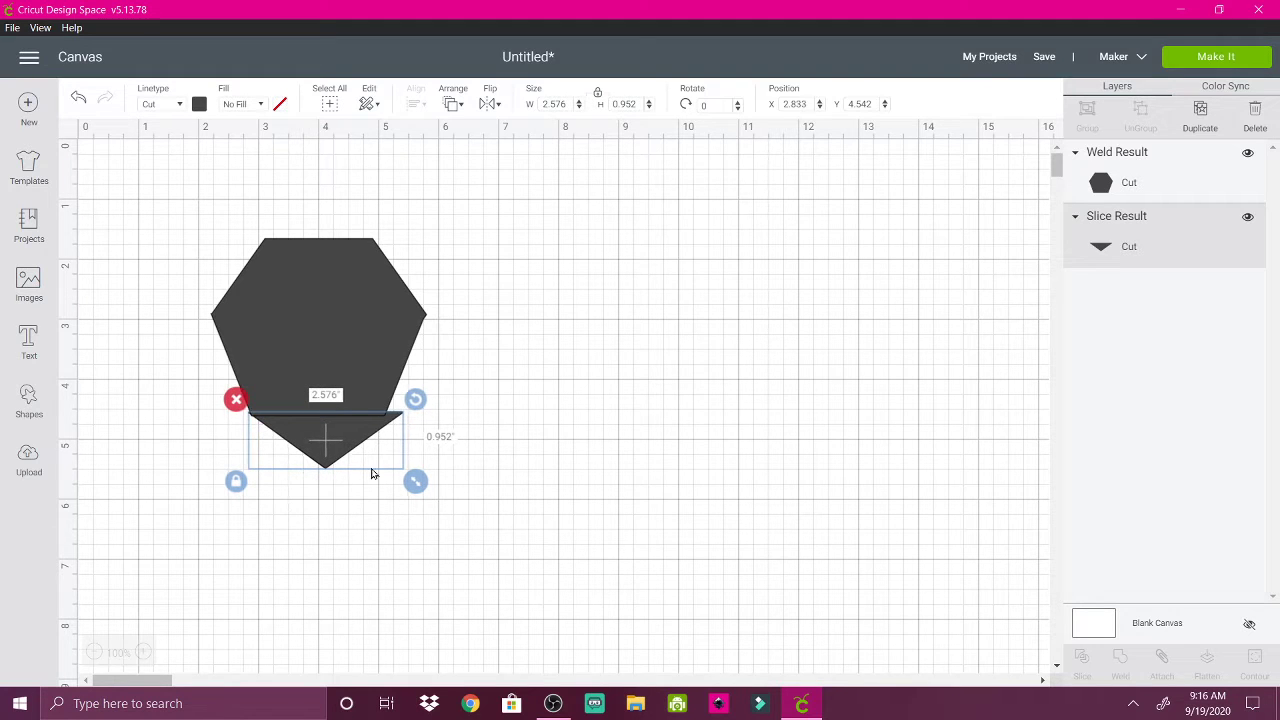
pyautogui.moveTo(409, 481); pyautogui.dragTo(394, 474)
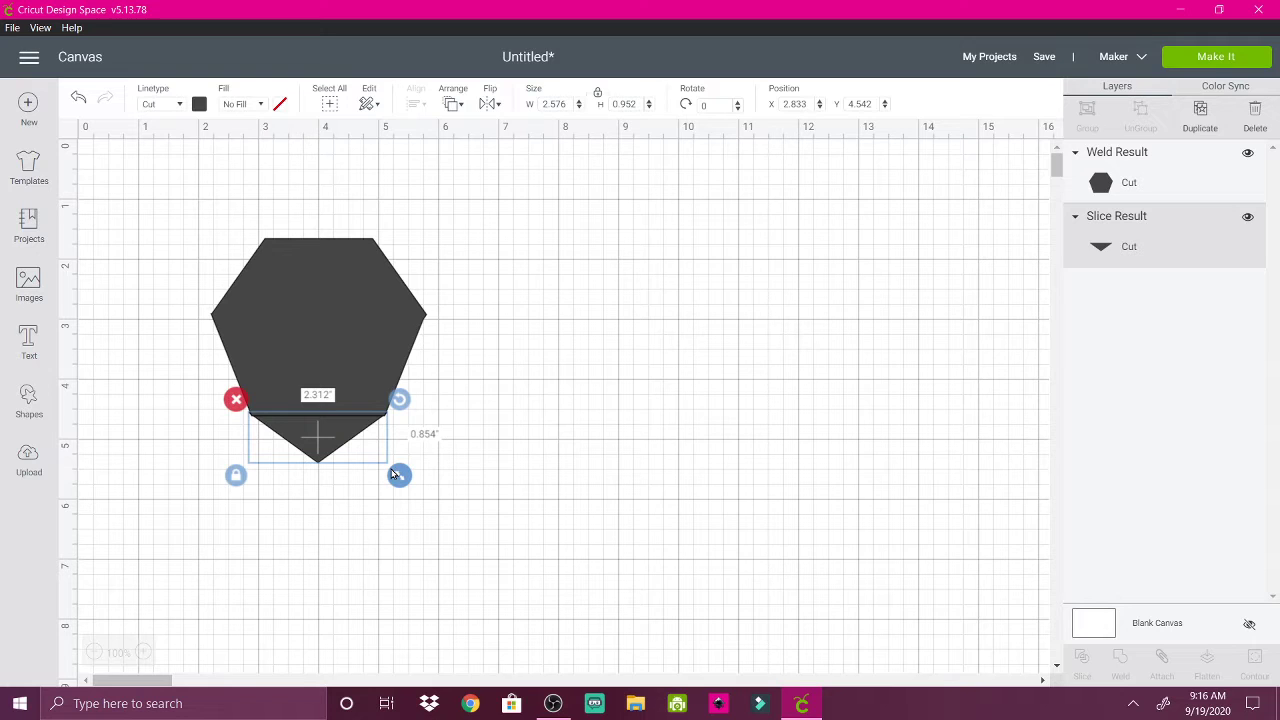
pyautogui.click(348, 523)
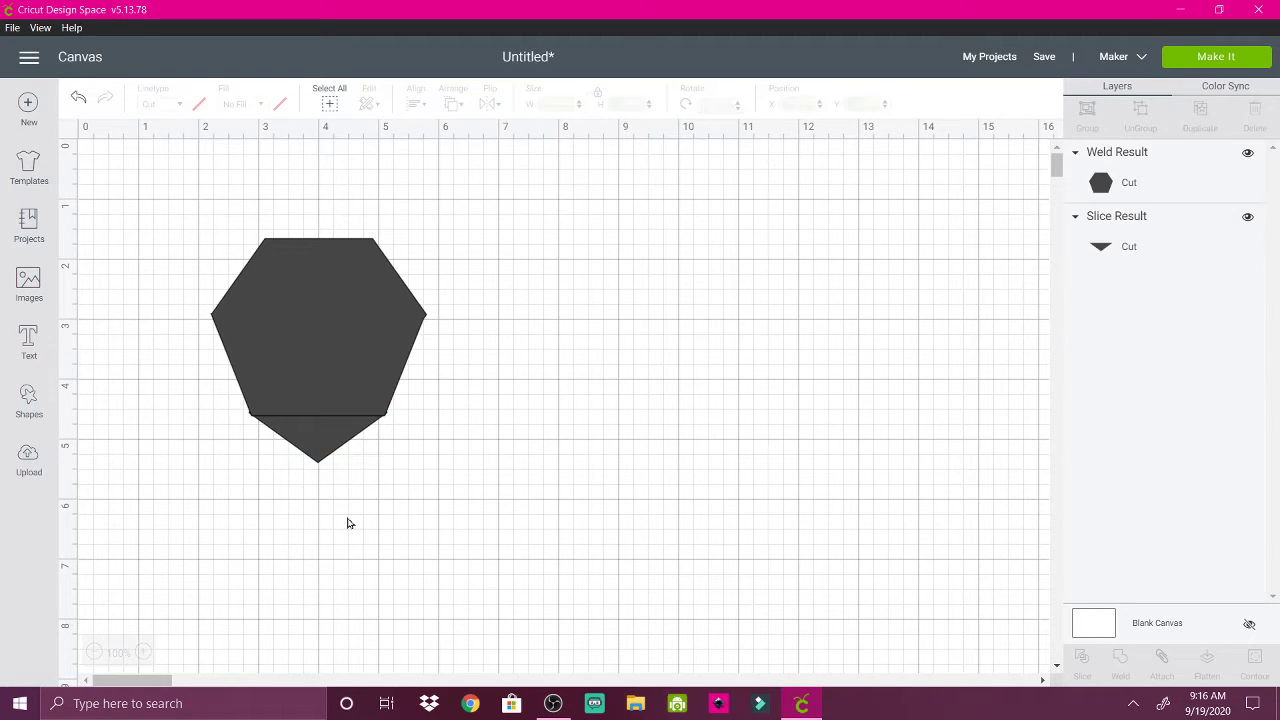
pyautogui.click(317, 449)
pyautogui.moveTo(318, 449); pyautogui.dragTo(322, 453)
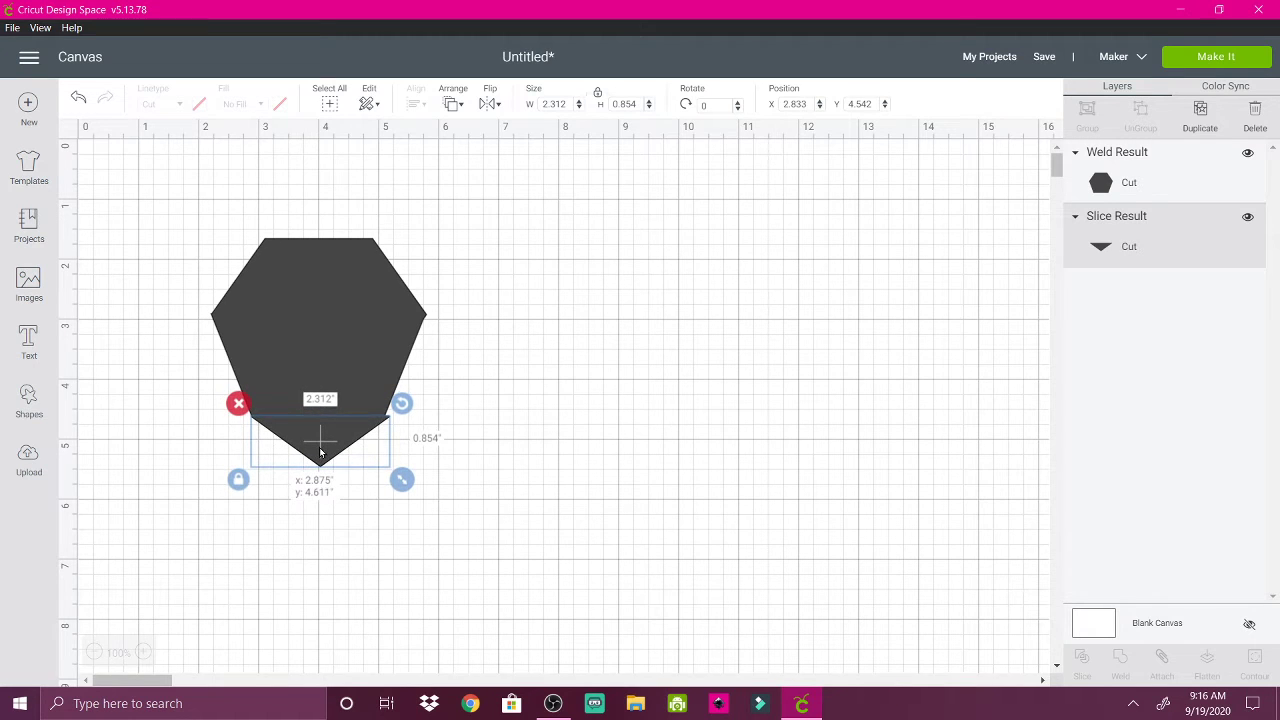
pyautogui.click(351, 584)
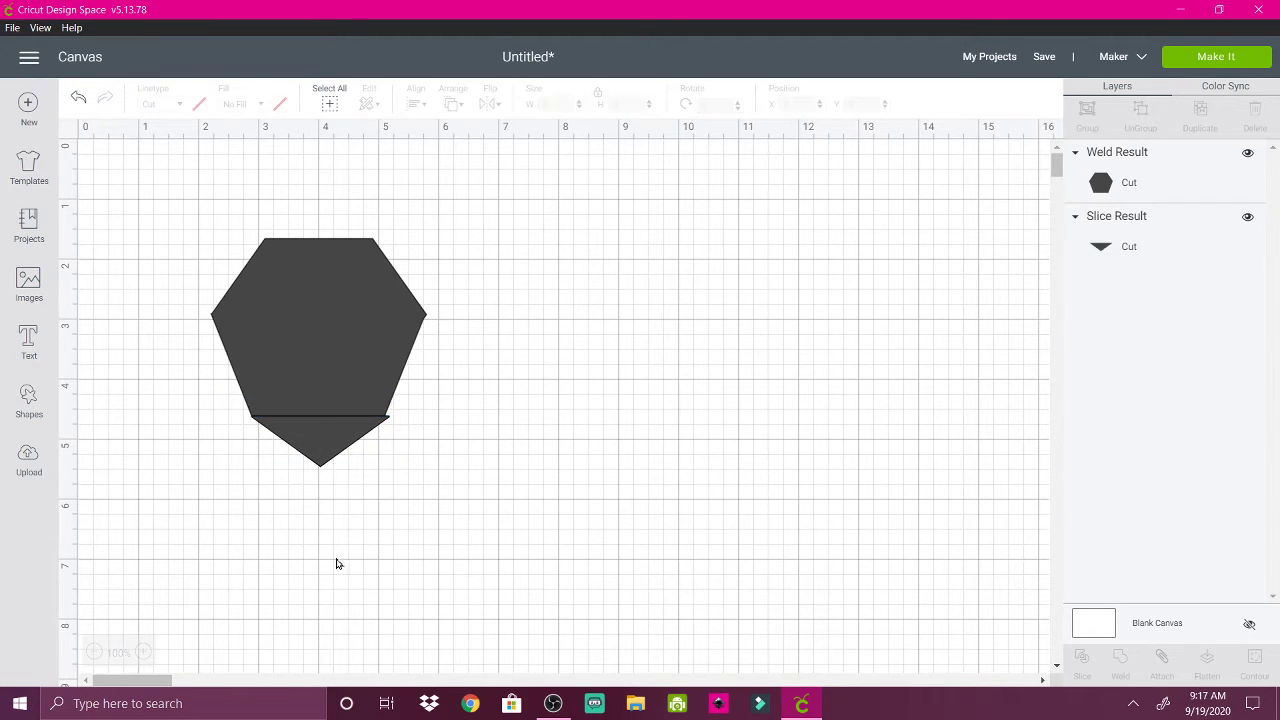
# - Try left-aligning the welded shape and the triangle, and undo the alignment
pyautogui.moveTo(186, 305); pyautogui.dragTo(336, 500)
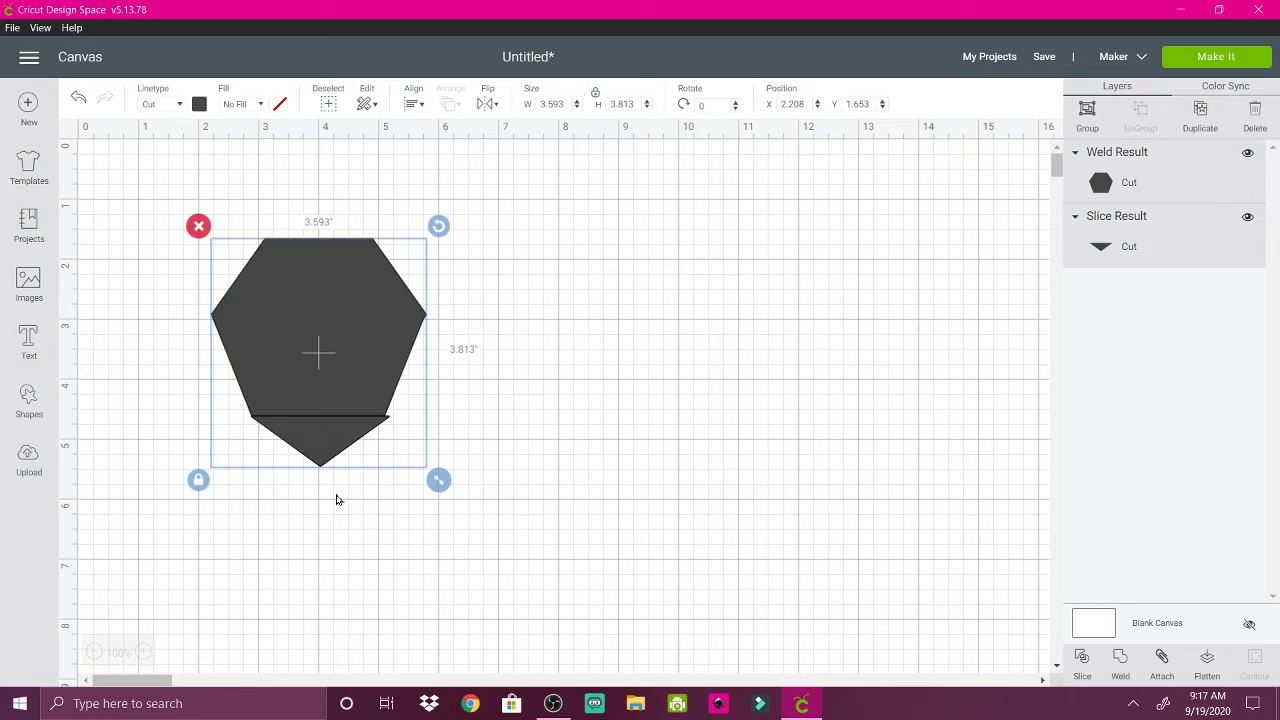
pyautogui.click(413, 103)
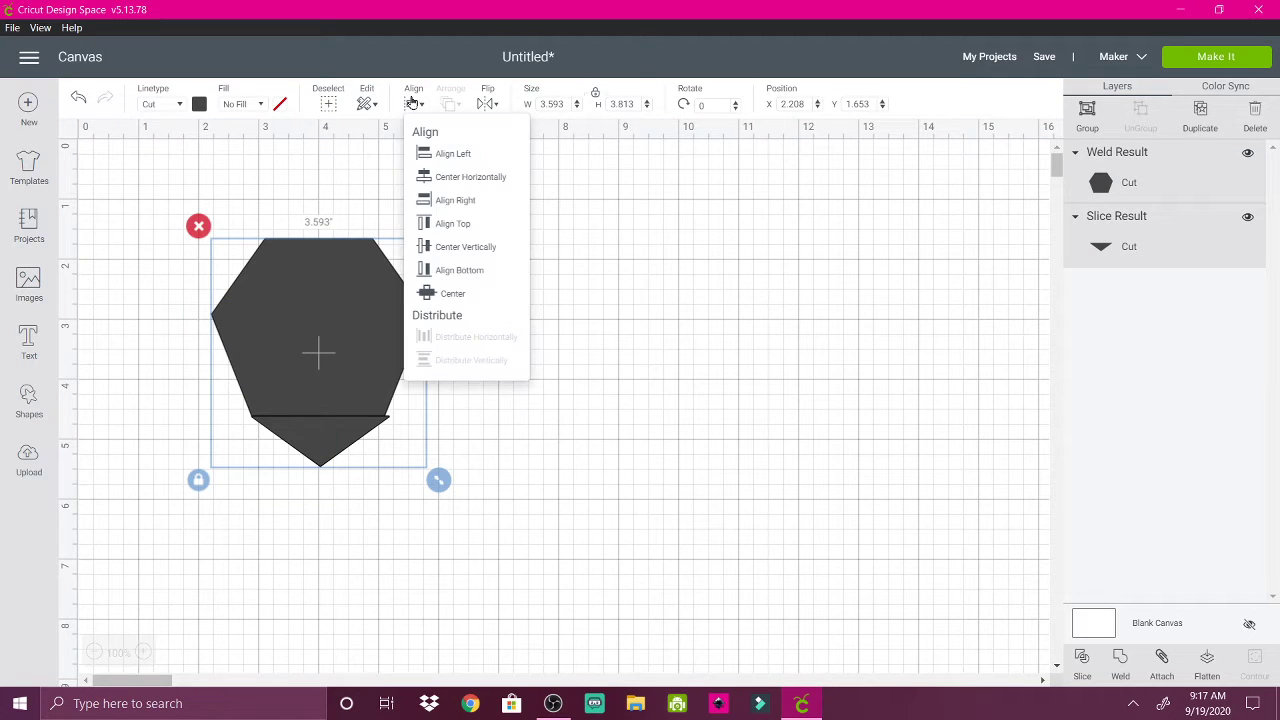
pyautogui.click(452, 154)
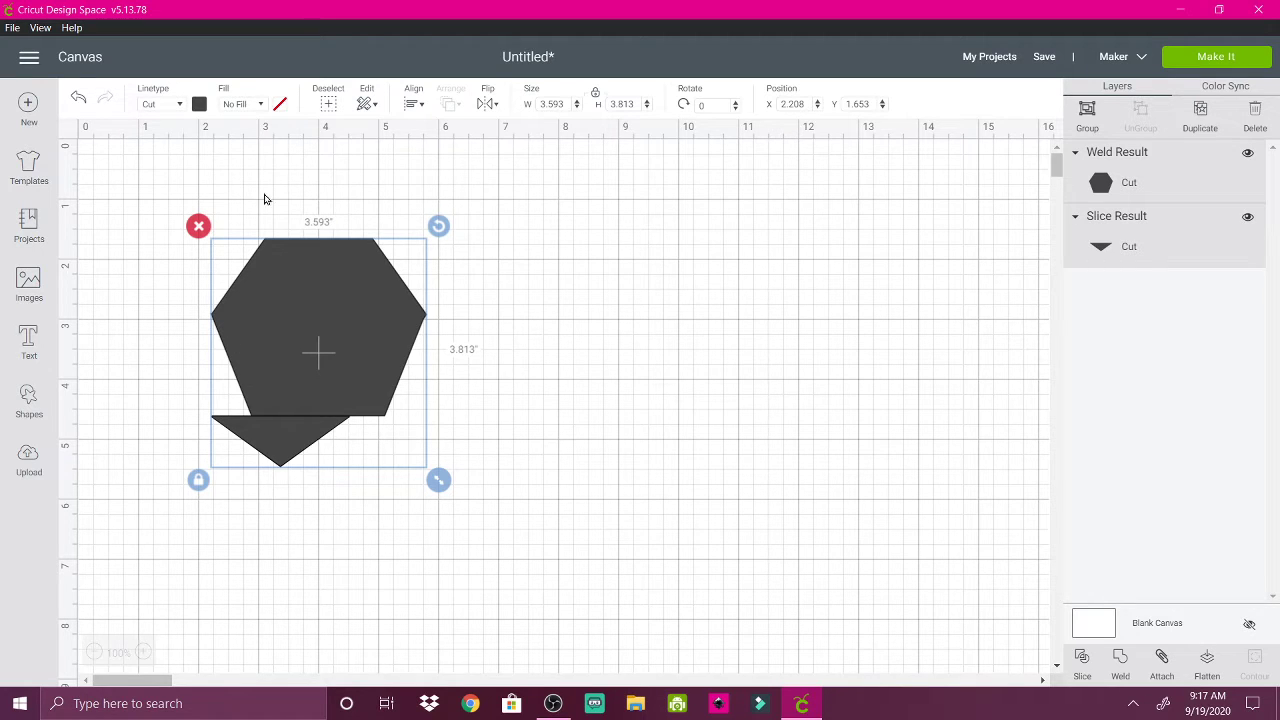
pyautogui.click(79, 101)
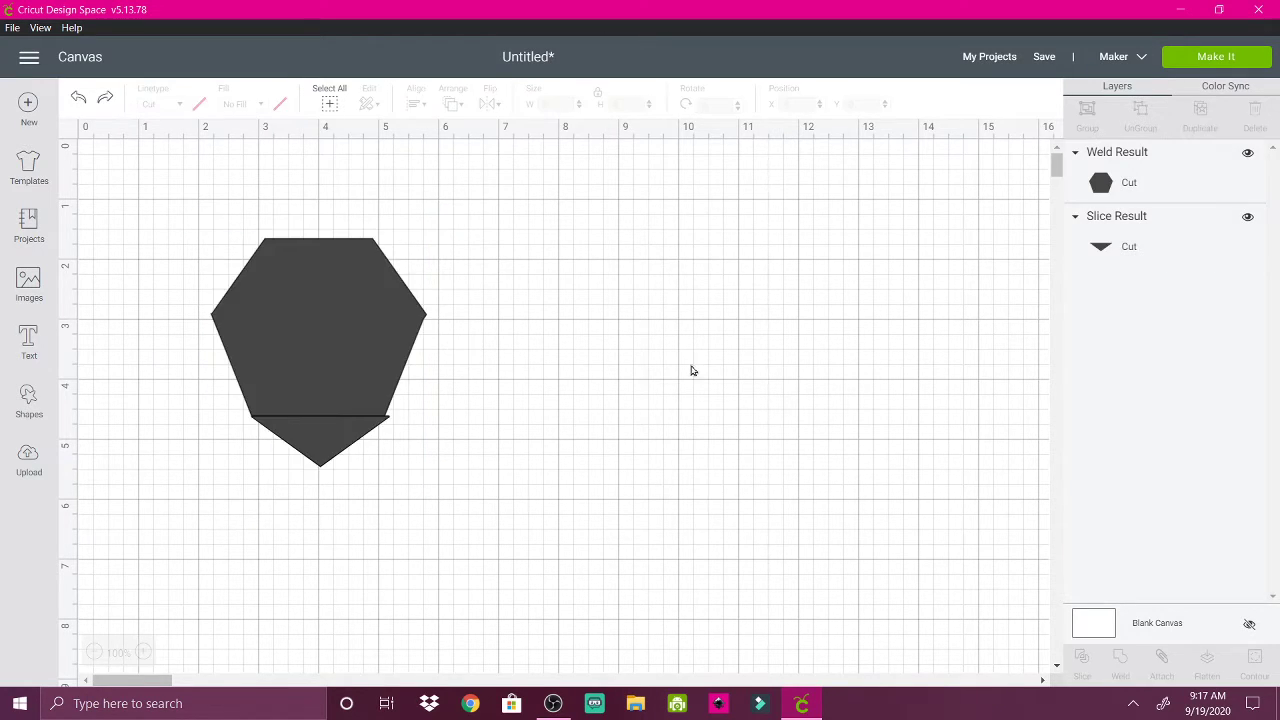
# - Shrink the triangle proportionally to about 2.23 inches wide to match the welded shape's lower edge
pyautogui.click(342, 437)
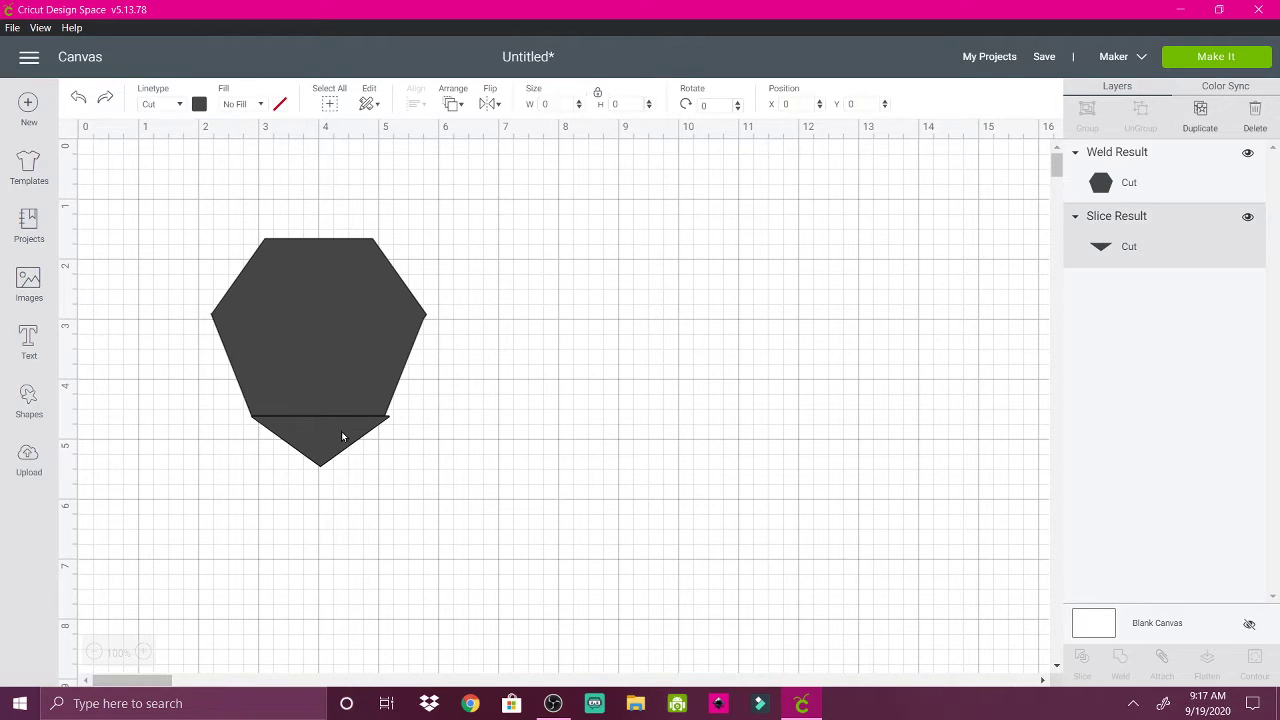
pyautogui.moveTo(401, 480); pyautogui.dragTo(397, 478)
pyautogui.click(494, 464)
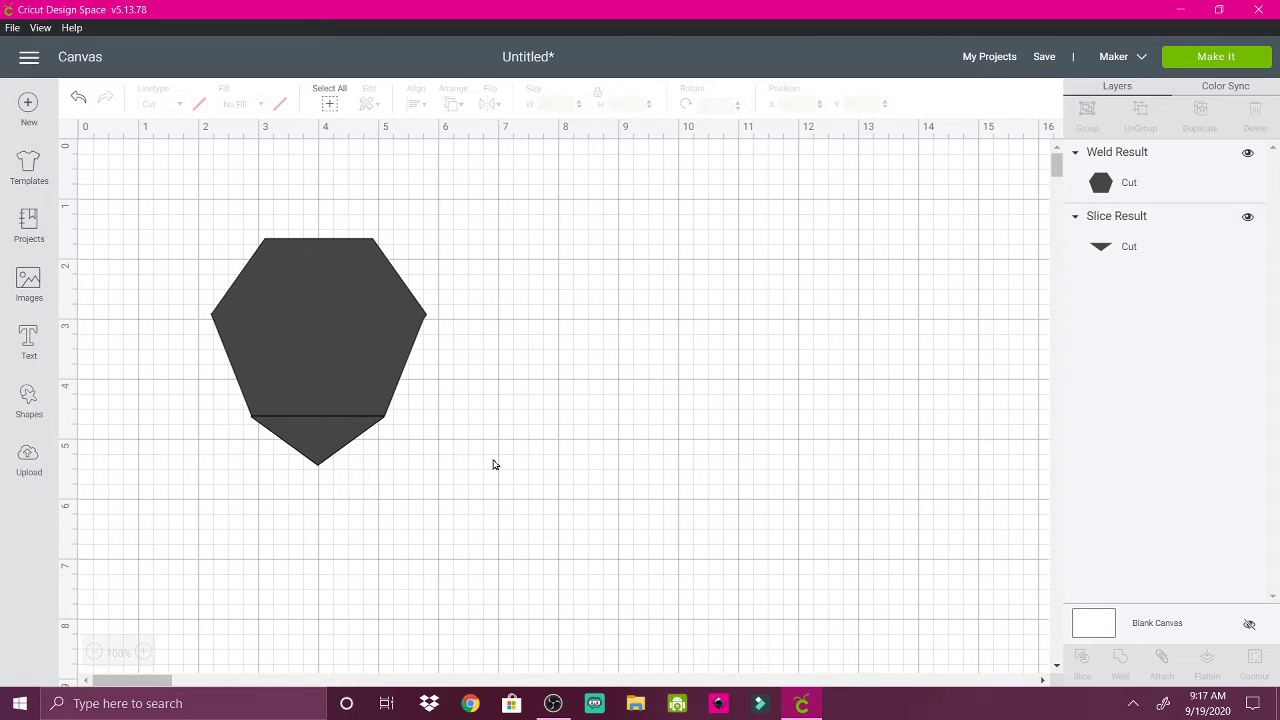
# - Try enlarging the triangle proportionally to about 2.33 inches wide, and undo the resize
pyautogui.click(321, 442)
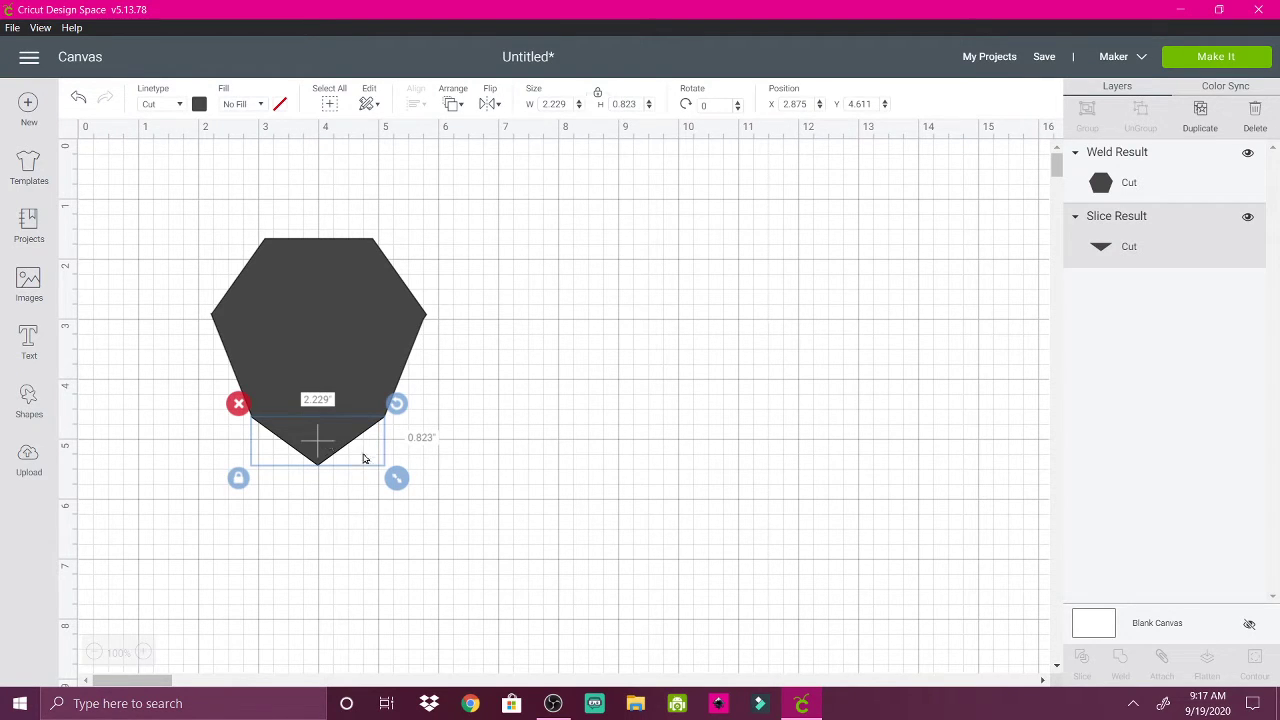
pyautogui.moveTo(394, 480); pyautogui.dragTo(398, 482)
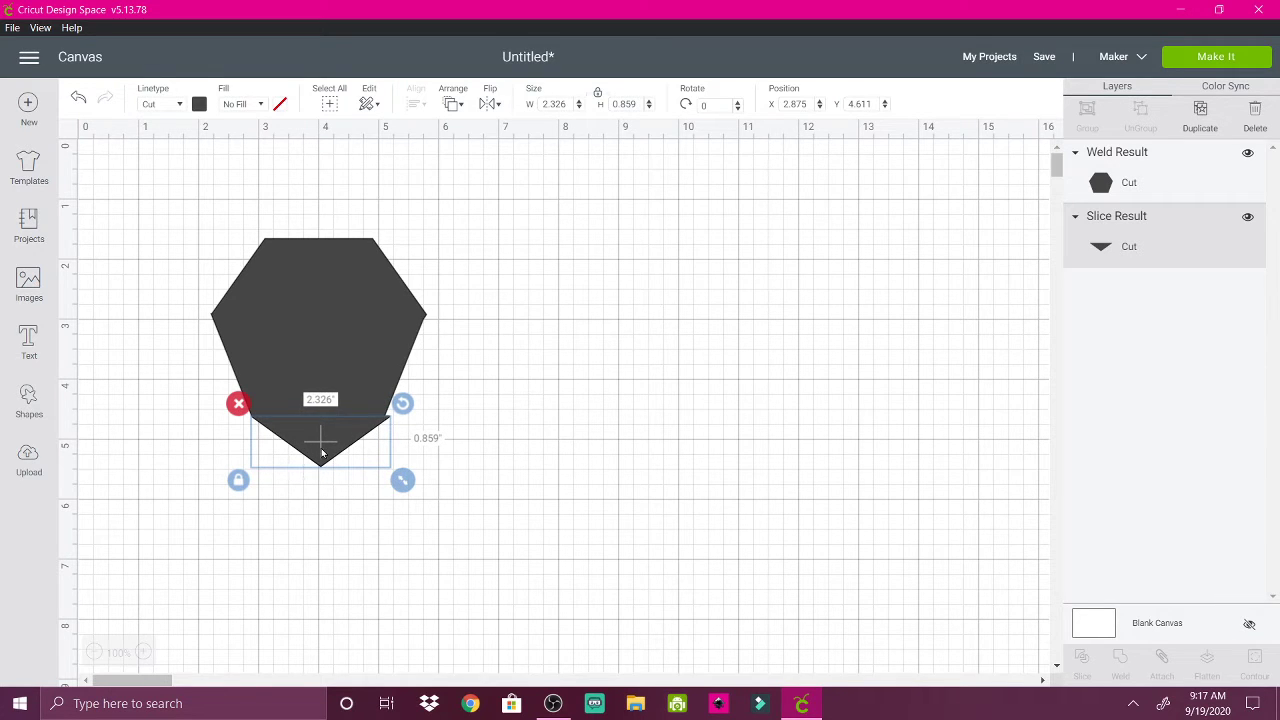
pyautogui.click(238, 480)
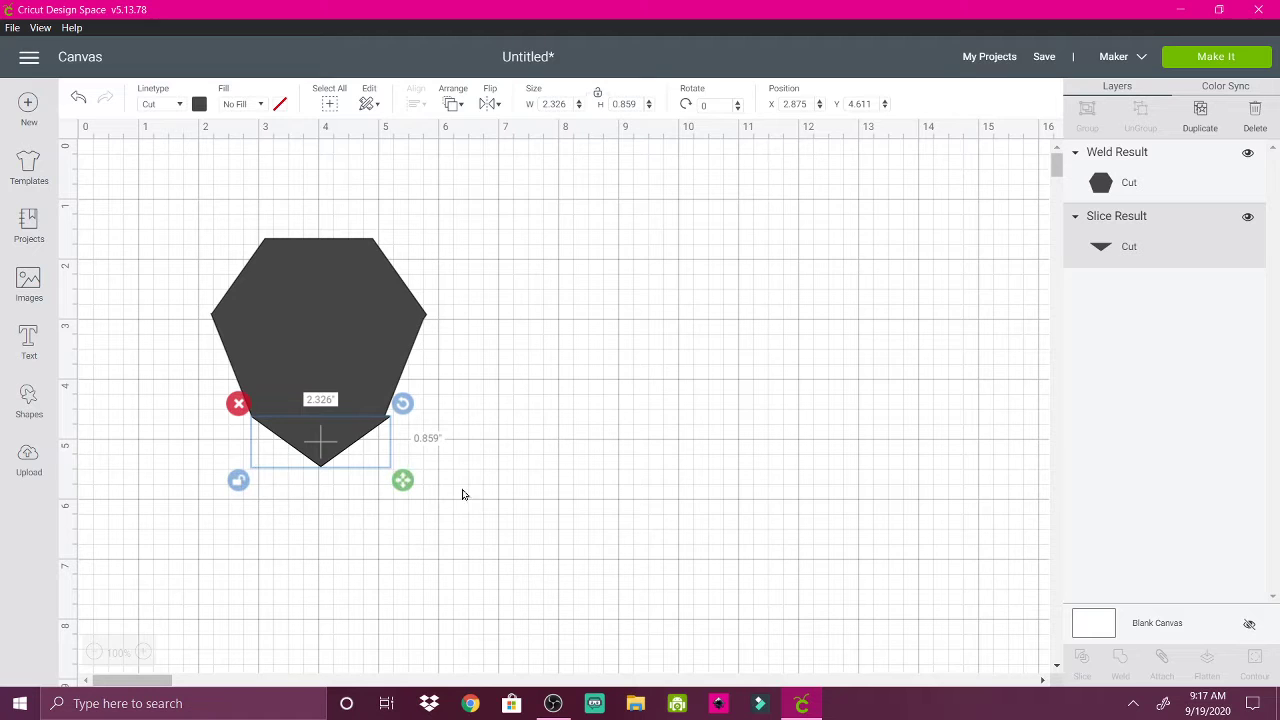
pyautogui.click(78, 97)
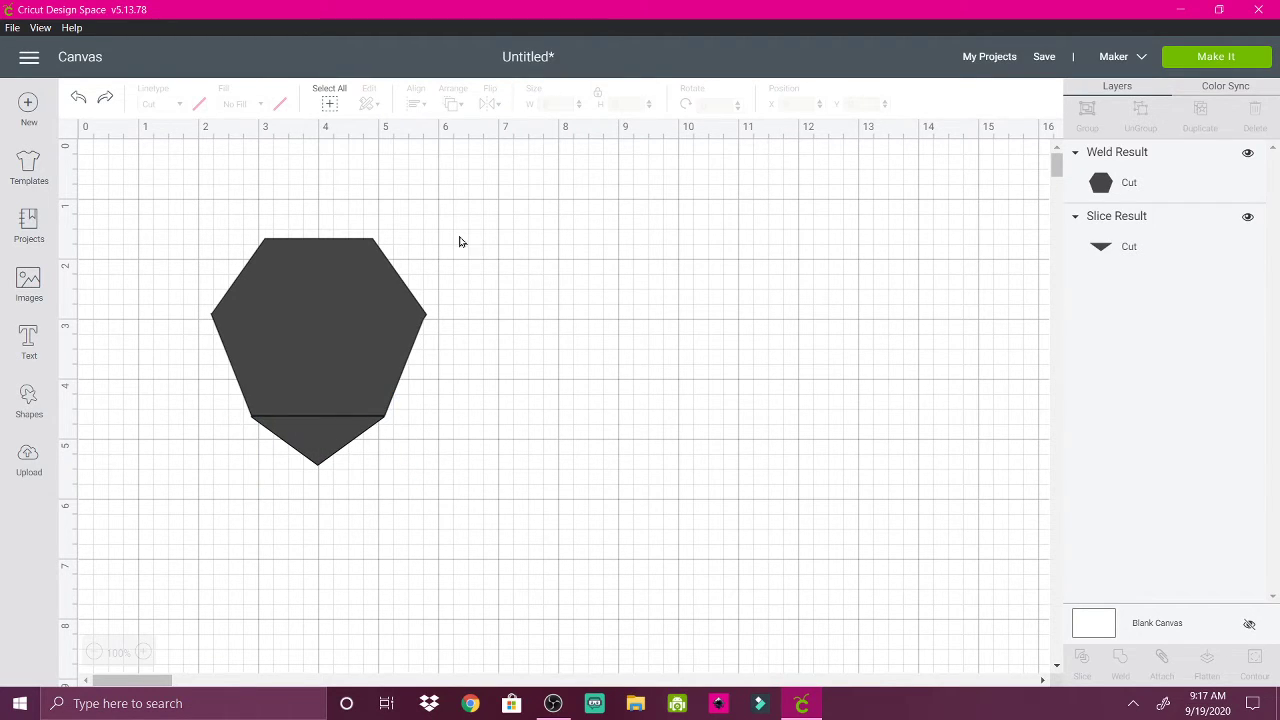
# - Unlock the triangle's proportions, stretch it to about 1.77 inches high, and move it up to overlap the welded shape's lower edge
pyautogui.click(312, 426)
pyautogui.click(238, 479)
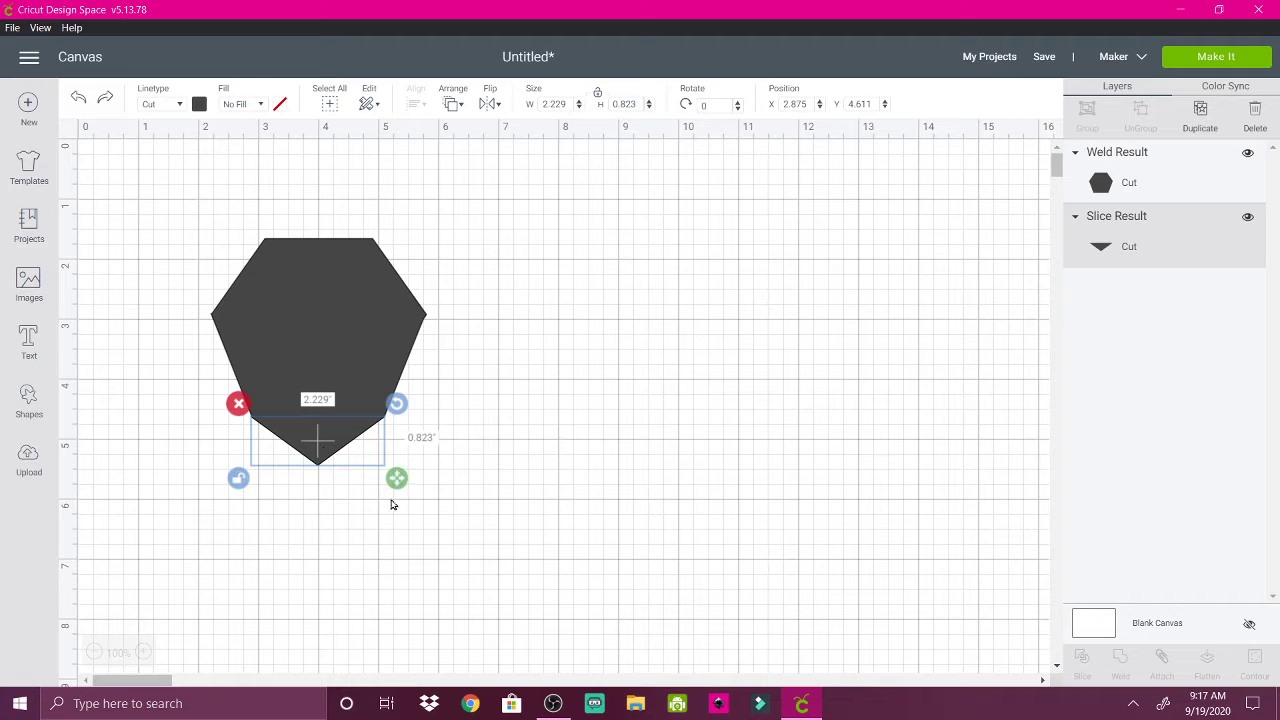
pyautogui.moveTo(397, 480); pyautogui.dragTo(397, 537)
pyautogui.moveTo(310, 474); pyautogui.dragTo(313, 470)
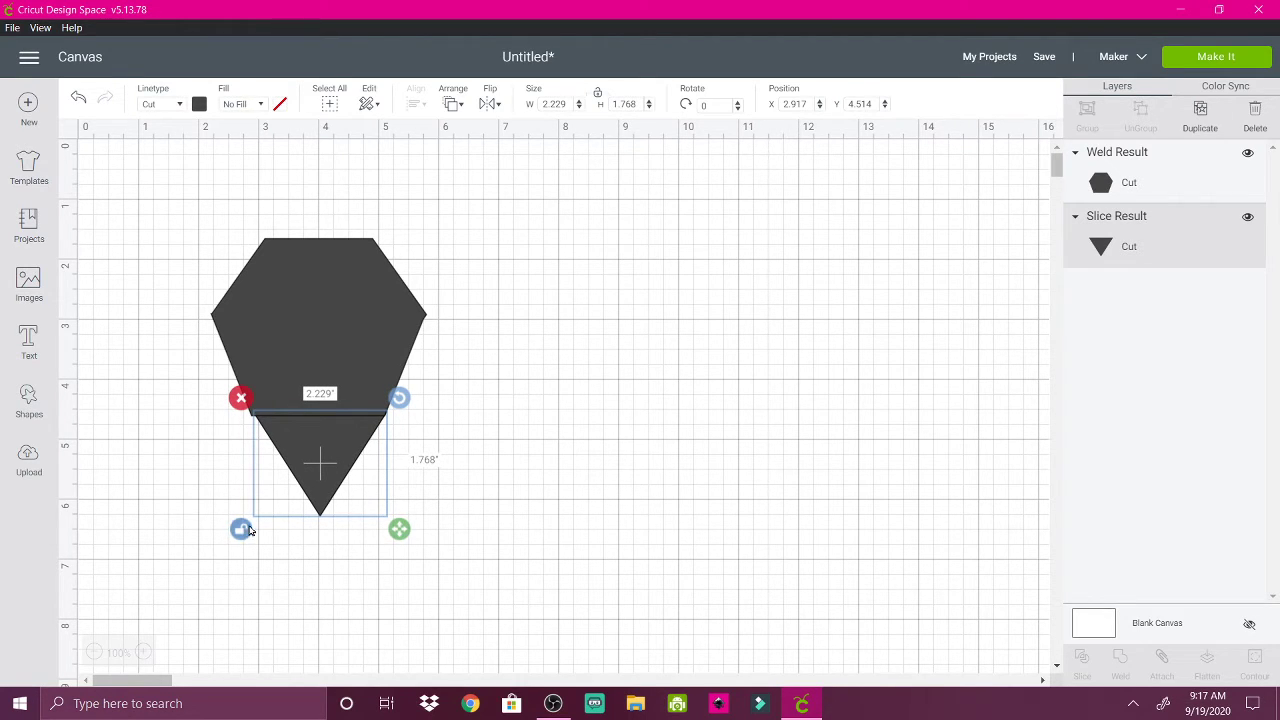
# - Resize the triangle proportionally to about 2.26 inches wide and move it until its upper edge meets the welded shape's lower edge
pyautogui.moveTo(396, 532); pyautogui.dragTo(404, 535)
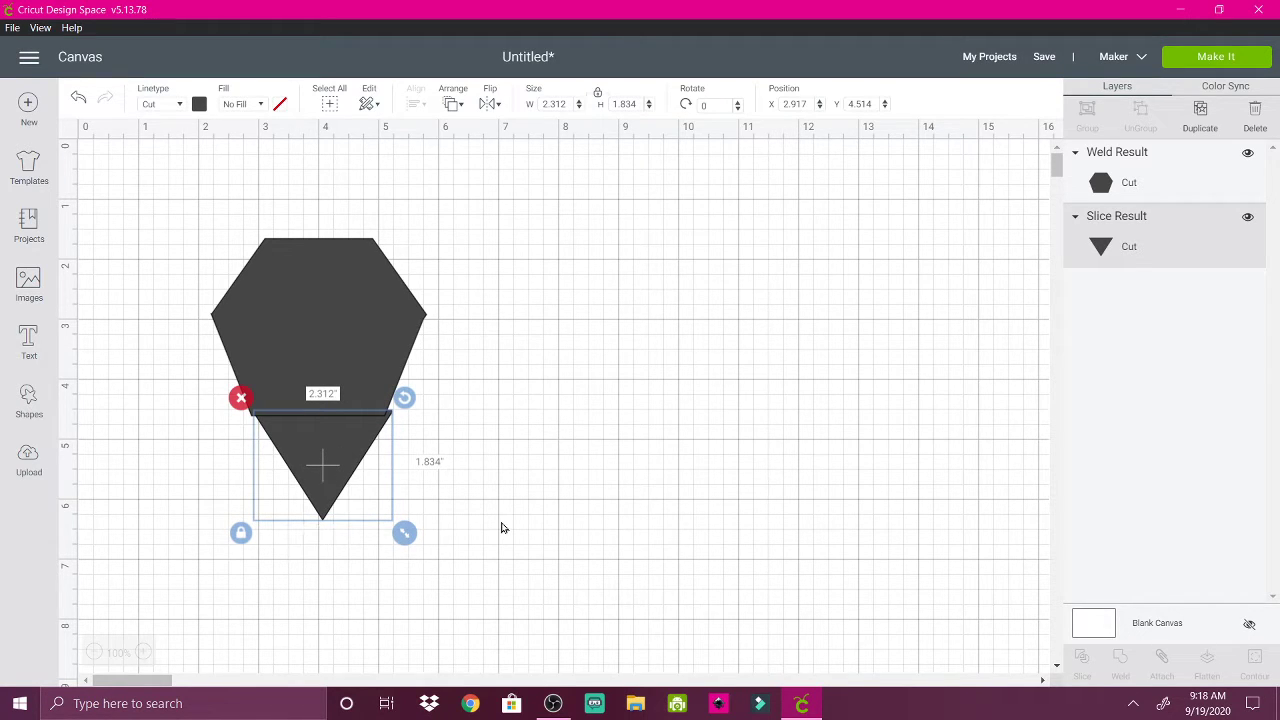
pyautogui.press('Left')
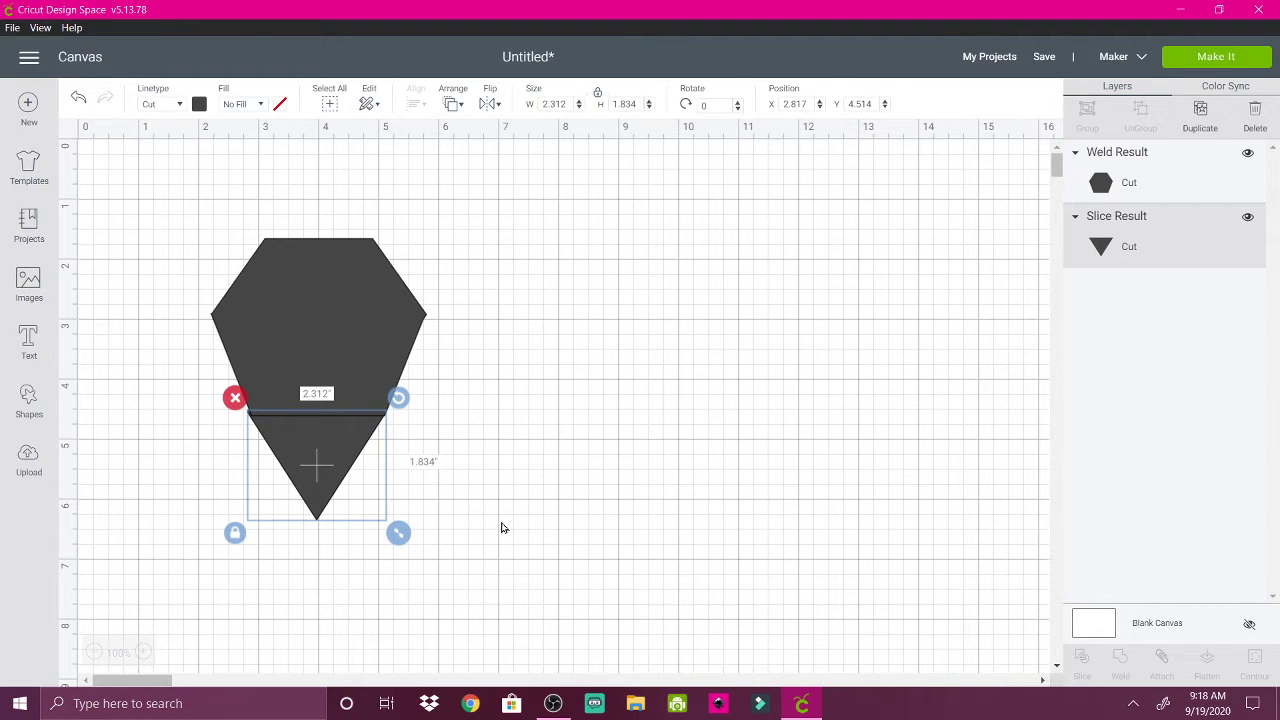
pyautogui.press('Right')
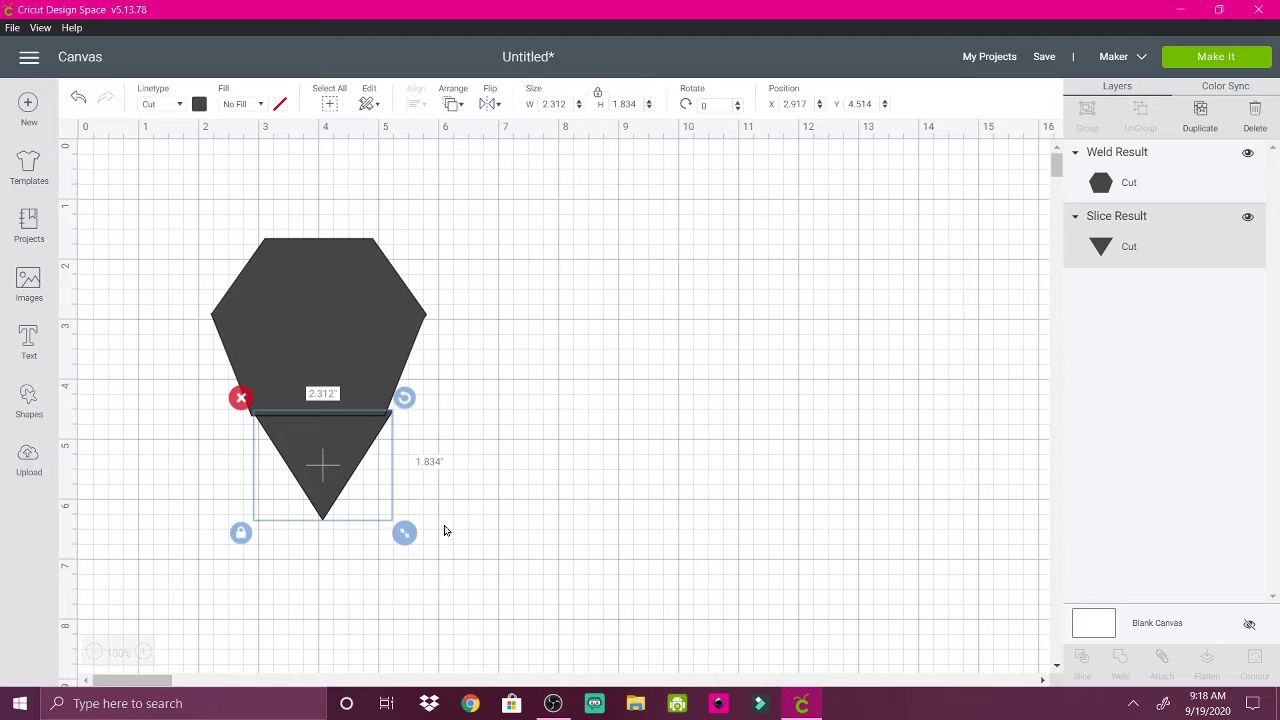
pyautogui.moveTo(404, 537); pyautogui.dragTo(401, 537)
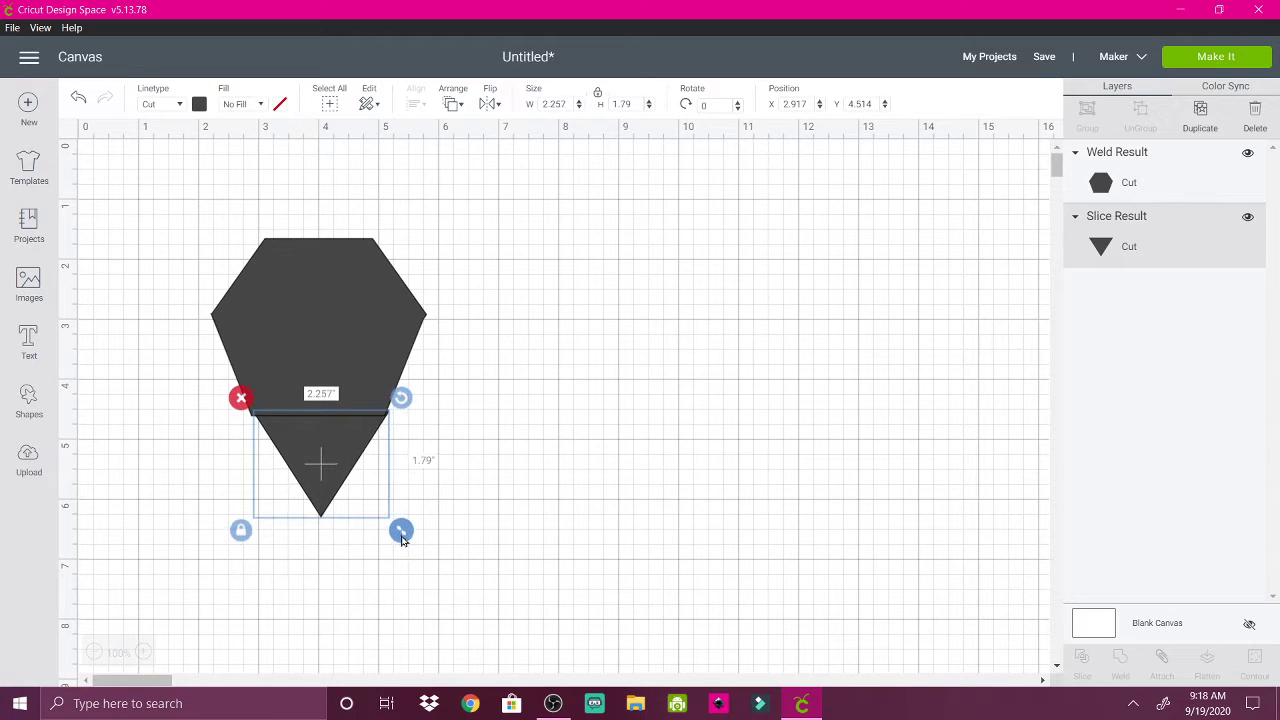
pyautogui.press('Left')
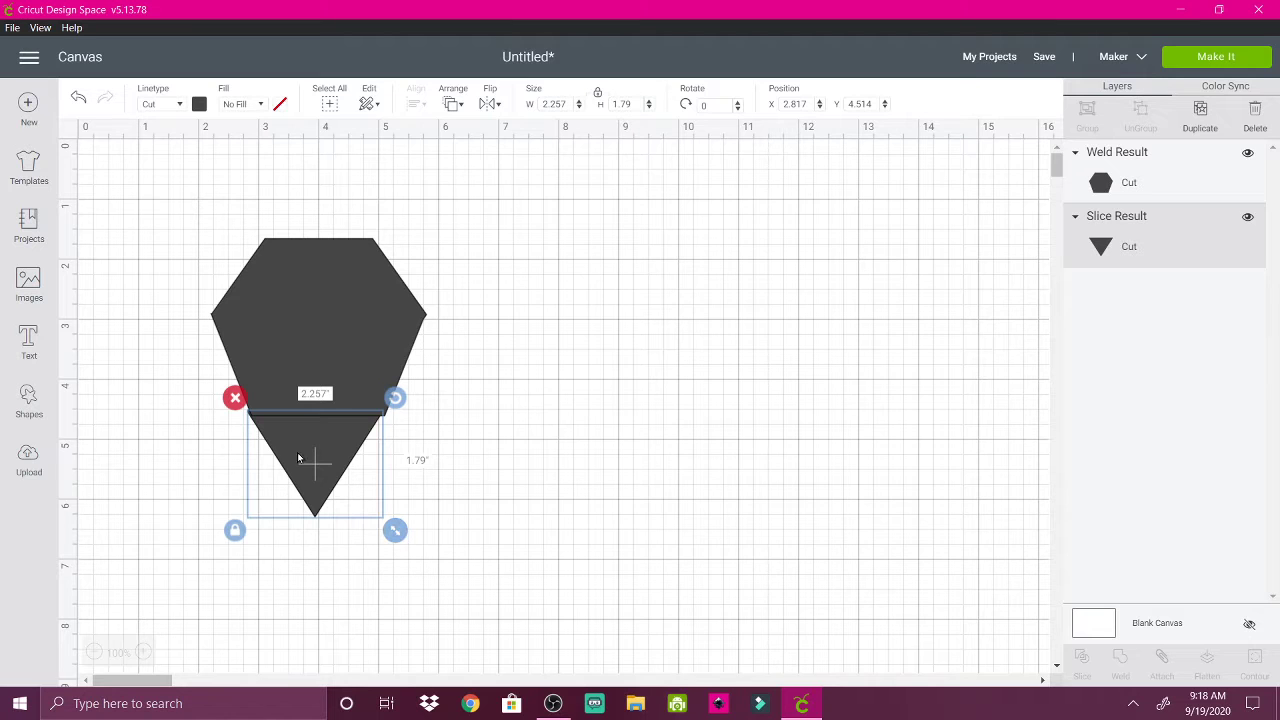
pyautogui.moveTo(310, 457); pyautogui.dragTo(314, 460)
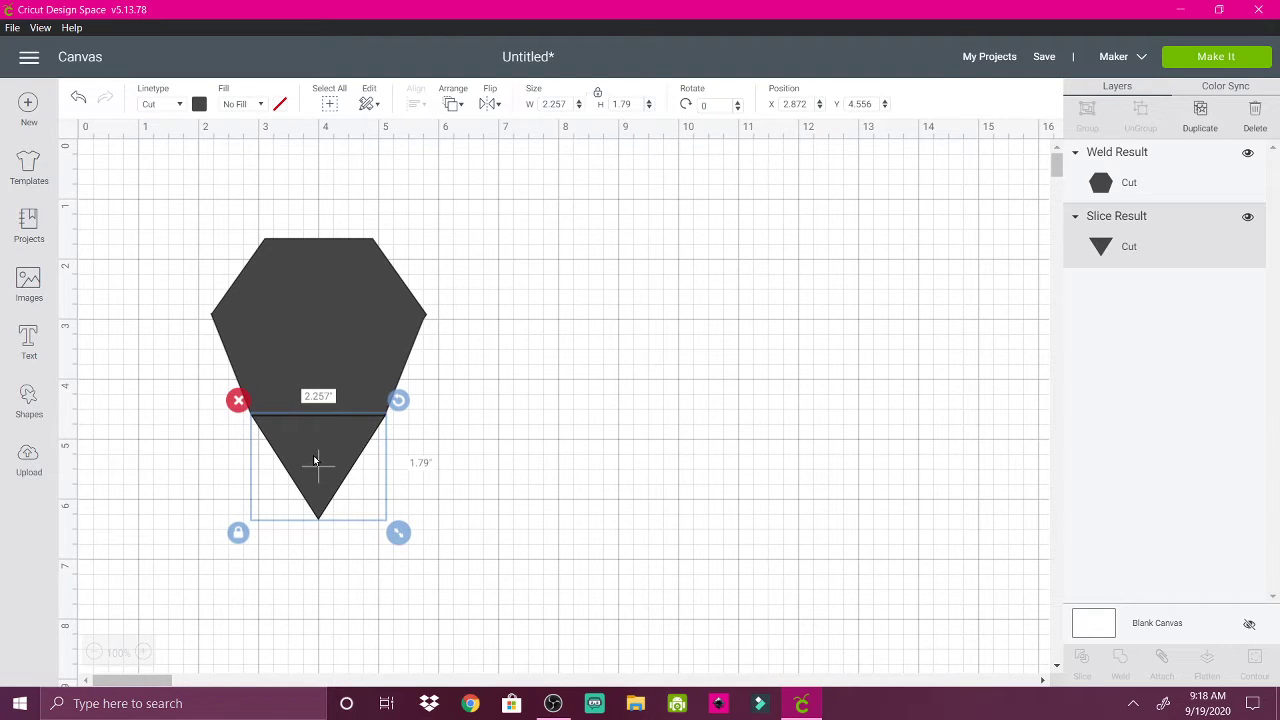
# - Weld the triangle and the shape above it into a single diamond
pyautogui.click(528, 442)
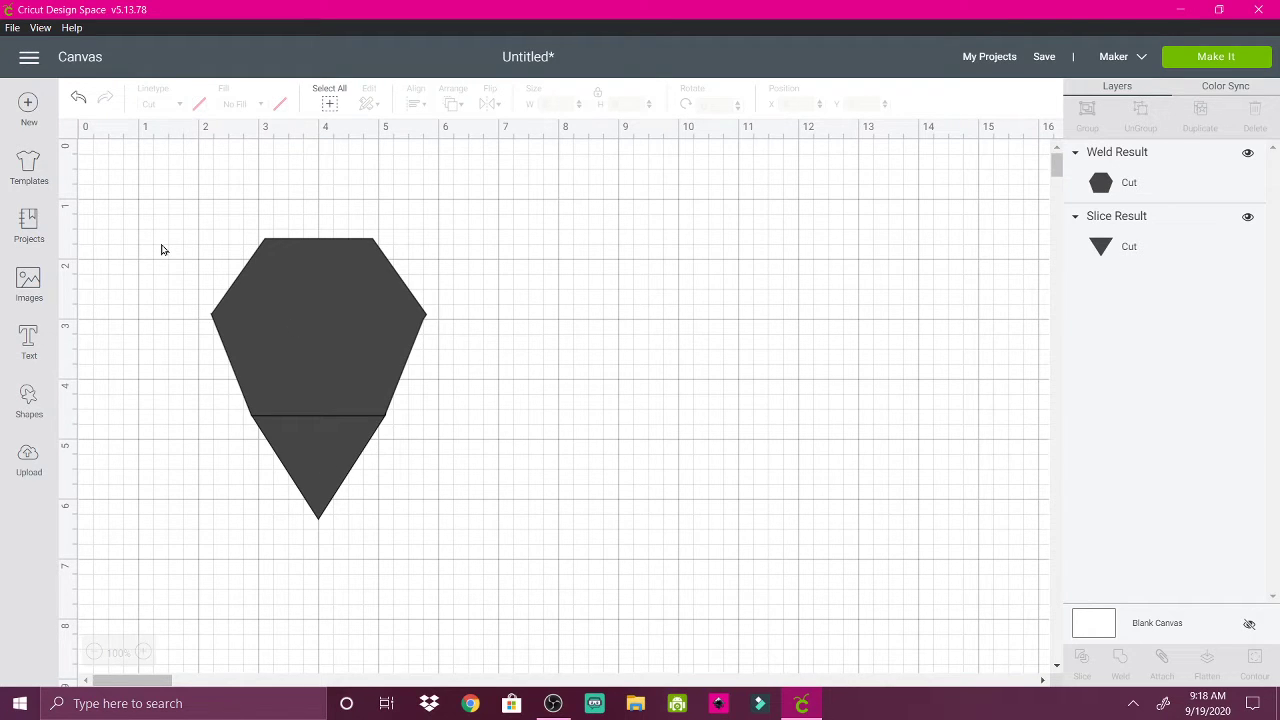
pyautogui.moveTo(188, 263); pyautogui.dragTo(490, 537)
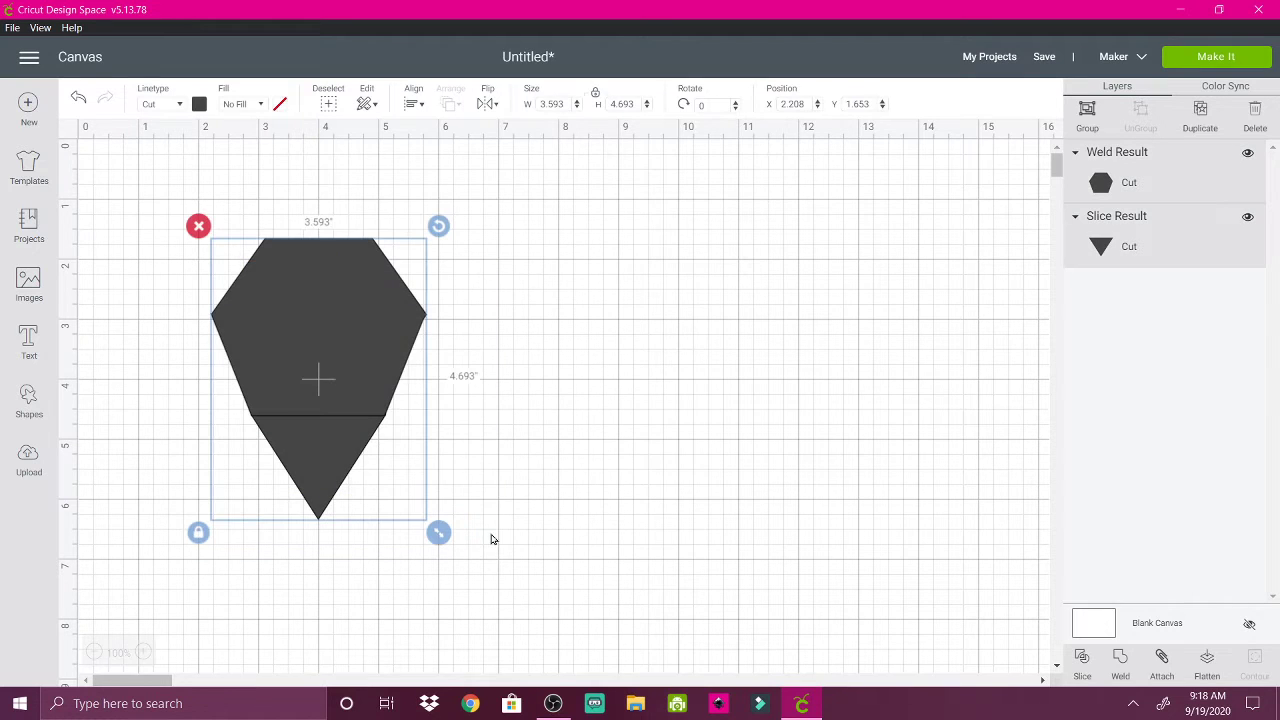
pyautogui.click(1120, 658)
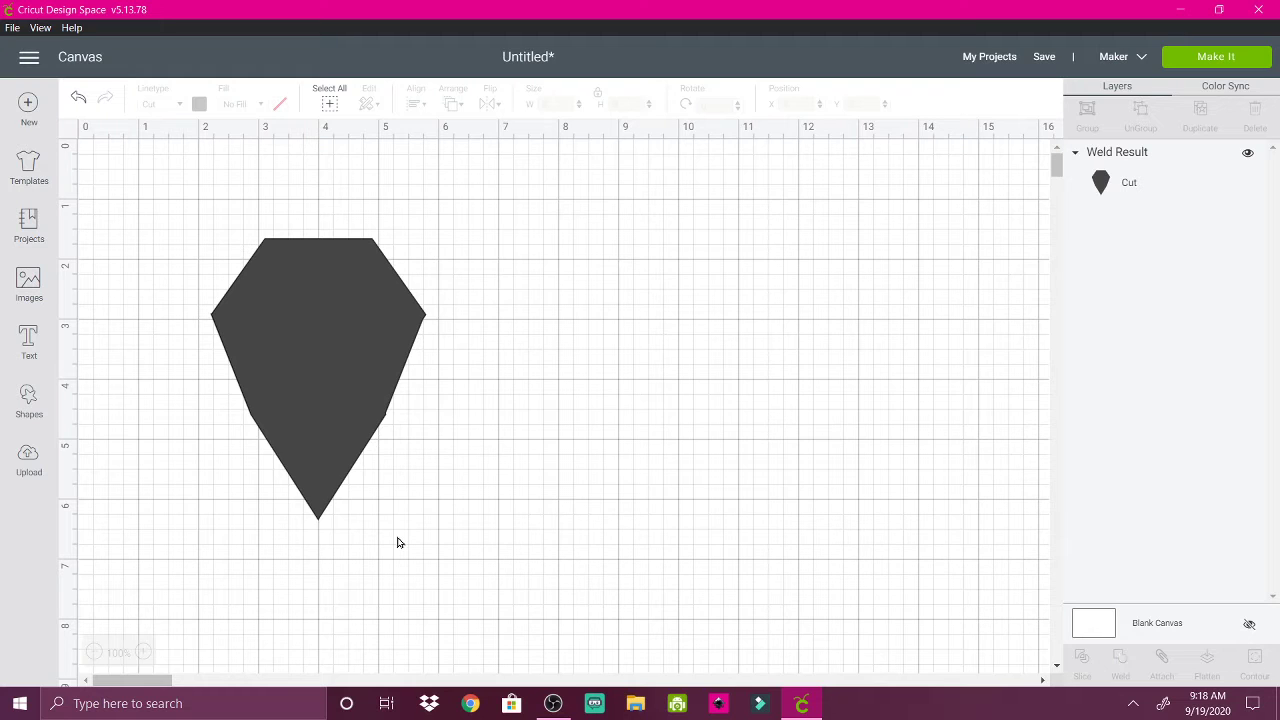
# - Unlock the welded diamond's proportions, squash it to about 3.62 by 3.55 inches, and lock the proportions again
pyautogui.click(315, 443)
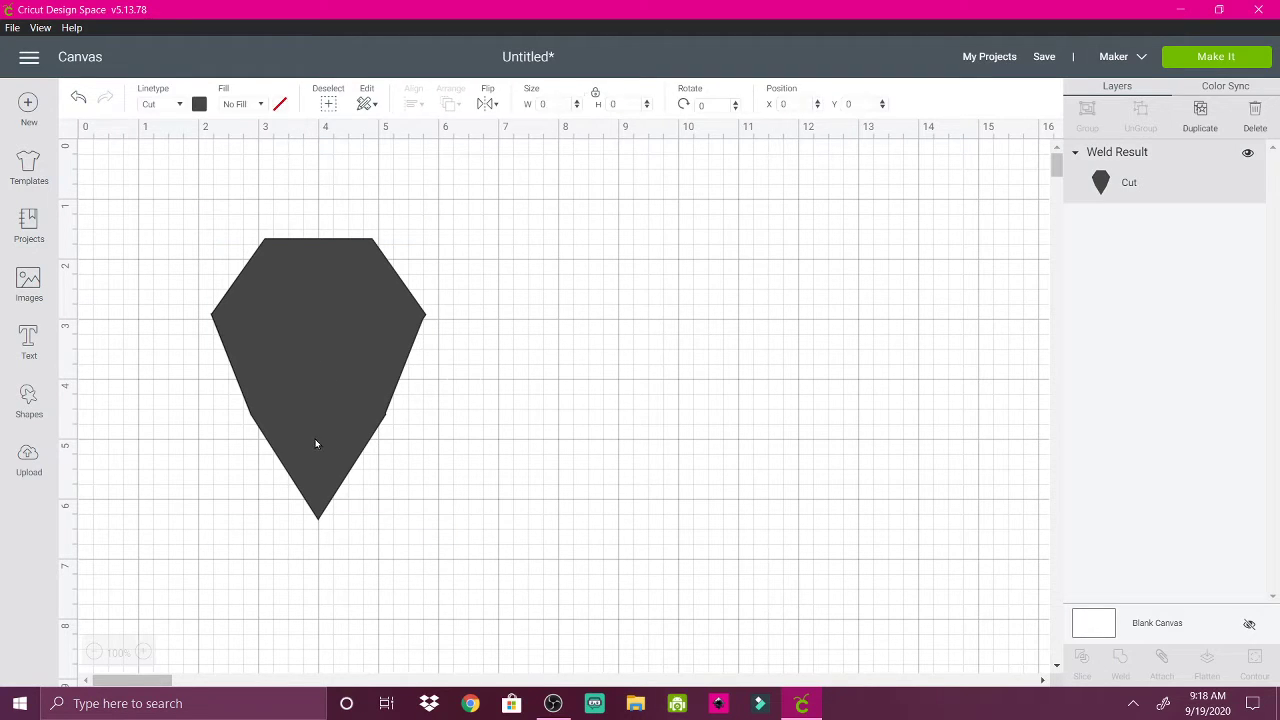
pyautogui.click(198, 532)
pyautogui.moveTo(439, 532); pyautogui.dragTo(441, 467)
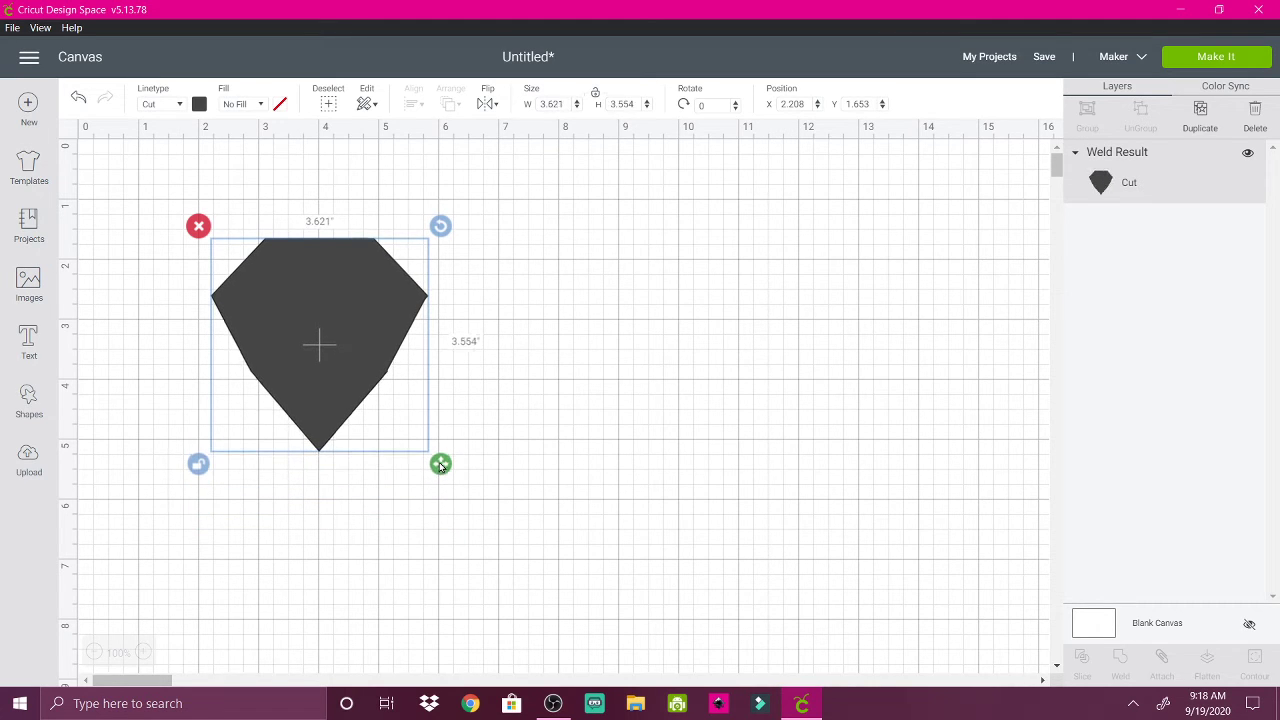
pyautogui.click(198, 475)
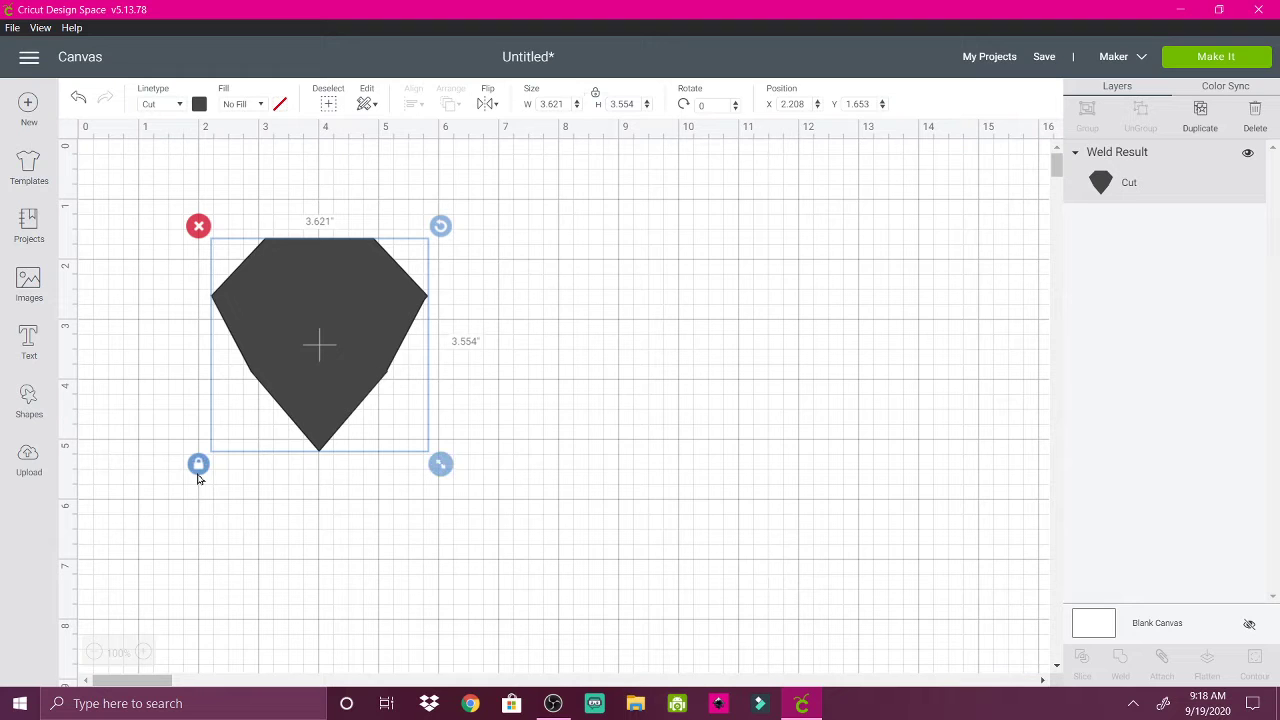
pyautogui.click(221, 519)
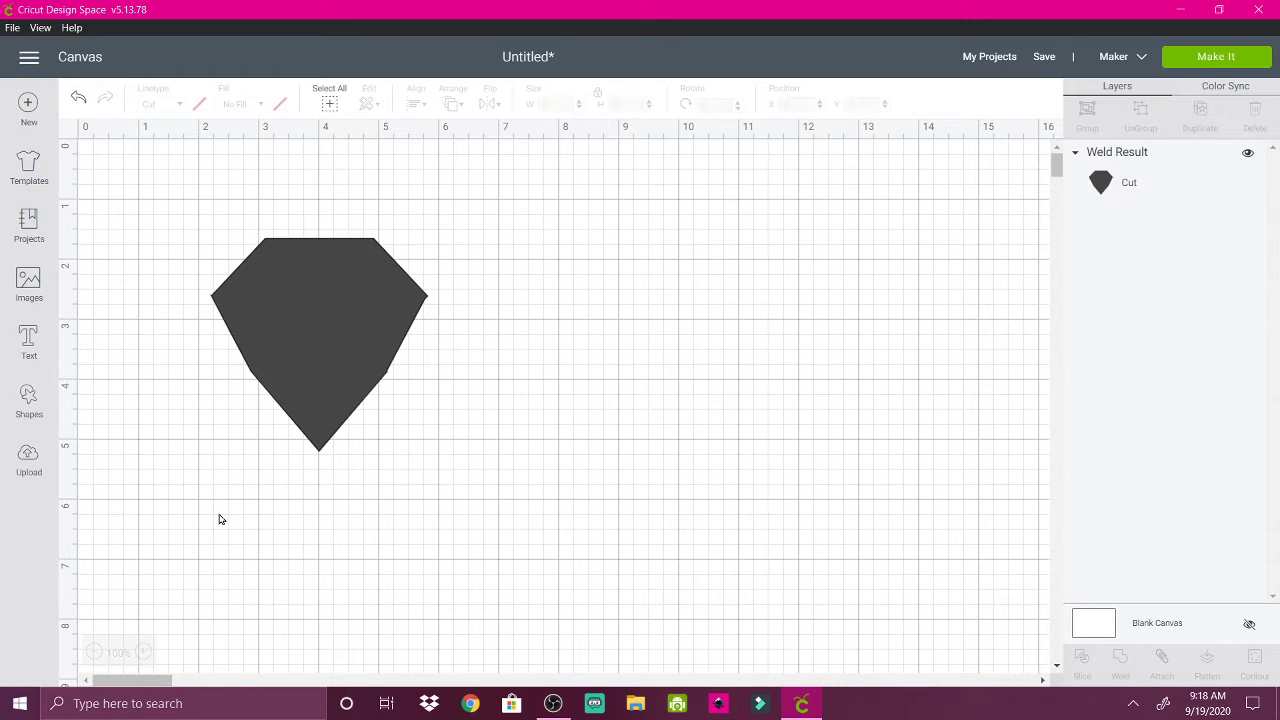
# - Add a triangle, move the welded diamond to the right, and place the triangle over the diamond's lower-left side
pyautogui.click(27, 398)
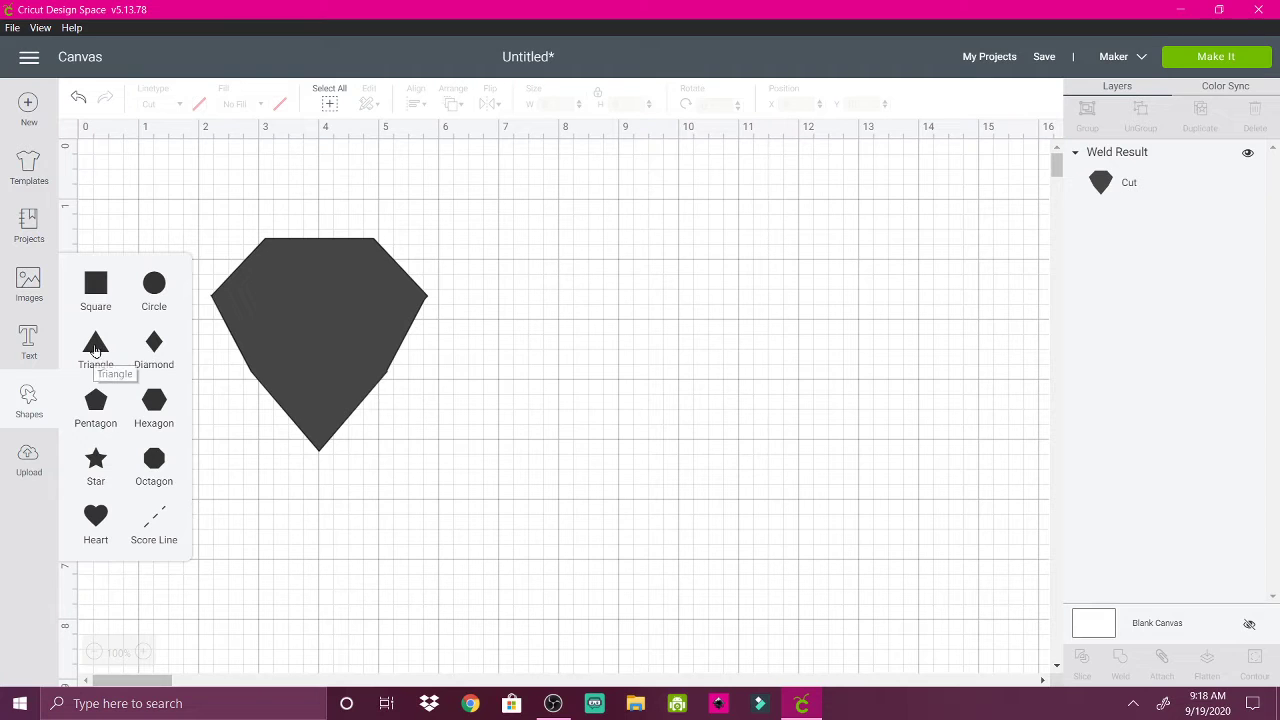
pyautogui.click(95, 346)
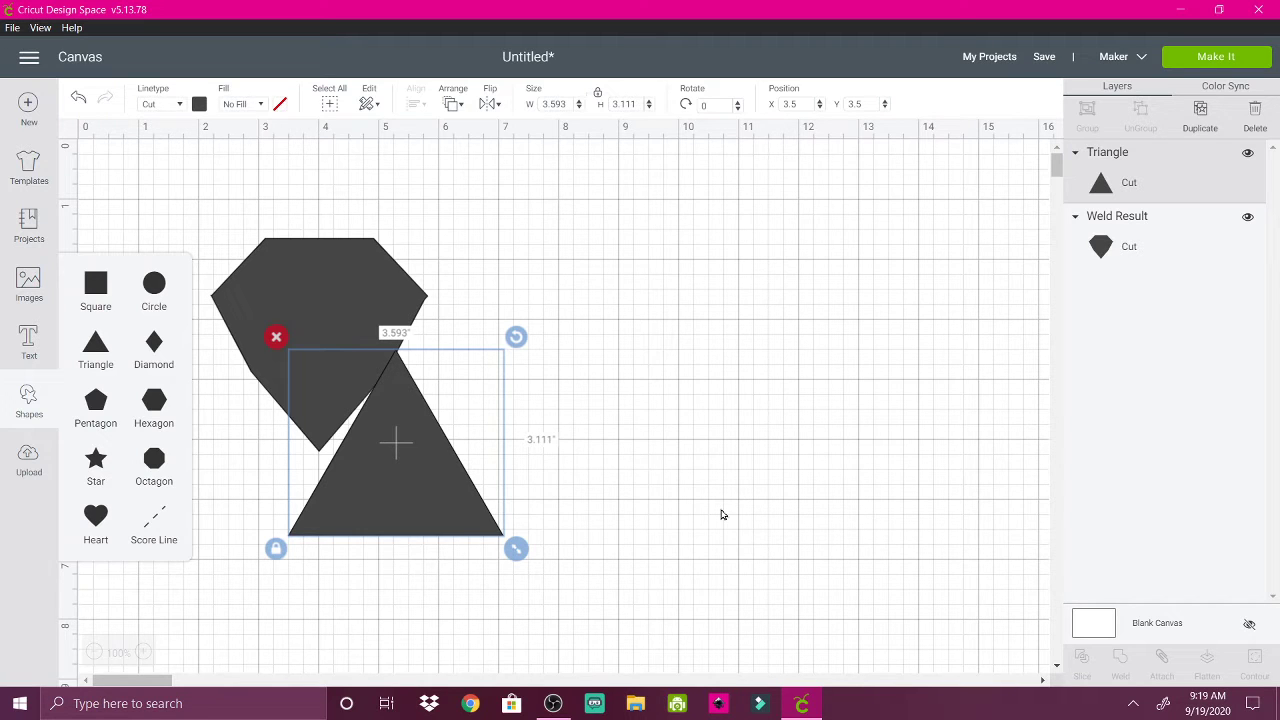
pyautogui.click(295, 288)
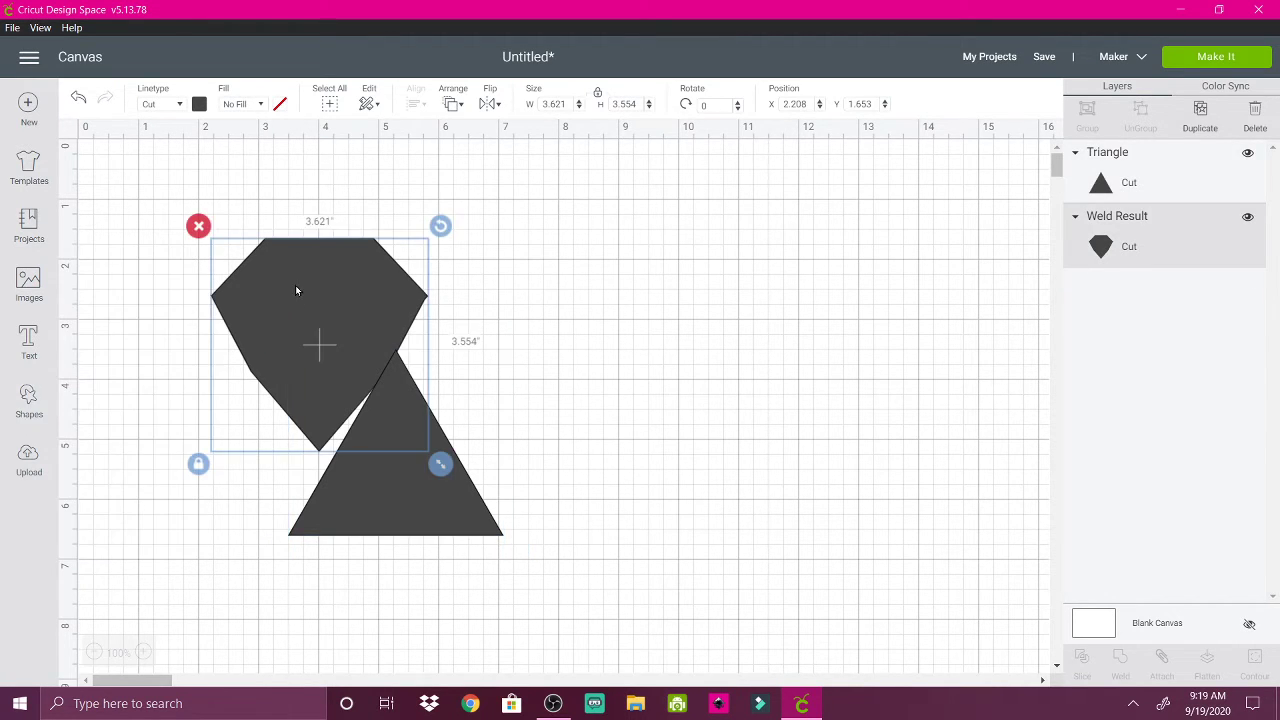
pyautogui.moveTo(295, 288); pyautogui.dragTo(446, 281)
pyautogui.moveTo(383, 520); pyautogui.dragTo(339, 442)
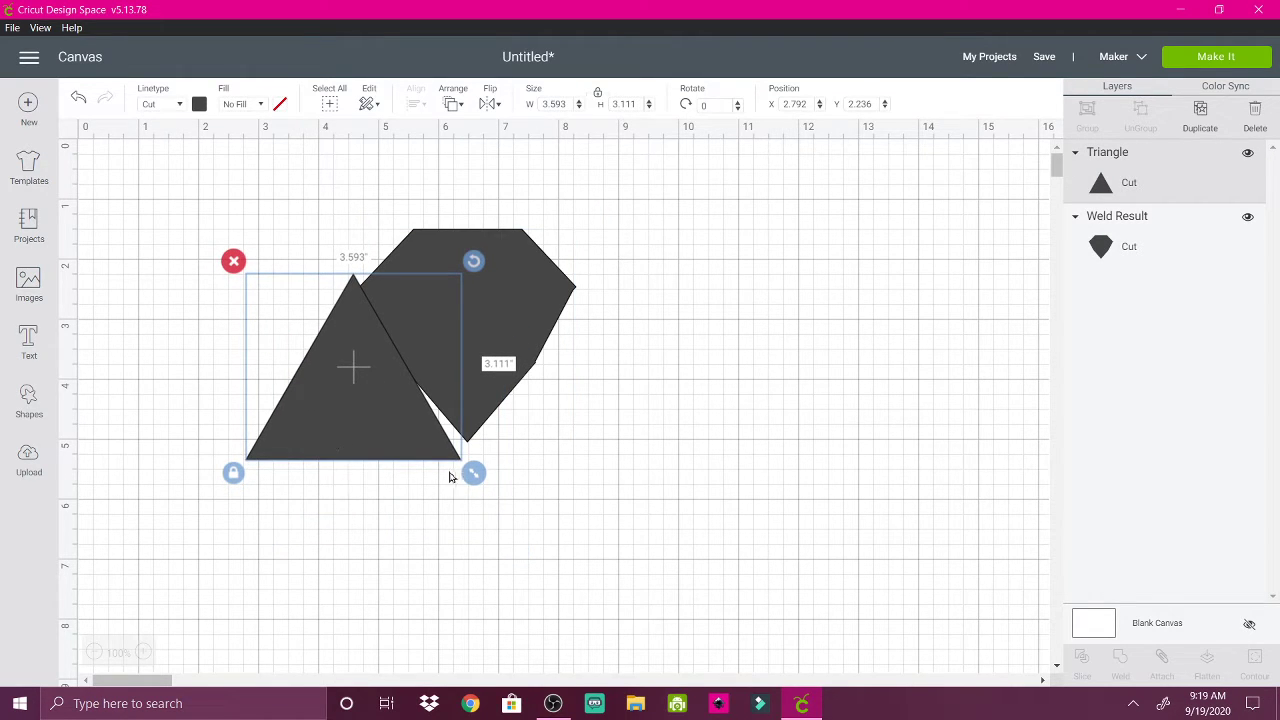
# - Enlarge the triangle to about 3.62 inches wide, rotate it to about 356°, and line its edge up from the diamond's left corner to its tip
pyautogui.moveTo(471, 470)
pyautogui.mouseDown()
pyautogui.moveTo(485, 477)
pyautogui.moveTo(475, 474)
pyautogui.mouseUp()
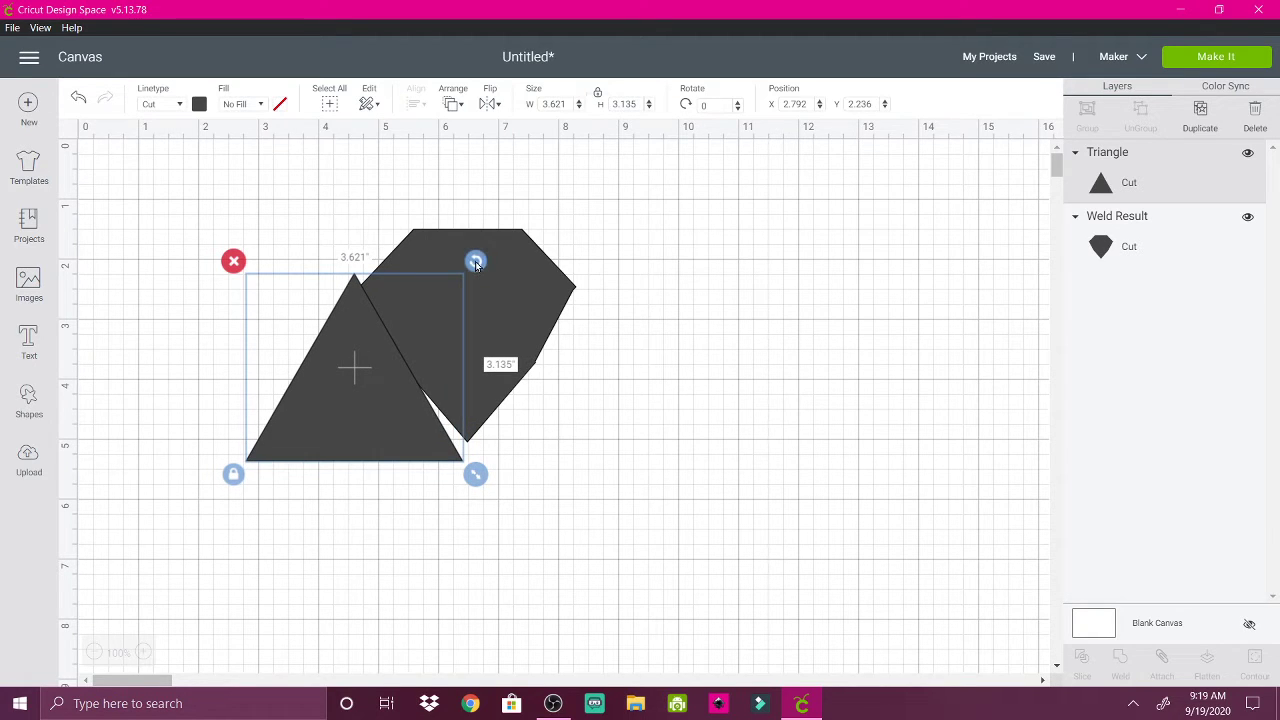
pyautogui.moveTo(476, 264); pyautogui.dragTo(462, 259)
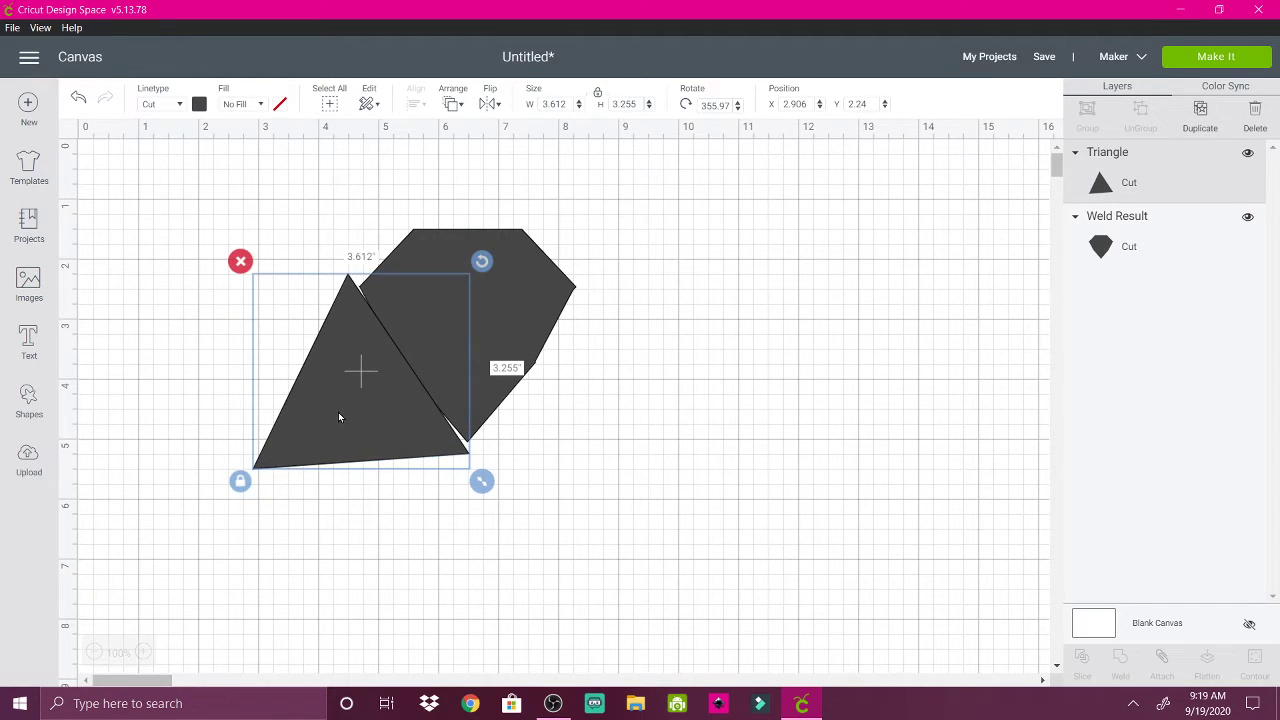
pyautogui.moveTo(339, 417); pyautogui.dragTo(342, 409)
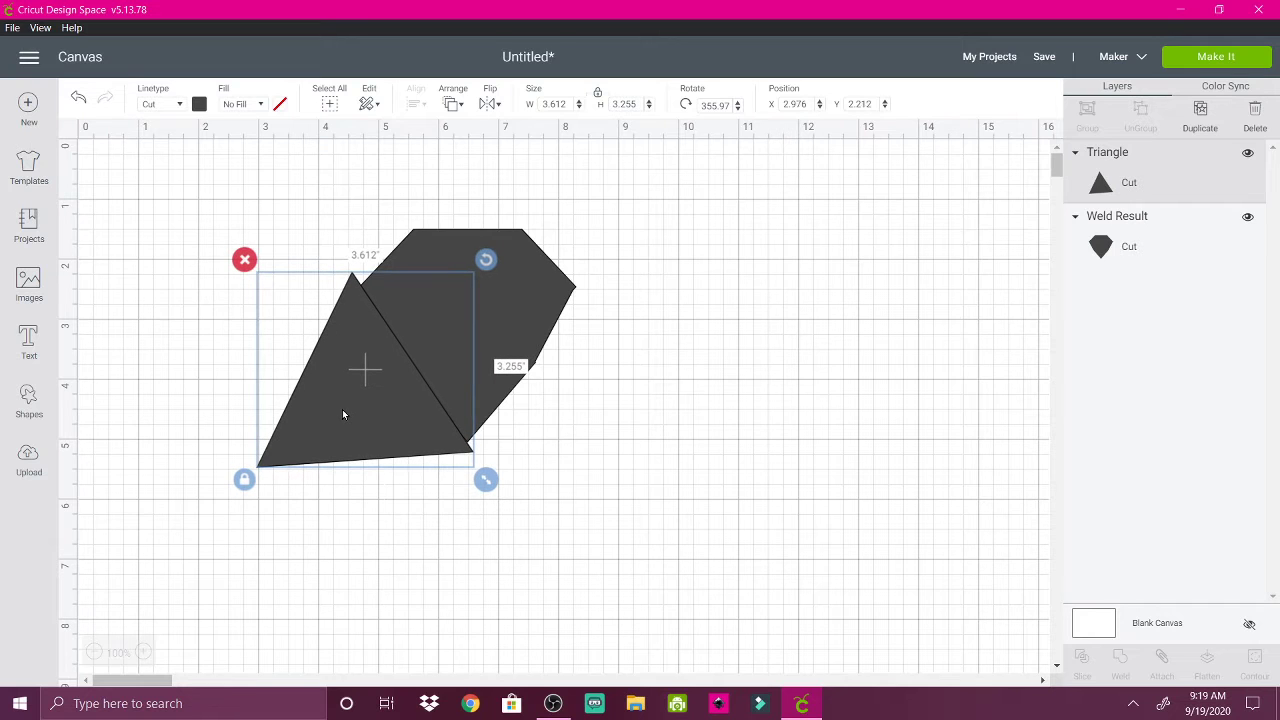
# - Slice the diamond with the overlapping triangle and delete the first sliver cut from the overlap
pyautogui.moveTo(312, 212); pyautogui.dragTo(469, 511)
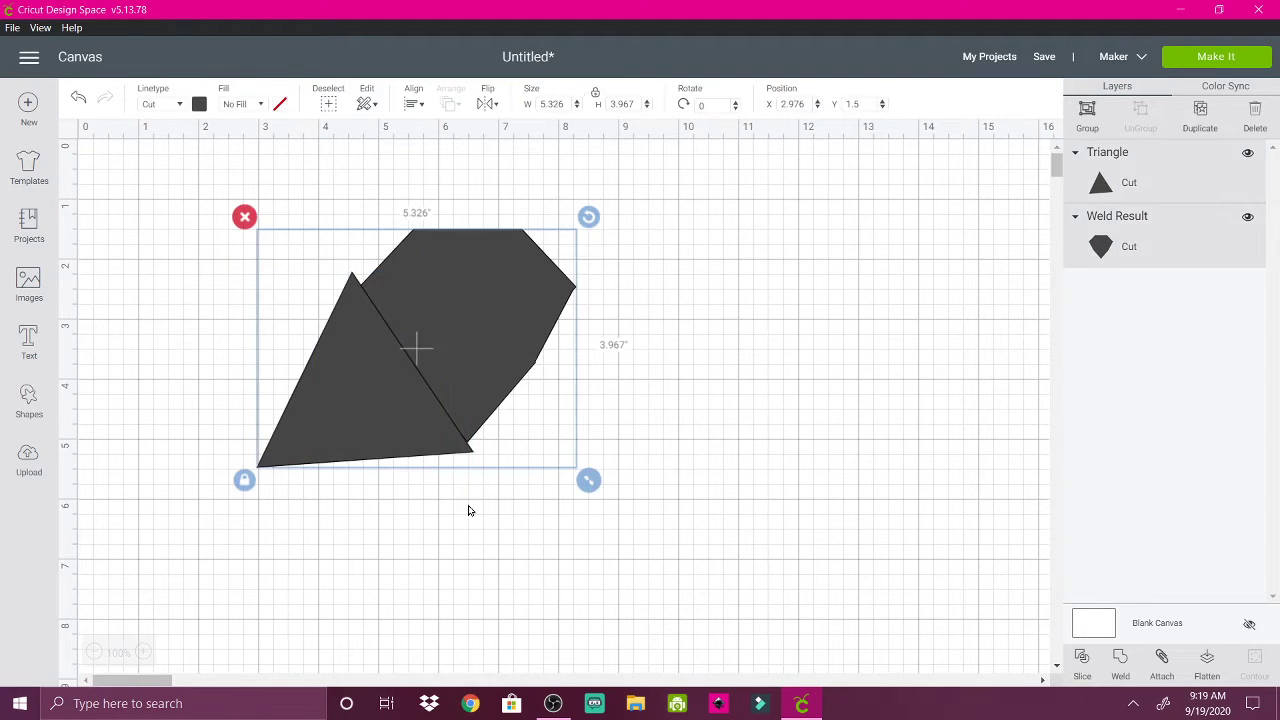
pyautogui.click(1082, 660)
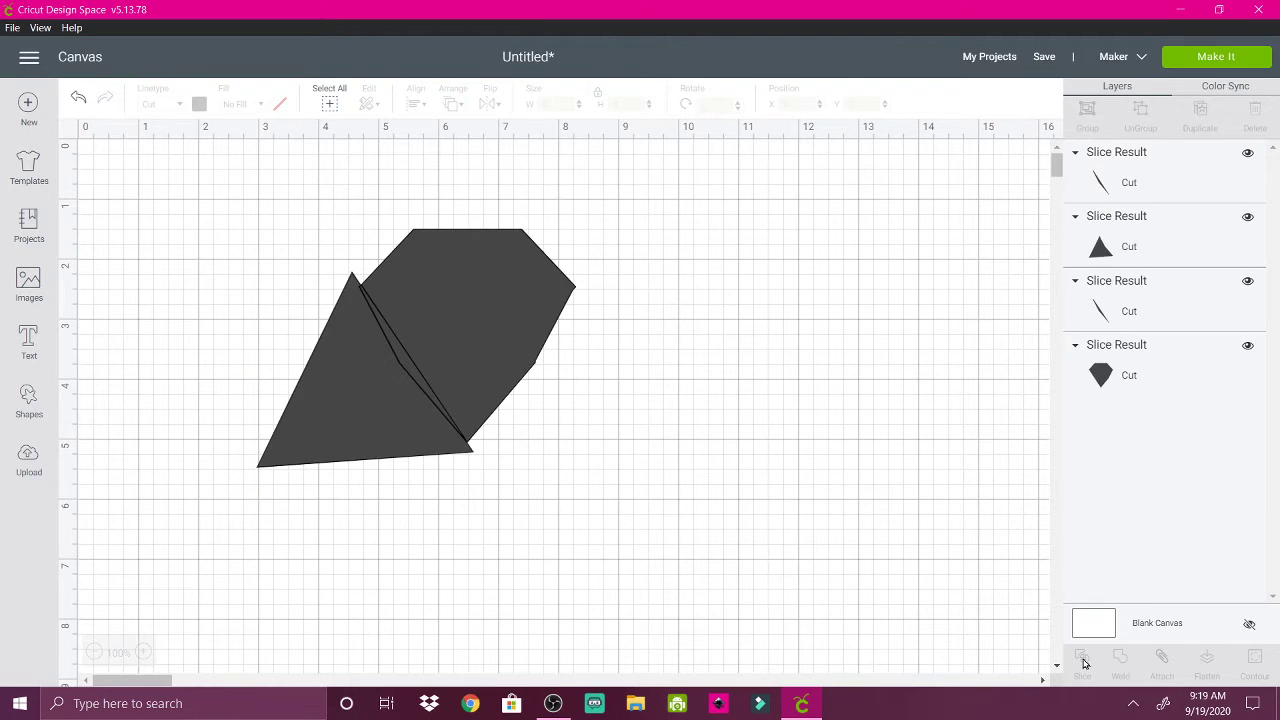
pyautogui.click(403, 366)
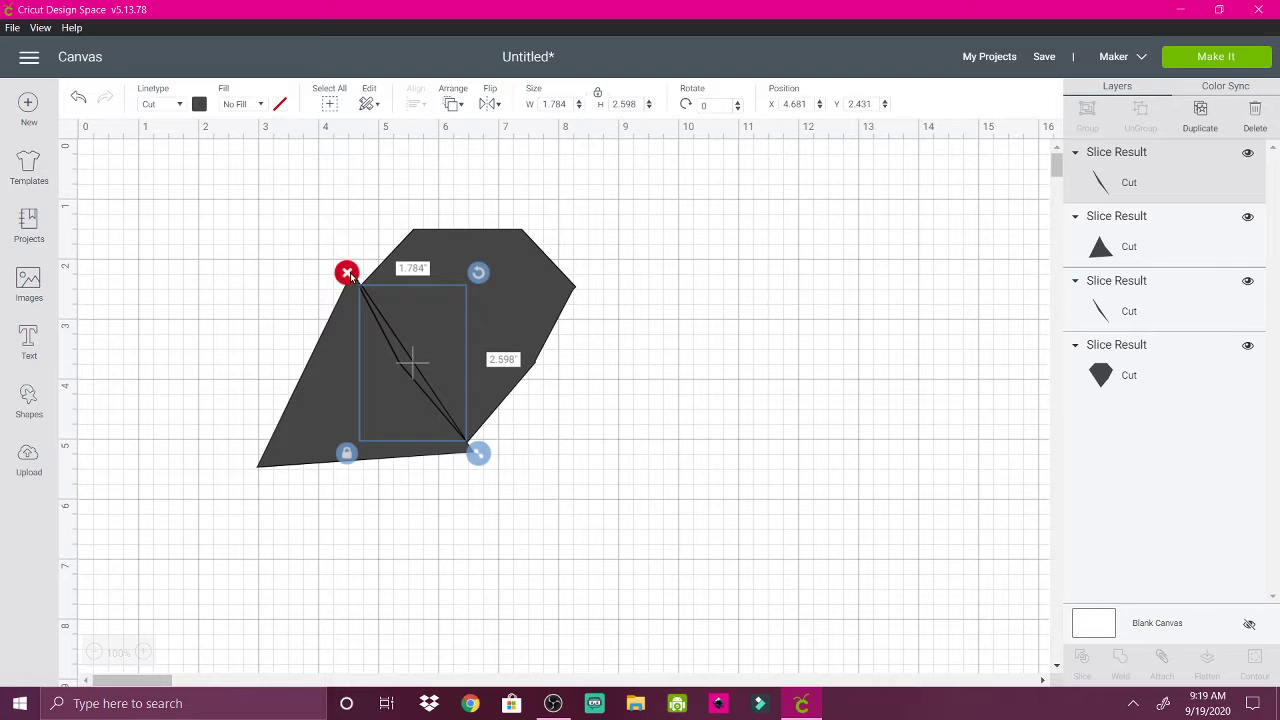
pyautogui.press('Delete')
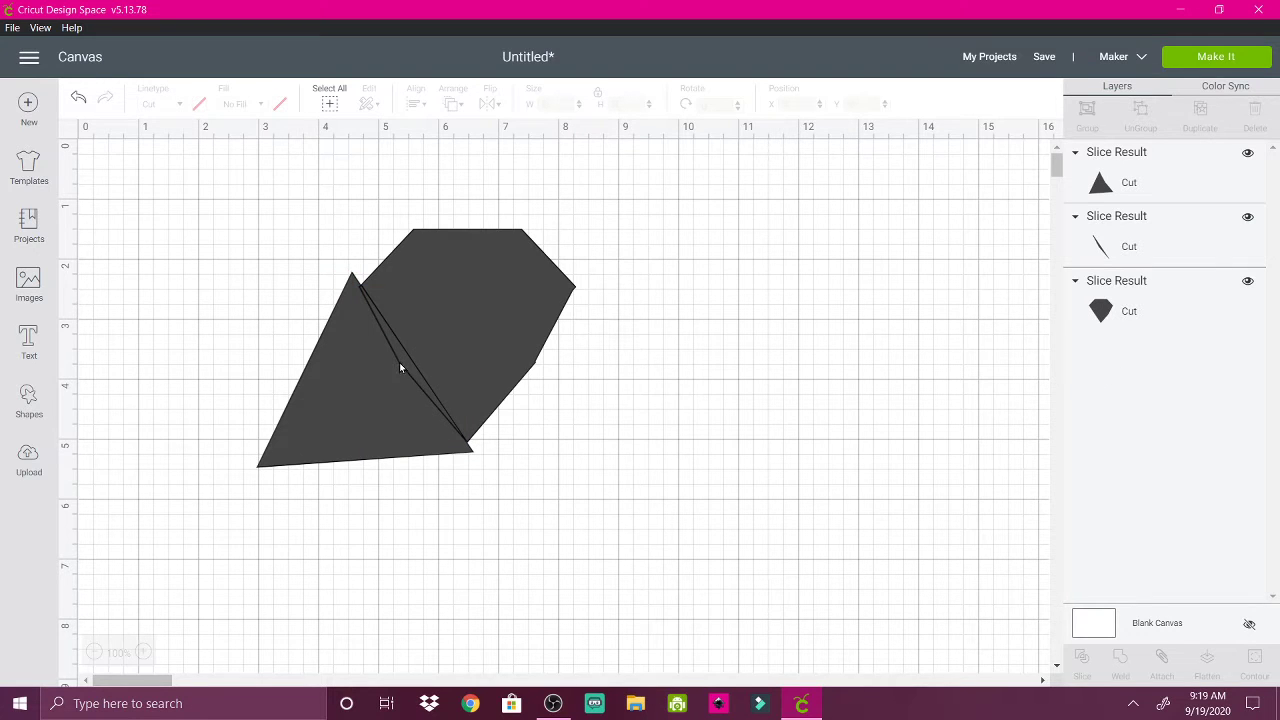
# - Move the cut triangle away to the right of the diamond and delete the remaining sliver on the diamond's left side
pyautogui.click(404, 368)
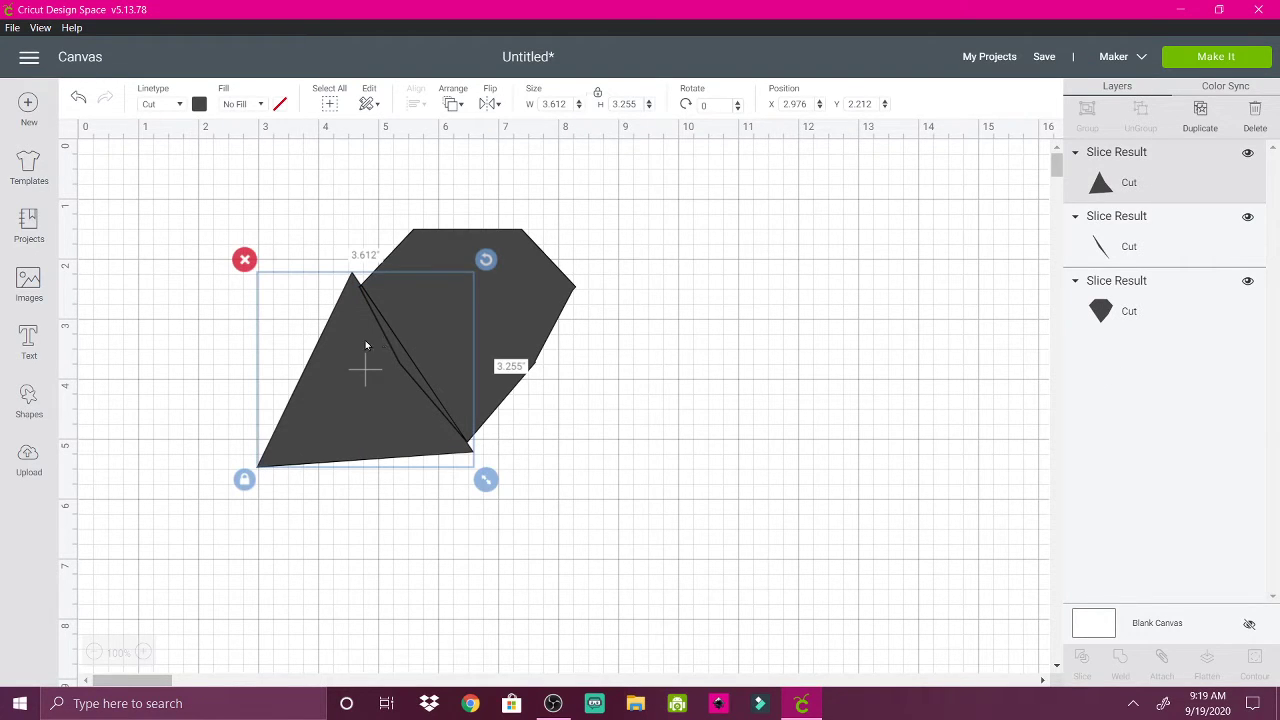
pyautogui.moveTo(365, 340); pyautogui.dragTo(662, 360)
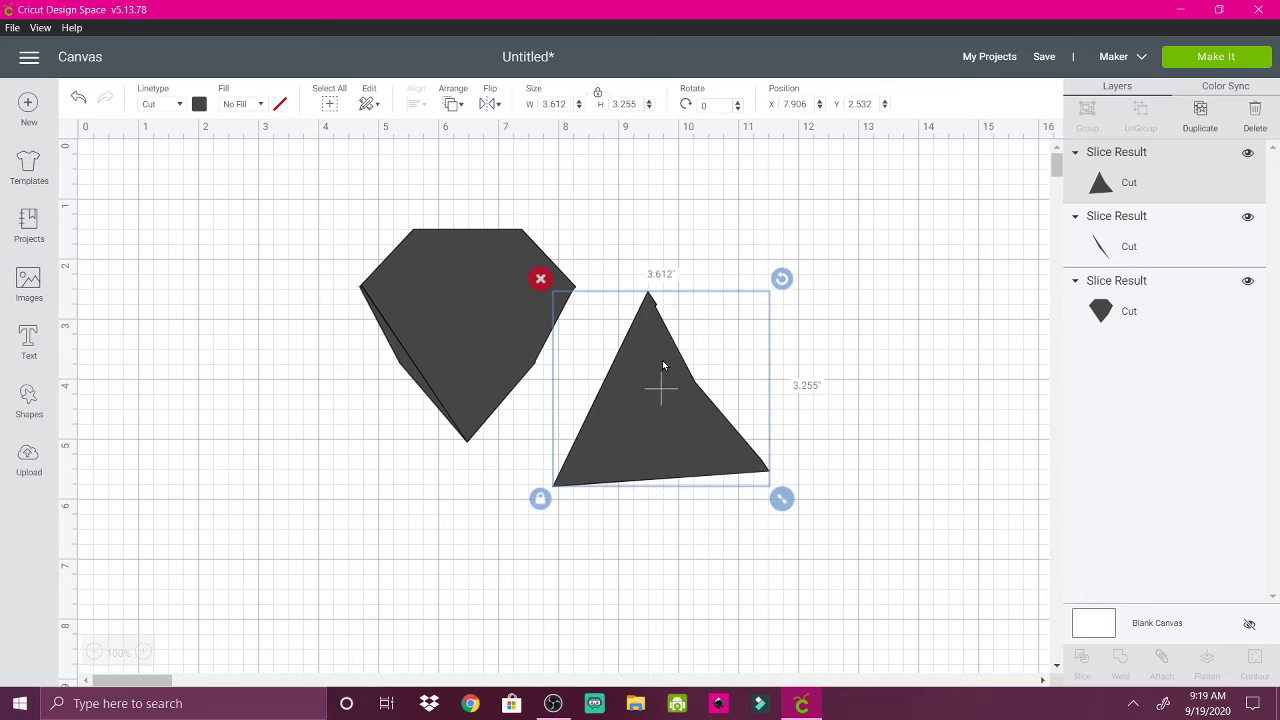
pyautogui.click(406, 358)
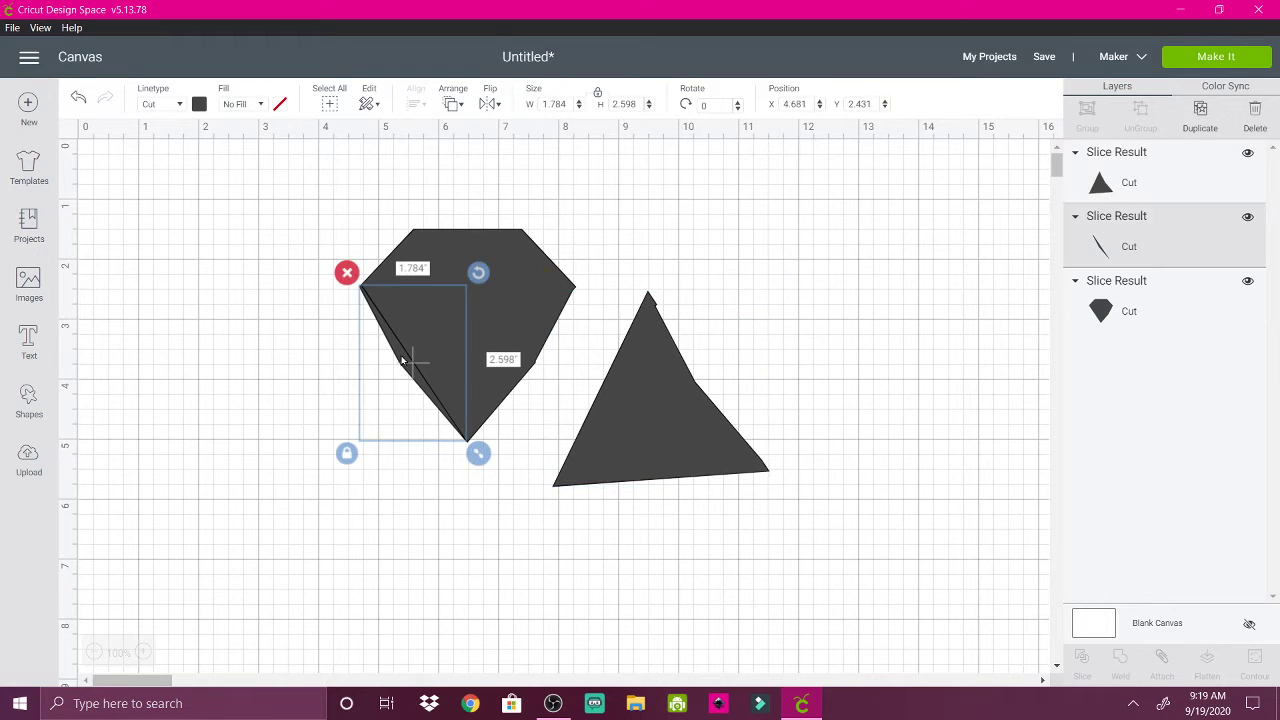
pyautogui.click(346, 272)
# - Move the cut triangle over the diamond's lower-right side and rotate it about 7.4° so its edge runs from right corner to tip
pyautogui.moveTo(631, 427); pyautogui.dragTo(553, 395)
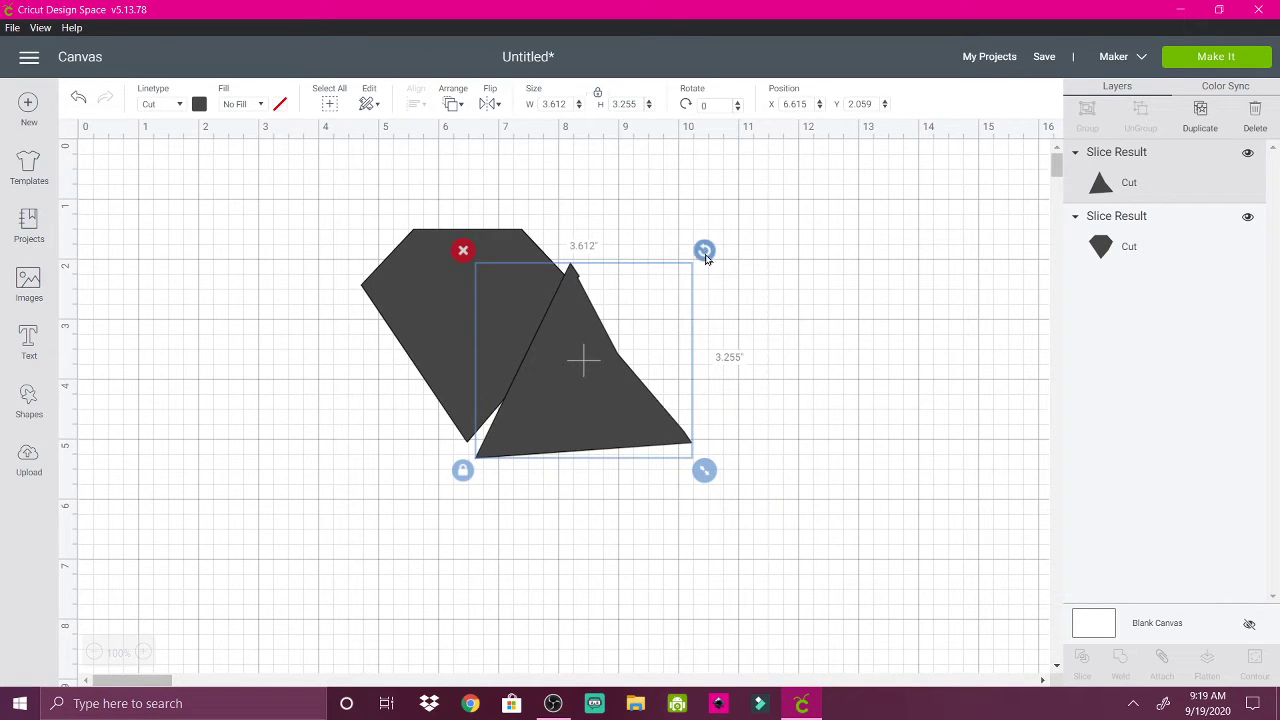
pyautogui.moveTo(706, 257); pyautogui.dragTo(717, 276)
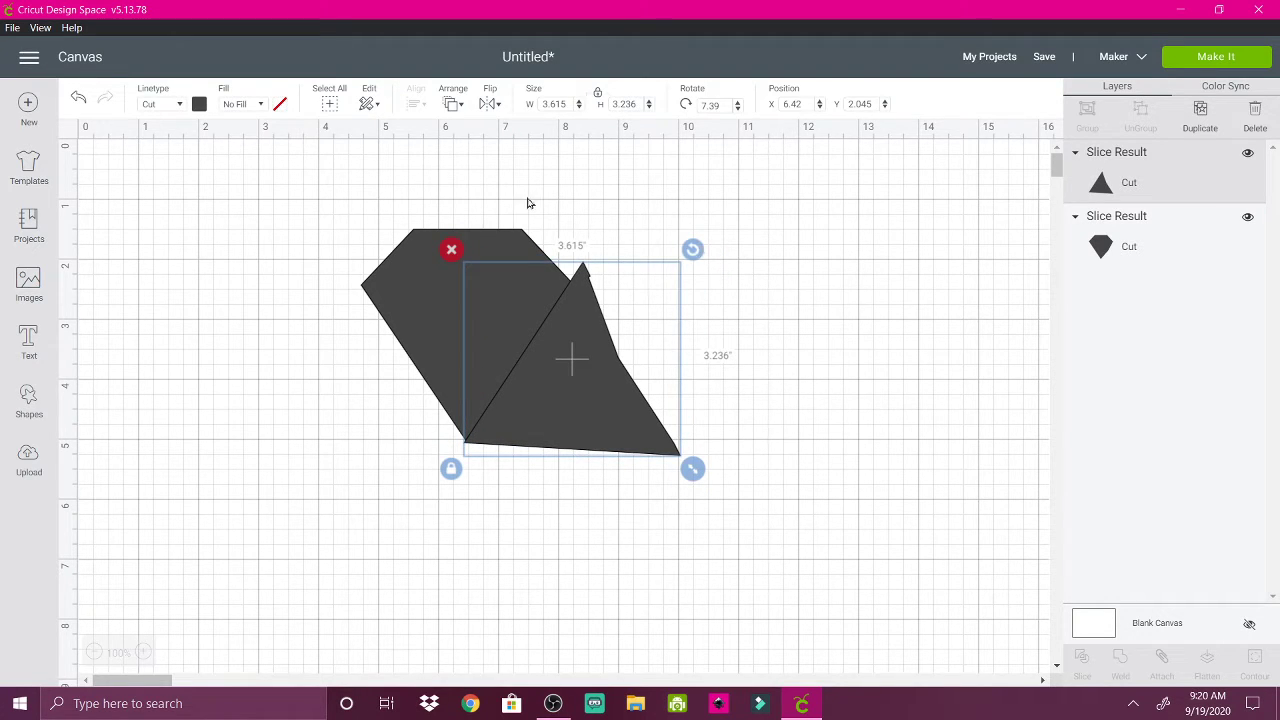
# - Slice the diamond with the triangle on its right side and delete the first sliver cut from the overlap
pyautogui.moveTo(471, 201); pyautogui.dragTo(647, 437)
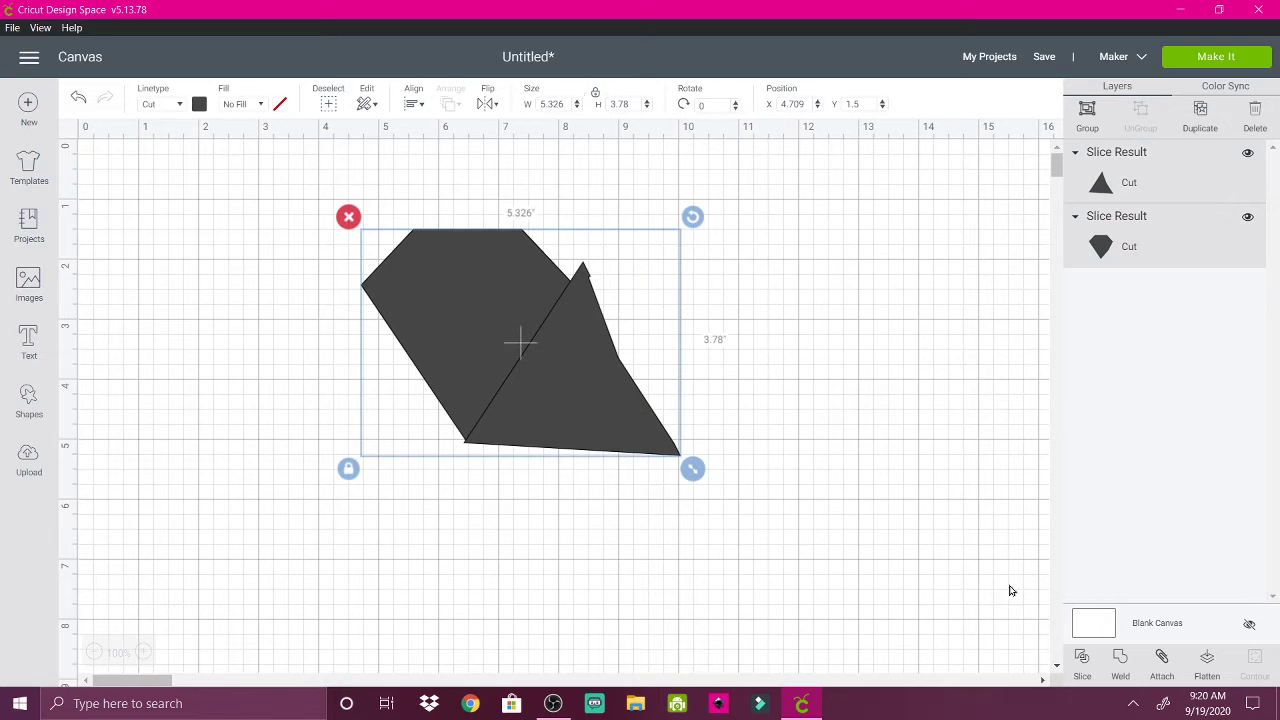
pyautogui.click(1081, 655)
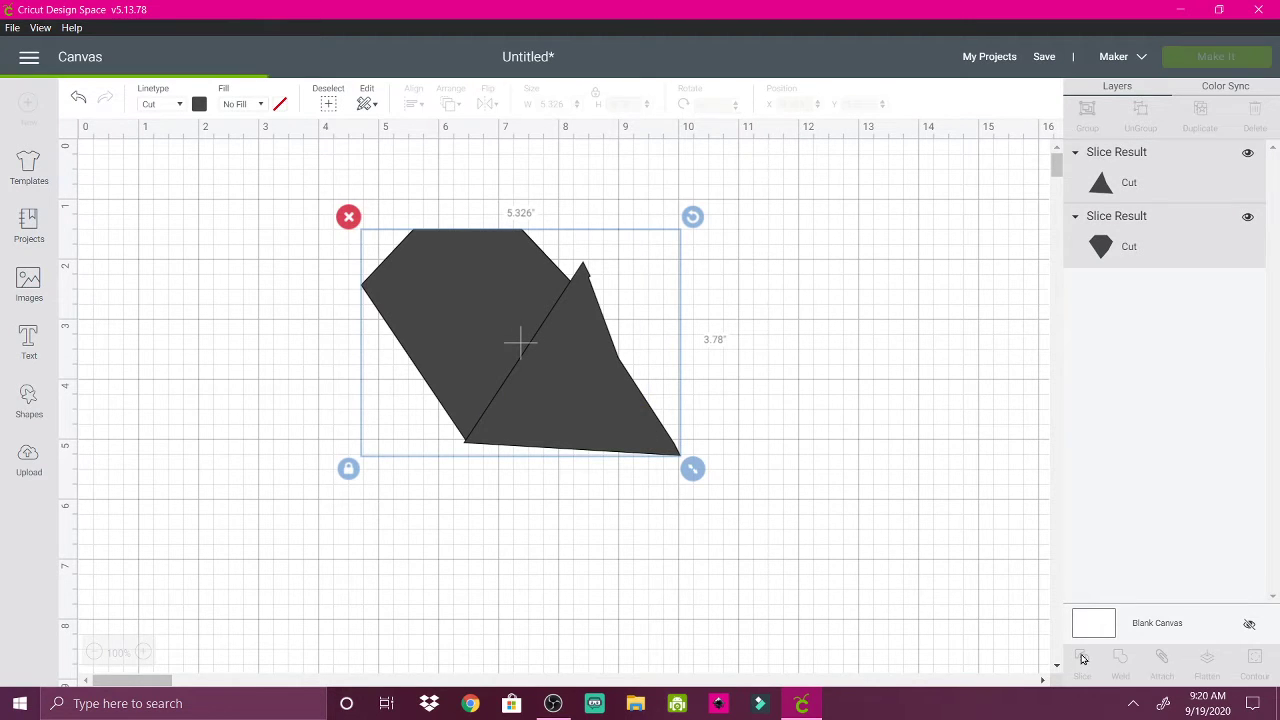
pyautogui.click(549, 402)
pyautogui.moveTo(549, 402); pyautogui.dragTo(734, 405)
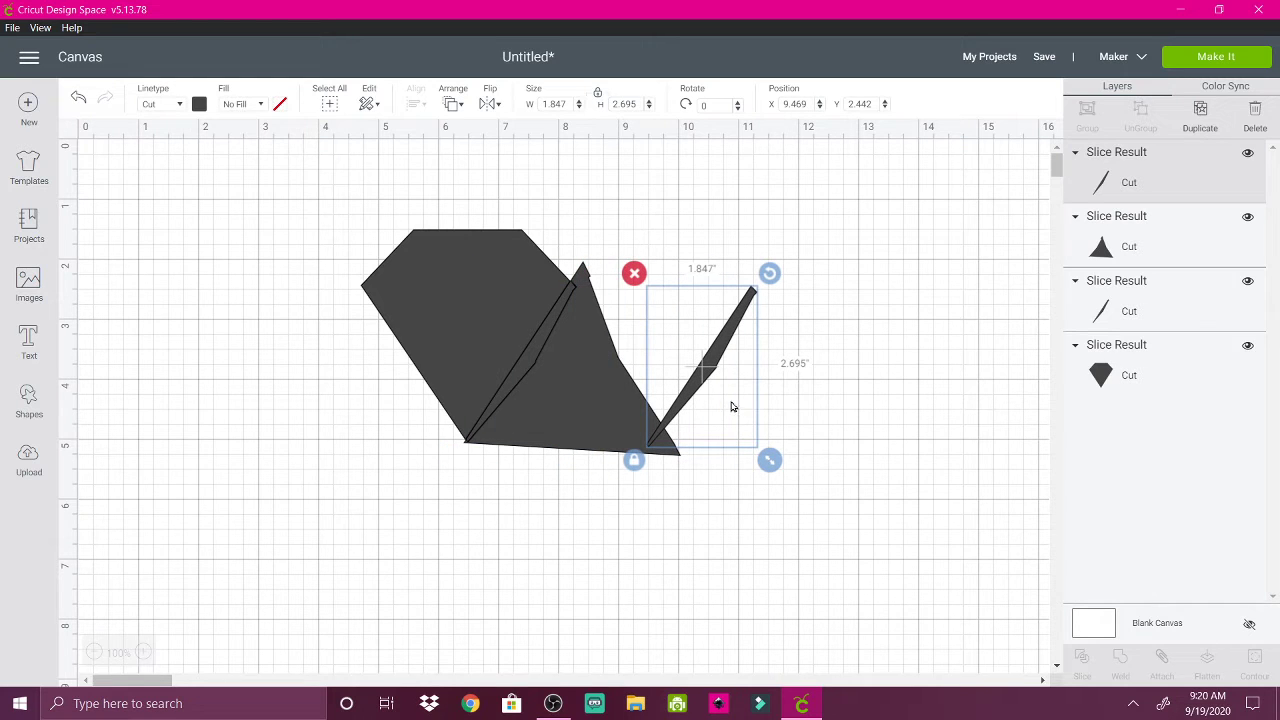
pyautogui.click(633, 273)
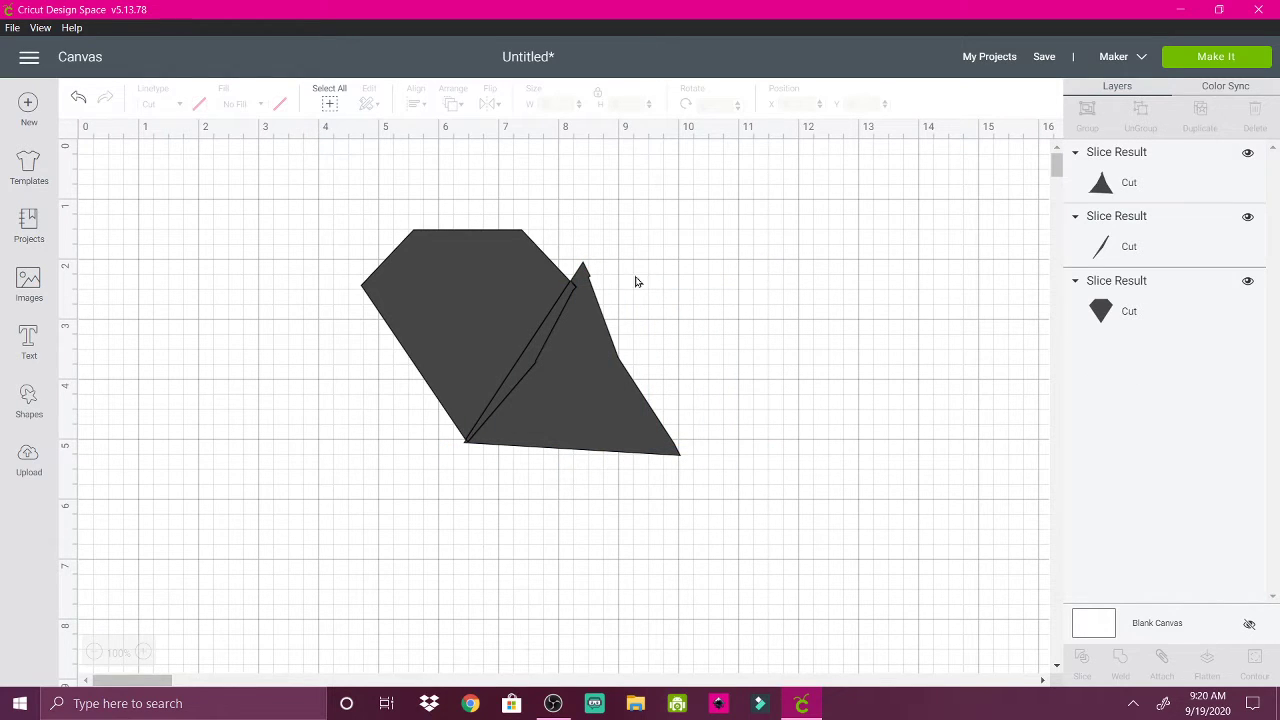
# - Move the cut triangle away from the diamond, then delete the remaining right-side sliver and the triangle itself
pyautogui.click(545, 329)
pyautogui.moveTo(545, 329); pyautogui.dragTo(738, 330)
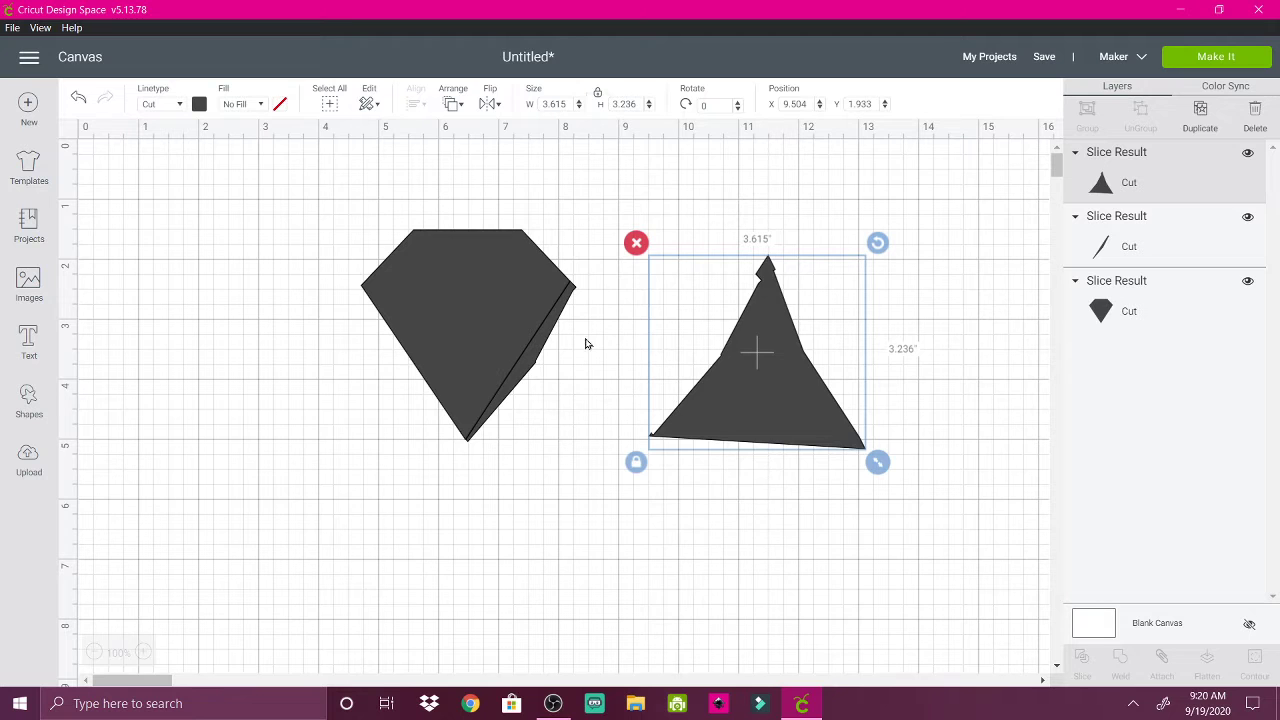
pyautogui.click(536, 356)
pyautogui.moveTo(540, 360); pyautogui.dragTo(587, 375)
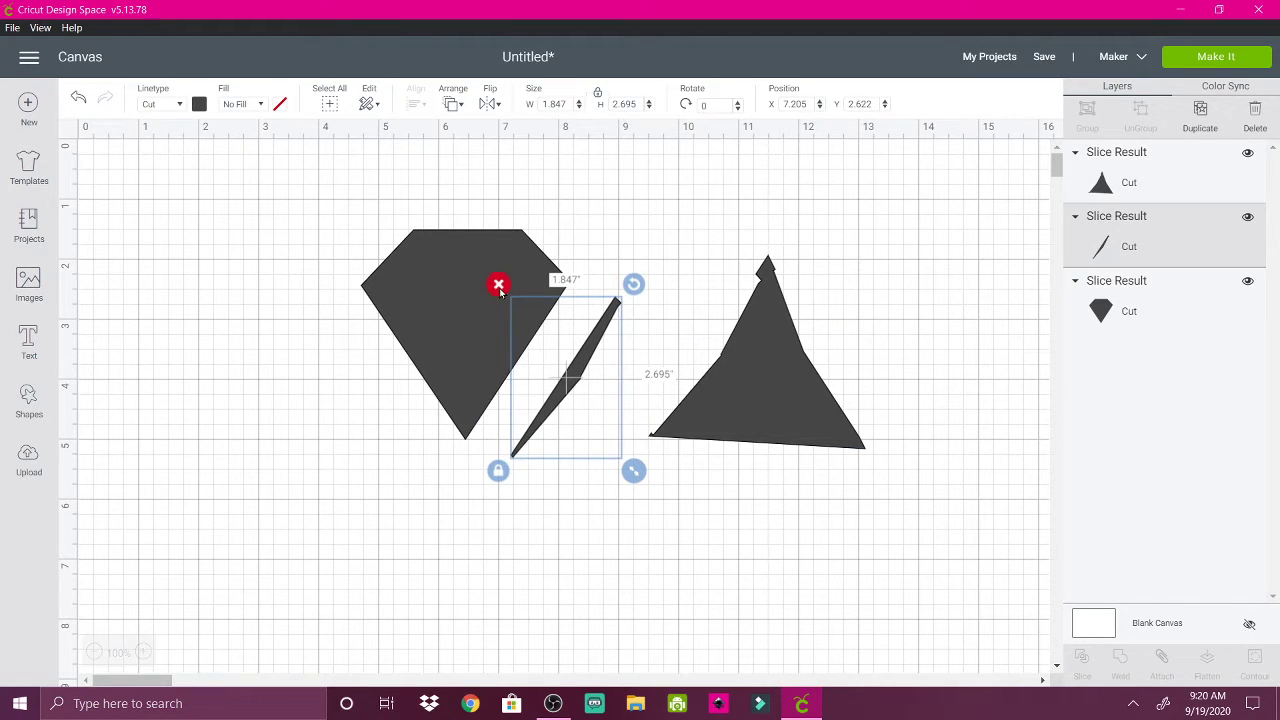
pyautogui.click(498, 285)
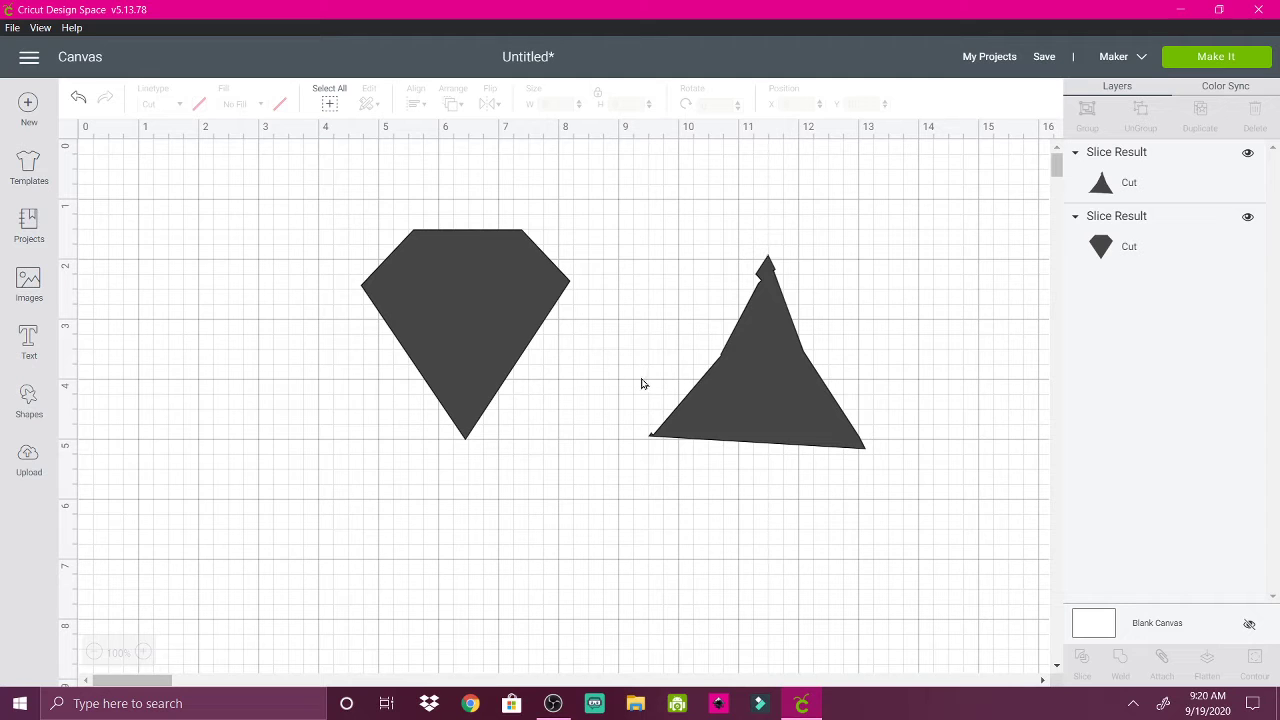
pyautogui.click(756, 413)
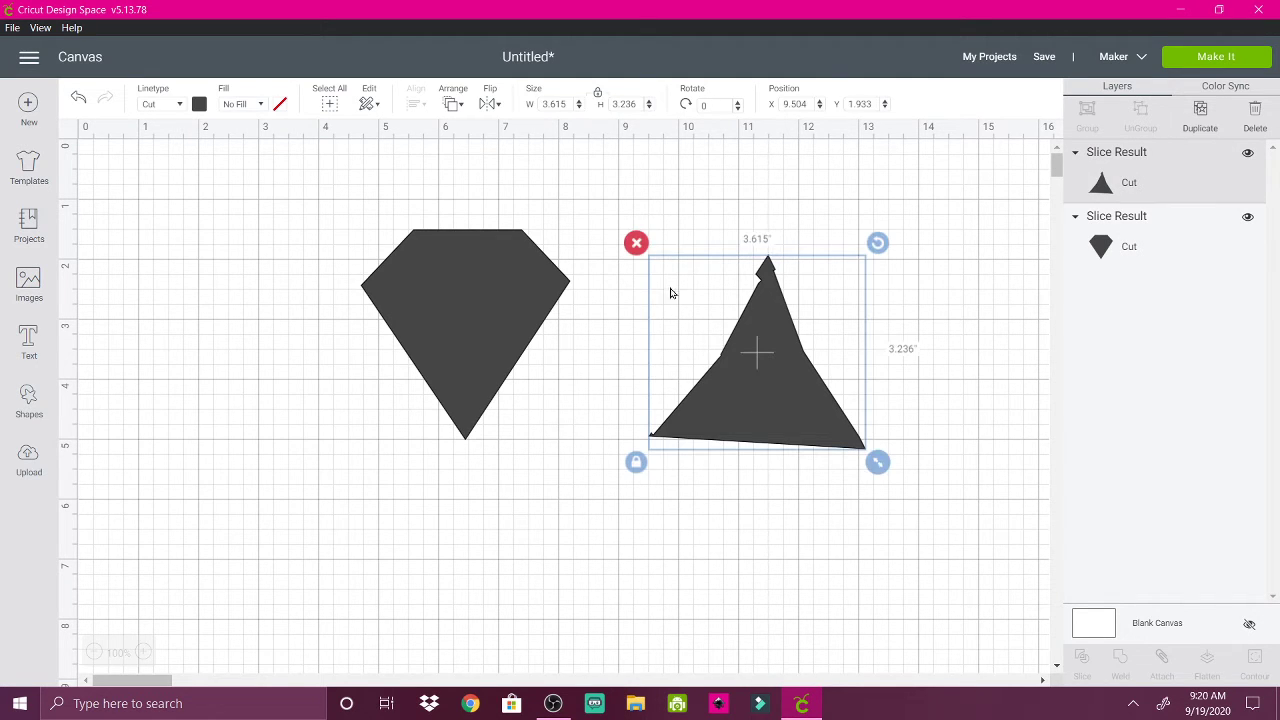
pyautogui.click(636, 244)
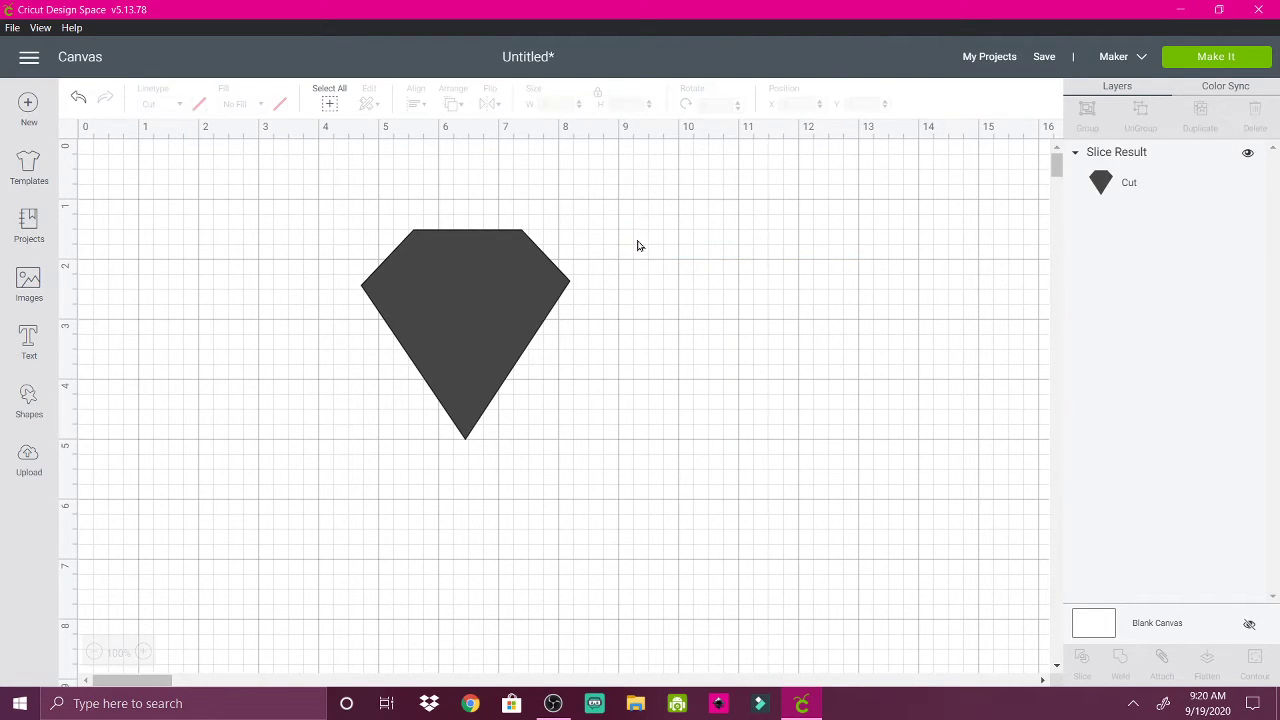
# - Duplicate the diamond, shrink the copy to about 3.05 × 3.07 in and place it inside the original
pyautogui.click(415, 321)
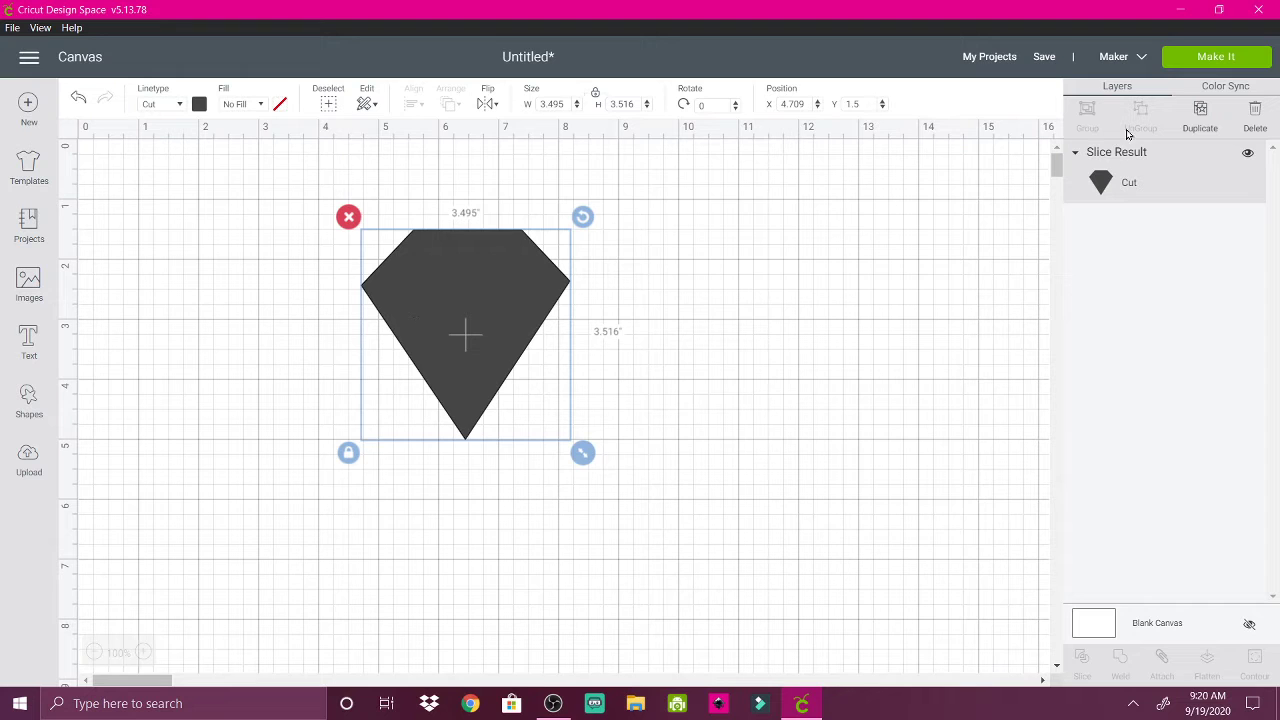
pyautogui.click(1203, 118)
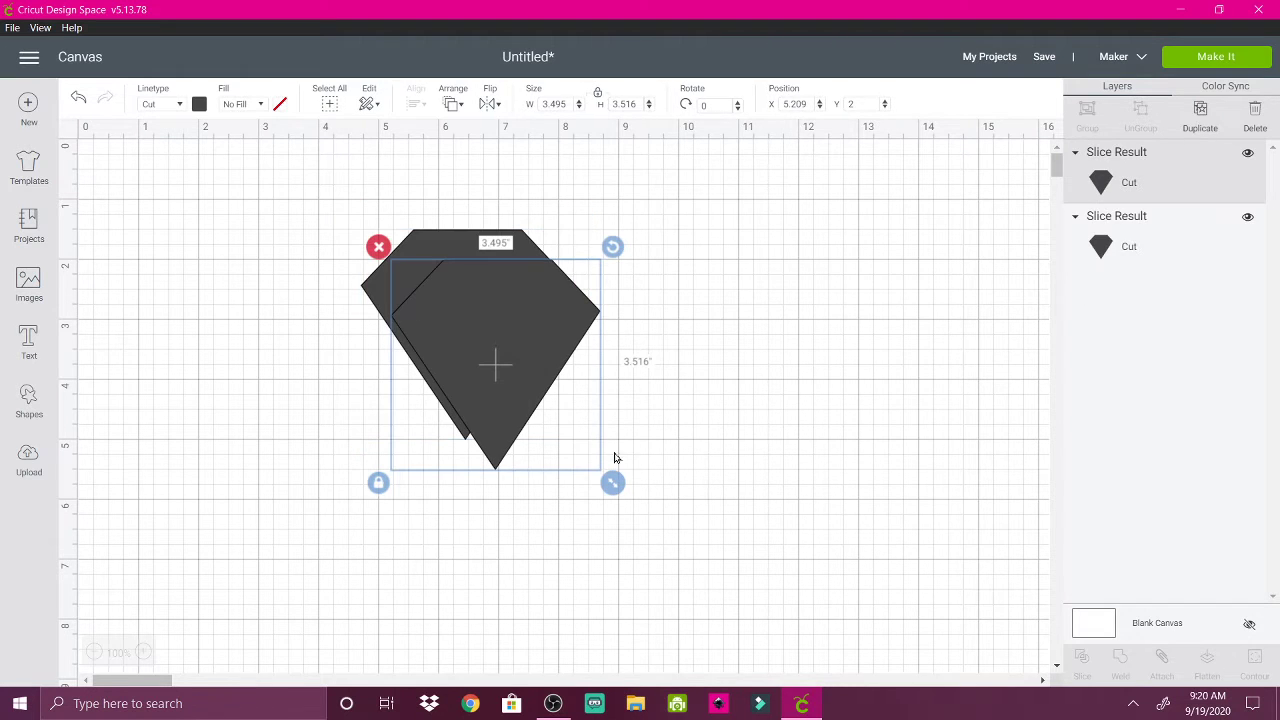
pyautogui.moveTo(613, 483); pyautogui.dragTo(586, 457)
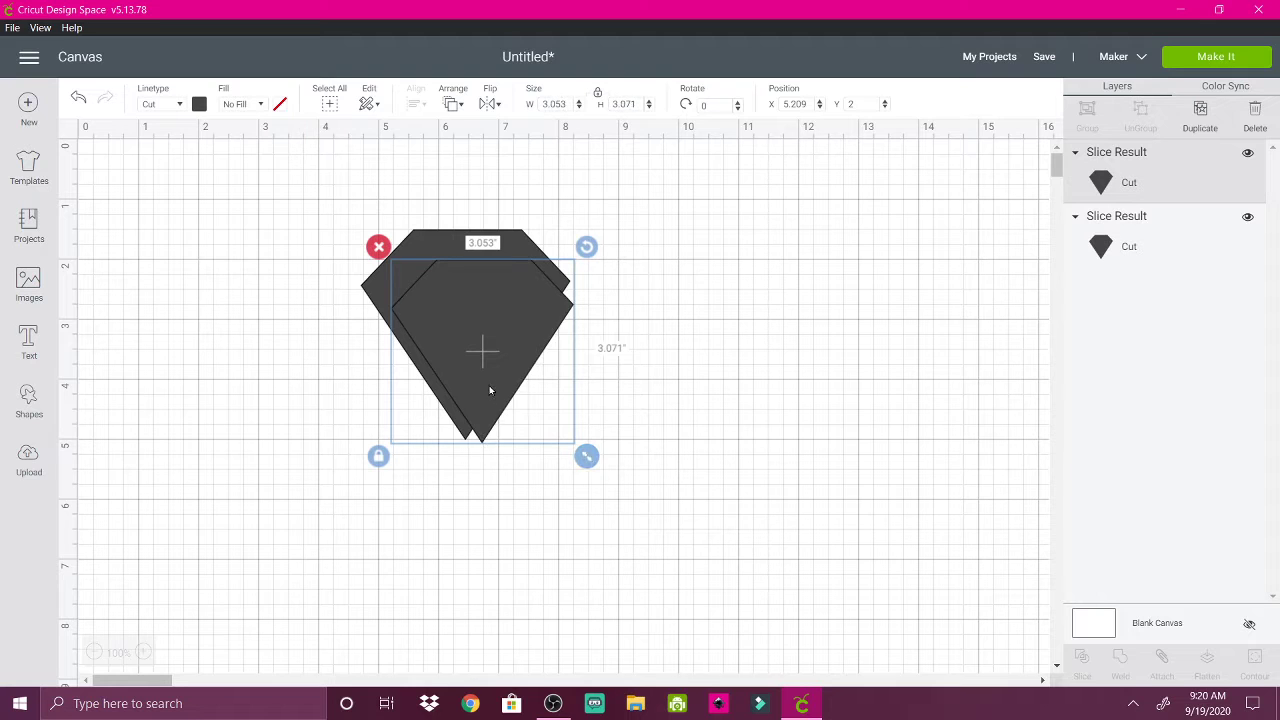
pyautogui.moveTo(489, 387); pyautogui.dragTo(472, 371)
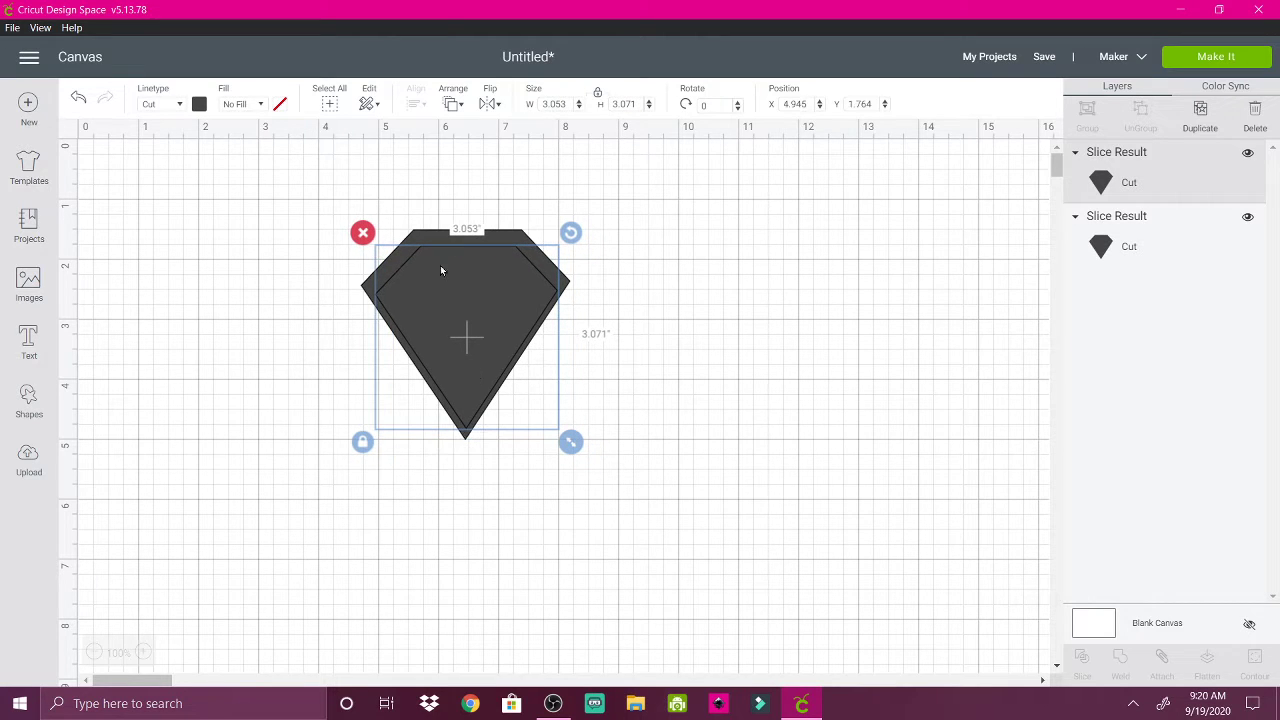
# - Centre-align the two diamonds on each other and slice the smaller one out of the larger
pyautogui.click(394, 203)
pyautogui.moveTo(367, 198); pyautogui.dragTo(525, 470)
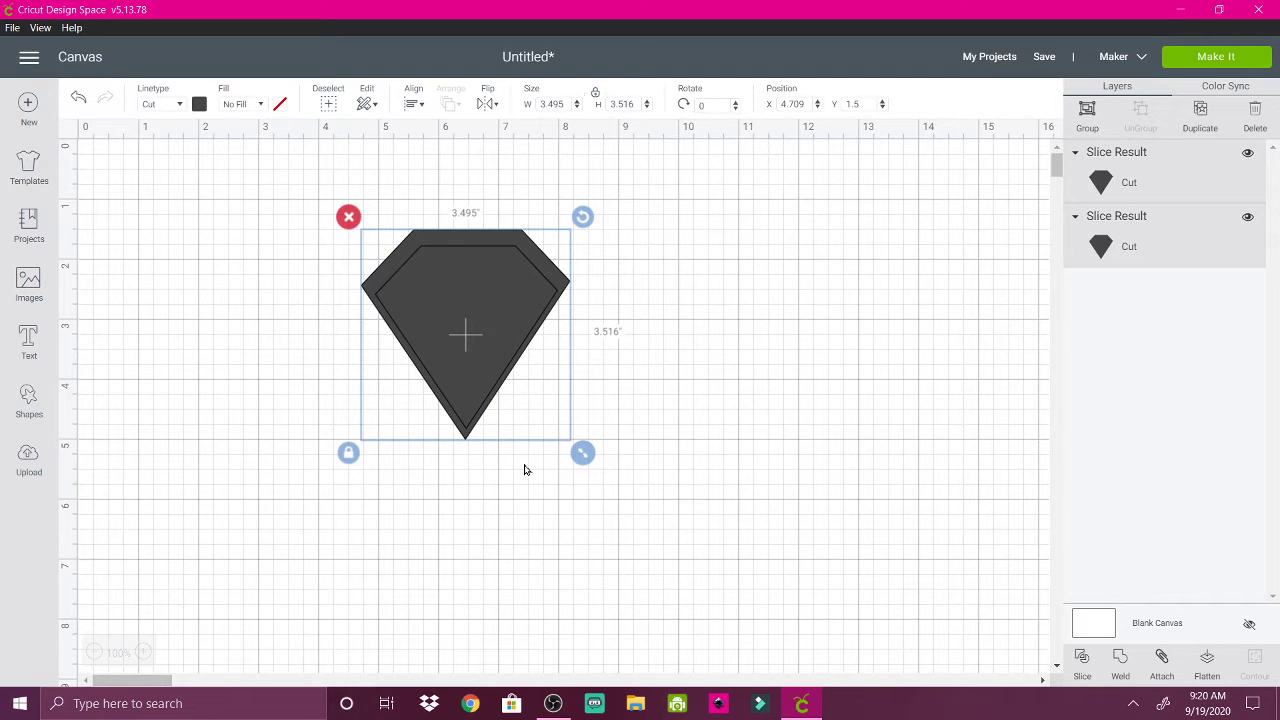
pyautogui.click(410, 113)
pyautogui.click(444, 296)
pyautogui.click(1083, 663)
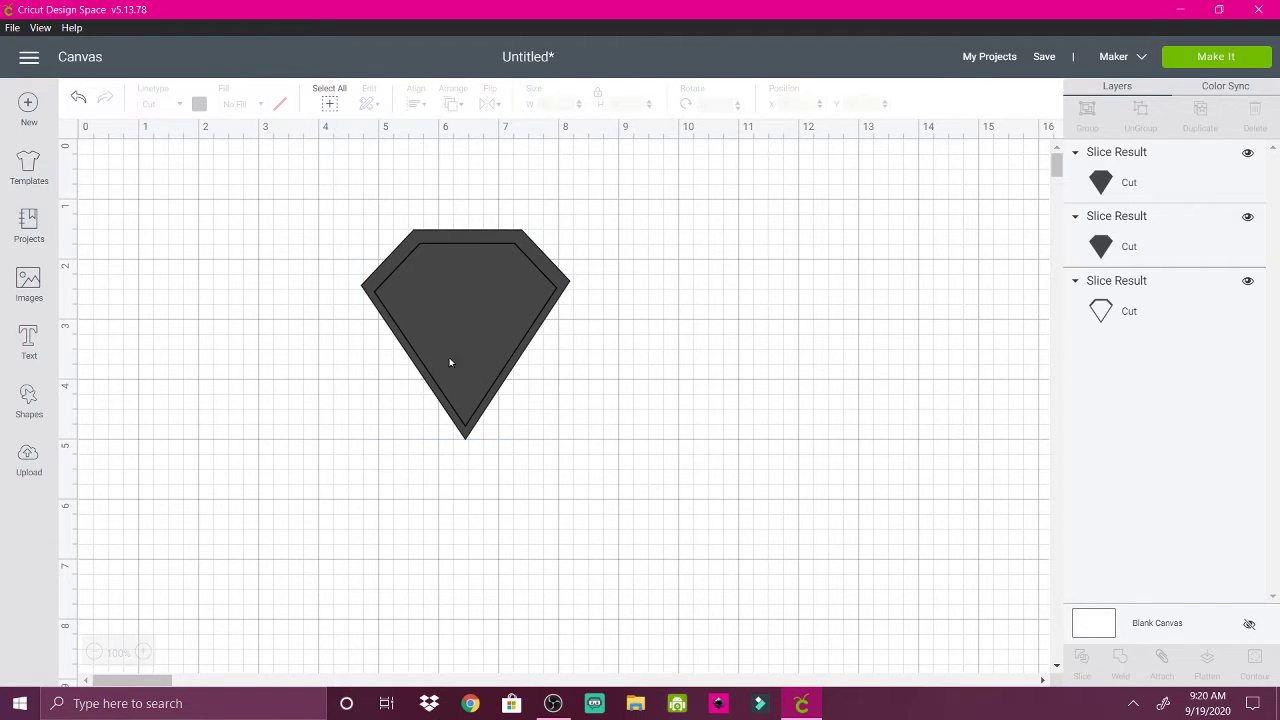
# - Pull both inner diamond pieces out of the frame and delete them, keeping only the diamond outline
pyautogui.click(446, 331)
pyautogui.moveTo(446, 332); pyautogui.dragTo(783, 341)
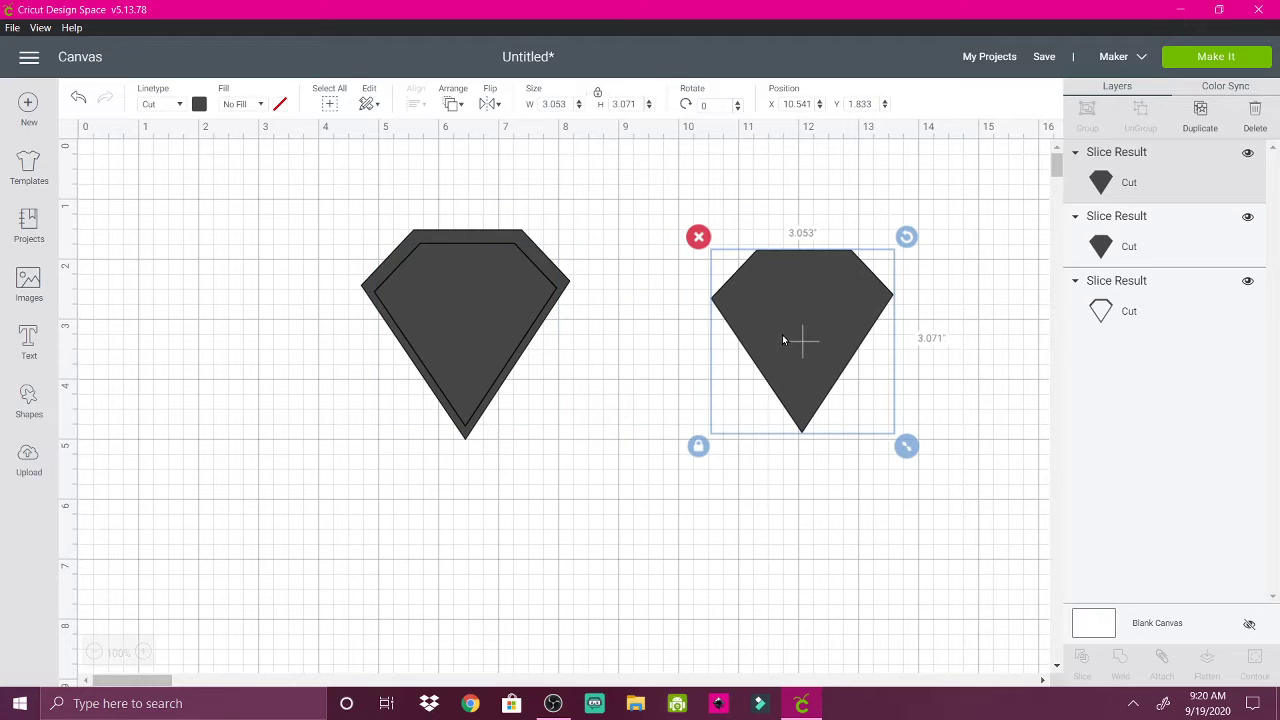
pyautogui.click(437, 330)
pyautogui.moveTo(437, 330); pyautogui.dragTo(736, 344)
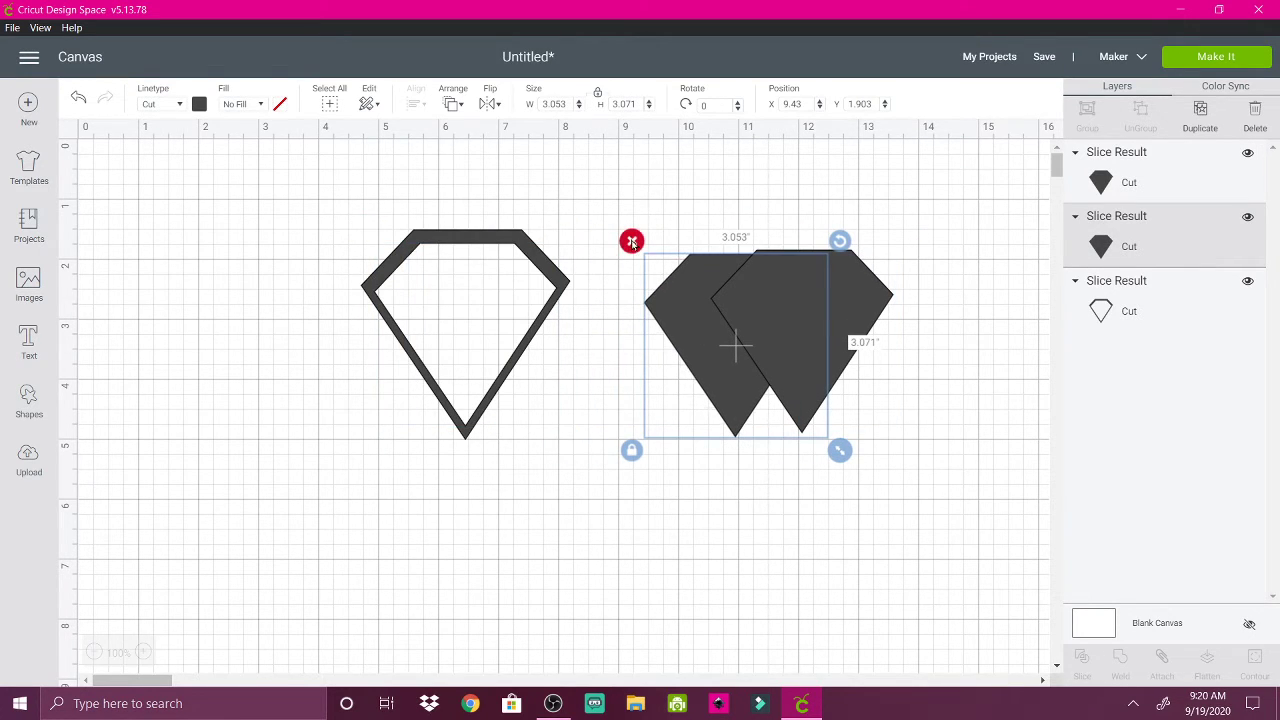
pyautogui.click(632, 242)
pyautogui.click(744, 307)
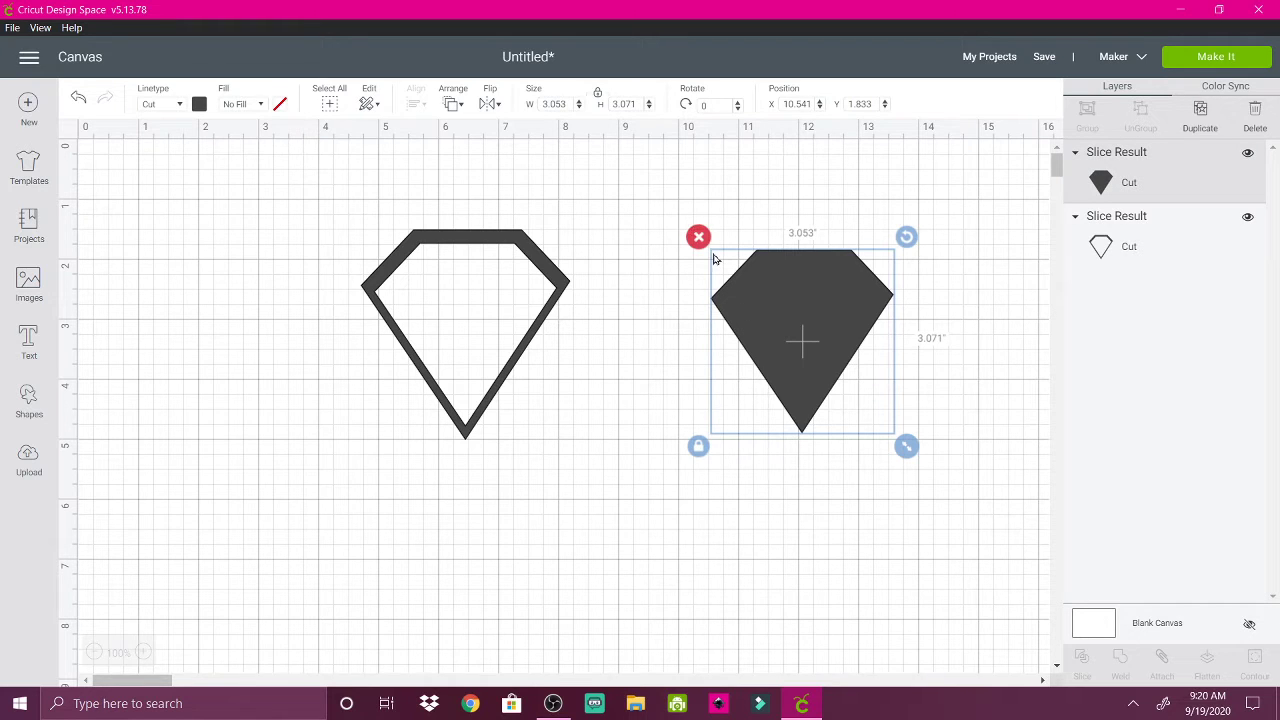
pyautogui.click(698, 237)
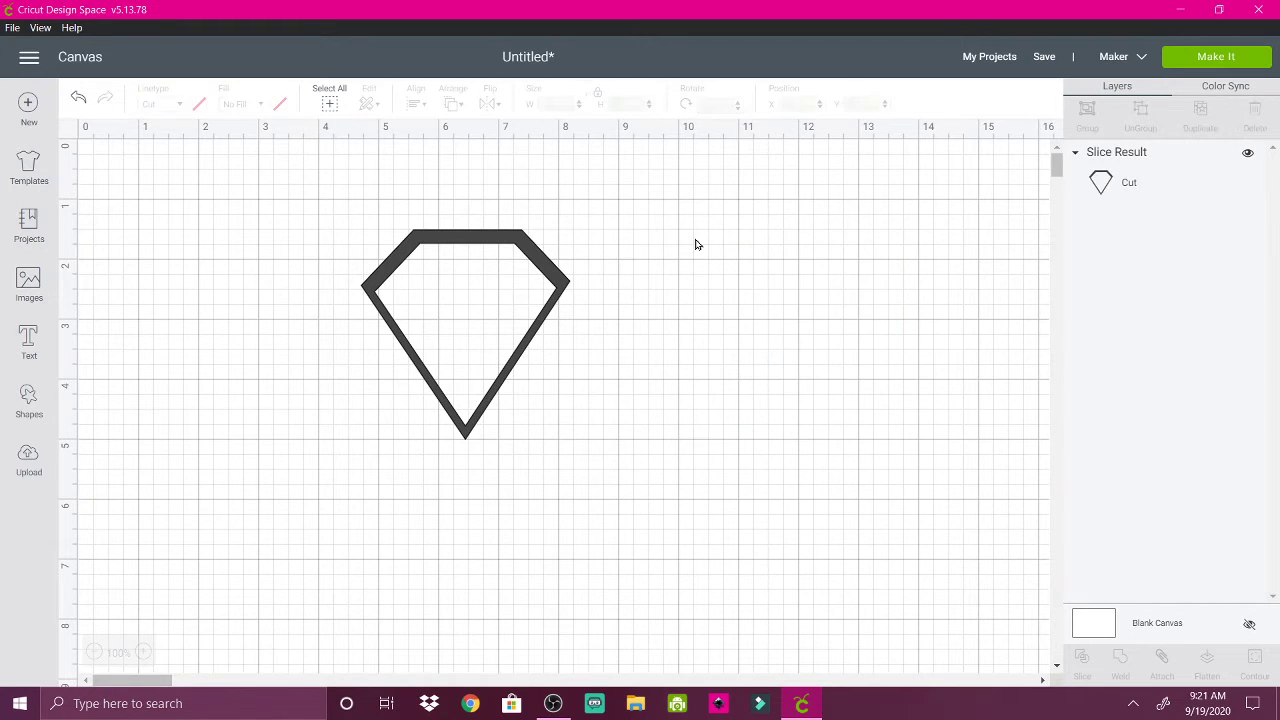
# - Add the text "S" to the left of the diamond outline and set its font to A Child's Year
pyautogui.click(29, 345)
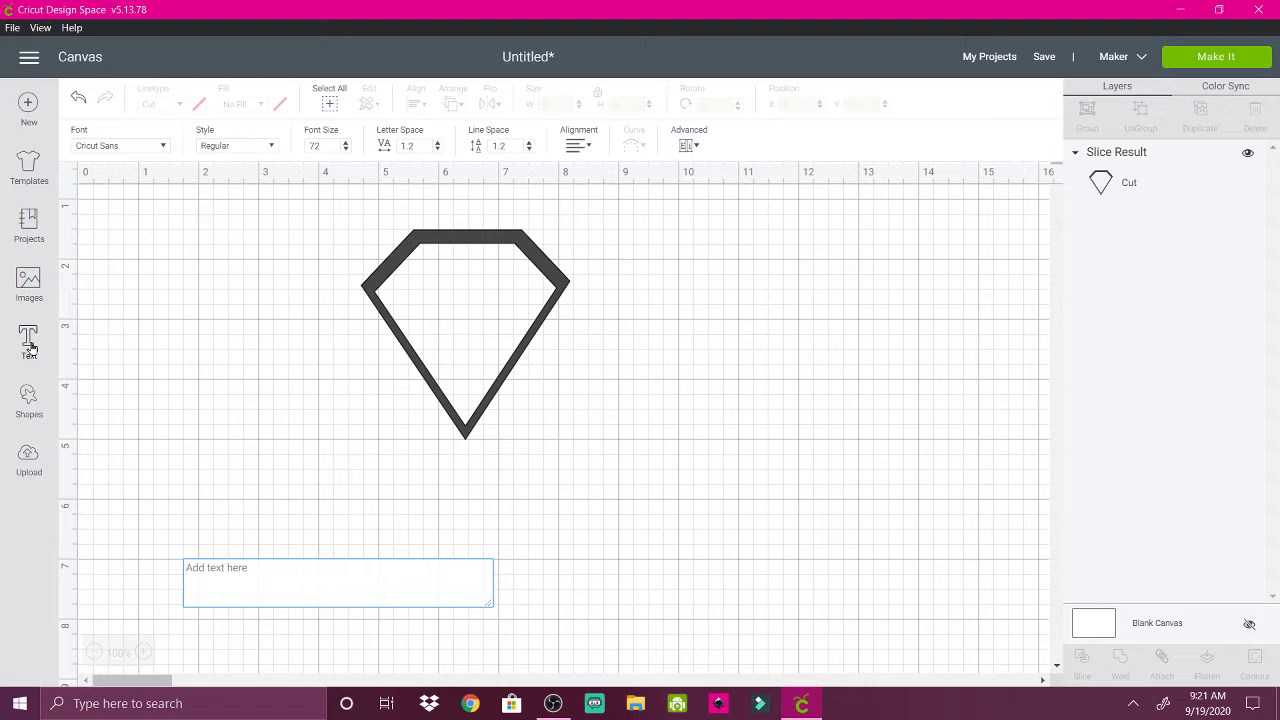
pyautogui.write('S')
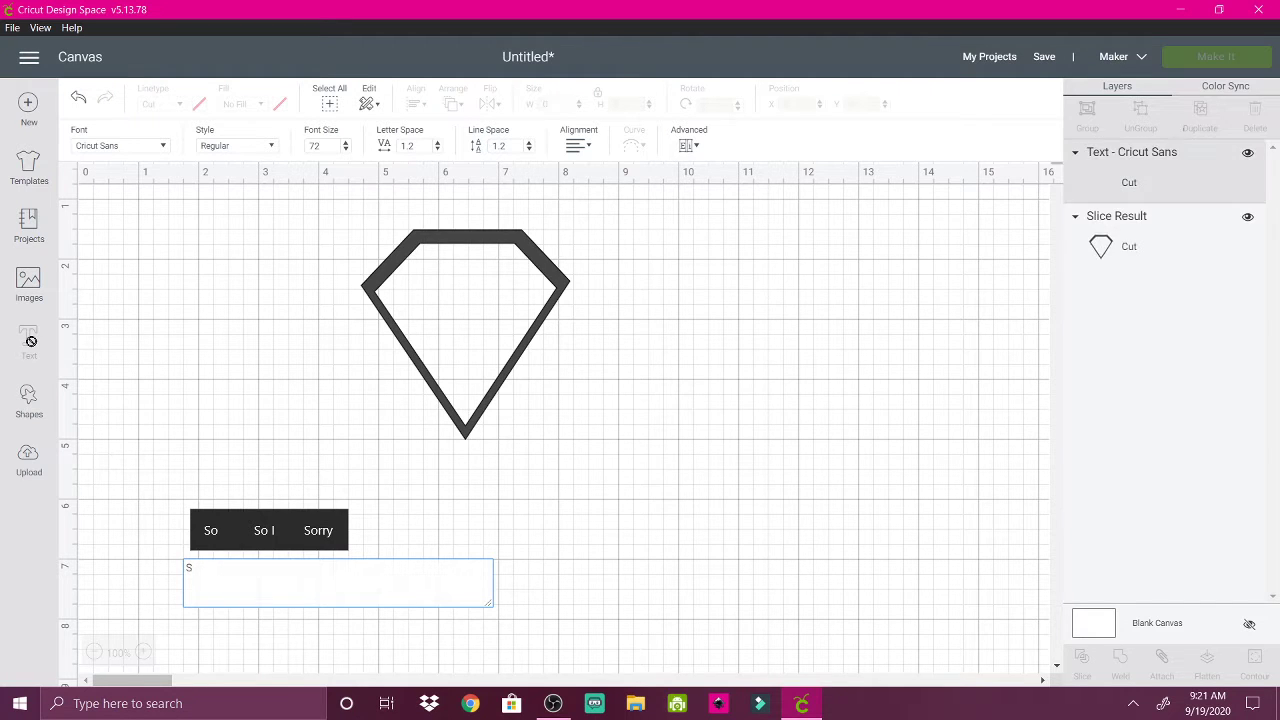
pyautogui.moveTo(240, 567); pyautogui.dragTo(217, 276)
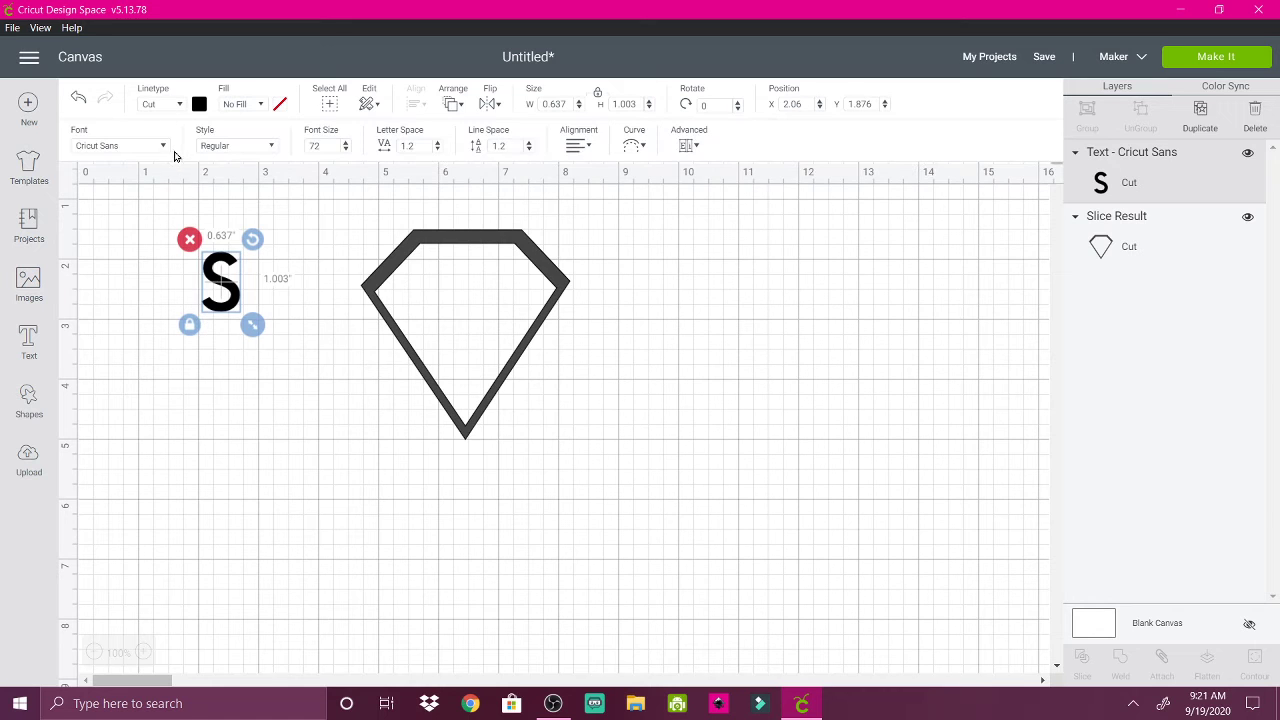
pyautogui.click(163, 148)
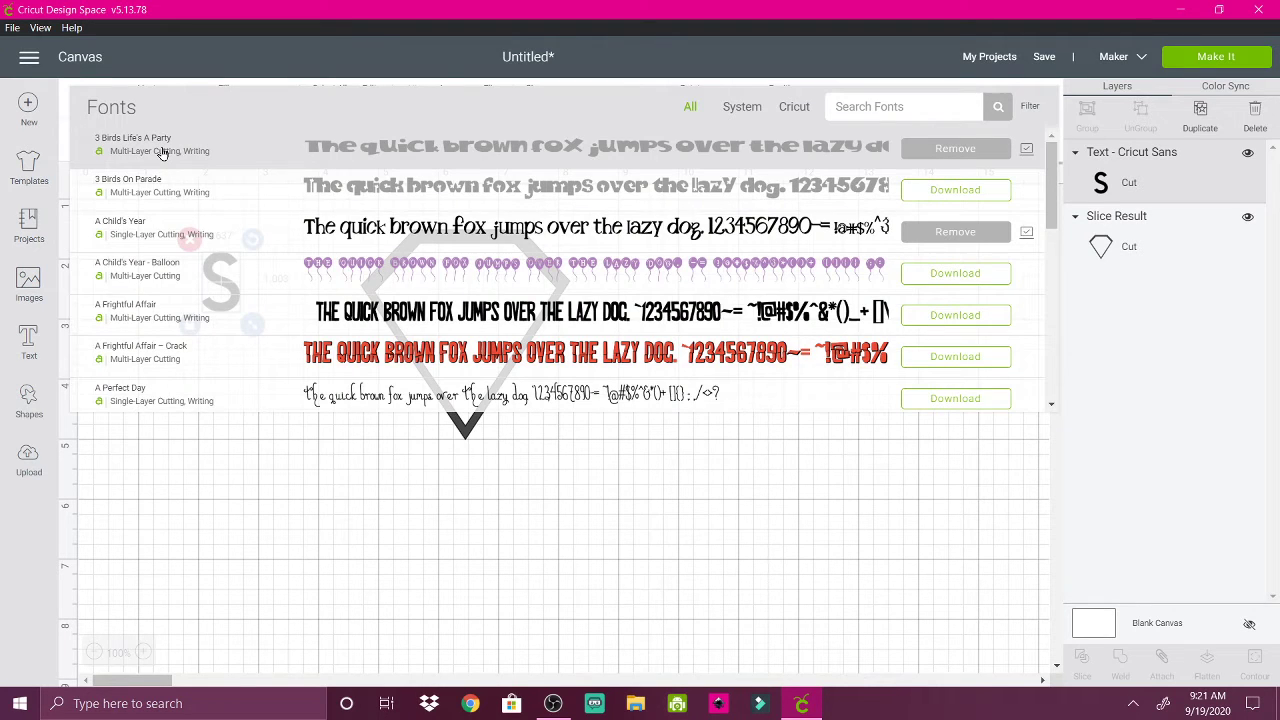
pyautogui.click(315, 238)
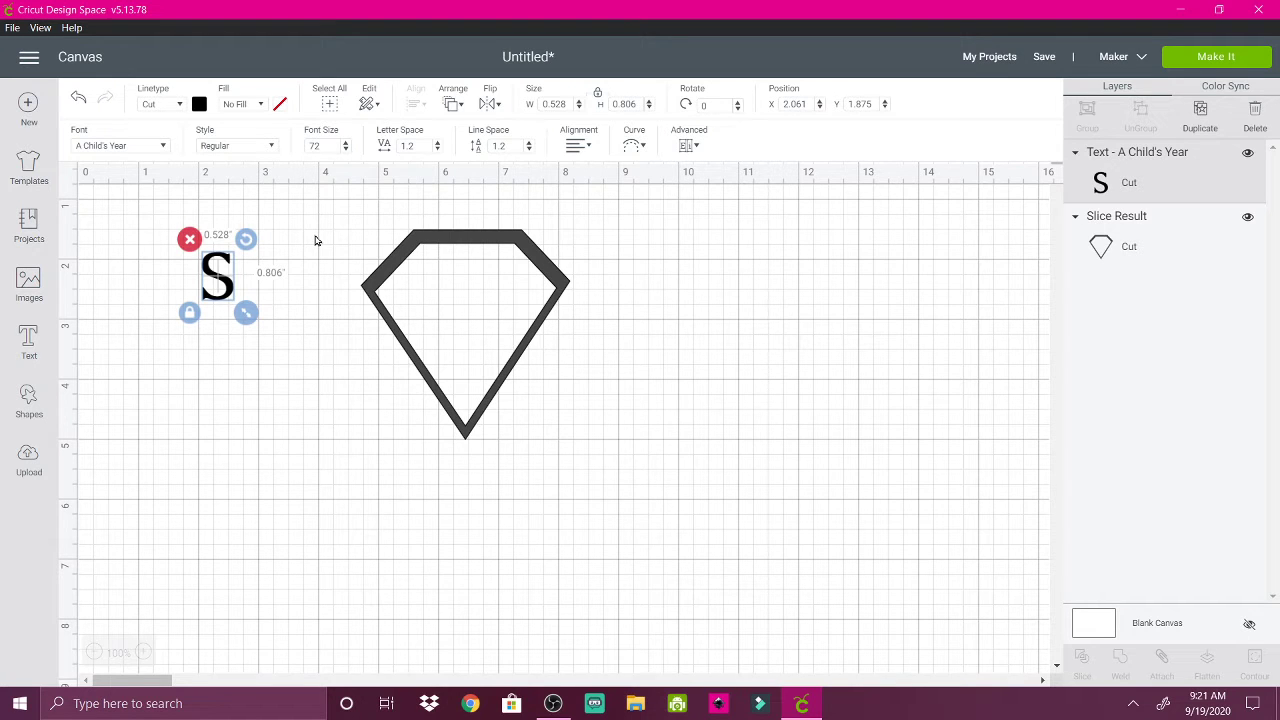
# - Move the letter S inside the diamond outline and enlarge it to about 1.48 × 2.26 in
pyautogui.moveTo(246, 312); pyautogui.dragTo(325, 392)
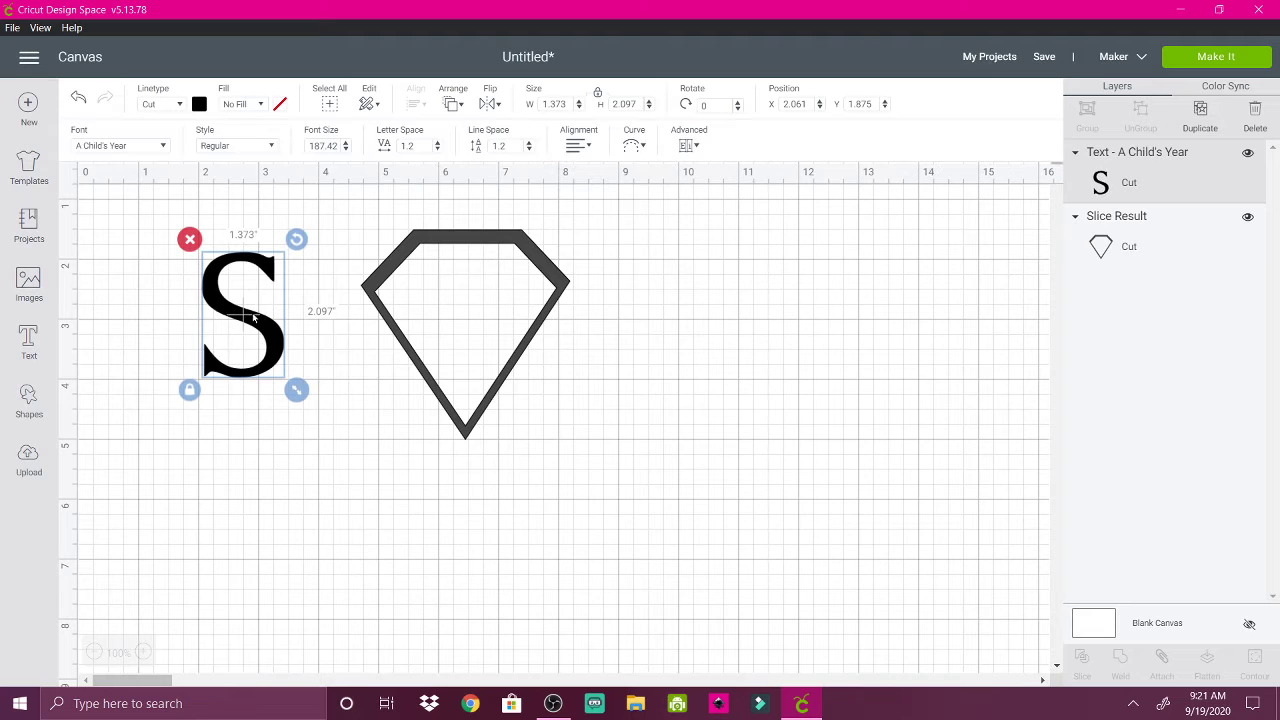
pyautogui.moveTo(243, 315); pyautogui.dragTo(460, 309)
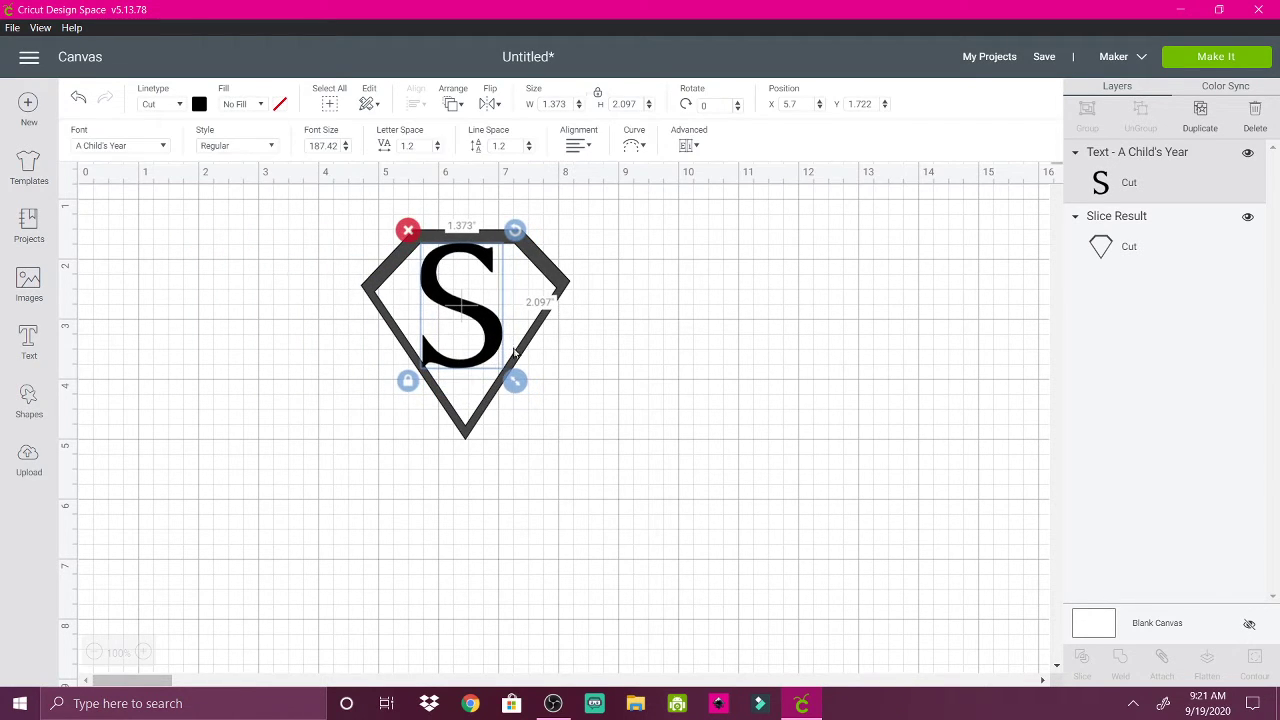
pyautogui.moveTo(511, 384); pyautogui.dragTo(516, 396)
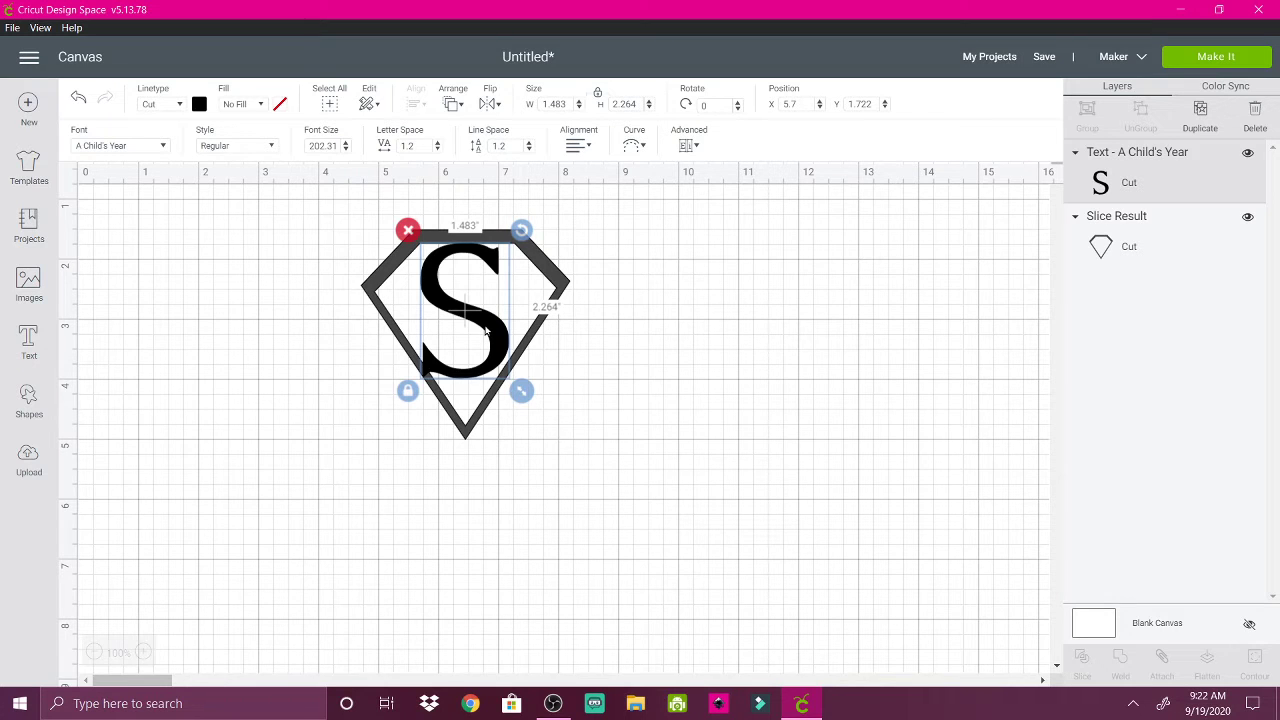
pyautogui.click(545, 478)
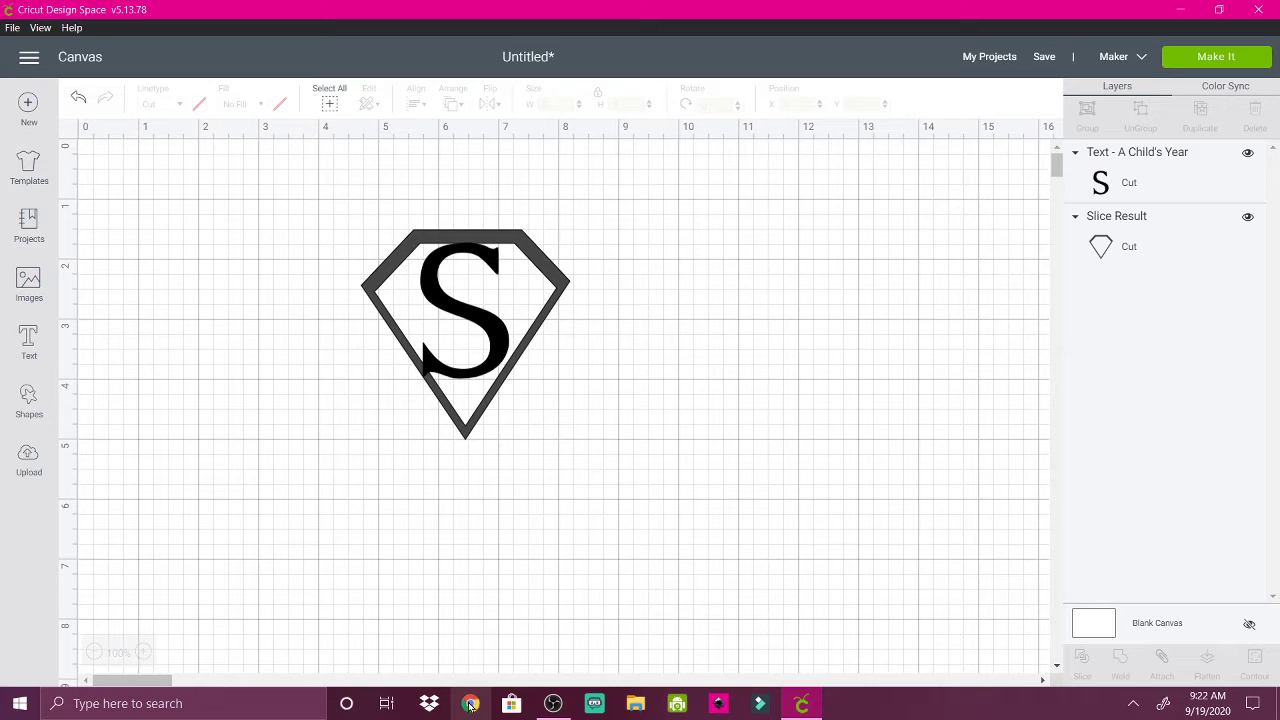
# - Insert the SUPERMAN Logo image from the Recently Added category and place it to the right of the diamond outline
pyautogui.click(28, 289)
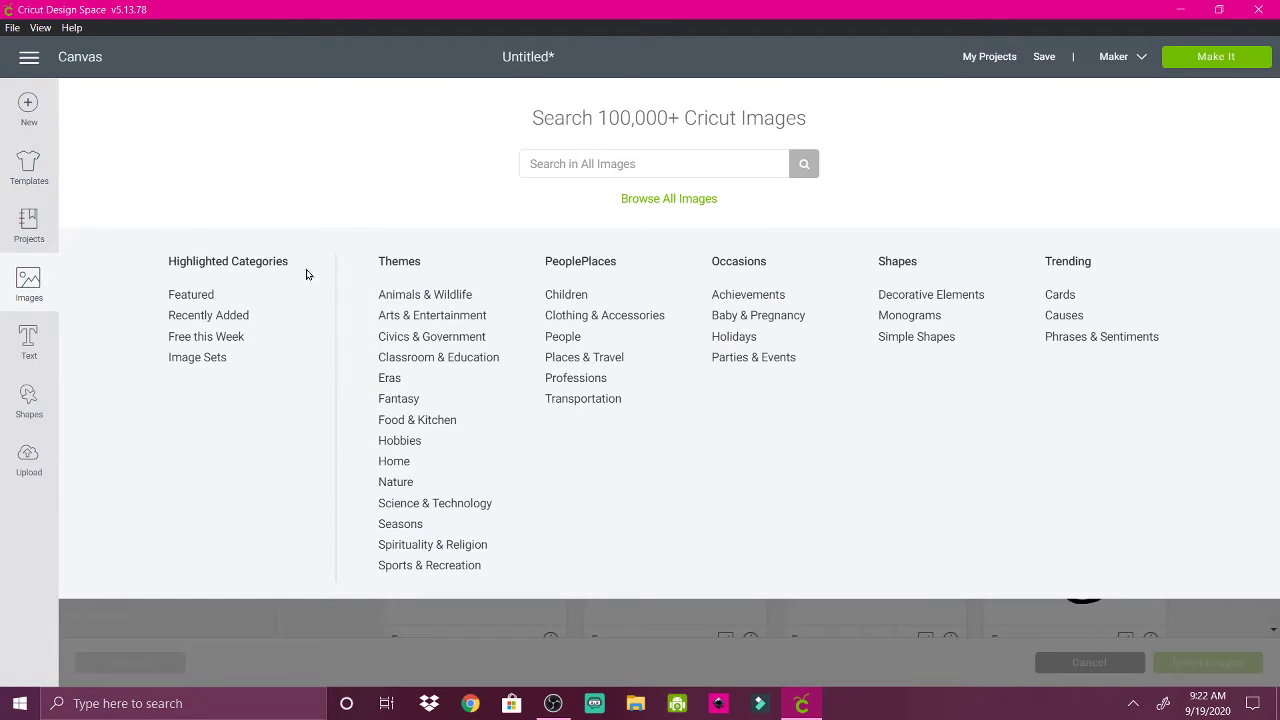
pyautogui.click(237, 317)
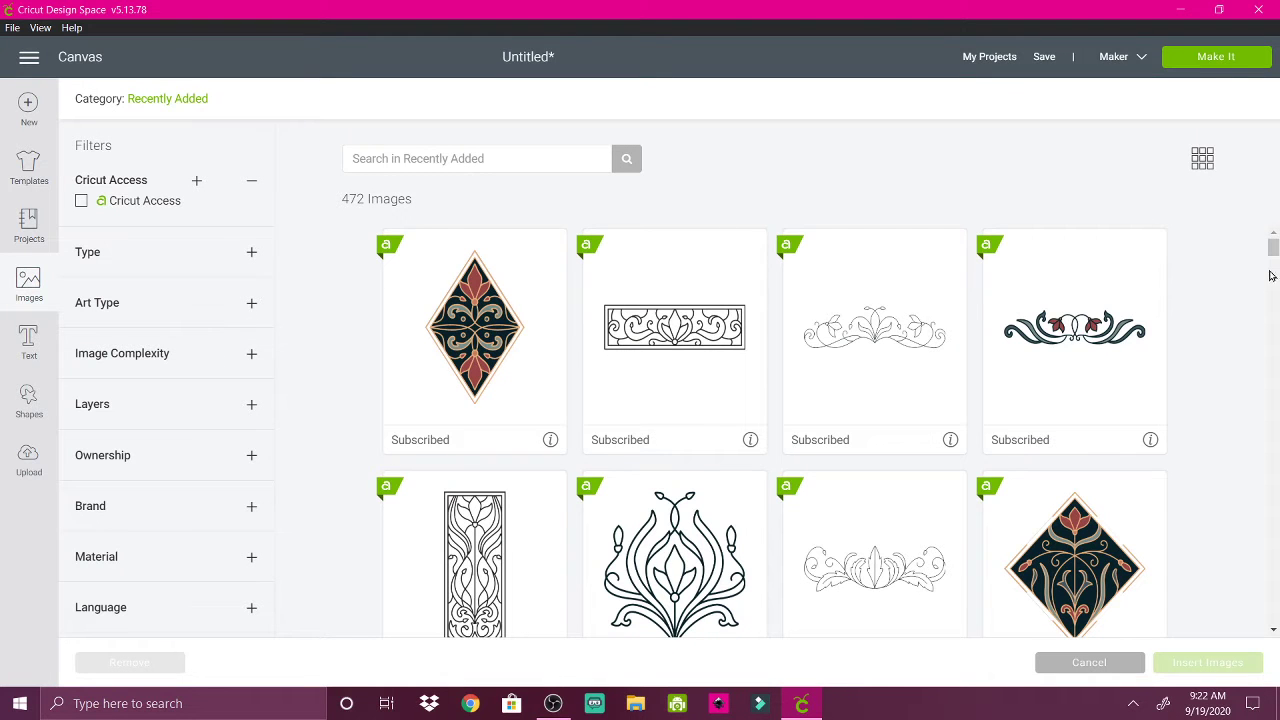
pyautogui.moveTo(1274, 255); pyautogui.dragTo(1274, 372)
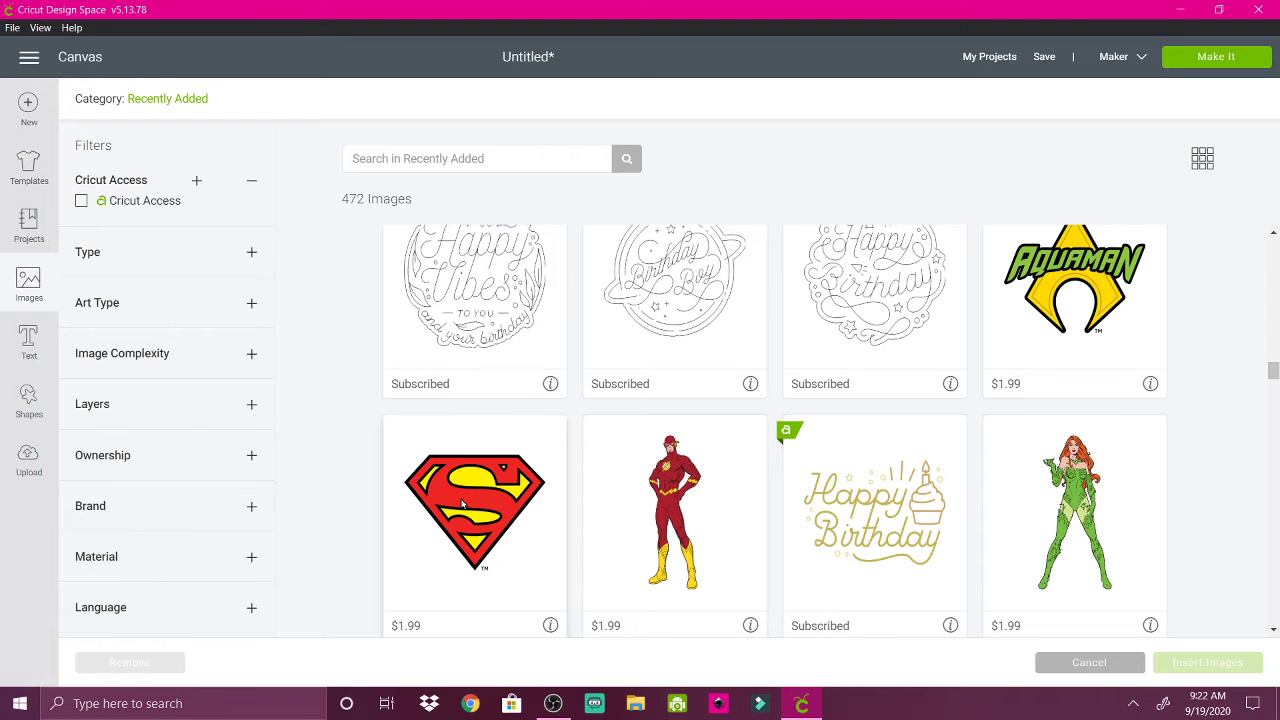
pyautogui.click(463, 503)
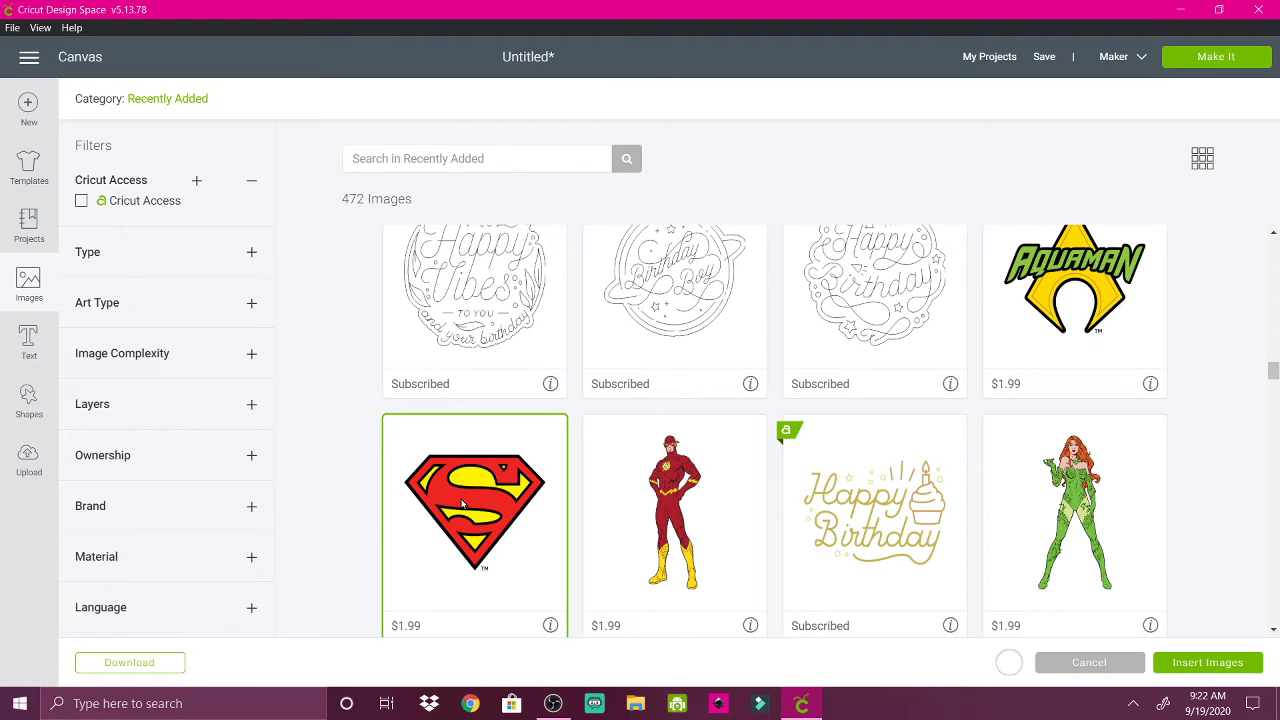
pyautogui.click(1196, 658)
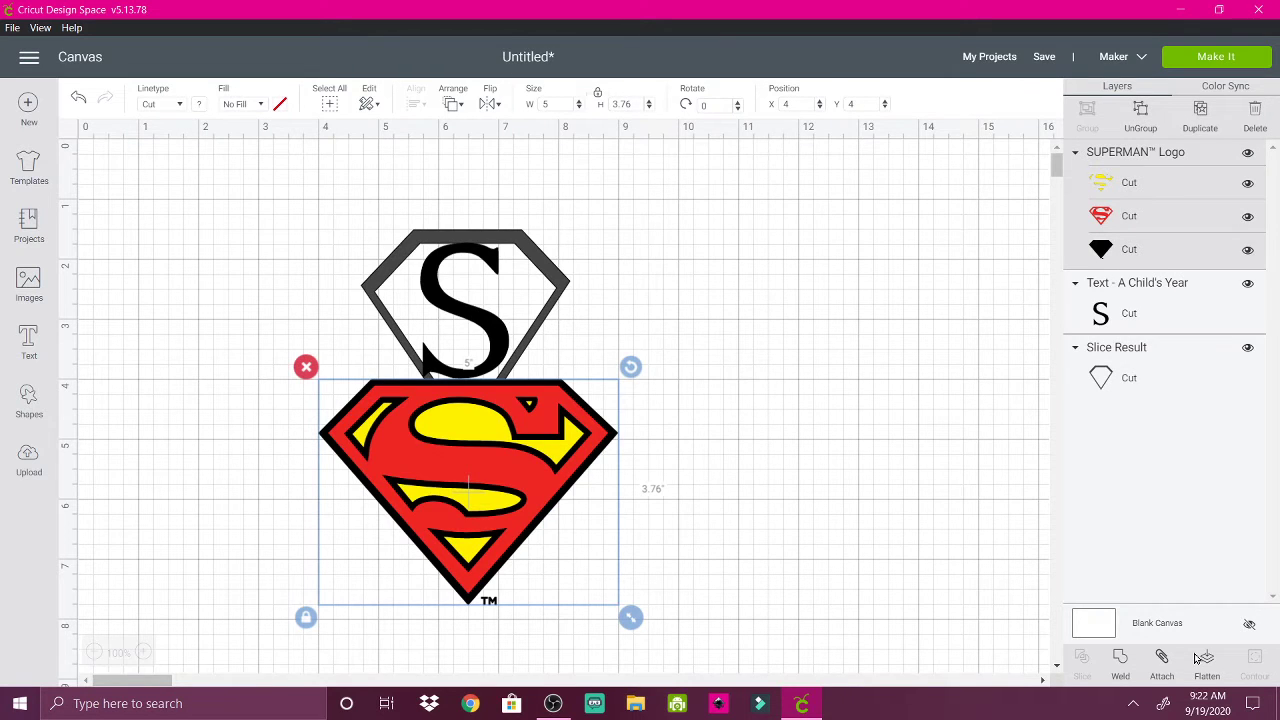
pyautogui.moveTo(516, 476); pyautogui.dragTo(810, 384)
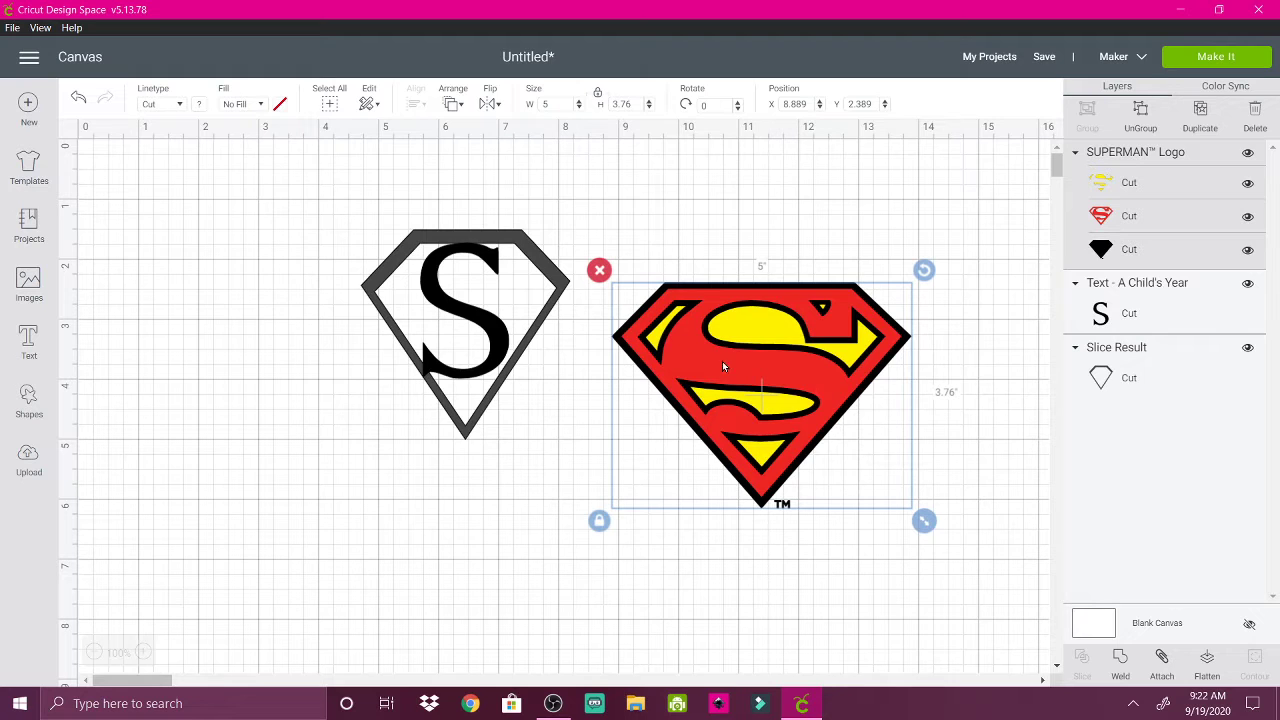
# - Change the font of the letter S inside the diamond to Alleycat Bop ICG
pyautogui.click(493, 347)
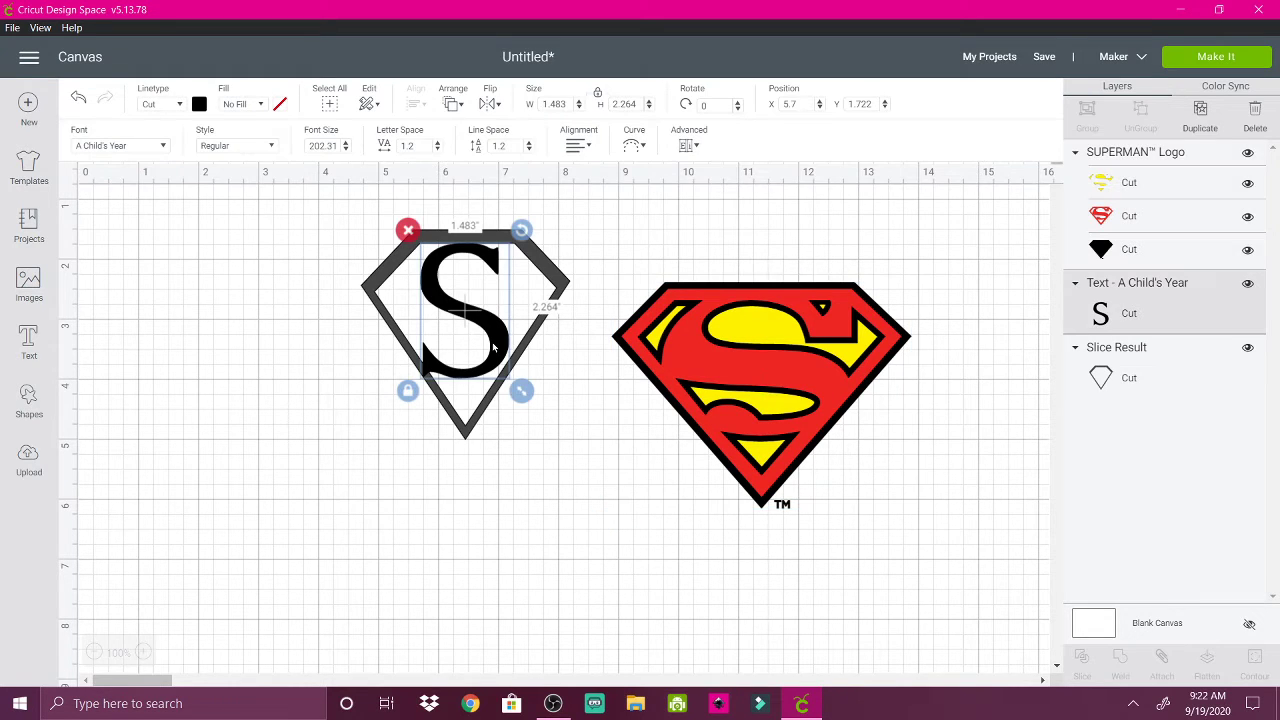
pyautogui.click(166, 148)
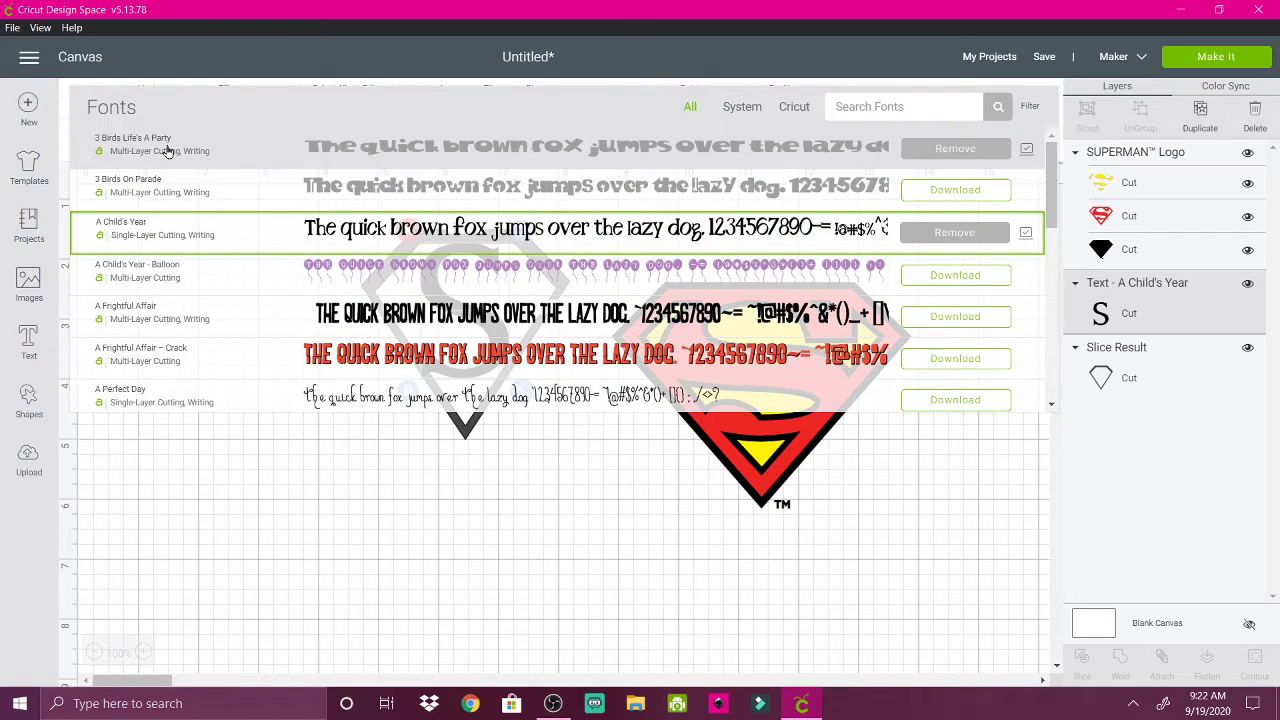
pyautogui.scroll(-5, 168, 150)
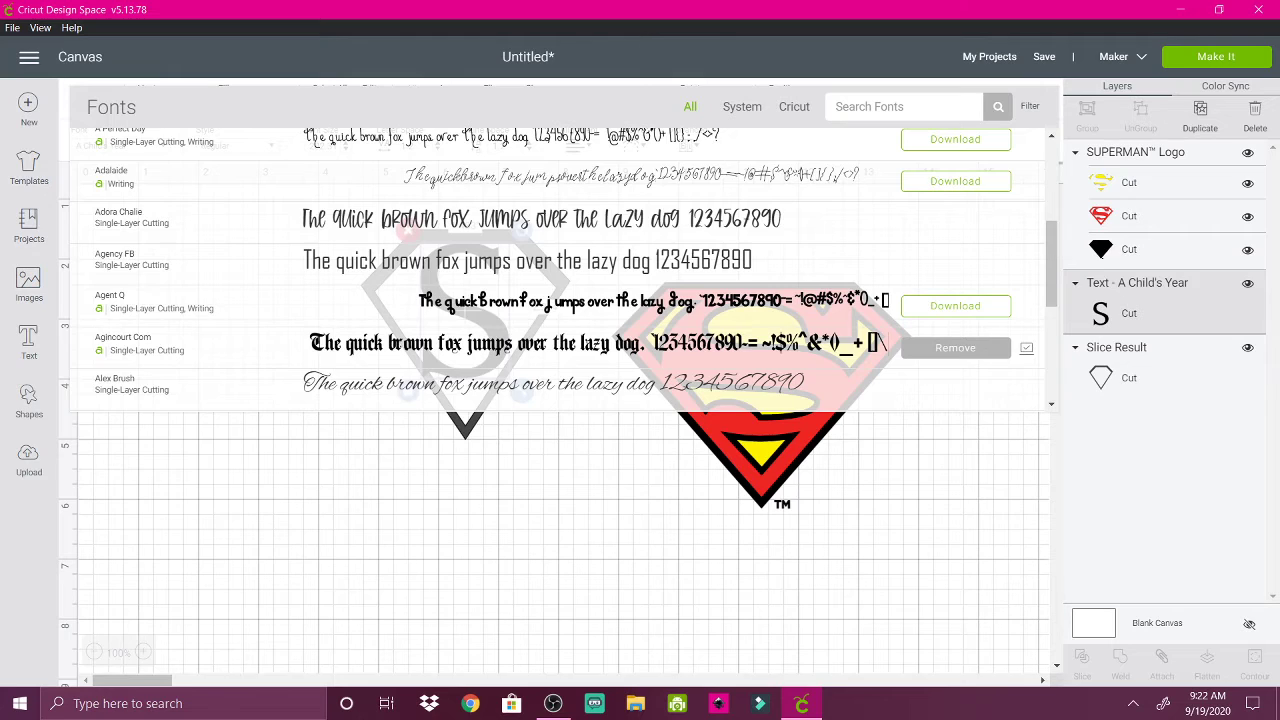
pyautogui.scroll(-4, 560, 270)
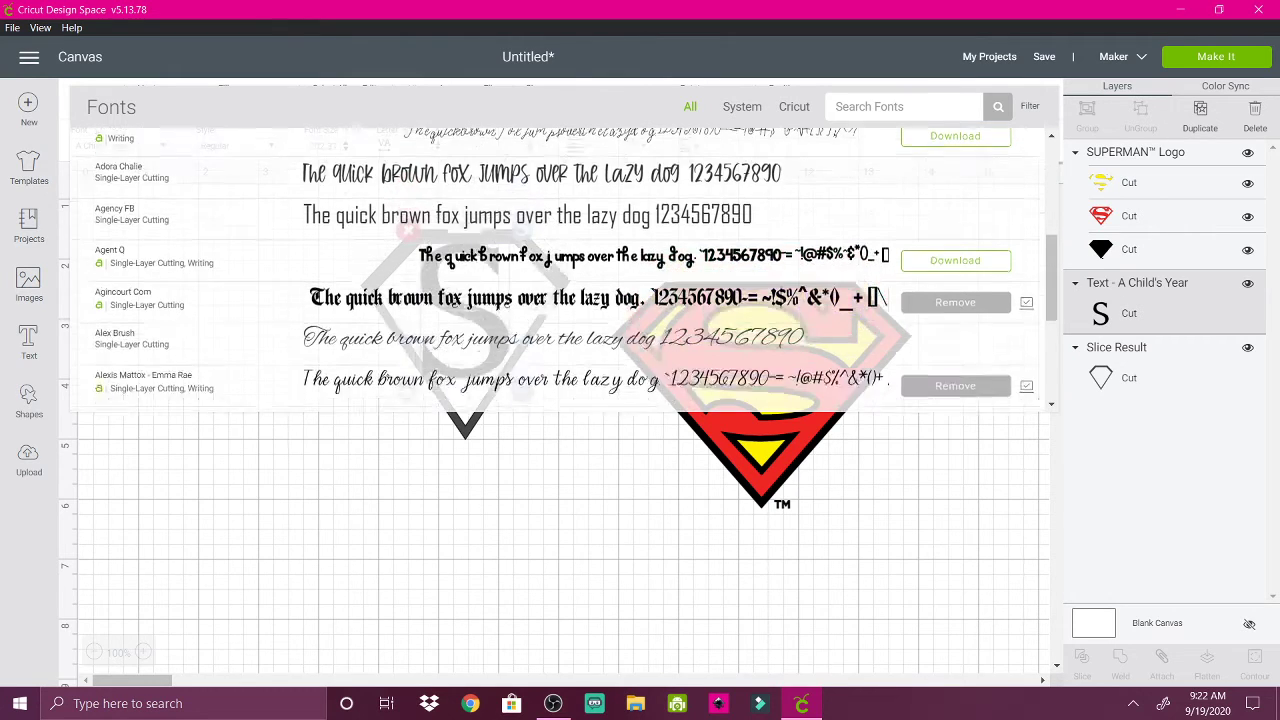
pyautogui.scroll(-3, 565, 270)
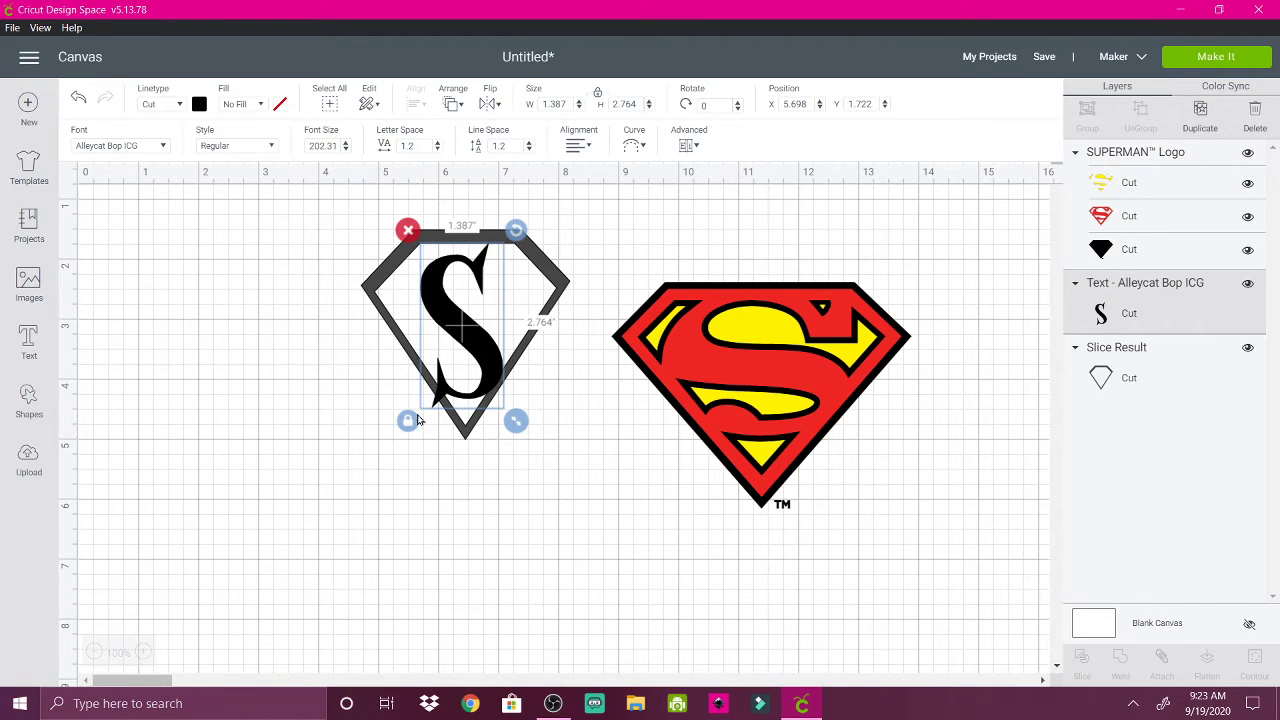
# - Resize the letter S inside the diamond to about 1.96 × 2.35 in. and change its font to Alleycat ICG
pyautogui.moveTo(519, 426); pyautogui.dragTo(556, 365)
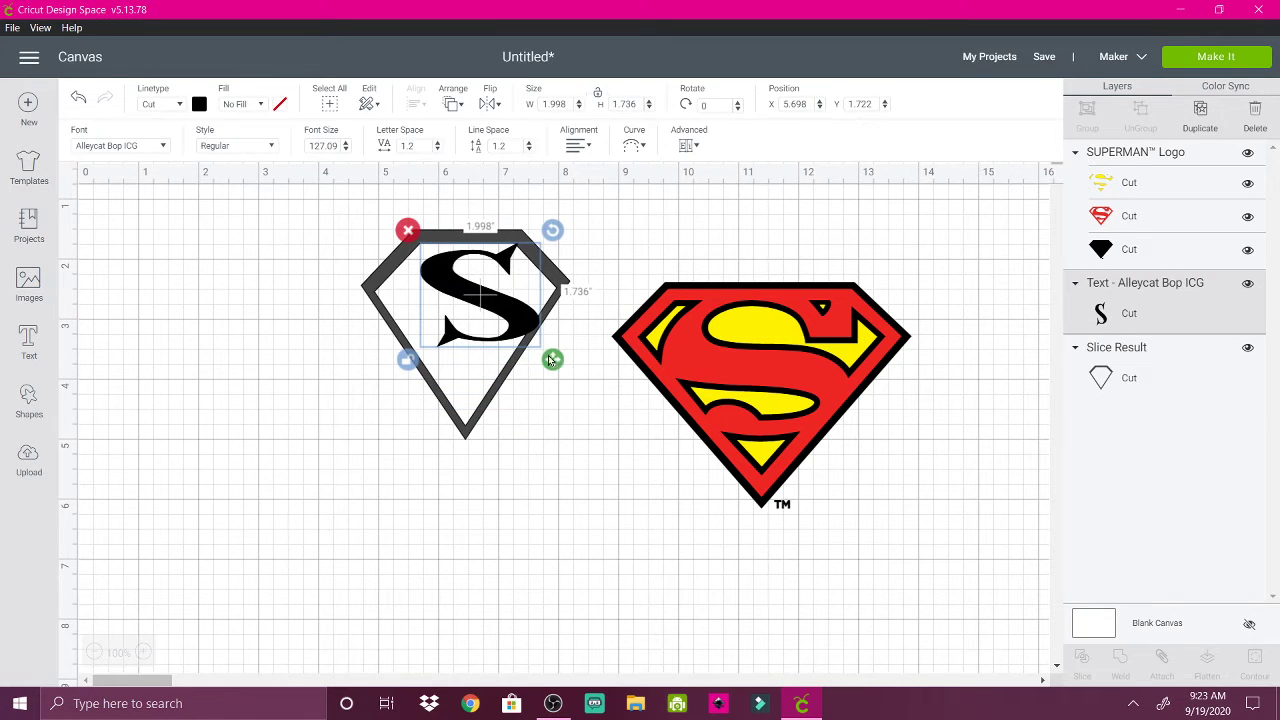
pyautogui.moveTo(476, 297); pyautogui.dragTo(460, 297)
pyautogui.moveTo(531, 360); pyautogui.dragTo(531, 394)
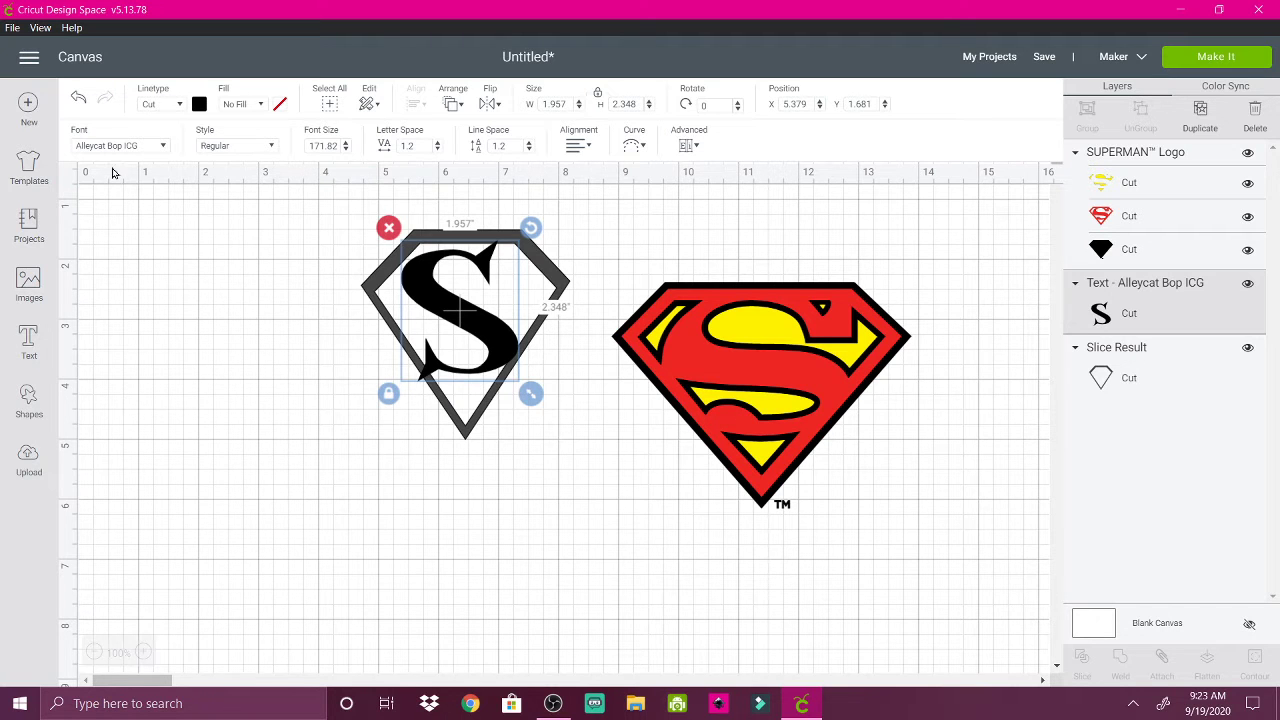
pyautogui.click(162, 150)
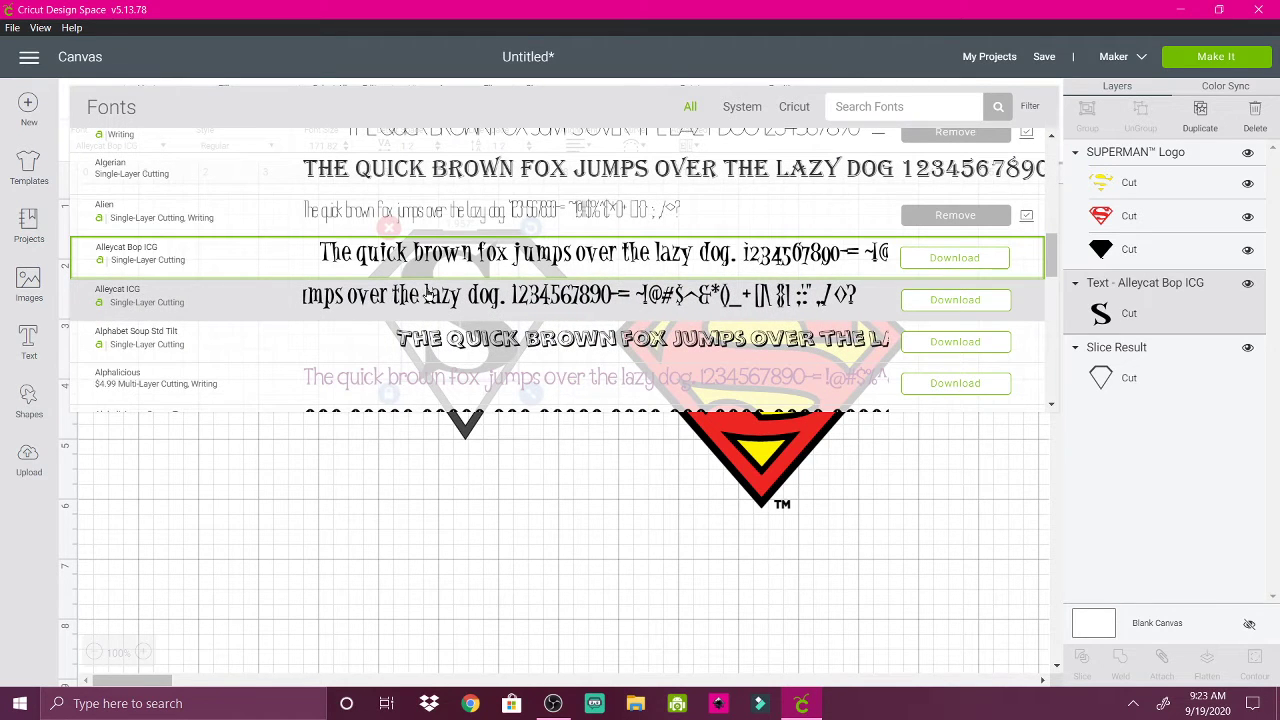
pyautogui.click(427, 293)
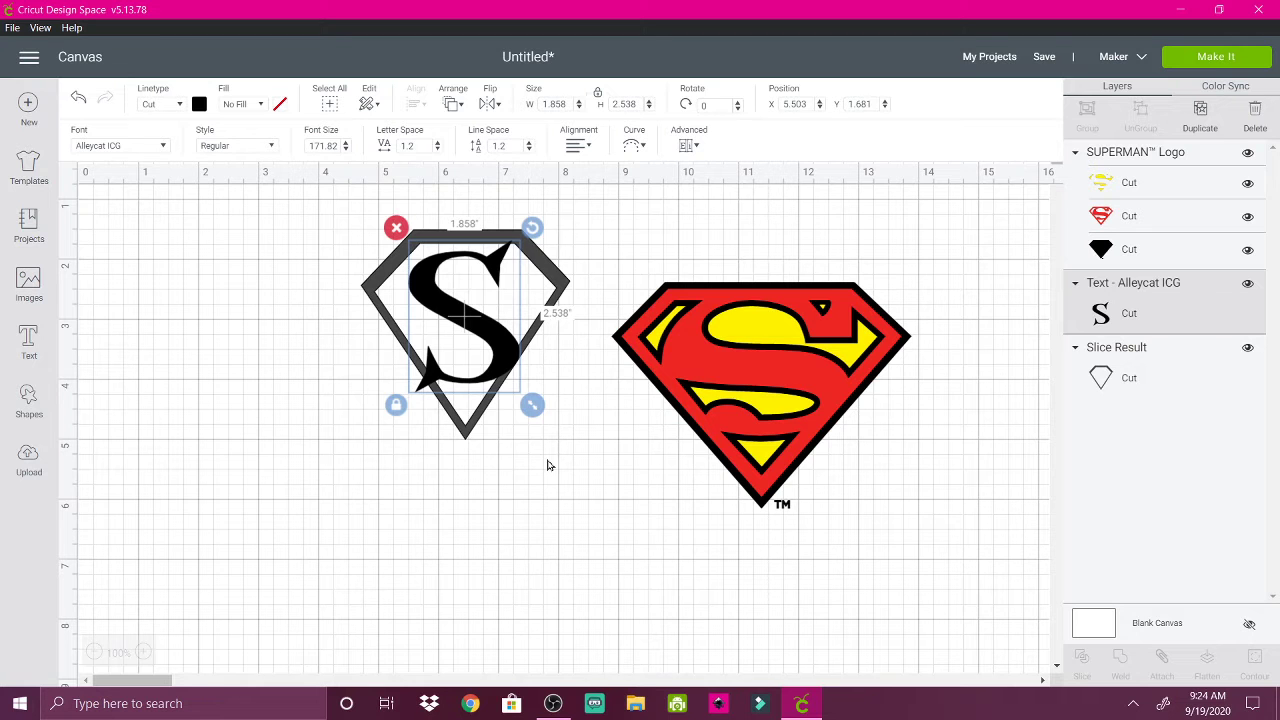
# - Filter the fonts to My Fonts and change the font of the letter S inside the diamond to Adora Chalie
pyautogui.click(164, 148)
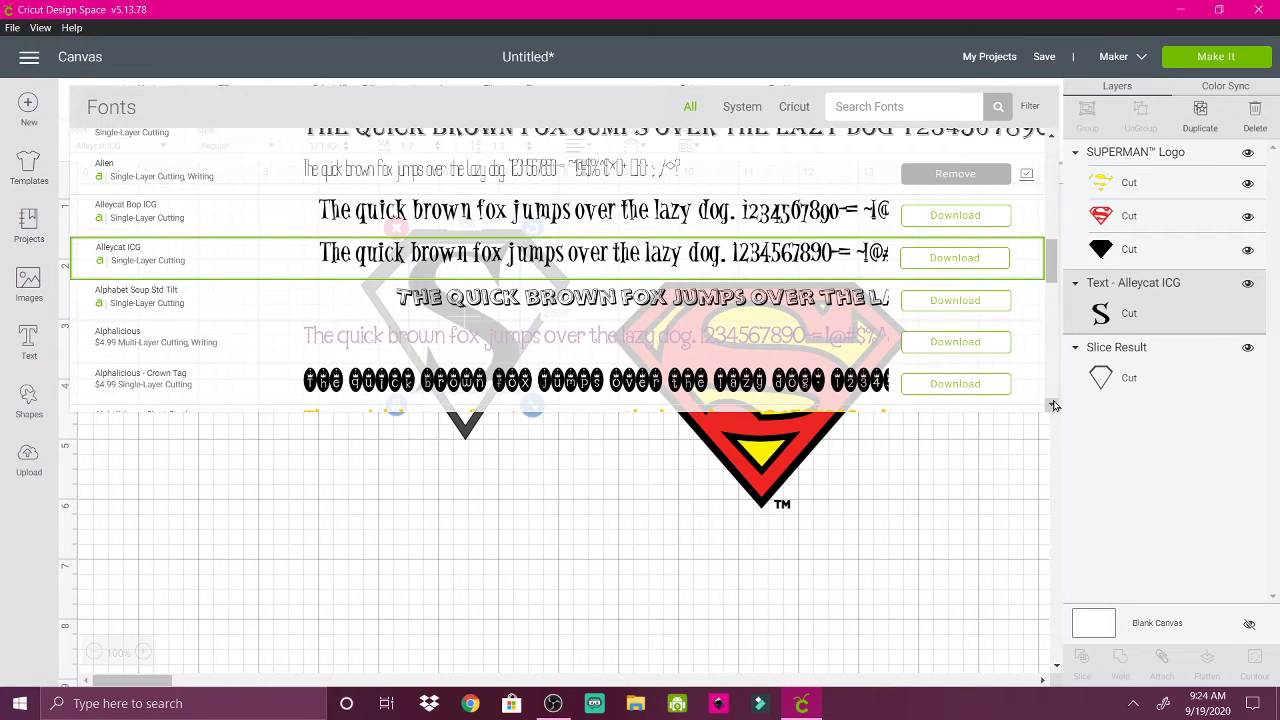
pyautogui.scroll(-4, 1053, 404)
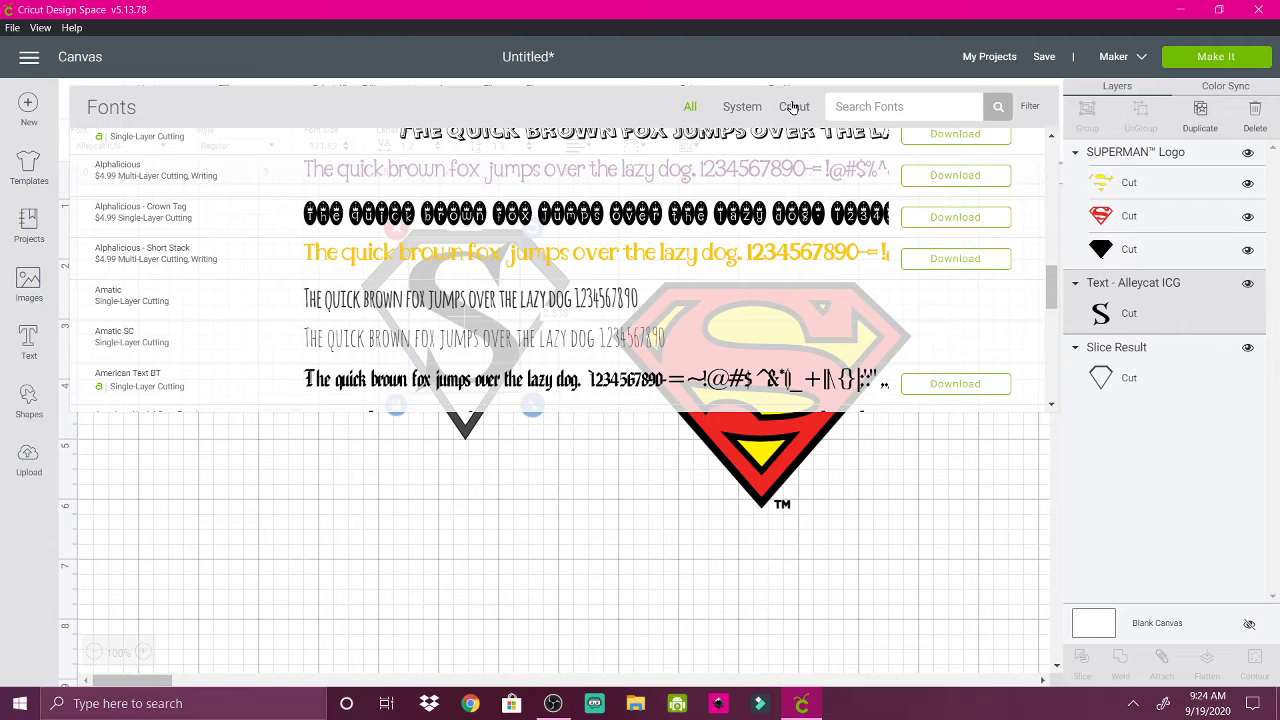
pyautogui.click(1030, 104)
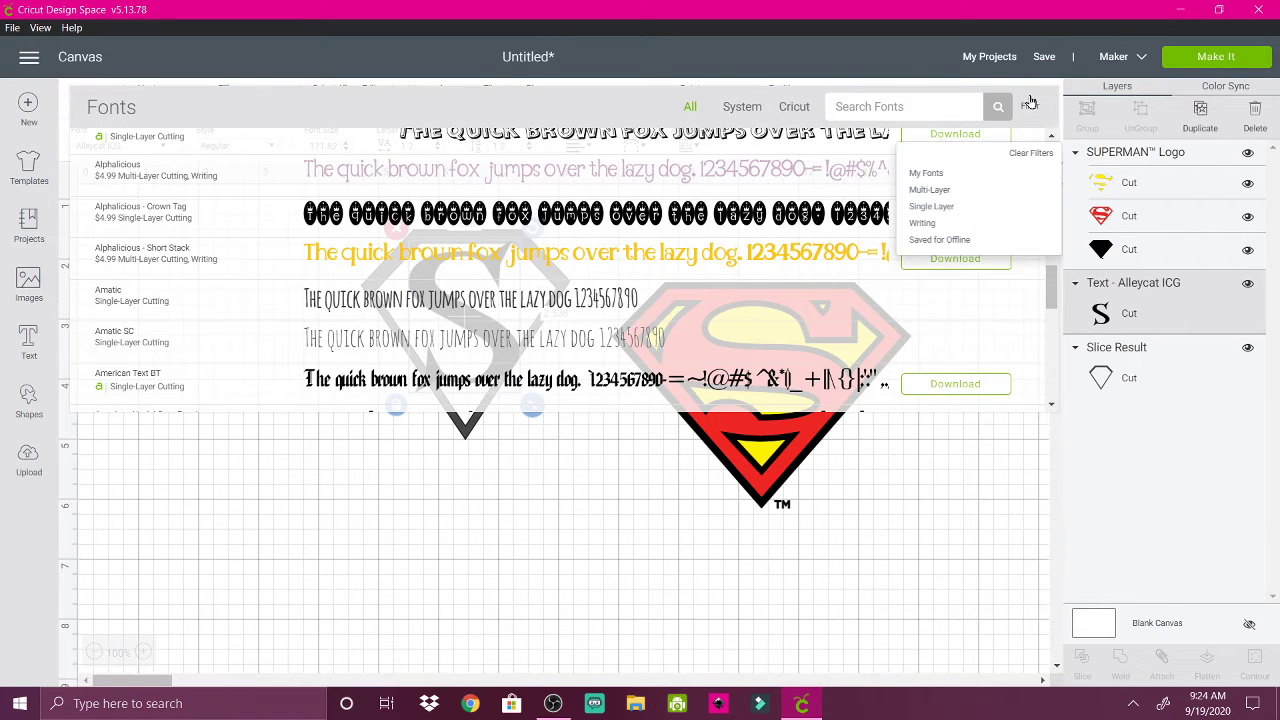
pyautogui.click(928, 173)
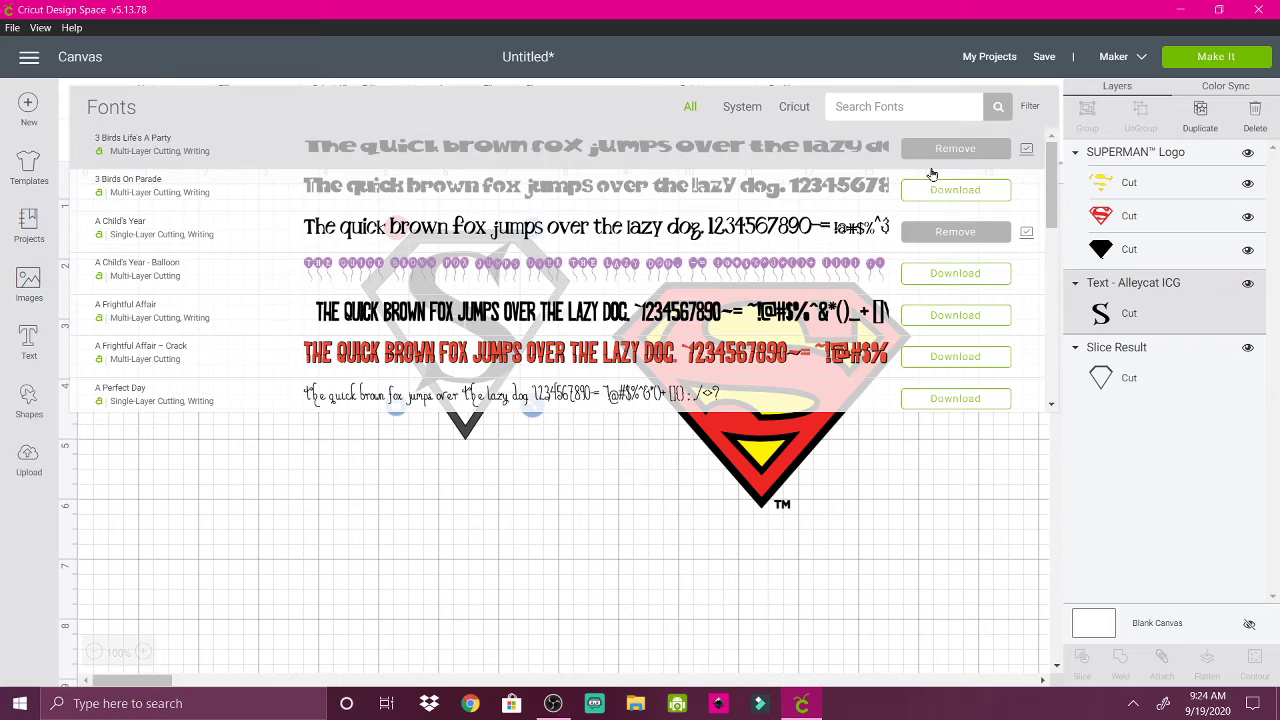
pyautogui.click(1051, 406)
pyautogui.scroll(-5, 1051, 406)
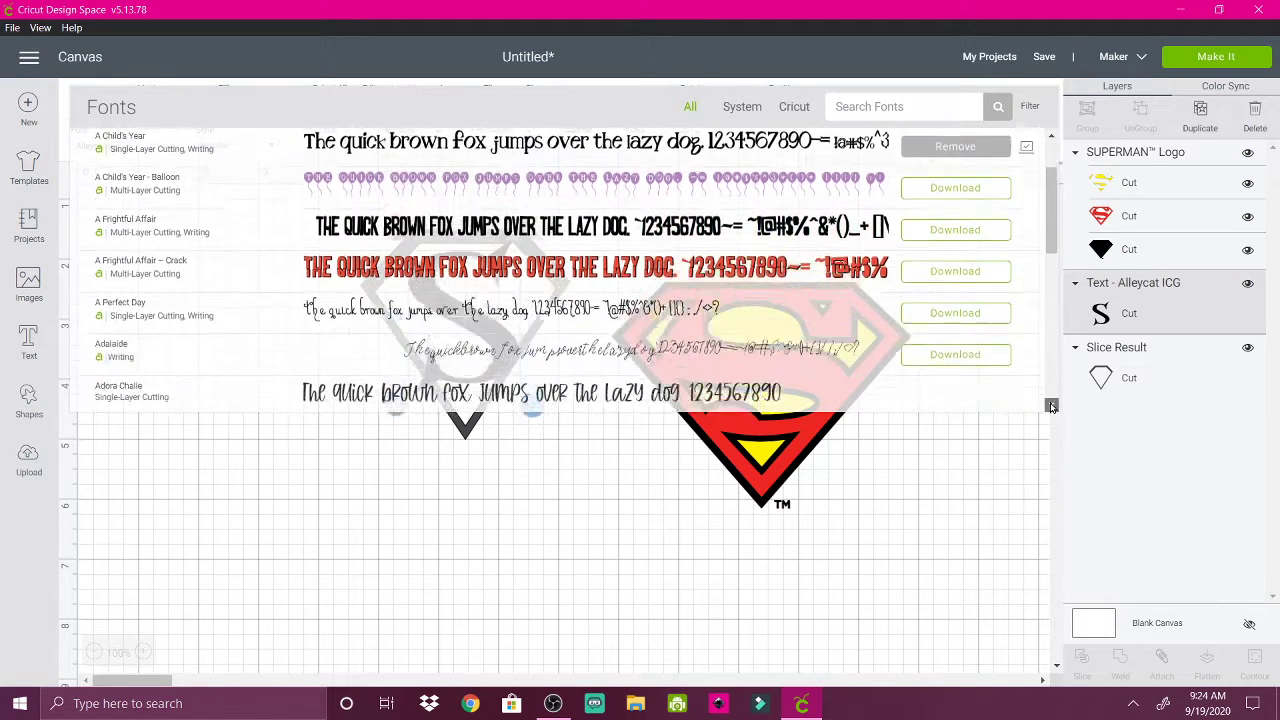
pyautogui.scroll(-1, 1051, 406)
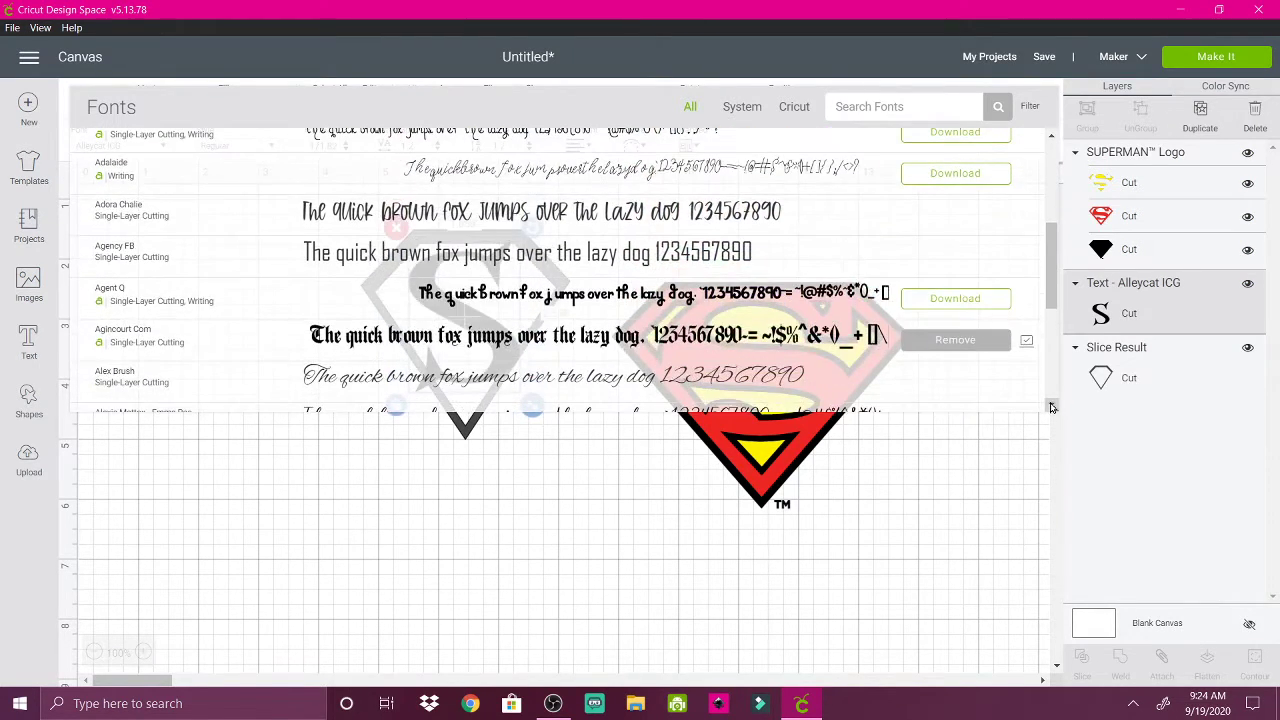
pyautogui.click(432, 224)
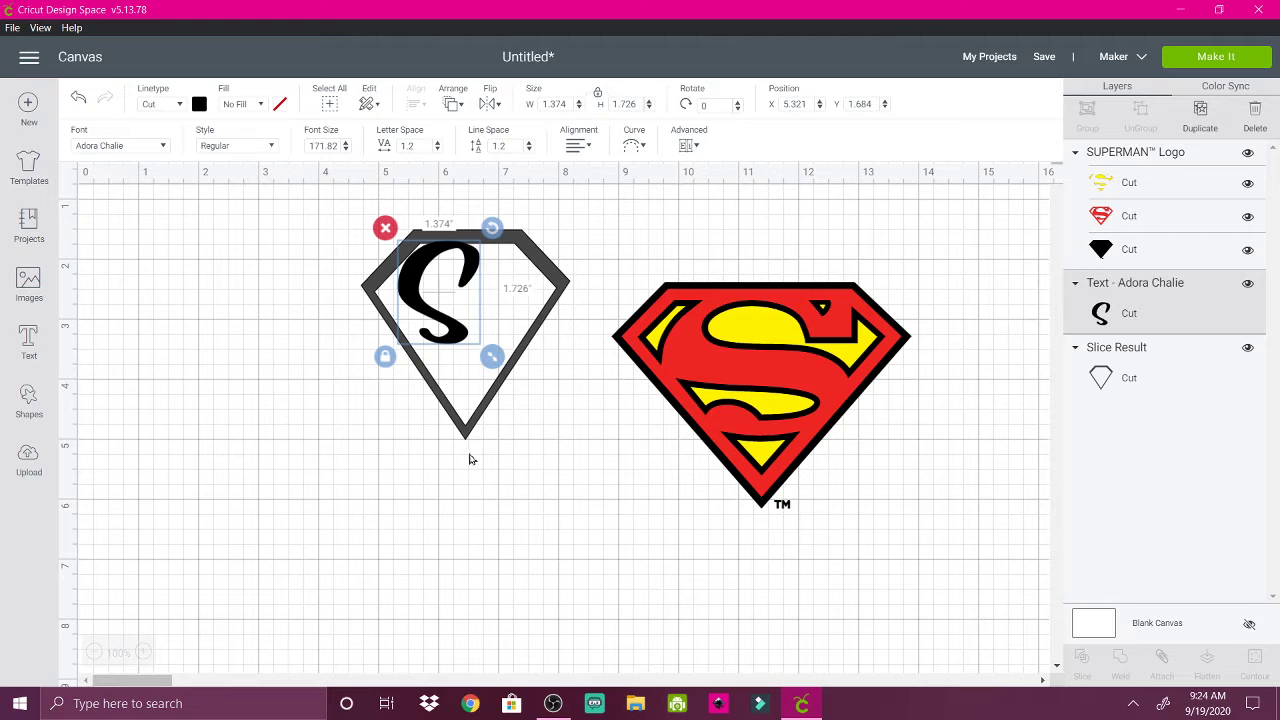
# - Unlock the S's proportions and stretch it inside the diamond outline to about 2.58 × 2.12 in
pyautogui.click(390, 358)
pyautogui.moveTo(493, 362); pyautogui.dragTo(544, 387)
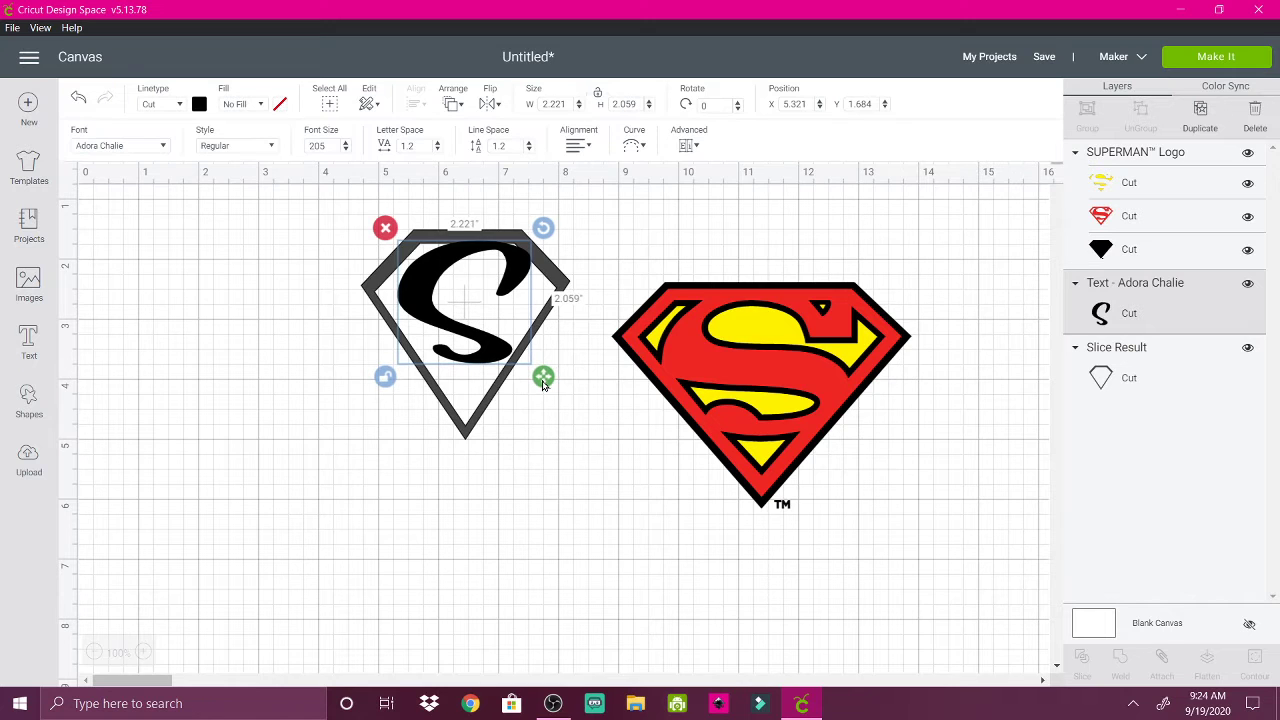
pyautogui.moveTo(446, 268); pyautogui.dragTo(431, 274)
pyautogui.moveTo(527, 381); pyautogui.dragTo(548, 385)
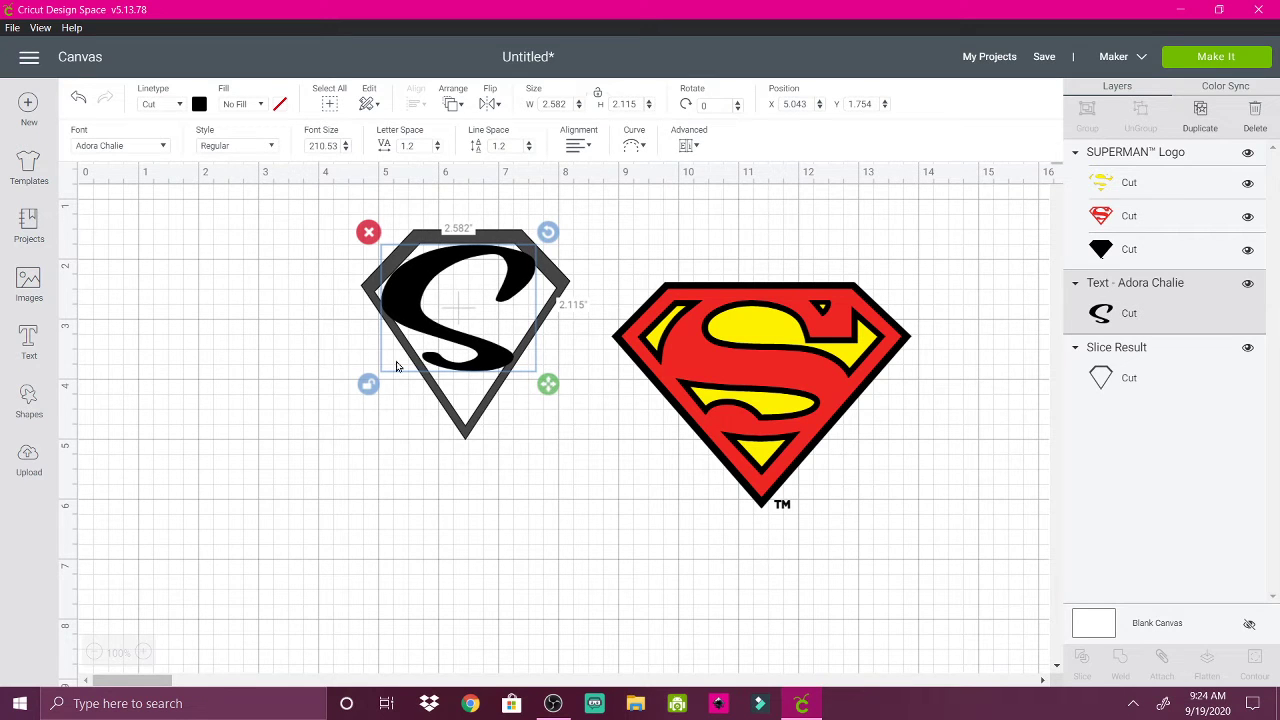
# - Change the font of the letter S inside the diamond to Baylac
pyautogui.click(163, 148)
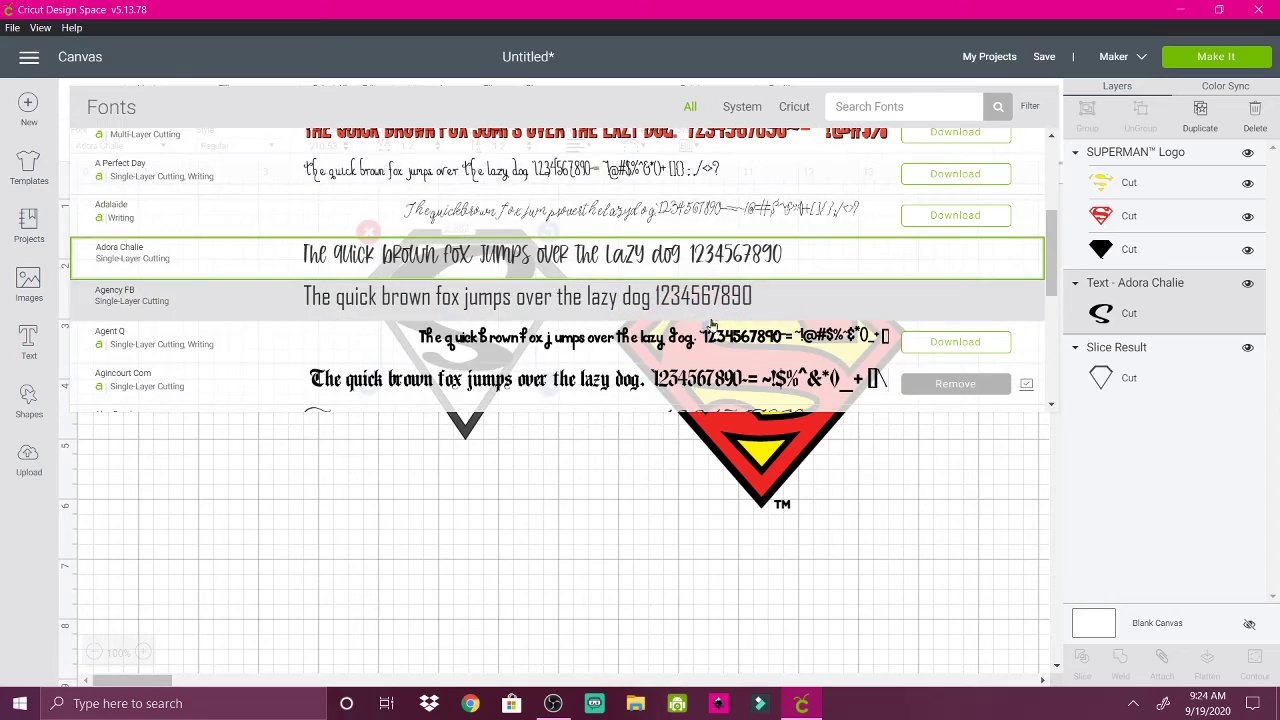
pyautogui.scroll(-1, 1057, 260)
pyautogui.moveTo(1057, 260); pyautogui.dragTo(1047, 313)
pyautogui.scroll(-3, 1047, 313)
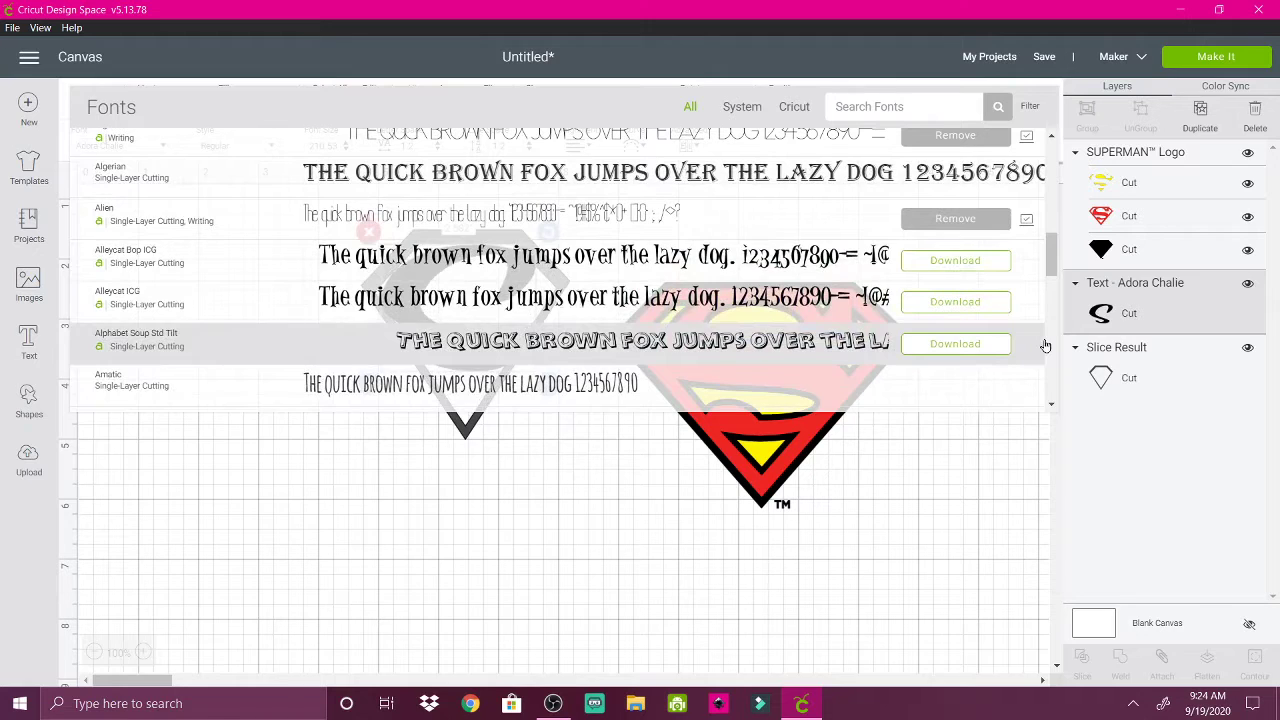
pyautogui.moveTo(1051, 252); pyautogui.dragTo(1052, 361)
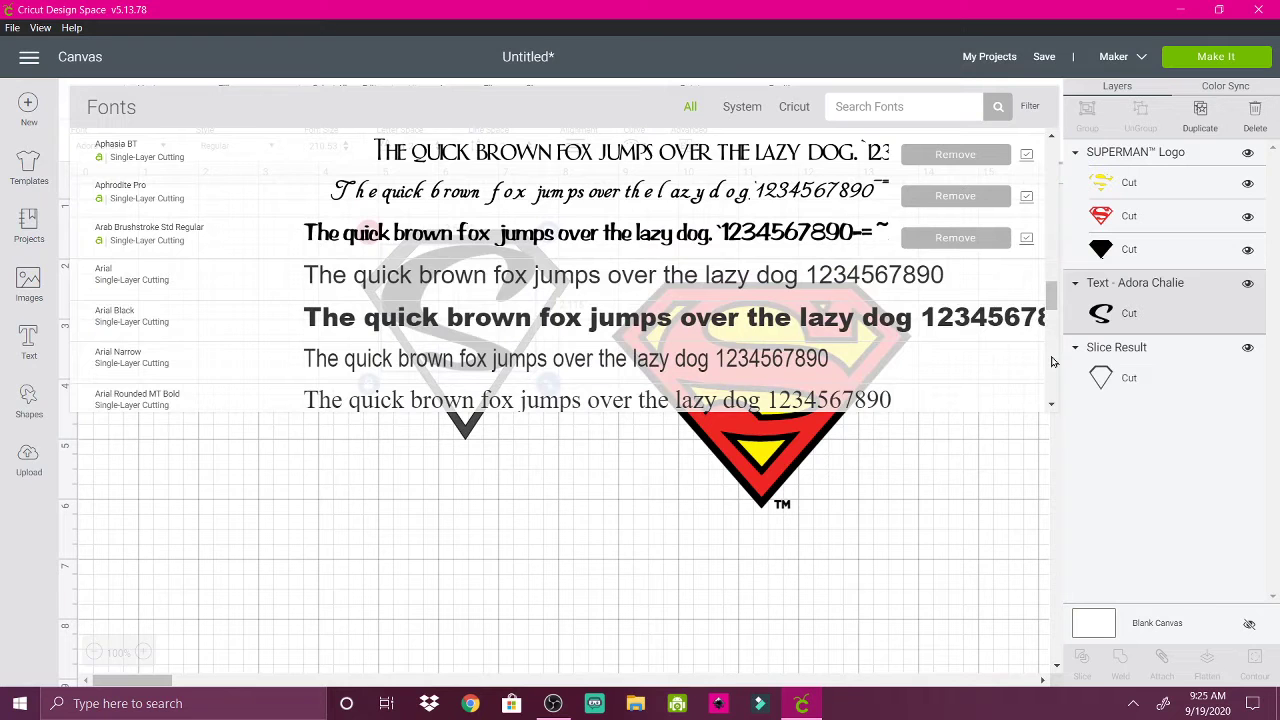
pyautogui.moveTo(1054, 299); pyautogui.dragTo(1055, 323)
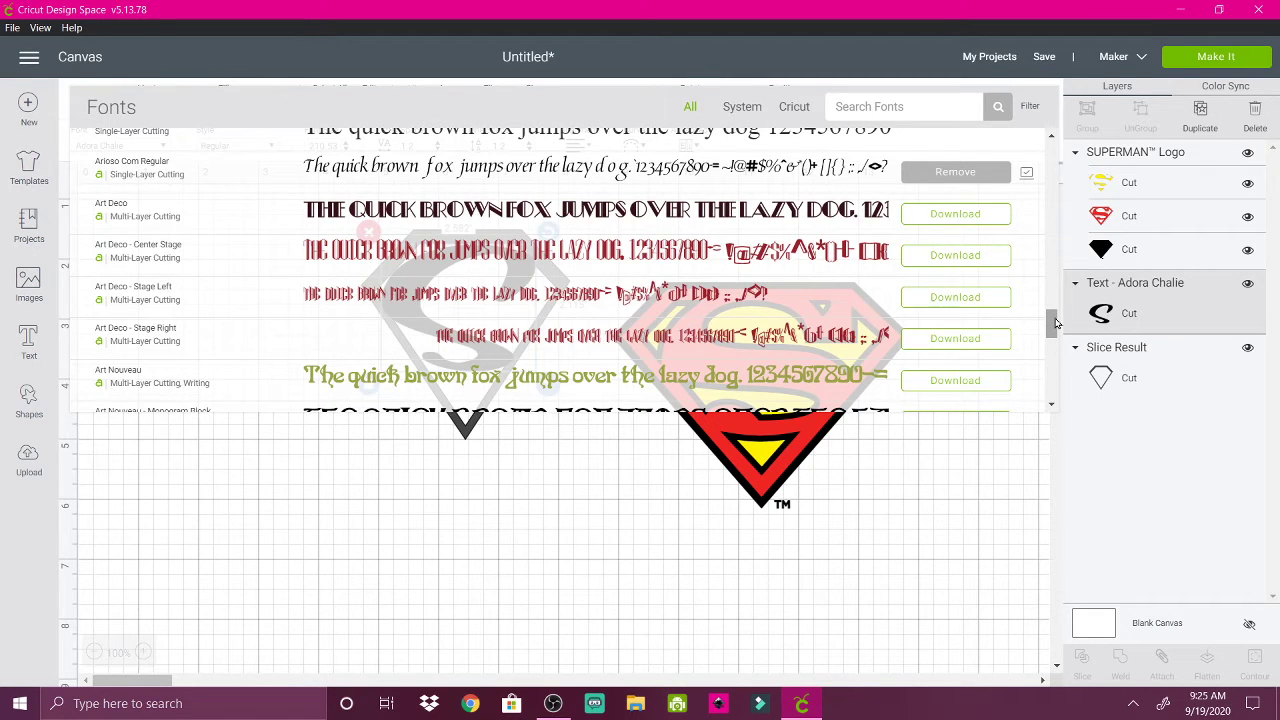
pyautogui.scroll(-3, 1053, 330)
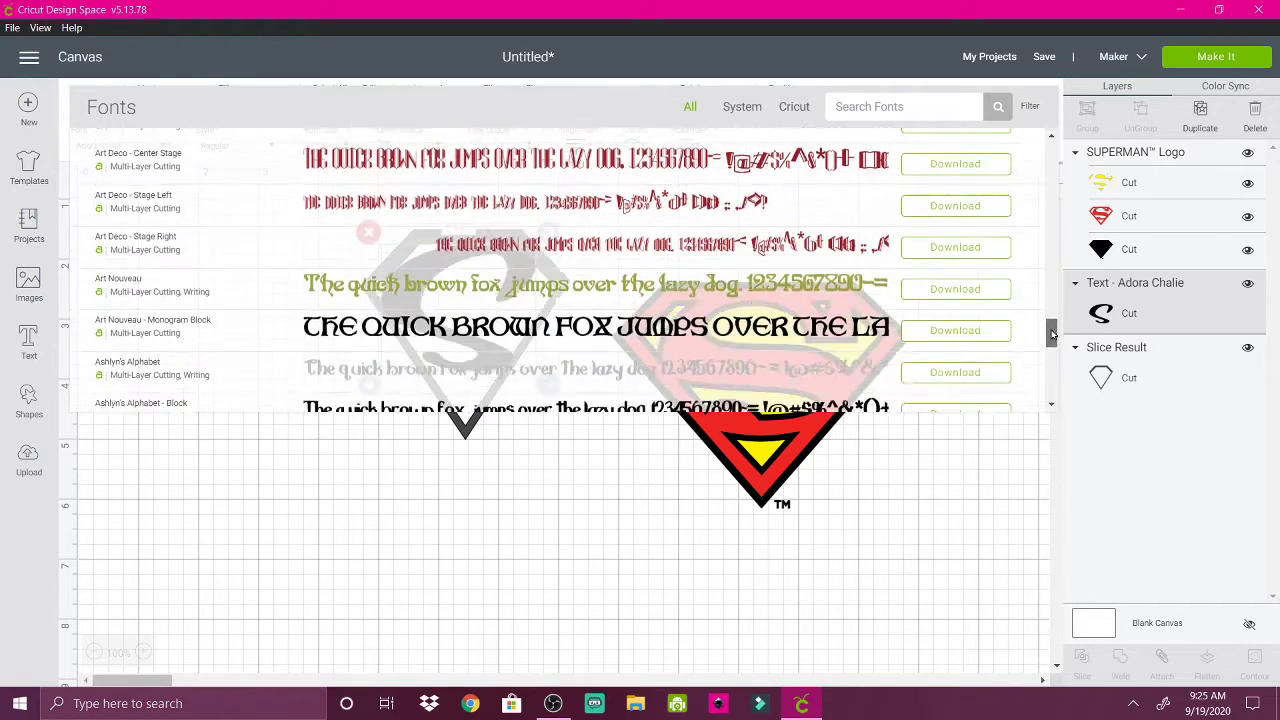
pyautogui.scroll(-3, 1052, 340)
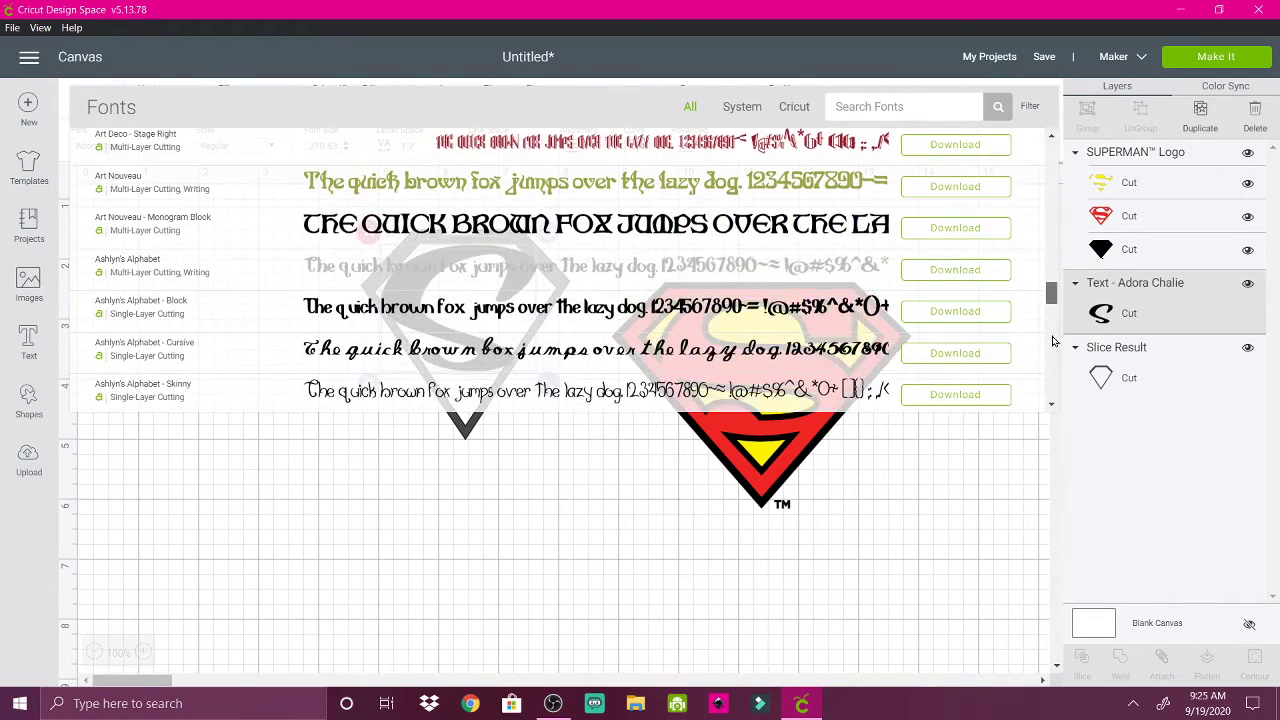
pyautogui.scroll(-3, 1053, 345)
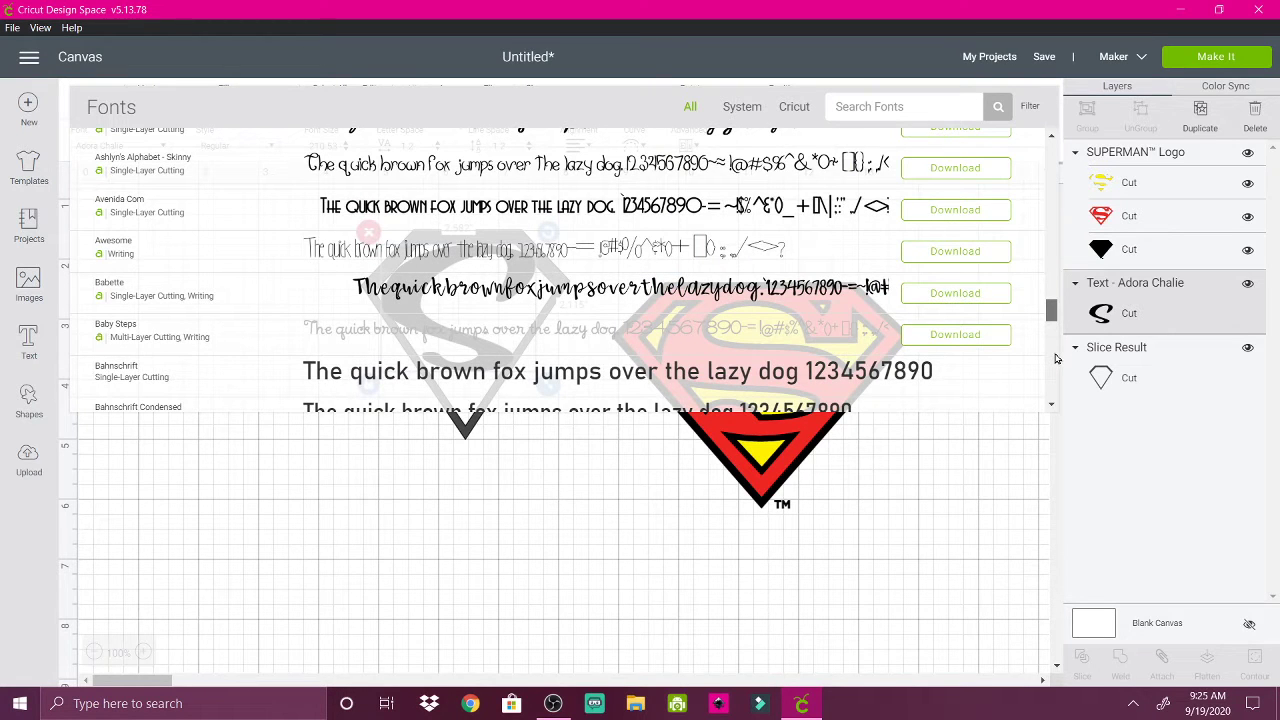
pyautogui.scroll(-3, 1055, 360)
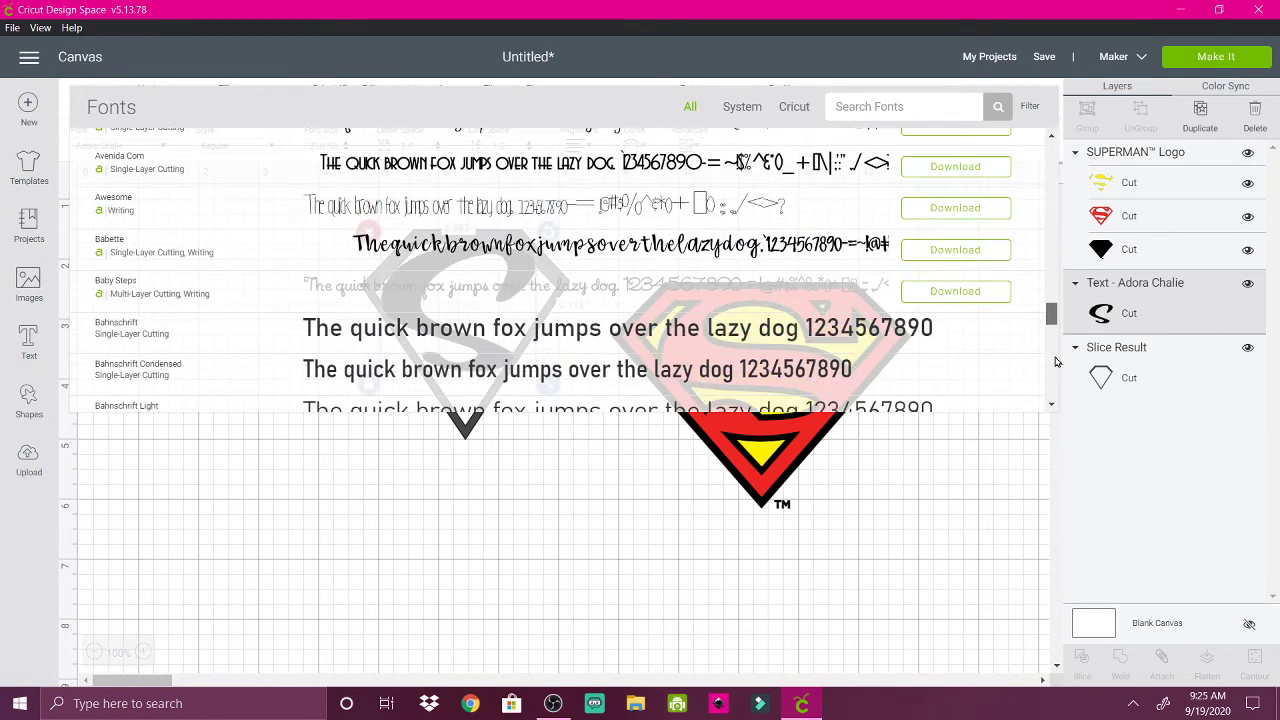
pyautogui.scroll(-6, 1055, 370)
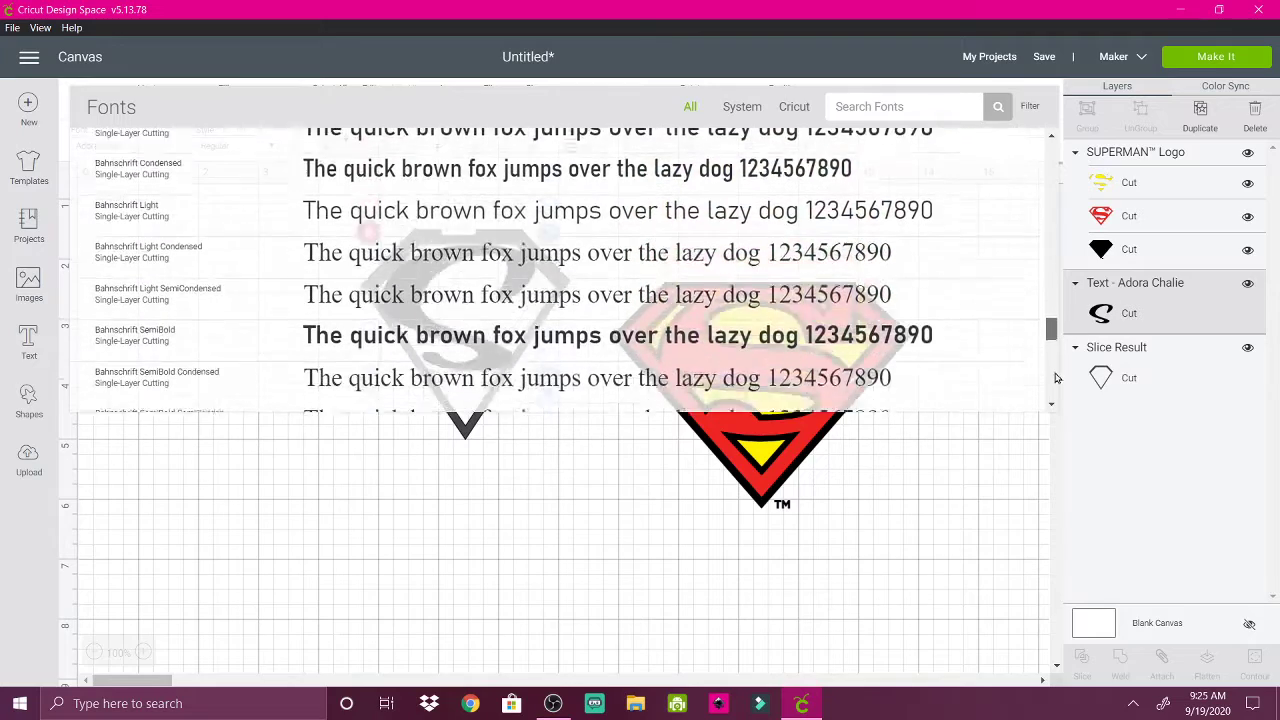
pyautogui.scroll(-3, 1055, 395)
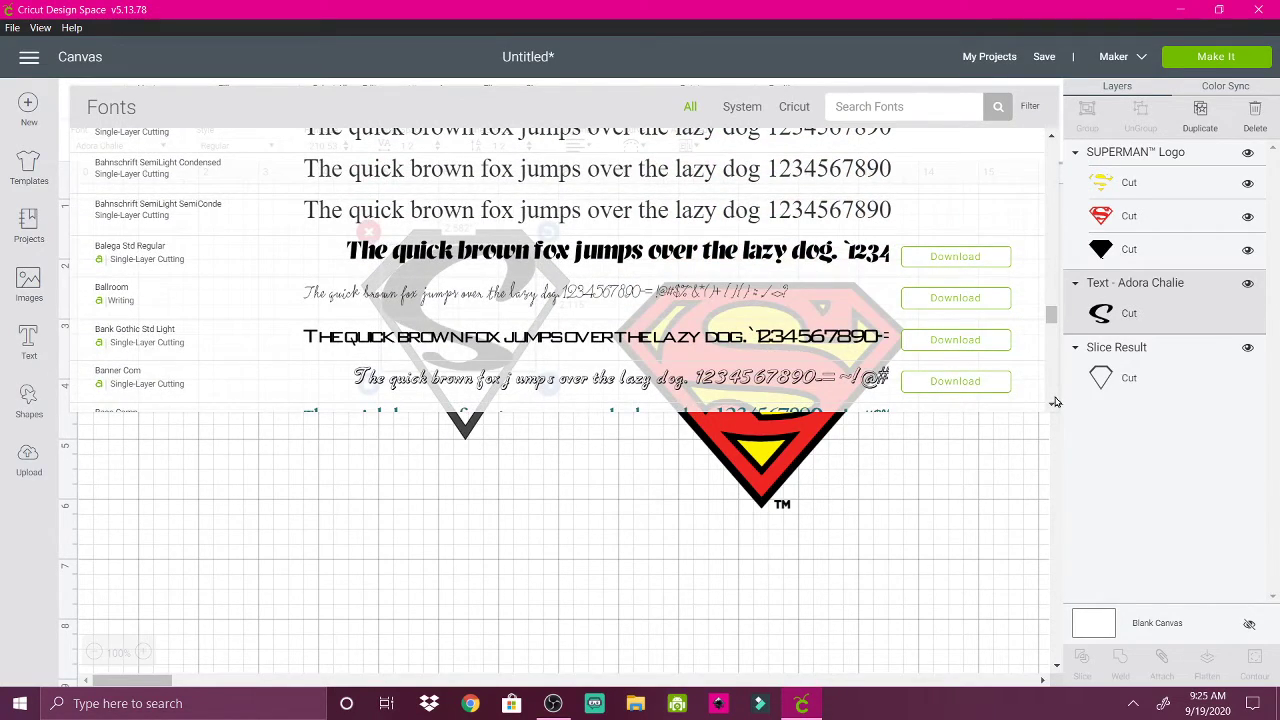
pyautogui.moveTo(1051, 316); pyautogui.dragTo(1050, 337)
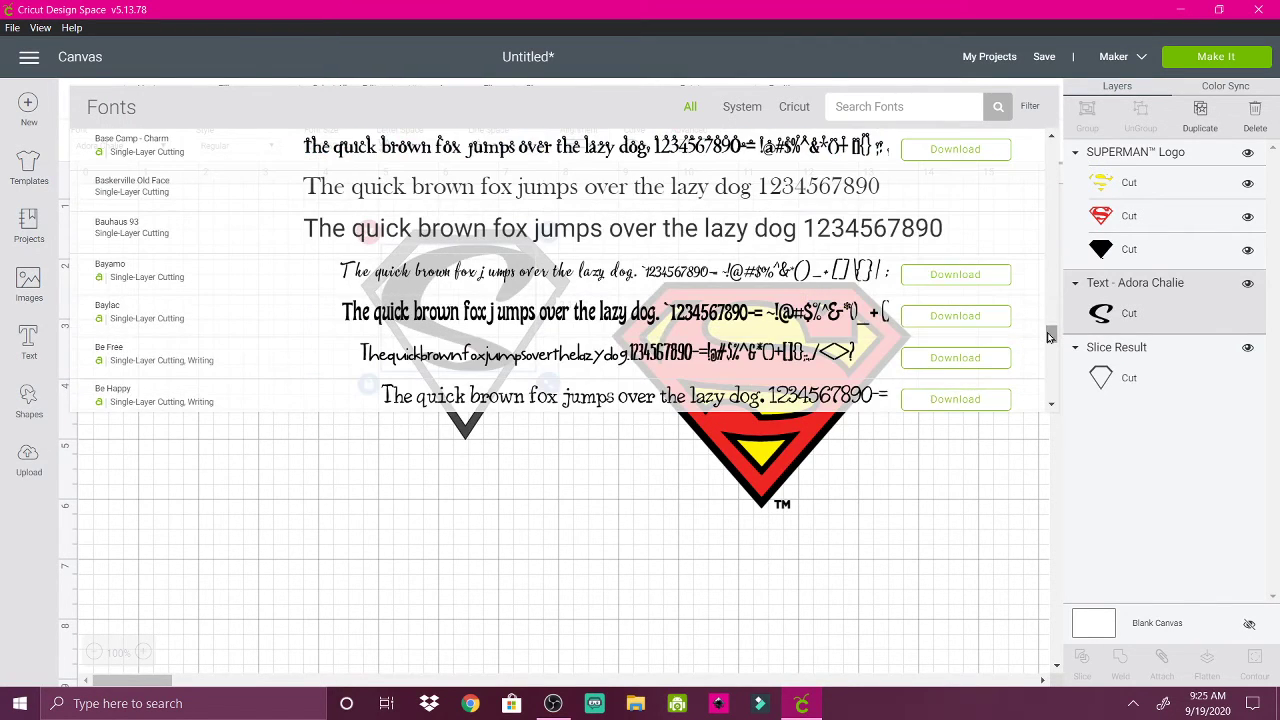
pyautogui.click(338, 316)
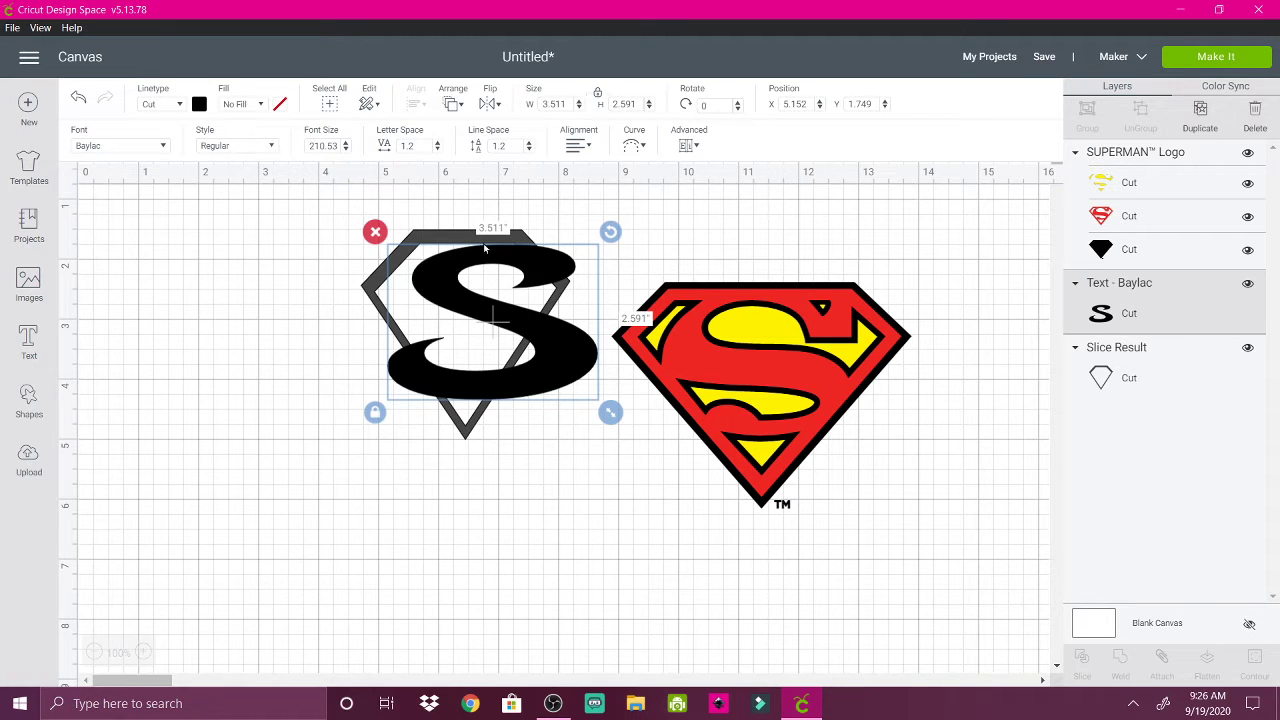
# - Move the Baylac S to the left of the diamond outline, duplicate it, and place the copy over the diamond
pyautogui.moveTo(440, 270); pyautogui.dragTo(218, 335)
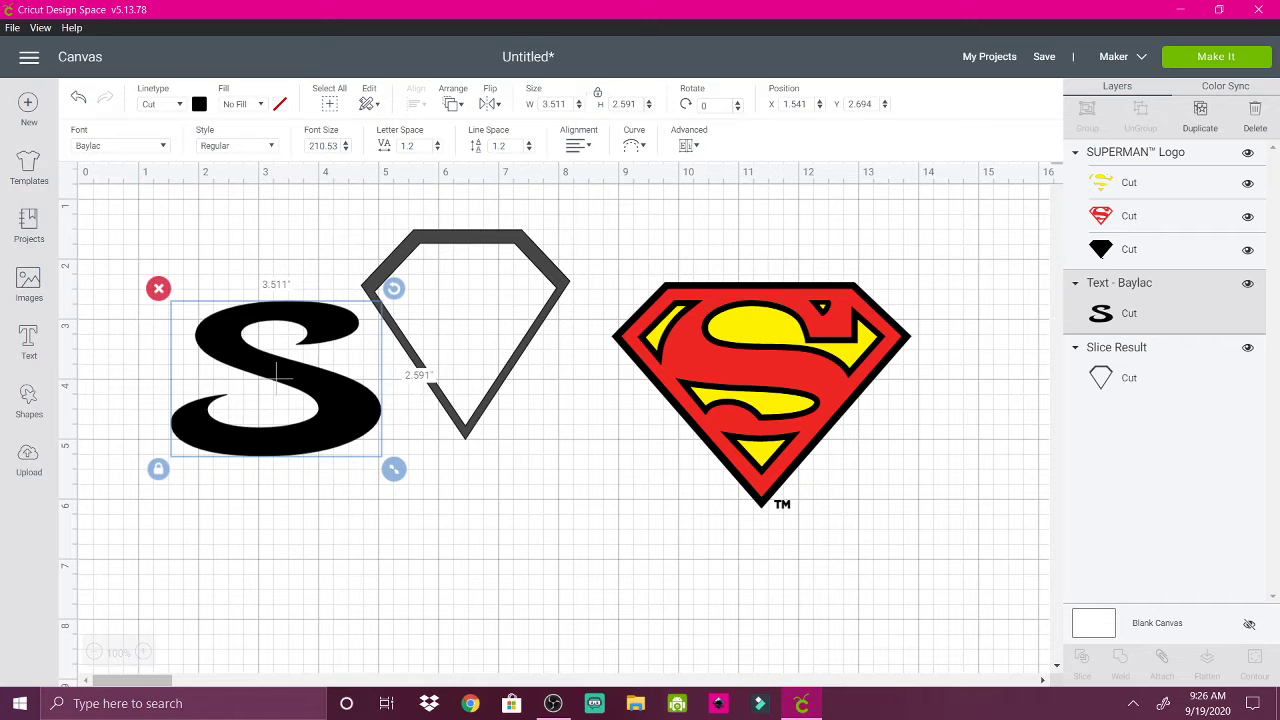
pyautogui.click(1200, 110)
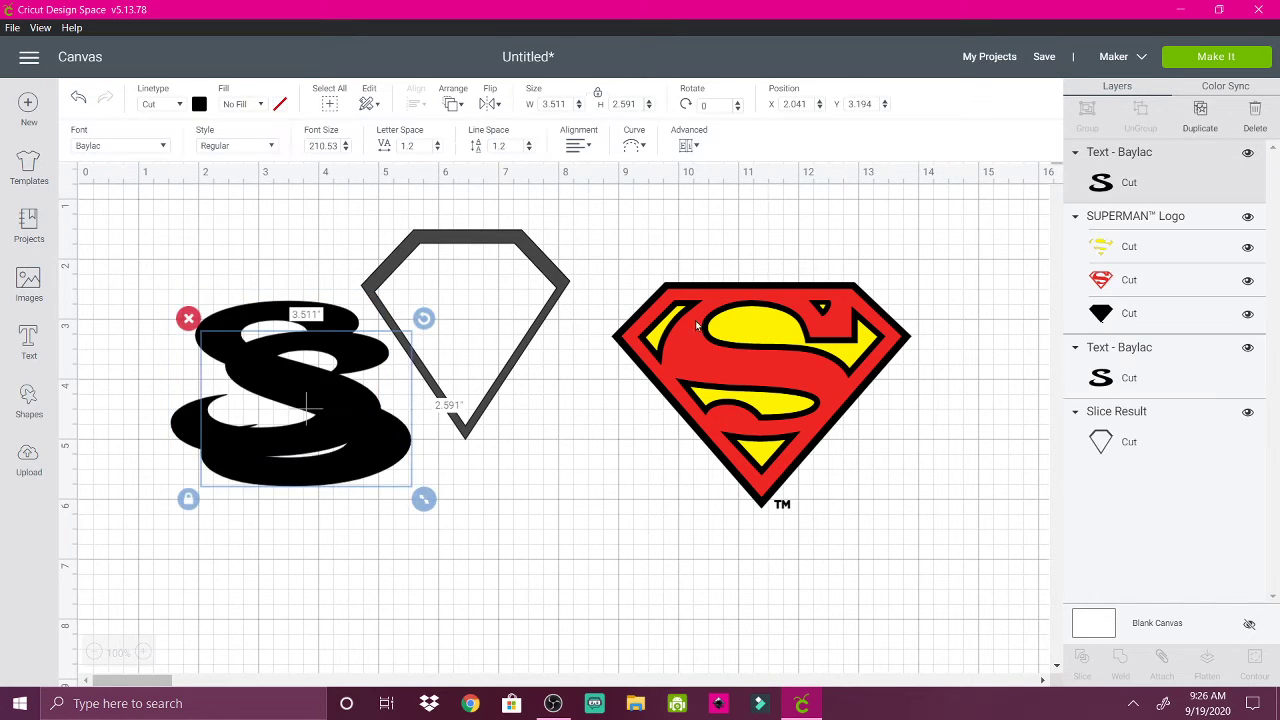
pyautogui.moveTo(305, 387); pyautogui.dragTo(480, 322)
# - Shrink the original S to the left of the diamond to about 2.62 × 1.88 in. and relock its proportions
pyautogui.click(242, 445)
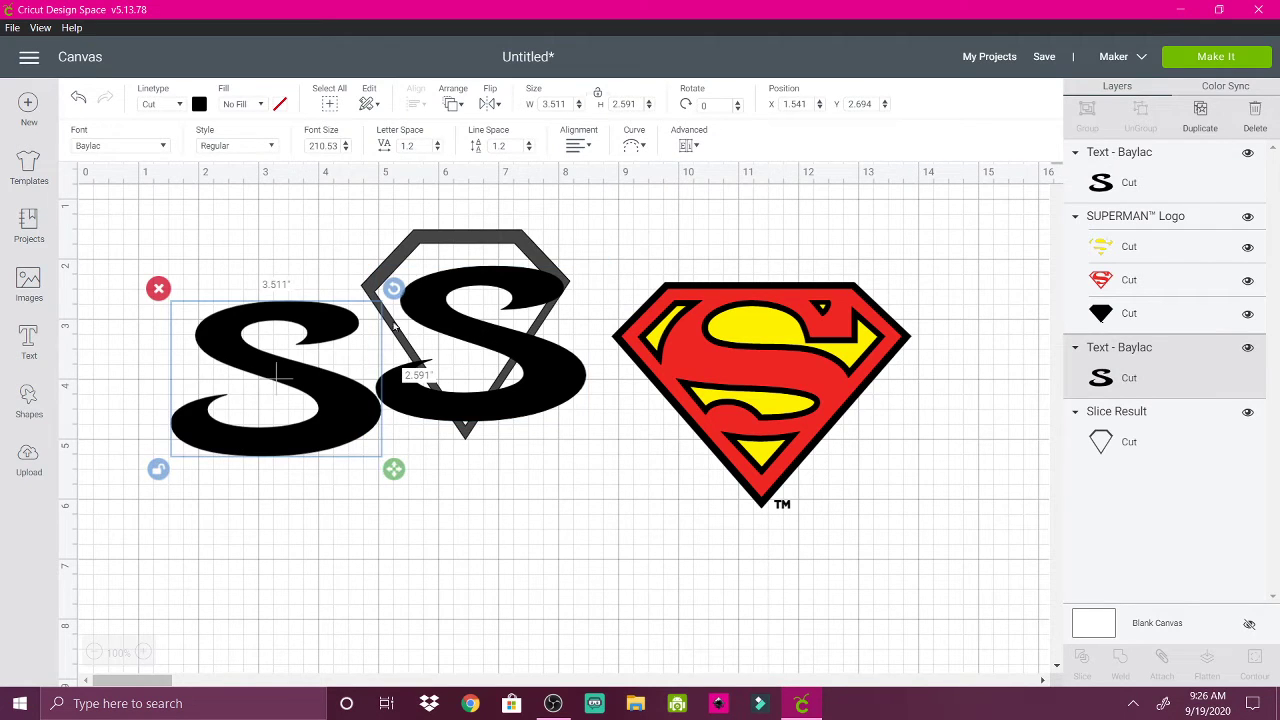
pyautogui.moveTo(391, 458); pyautogui.dragTo(339, 427)
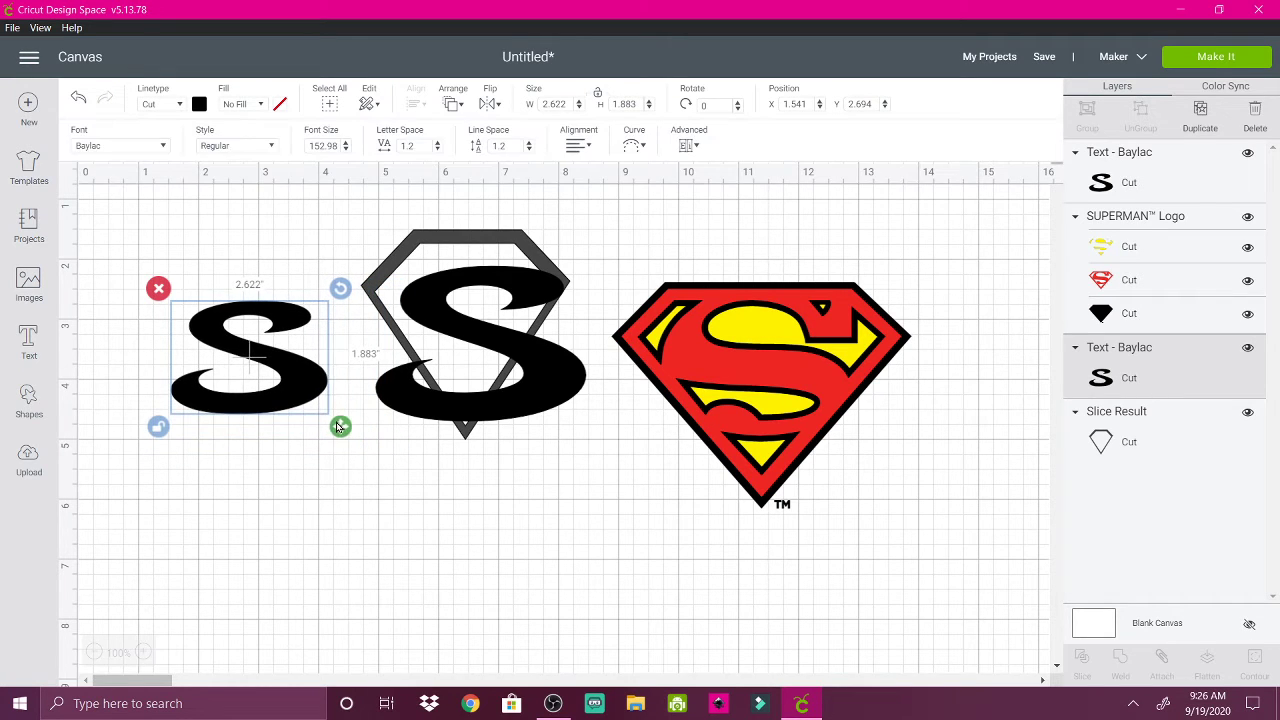
pyautogui.click(157, 430)
# - Change the font of the duplicate S over the diamond to Be Happy
pyautogui.click(458, 328)
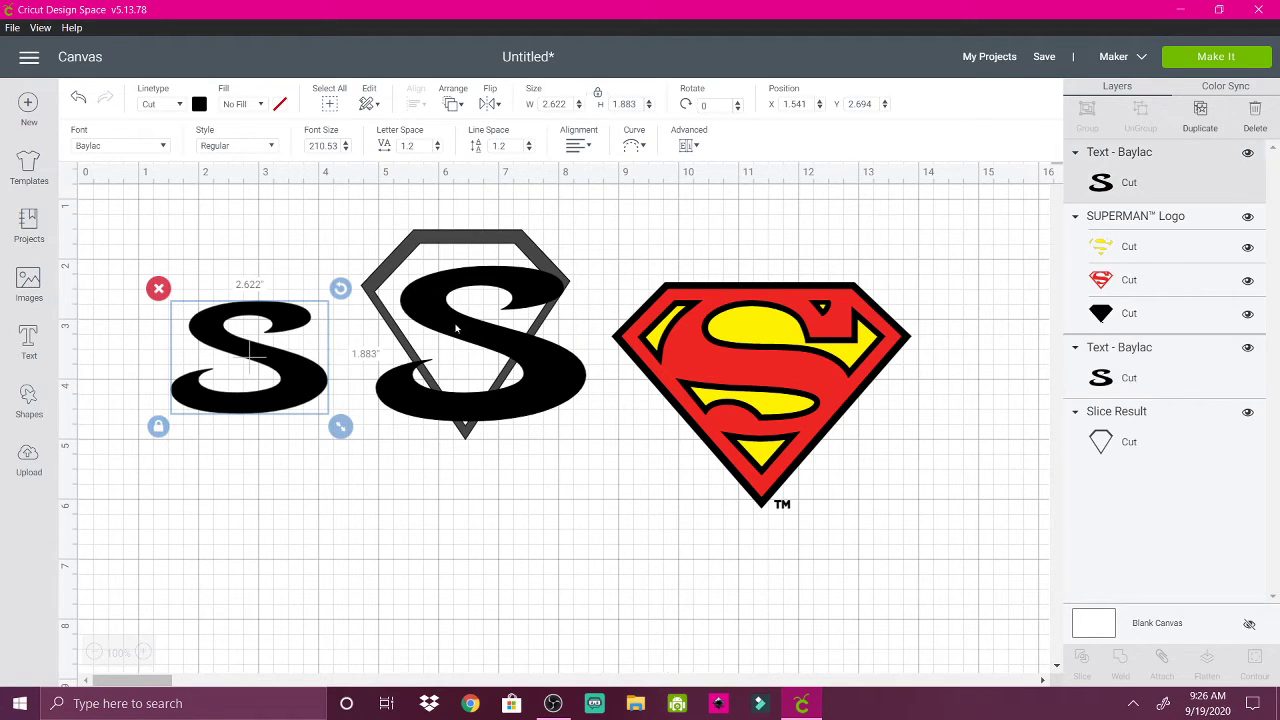
pyautogui.click(164, 150)
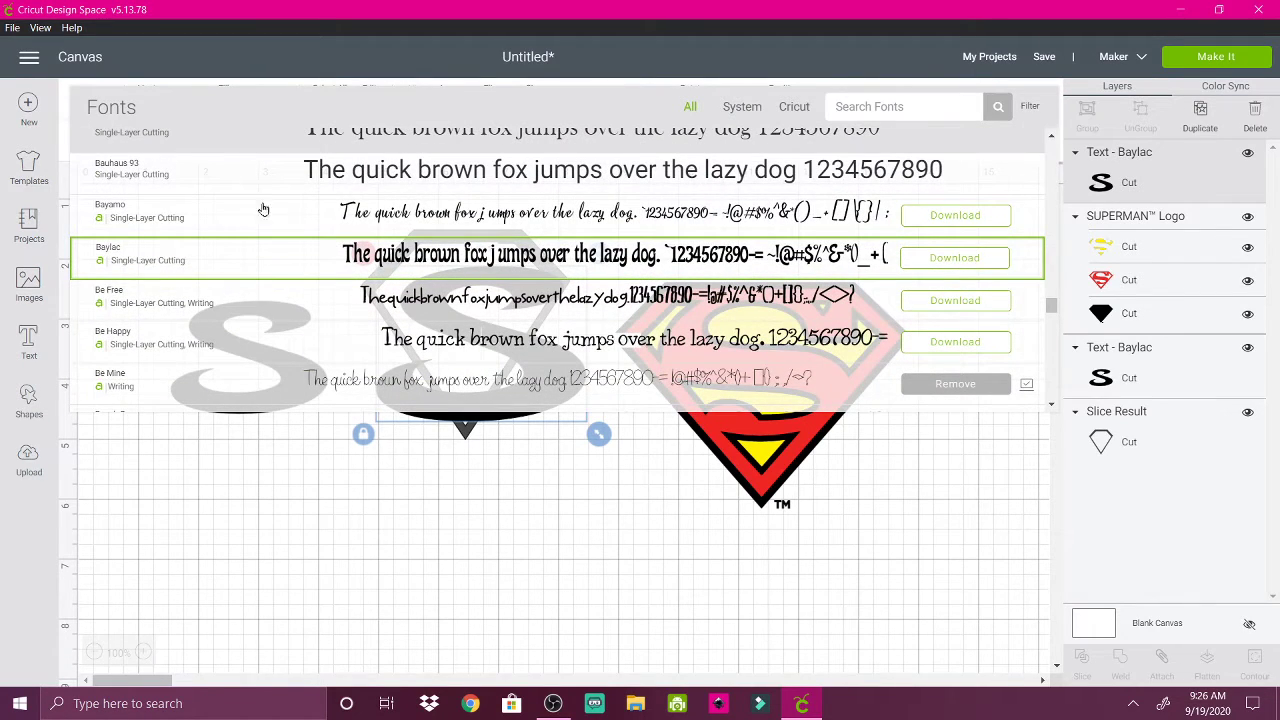
pyautogui.click(370, 340)
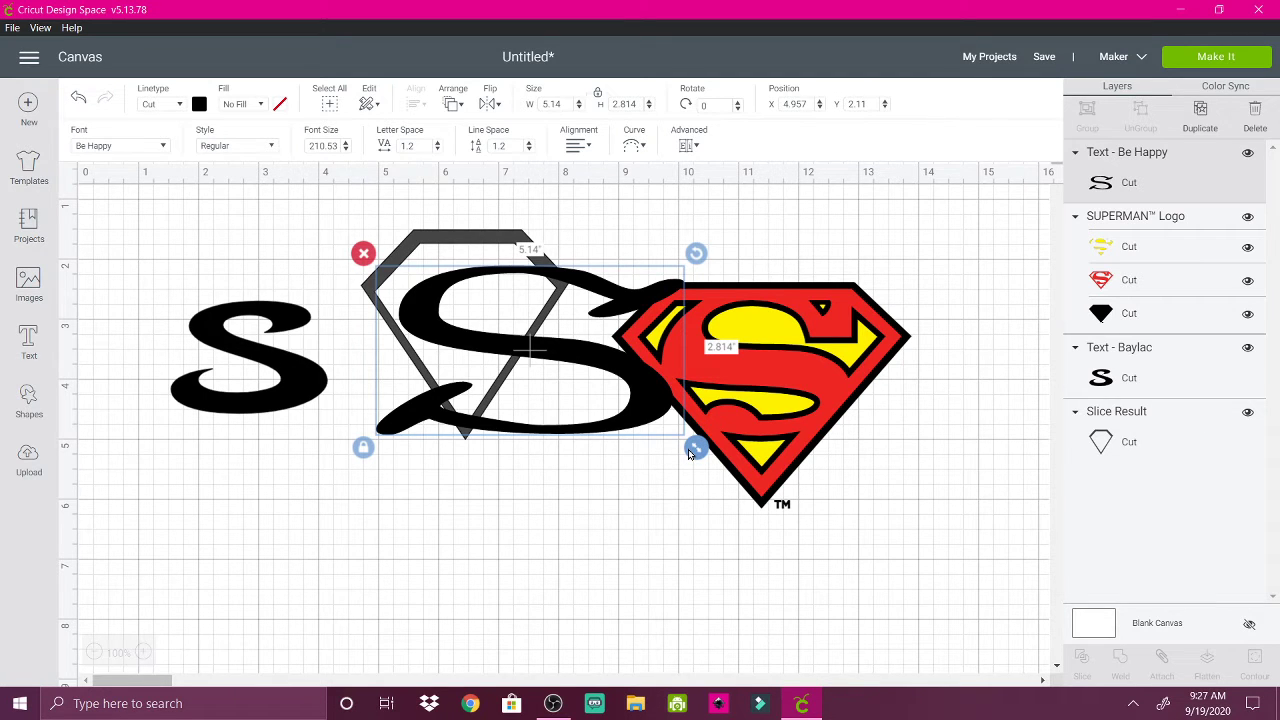
# - Shrink the Be Happy S, unlock its proportions, and reshape it to about 1.72 × 1.94 in
pyautogui.moveTo(690, 452); pyautogui.dragTo(537, 405)
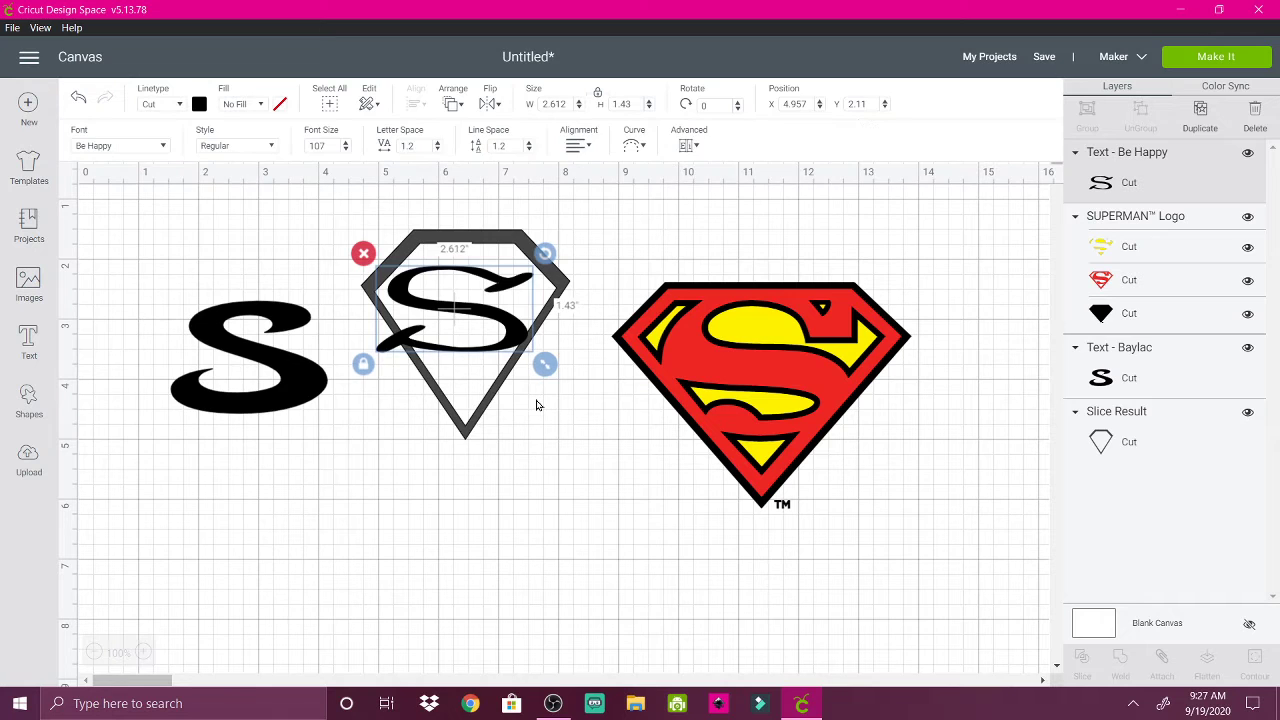
pyautogui.click(363, 364)
pyautogui.moveTo(547, 366); pyautogui.dragTo(493, 395)
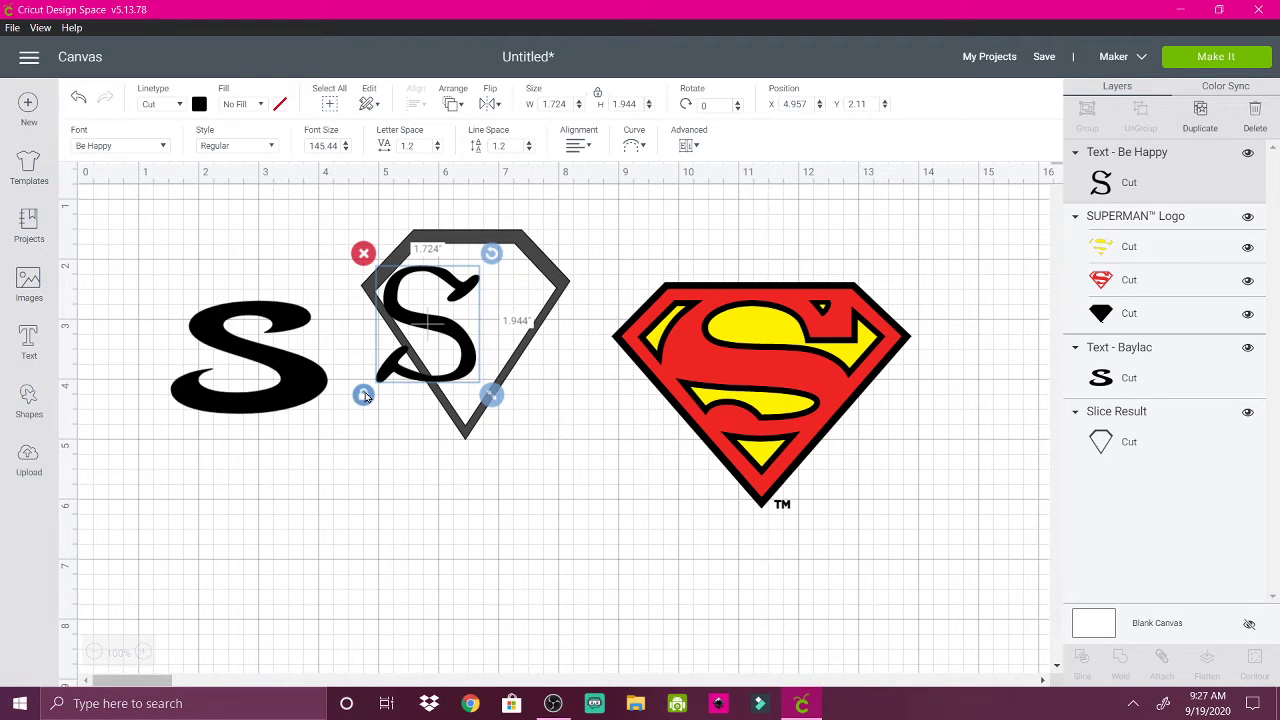
# - Browse the font list for a style closer to the SUPERMAN Logo than the Be Happy S
pyautogui.click(164, 147)
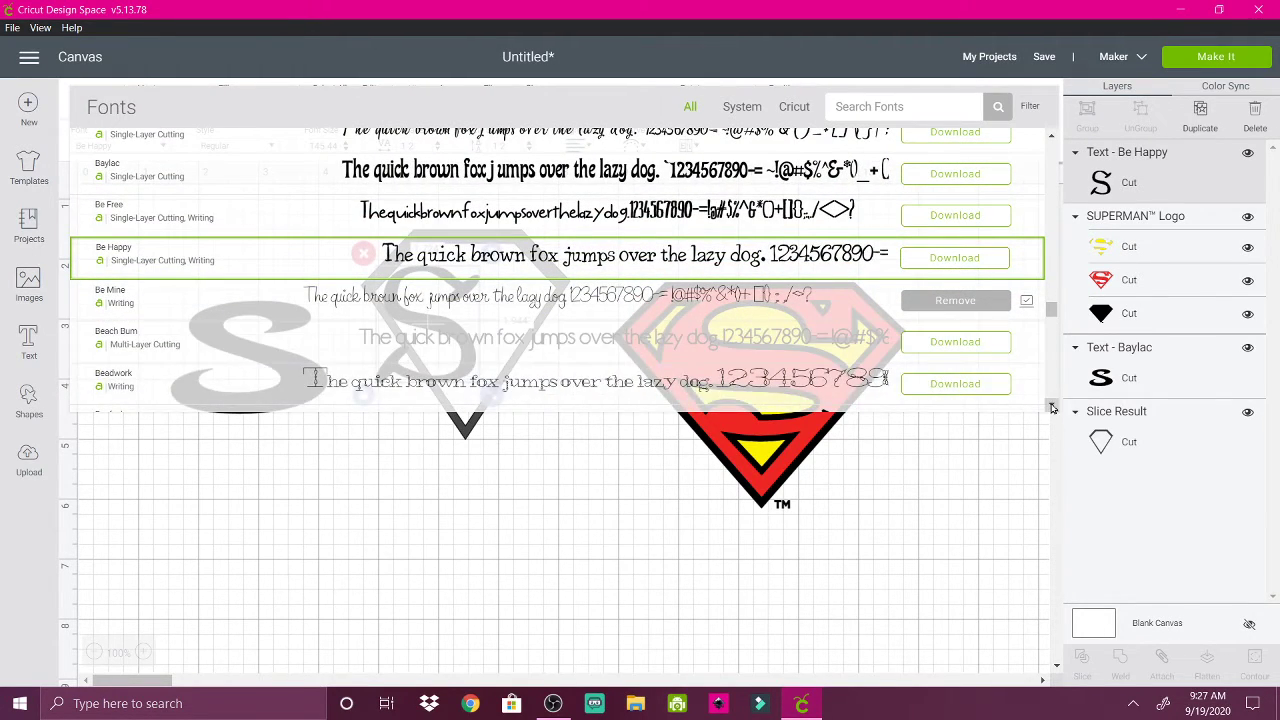
pyautogui.moveTo(1052, 407); pyautogui.dragTo(1052, 407)
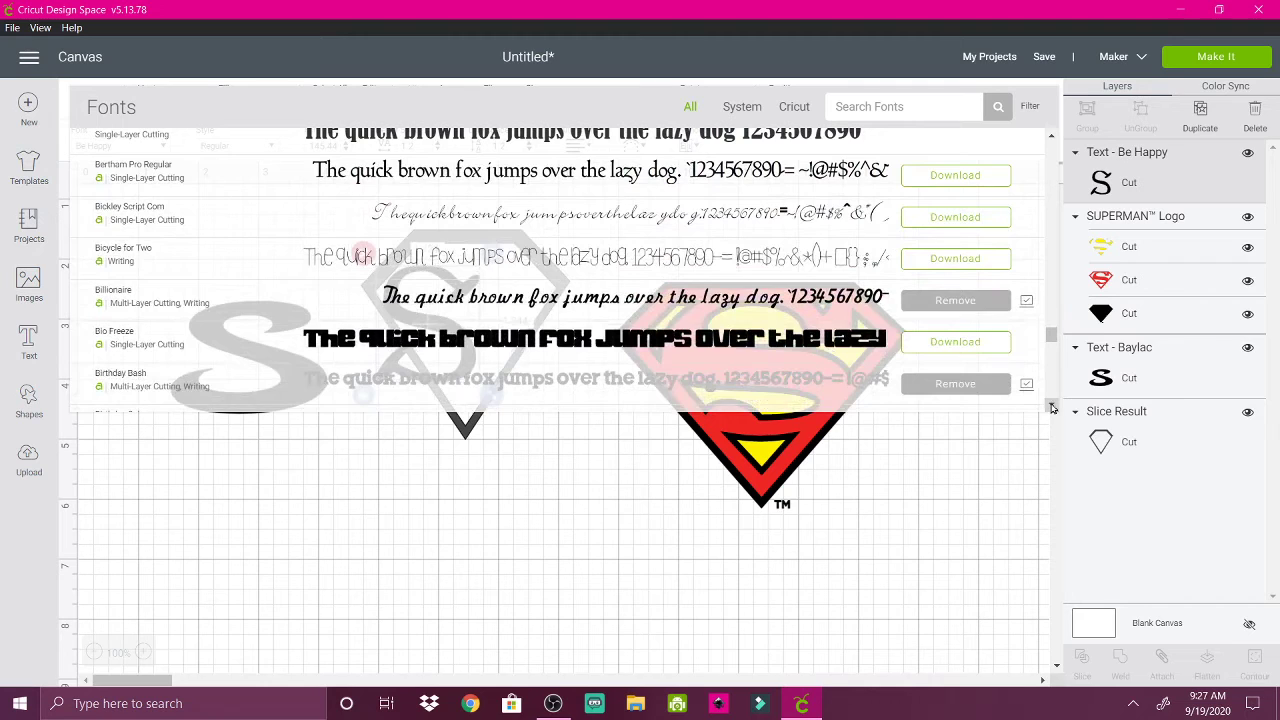
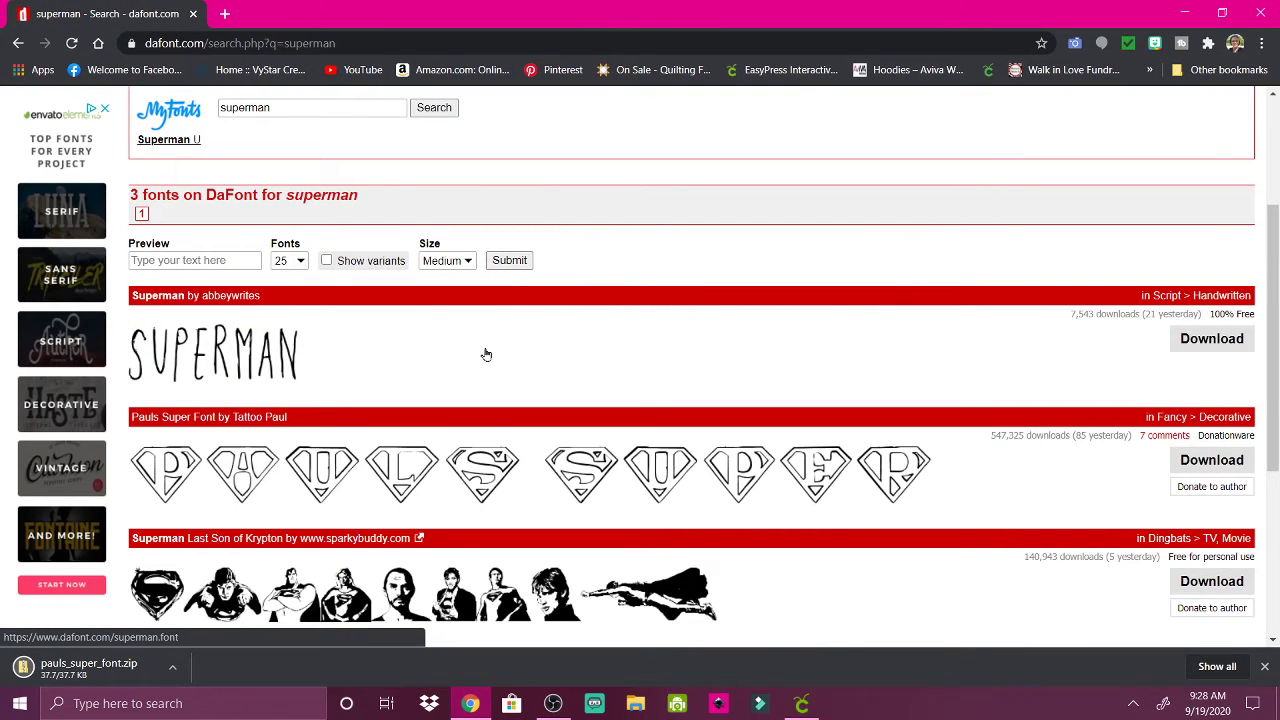
# - Open the downloaded pauls_super_font.zip and extract it into the pauls_super_font folder in Downloads
pyautogui.click(93, 668)
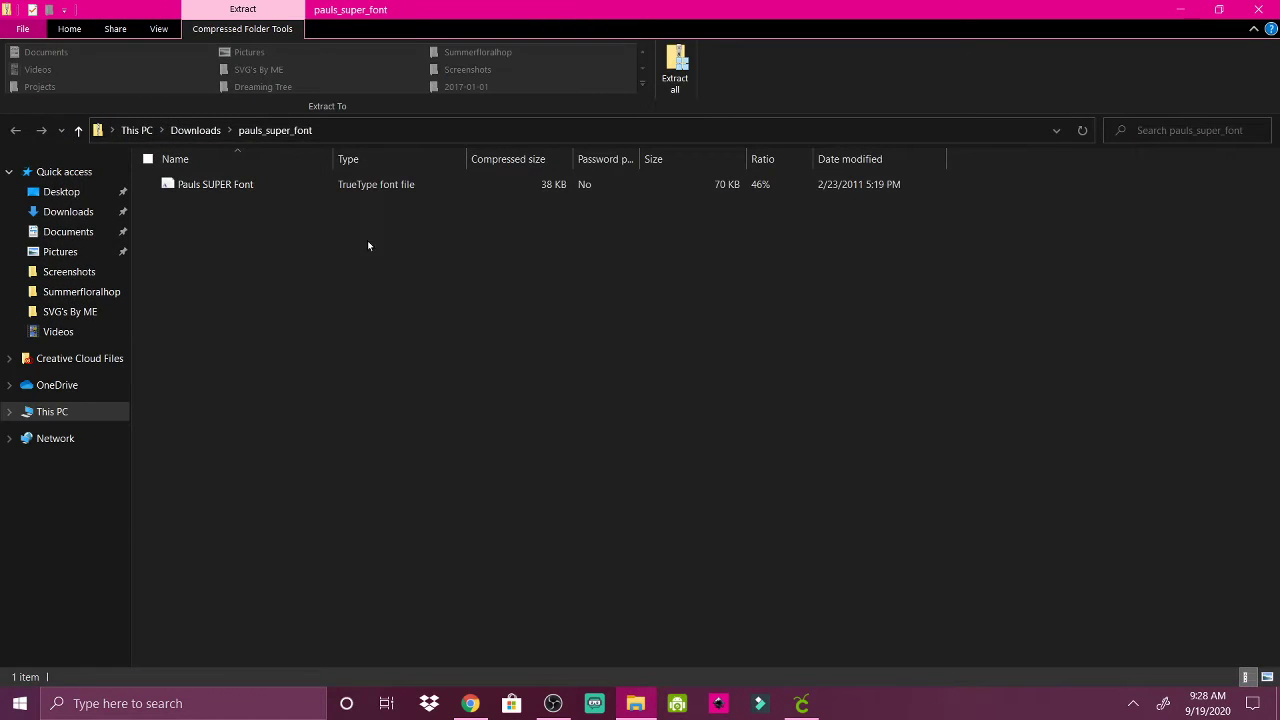
pyautogui.click(190, 132)
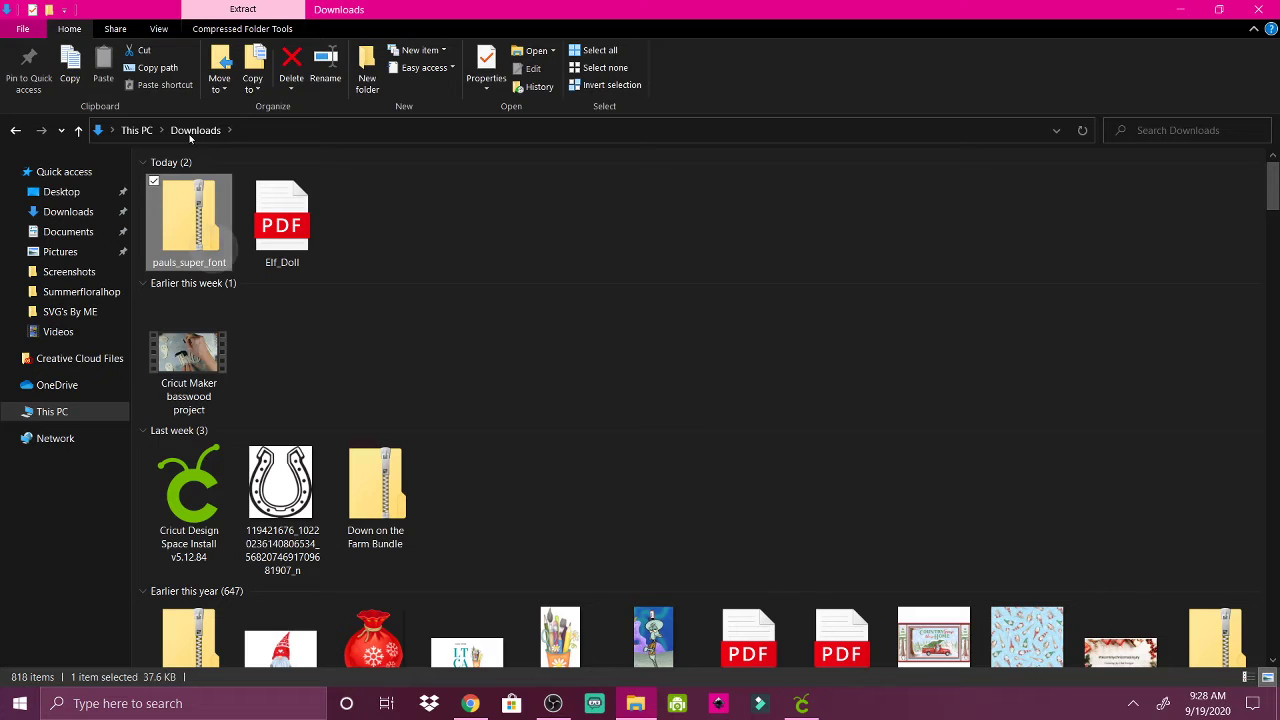
pyautogui.rightClick(218, 252)
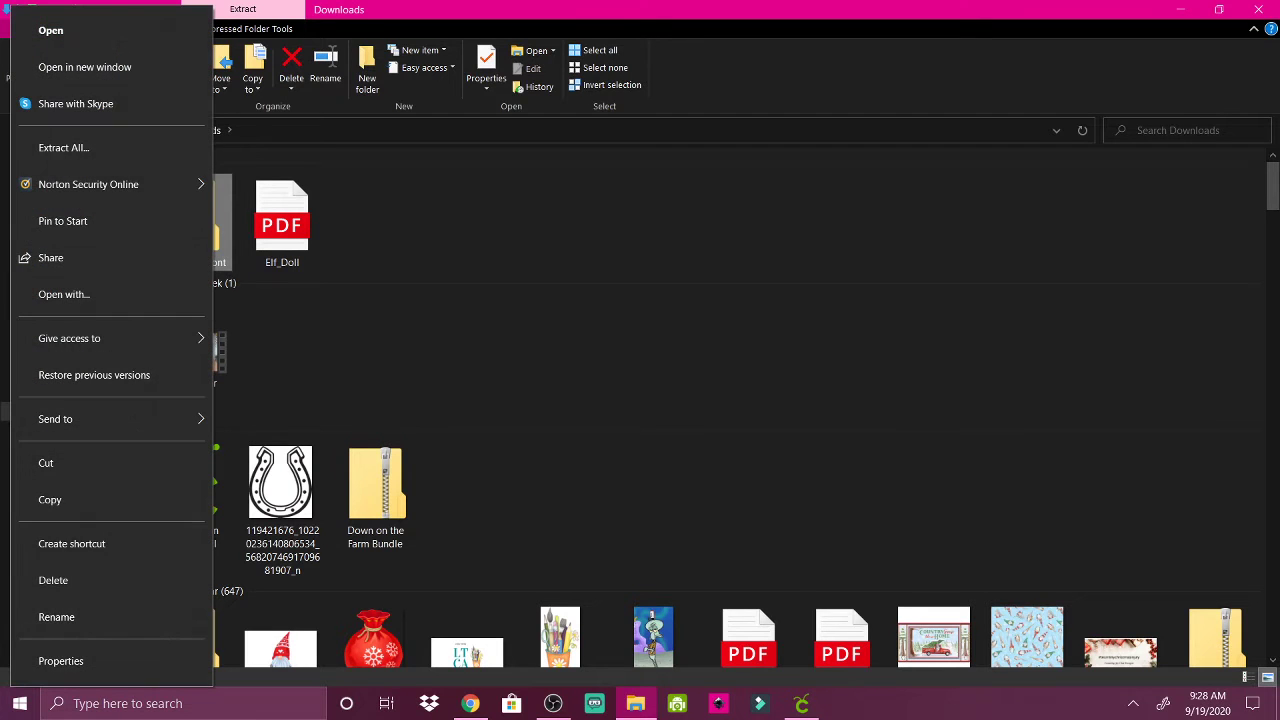
pyautogui.click(64, 147)
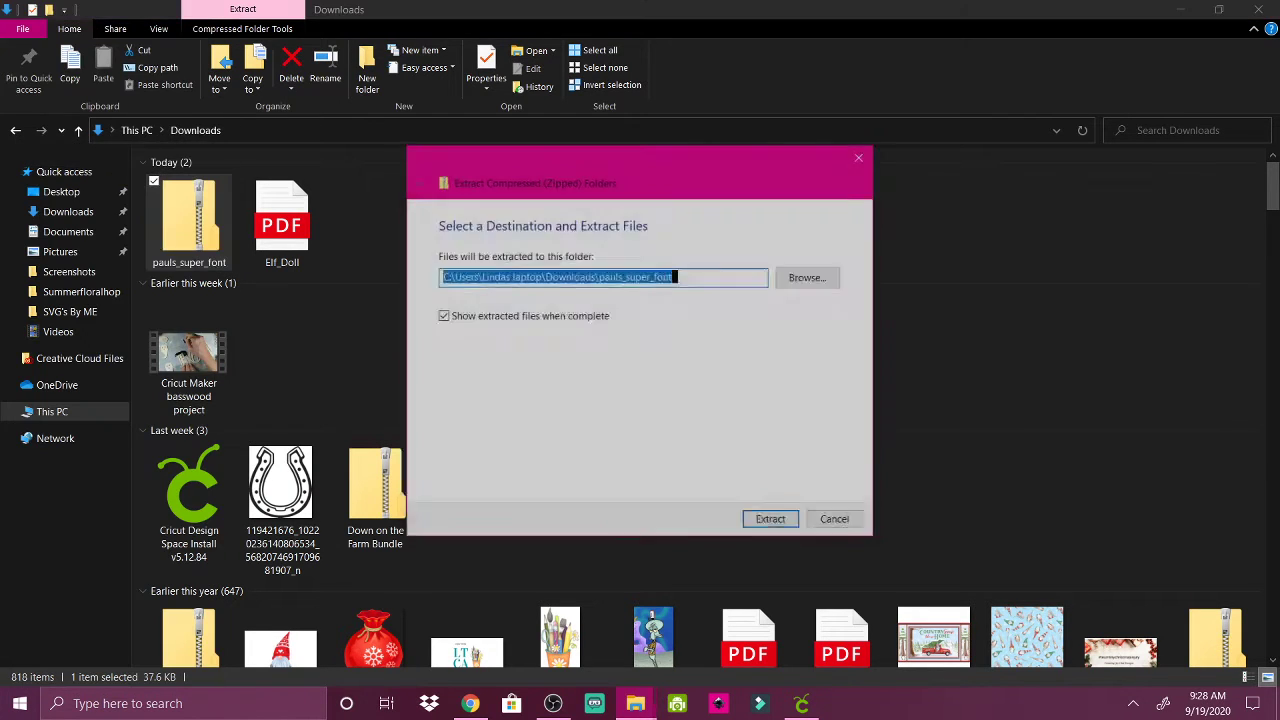
pyautogui.click(760, 524)
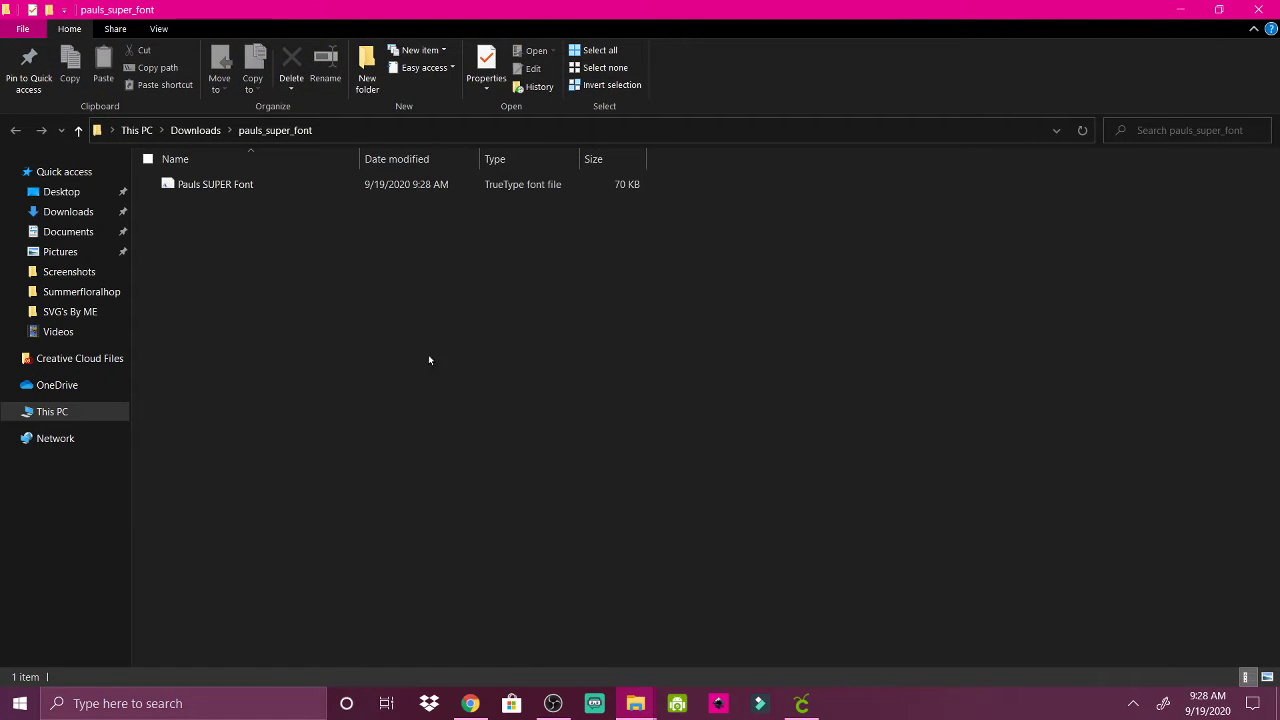
# - Install the extracted Pauls SUPER Font file and close both File Explorer windows
pyautogui.click(217, 193)
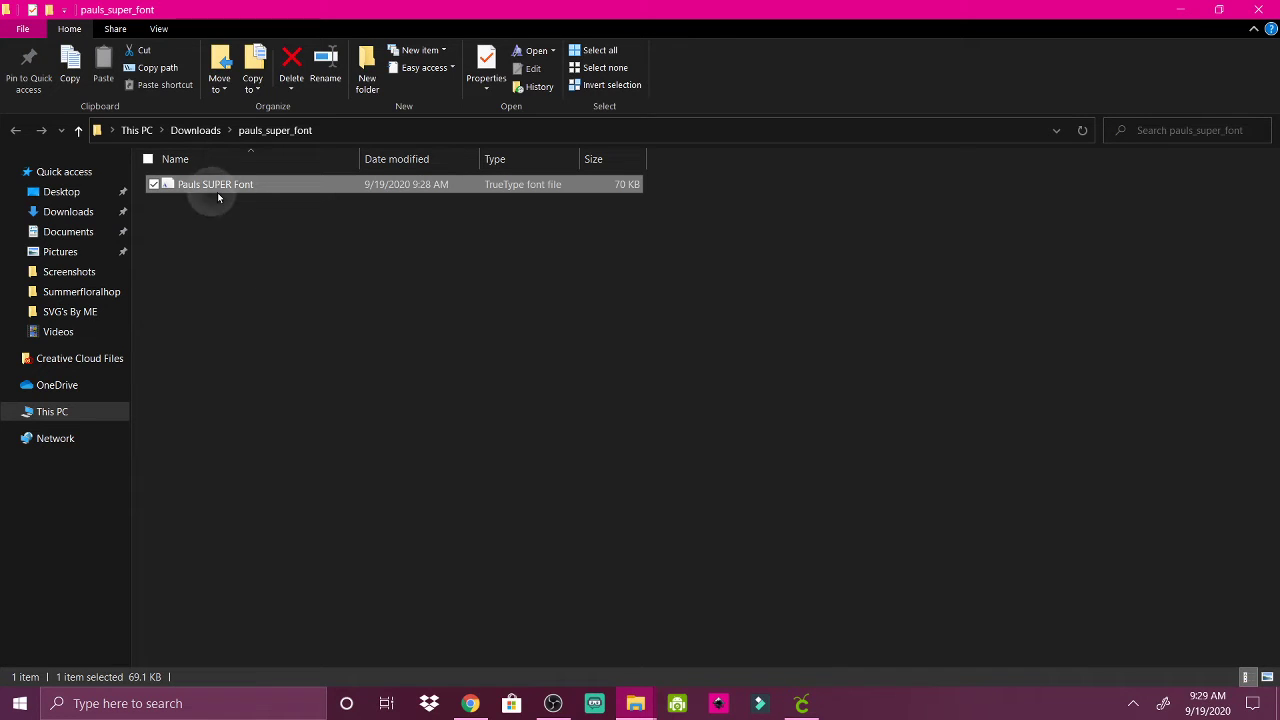
pyautogui.rightClick(217, 192)
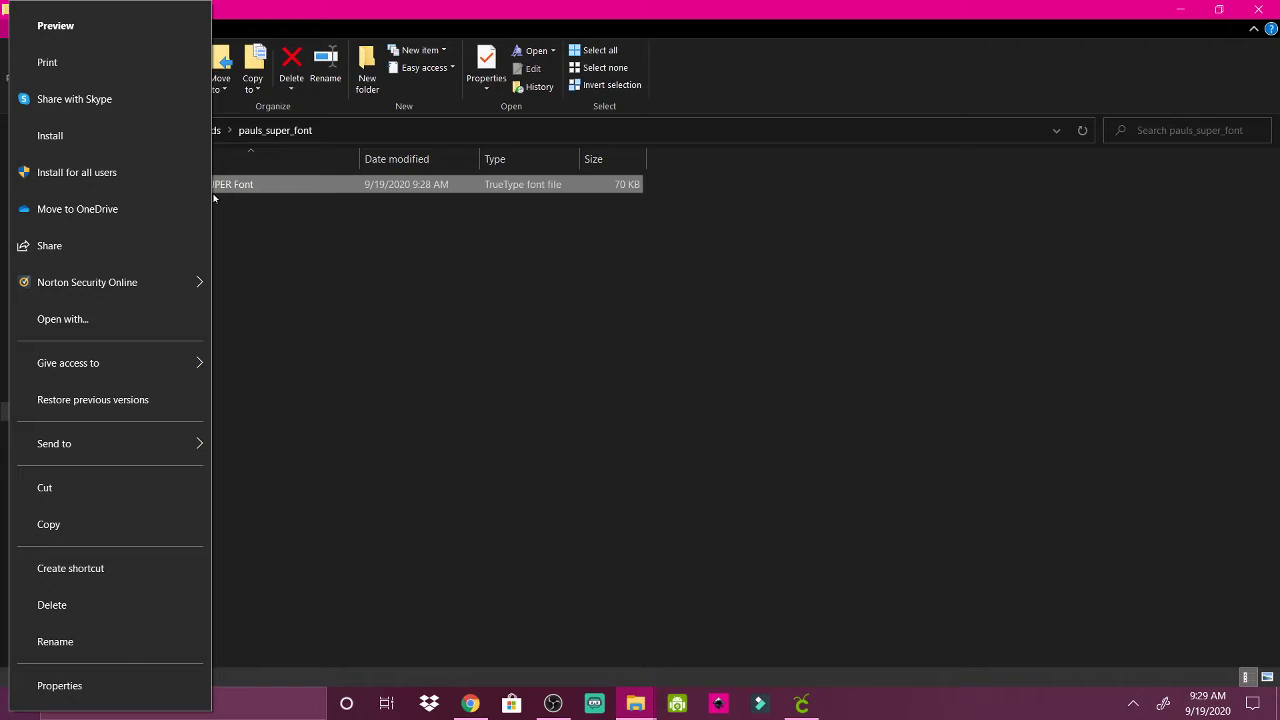
pyautogui.click(56, 137)
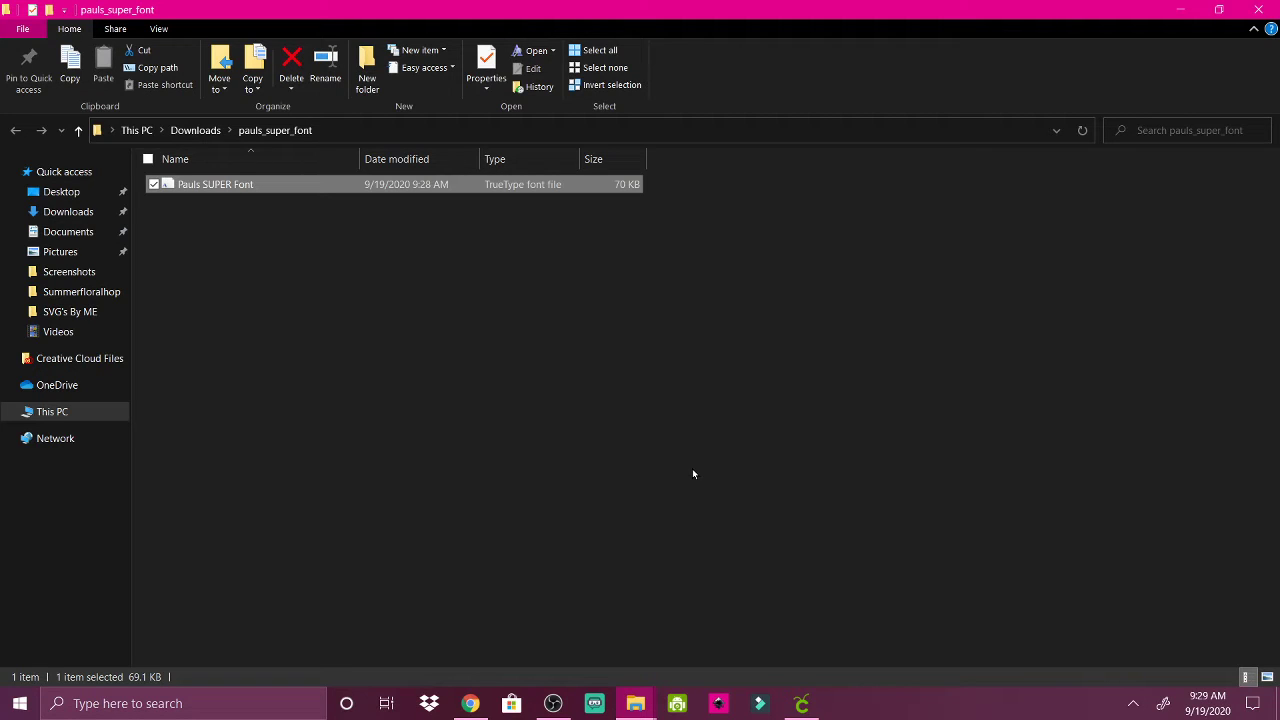
pyautogui.click(1257, 12)
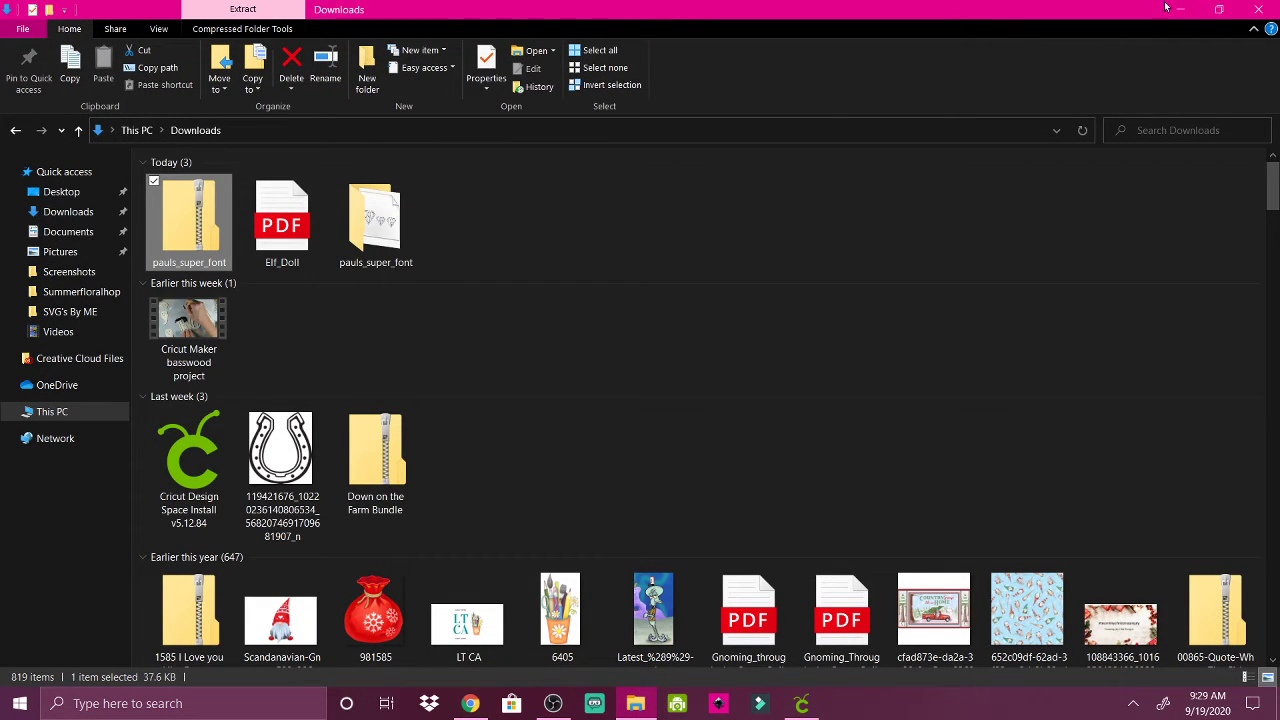
pyautogui.click(1260, 10)
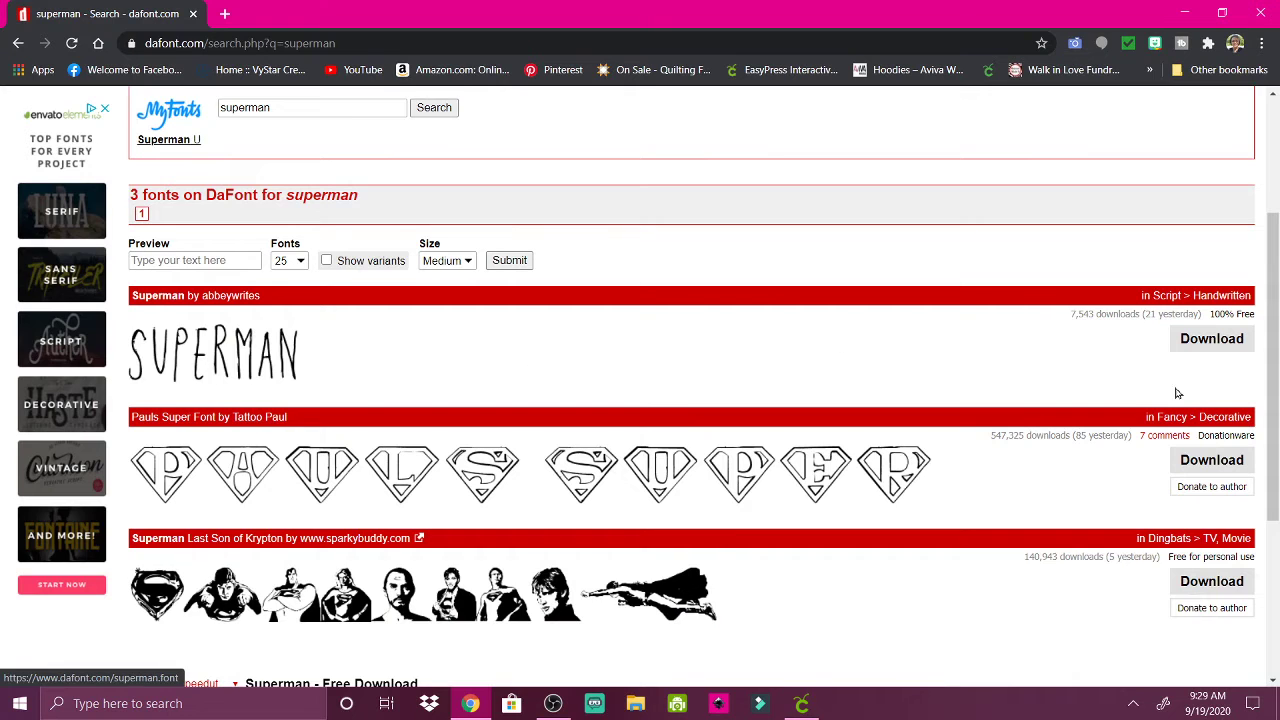
# - Look through DaFont's superman results and the advertised Envato Elements font collection
pyautogui.moveTo(1271, 368); pyautogui.dragTo(1276, 528)
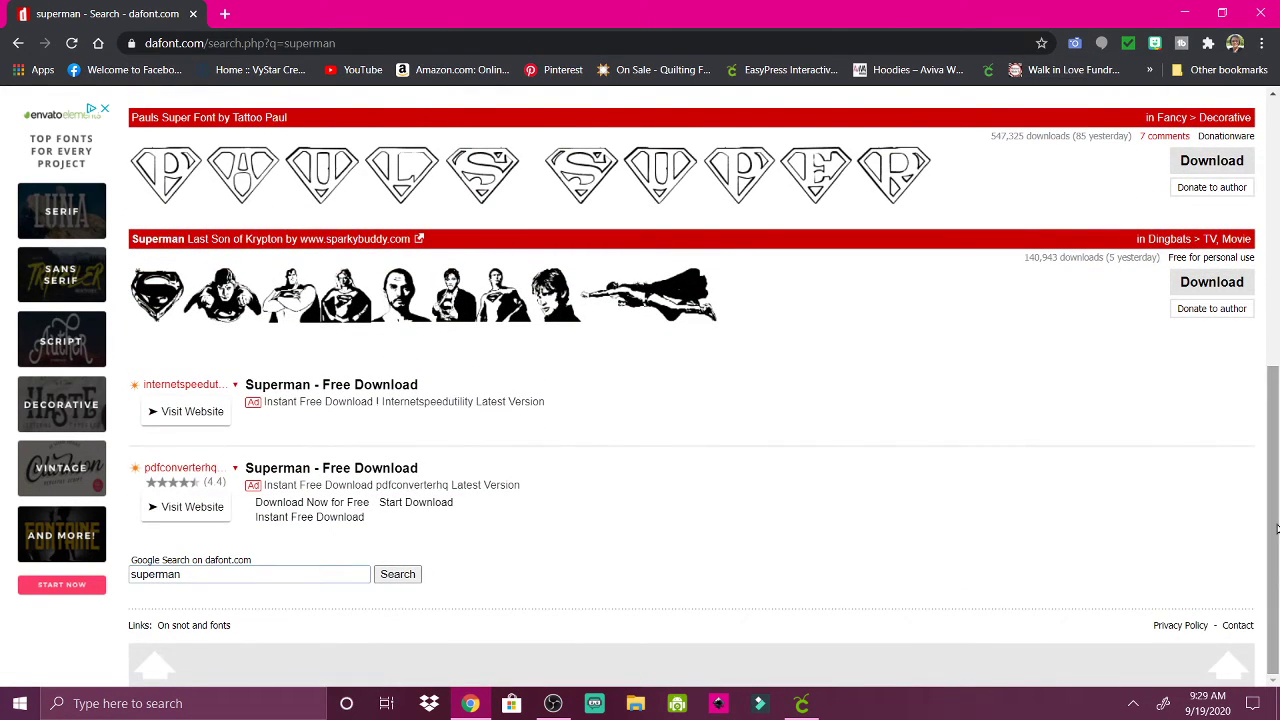
pyautogui.moveTo(1275, 476); pyautogui.dragTo(1277, 250)
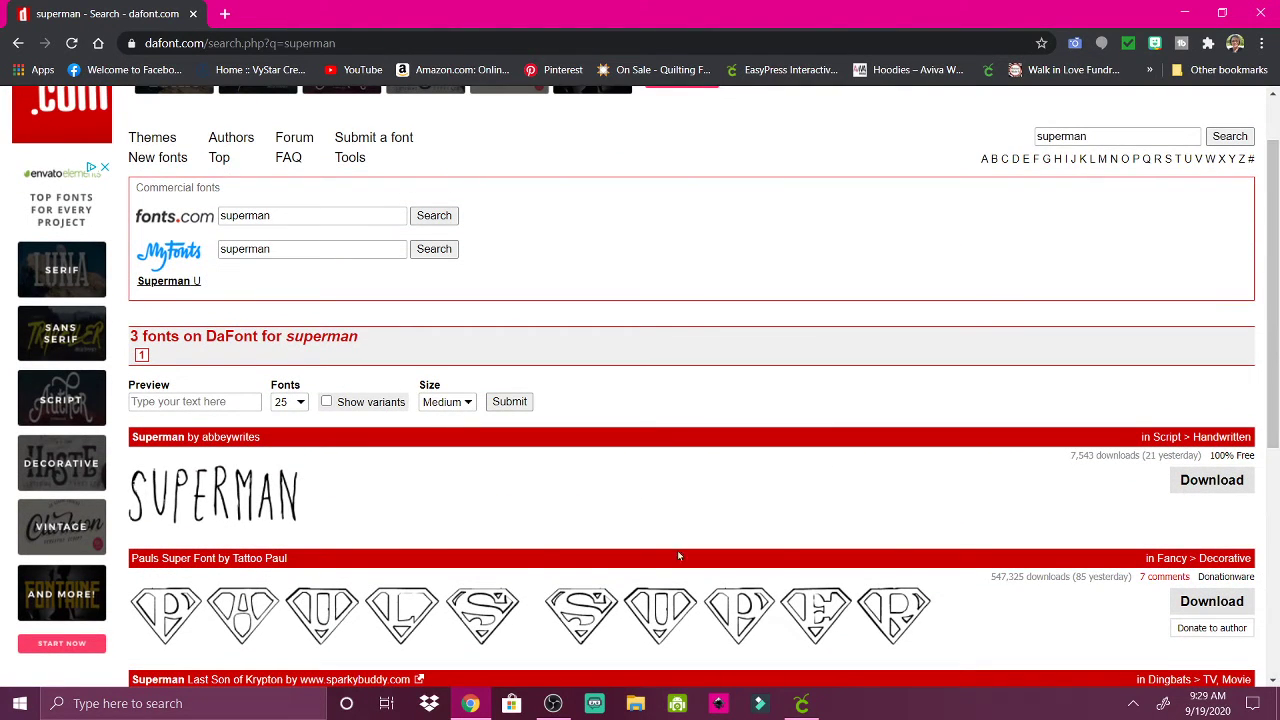
pyautogui.click(69, 404)
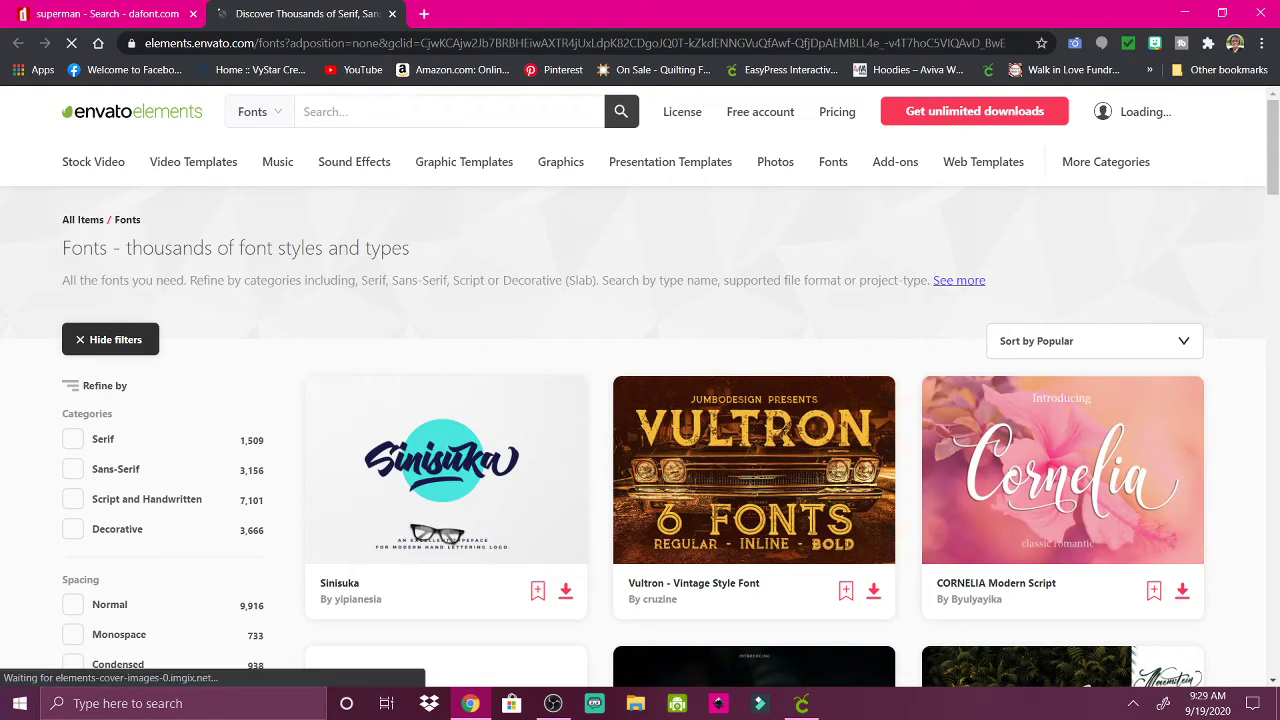
pyautogui.moveTo(1273, 185); pyautogui.dragTo(1273, 241)
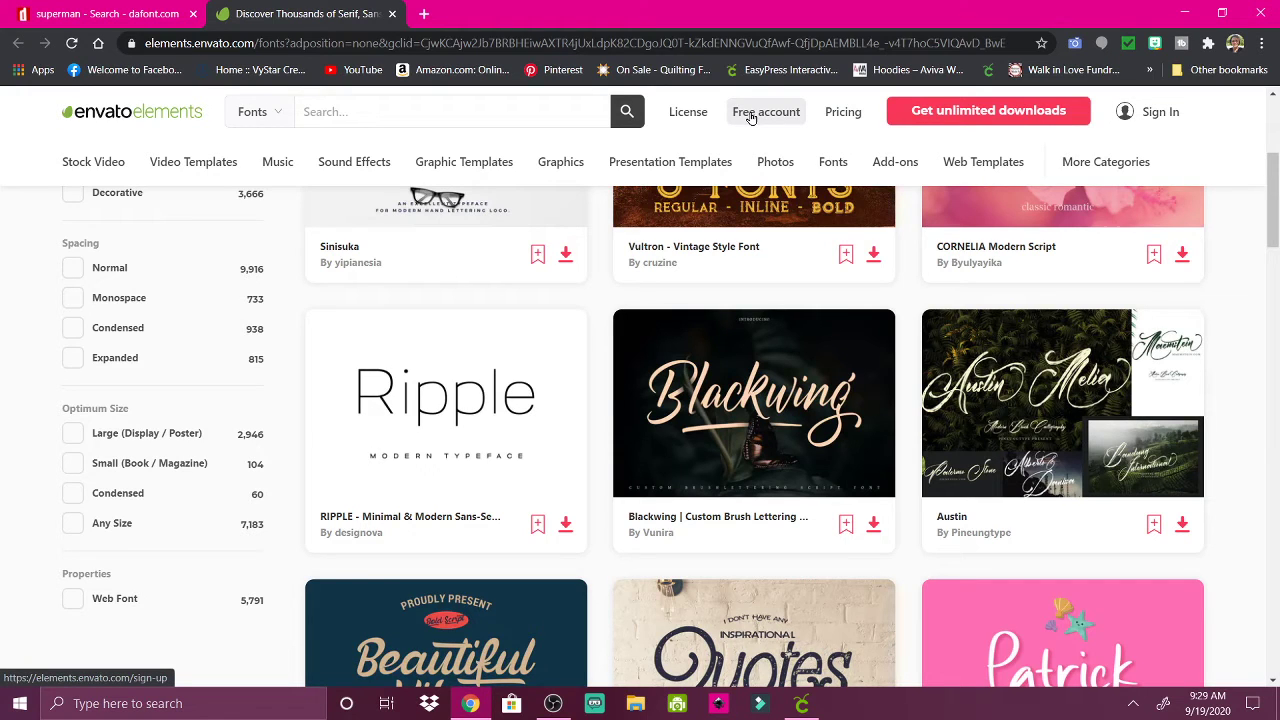
pyautogui.click(390, 16)
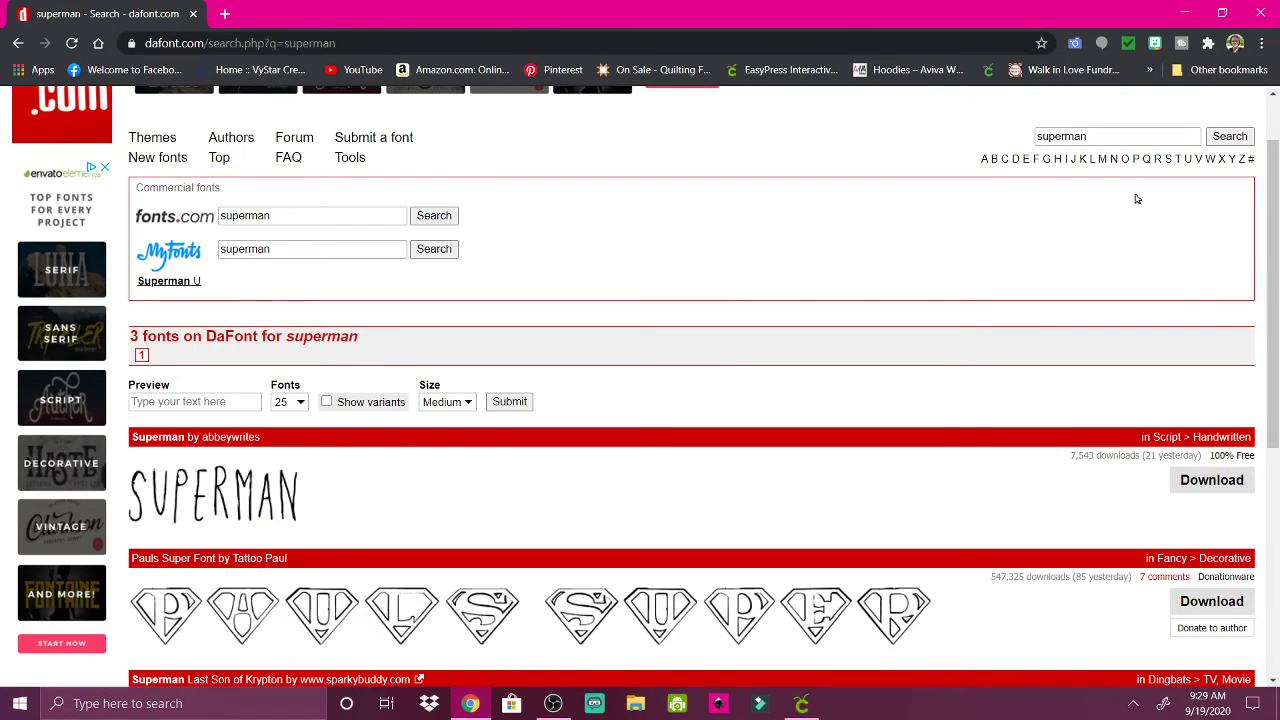
pyautogui.moveTo(1274, 176); pyautogui.dragTo(1268, 149)
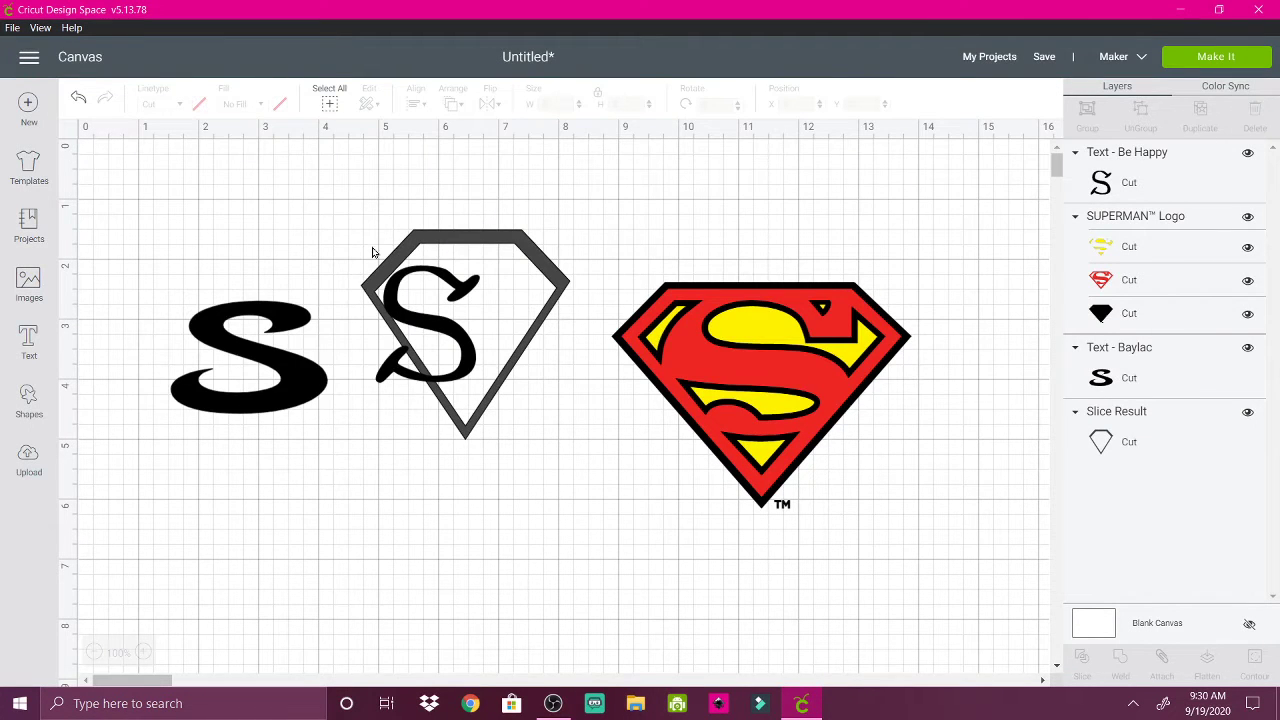
# - Change the font of the S over the diamond outline to Belwe Std Medium
pyautogui.click(392, 307)
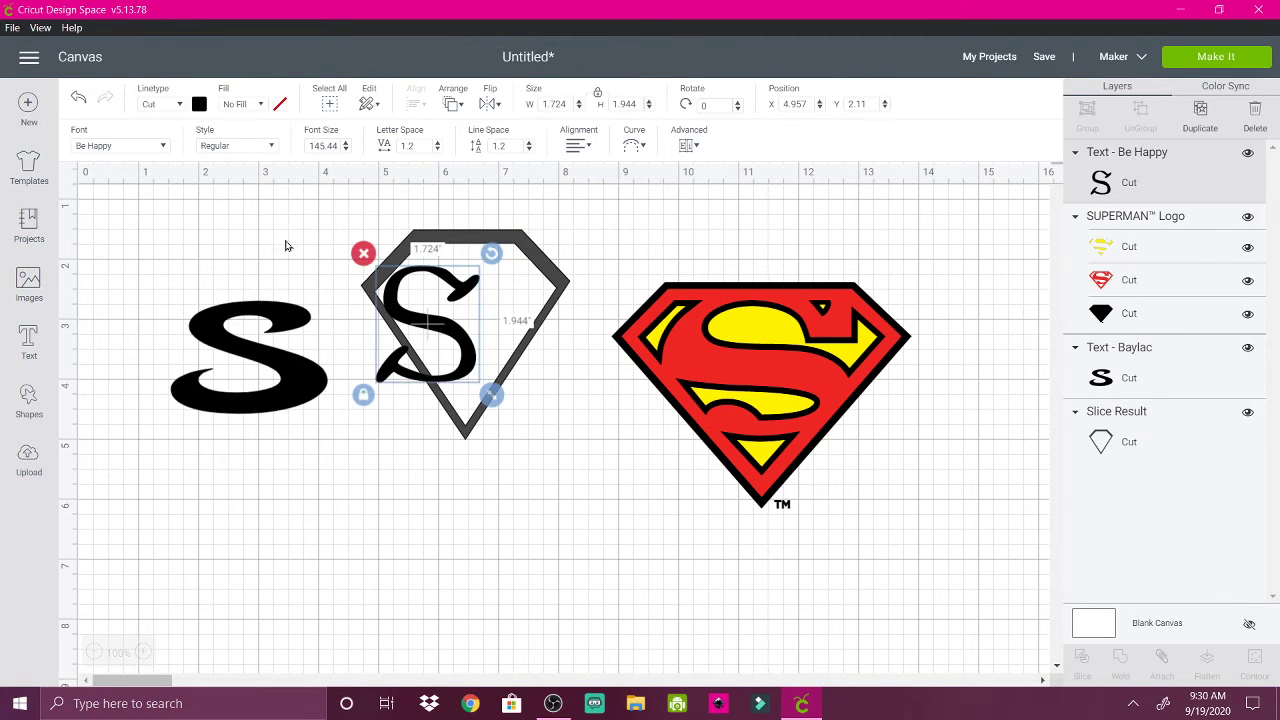
pyautogui.click(165, 148)
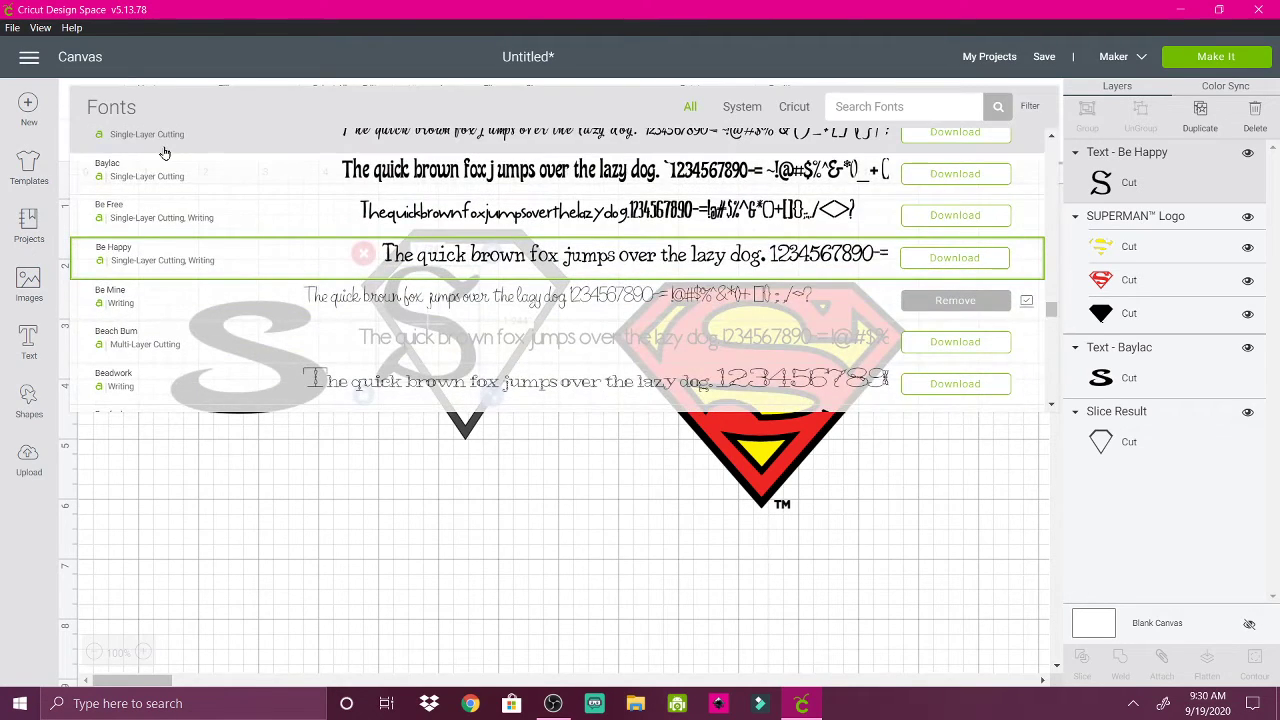
pyautogui.scroll(-5, 165, 152)
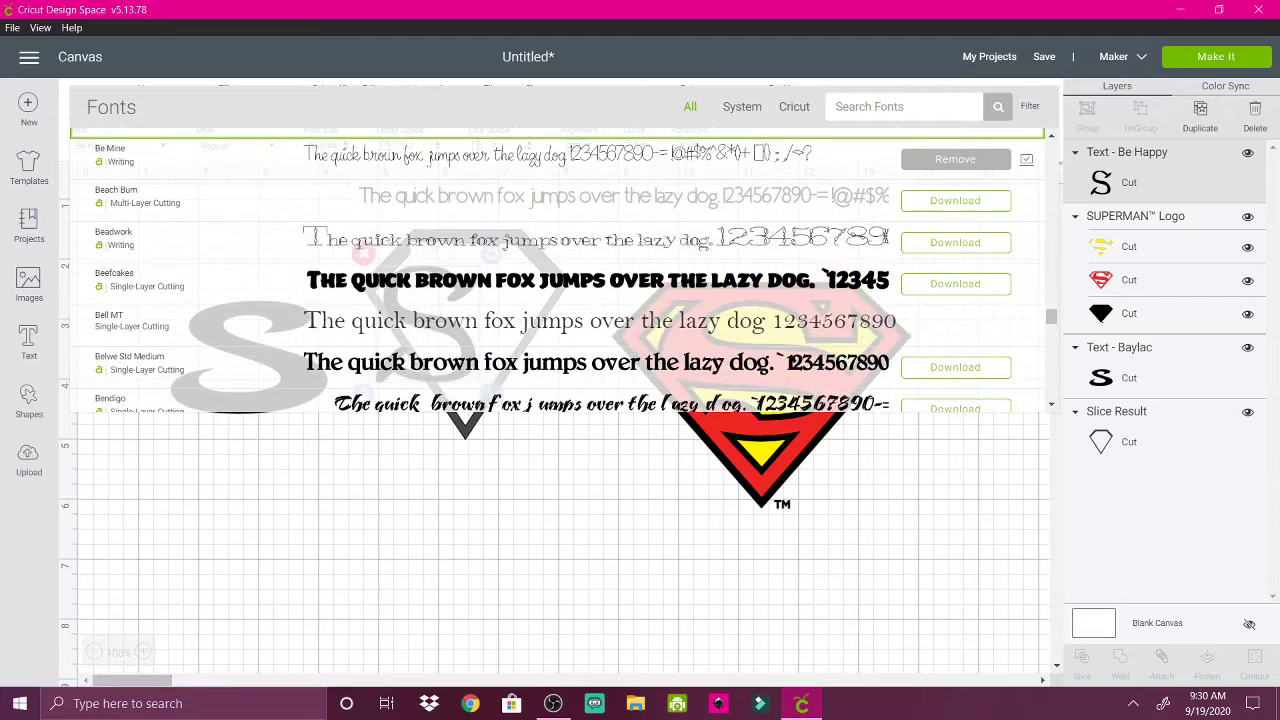
pyautogui.scroll(-3, 558, 270)
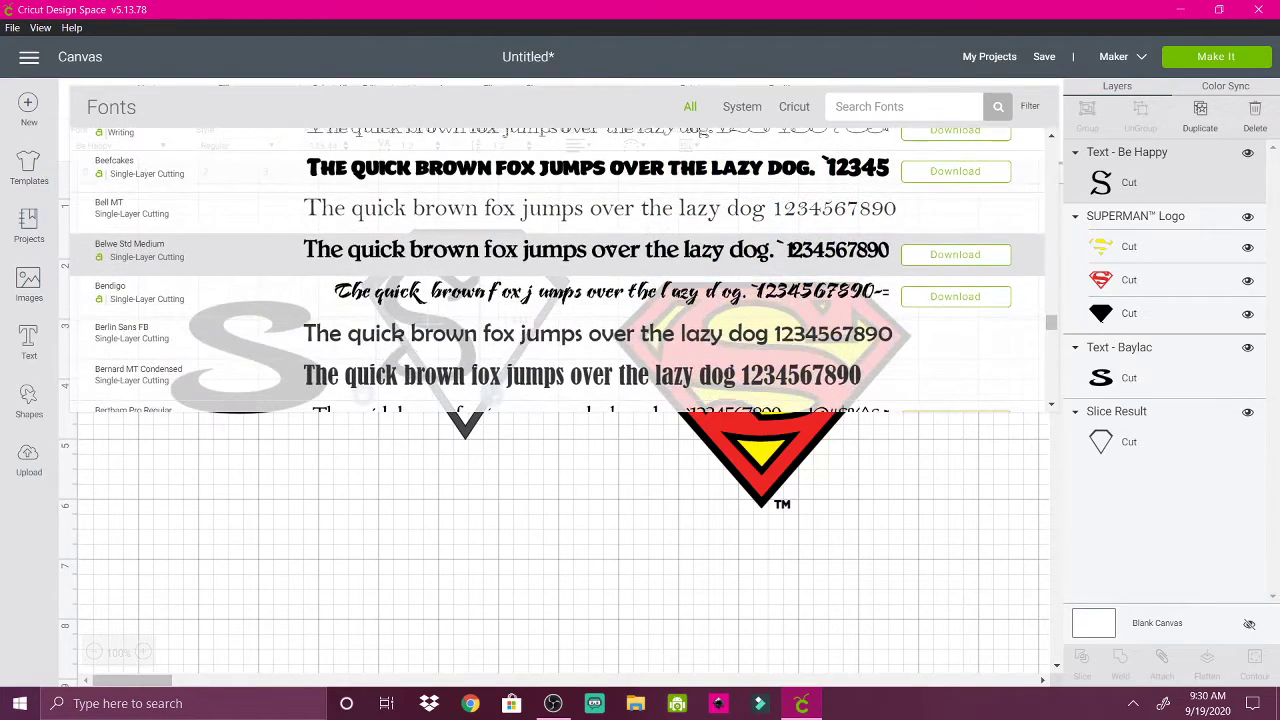
pyautogui.click(310, 254)
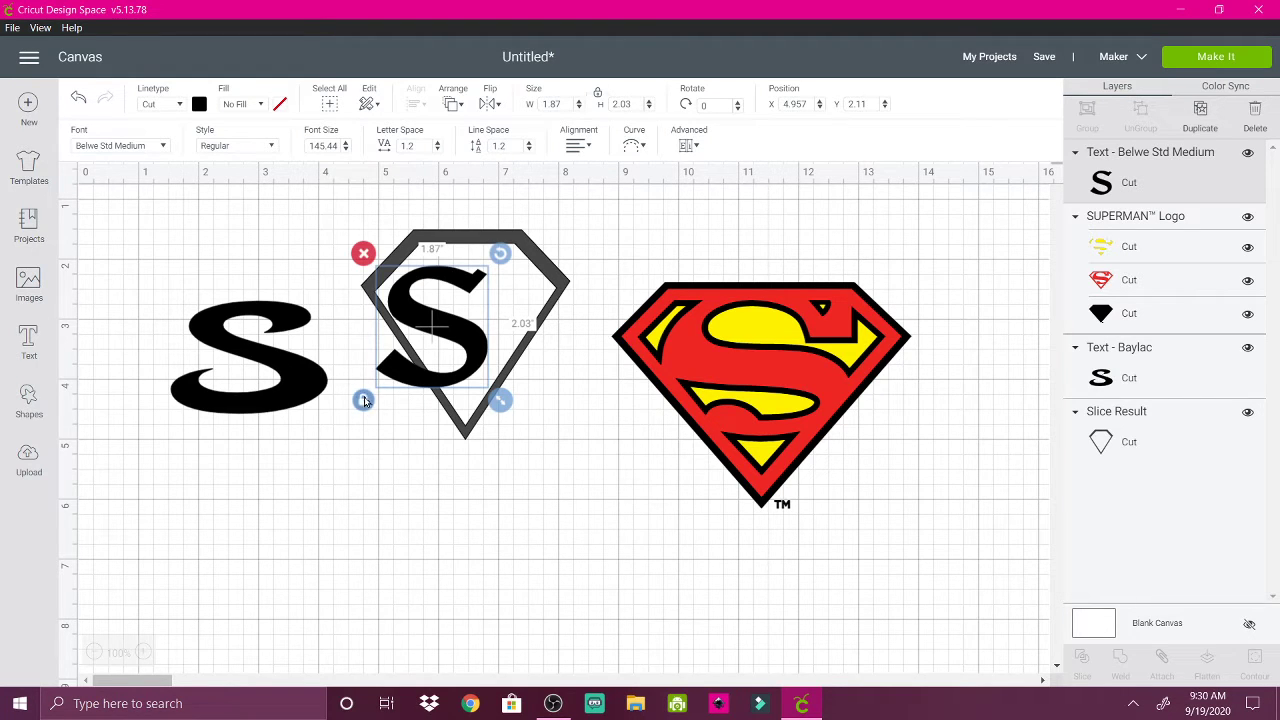
# - Unlock the Belwe S's proportions, reshape it to about 3.25 × 3.17 in, and move it below the diamond outline
pyautogui.click(363, 400)
pyautogui.moveTo(500, 400); pyautogui.dragTo(522, 372)
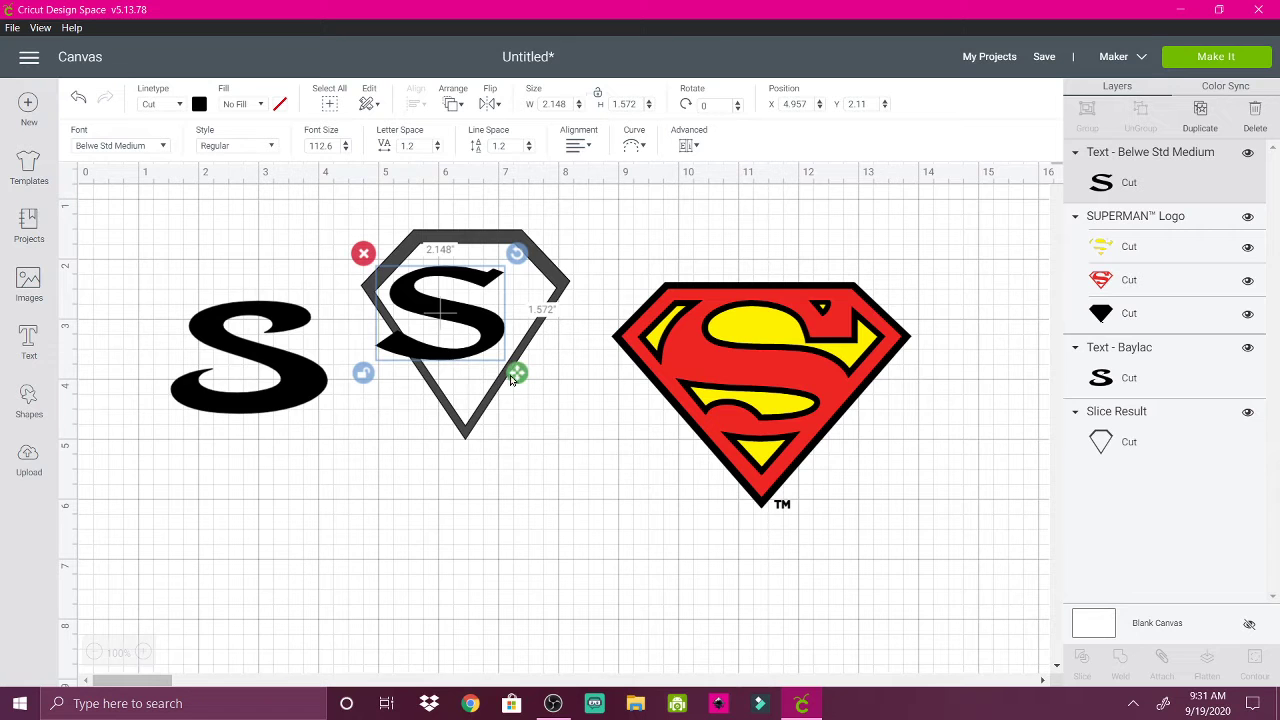
pyautogui.moveTo(517, 372); pyautogui.dragTo(585, 471)
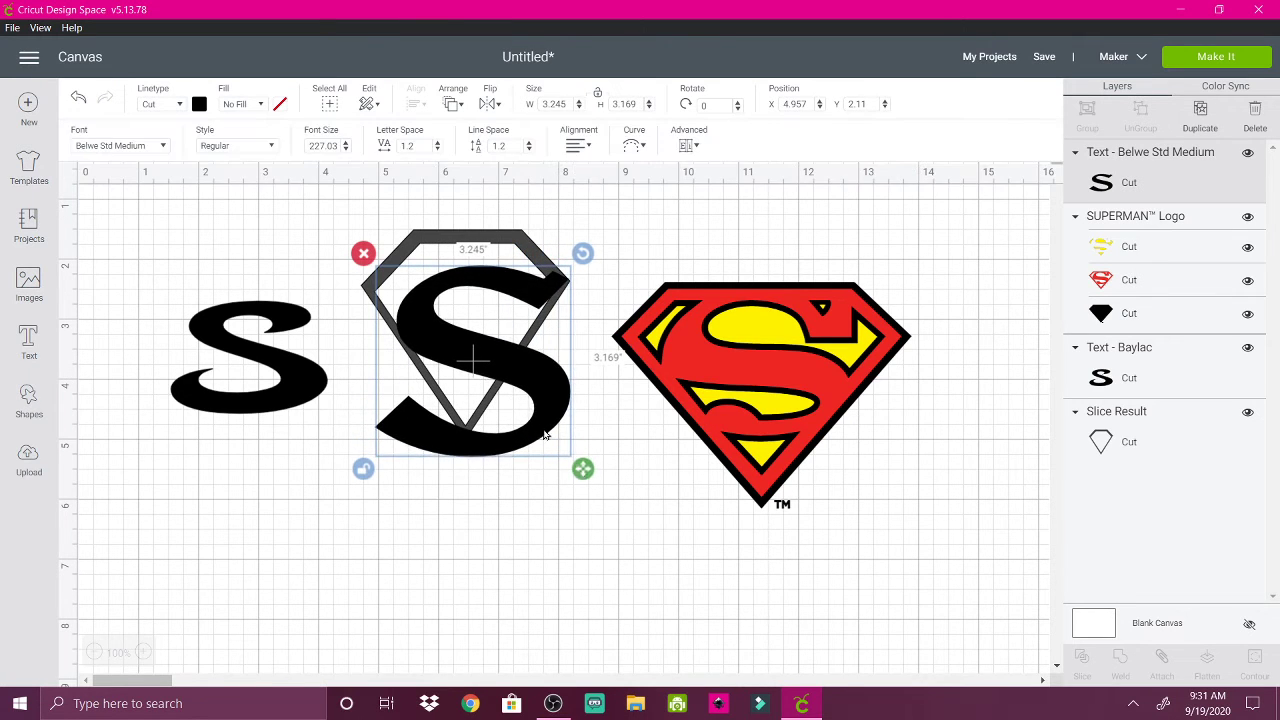
pyautogui.moveTo(495, 368); pyautogui.dragTo(393, 508)
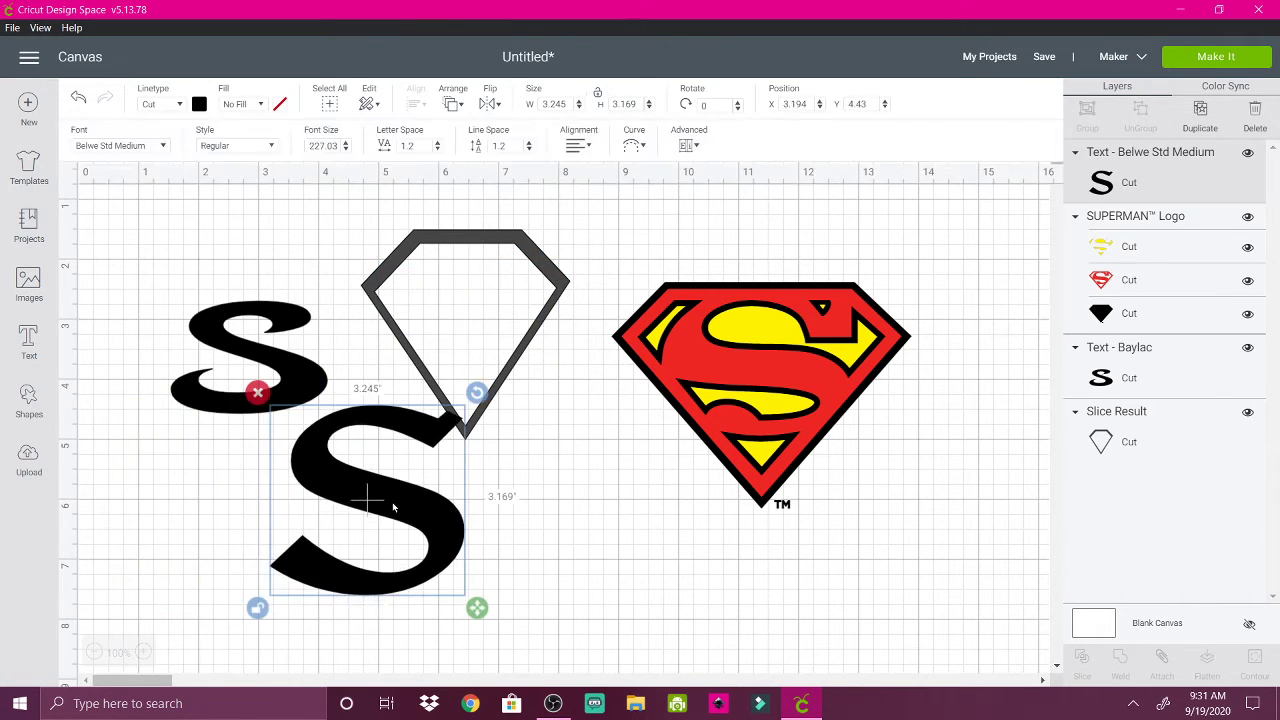
# - Delete the Baylac S and place a new circle shape in its spot to the left of the diamond outline
pyautogui.click(204, 337)
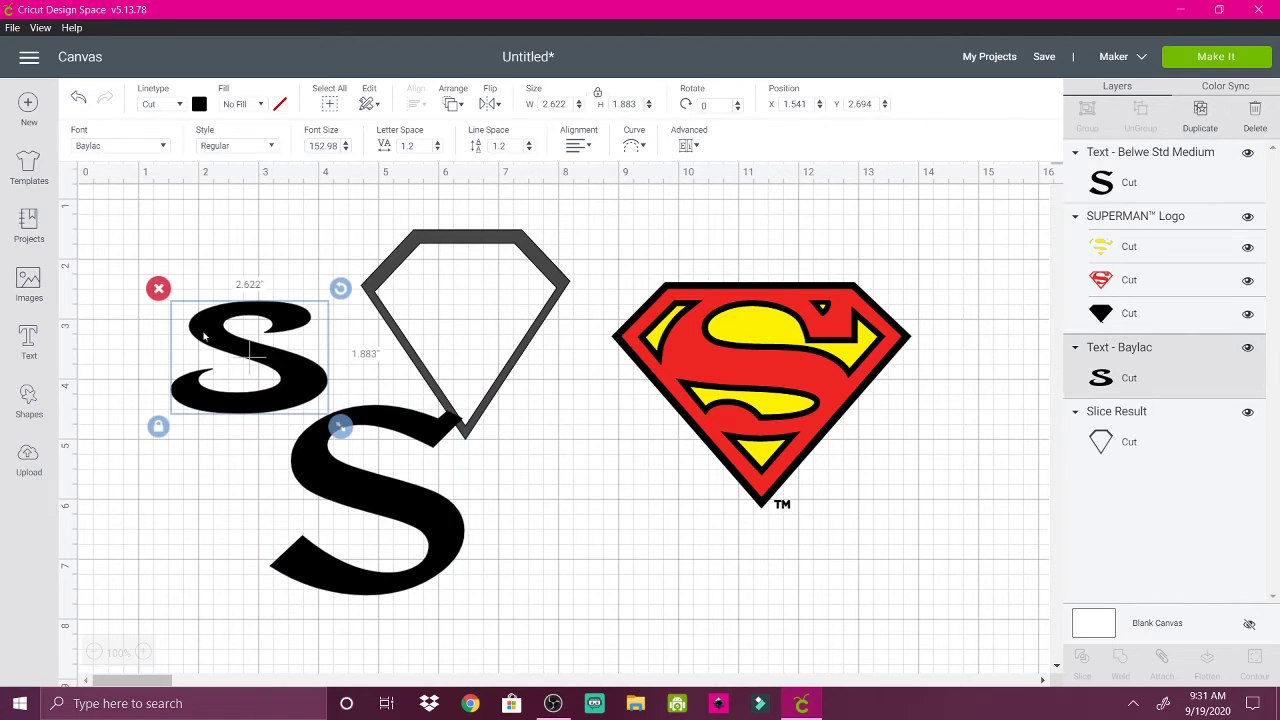
pyautogui.click(158, 289)
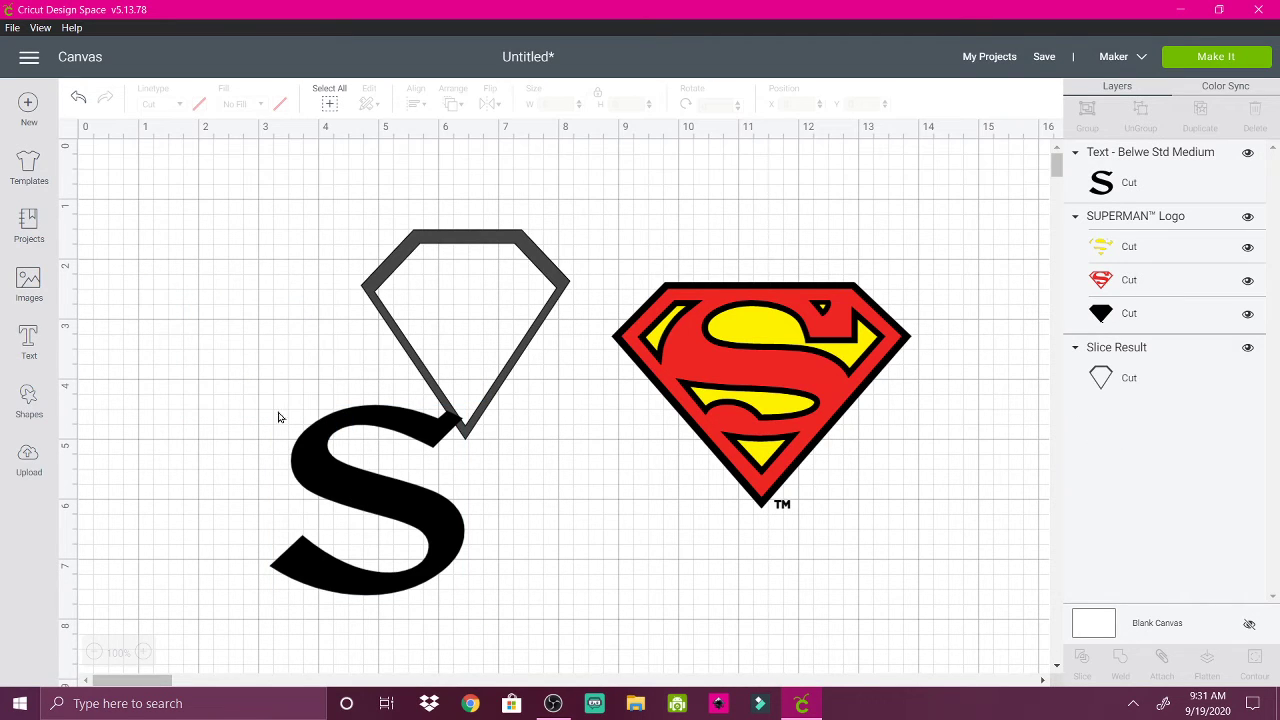
pyautogui.click(25, 408)
pyautogui.click(155, 292)
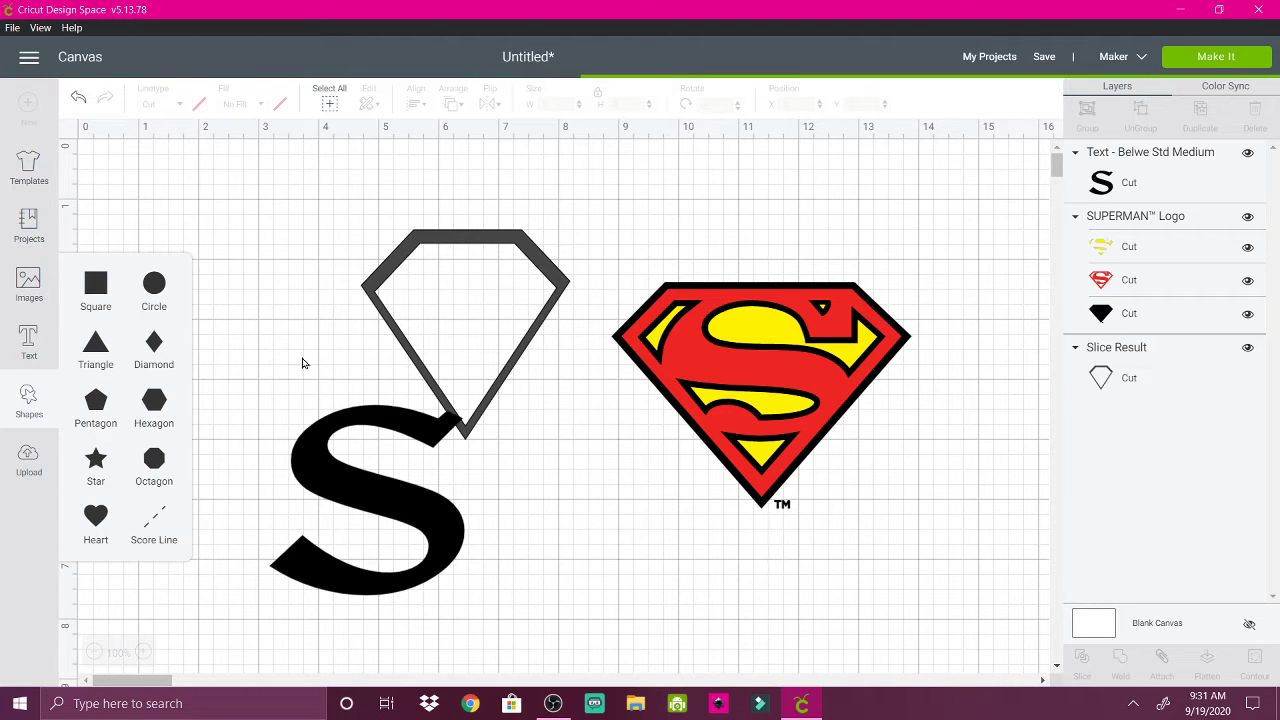
pyautogui.click(315, 466)
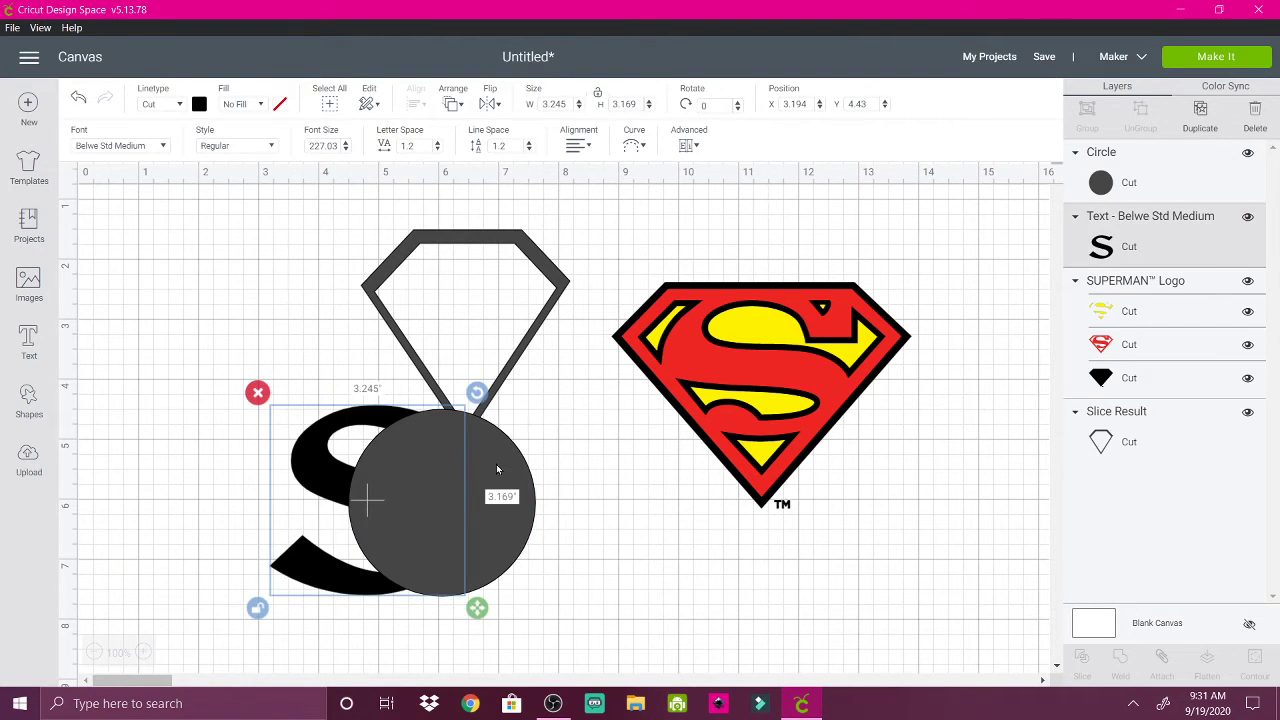
pyautogui.moveTo(500, 464); pyautogui.dragTo(266, 261)
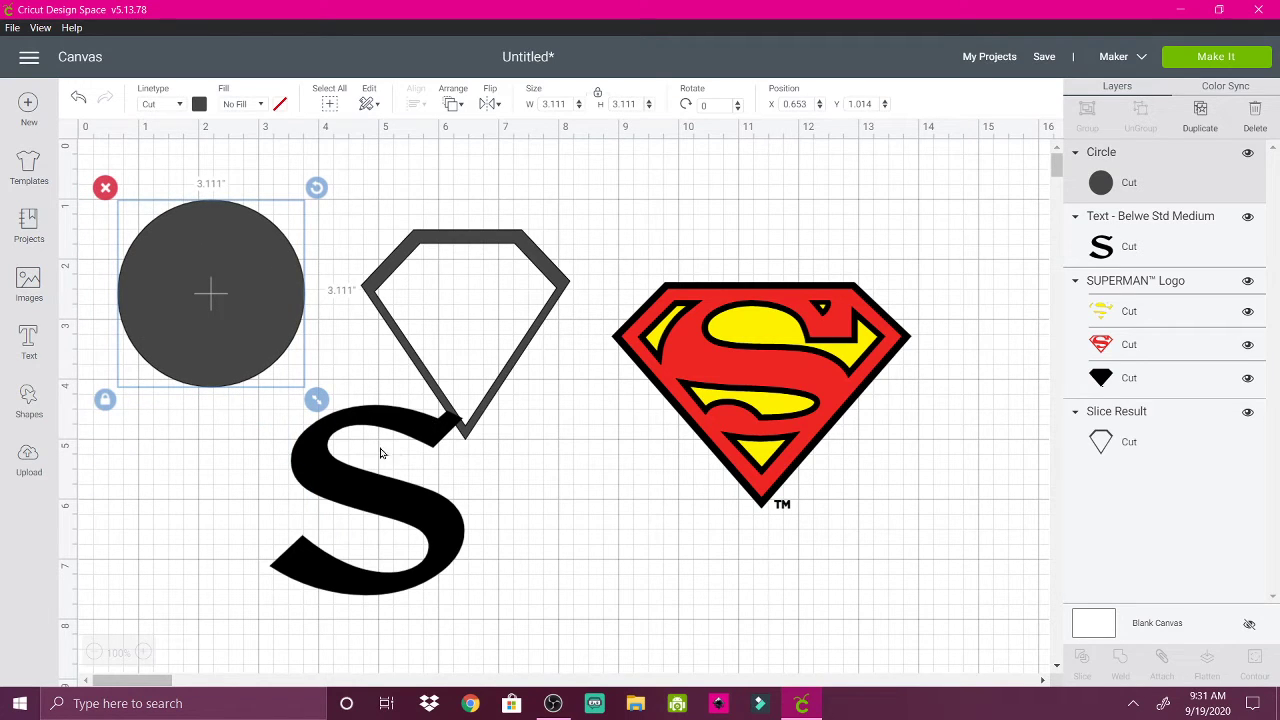
# - Change the font of the Belwe Std Medium S below the diamond outline to Elephant
pyautogui.click(316, 460)
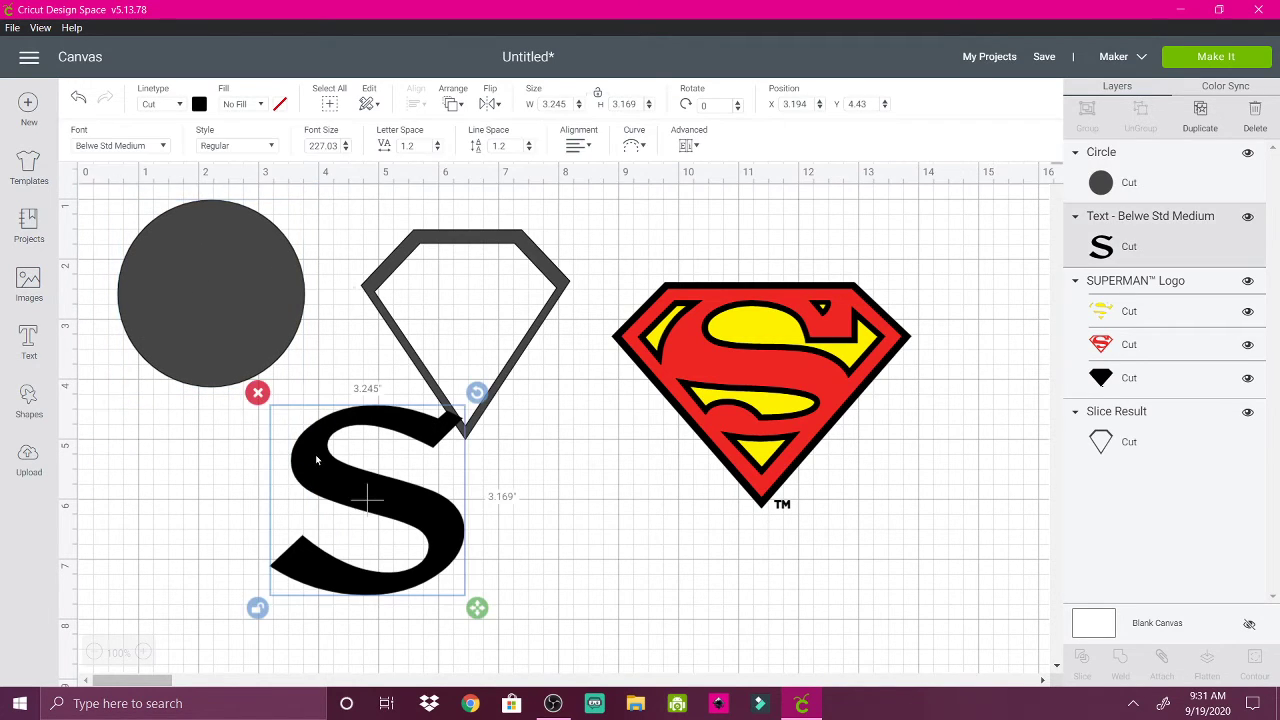
pyautogui.click(166, 148)
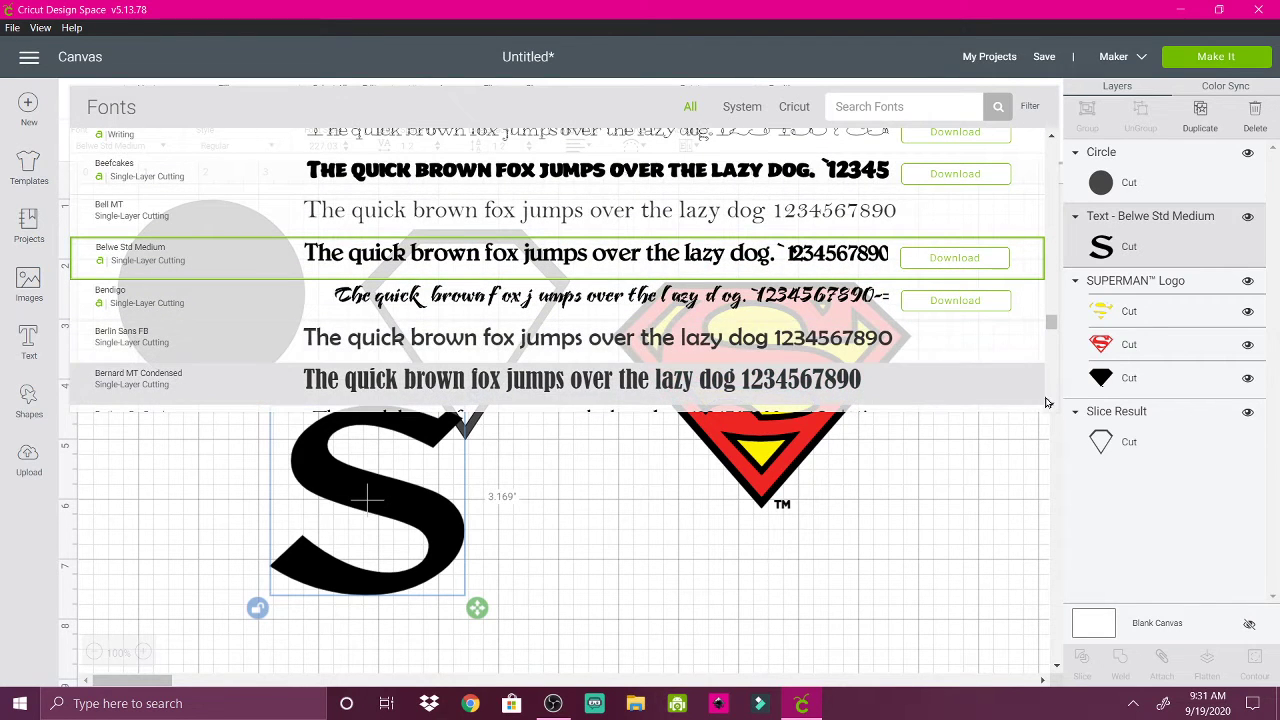
pyautogui.scroll(-7, 1051, 408)
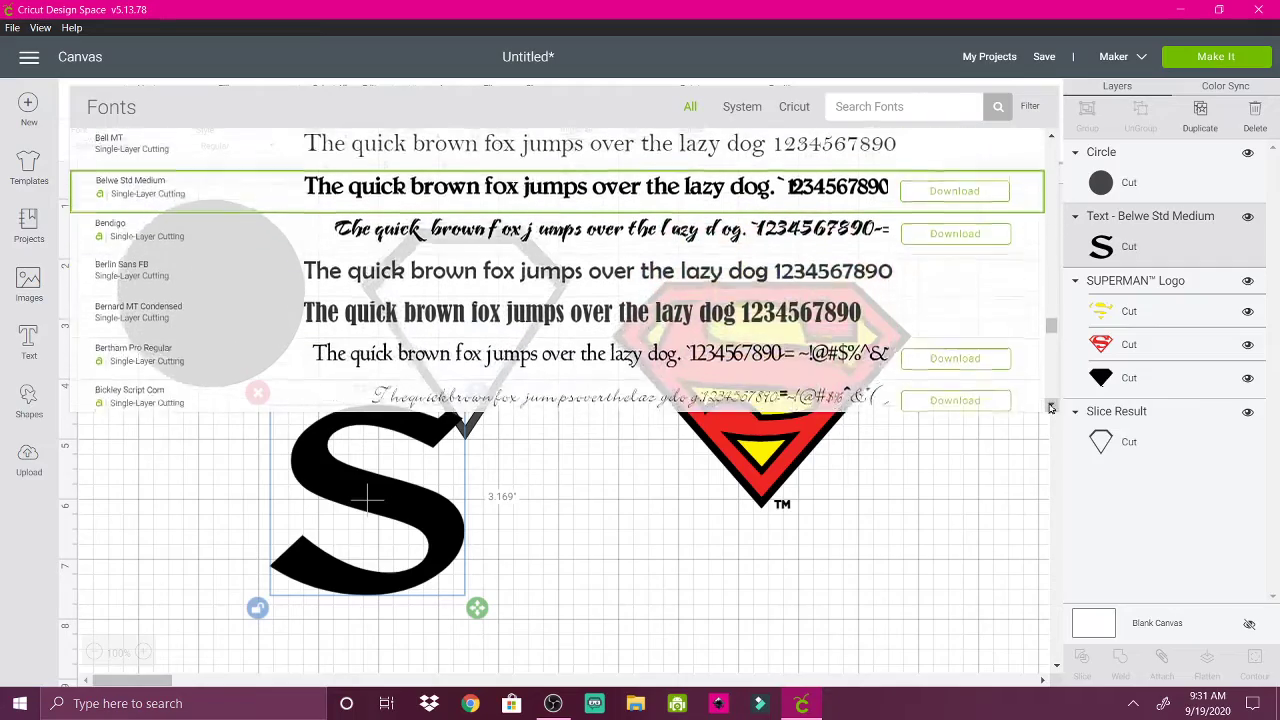
pyautogui.scroll(-4, 1051, 408)
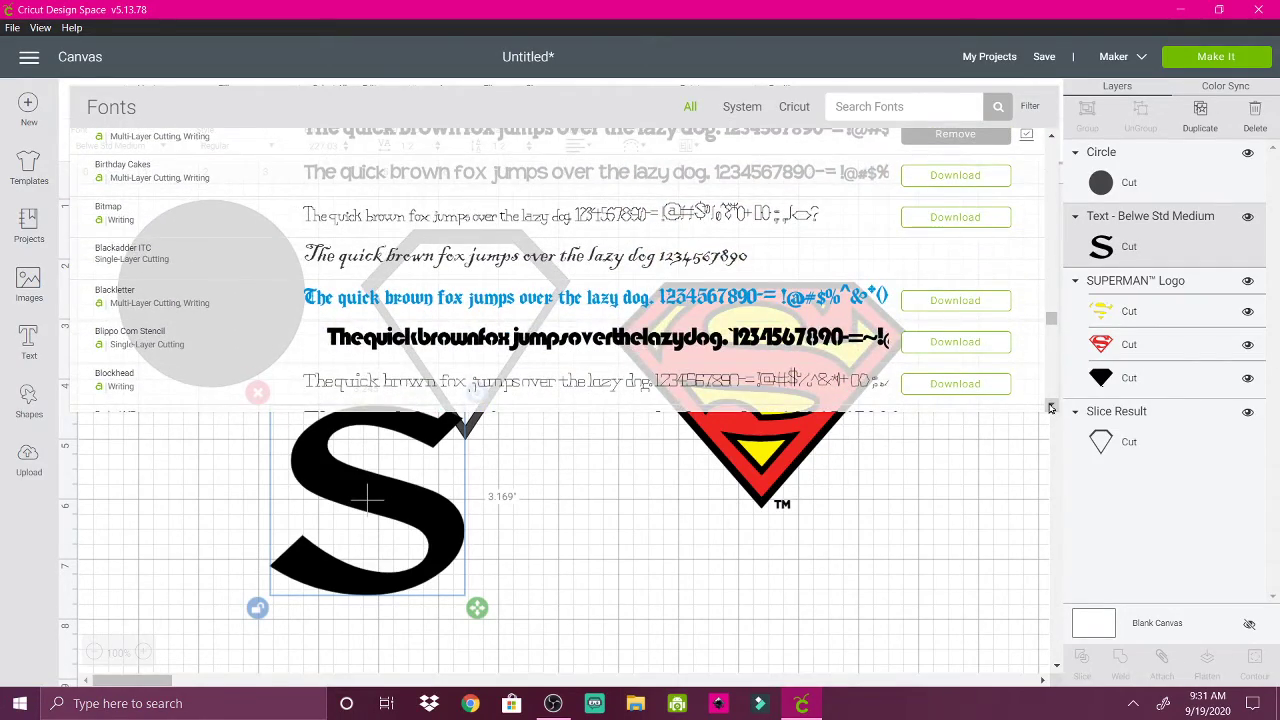
pyautogui.scroll(-8, 1051, 408)
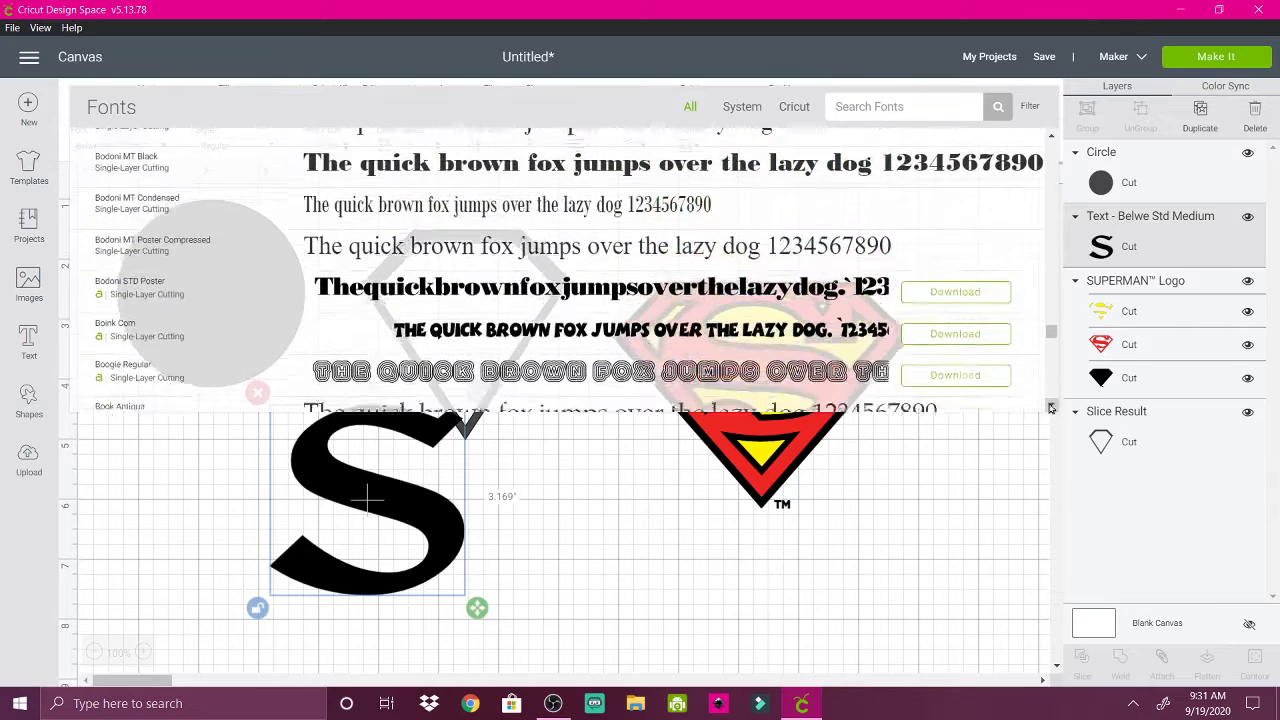
pyautogui.scroll(-1, 1051, 408)
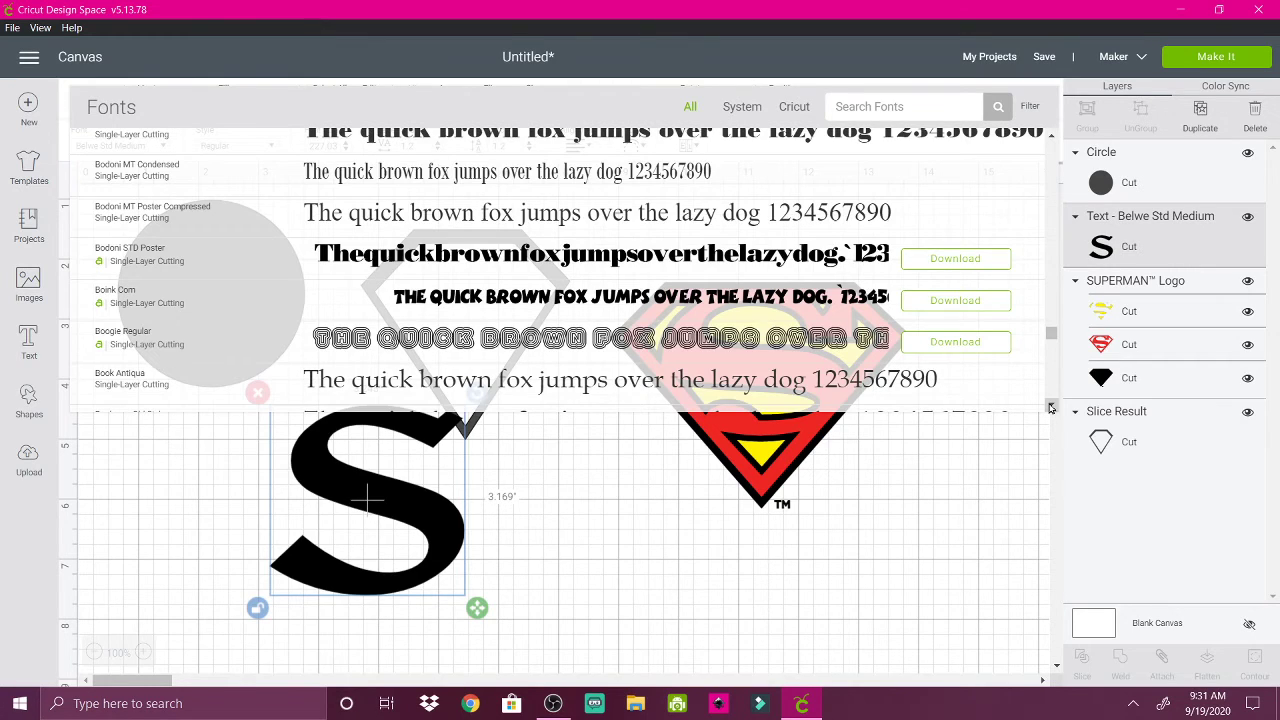
pyautogui.scroll(-8, 1050, 407)
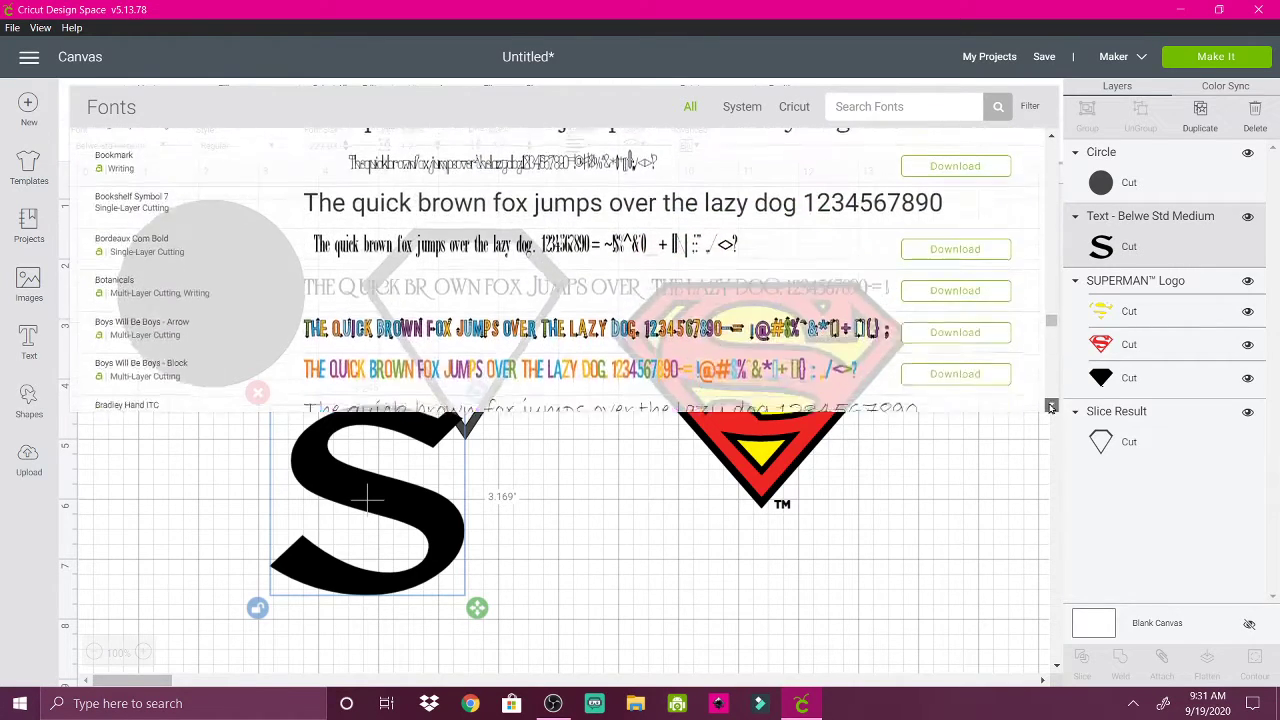
pyautogui.scroll(-1, 1050, 407)
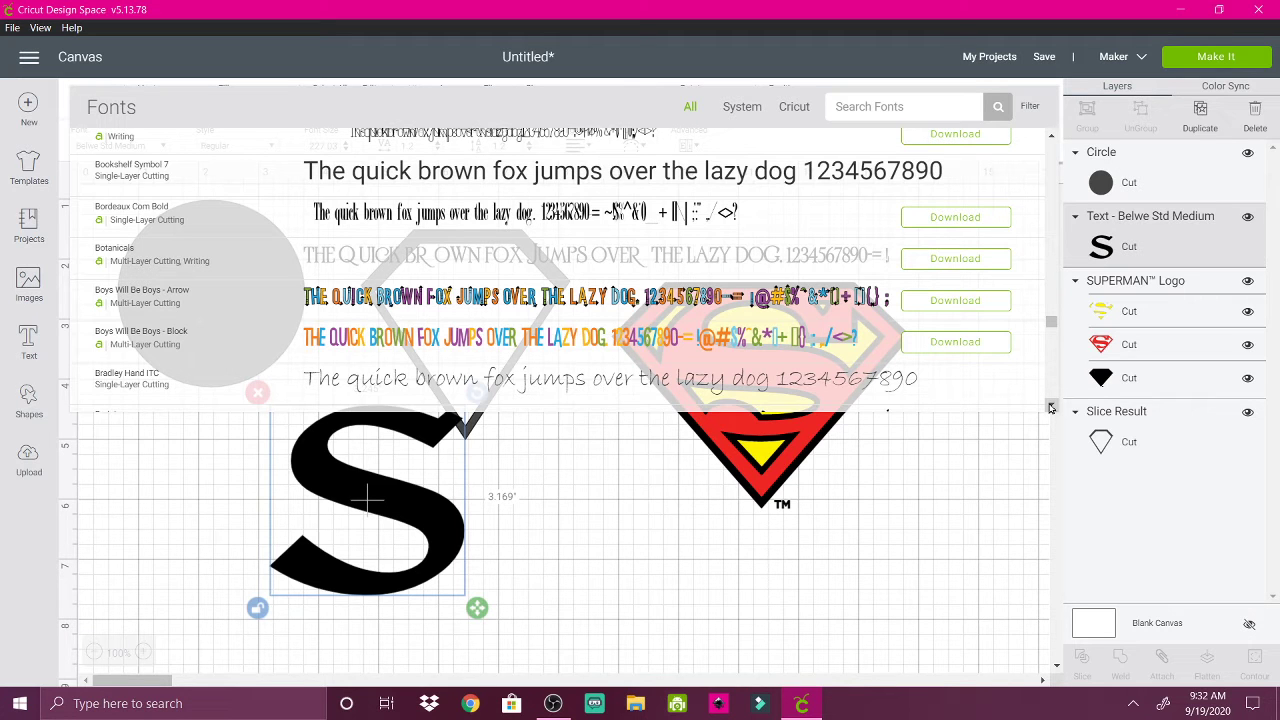
pyautogui.scroll(-5, 1050, 407)
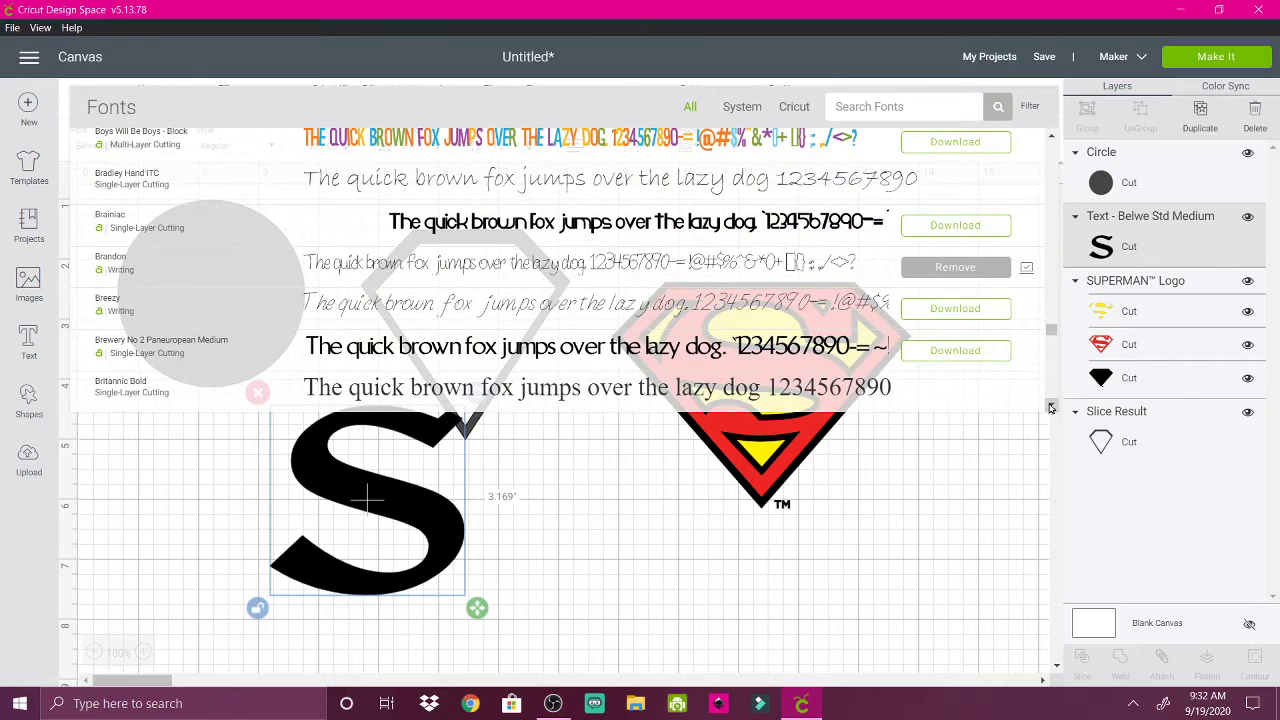
pyautogui.scroll(-5, 1050, 407)
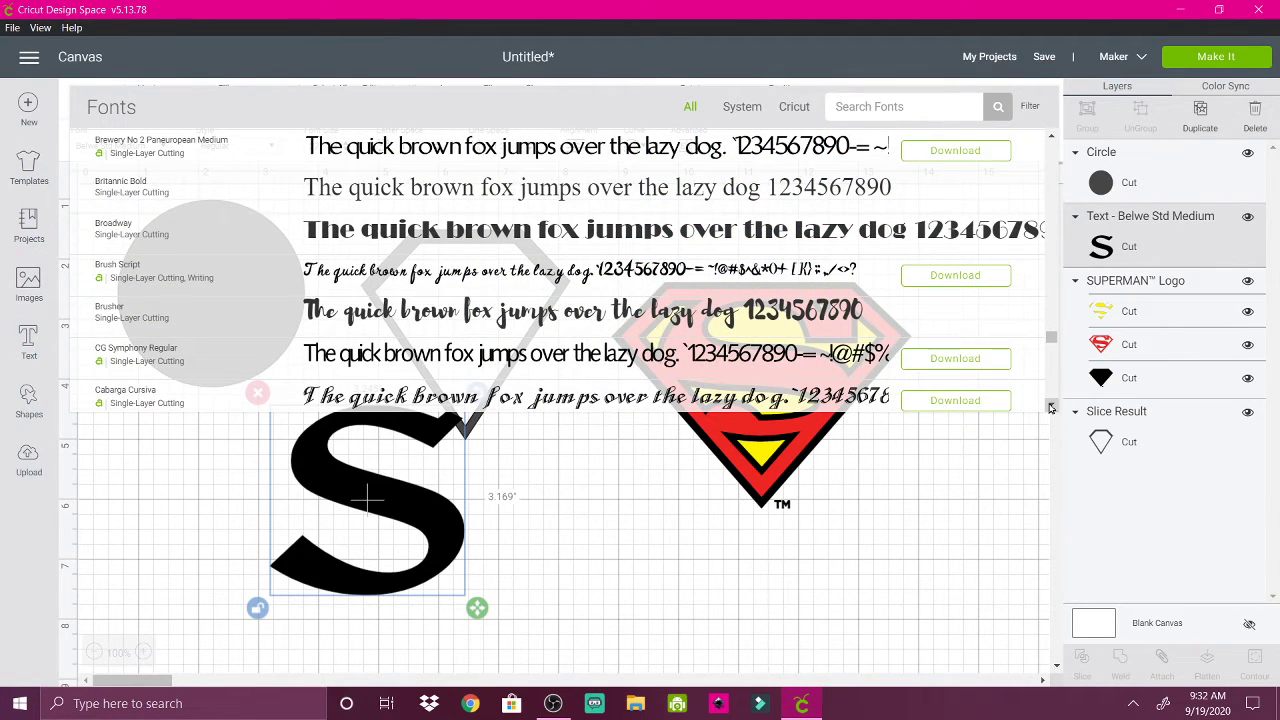
pyautogui.scroll(-5, 1050, 407)
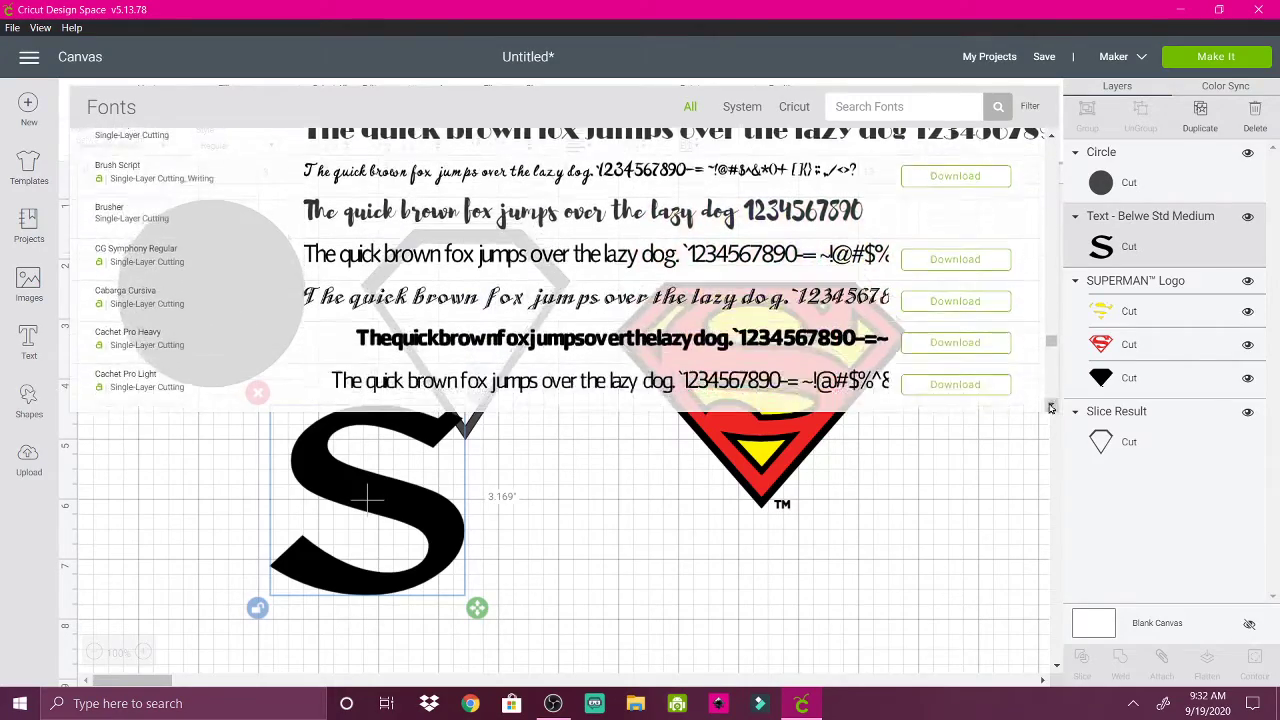
pyautogui.scroll(-10, 1050, 407)
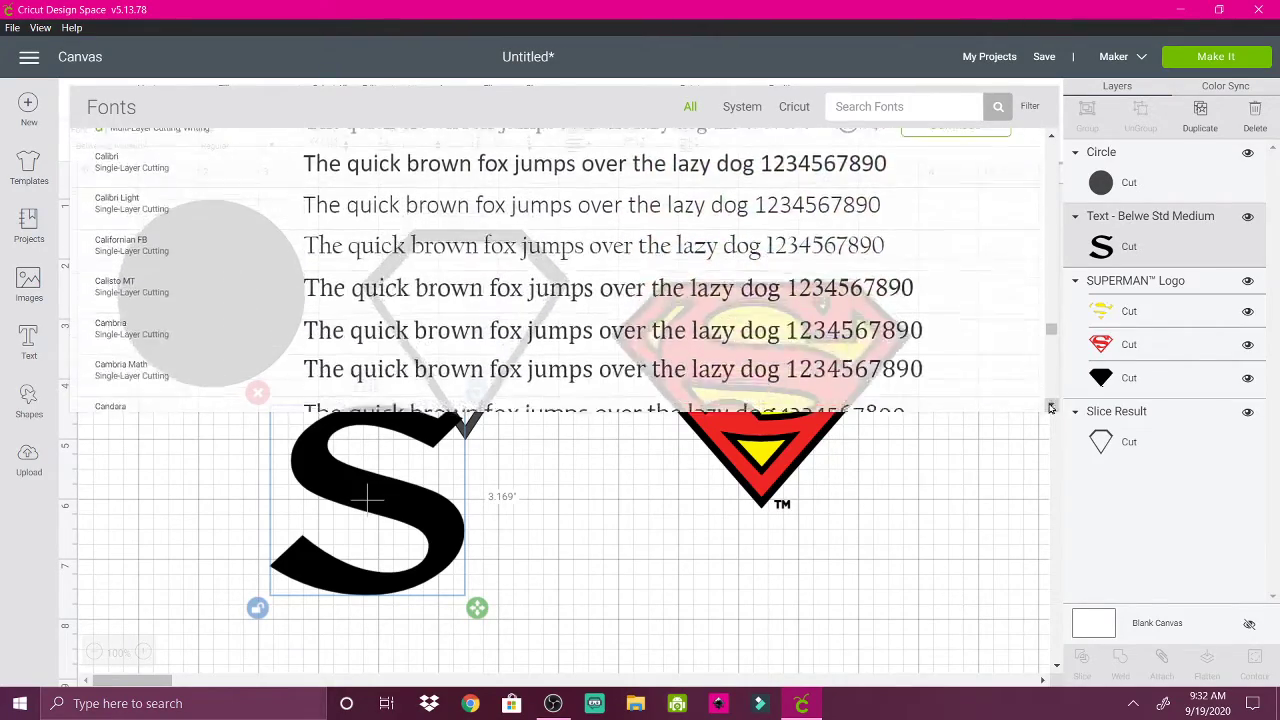
pyautogui.scroll(-2, 1050, 407)
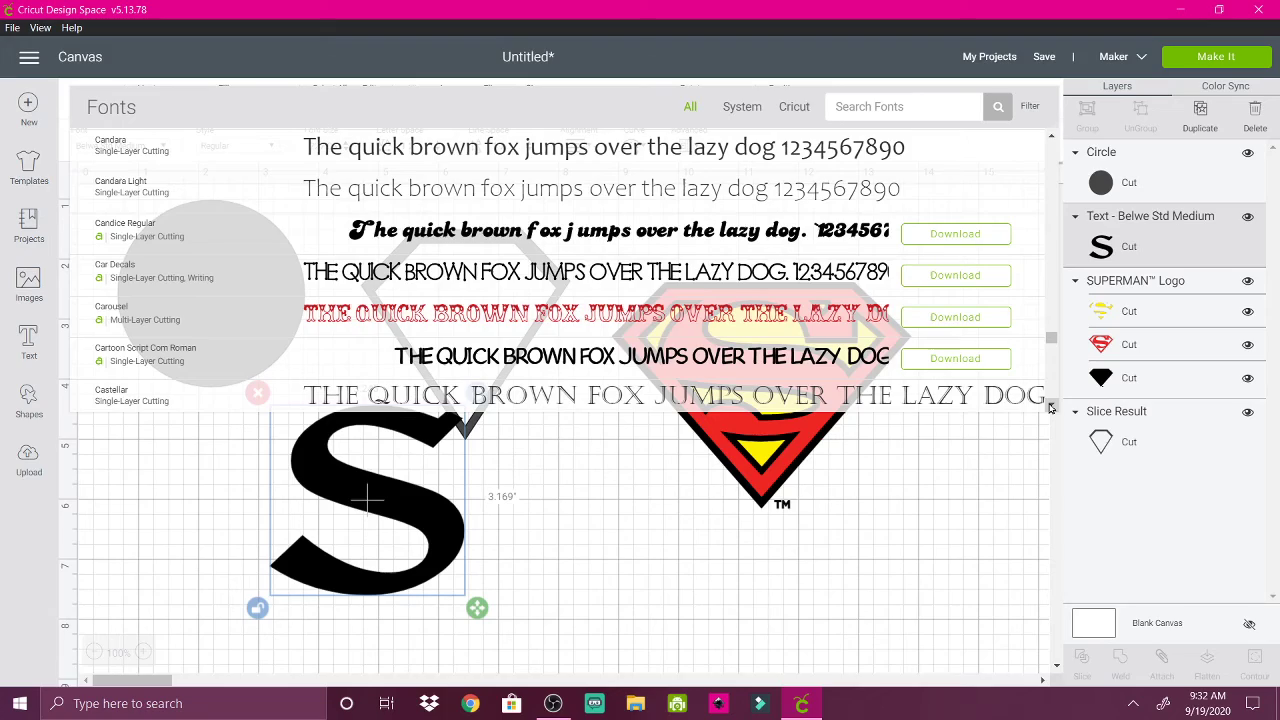
pyautogui.scroll(-1, 1050, 407)
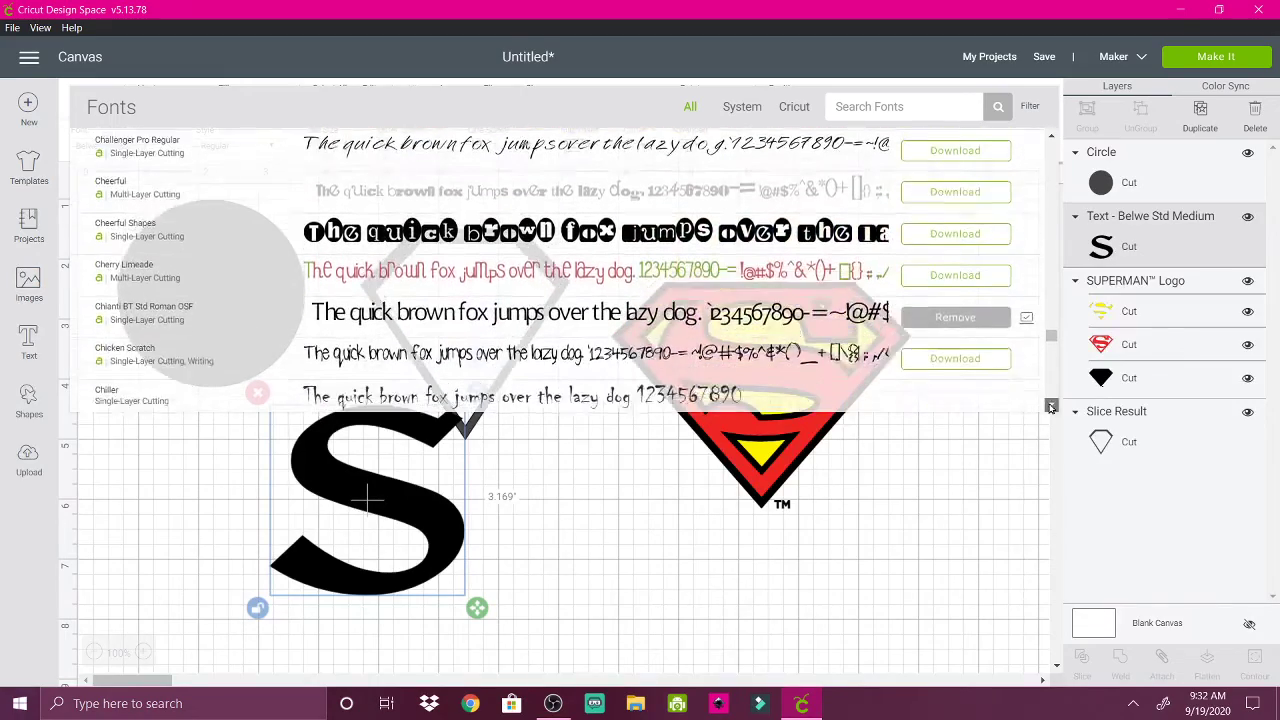
pyautogui.scroll(-2, 1050, 407)
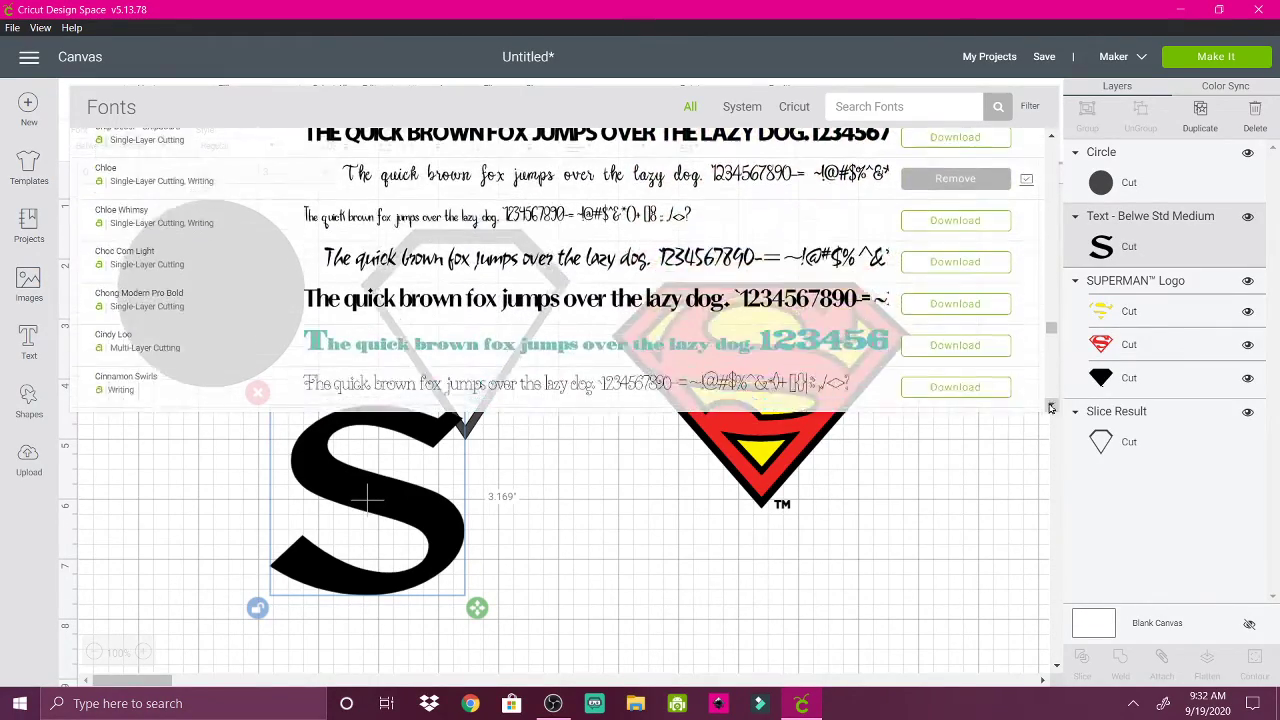
pyautogui.scroll(-6, 1050, 407)
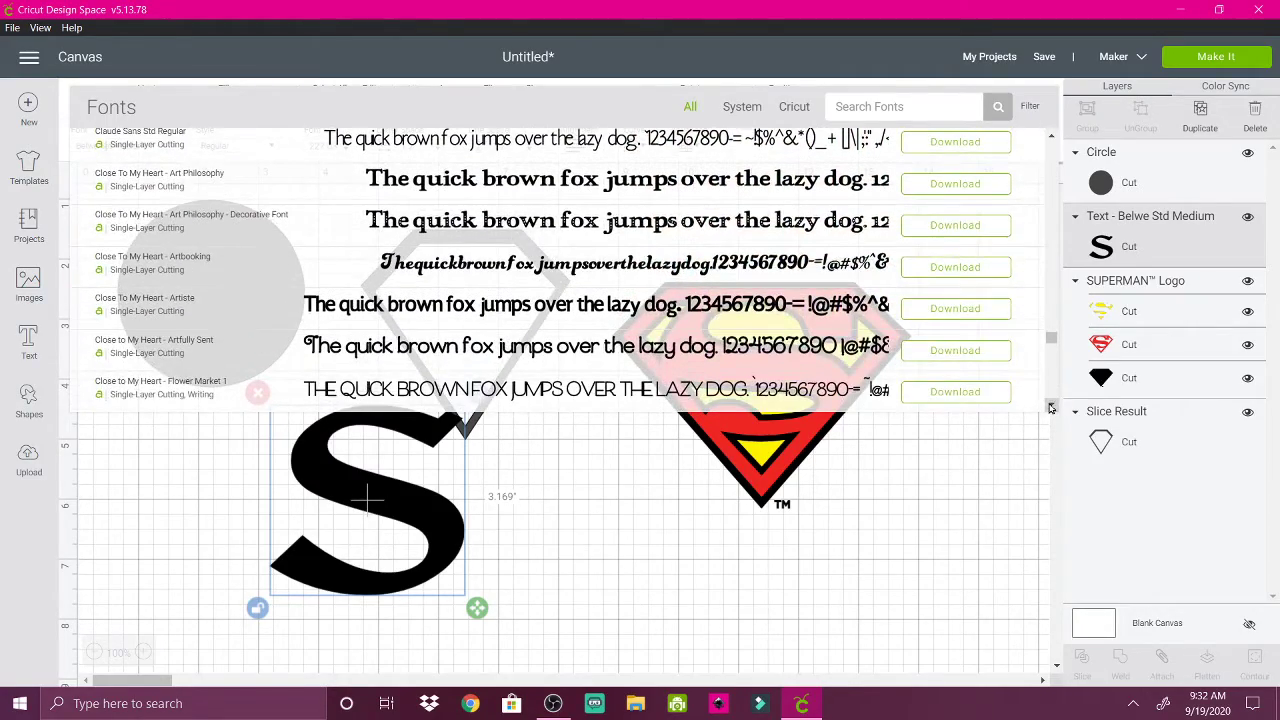
pyautogui.scroll(-3, 1050, 407)
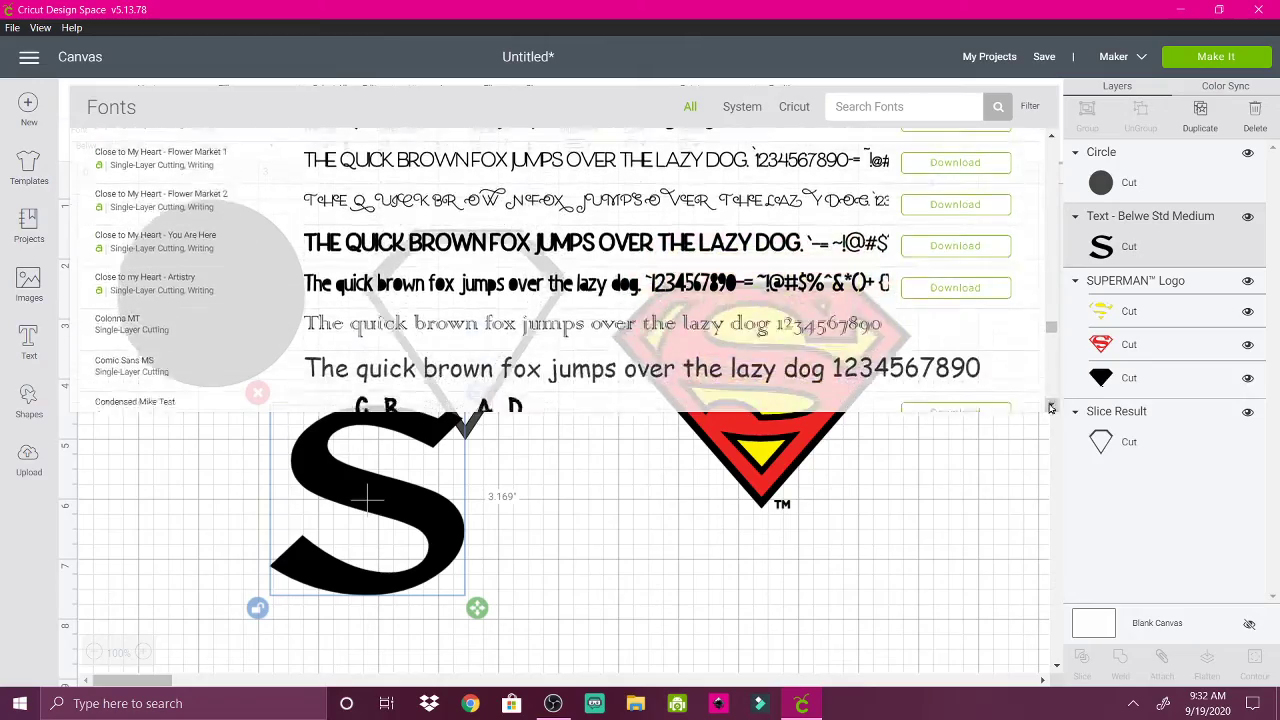
pyautogui.scroll(-3, 1050, 407)
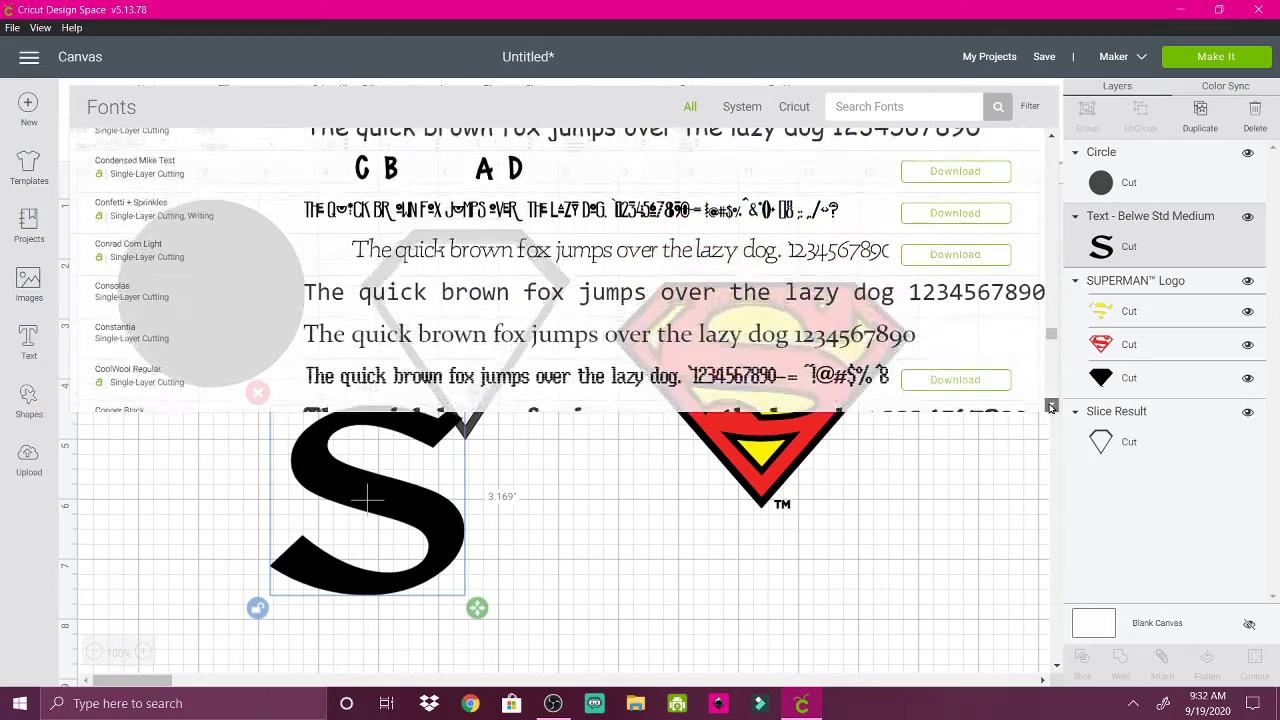
pyautogui.scroll(-5, 1050, 407)
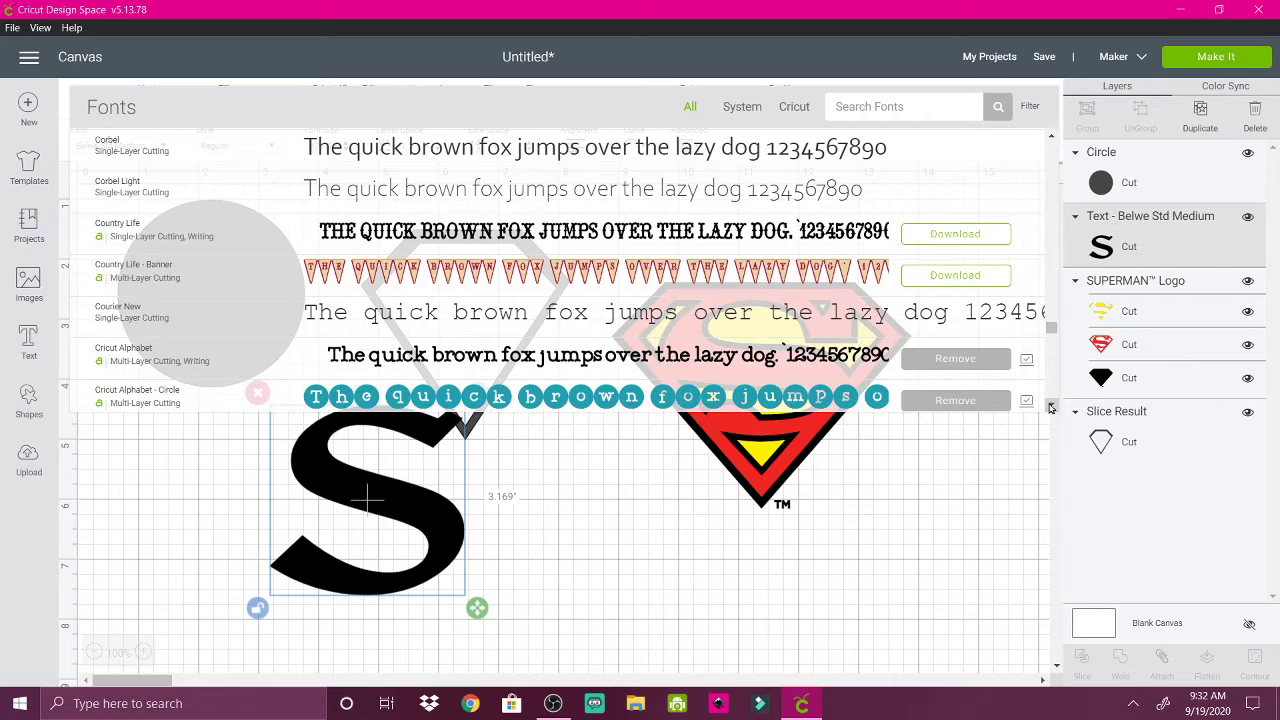
pyautogui.click(1050, 407)
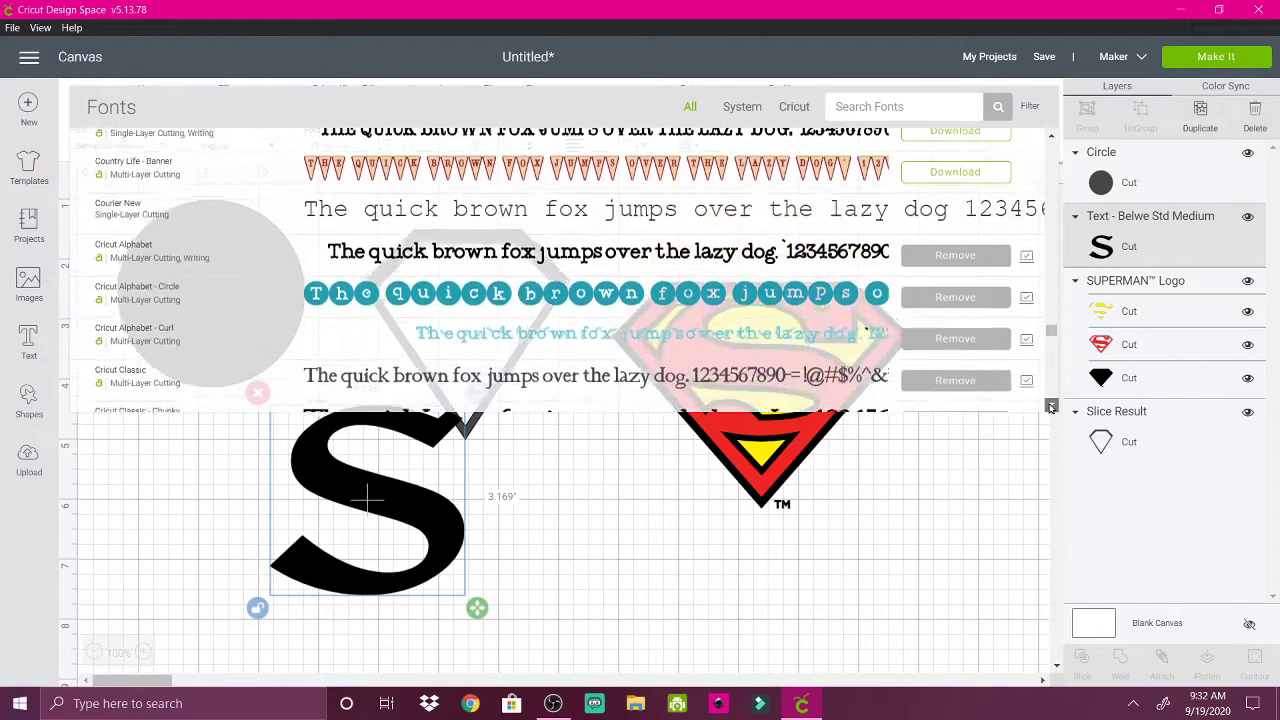
pyautogui.scroll(-2, 1050, 407)
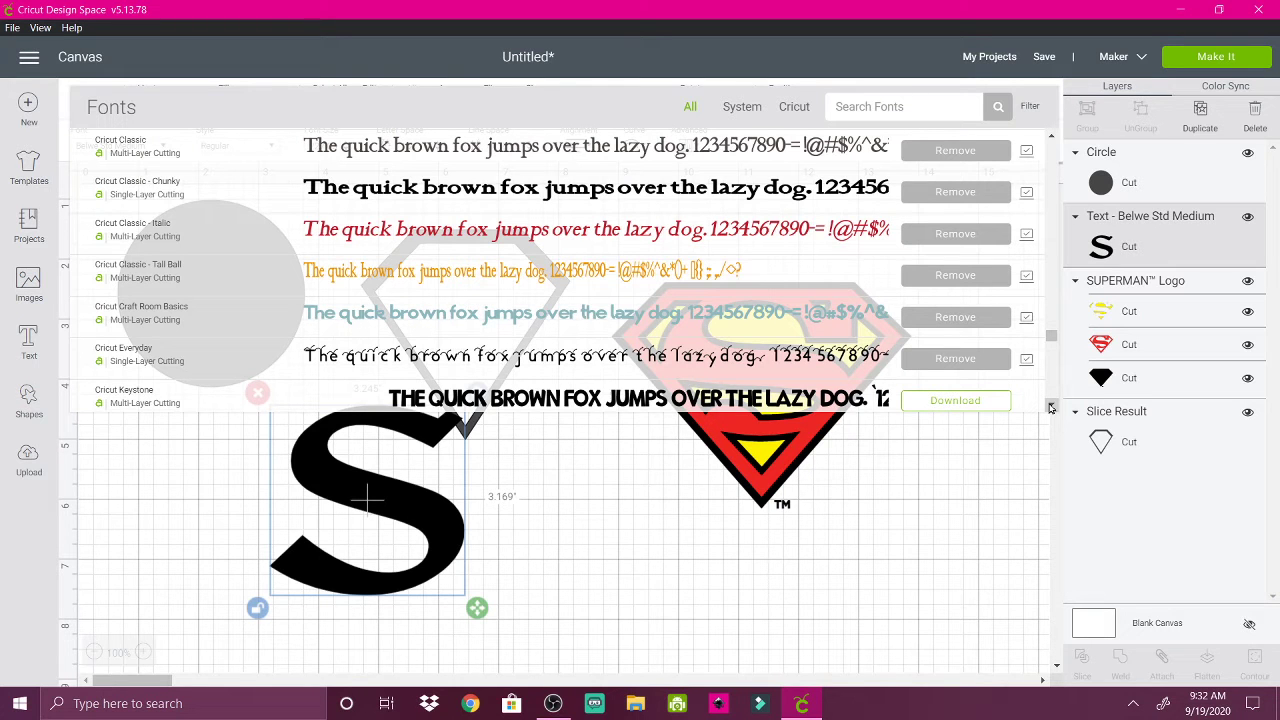
pyautogui.scroll(-2, 1050, 407)
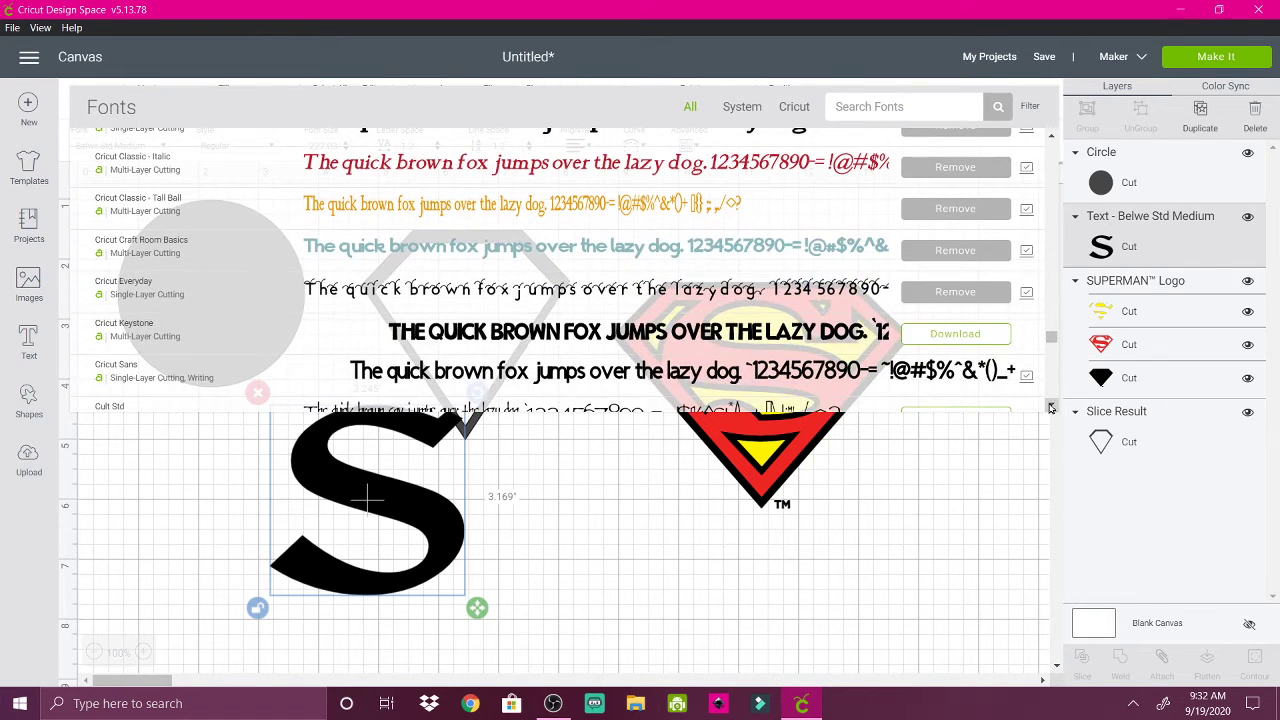
pyautogui.click(1050, 407)
pyautogui.scroll(-5, 1050, 407)
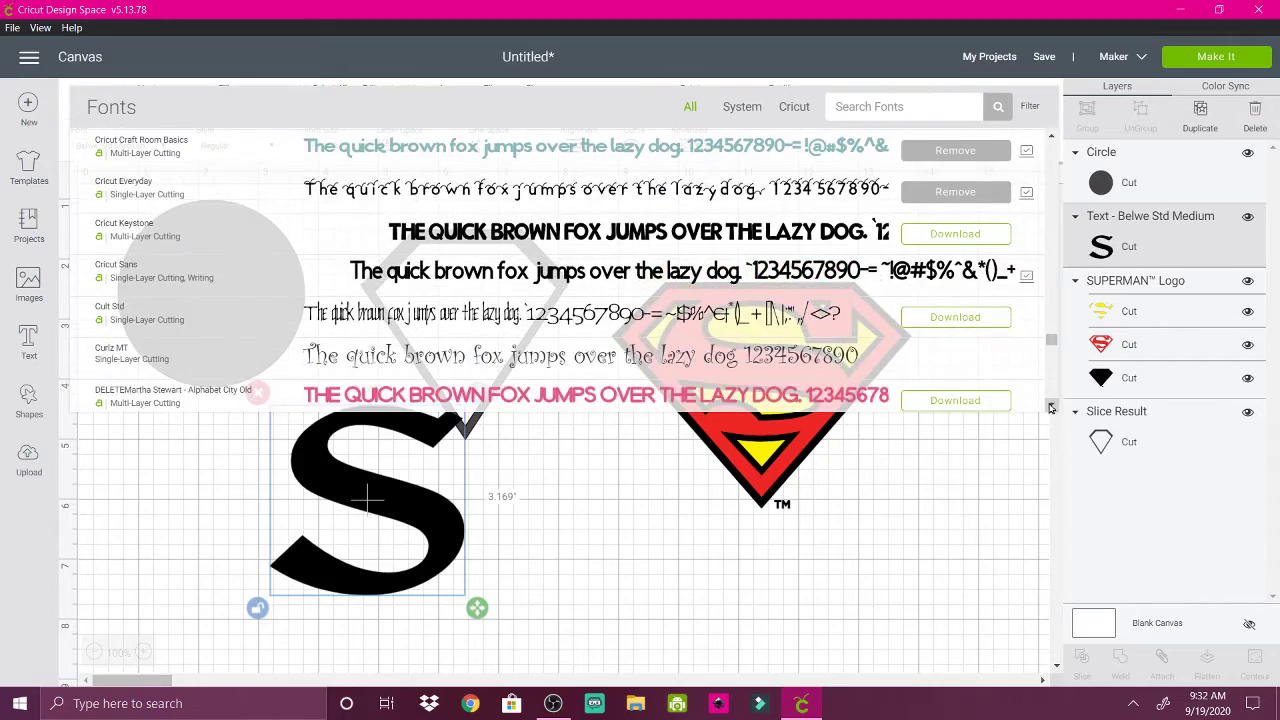
pyautogui.scroll(-2, 1051, 406)
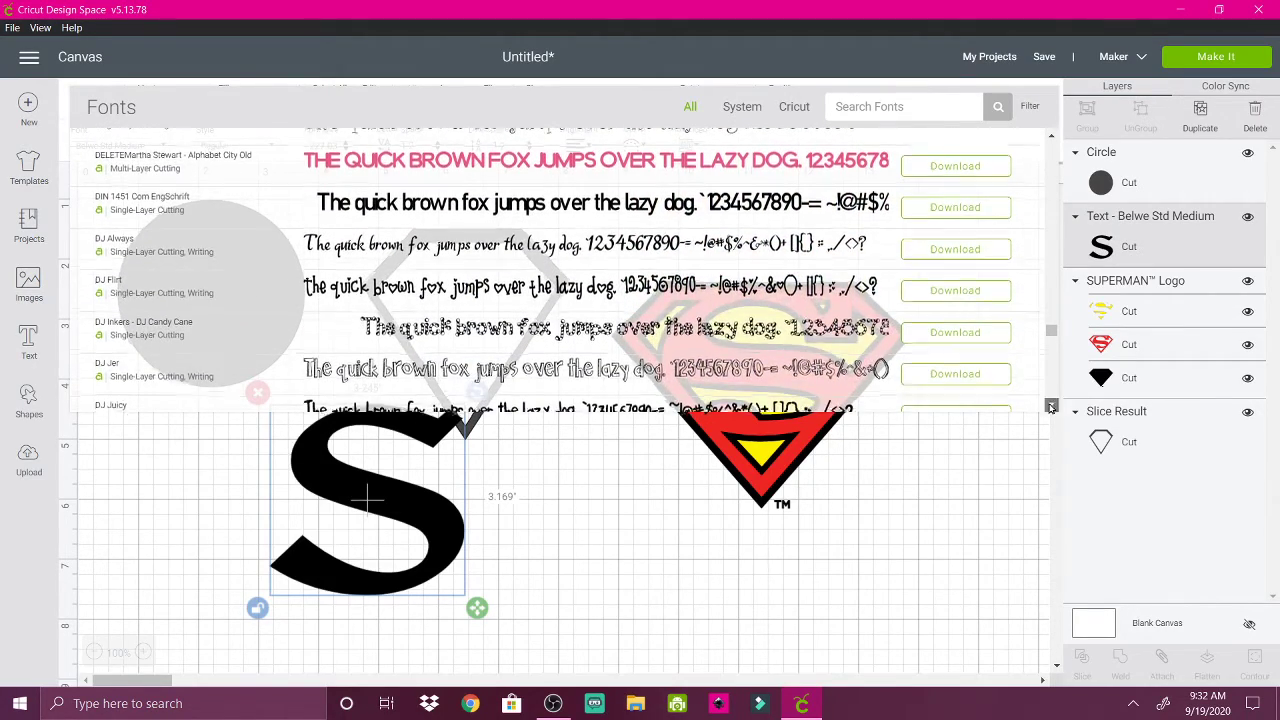
pyautogui.scroll(-2, 1050, 407)
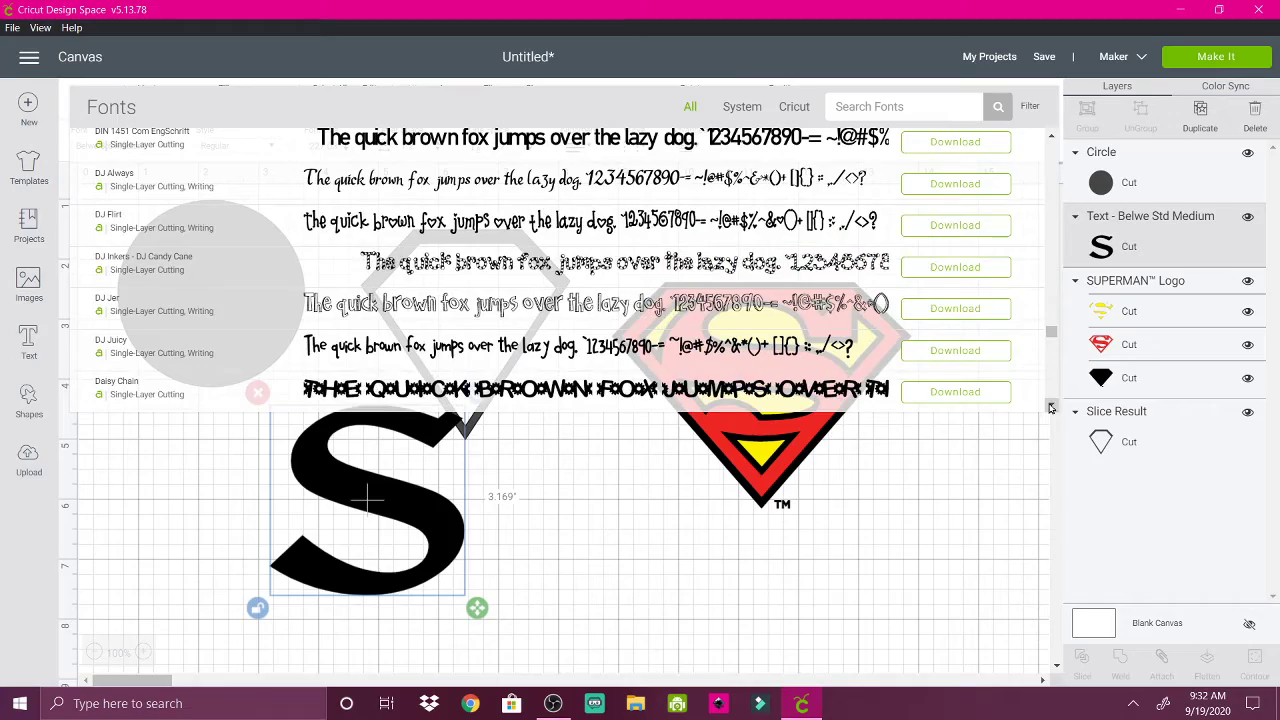
pyautogui.scroll(-6, 1051, 407)
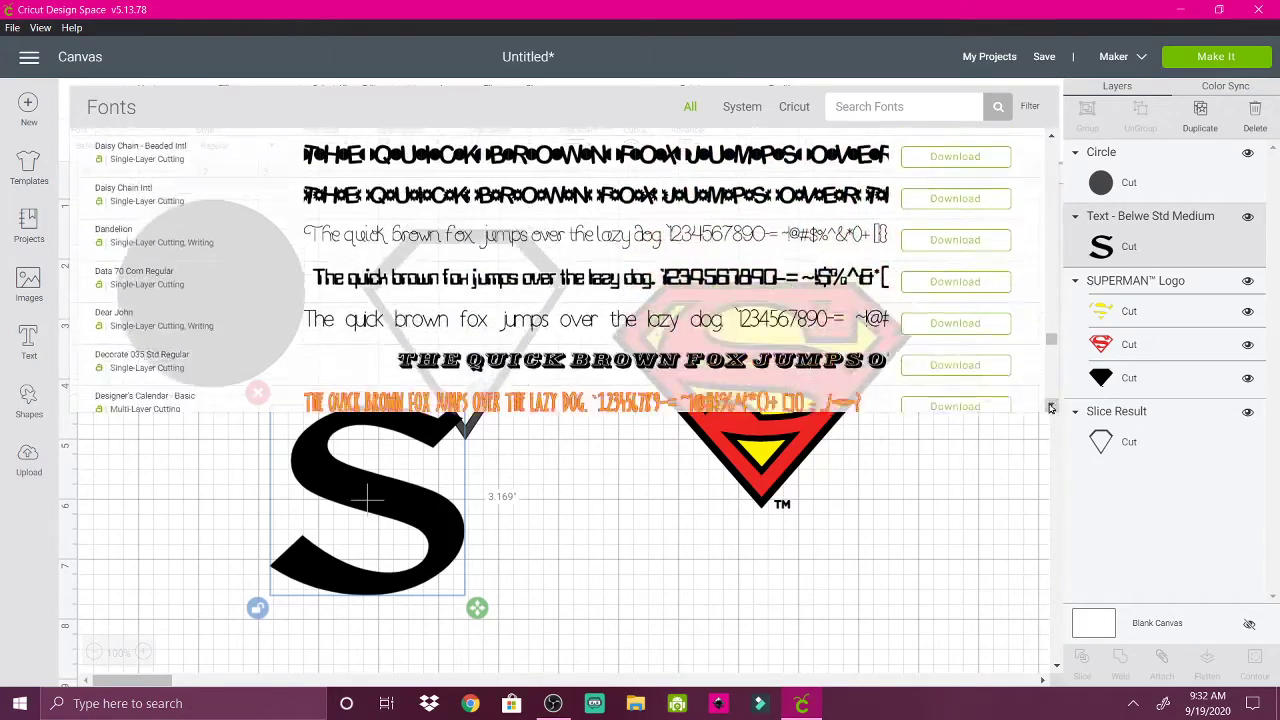
pyautogui.scroll(-2, 1051, 407)
pyautogui.scroll(-5, 1051, 407)
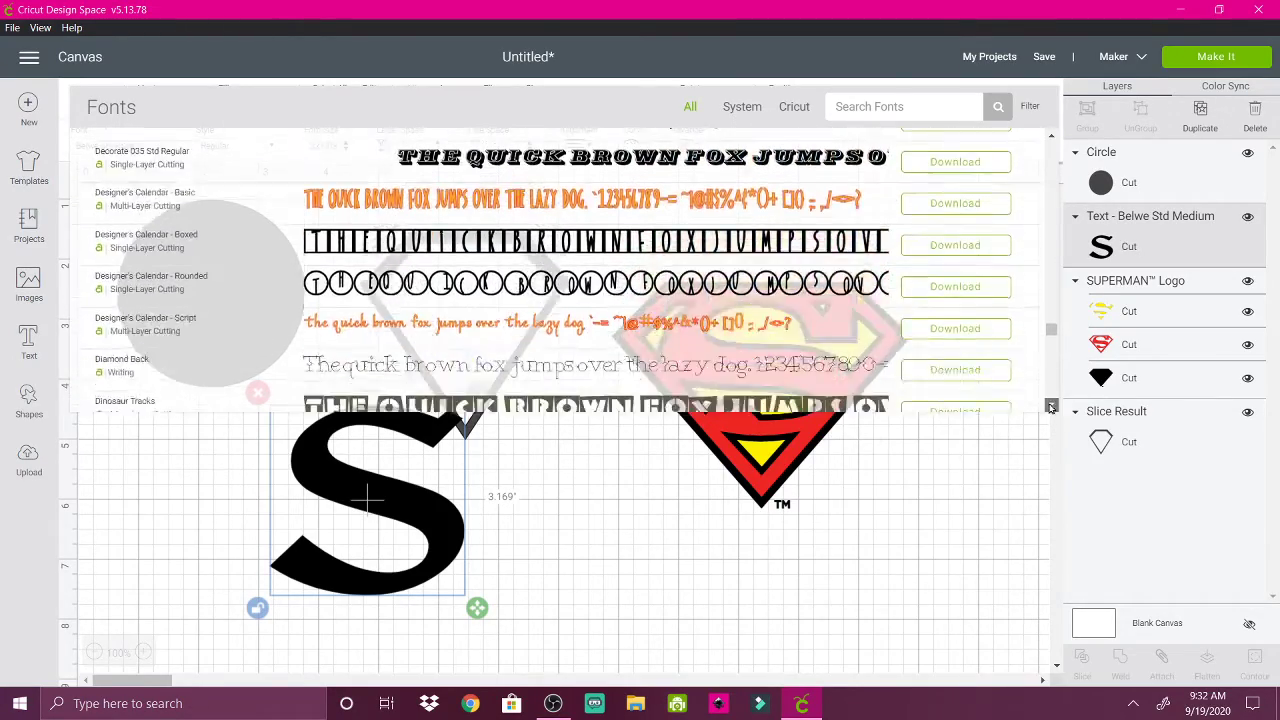
pyautogui.scroll(-4, 1051, 407)
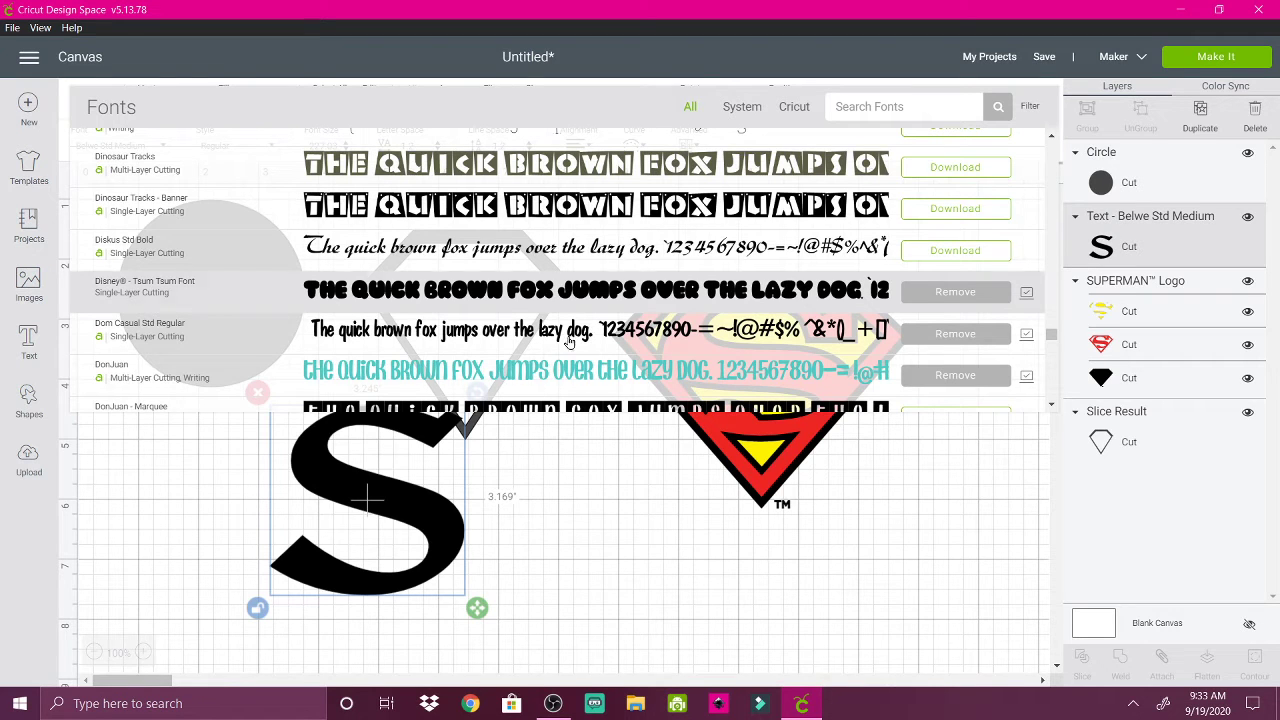
pyautogui.click(1052, 406)
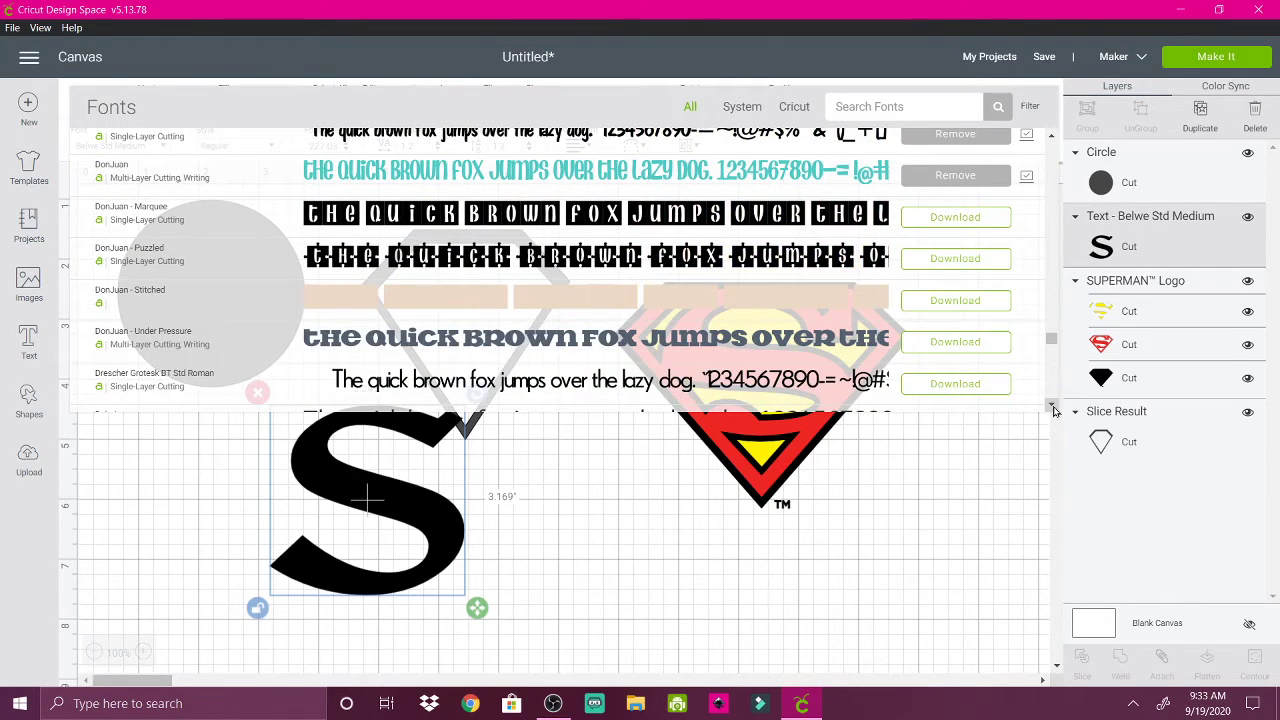
pyautogui.click(1052, 410)
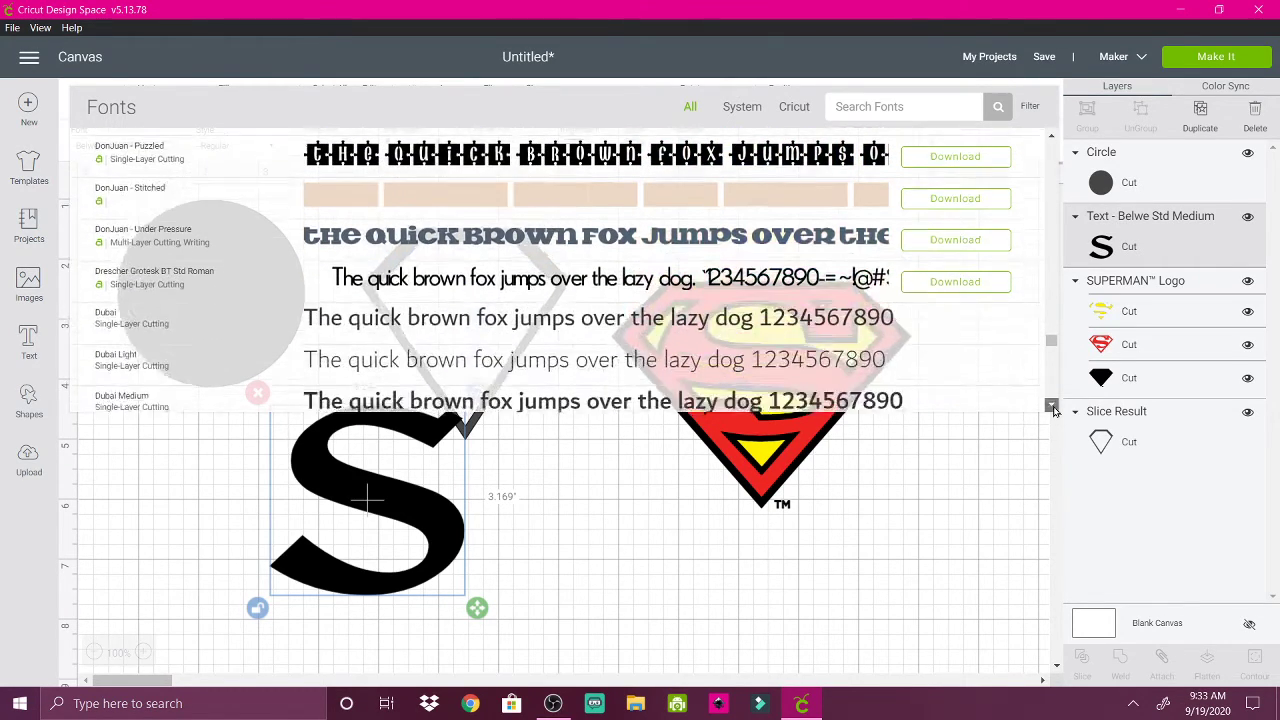
pyautogui.click(1052, 410)
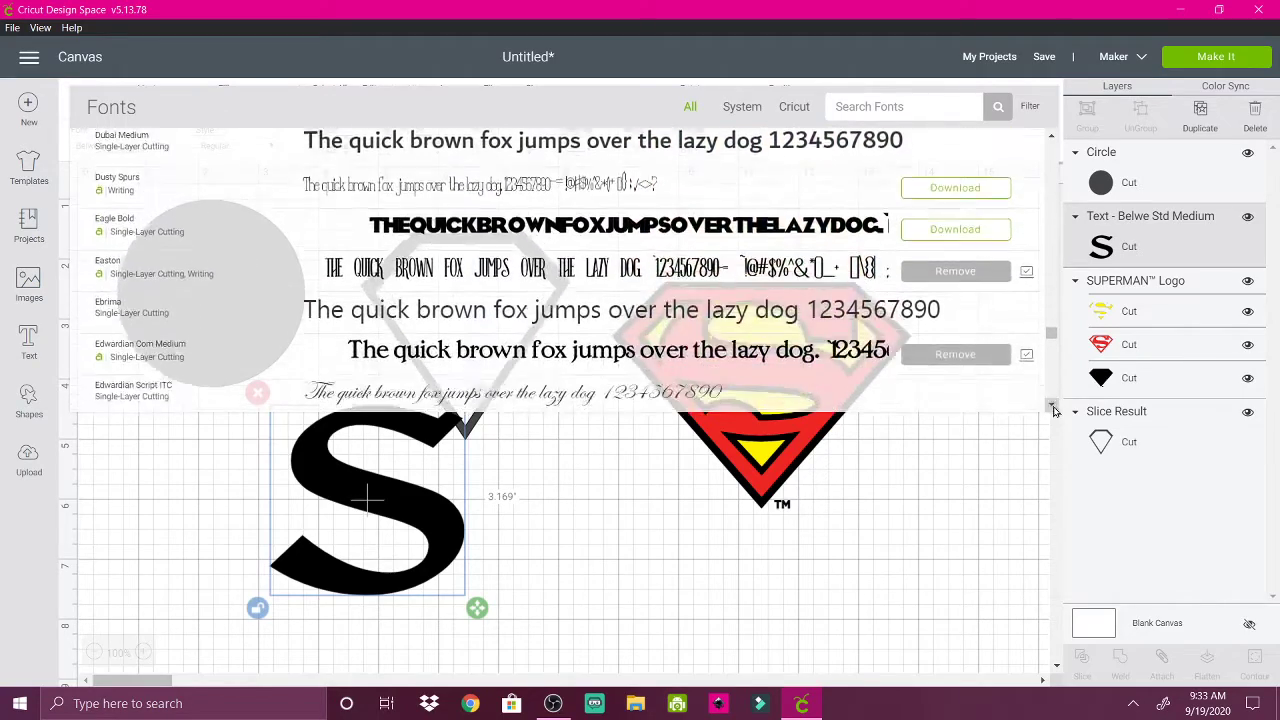
pyautogui.click(1052, 410)
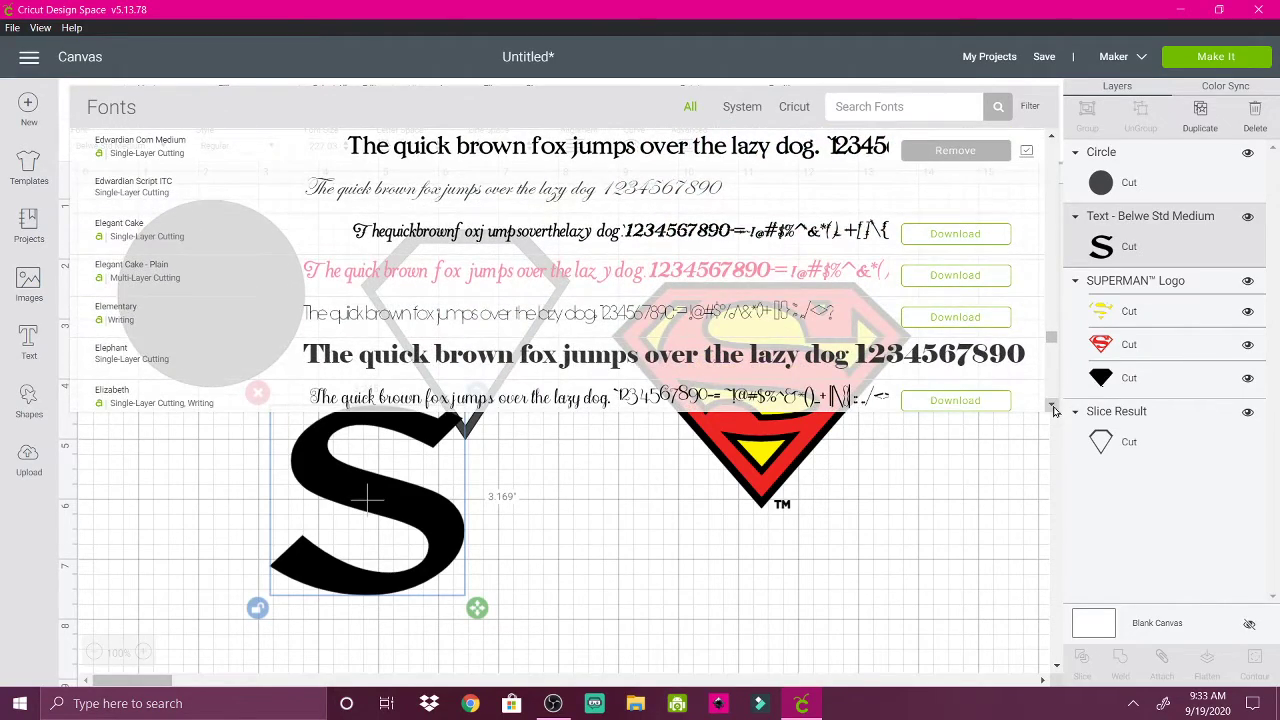
pyautogui.click(778, 365)
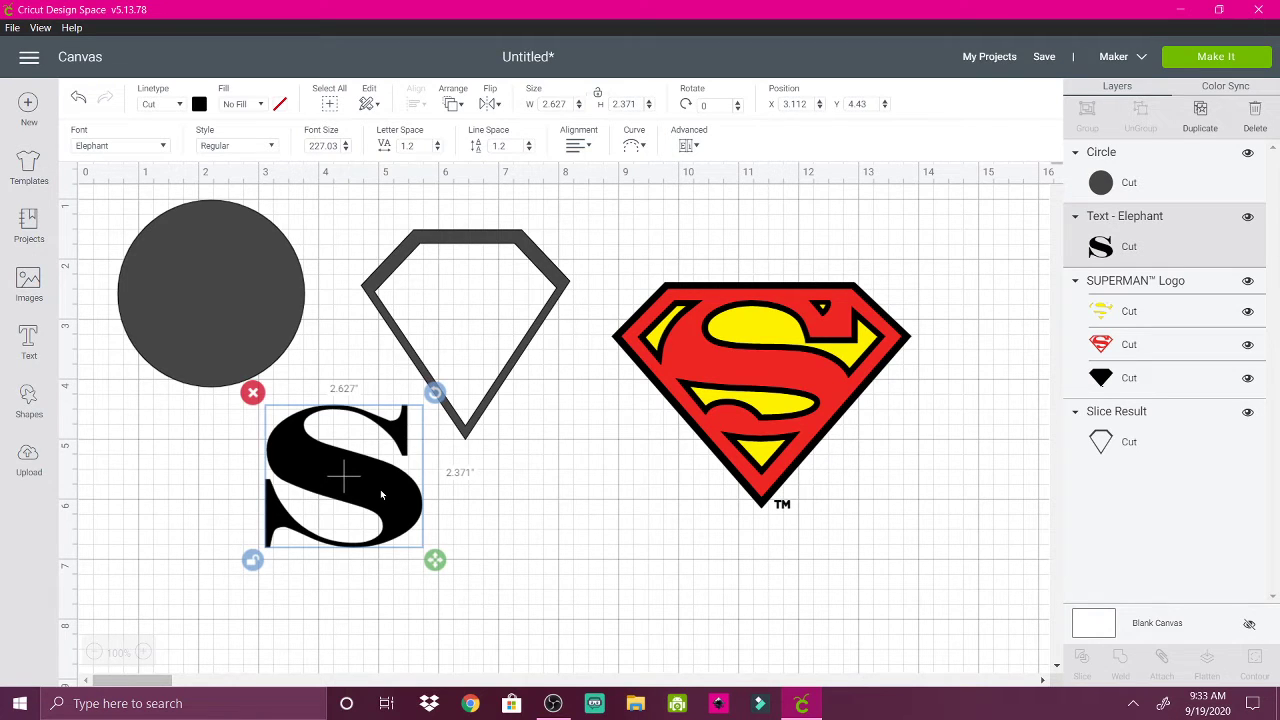
# - Shrink the circle beside the diamond outline to about 1 in across and deselect it
pyautogui.click(220, 283)
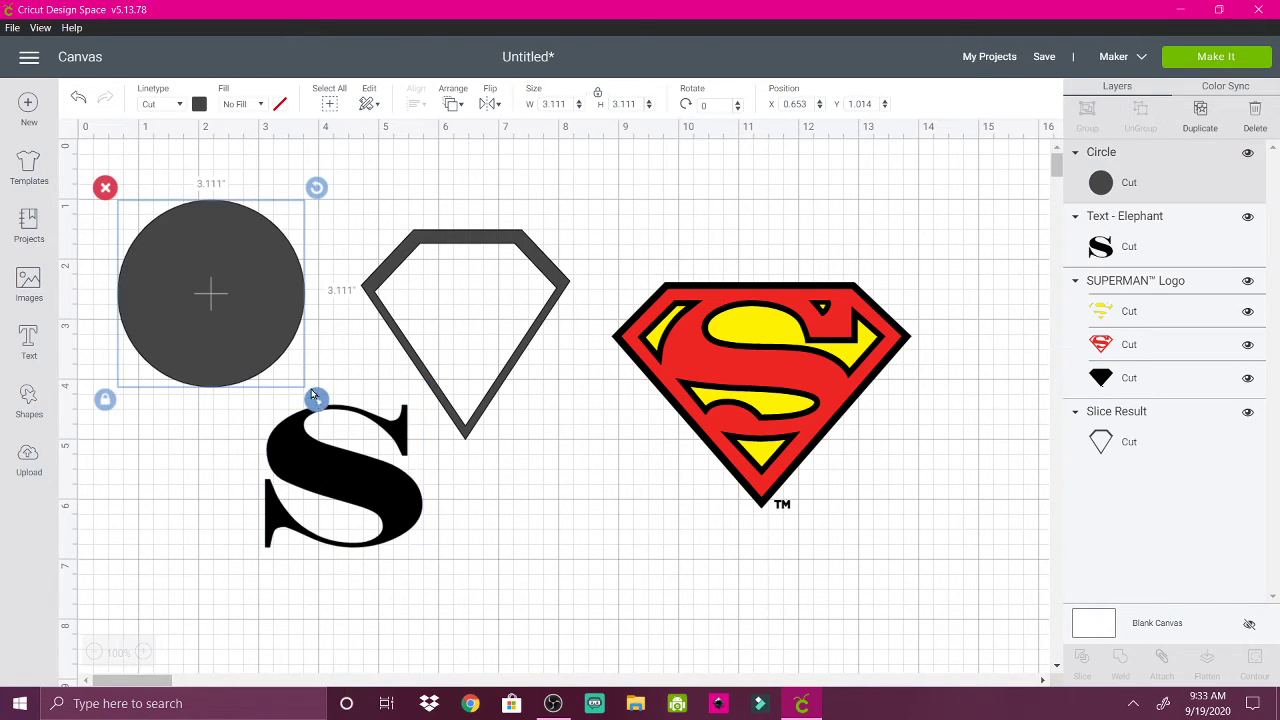
pyautogui.moveTo(315, 397); pyautogui.dragTo(182, 258)
pyautogui.click(182, 258)
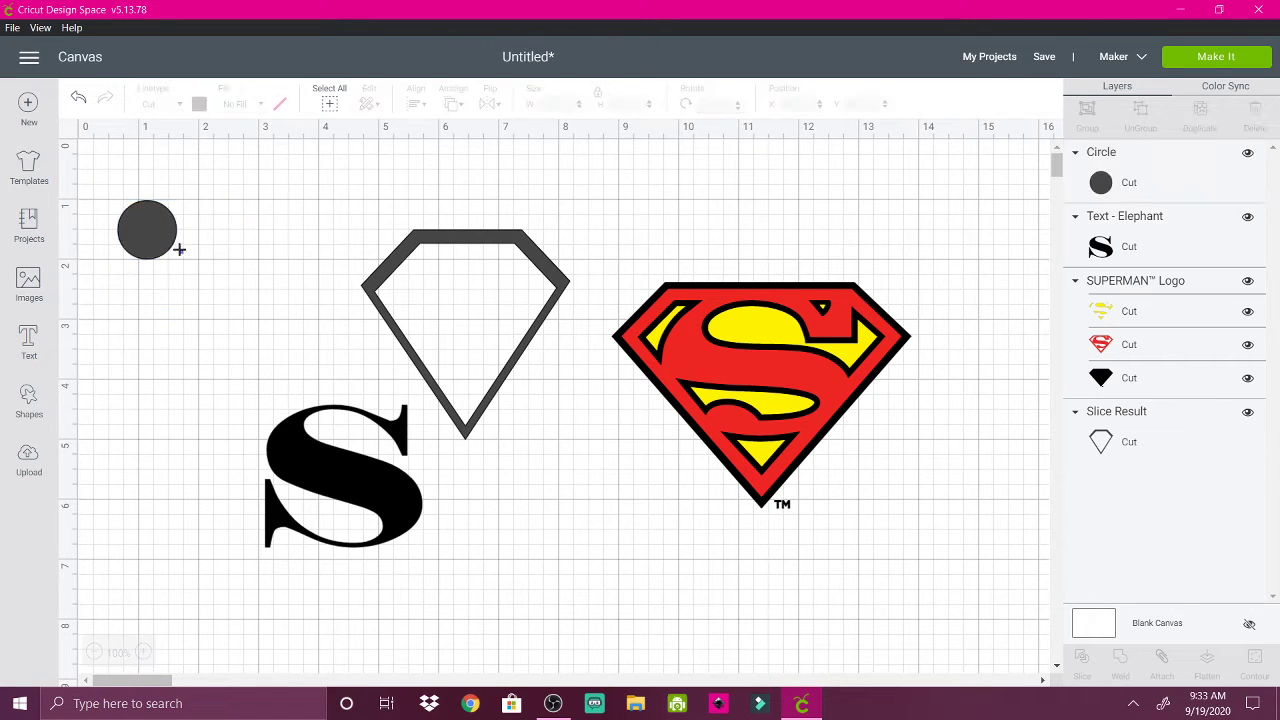
# - Shrink the circle to about 0.58 in across and move it to the right of the Elephant S, below the diamond outline
pyautogui.click(135, 222)
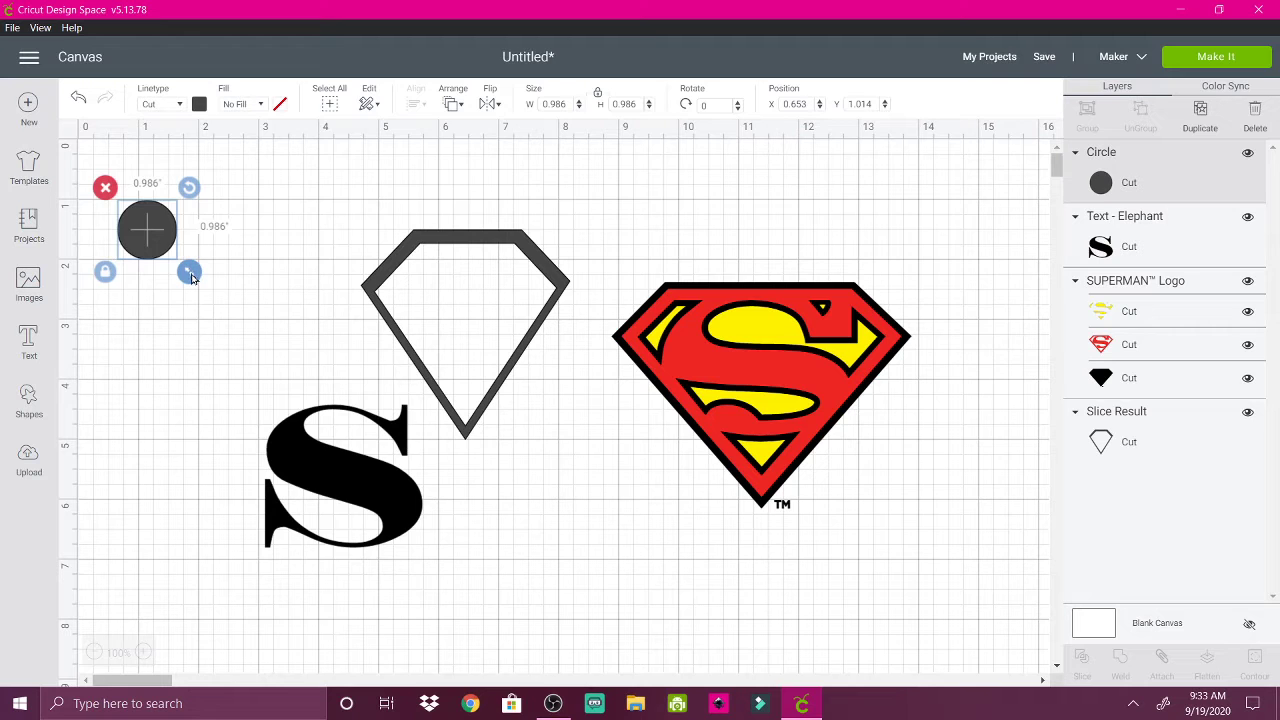
pyautogui.moveTo(192, 274); pyautogui.dragTo(338, 501)
pyautogui.moveTo(423, 521); pyautogui.dragTo(506, 507)
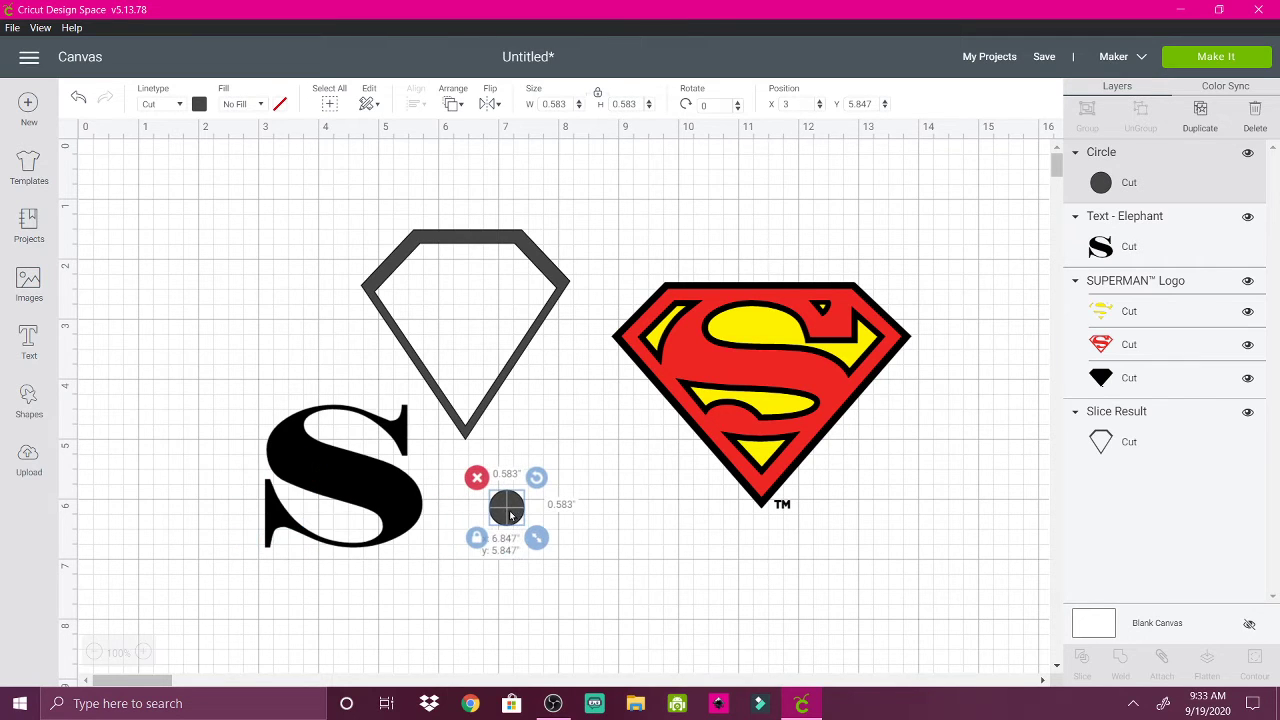
# - Add a square shape, shrink it to about 0.79 in, and place it just above the circle
pyautogui.click(30, 400)
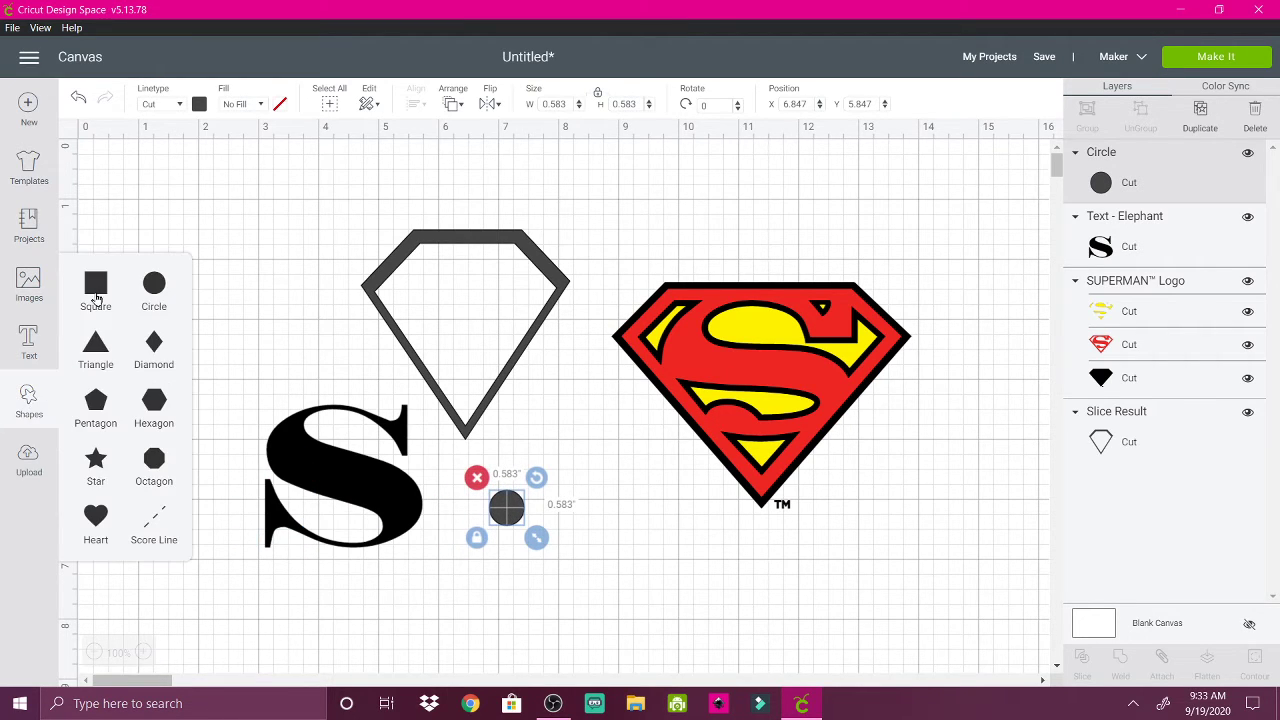
pyautogui.click(96, 287)
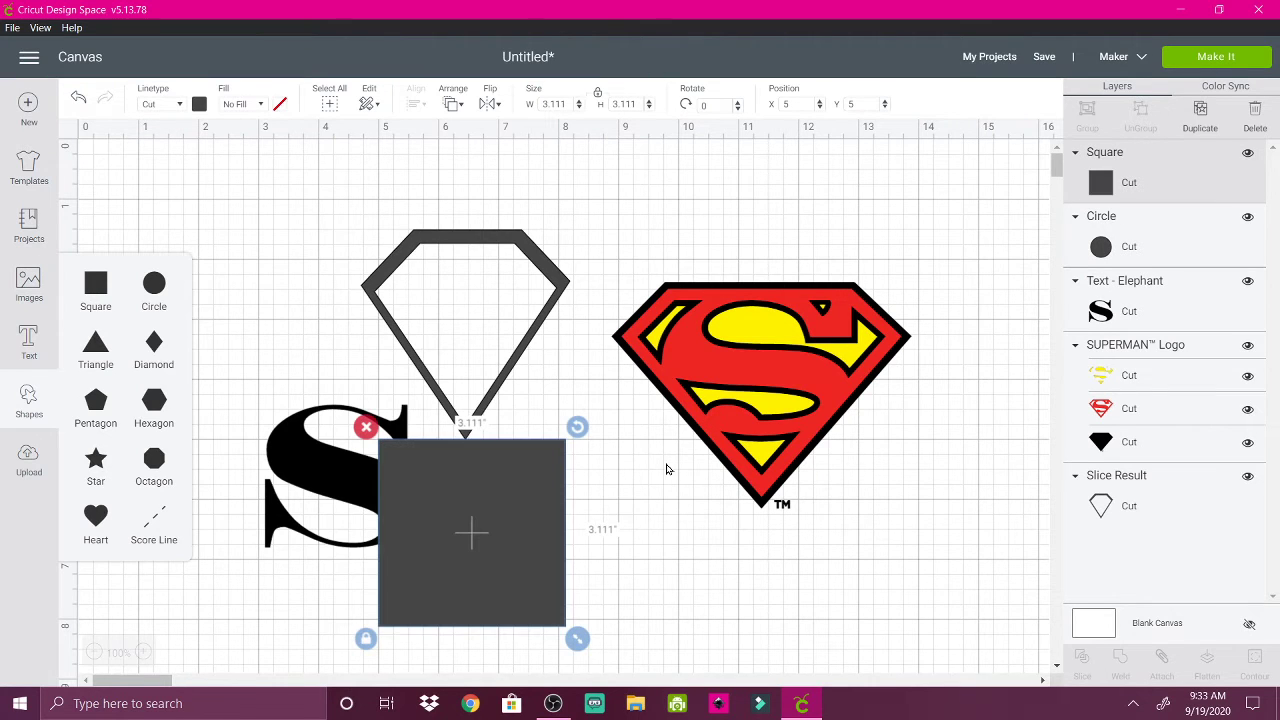
pyautogui.click(481, 480)
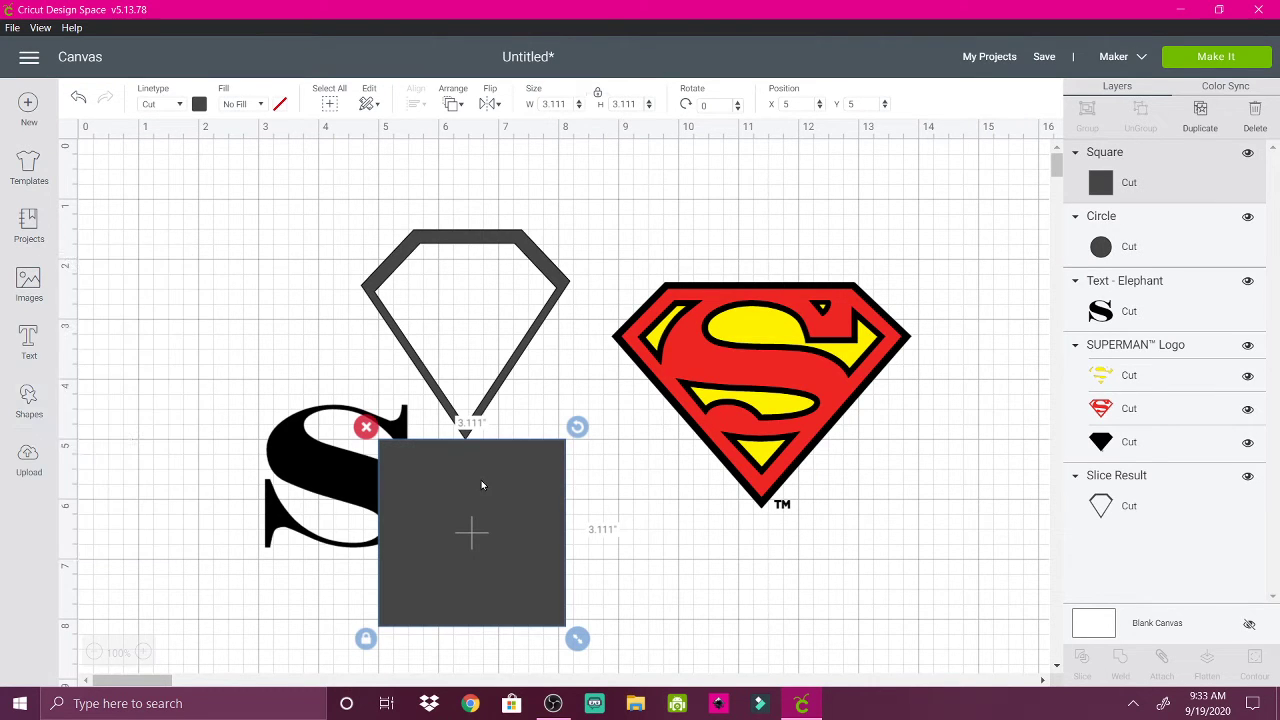
pyautogui.moveTo(418, 541); pyautogui.dragTo(615, 486)
pyautogui.moveTo(708, 638); pyautogui.dragTo(568, 488)
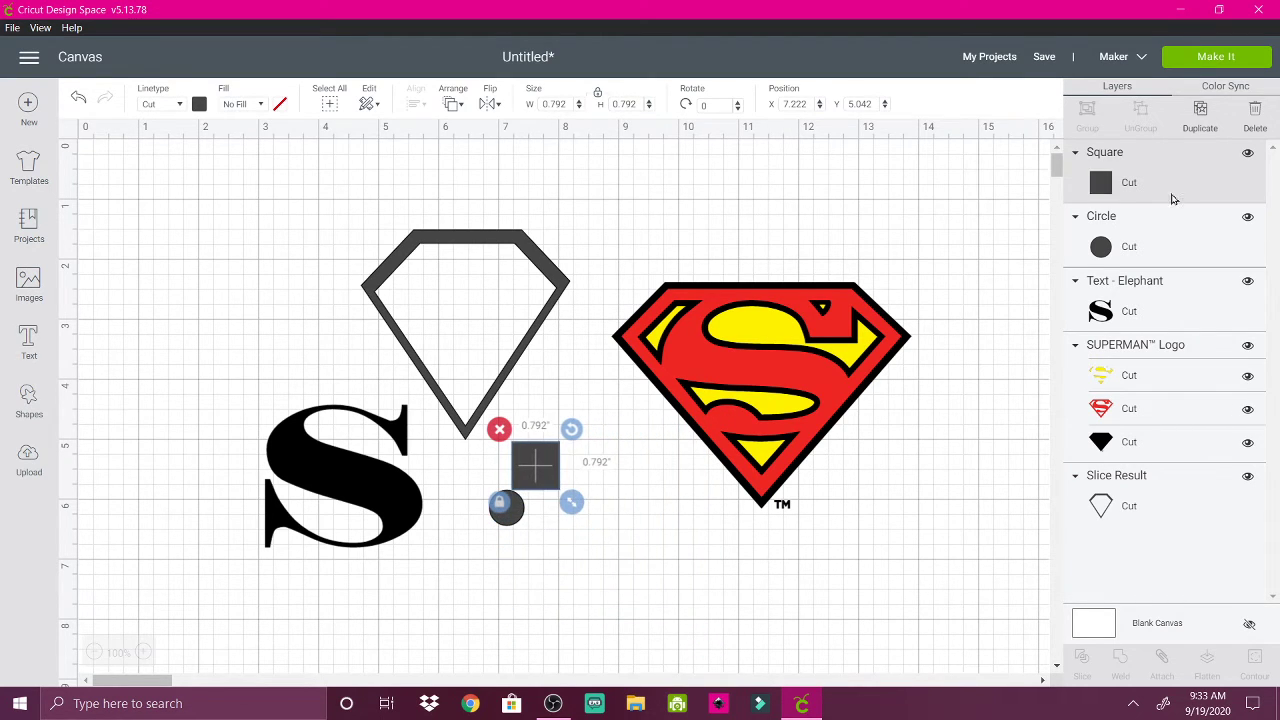
# - Duplicate the square onto the S's upper serif, reshape the copy to about 0.47 × 0.32 in, and place a duplicate of it beside the S
pyautogui.click(1195, 112)
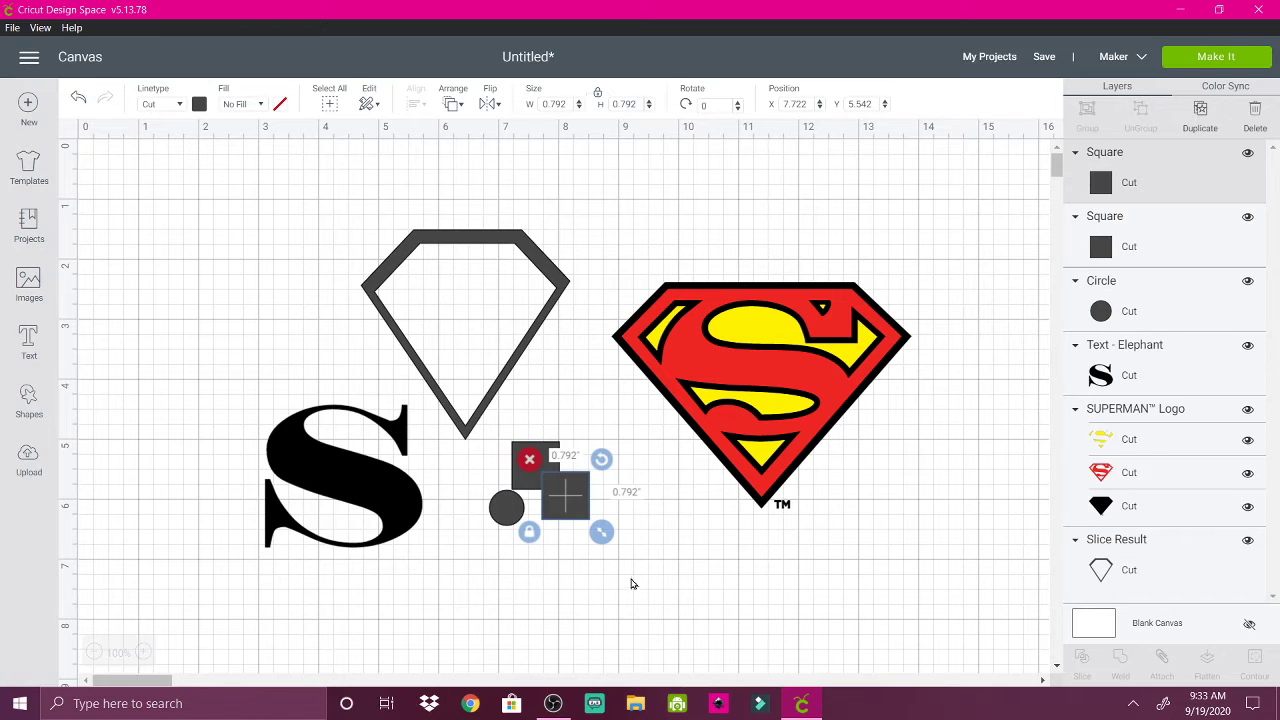
pyautogui.moveTo(561, 486); pyautogui.dragTo(404, 453)
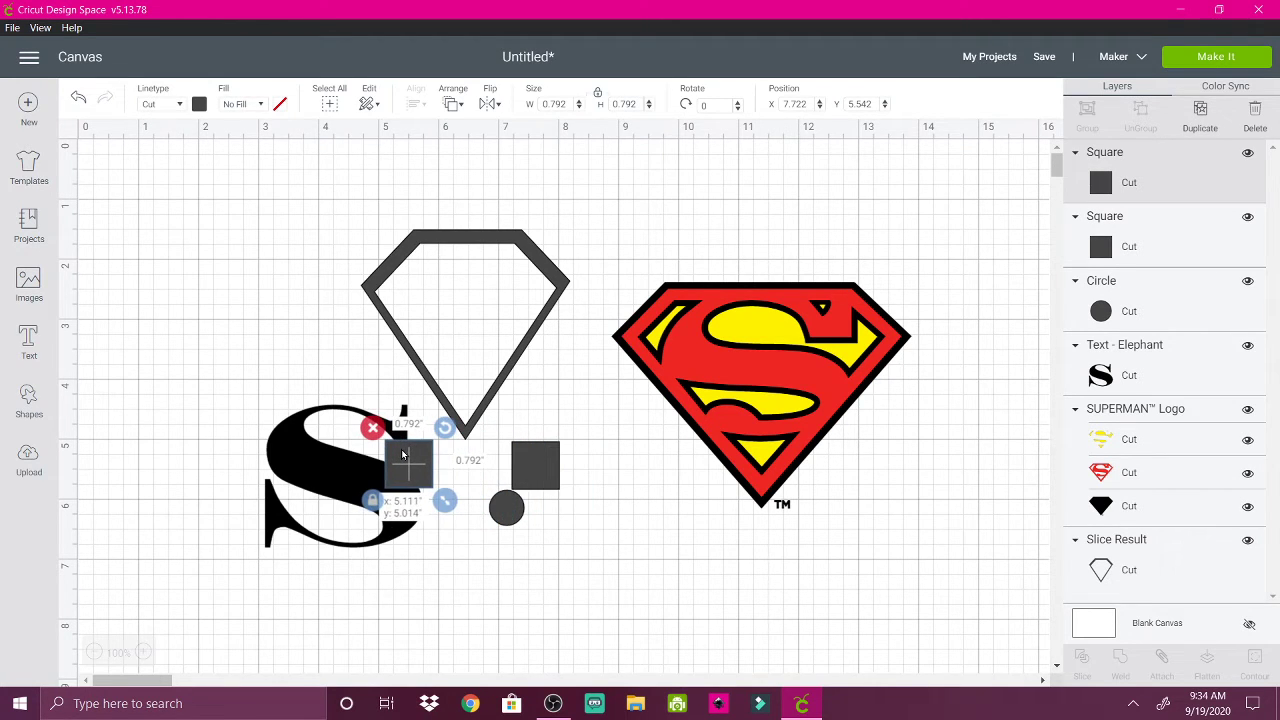
pyautogui.click(372, 500)
pyautogui.moveTo(448, 505); pyautogui.dragTo(409, 455)
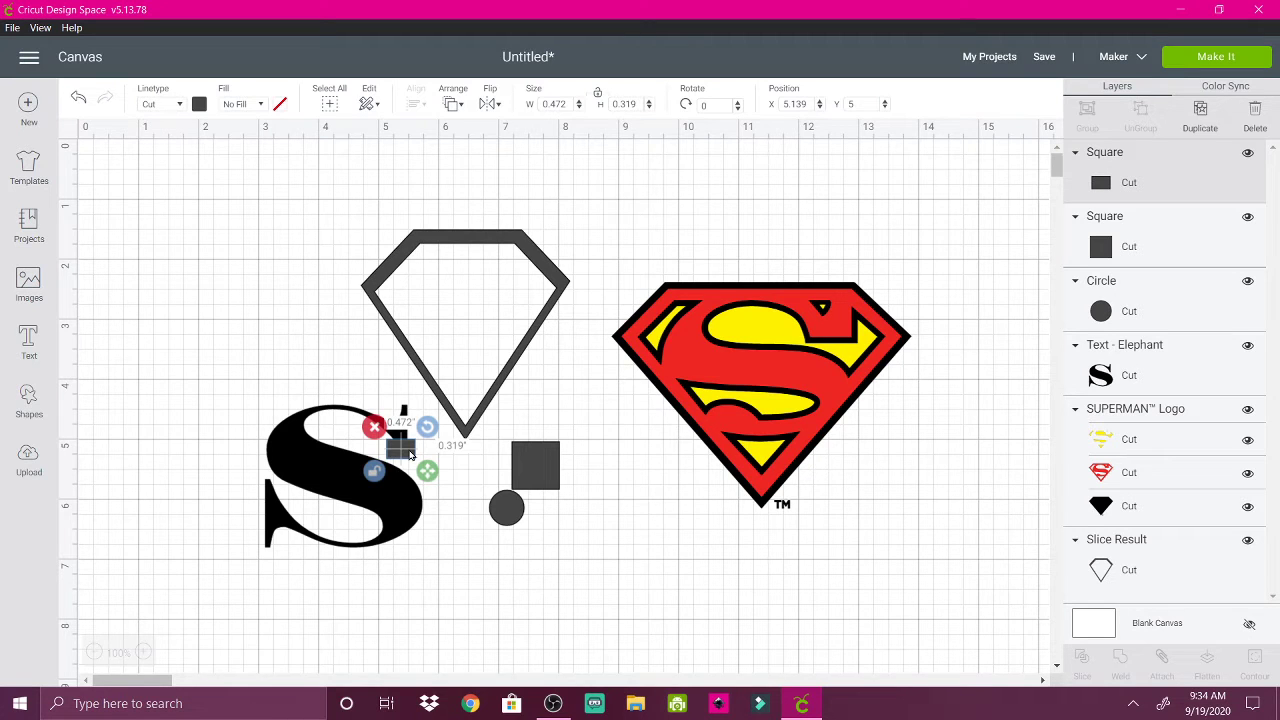
pyautogui.click(1200, 110)
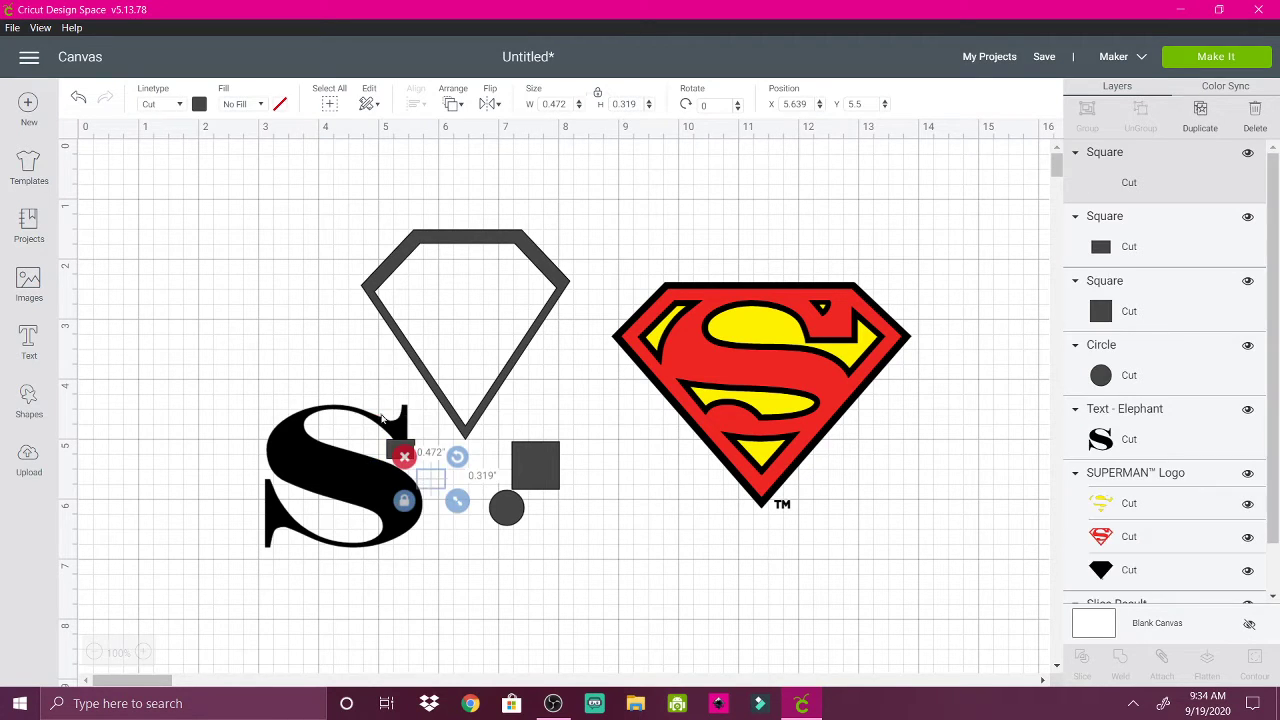
pyautogui.moveTo(430, 480); pyautogui.dragTo(198, 474)
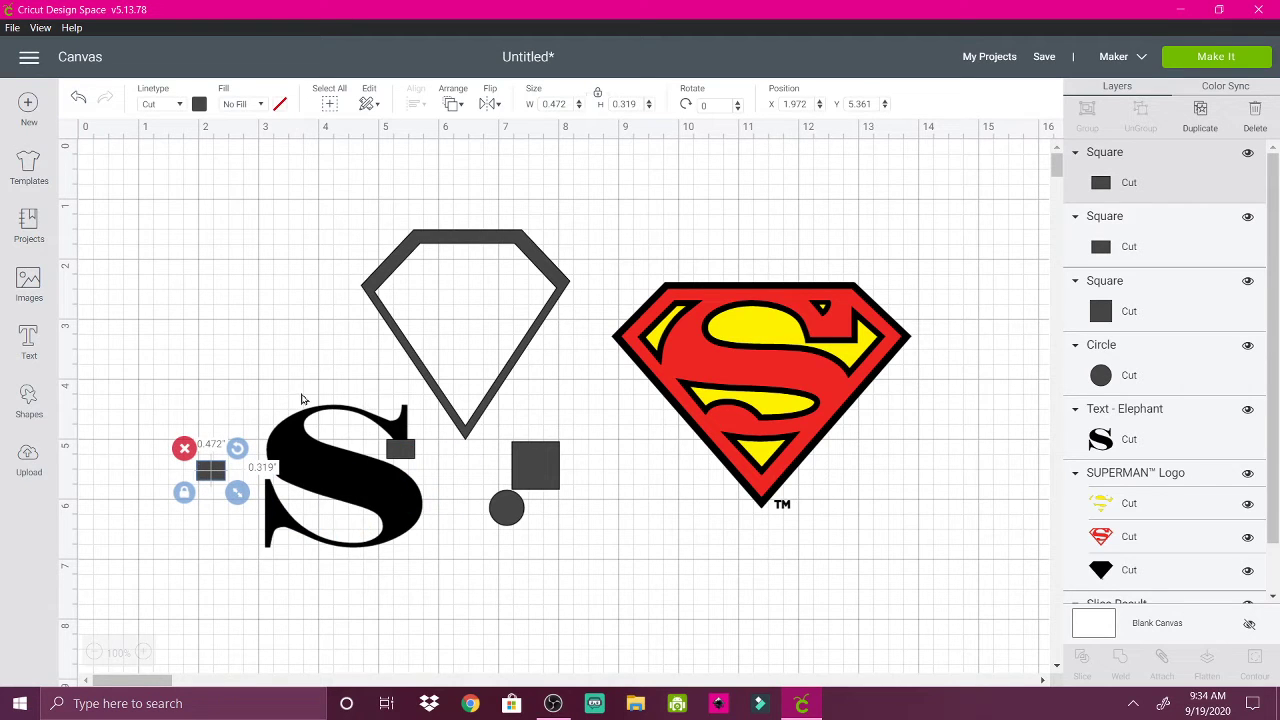
# - Move the Superman logo and diamond outline further from the S, and place the spare small rectangle against the square
pyautogui.moveTo(333, 380); pyautogui.dragTo(405, 465)
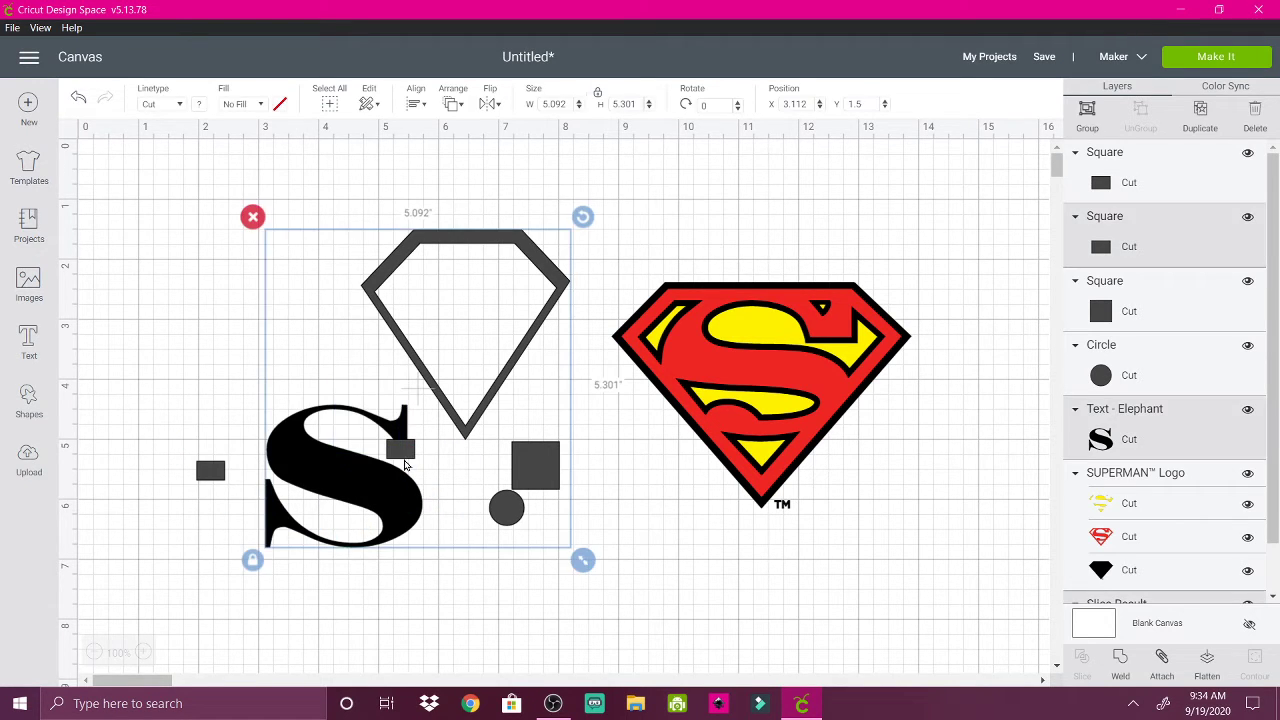
pyautogui.moveTo(646, 511); pyautogui.dragTo(712, 370)
pyautogui.click(717, 421)
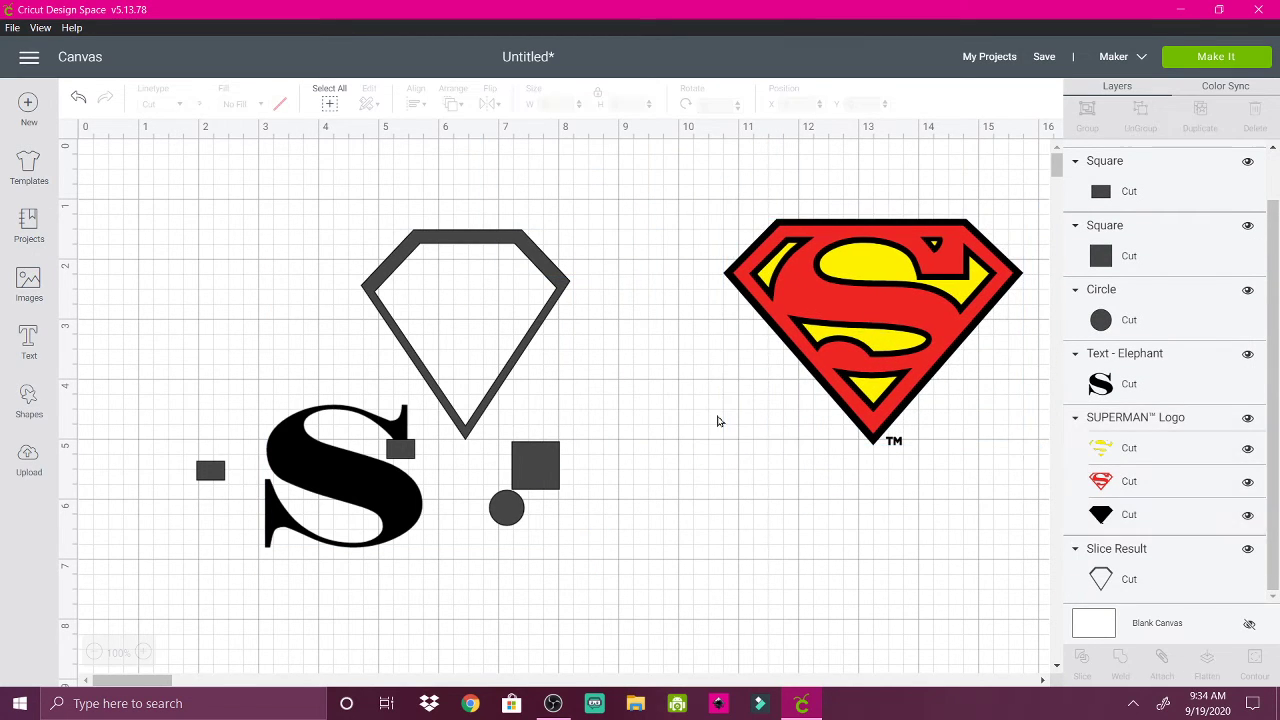
pyautogui.click(518, 363)
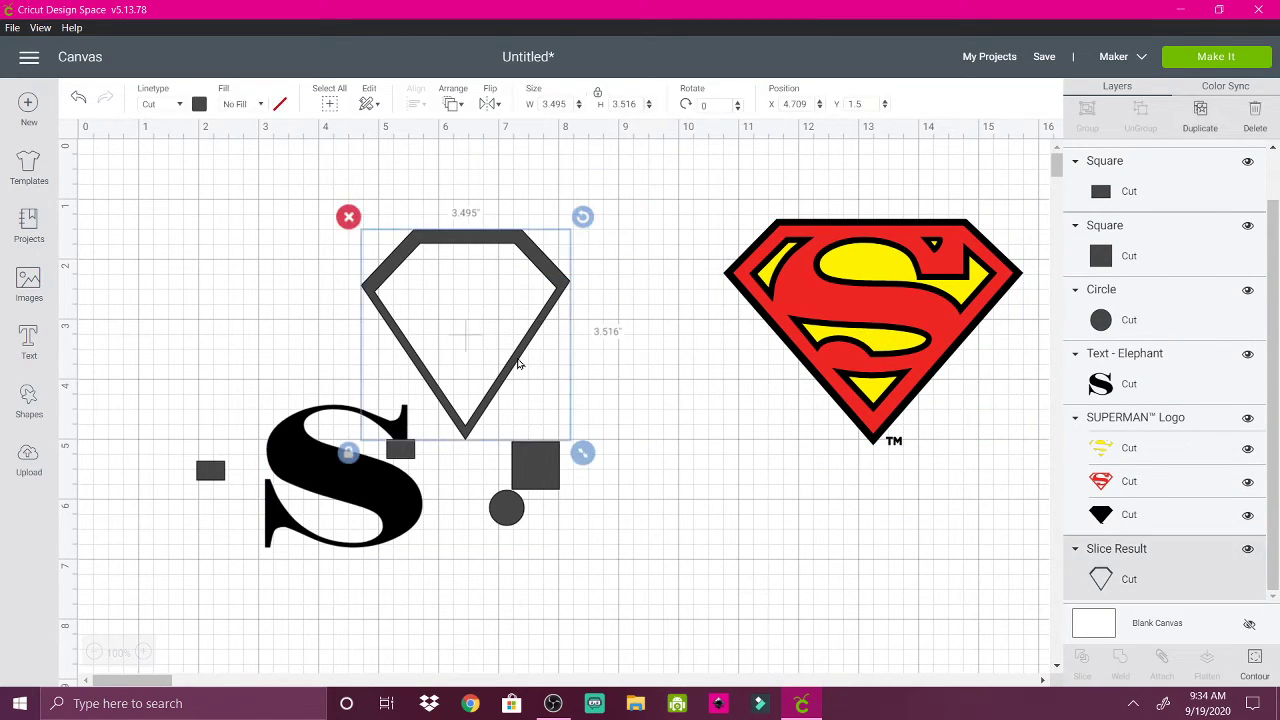
pyautogui.moveTo(518, 363); pyautogui.dragTo(716, 348)
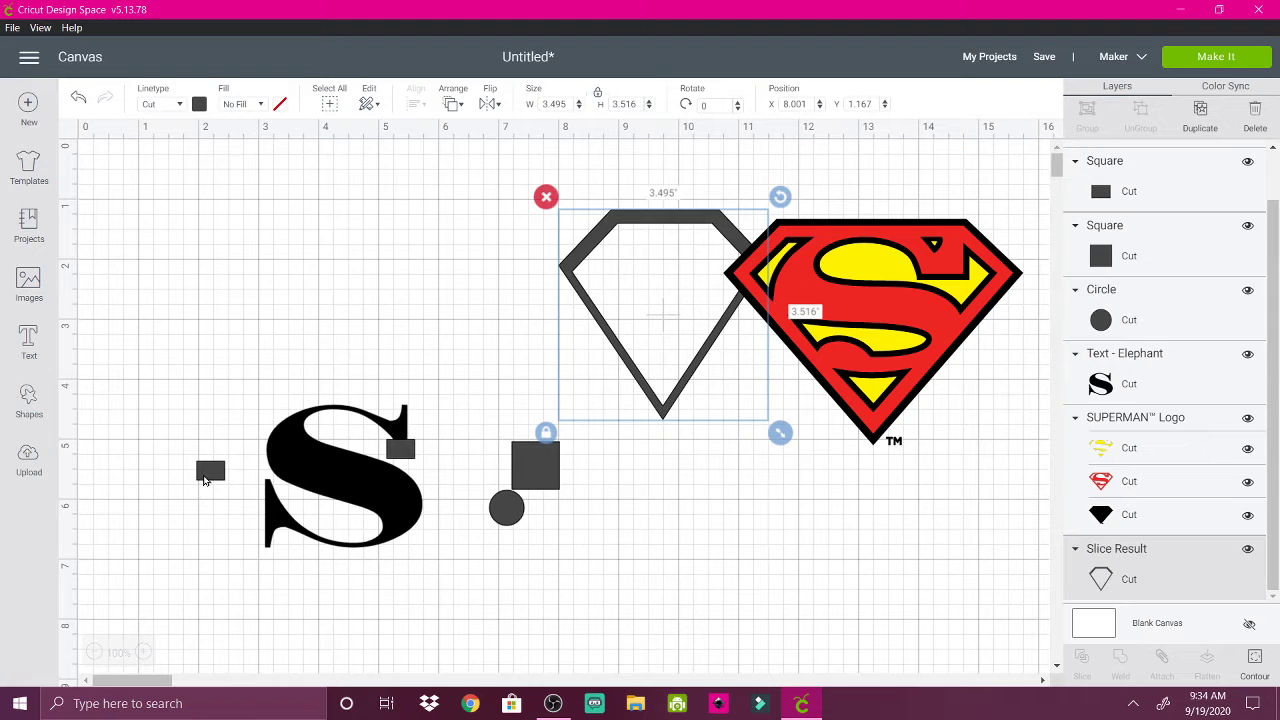
pyautogui.moveTo(204, 480); pyautogui.dragTo(554, 464)
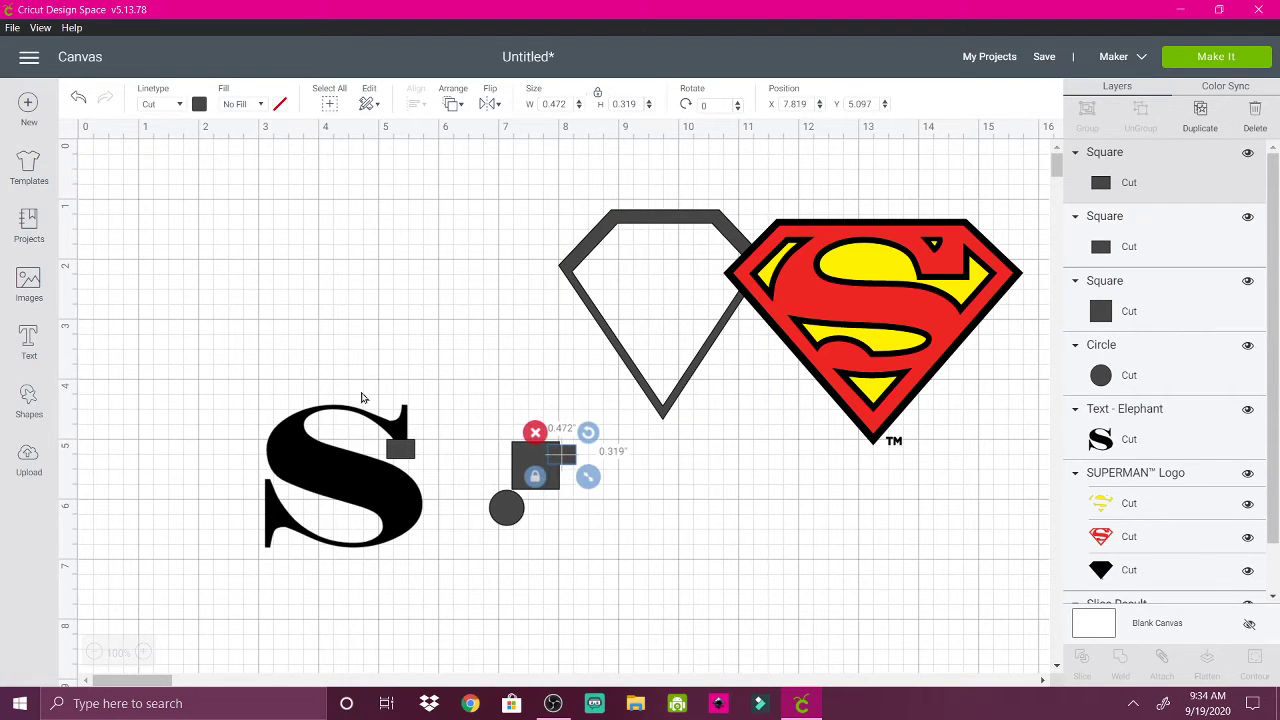
# - Slice the S with the rectangle over its upper serif and delete the leftover pieces, moving the S clear of them
pyautogui.moveTo(346, 380); pyautogui.dragTo(418, 477)
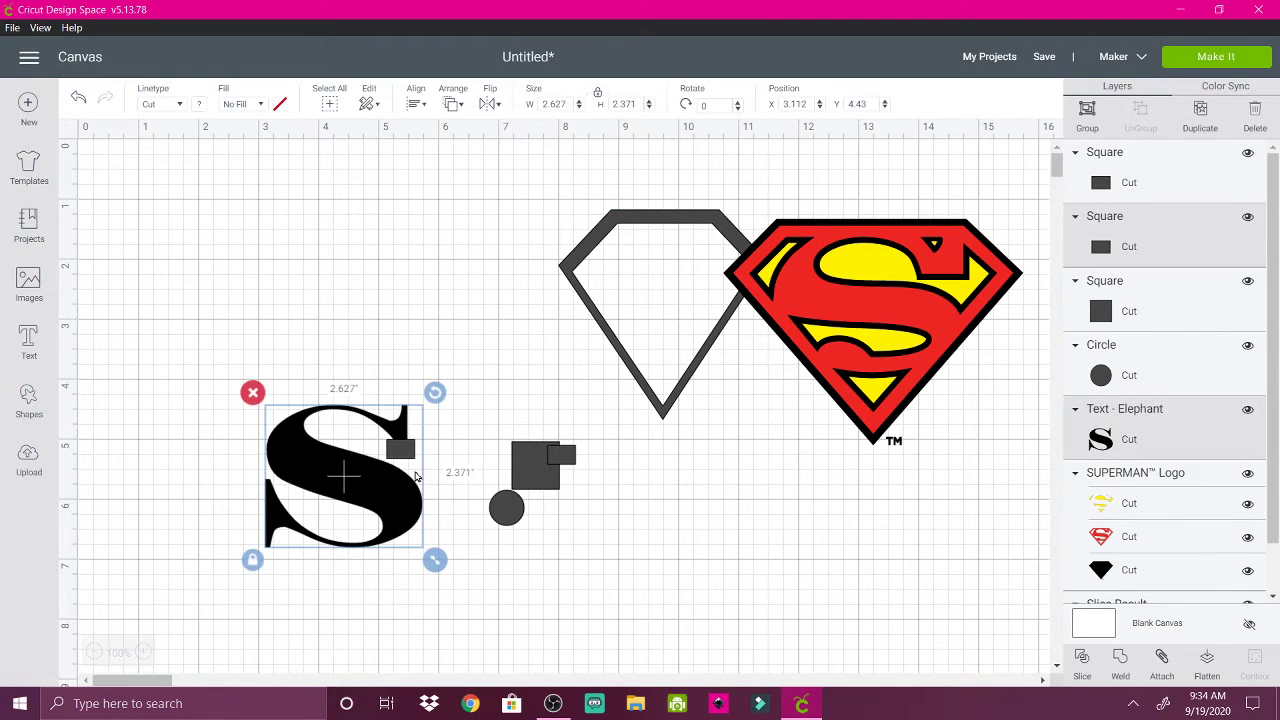
pyautogui.click(1080, 660)
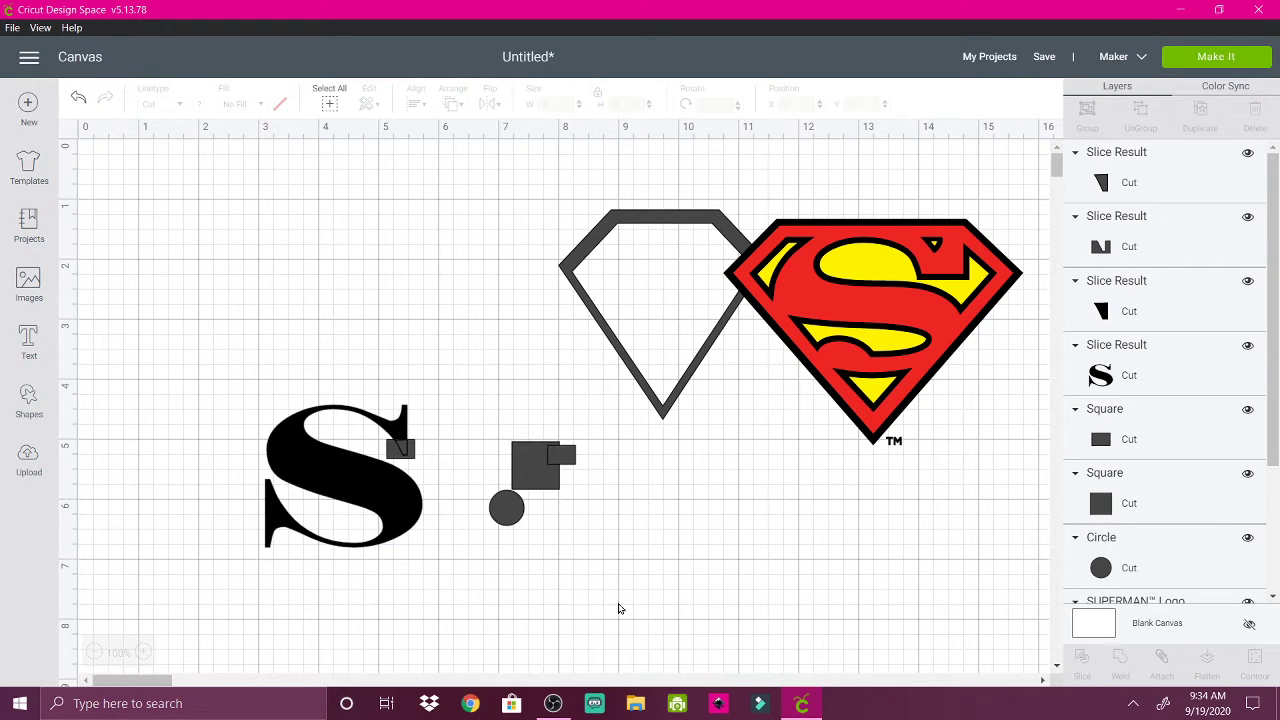
pyautogui.moveTo(402, 453); pyautogui.dragTo(674, 460)
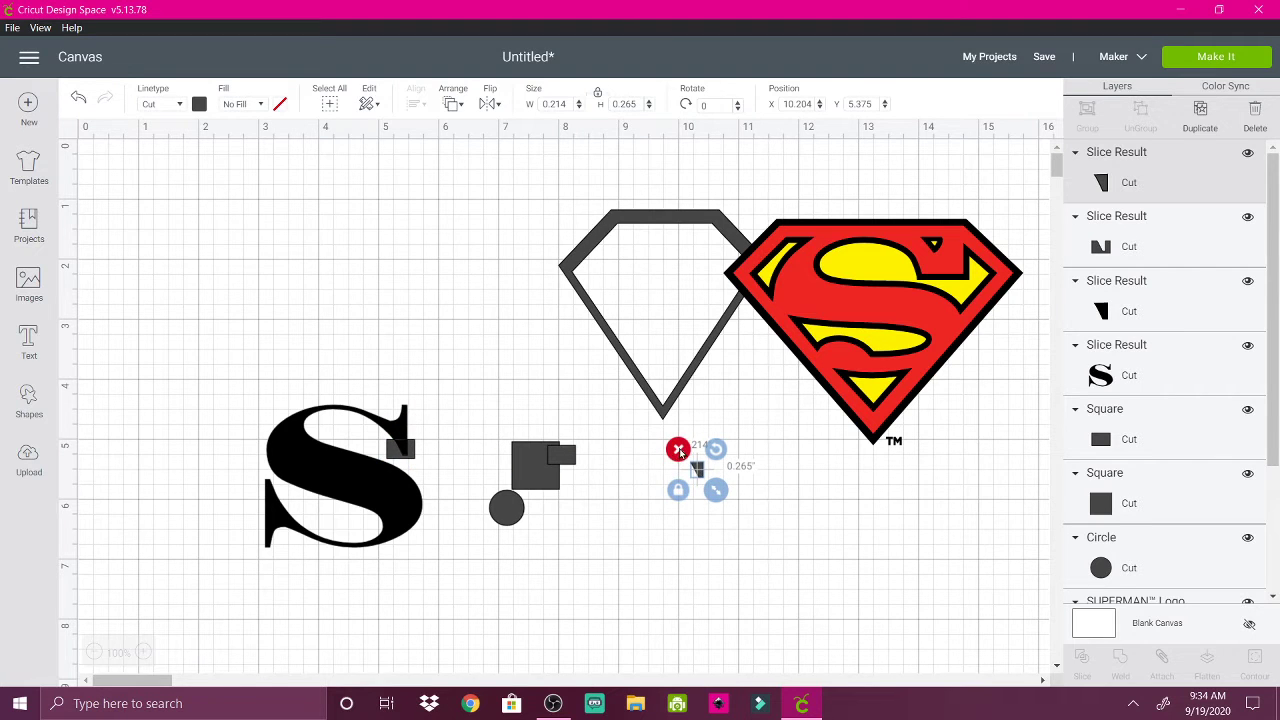
pyautogui.click(678, 450)
pyautogui.click(401, 452)
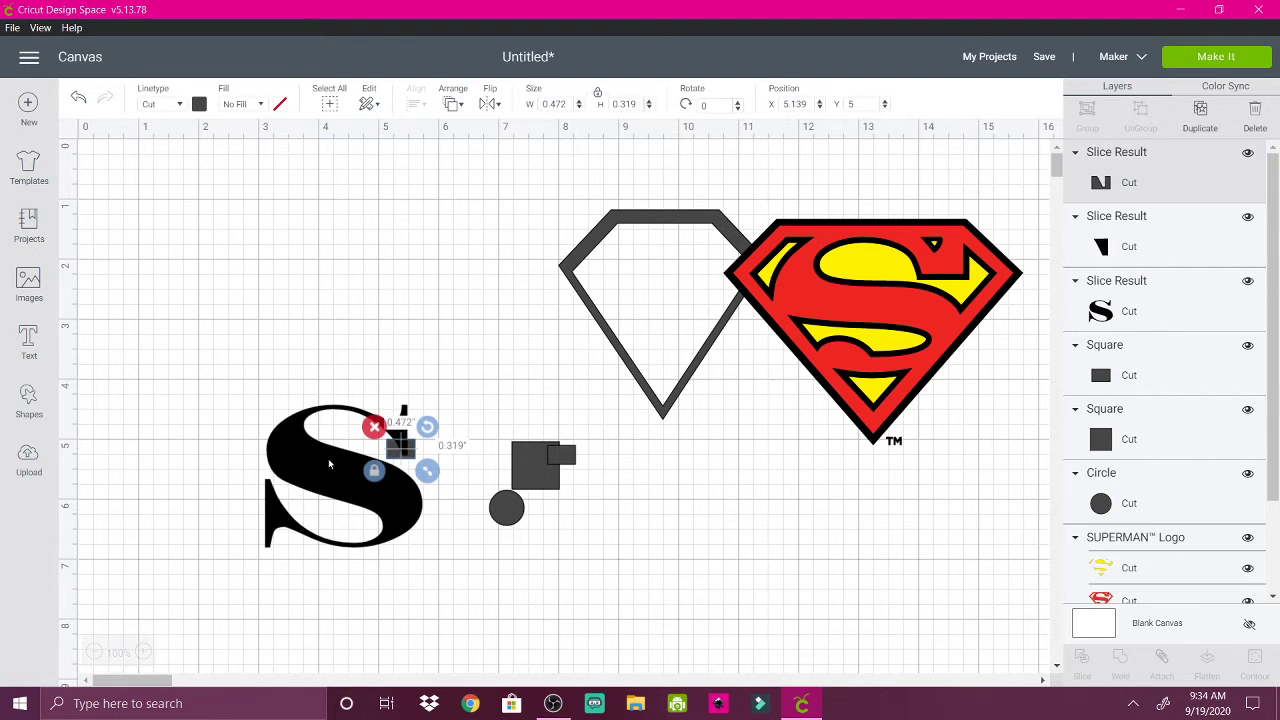
pyautogui.moveTo(324, 458); pyautogui.dragTo(242, 326)
pyautogui.moveTo(386, 417); pyautogui.dragTo(420, 481)
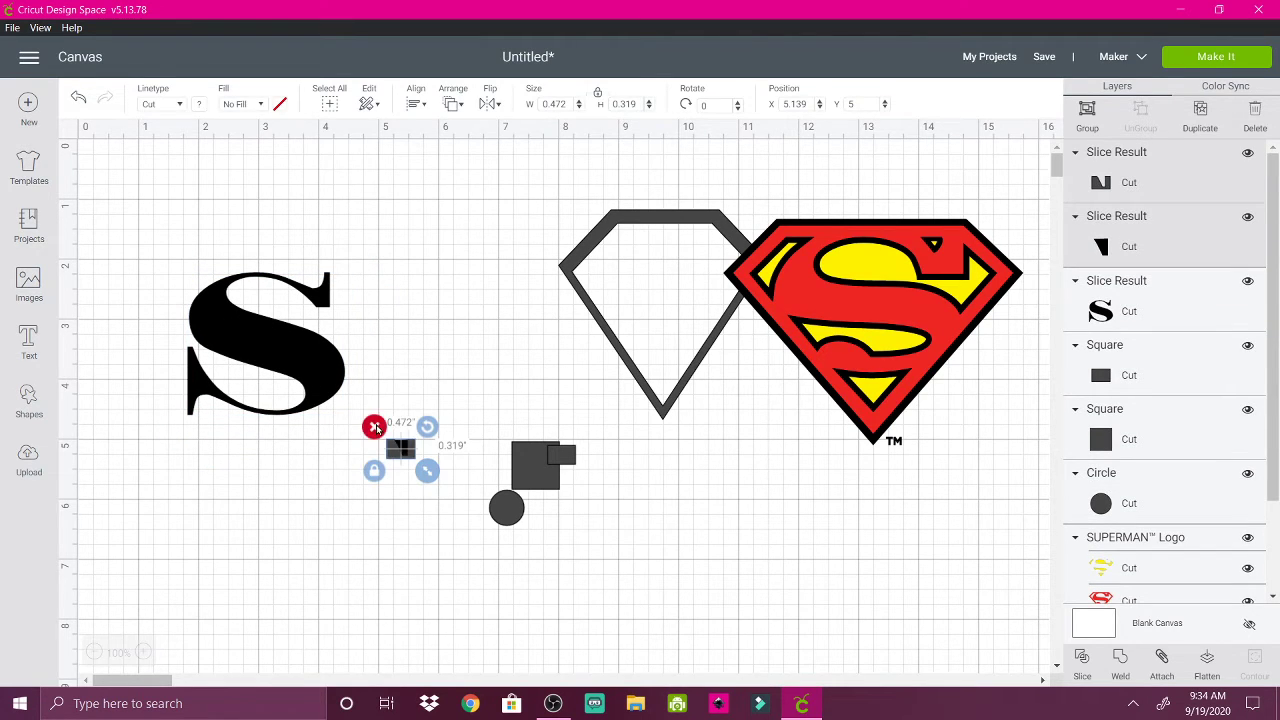
pyautogui.click(375, 428)
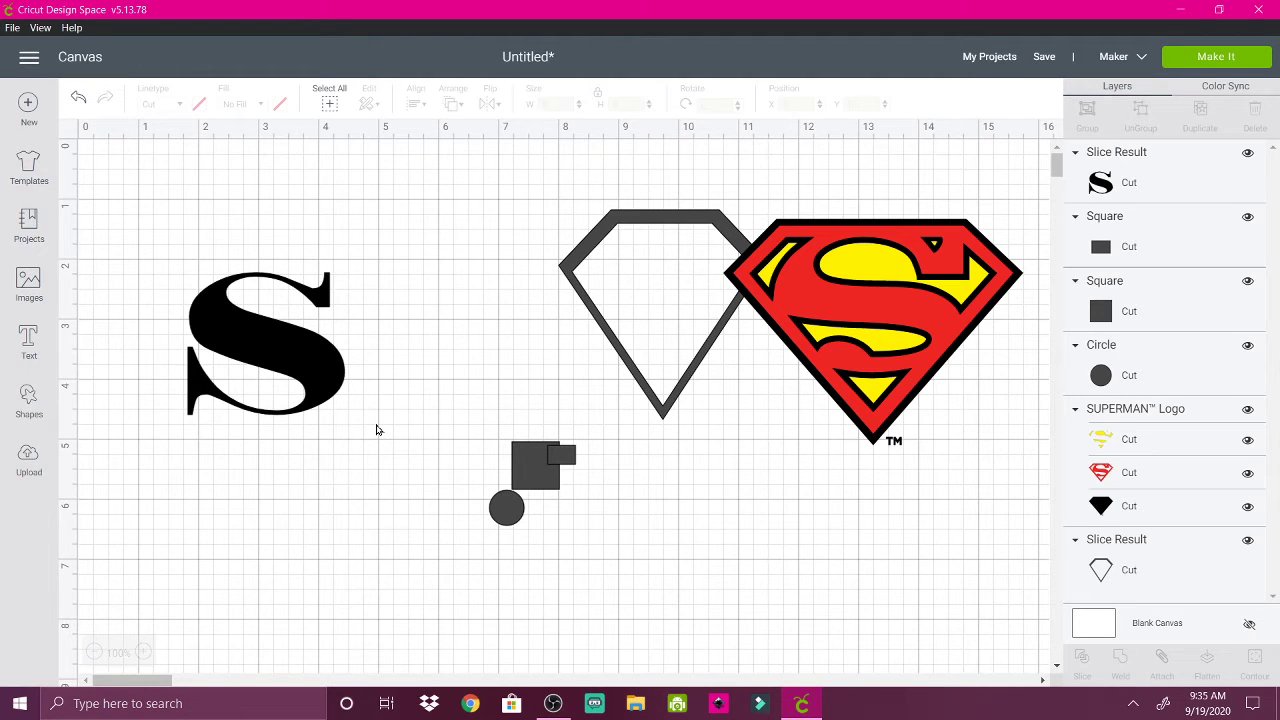
# - Delete the spare small rectangle and reshape the square to about 0.86 × 1.22 in over the S's lower-left serif
pyautogui.click(568, 455)
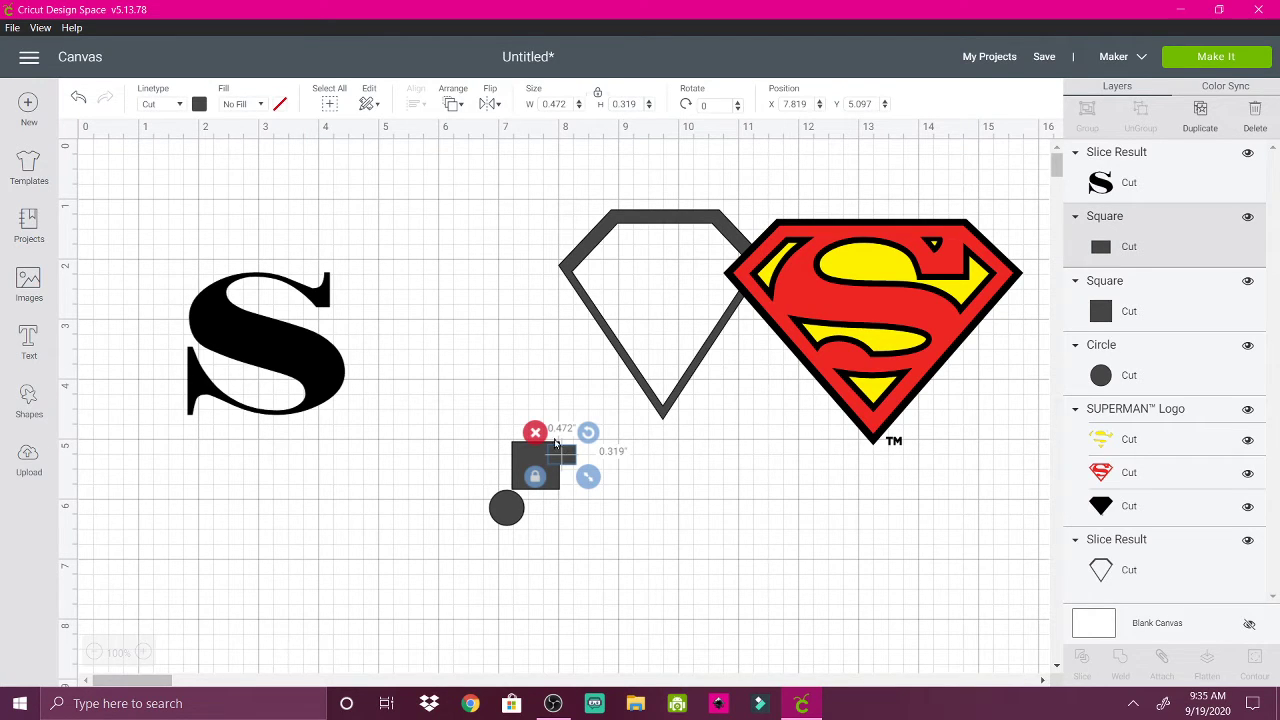
pyautogui.click(535, 432)
pyautogui.moveTo(526, 470); pyautogui.dragTo(158, 374)
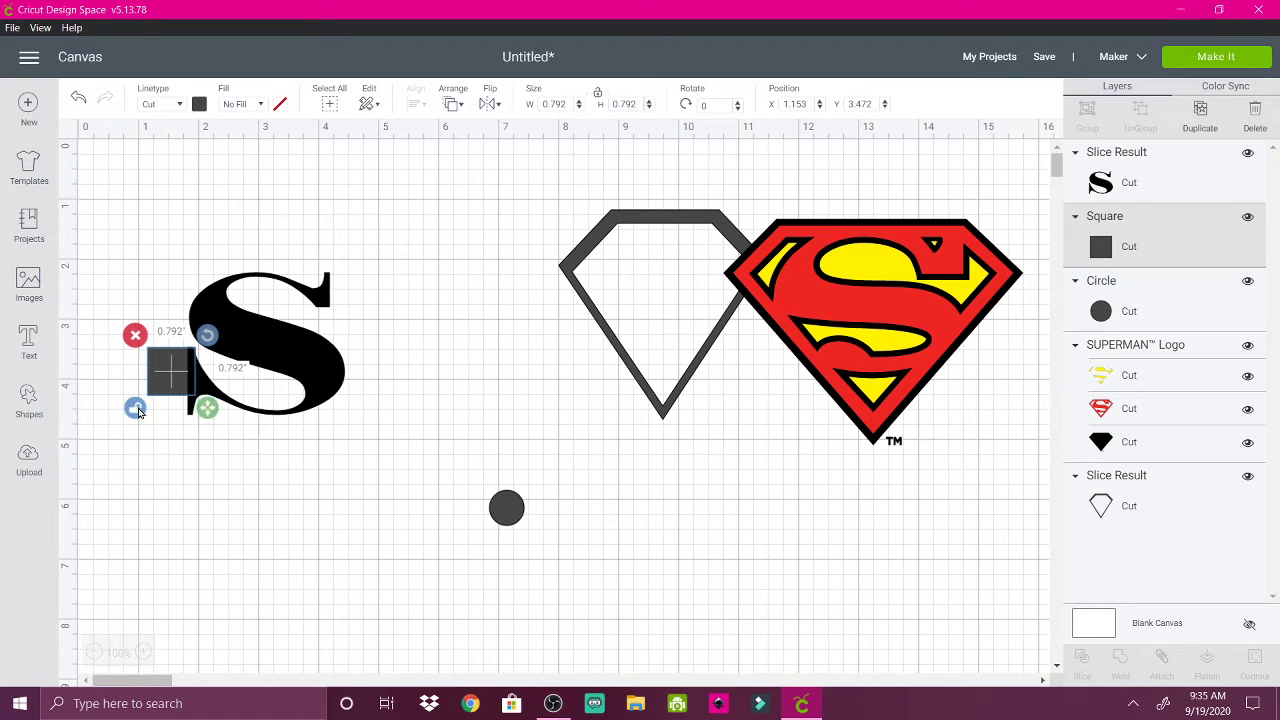
pyautogui.moveTo(208, 410); pyautogui.dragTo(183, 395)
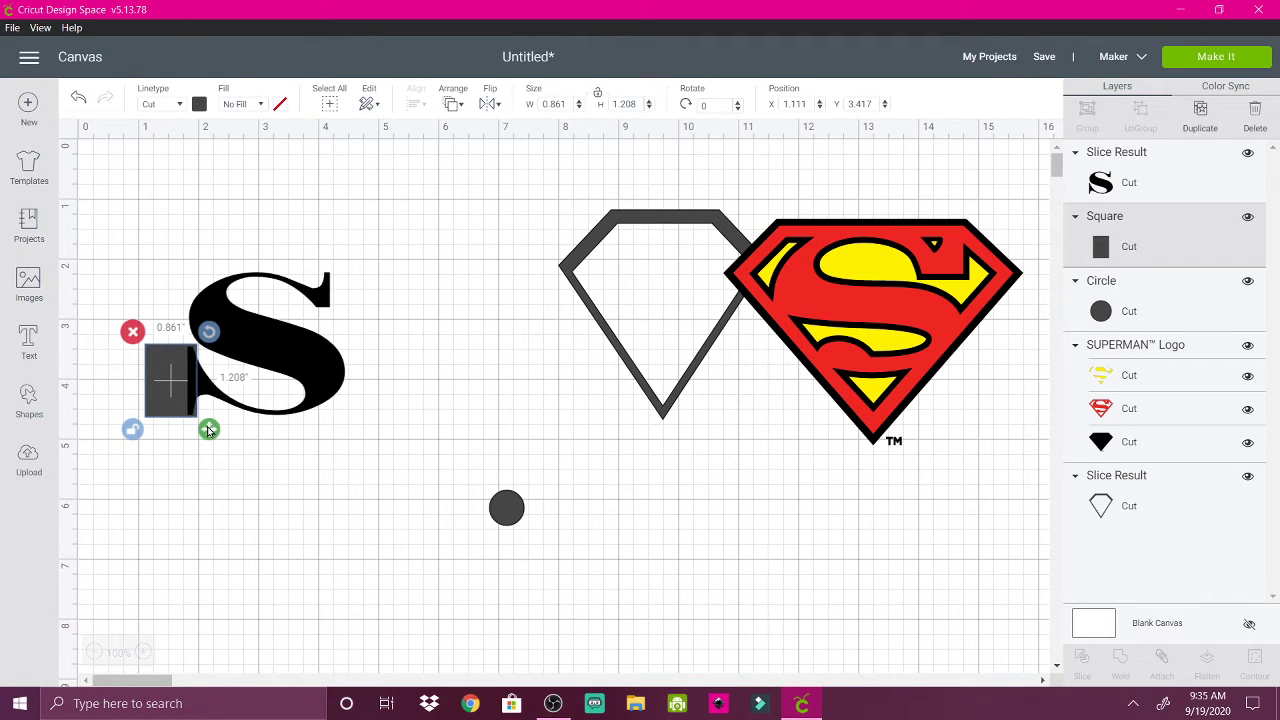
pyautogui.moveTo(208, 430); pyautogui.dragTo(209, 432)
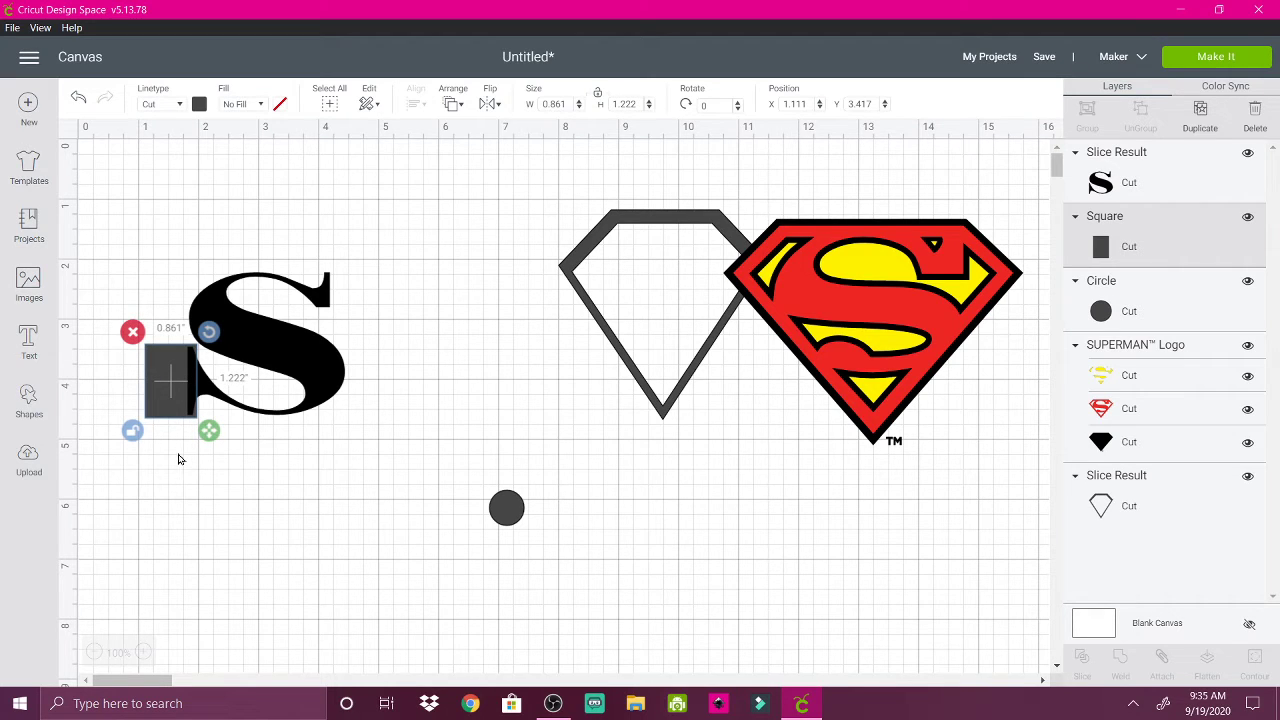
# - Slice the S with the rectangle over its lower-left serif and delete the rectangle's leftover part
pyautogui.click(133, 430)
pyautogui.moveTo(158, 271); pyautogui.dragTo(223, 430)
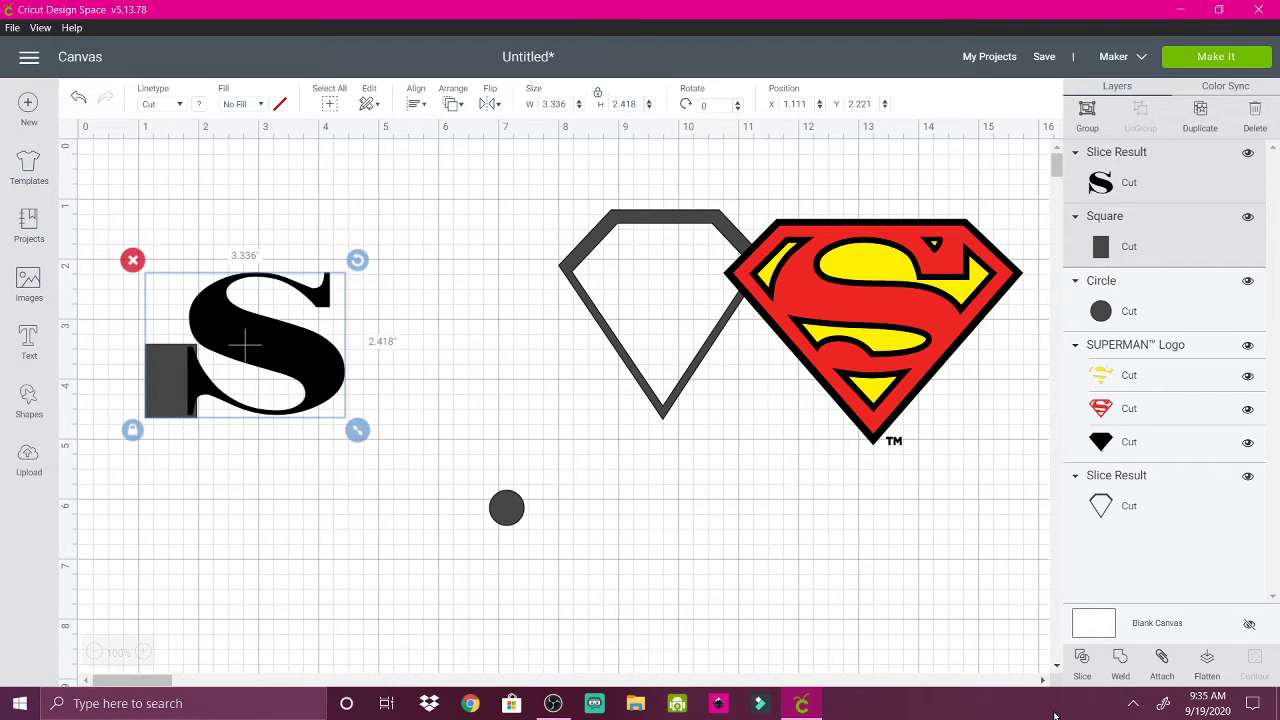
pyautogui.click(1086, 667)
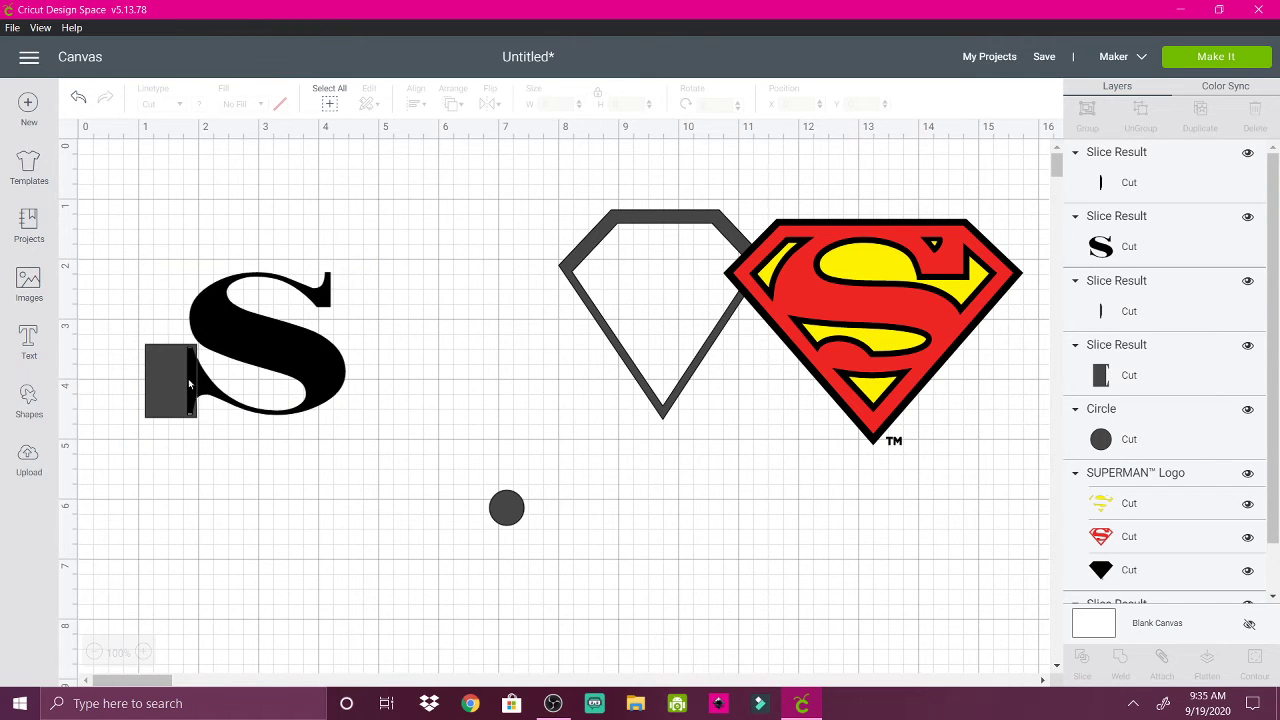
pyautogui.click(188, 378)
pyautogui.click(129, 332)
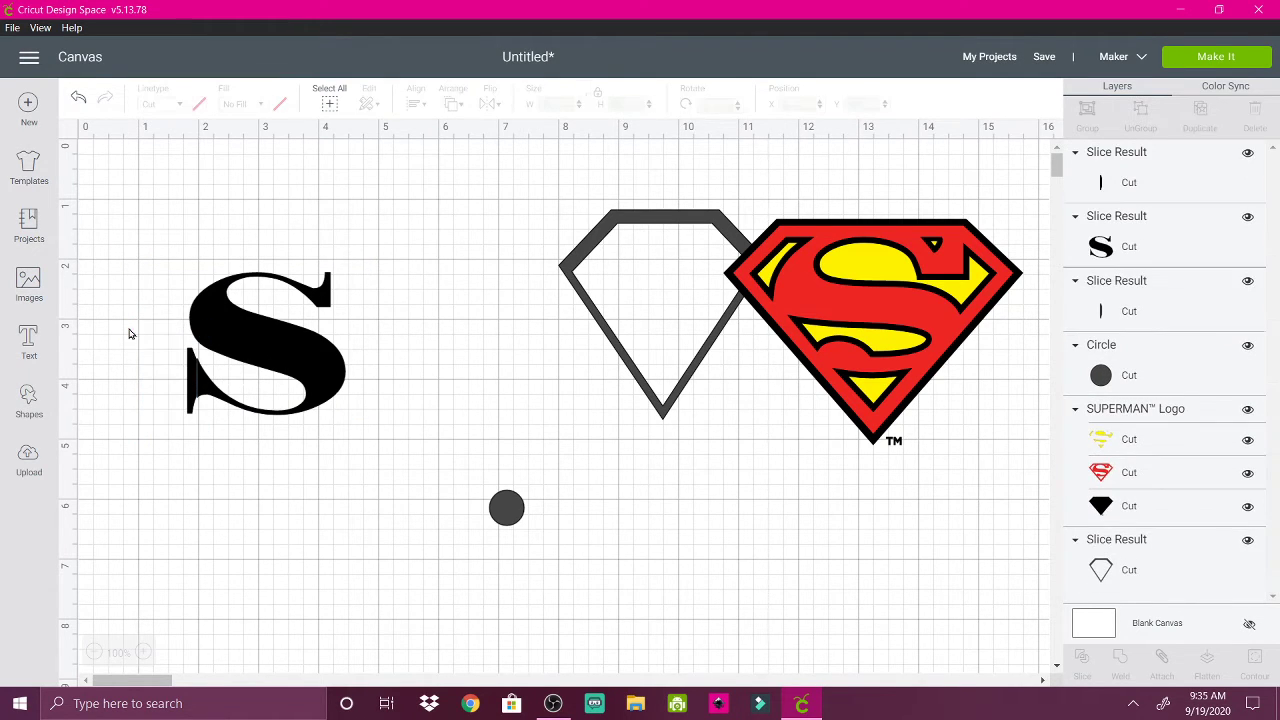
# - Delete both cut-off slivers at the S's lower-left serif and move the trimmed S toward the diamond outline
pyautogui.click(192, 388)
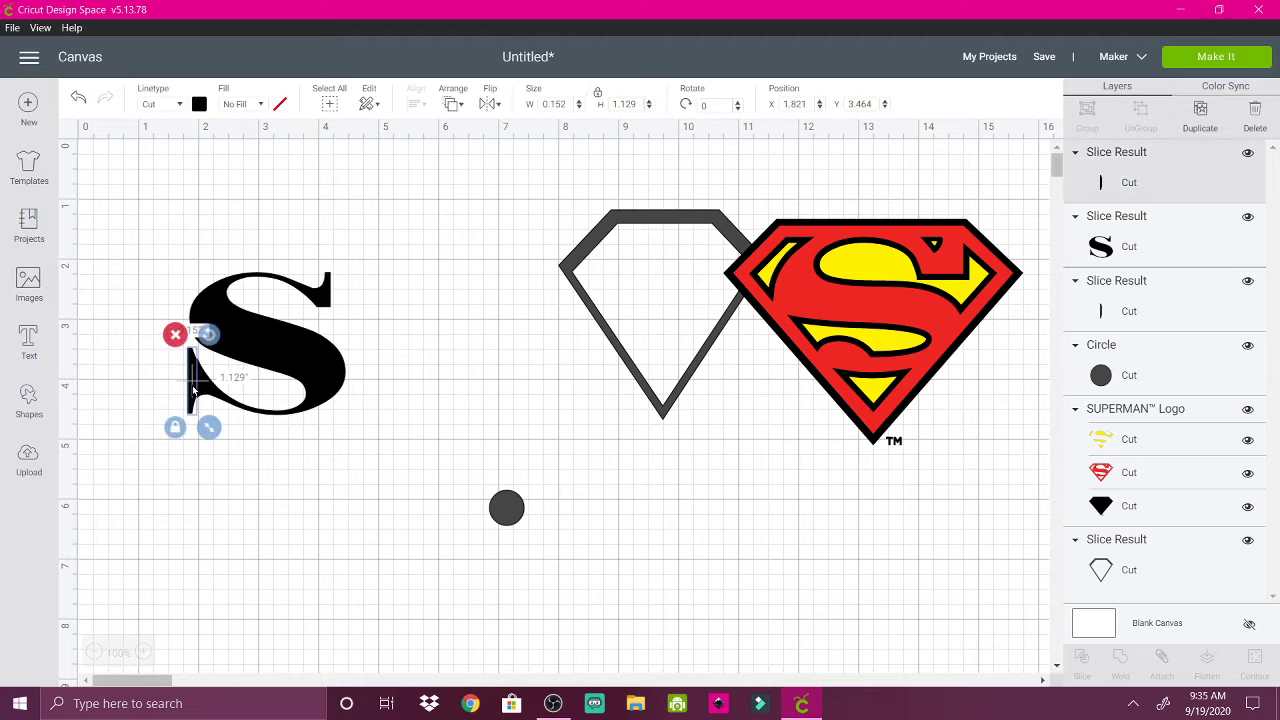
pyautogui.click(172, 334)
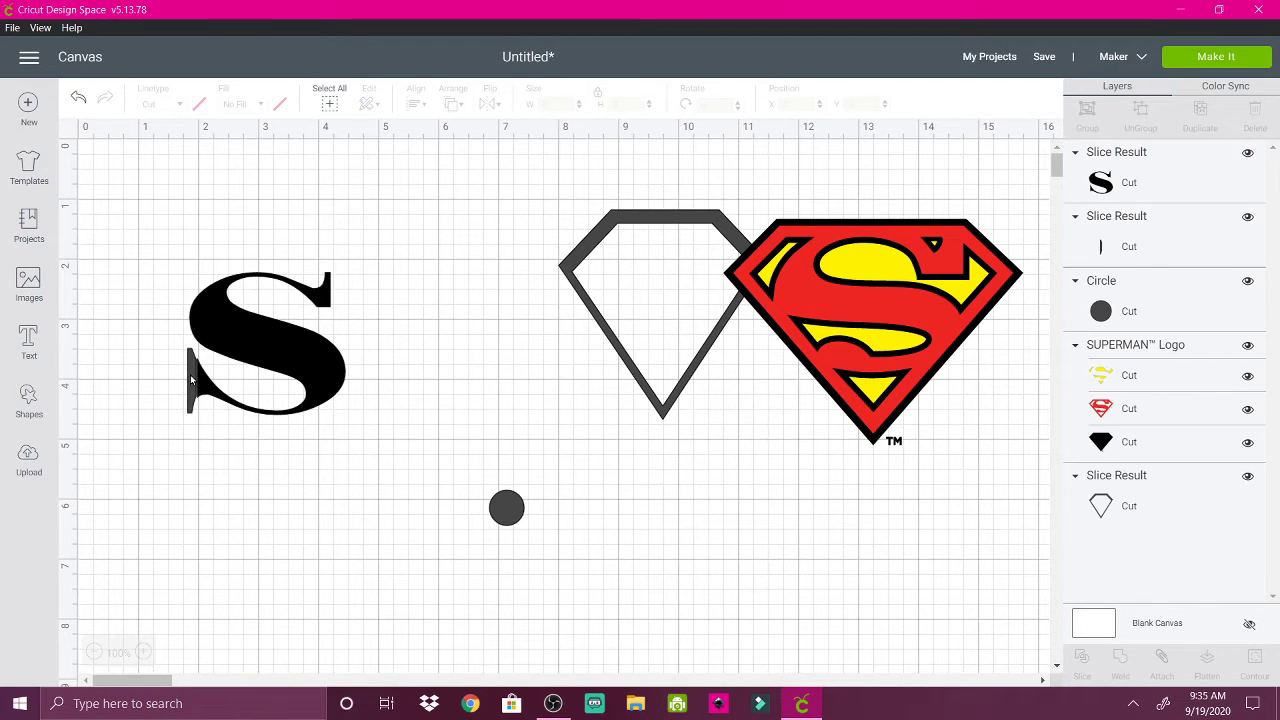
pyautogui.click(190, 378)
pyautogui.moveTo(222, 329); pyautogui.dragTo(319, 321)
pyautogui.click(194, 376)
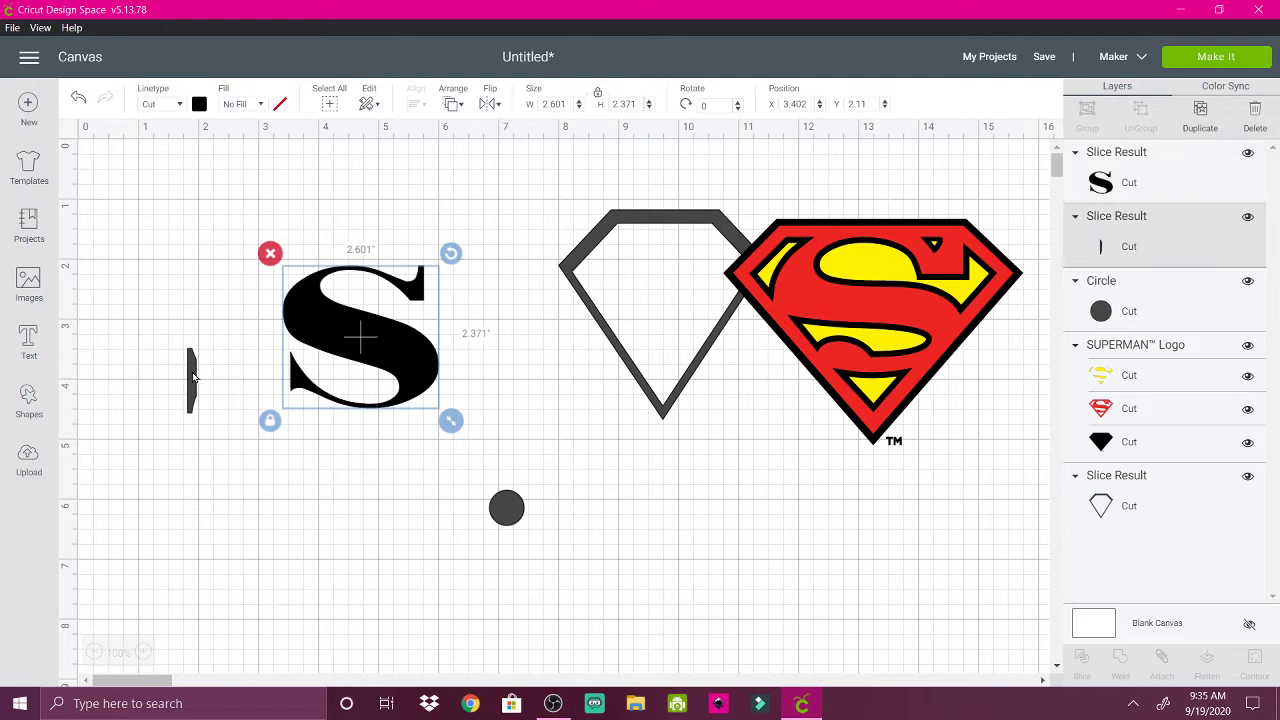
pyautogui.press('Delete')
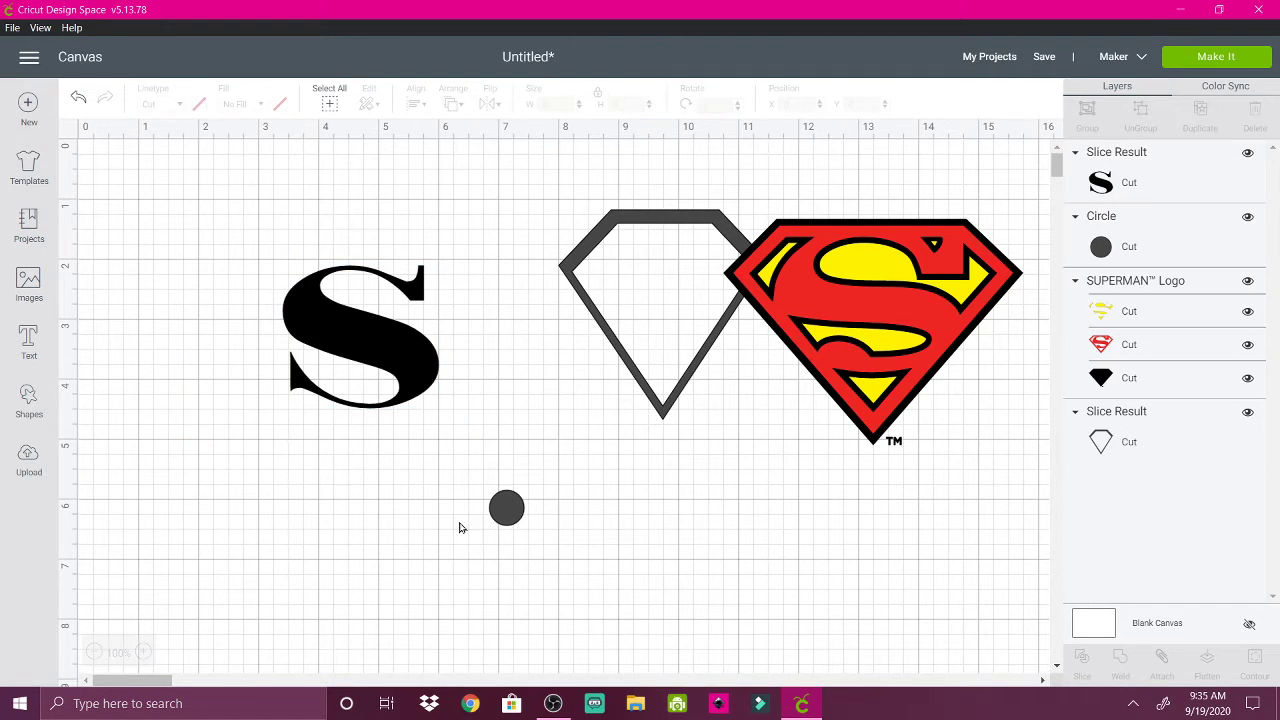
# - Move the circle onto the S's lower-left end, unlock its proportions, and stretch it to an oval of about 0.75 × 0.51 in
pyautogui.click(504, 509)
pyautogui.moveTo(504, 509); pyautogui.dragTo(290, 364)
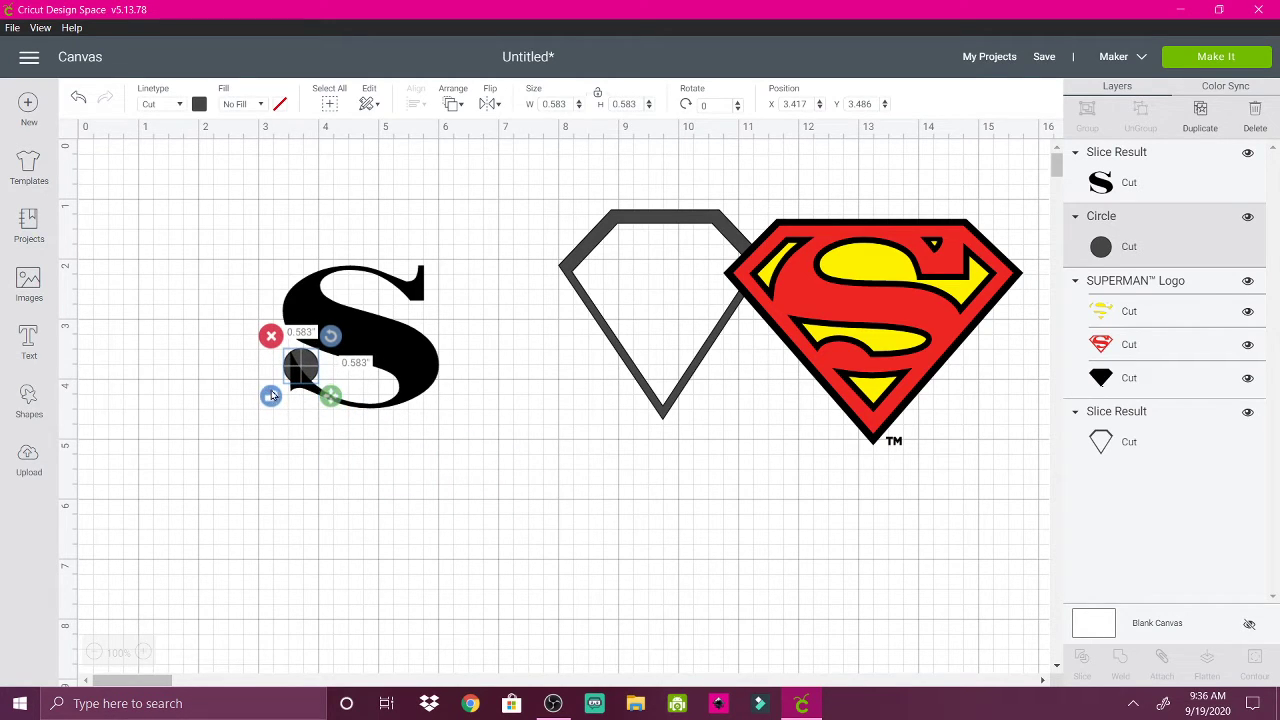
pyautogui.moveTo(330, 398); pyautogui.dragTo(341, 391)
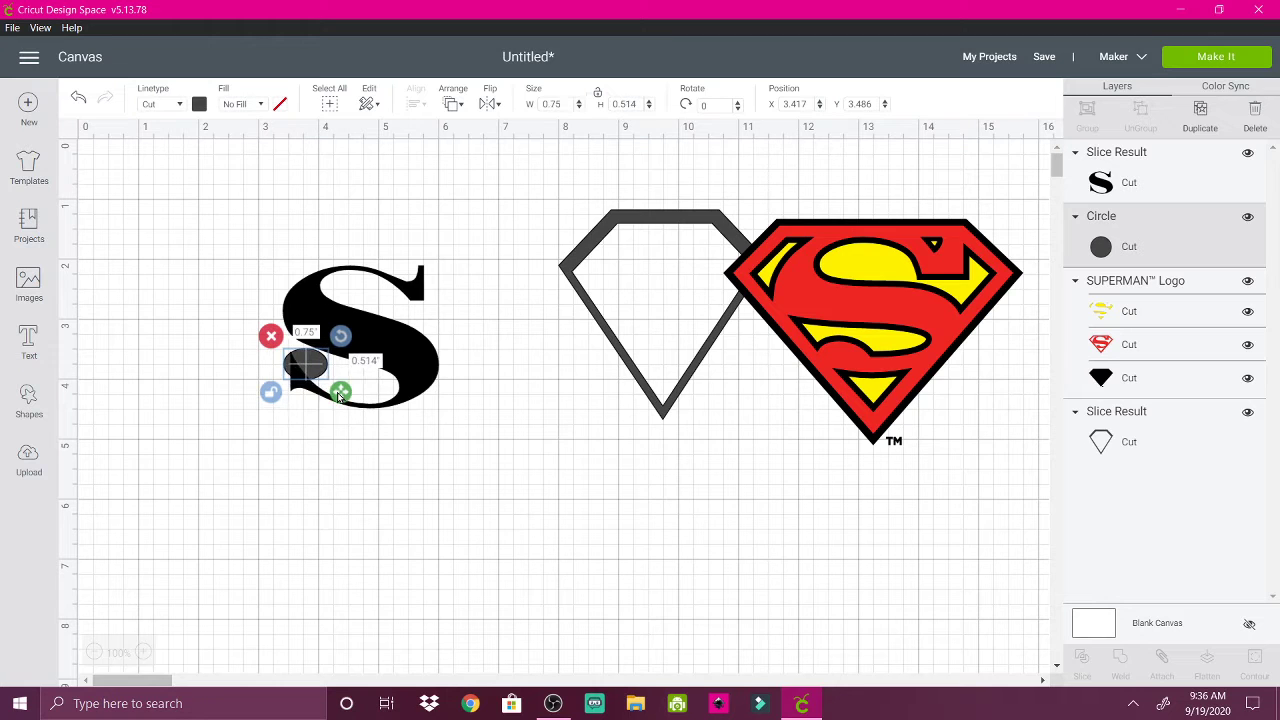
# - Rotate the oval on the S's lower-left end to about 28°, nudge the S, and send the S to the back
pyautogui.moveTo(340, 336); pyautogui.dragTo(308, 378)
pyautogui.click(308, 370)
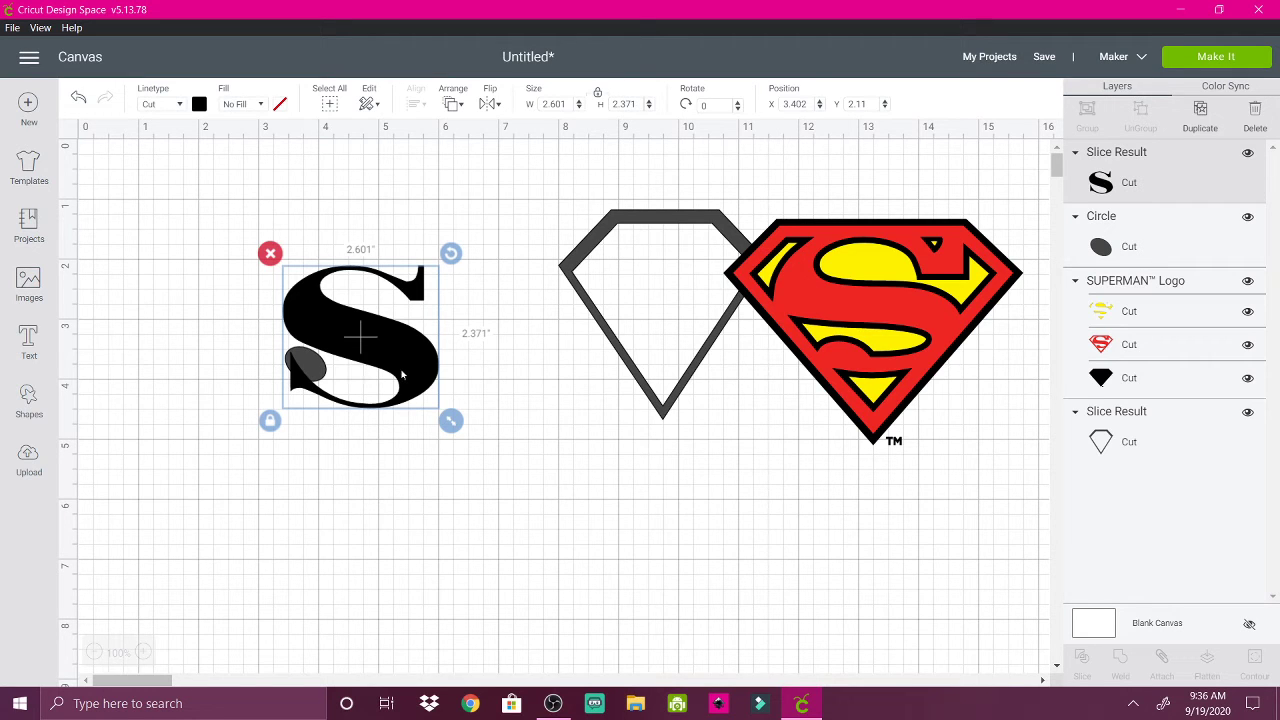
pyautogui.moveTo(401, 373)
pyautogui.mouseDown()
pyautogui.moveTo(448, 388)
pyautogui.moveTo(394, 370)
pyautogui.mouseUp()
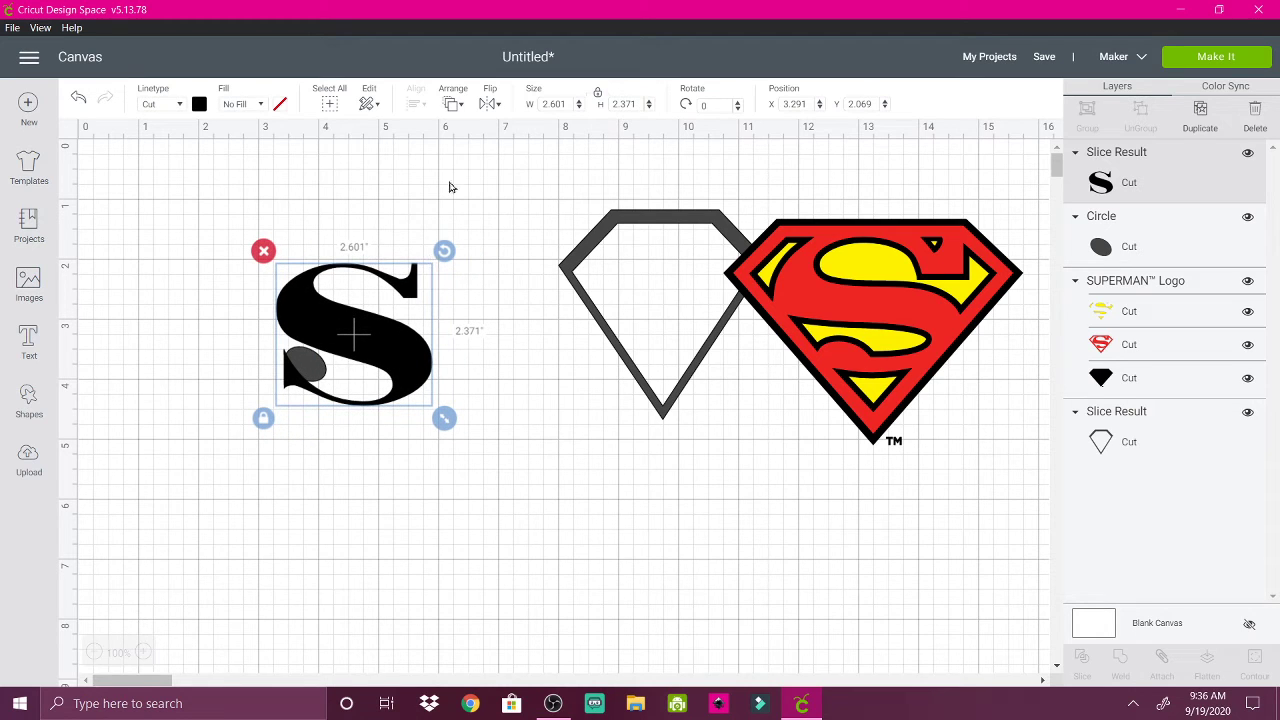
pyautogui.click(450, 103)
pyautogui.click(459, 133)
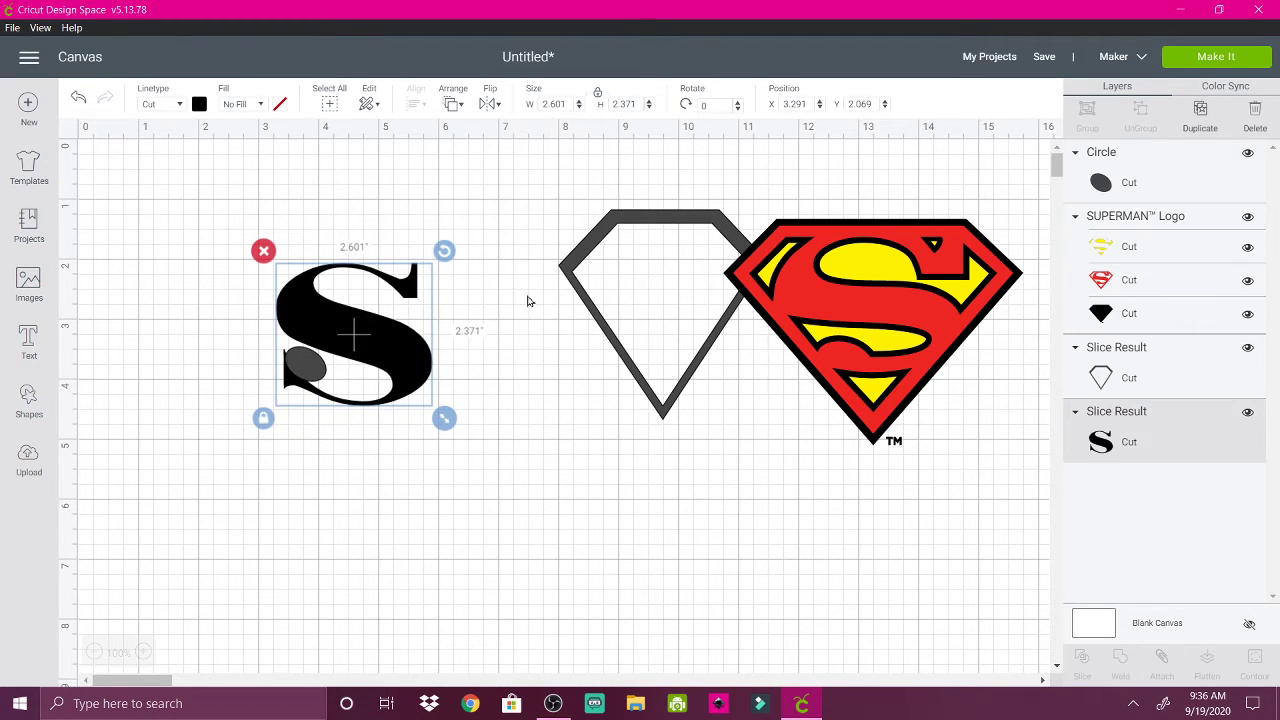
# - Reshape the oval to about 0.86 × 0.70 in at a 12.85° rotation and duplicate it beside the S
pyautogui.moveTo(296, 371); pyautogui.dragTo(338, 404)
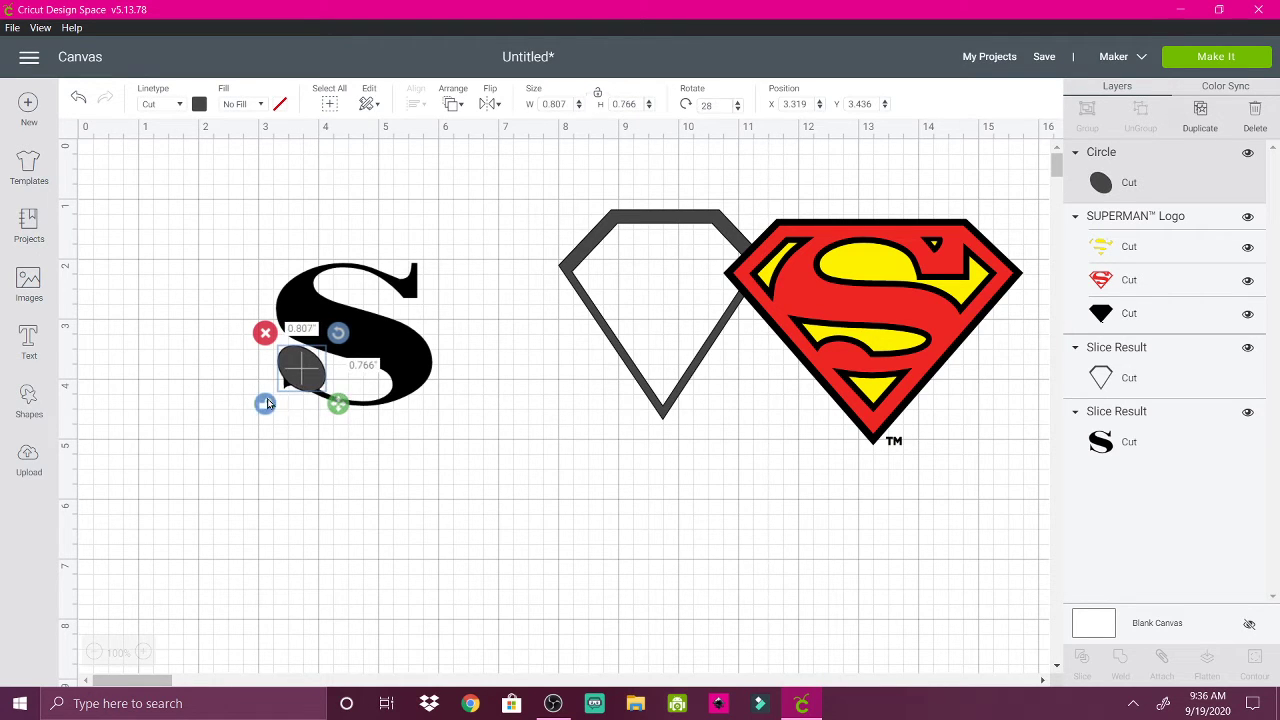
pyautogui.moveTo(337, 332); pyautogui.dragTo(295, 366)
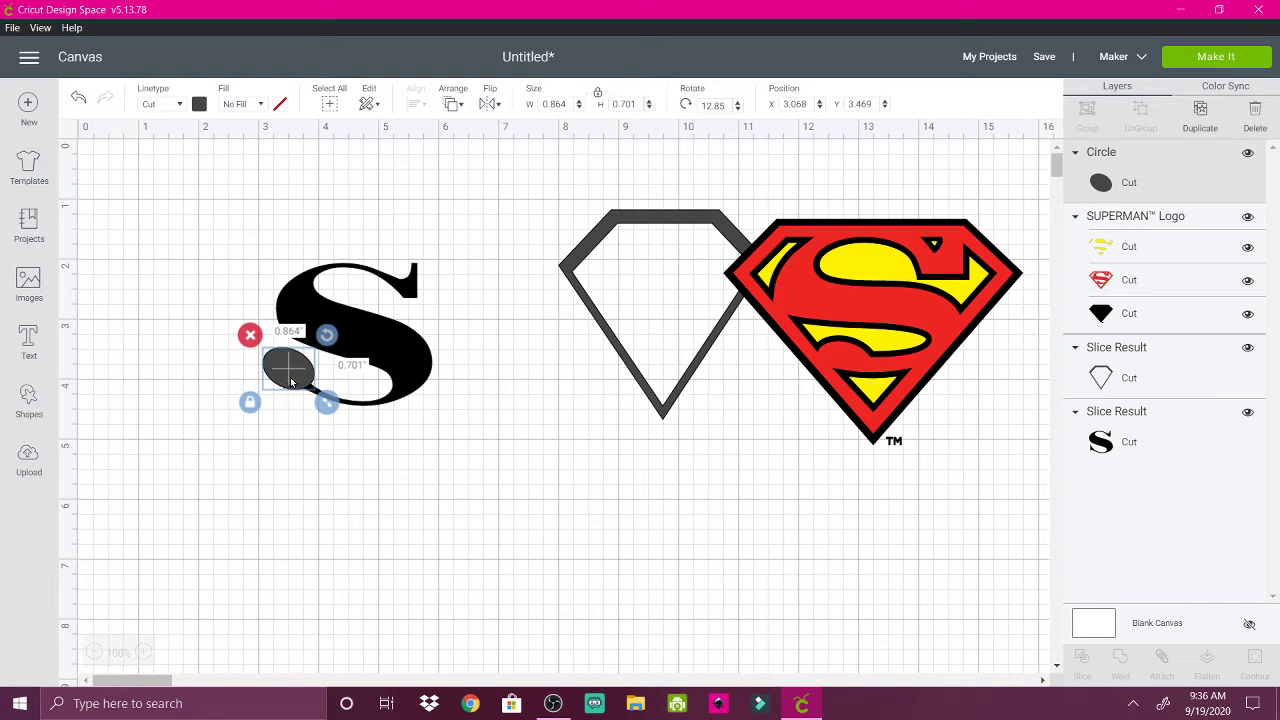
pyautogui.moveTo(293, 374); pyautogui.dragTo(484, 457)
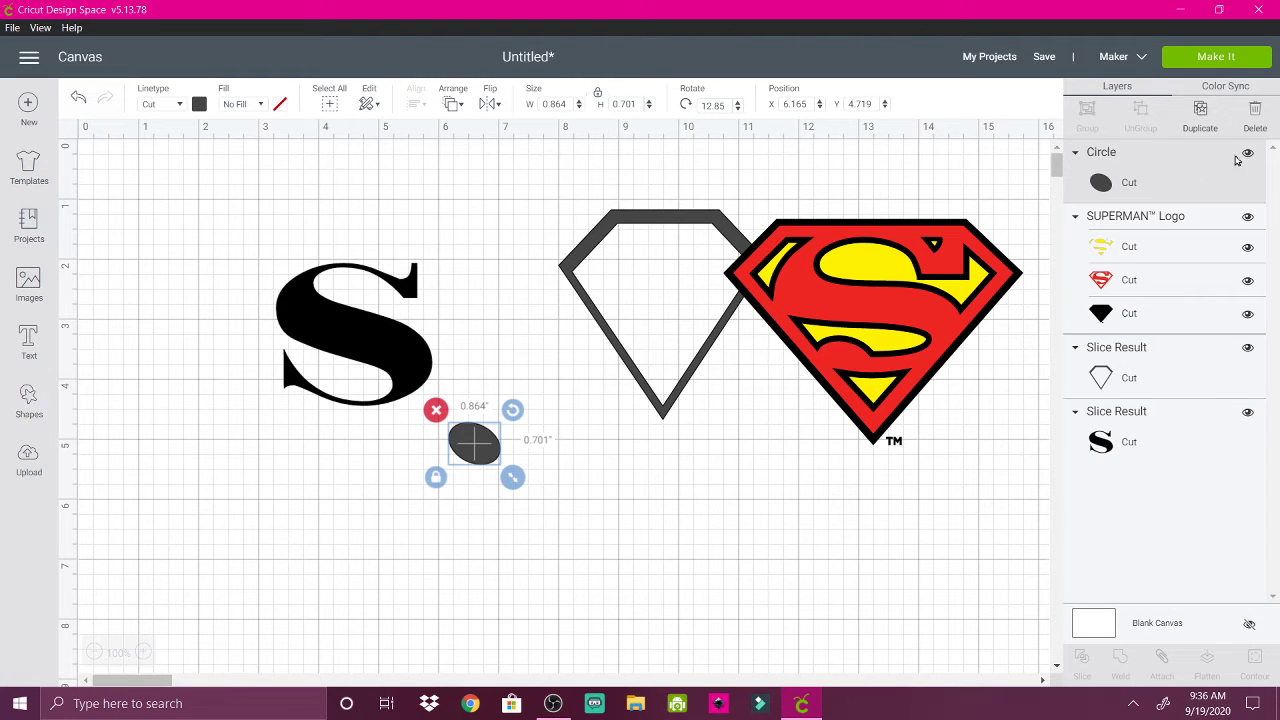
pyautogui.click(1200, 113)
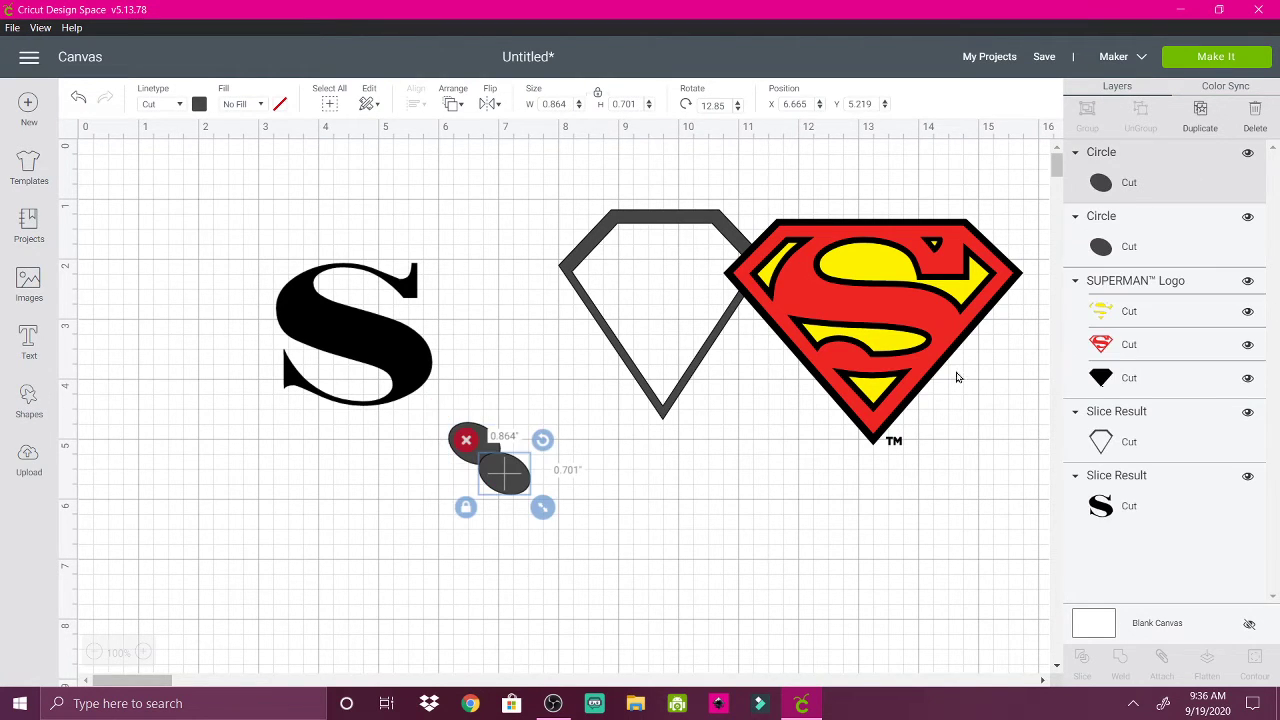
# - Place the oval copy nearly upright over the S's lower-left serif and slice the S with it
pyautogui.moveTo(503, 478); pyautogui.dragTo(280, 377)
pyautogui.moveTo(323, 339); pyautogui.dragTo(327, 388)
pyautogui.moveTo(234, 270); pyautogui.dragTo(329, 442)
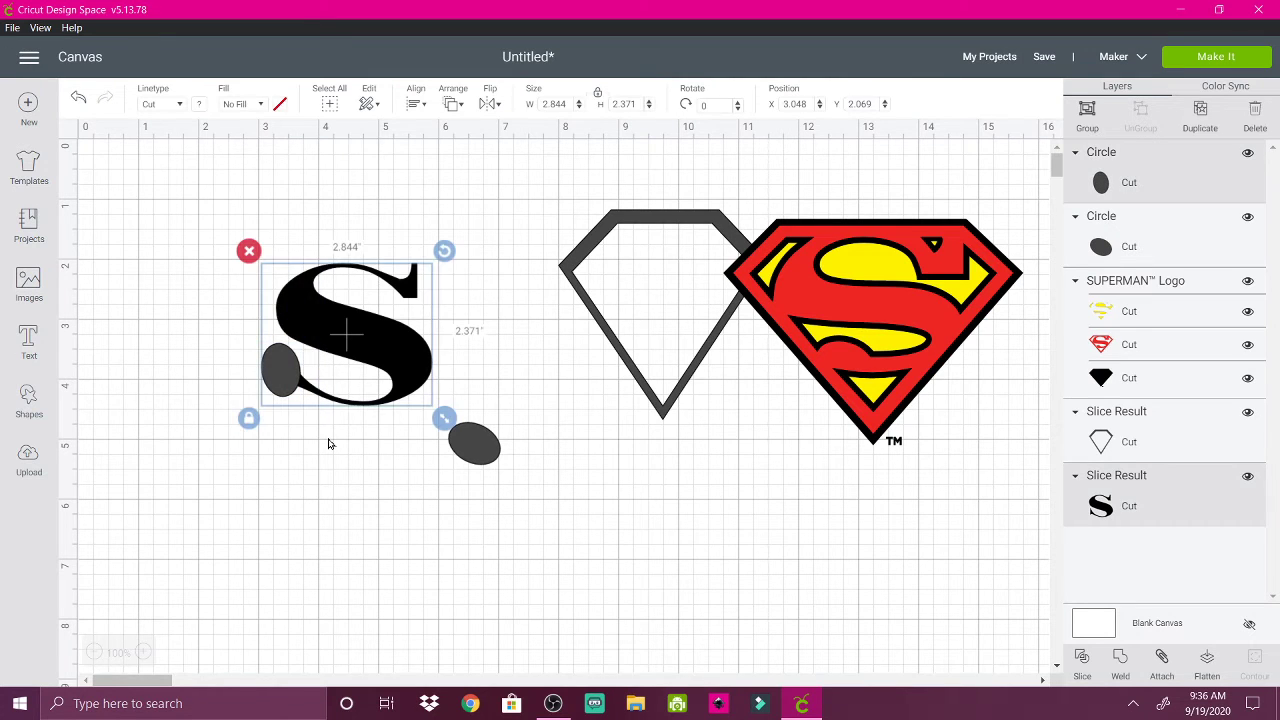
pyautogui.click(1079, 661)
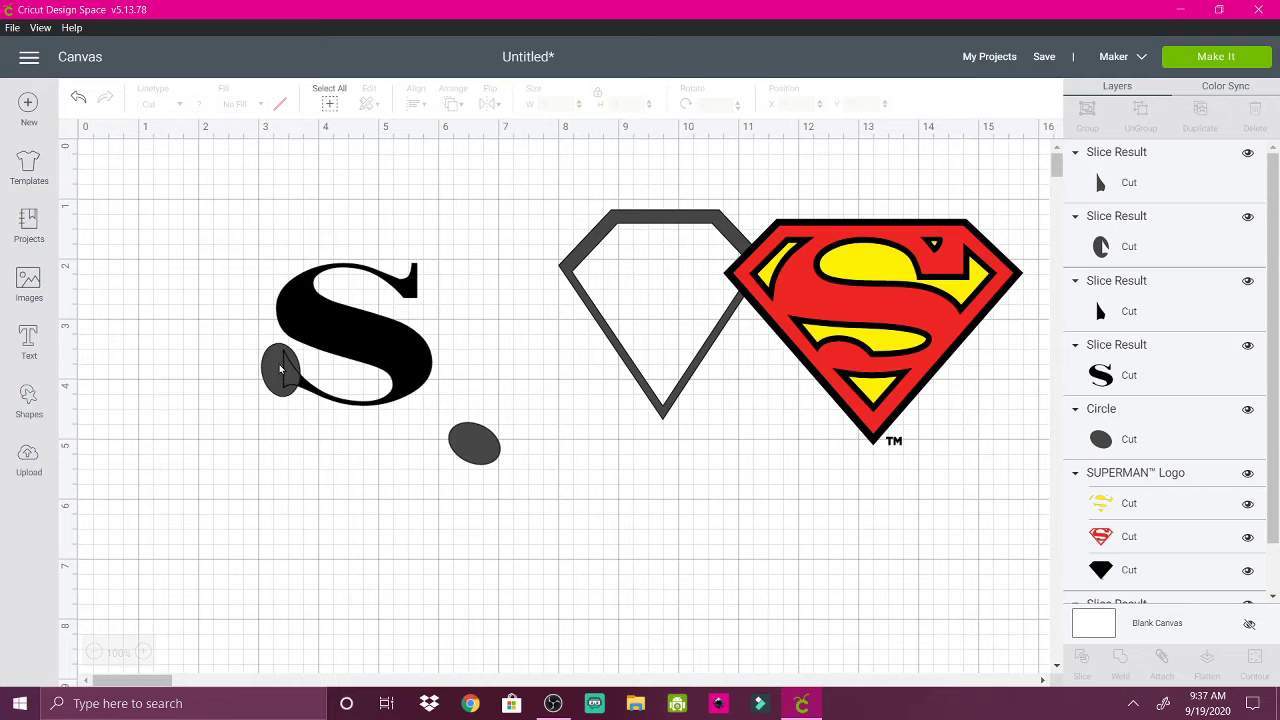
# - Delete the sliced oval's leftover part and both cut-off slivers at the S's lower-left end
pyautogui.moveTo(280, 368); pyautogui.dragTo(214, 427)
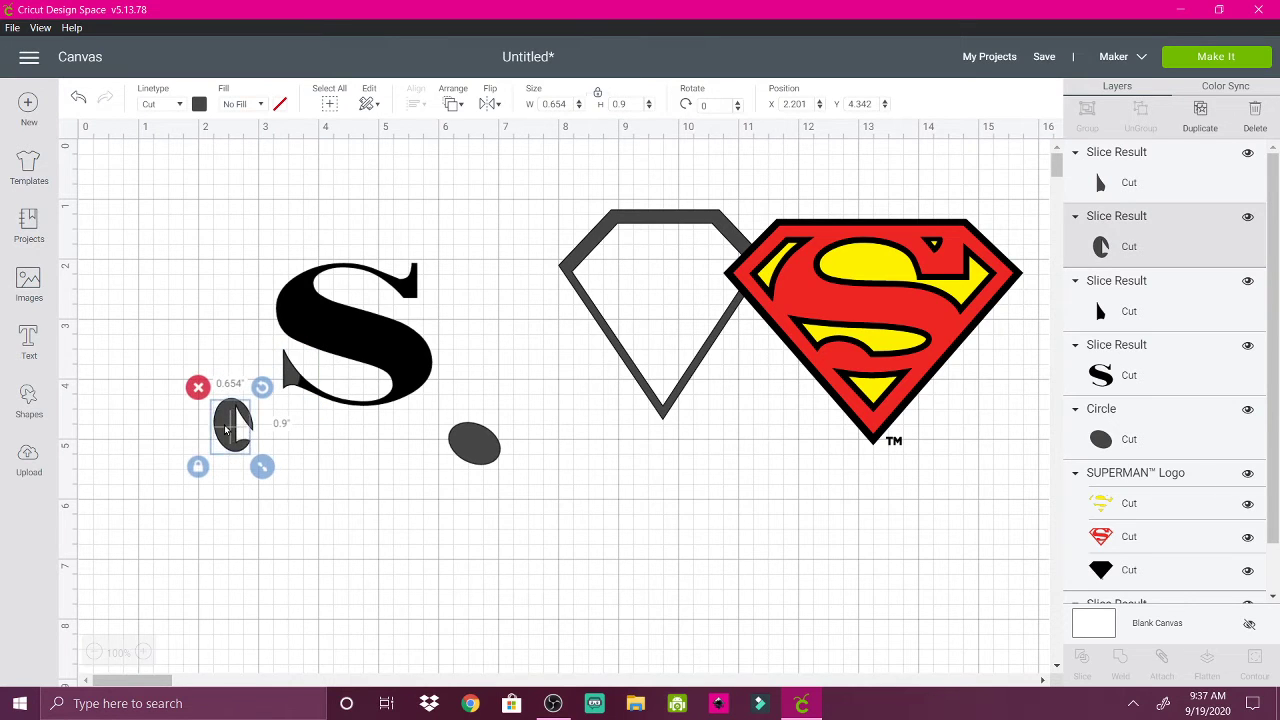
pyautogui.click(189, 386)
pyautogui.moveTo(293, 381); pyautogui.dragTo(208, 465)
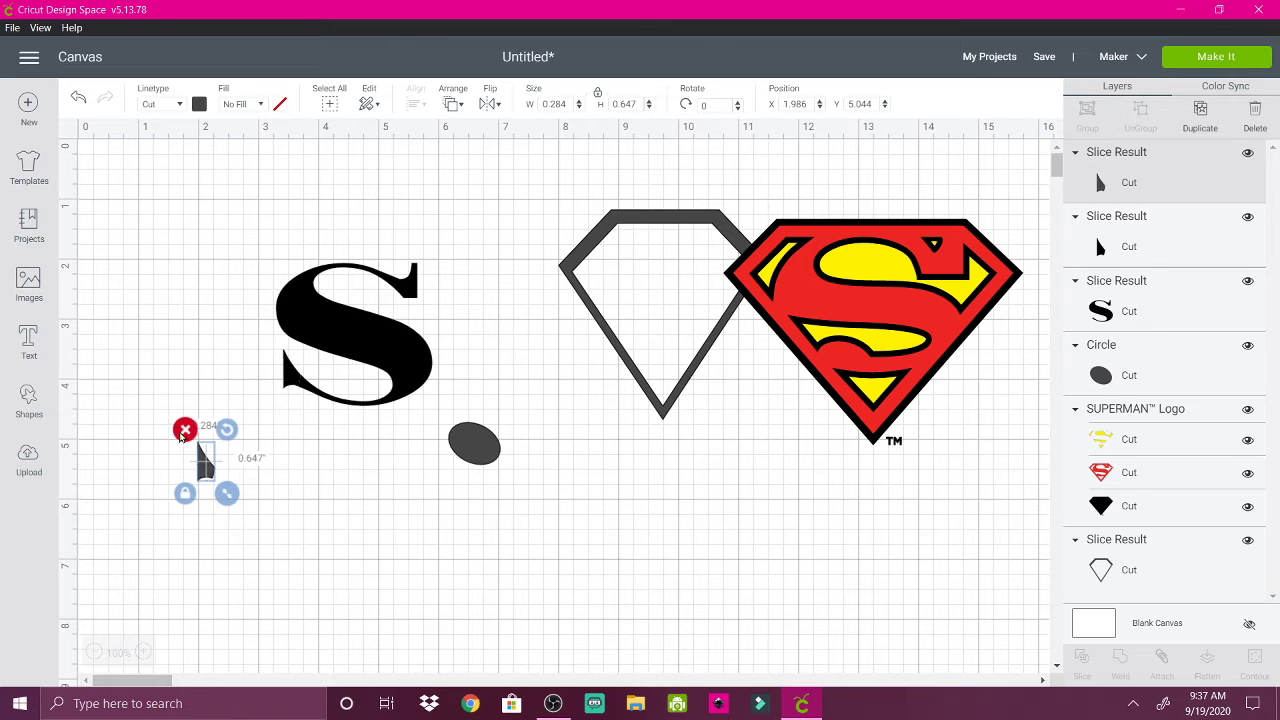
pyautogui.click(184, 431)
pyautogui.moveTo(294, 372); pyautogui.dragTo(231, 417)
pyautogui.click(205, 391)
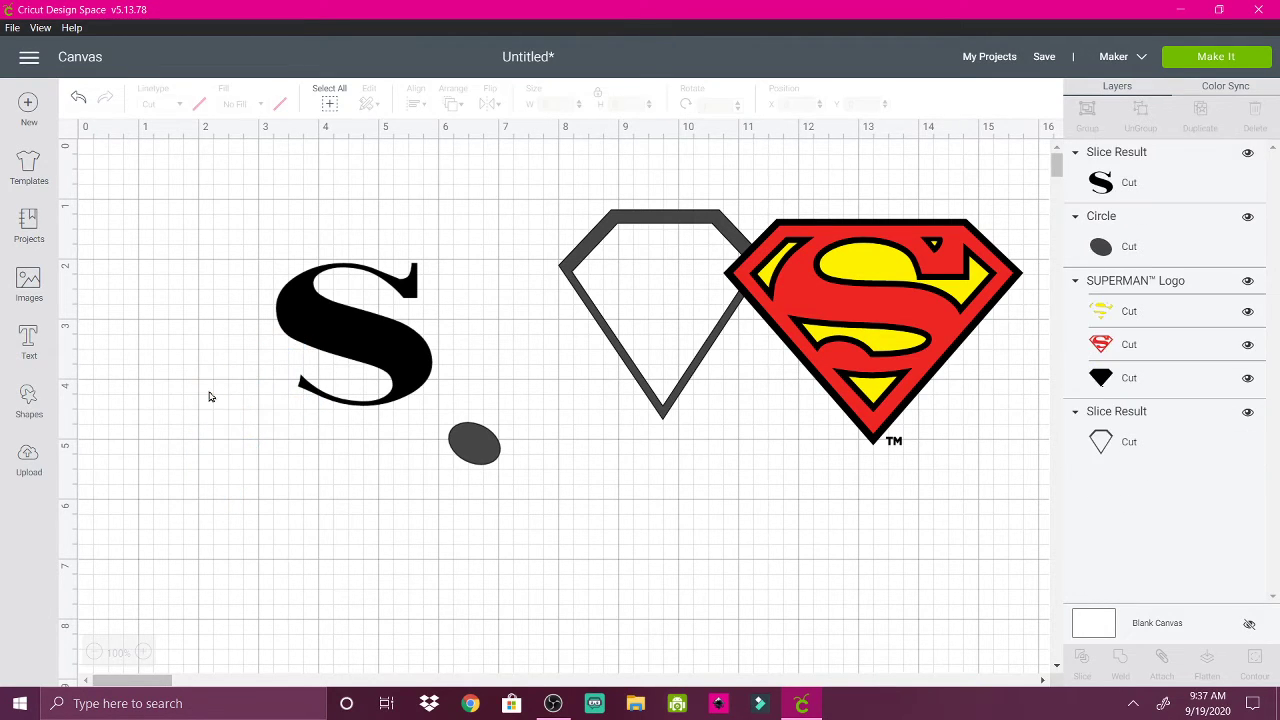
# - Shrink the remaining oval to about 0.48 × 0.44 in and place it on the S's lower-left tip, rotated to 25.7°
pyautogui.click(471, 450)
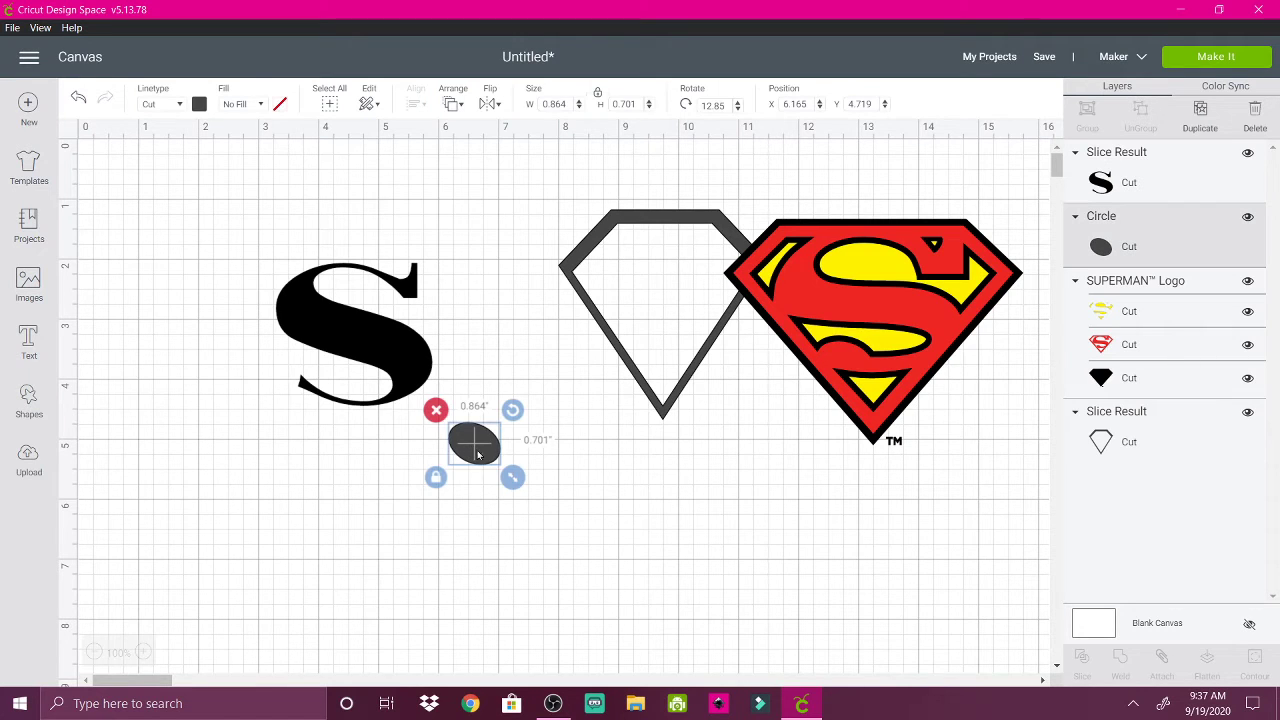
pyautogui.moveTo(515, 483); pyautogui.dragTo(301, 381)
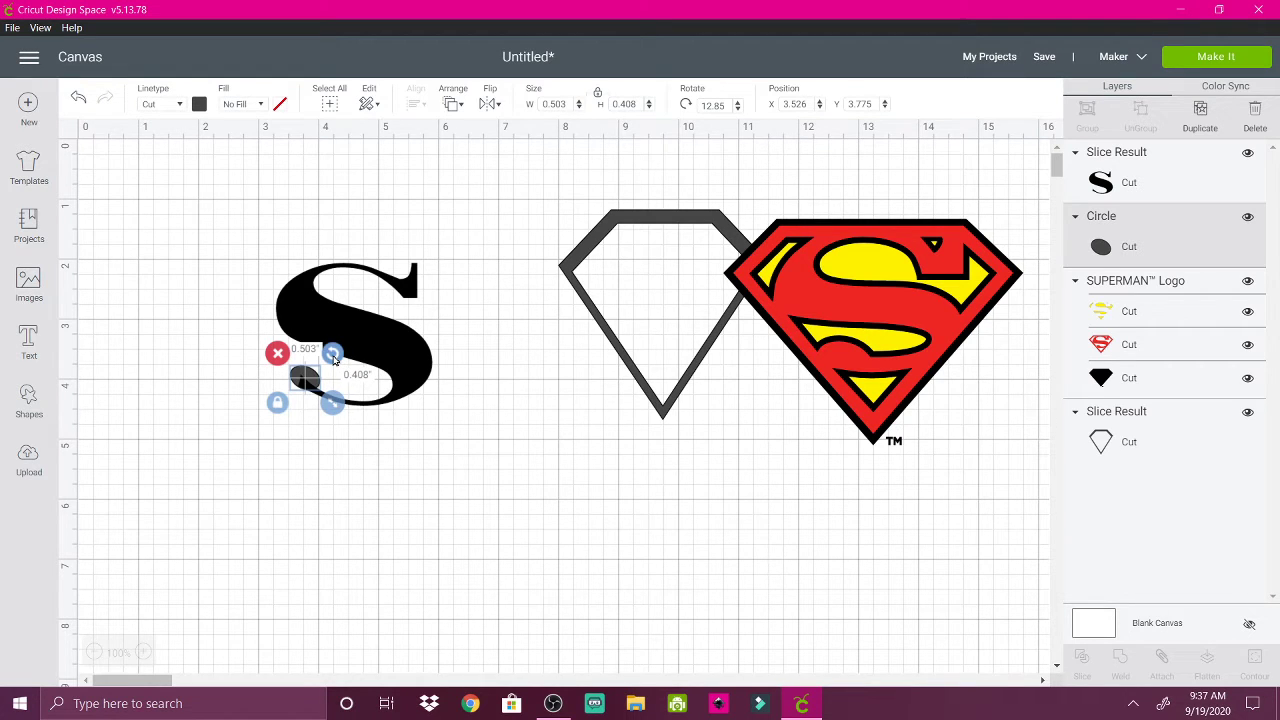
pyautogui.moveTo(334, 358); pyautogui.dragTo(337, 369)
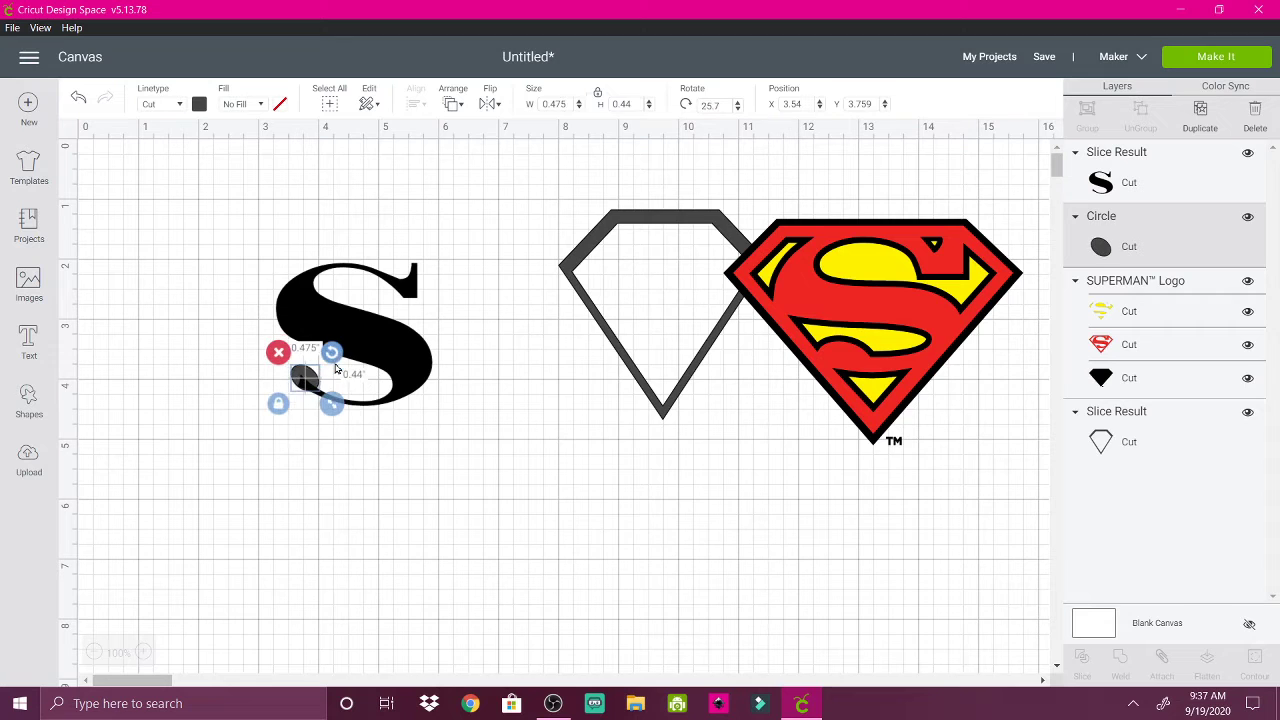
pyautogui.click(310, 437)
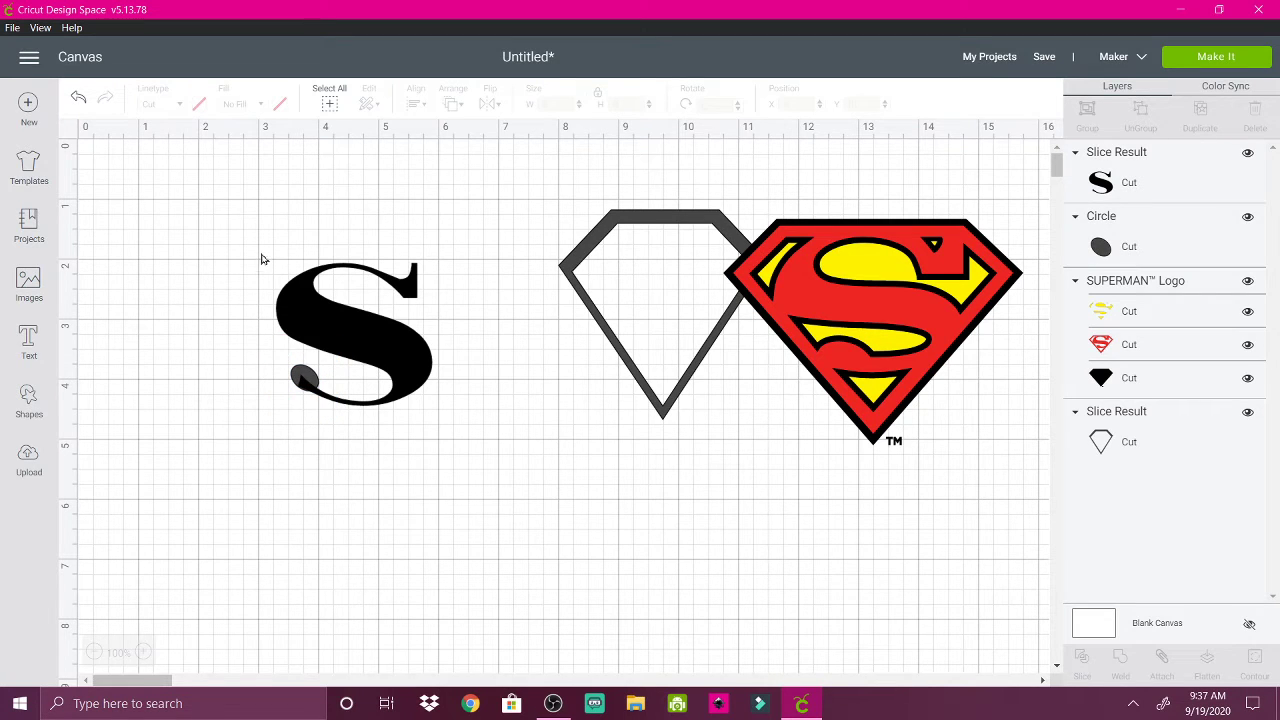
# - Enlarge the S and oval together to about 4.57 × 4.17 in and send the S behind the oval
pyautogui.moveTo(257, 261); pyautogui.dragTo(347, 476)
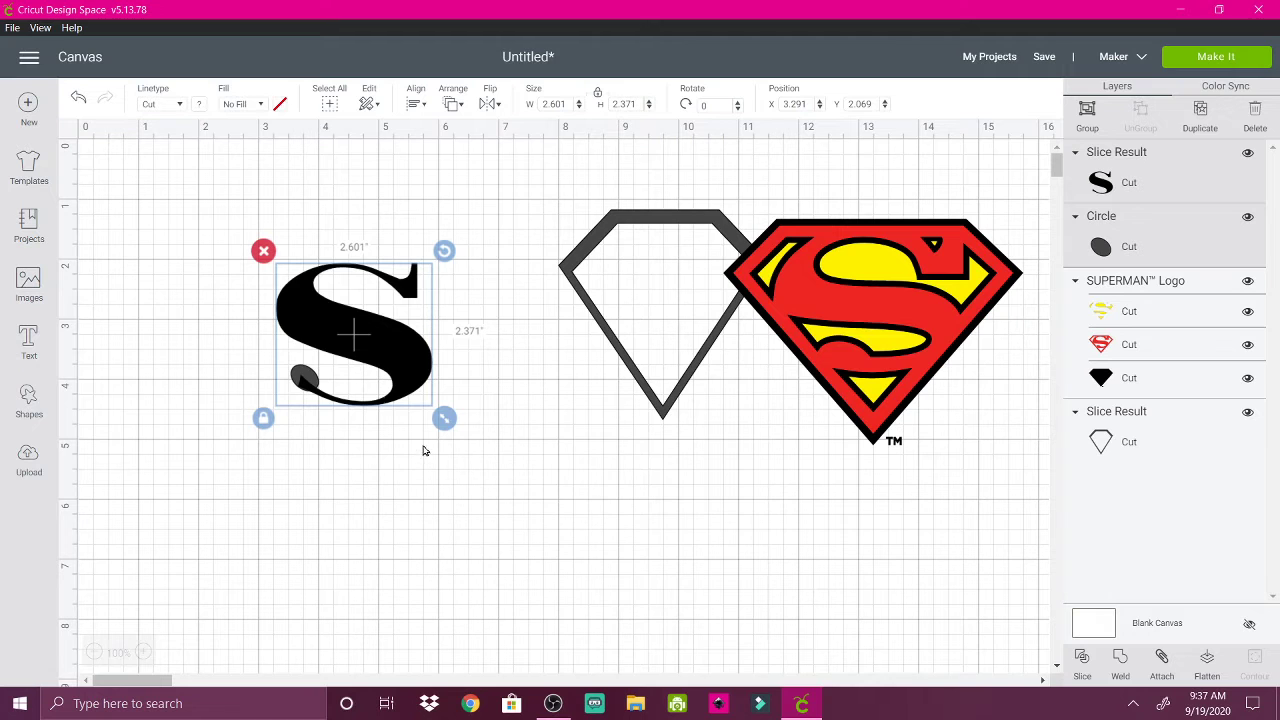
pyautogui.moveTo(445, 420); pyautogui.dragTo(563, 577)
pyautogui.click(293, 557)
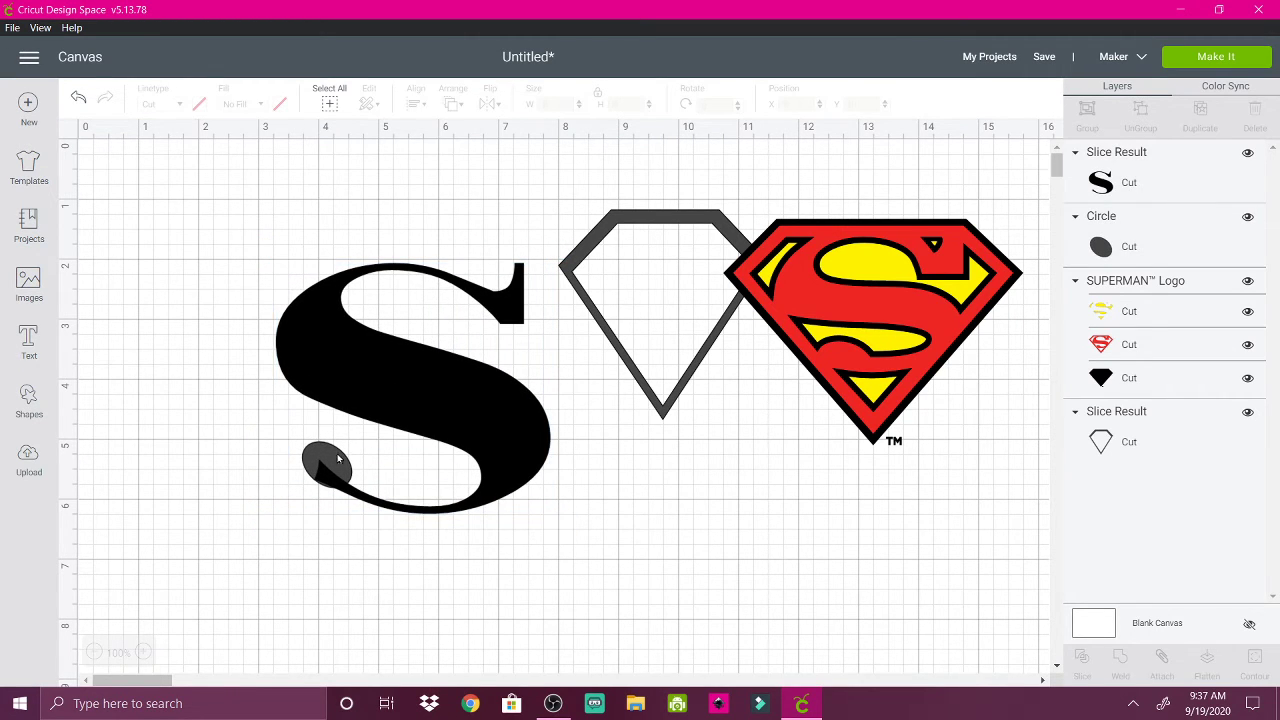
pyautogui.click(335, 463)
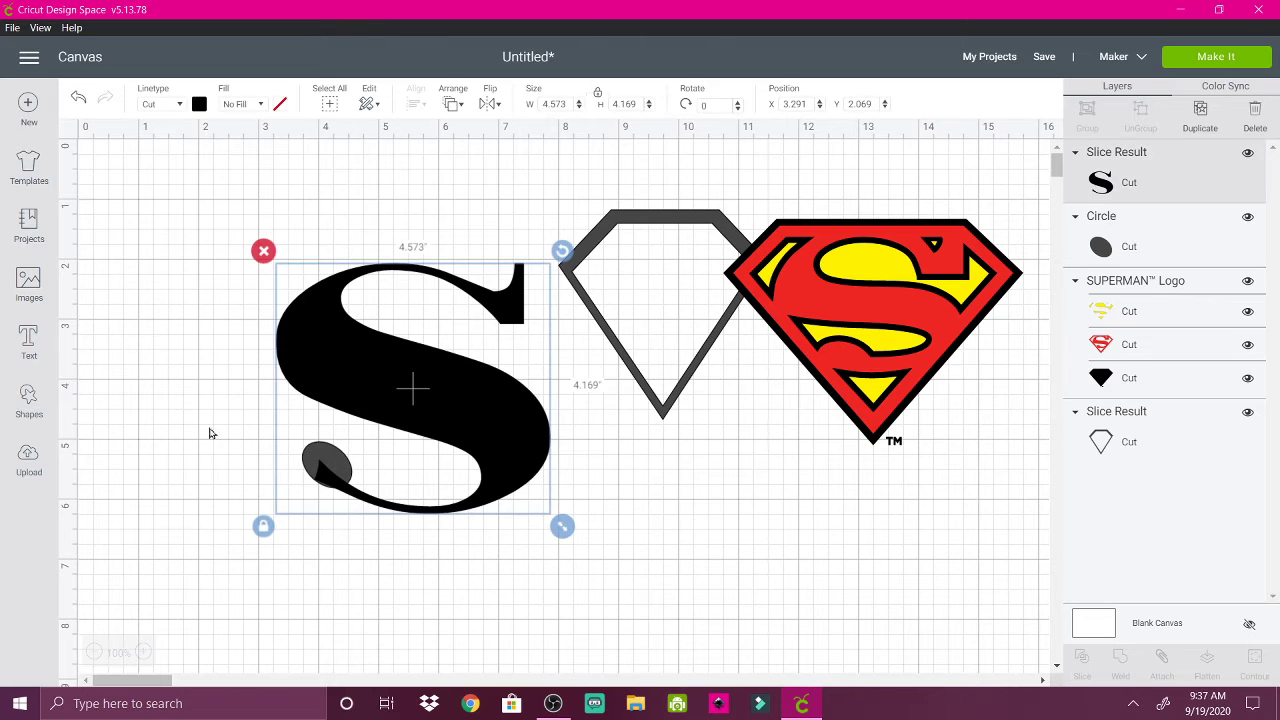
pyautogui.click(267, 431)
pyautogui.click(307, 458)
pyautogui.click(450, 105)
pyautogui.click(462, 133)
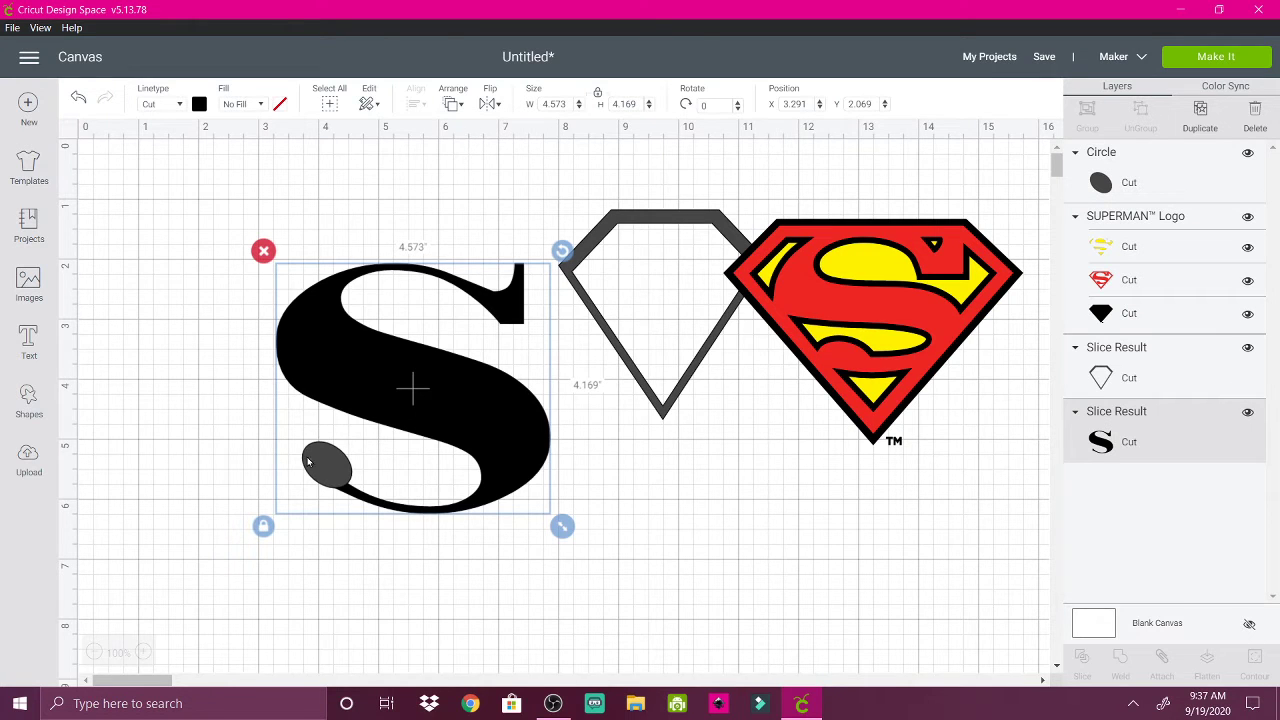
# - Rotate the oval to 9.66°, shrink it to about 0.67 × 0.53 in, and fit it onto the S's lower-left tip
pyautogui.click(318, 461)
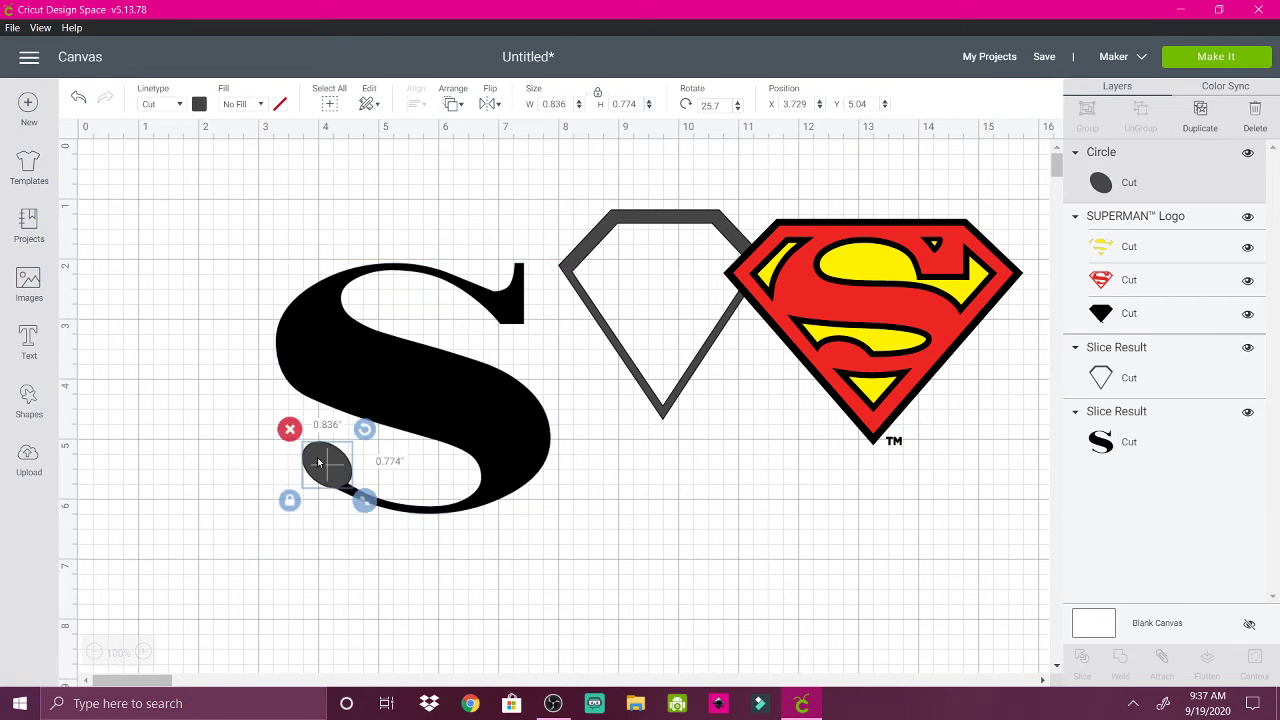
pyautogui.moveTo(364, 429)
pyautogui.mouseDown()
pyautogui.moveTo(355, 420)
pyautogui.moveTo(366, 431)
pyautogui.mouseUp()
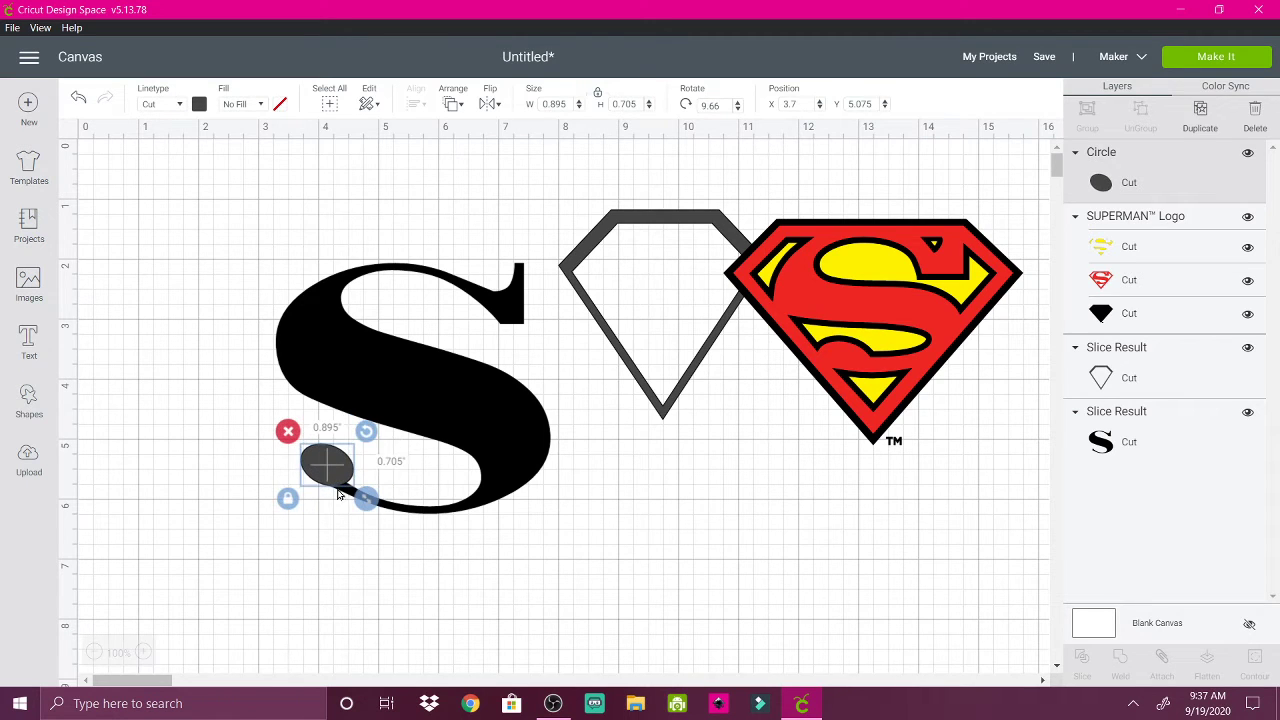
pyautogui.moveTo(368, 498); pyautogui.dragTo(323, 466)
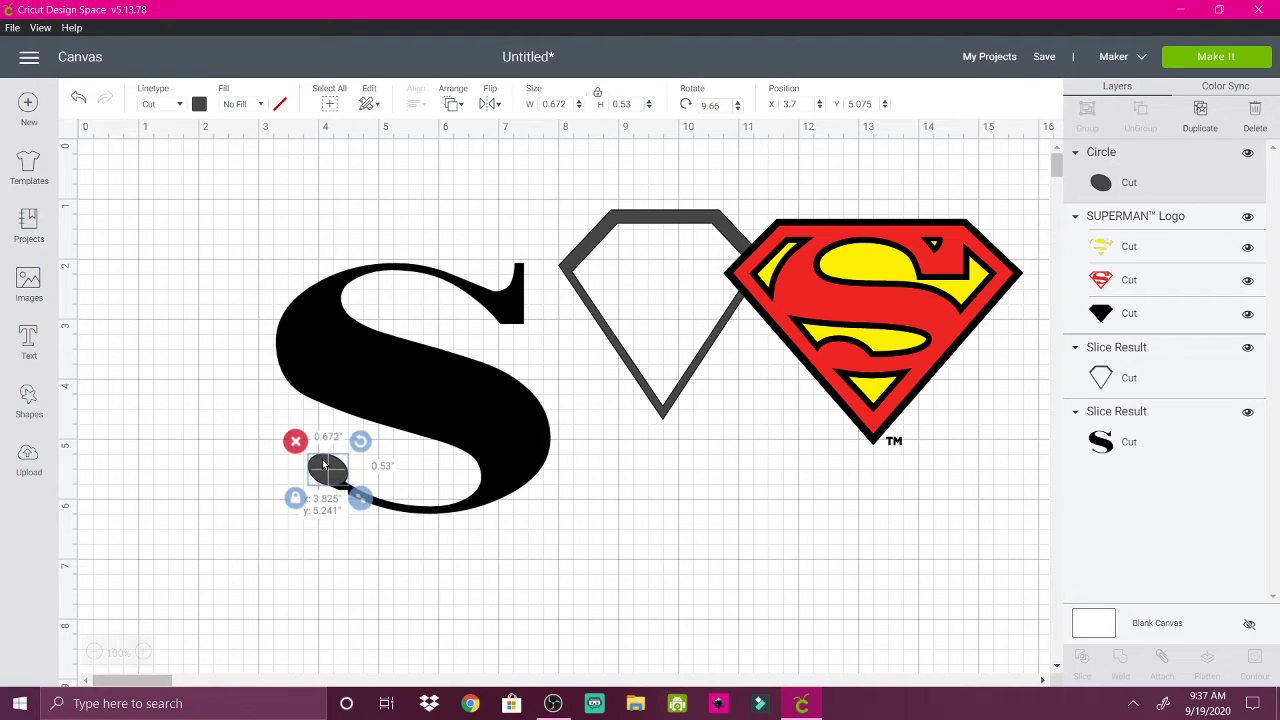
pyautogui.click(335, 539)
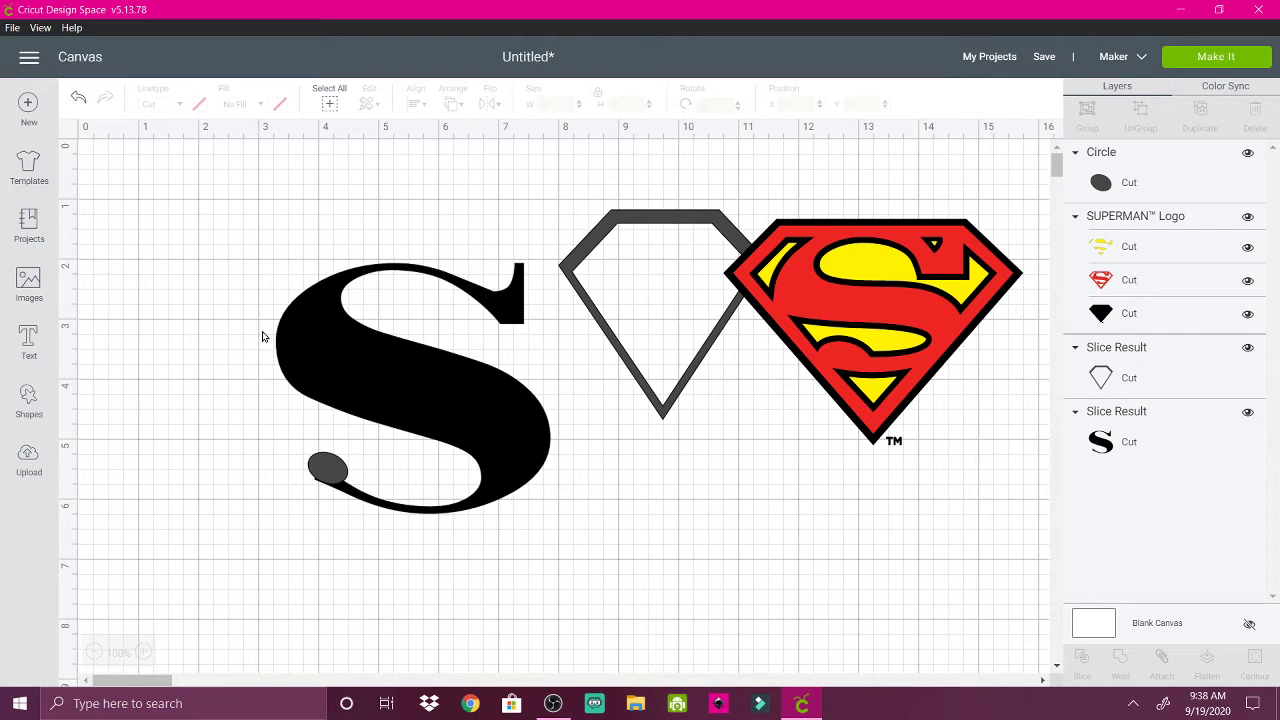
# - Weld the oval to the S and scale the welded letter down to about 2.80 × 2.55 in
pyautogui.moveTo(258, 362); pyautogui.dragTo(416, 600)
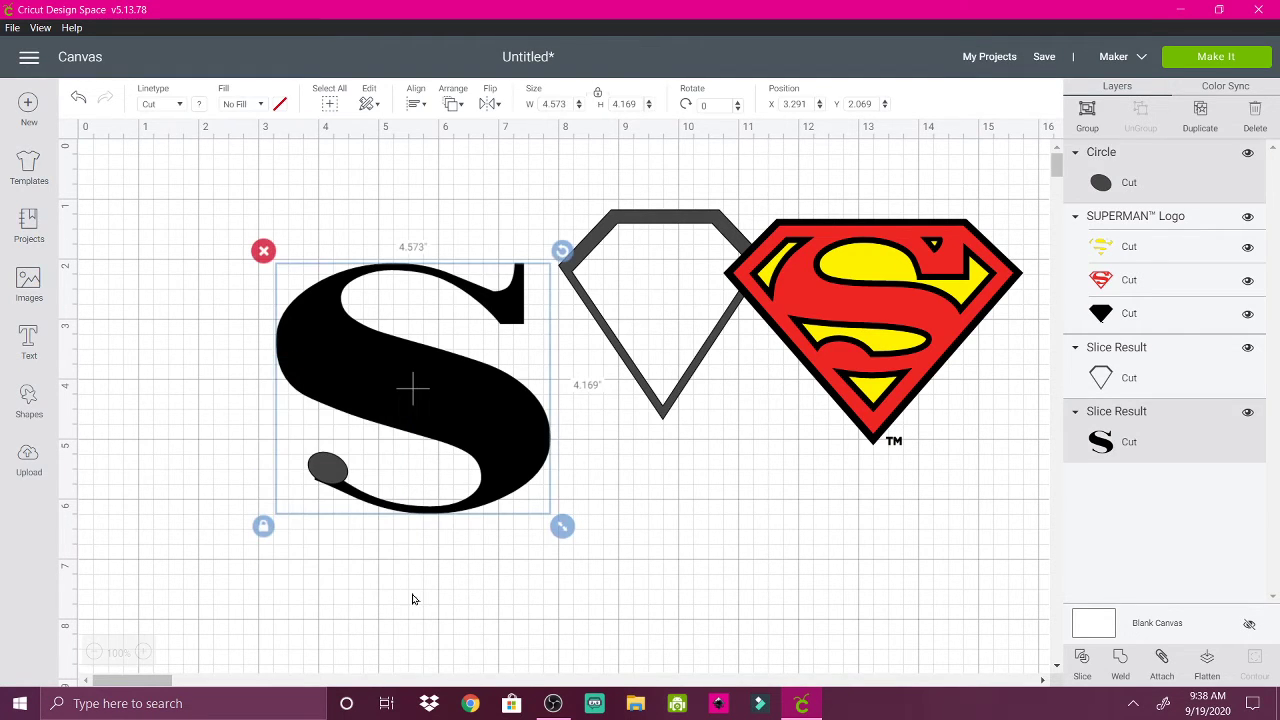
pyautogui.click(1120, 660)
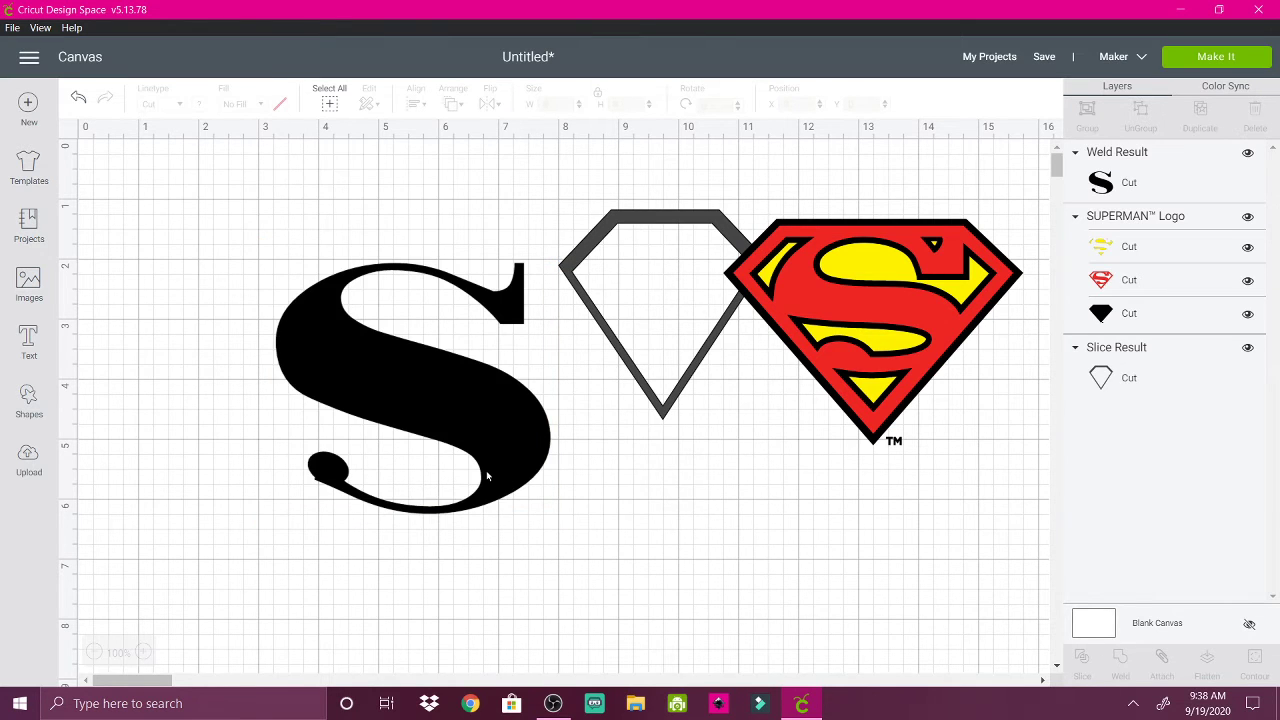
pyautogui.click(487, 476)
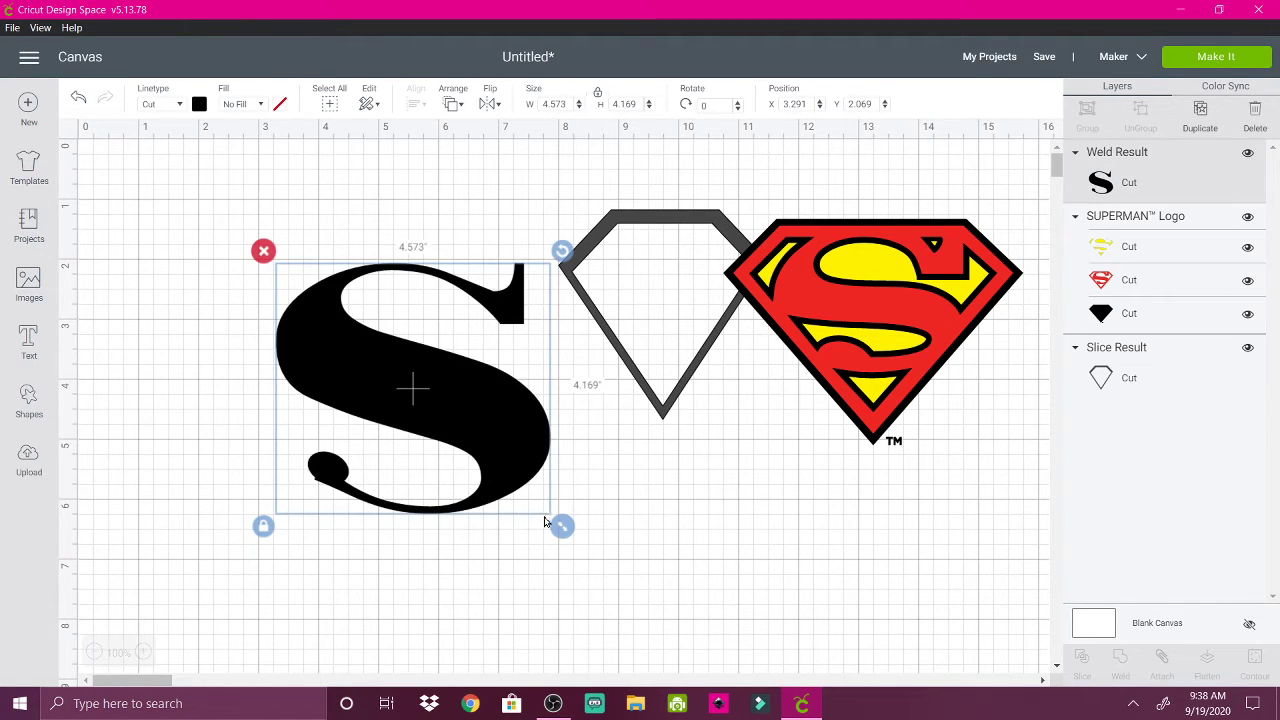
pyautogui.moveTo(561, 525); pyautogui.dragTo(457, 436)
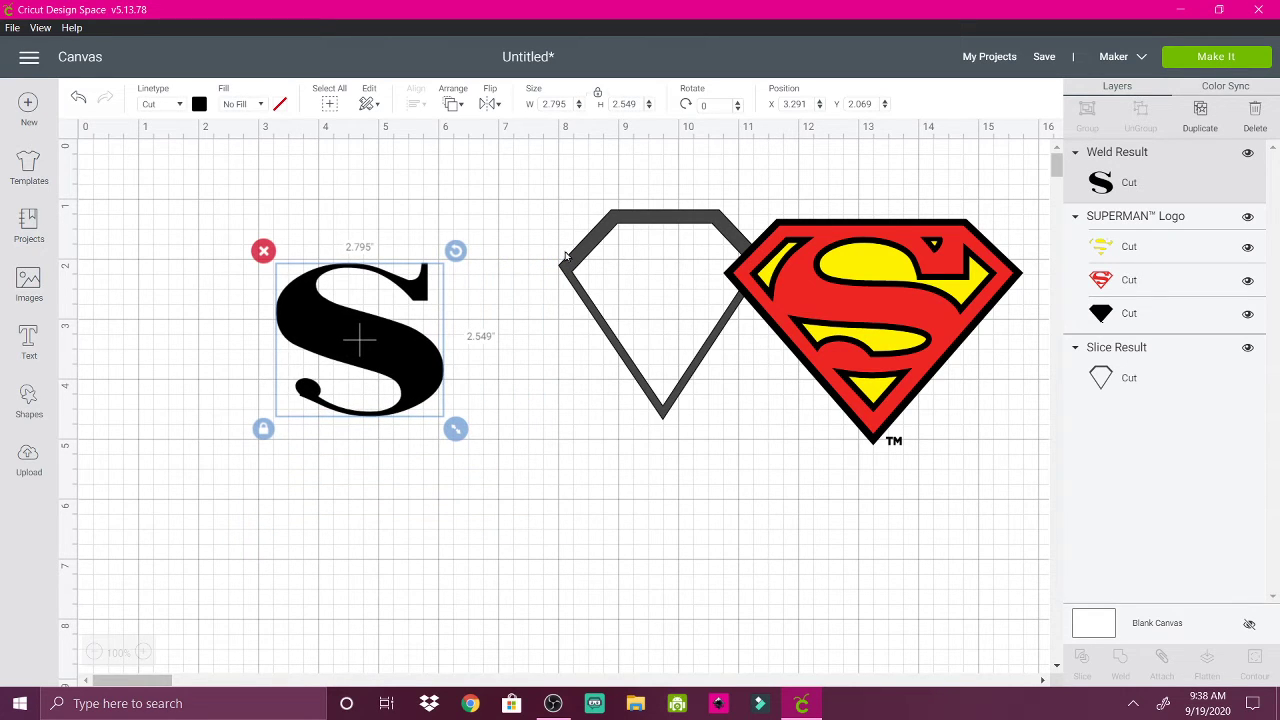
# - Move the diamond outline around the S and enlarge it to about 3.87 × 3.89 in
pyautogui.moveTo(567, 258); pyautogui.dragTo(259, 302)
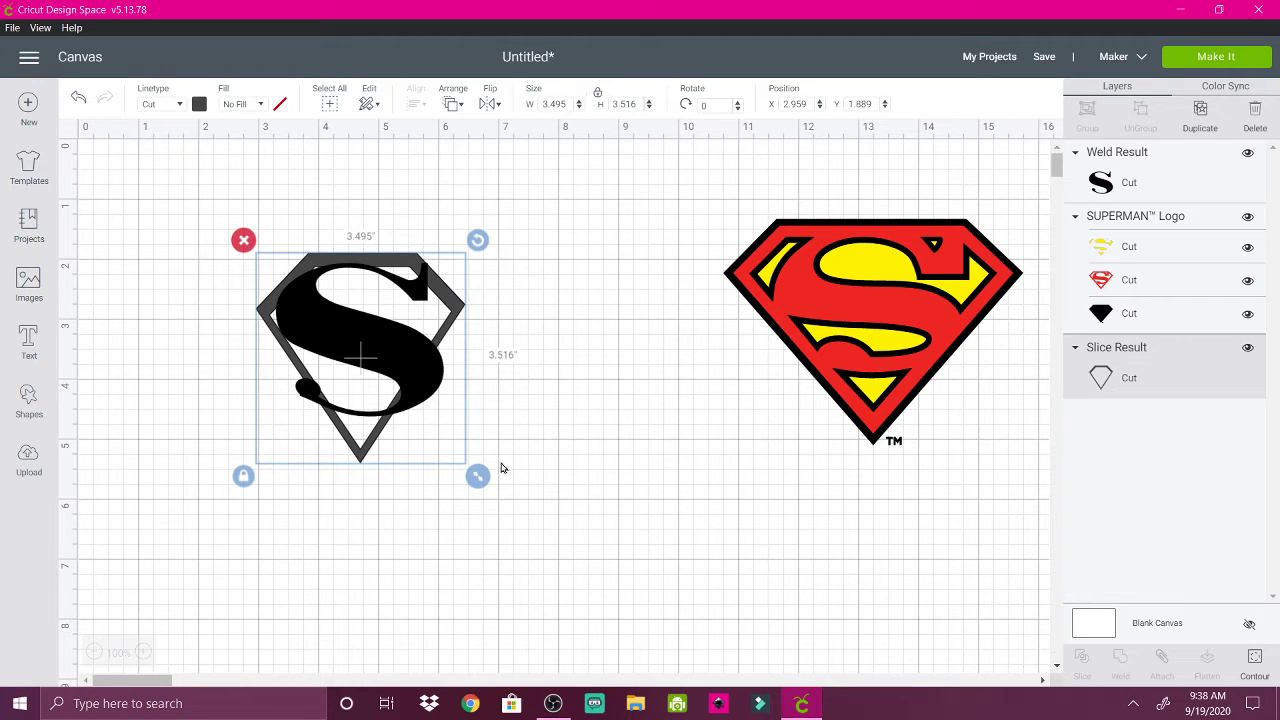
pyautogui.moveTo(477, 479); pyautogui.dragTo(497, 500)
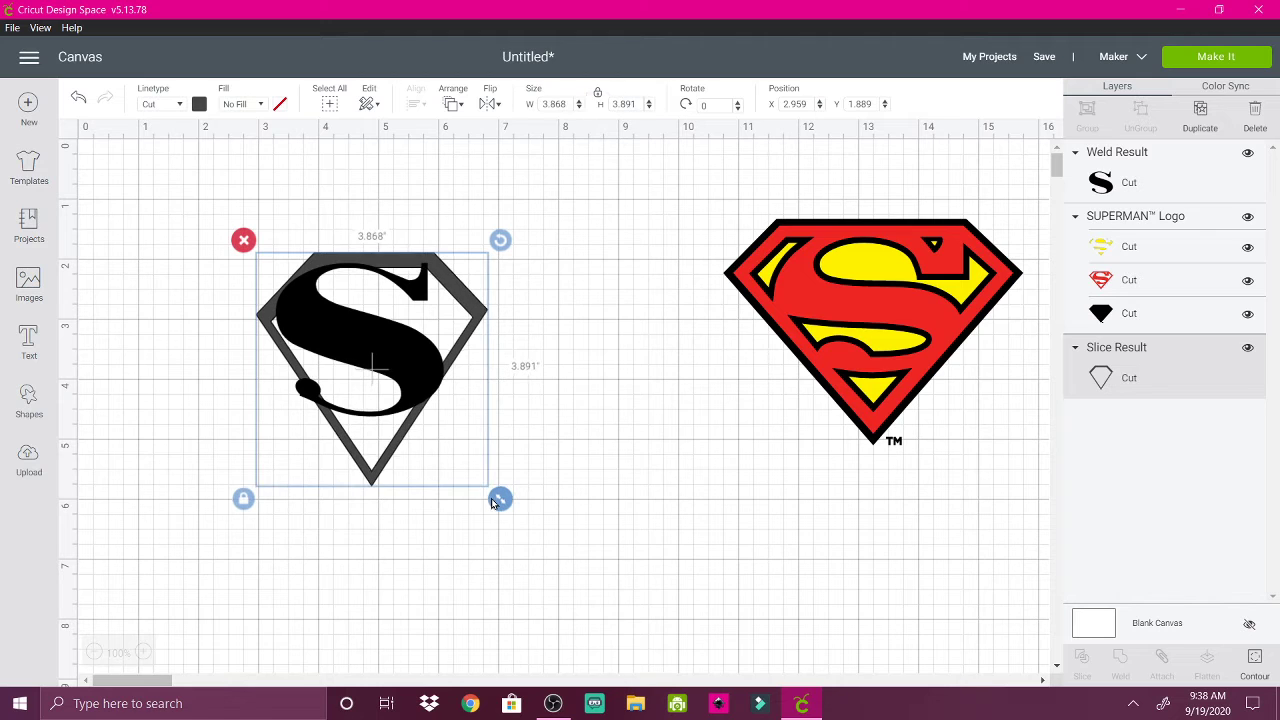
pyautogui.click(411, 539)
# - Unlock the S's proportions, reshape it to about 2.31 × 2.54 in, and position it inside the diamond outline
pyautogui.click(408, 347)
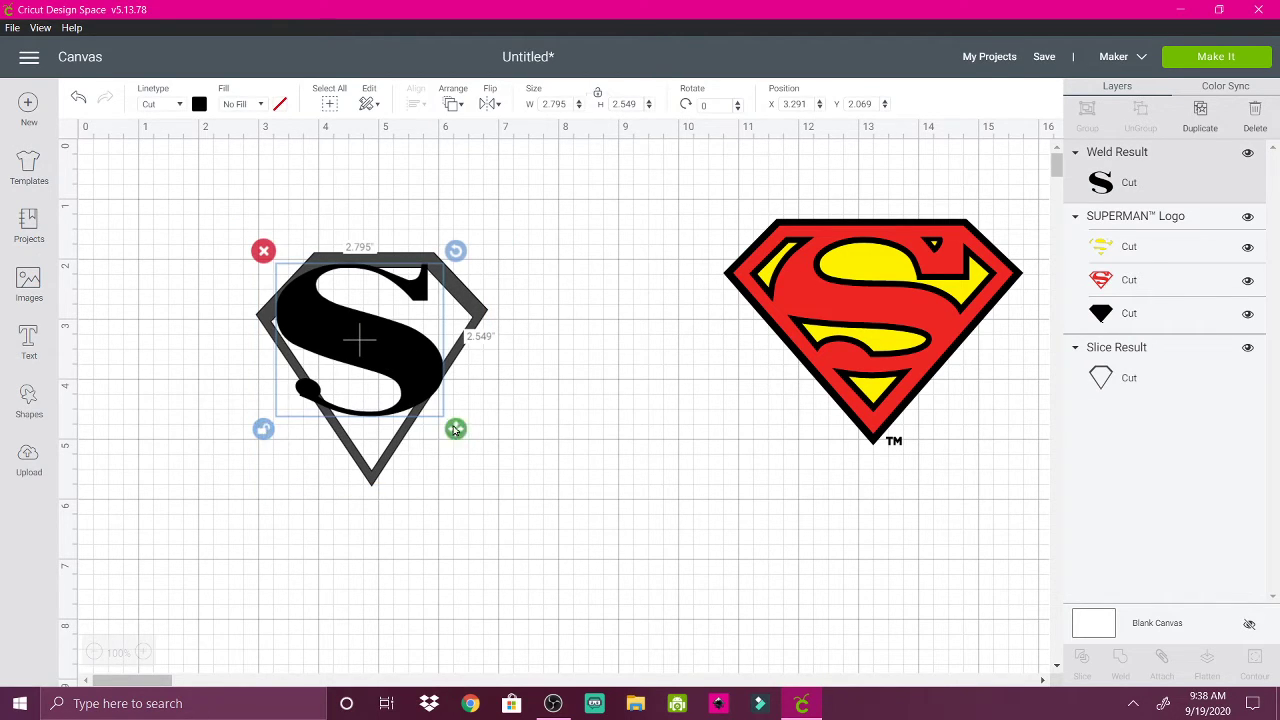
pyautogui.moveTo(455, 429); pyautogui.dragTo(443, 439)
pyautogui.moveTo(321, 335); pyautogui.dragTo(339, 337)
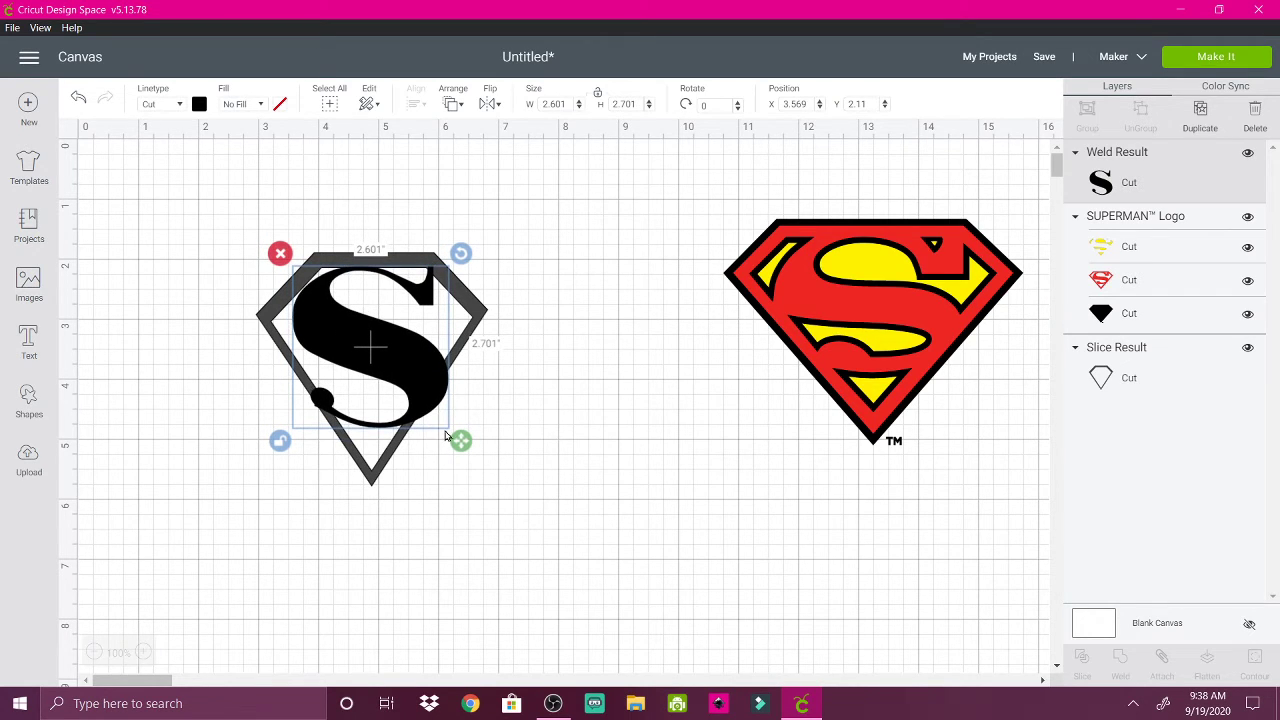
pyautogui.moveTo(456, 438); pyautogui.dragTo(449, 438)
pyautogui.moveTo(336, 337); pyautogui.dragTo(342, 333)
pyautogui.moveTo(453, 434); pyautogui.dragTo(438, 419)
pyautogui.moveTo(326, 328); pyautogui.dragTo(334, 328)
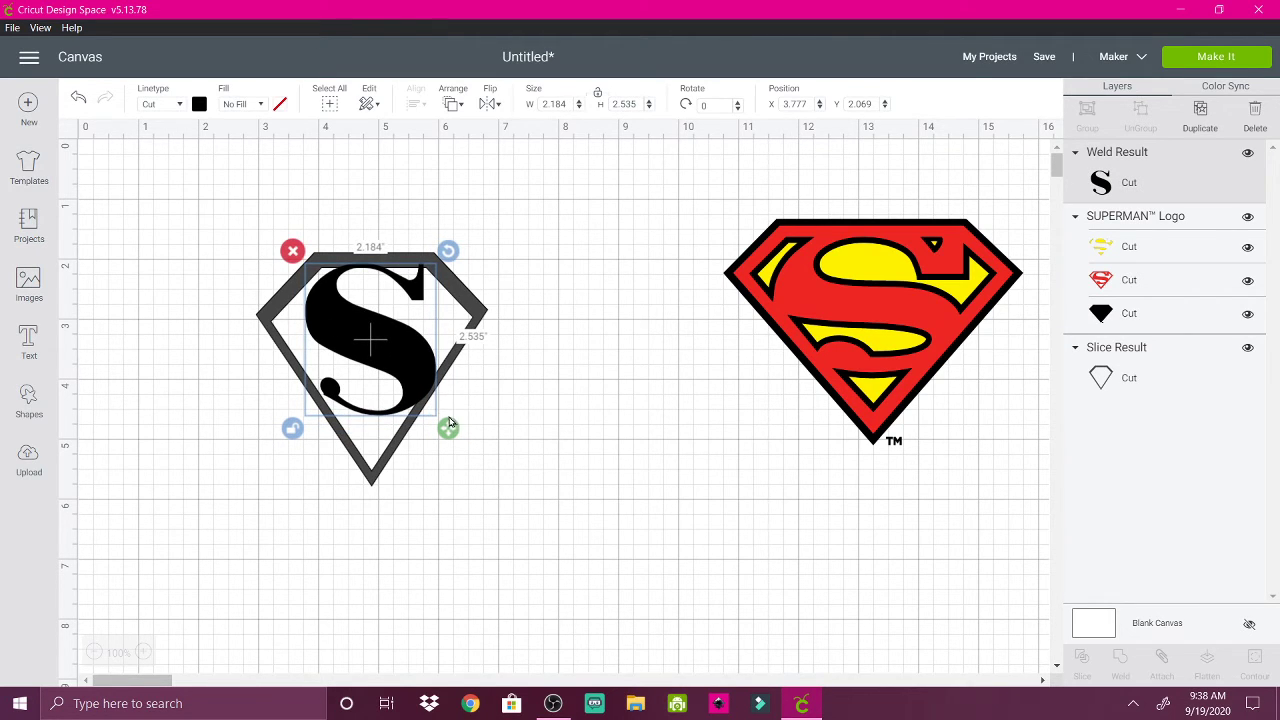
pyautogui.moveTo(446, 426); pyautogui.dragTo(456, 429)
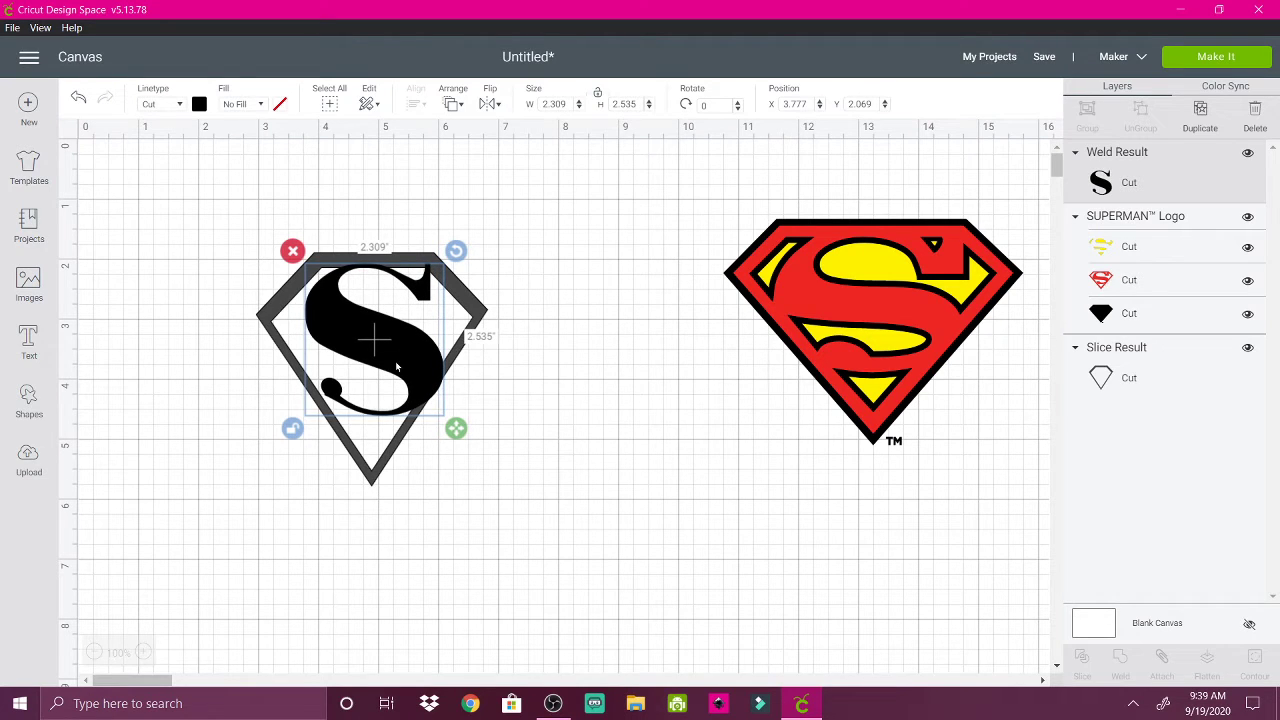
pyautogui.moveTo(396, 368); pyautogui.dragTo(388, 369)
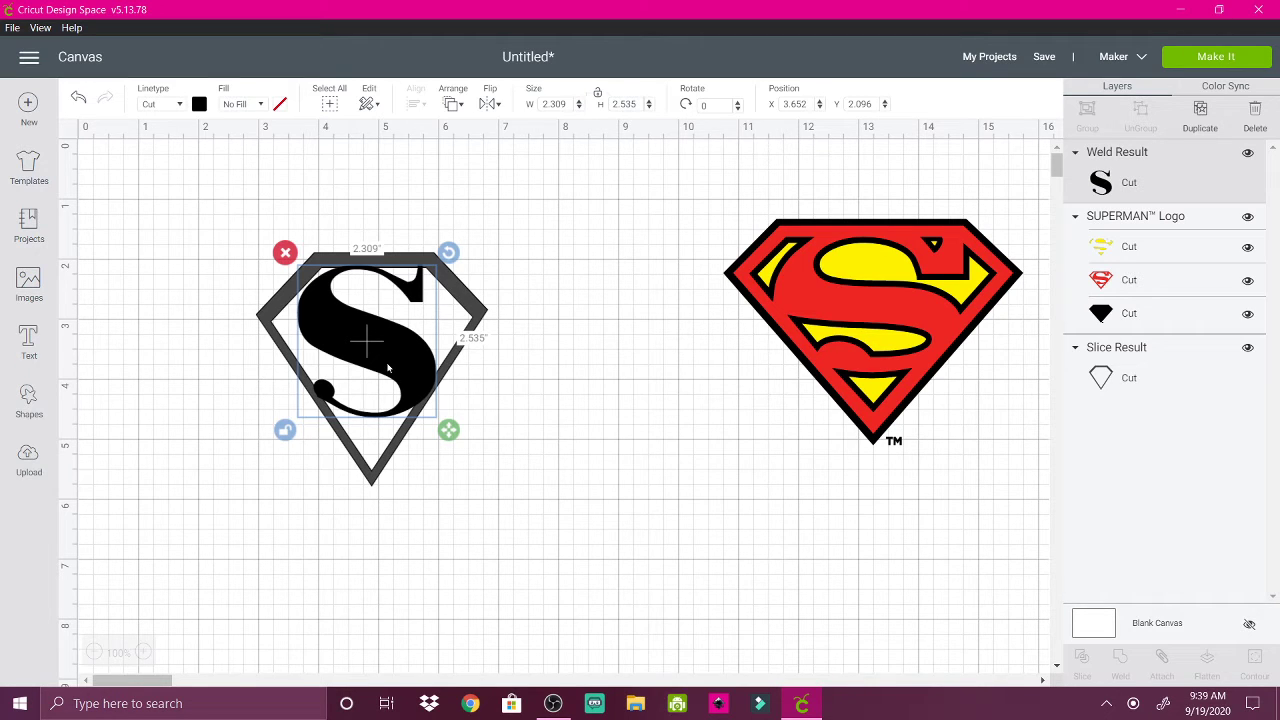
# - Weld the S to the diamond outline, shift the welded emblem, and flatten it to about 3.88 × 2.84 in
pyautogui.click(303, 192)
pyautogui.moveTo(229, 231); pyautogui.dragTo(483, 517)
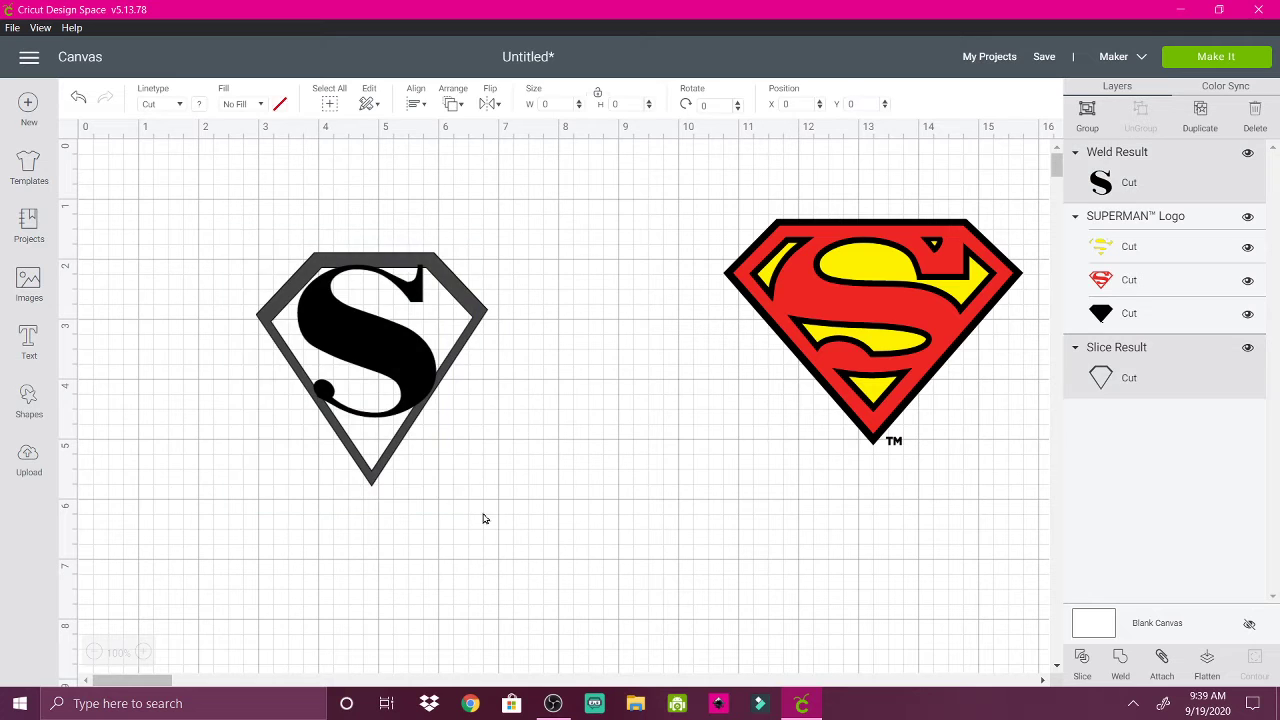
pyautogui.click(1120, 660)
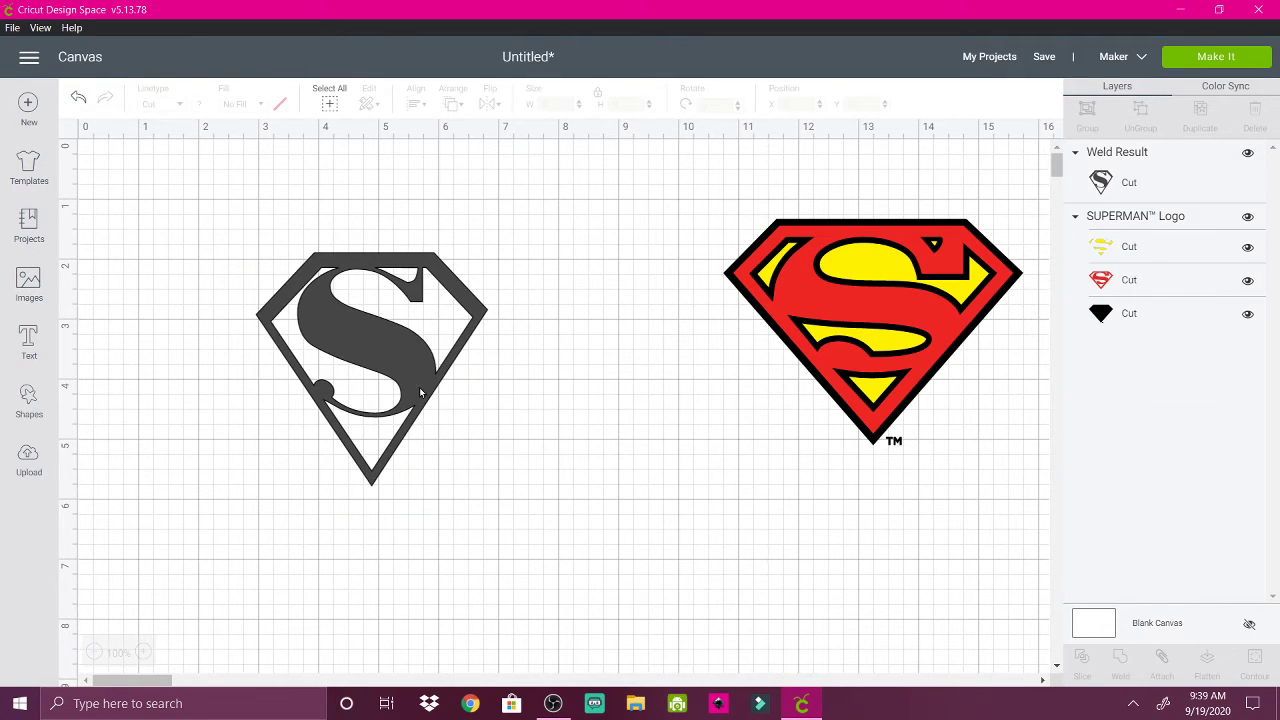
pyautogui.moveTo(420, 393); pyautogui.dragTo(442, 366)
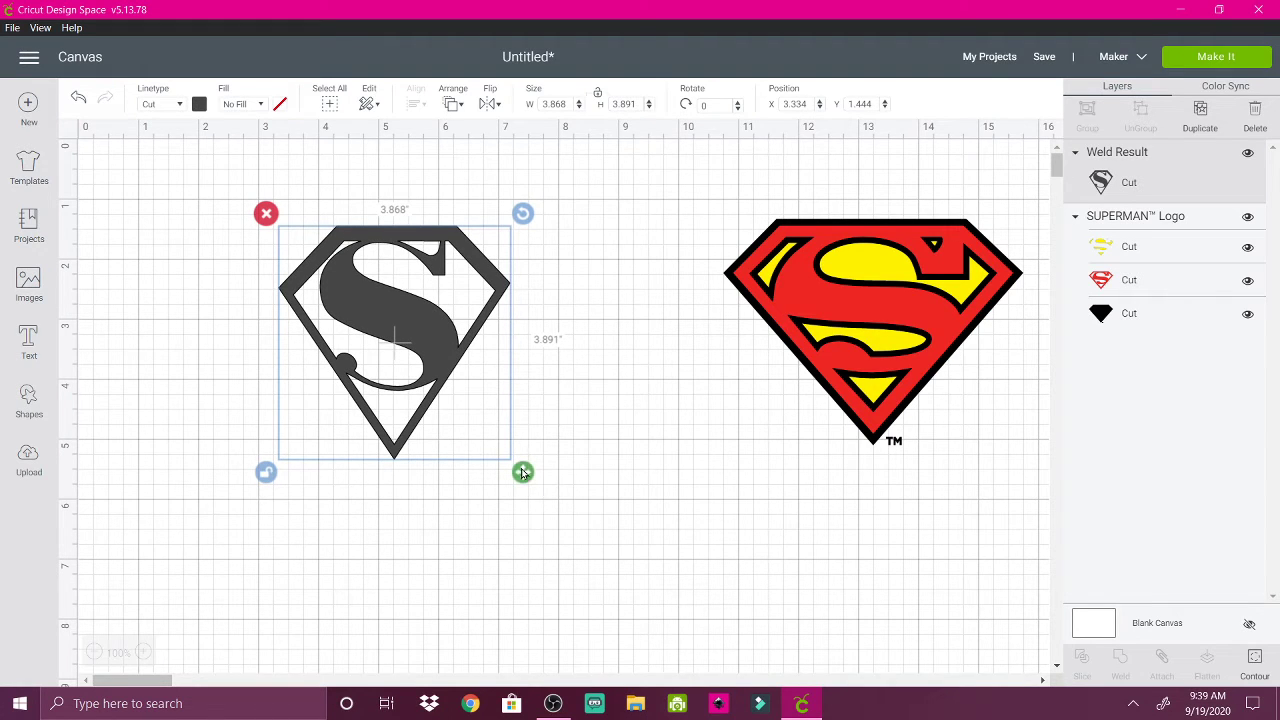
pyautogui.moveTo(522, 469); pyautogui.dragTo(522, 407)
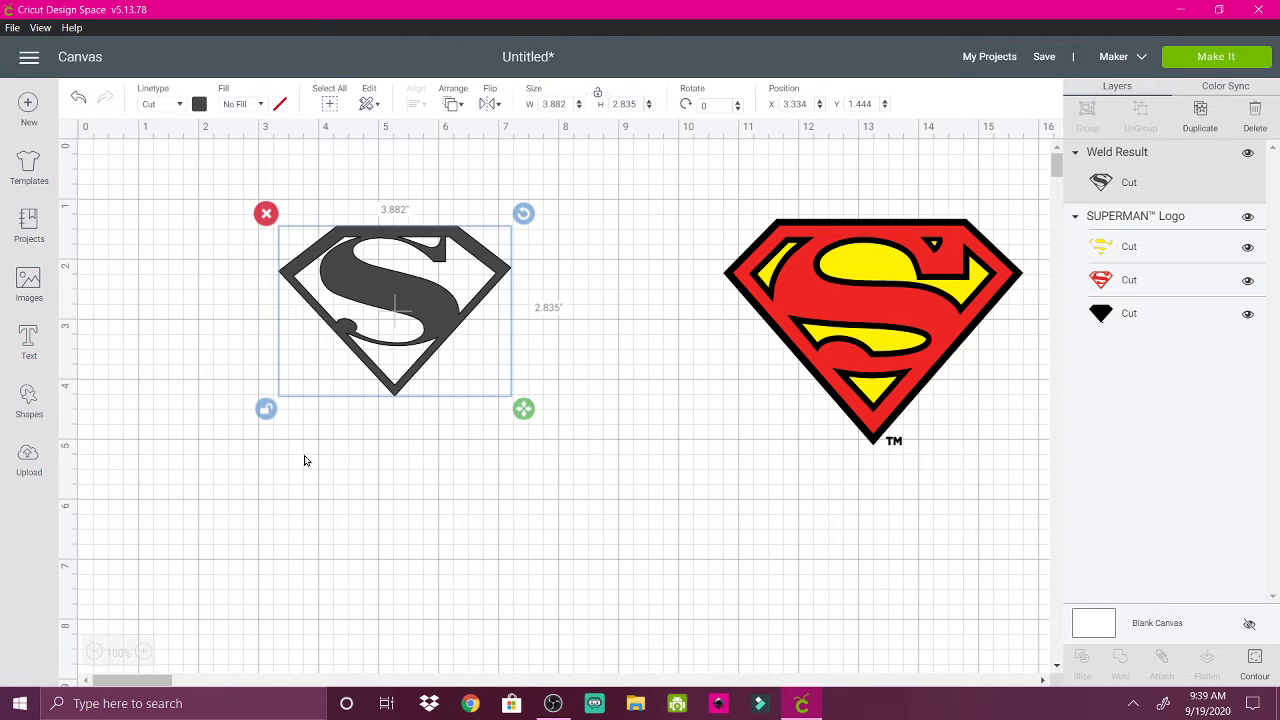
# - Insert a circle, shrink it to about 0.32 in, and place a duplicate between the emblem and the reference logo
pyautogui.click(29, 395)
pyautogui.click(155, 283)
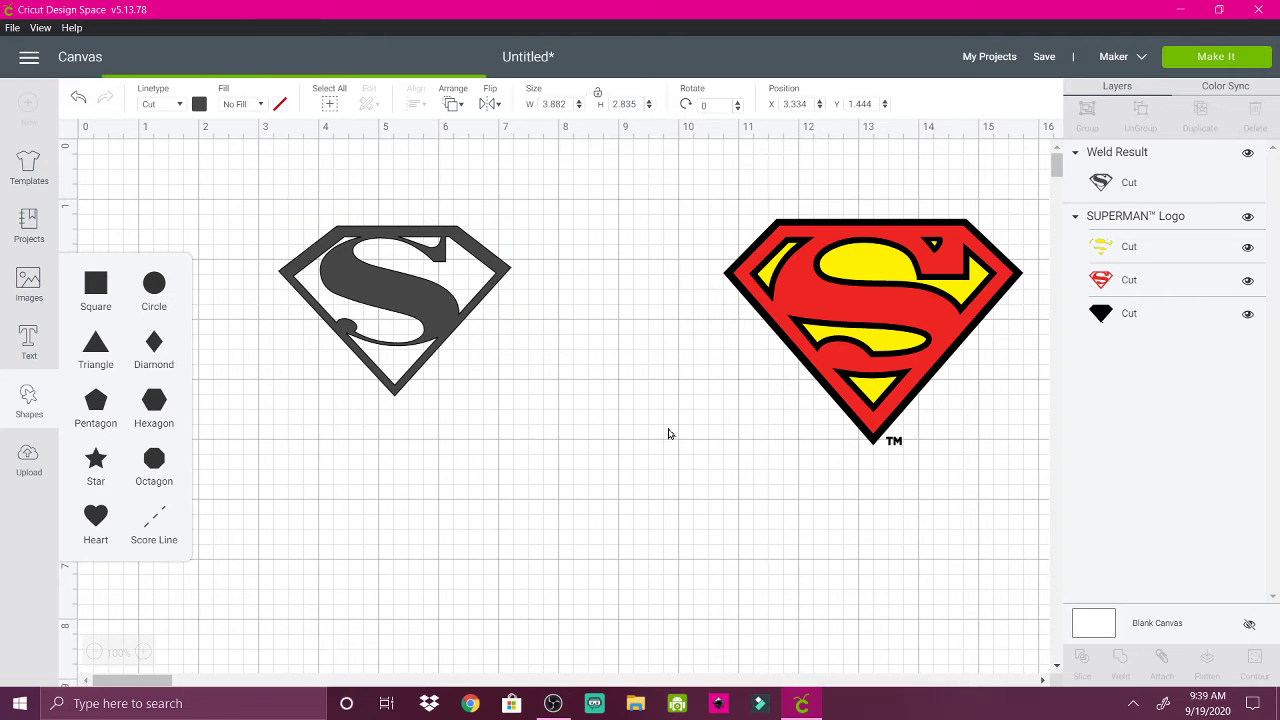
pyautogui.click(648, 480)
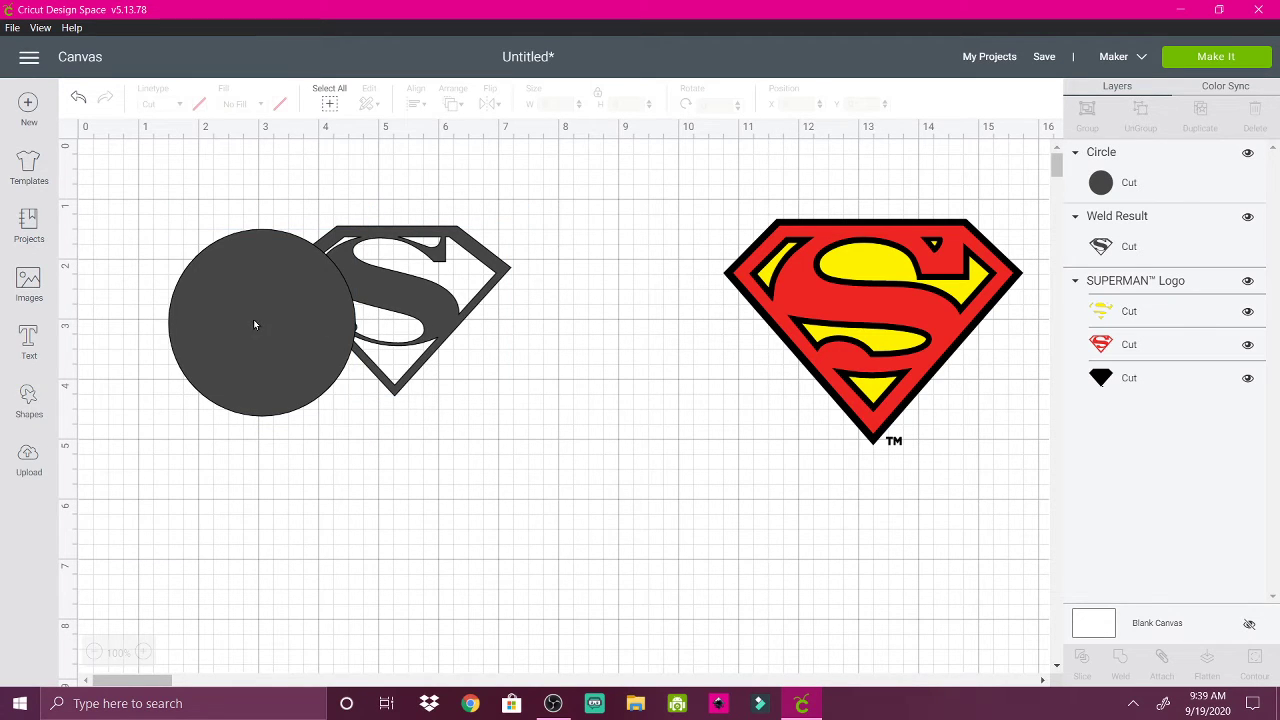
pyautogui.moveTo(254, 324); pyautogui.dragTo(548, 440)
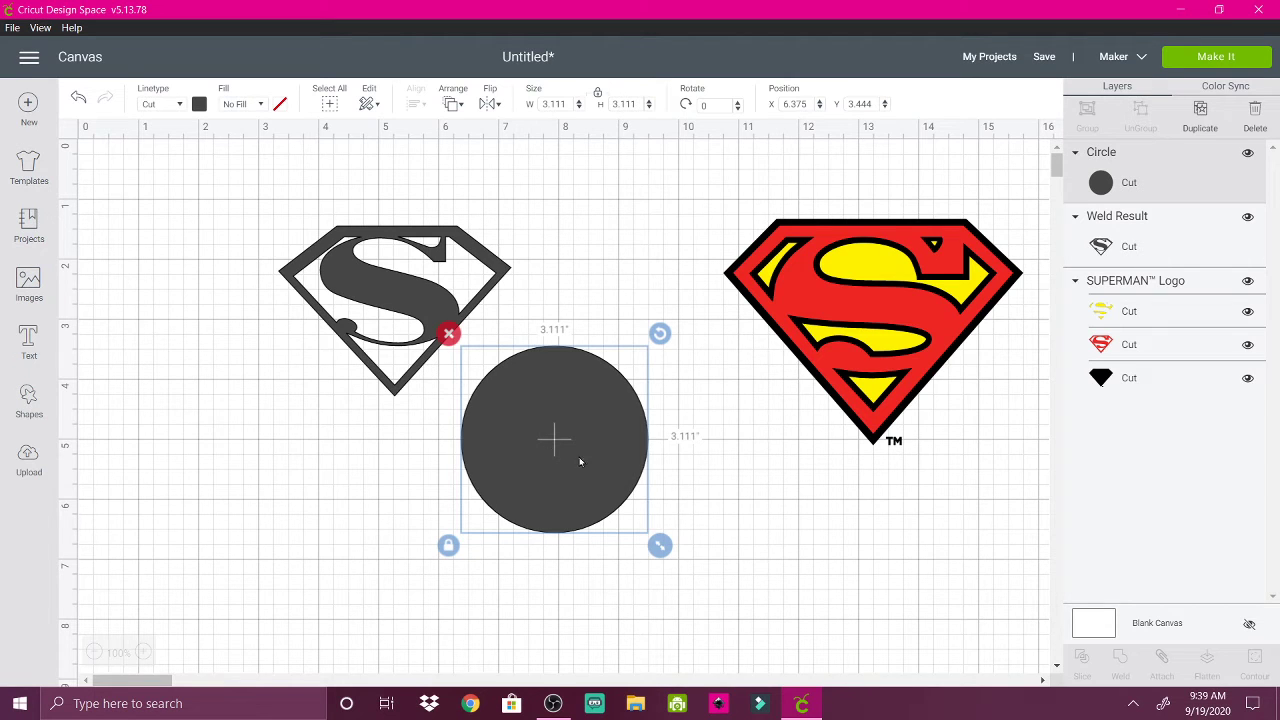
pyautogui.moveTo(659, 545); pyautogui.dragTo(474, 360)
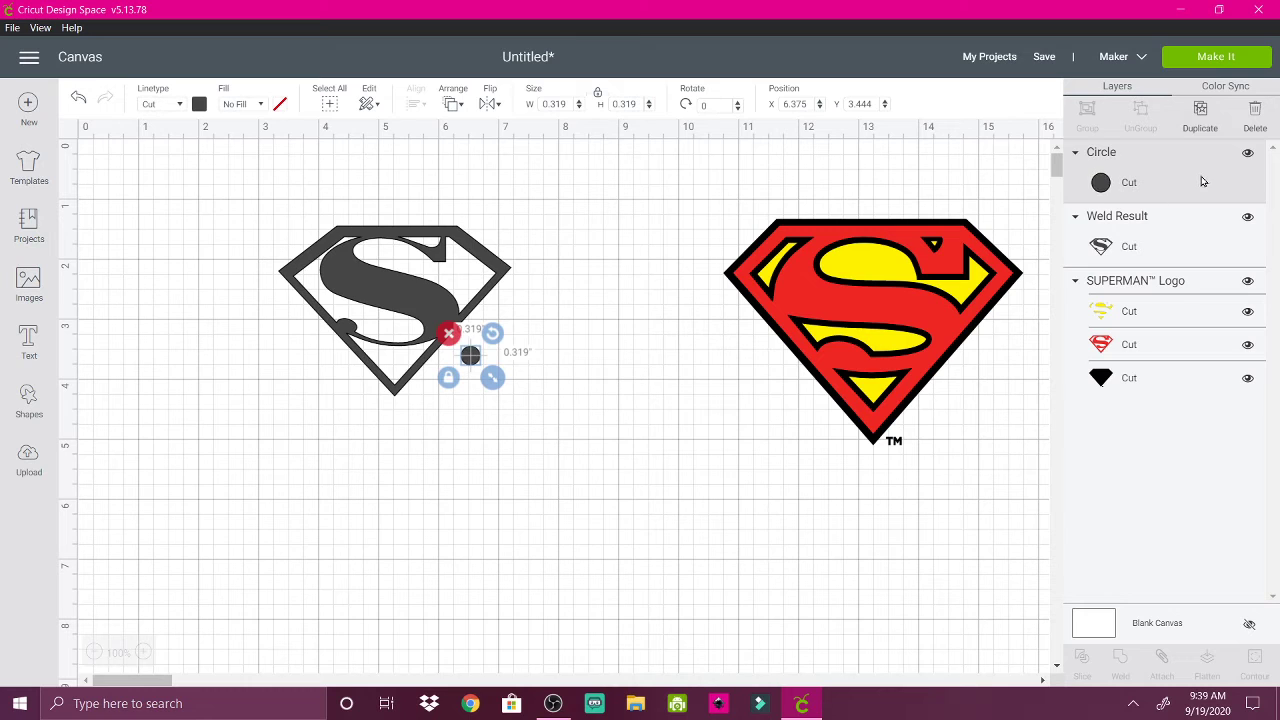
pyautogui.click(1200, 112)
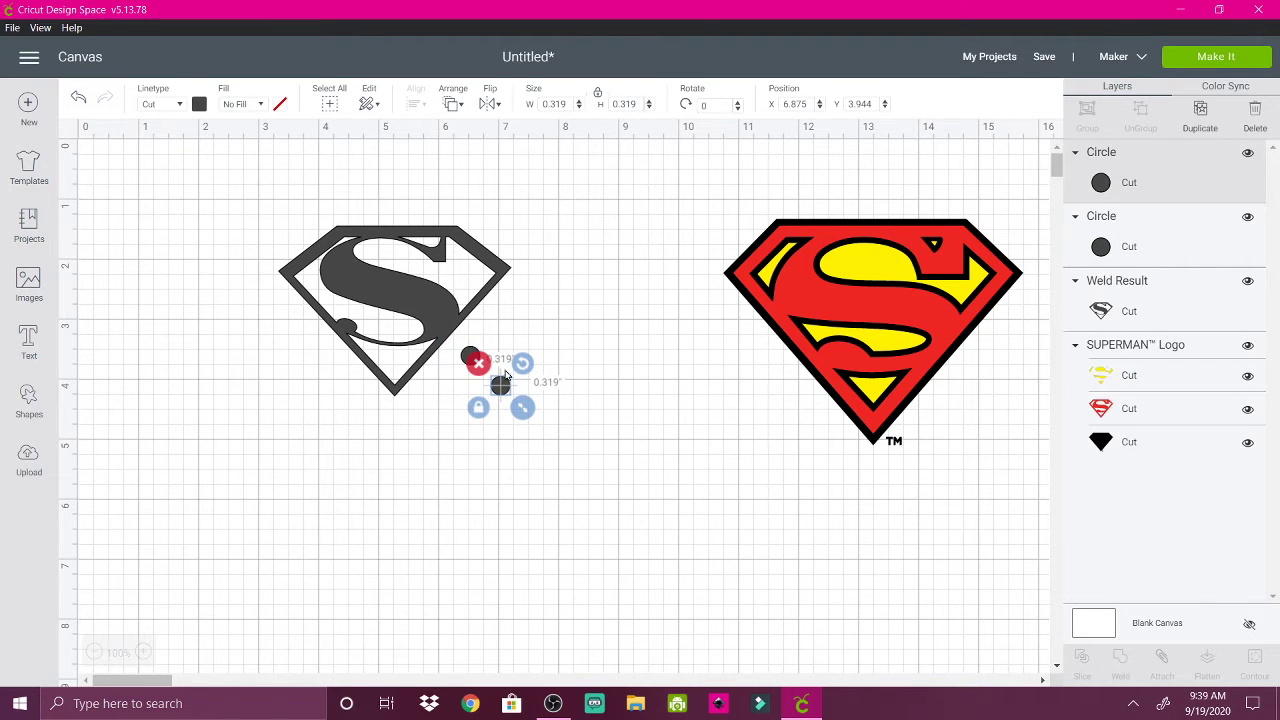
pyautogui.moveTo(500, 385); pyautogui.dragTo(651, 249)
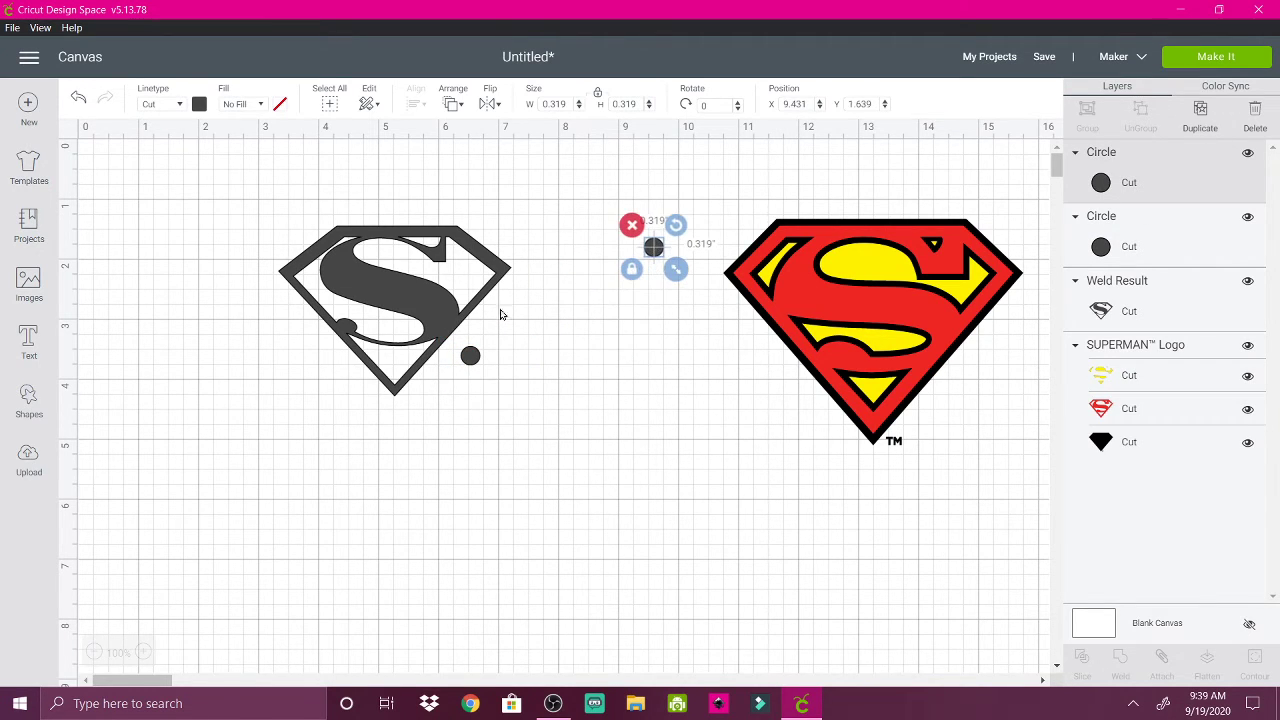
# - Reshape the original small circle into an oval of about 0.57 × 0.35 in, rotated 44.93°, over the S's upper-right gap
pyautogui.moveTo(472, 356); pyautogui.dragTo(408, 233)
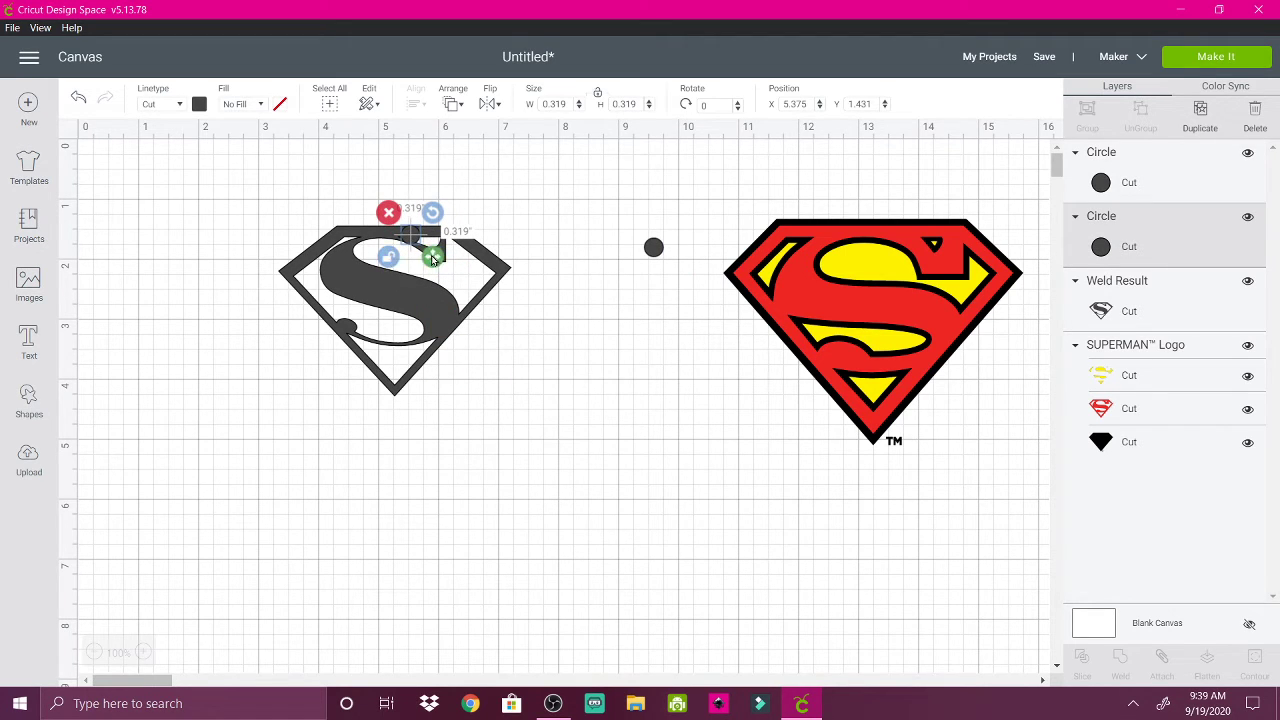
pyautogui.moveTo(428, 253)
pyautogui.mouseDown()
pyautogui.moveTo(440, 254)
pyautogui.moveTo(447, 222)
pyautogui.moveTo(419, 239)
pyautogui.mouseUp()
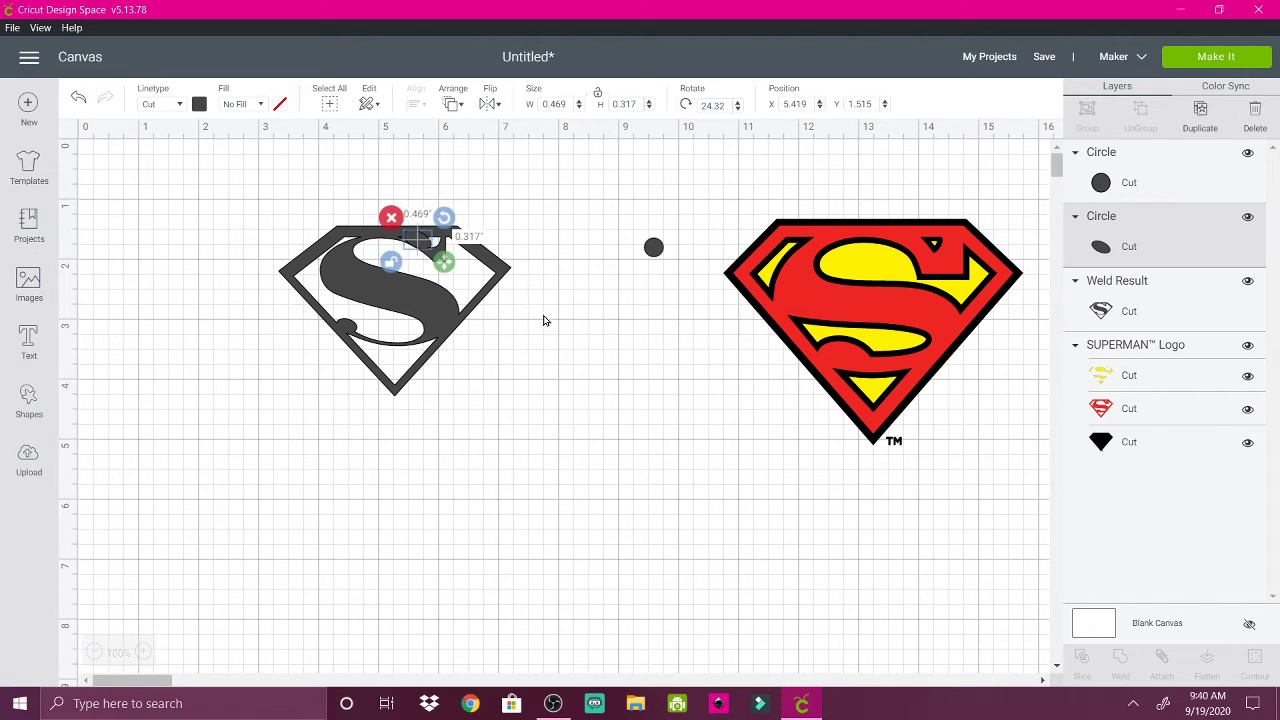
pyautogui.click(544, 320)
pyautogui.click(417, 244)
pyautogui.moveTo(445, 262); pyautogui.dragTo(456, 262)
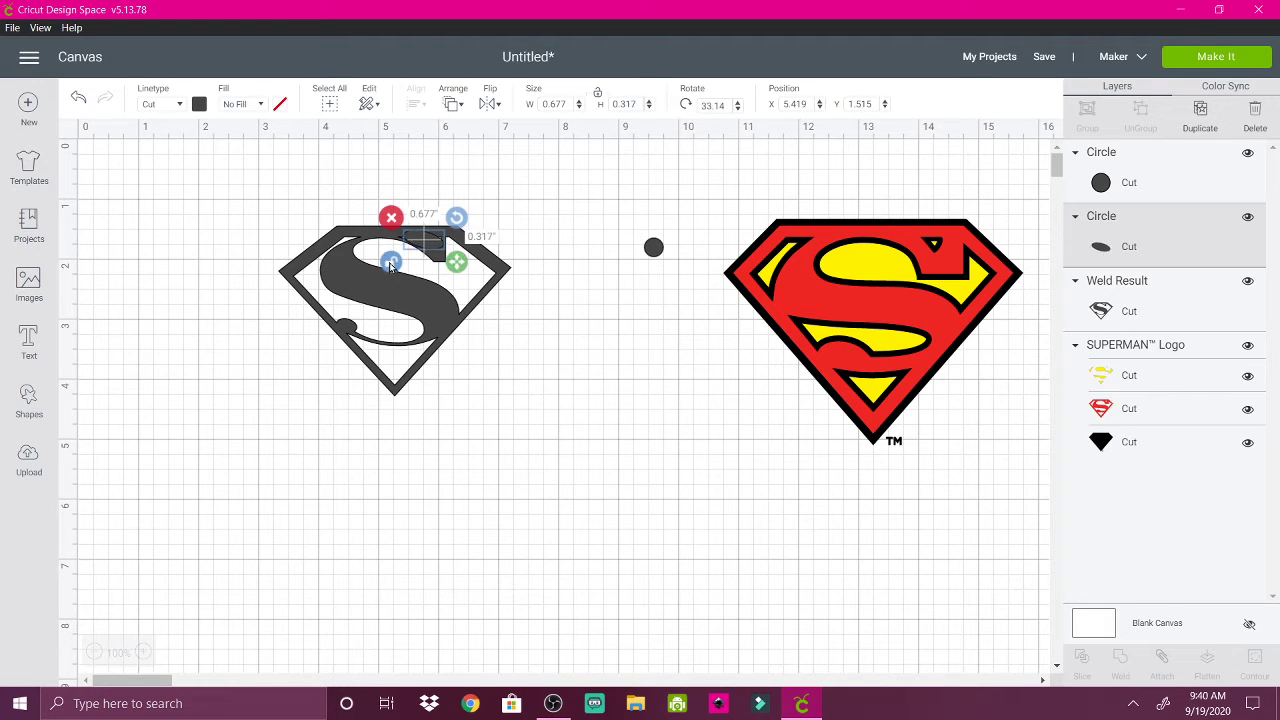
pyautogui.click(389, 263)
pyautogui.moveTo(428, 237)
pyautogui.mouseDown()
pyautogui.moveTo(451, 220)
pyautogui.moveTo(440, 258)
pyautogui.moveTo(419, 242)
pyautogui.mouseUp()
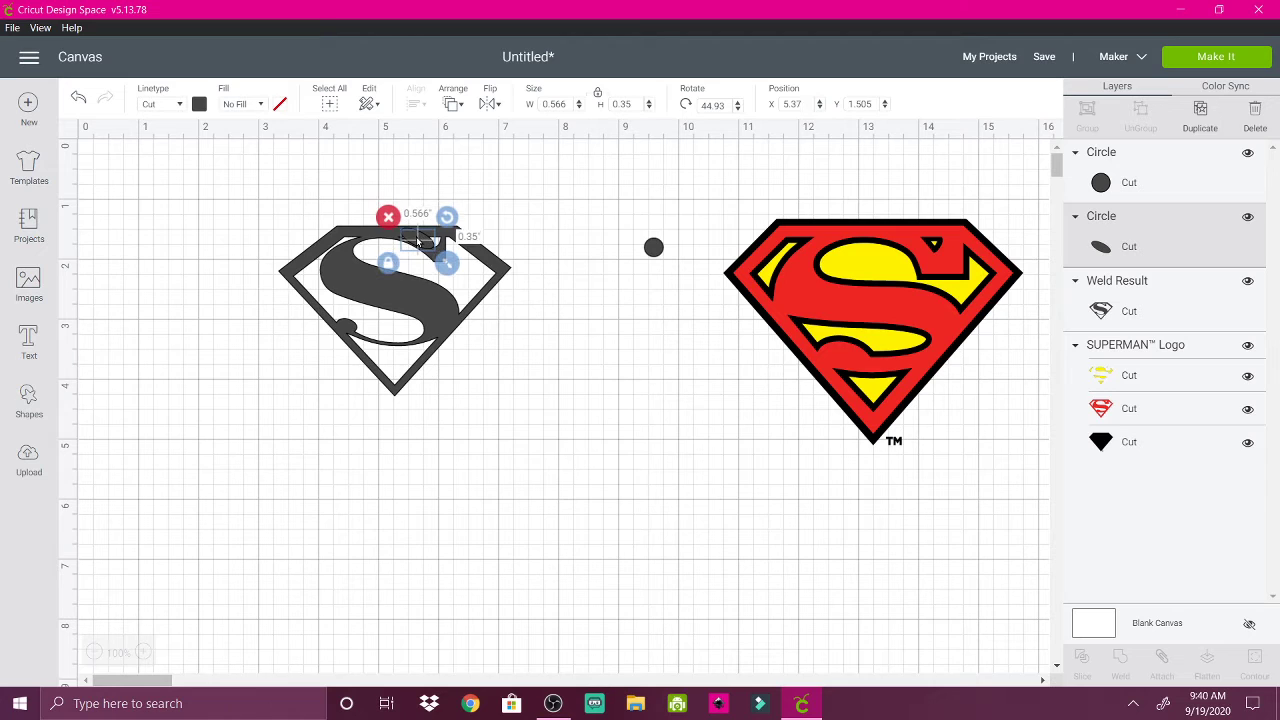
# - Weld the tilted oval to the emblem
pyautogui.click(476, 310)
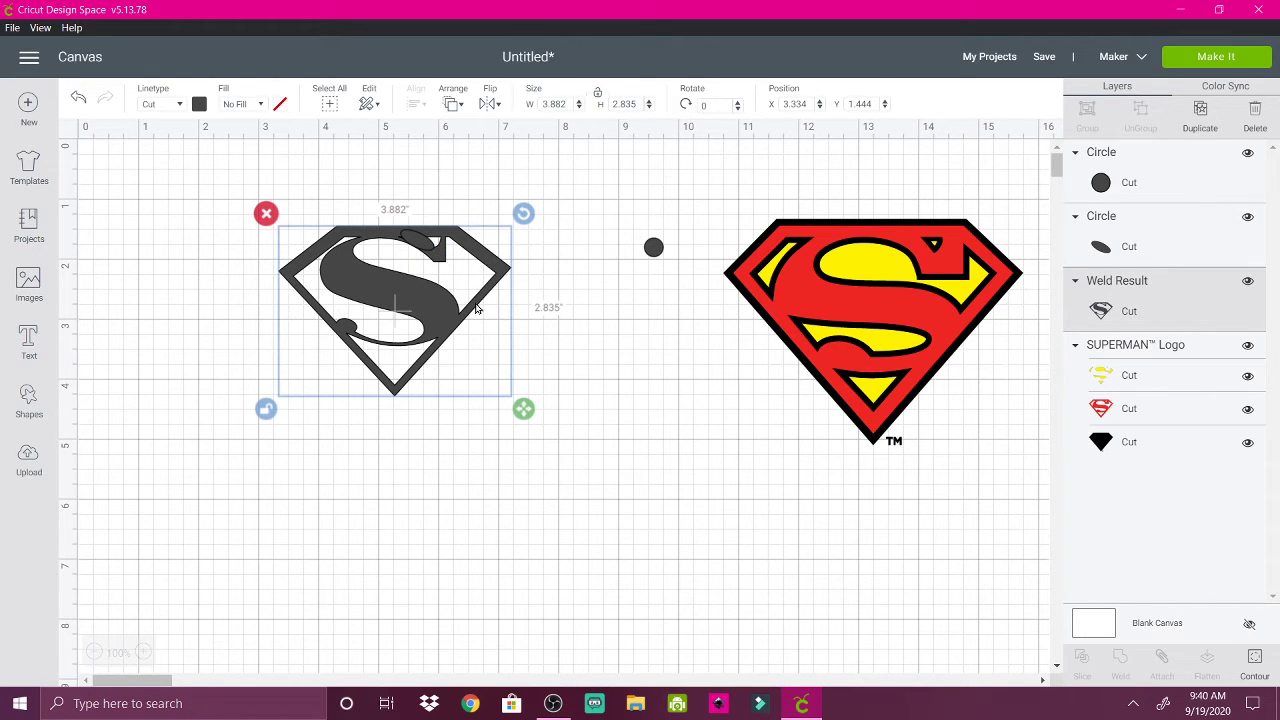
pyautogui.click(605, 323)
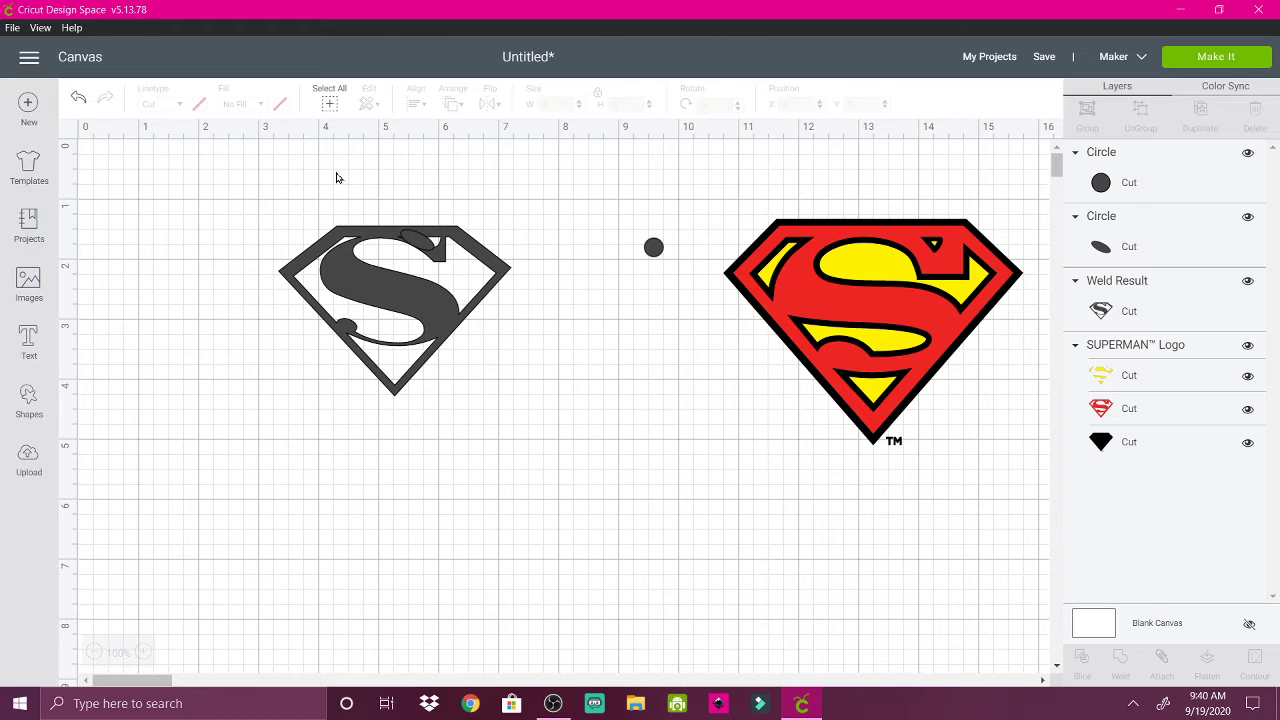
pyautogui.moveTo(334, 171); pyautogui.dragTo(471, 357)
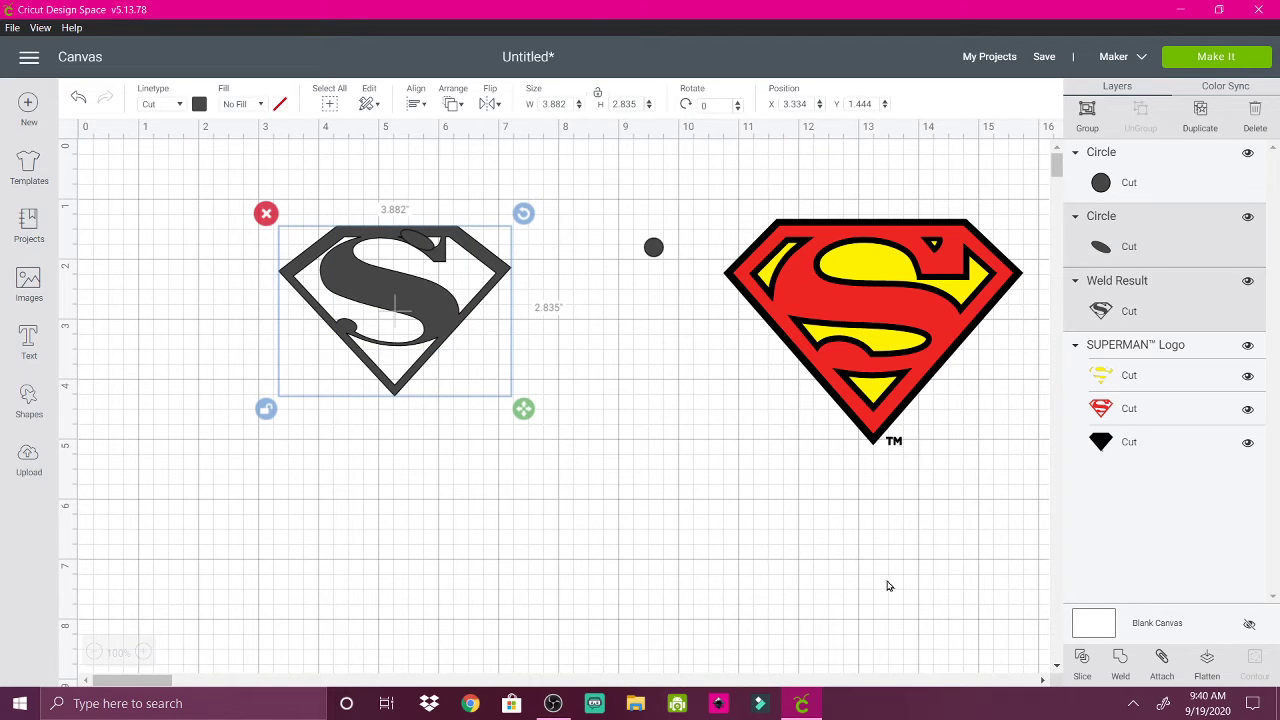
pyautogui.click(1116, 664)
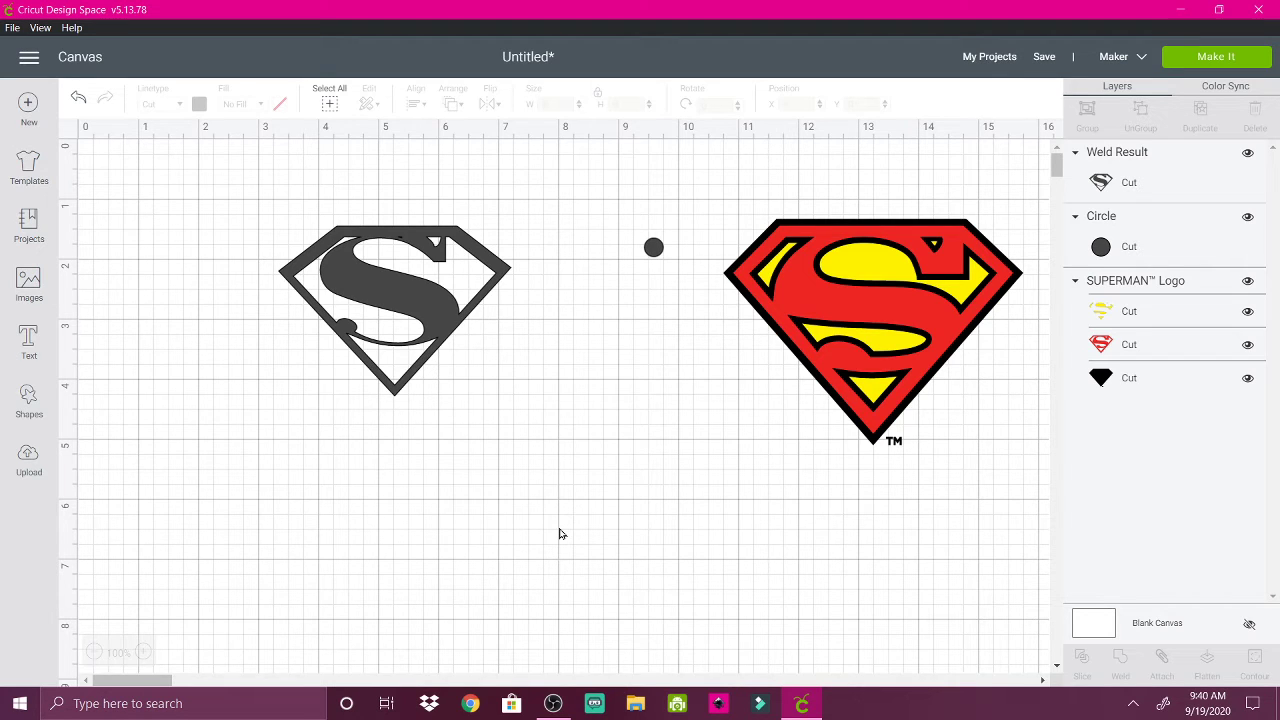
# - Duplicate the spare circle, shrink the copy to about 0.15 in, and place it on the emblem's top border above the S
pyautogui.click(653, 250)
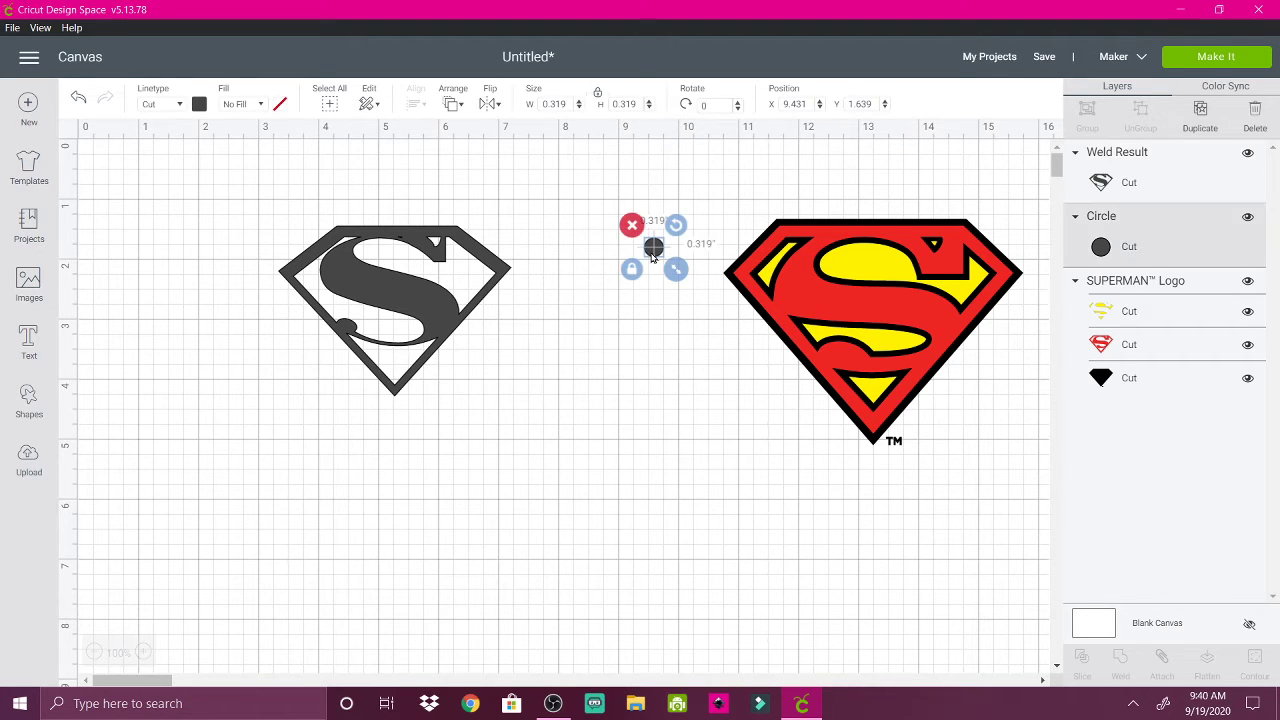
pyautogui.click(1200, 115)
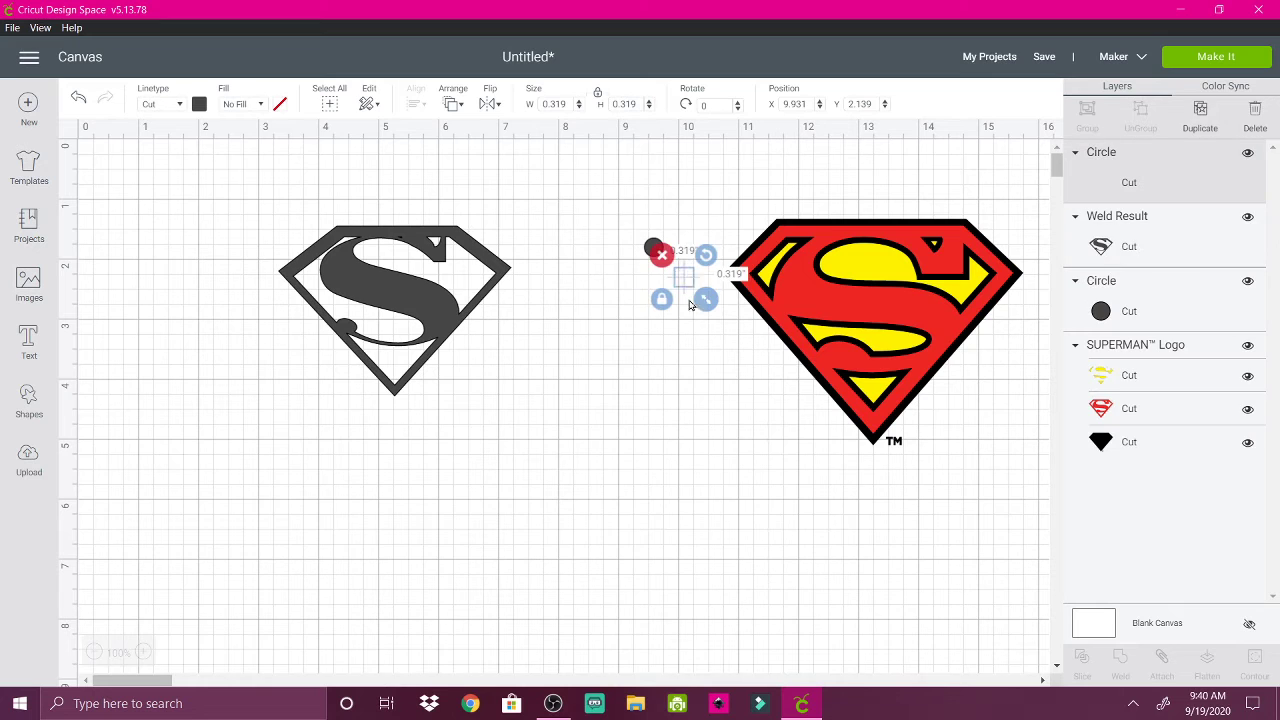
pyautogui.moveTo(684, 279); pyautogui.dragTo(411, 249)
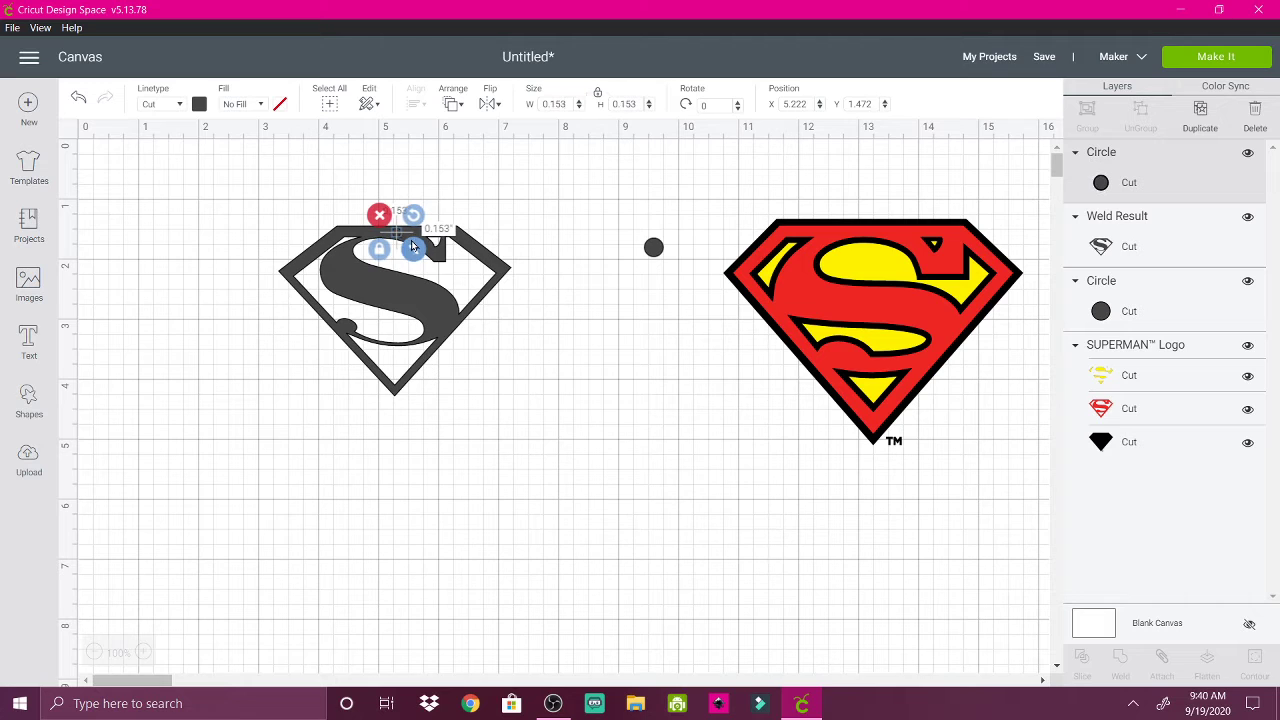
pyautogui.click(557, 320)
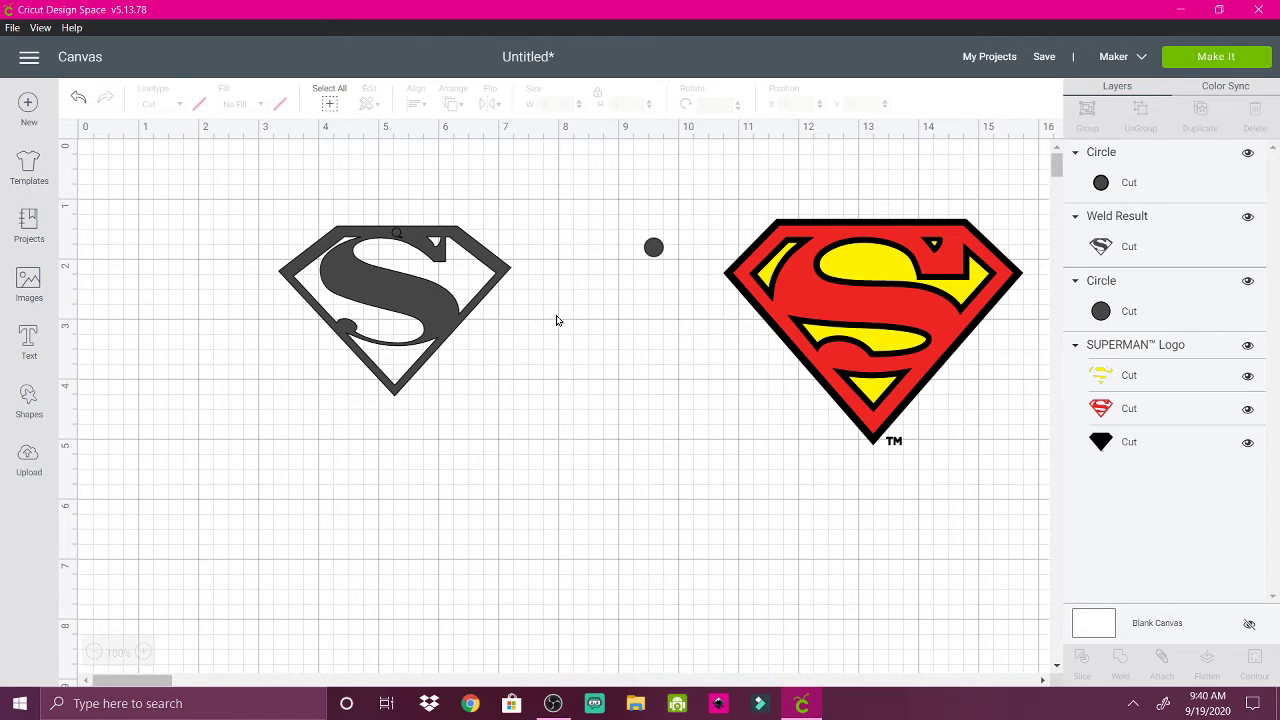
# - Fine-position the small circle where the S's upper curve meets the top border and weld it to the emblem
pyautogui.click(396, 234)
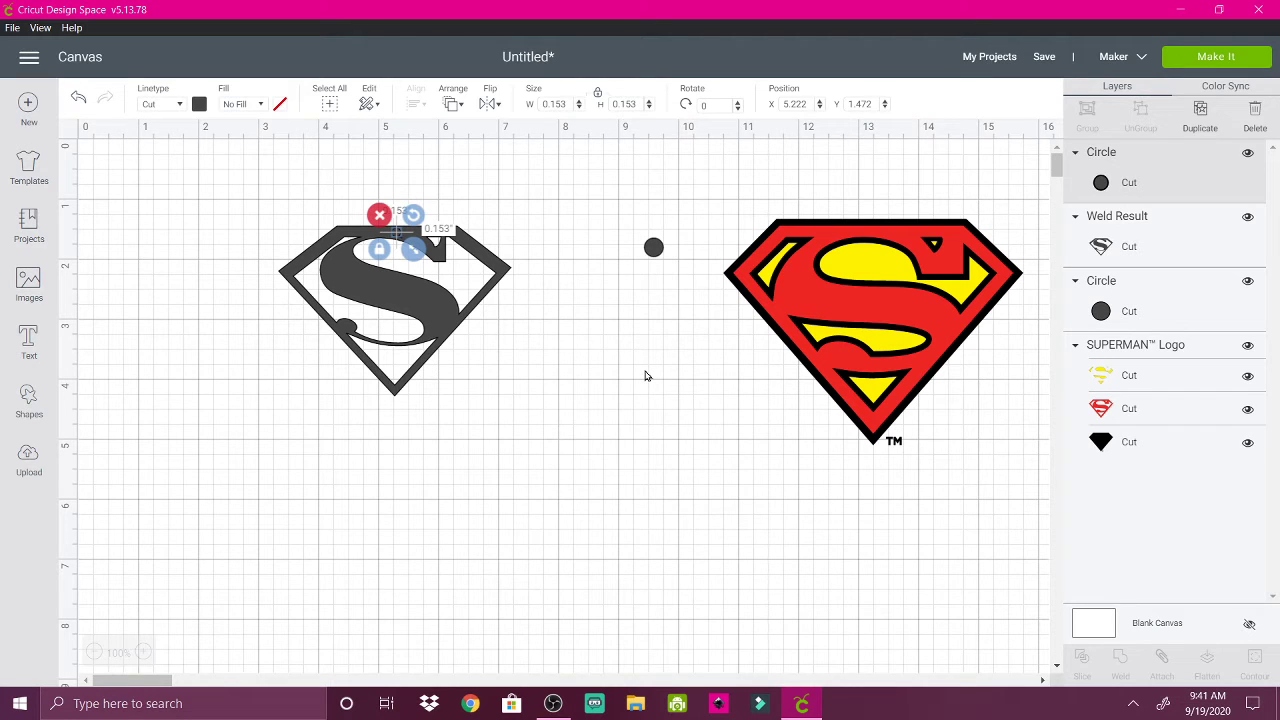
pyautogui.press('Right')
pyautogui.press('Right')
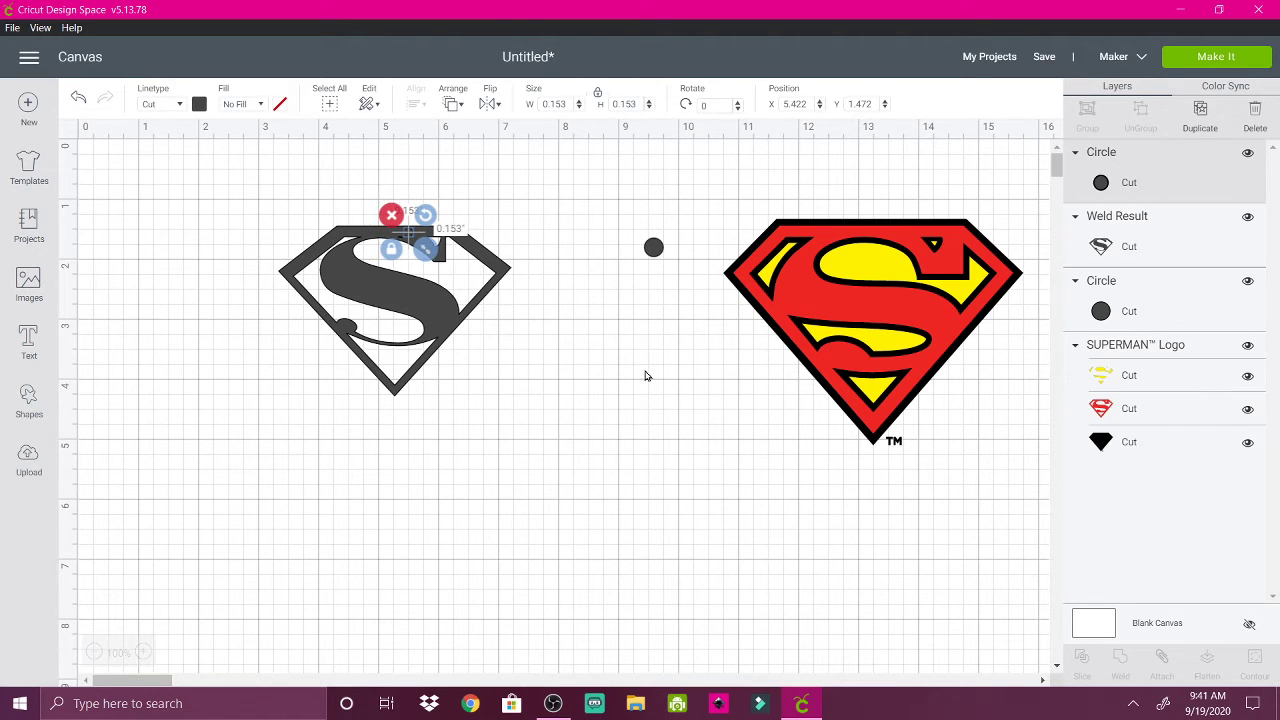
pyautogui.press('Left')
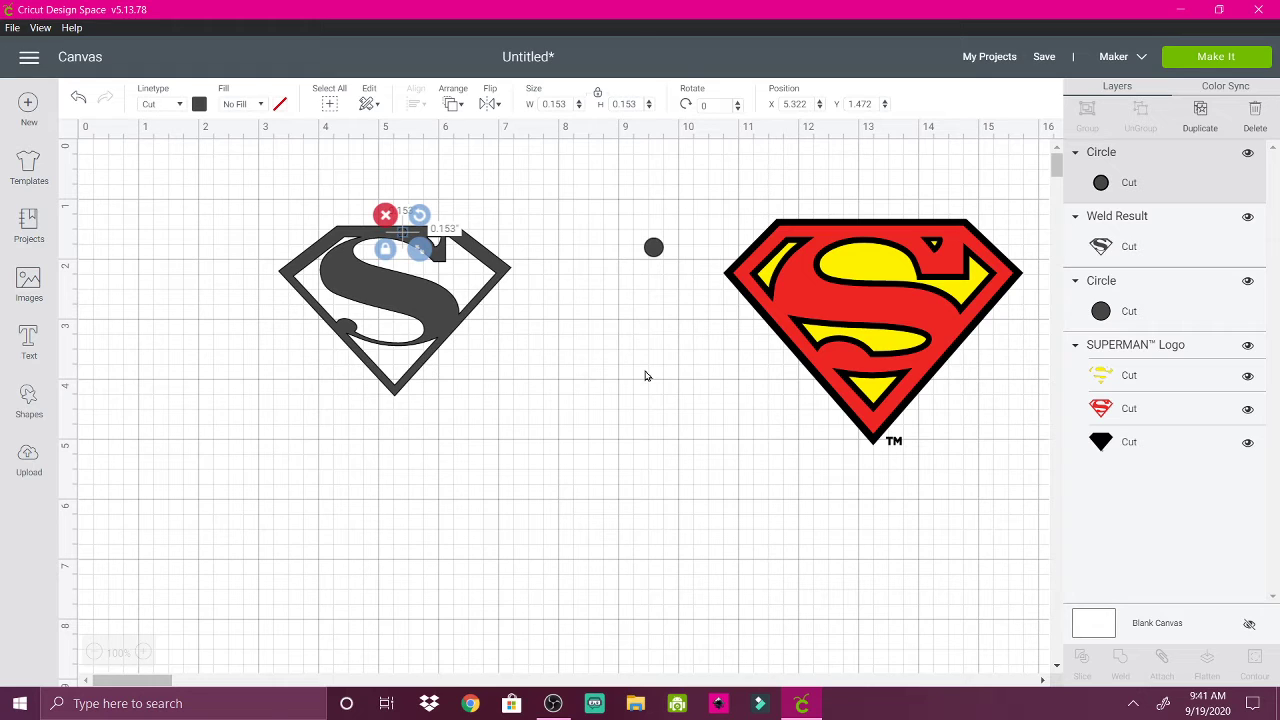
pyautogui.press('Down')
pyautogui.click(645, 375)
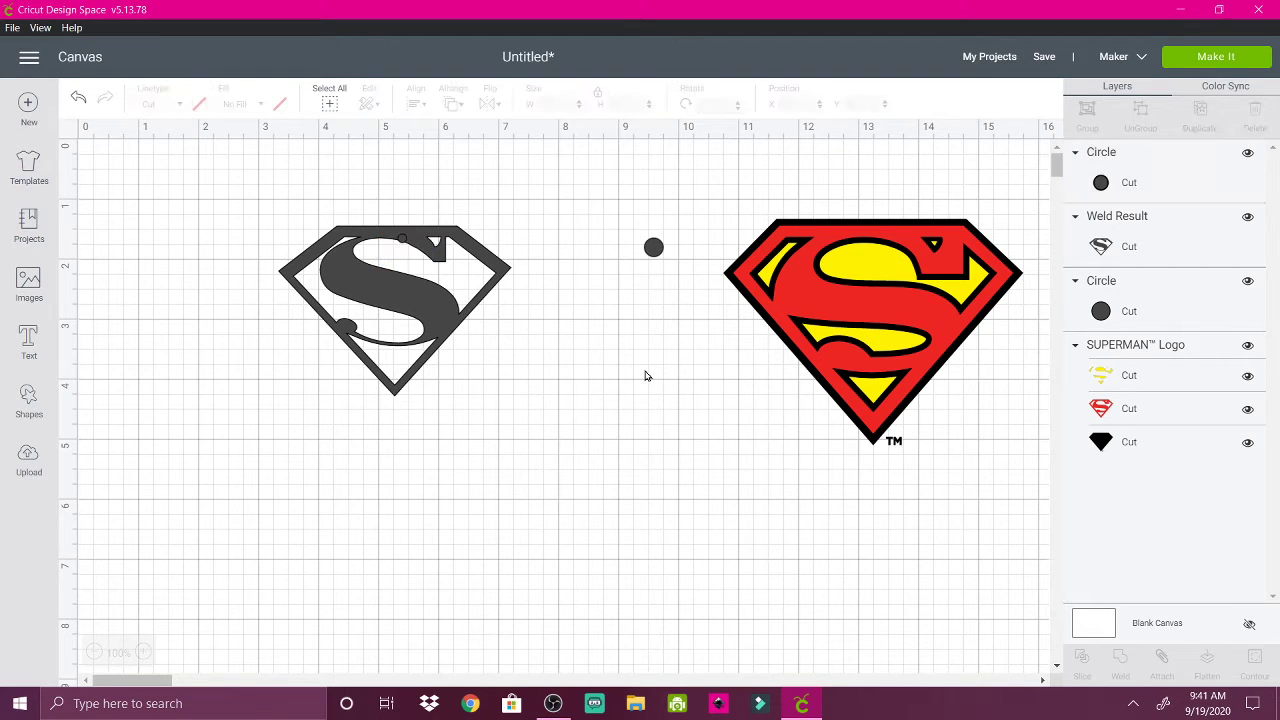
pyautogui.click(400, 242)
pyautogui.click(404, 242)
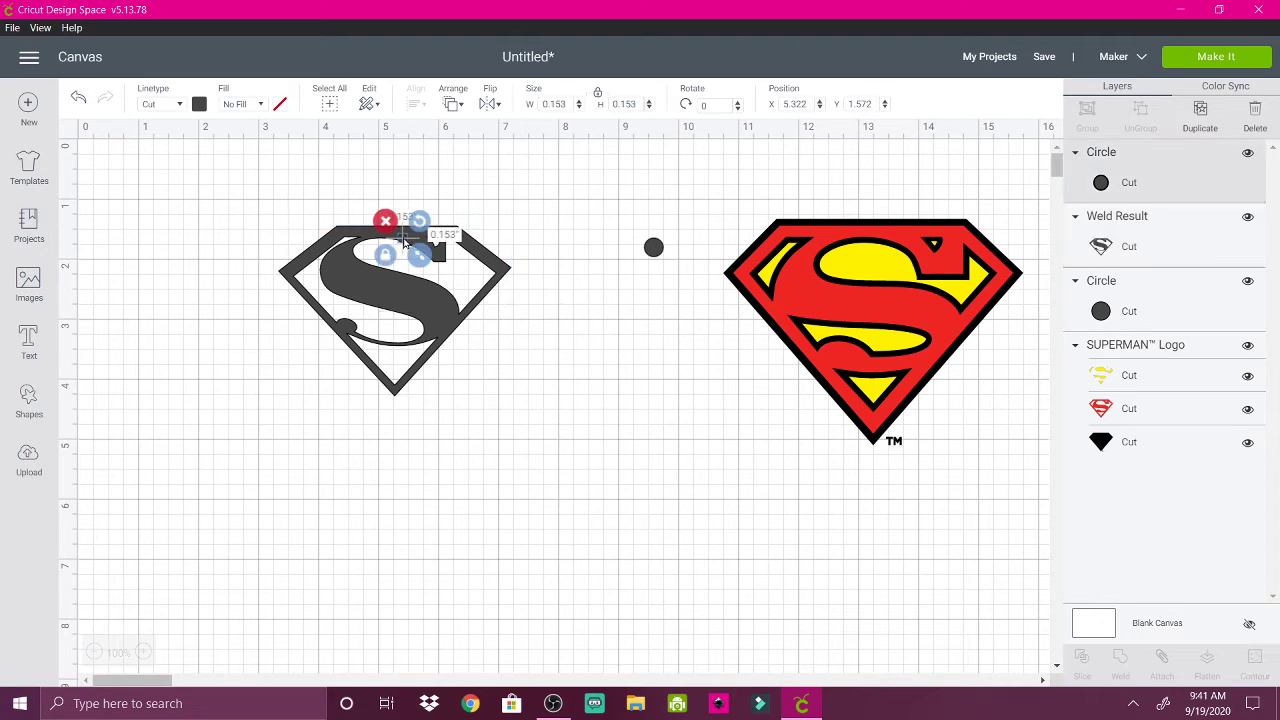
pyautogui.moveTo(404, 242); pyautogui.dragTo(405, 237)
pyautogui.click(554, 311)
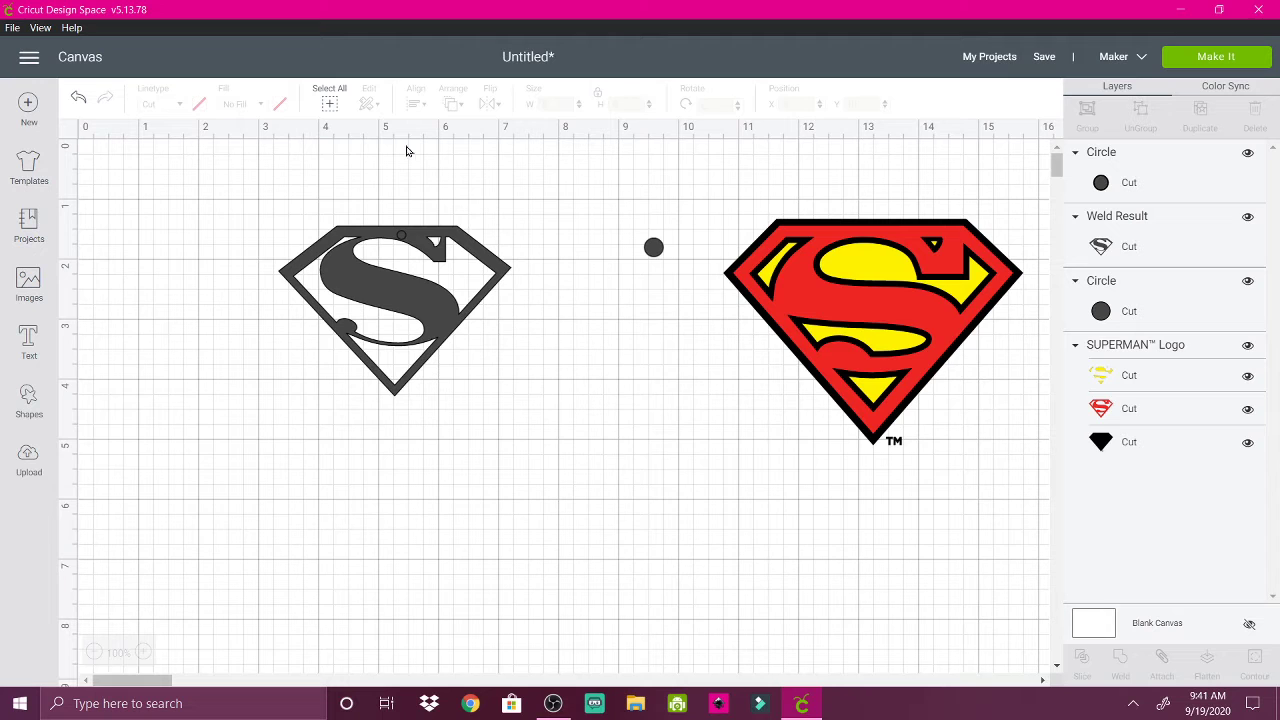
pyautogui.moveTo(349, 207); pyautogui.dragTo(453, 313)
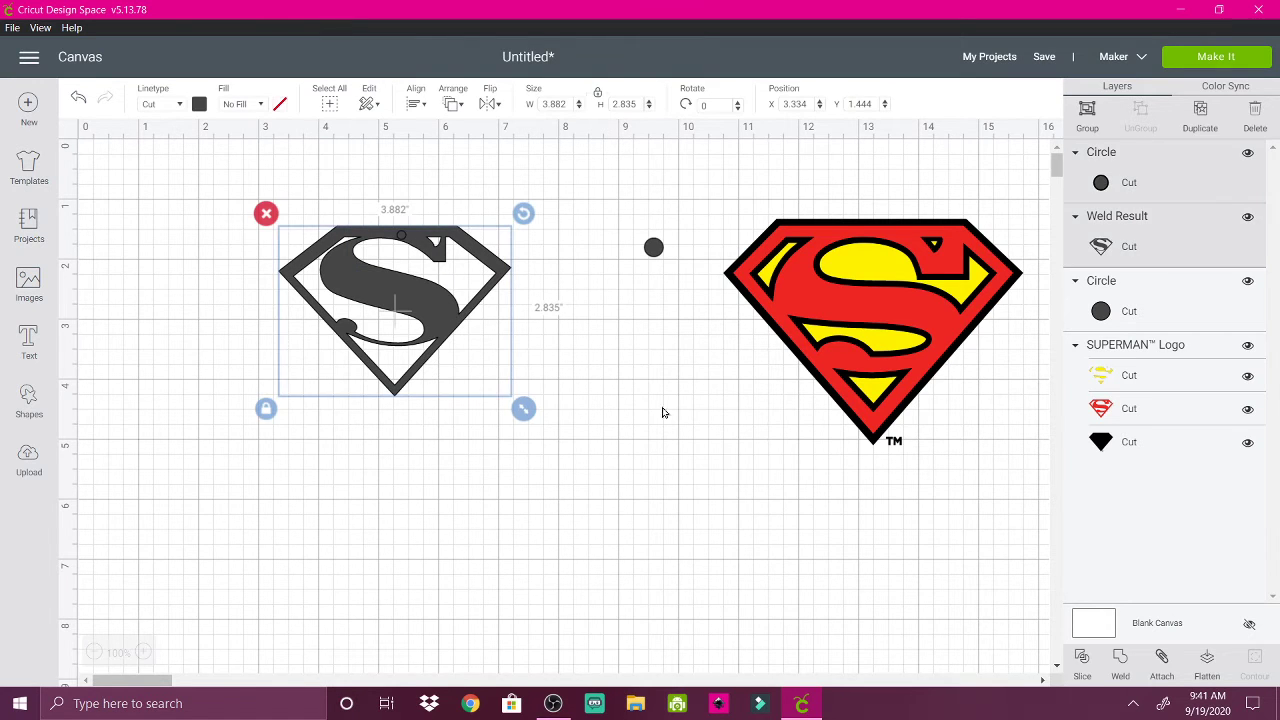
pyautogui.click(1120, 665)
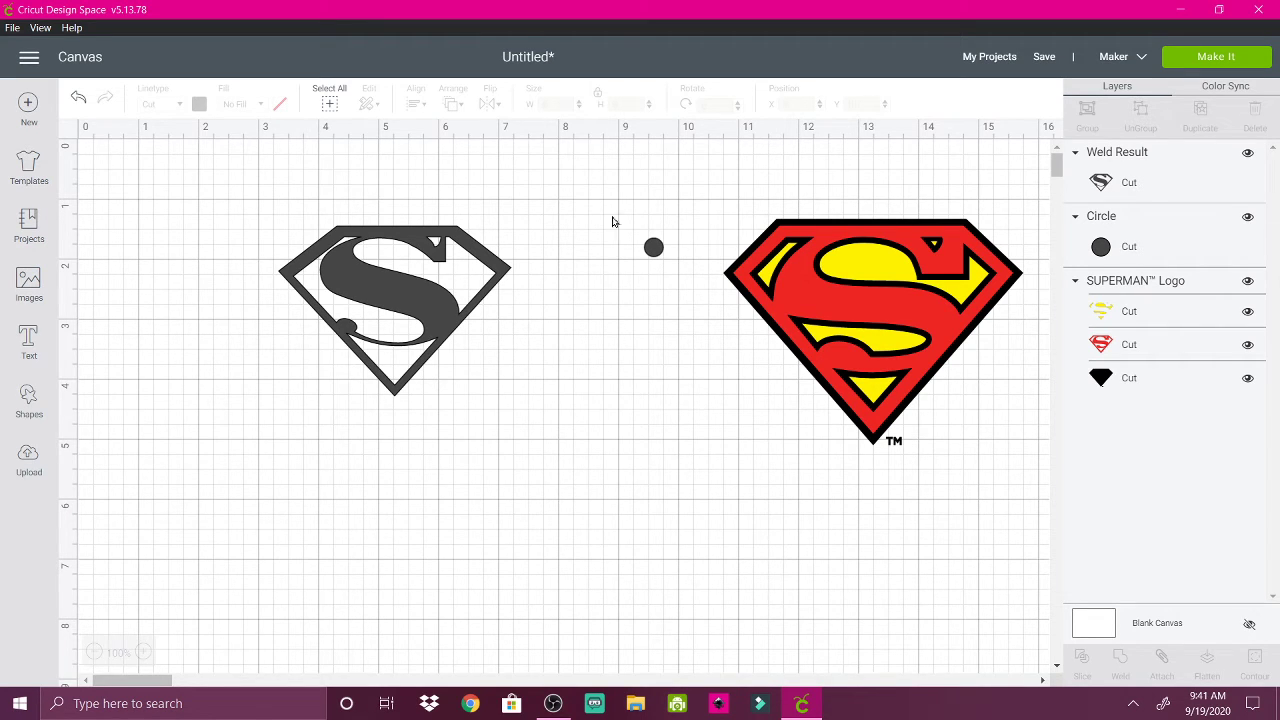
# - Enlarge the spare circle to about 1.94 in and place it between the emblem and the reference logo
pyautogui.click(654, 247)
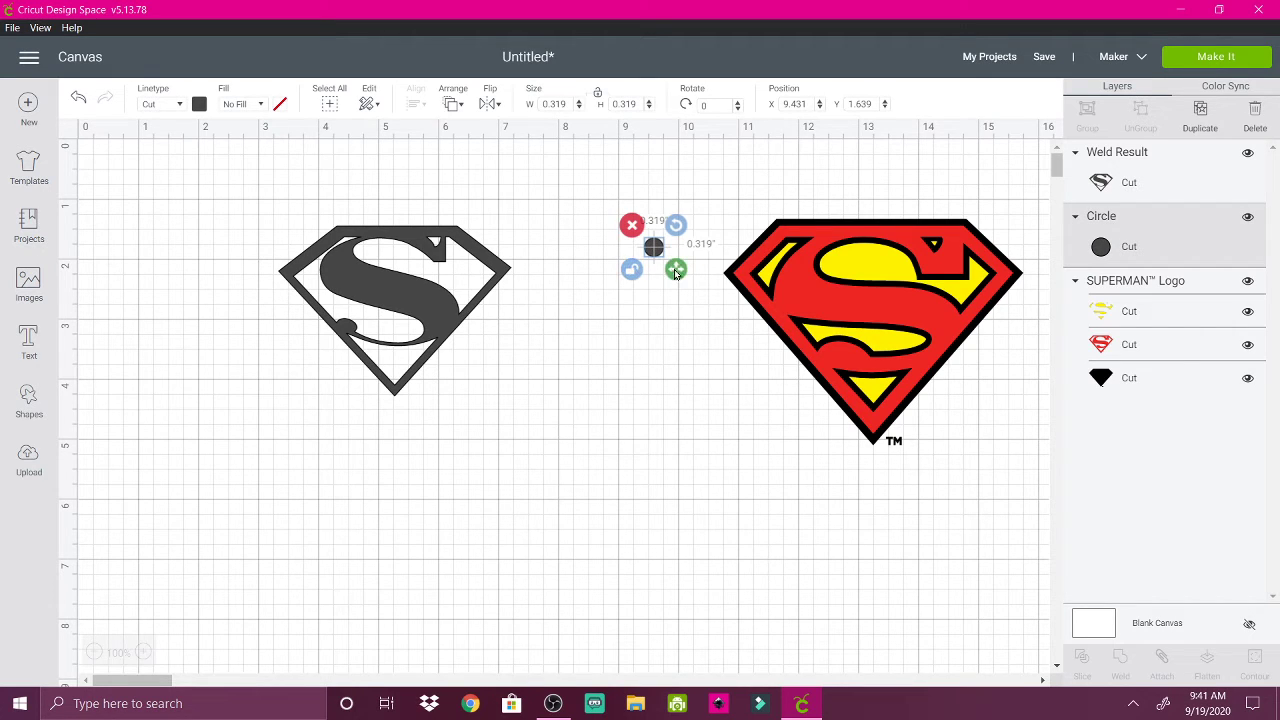
pyautogui.moveTo(676, 272); pyautogui.dragTo(773, 377)
pyautogui.moveTo(664, 335); pyautogui.dragTo(543, 401)
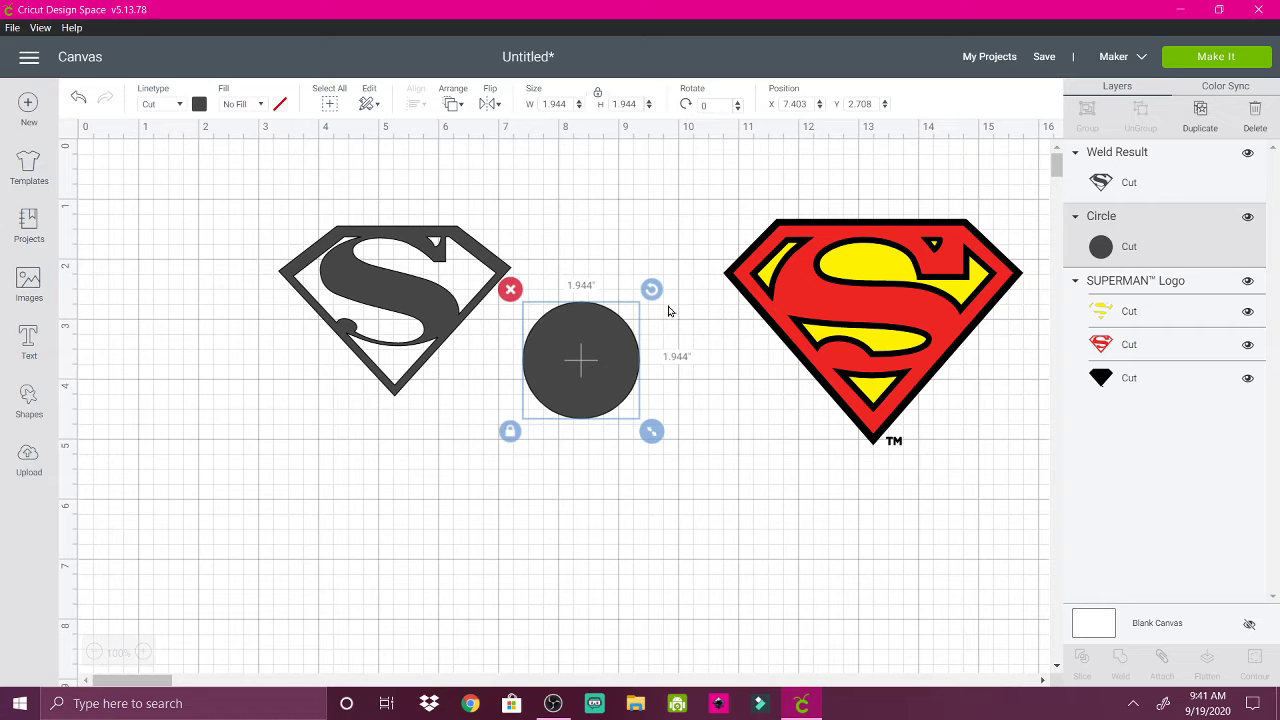
# - Duplicate the large circle, overlap the copy about 0.25 in above the original, and slice the two circles
pyautogui.click(1205, 109)
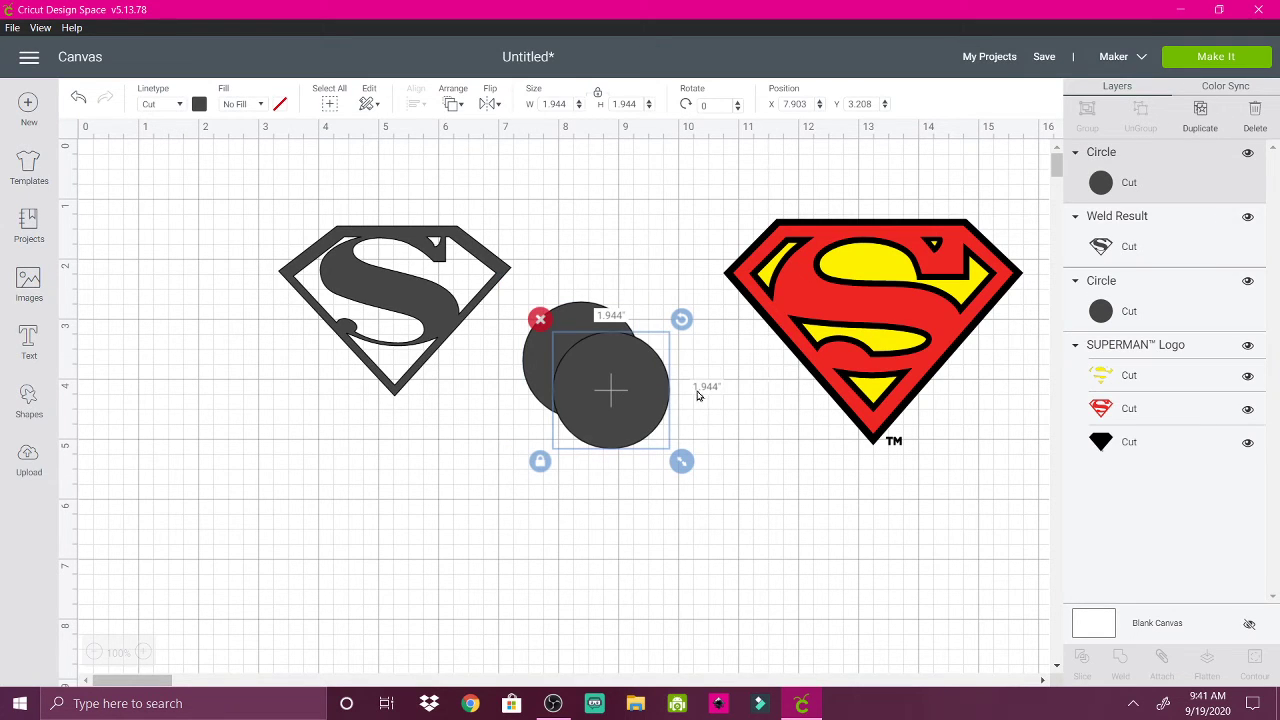
pyautogui.moveTo(605, 422); pyautogui.dragTo(576, 375)
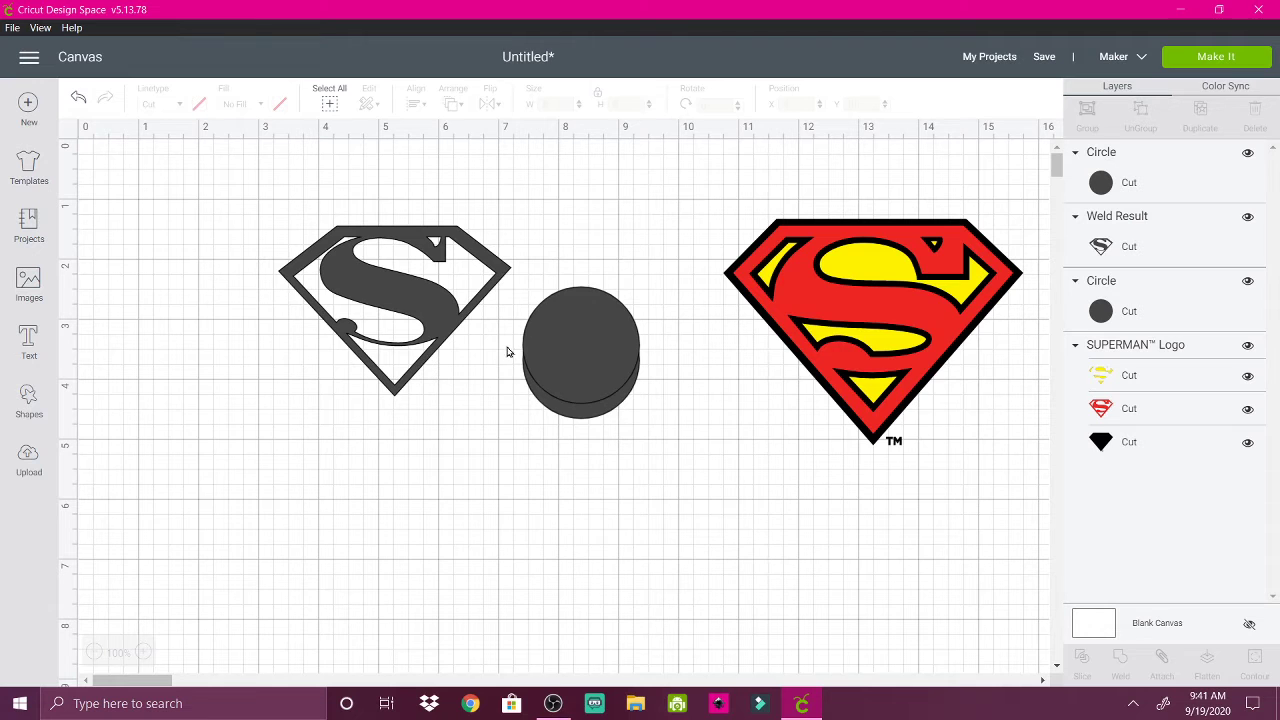
pyautogui.moveTo(506, 341); pyautogui.dragTo(563, 446)
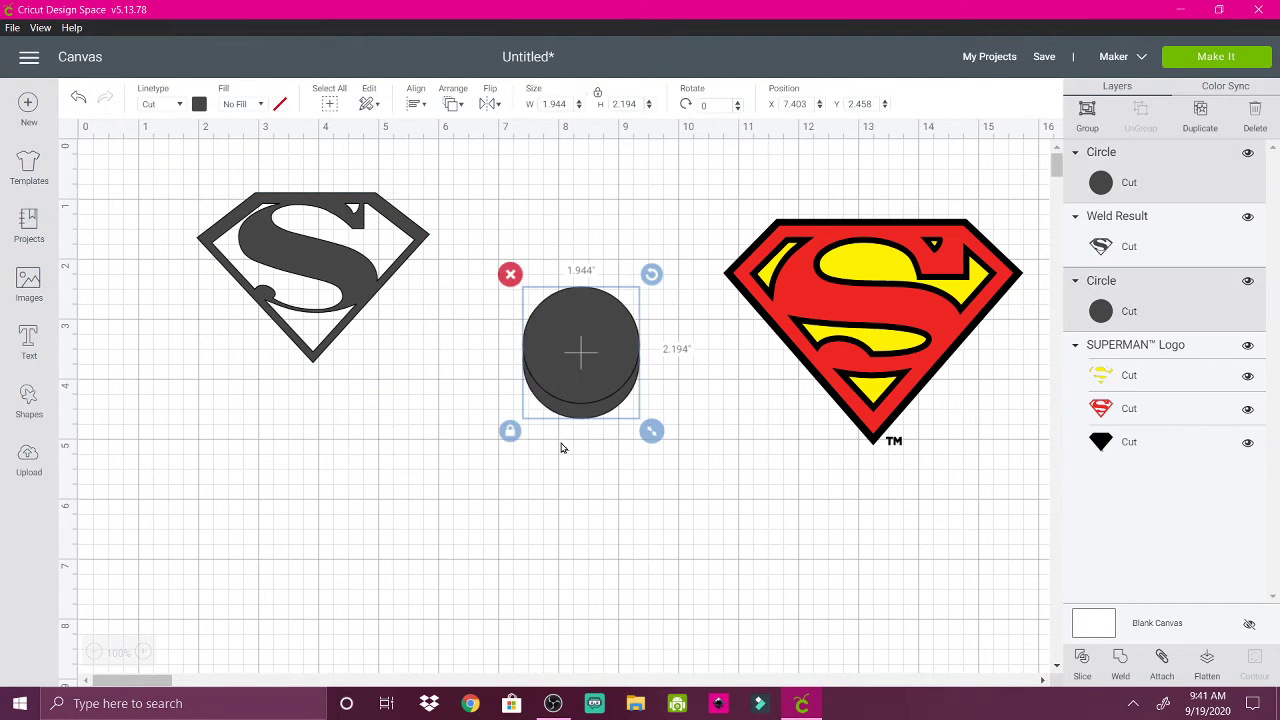
pyautogui.click(1080, 661)
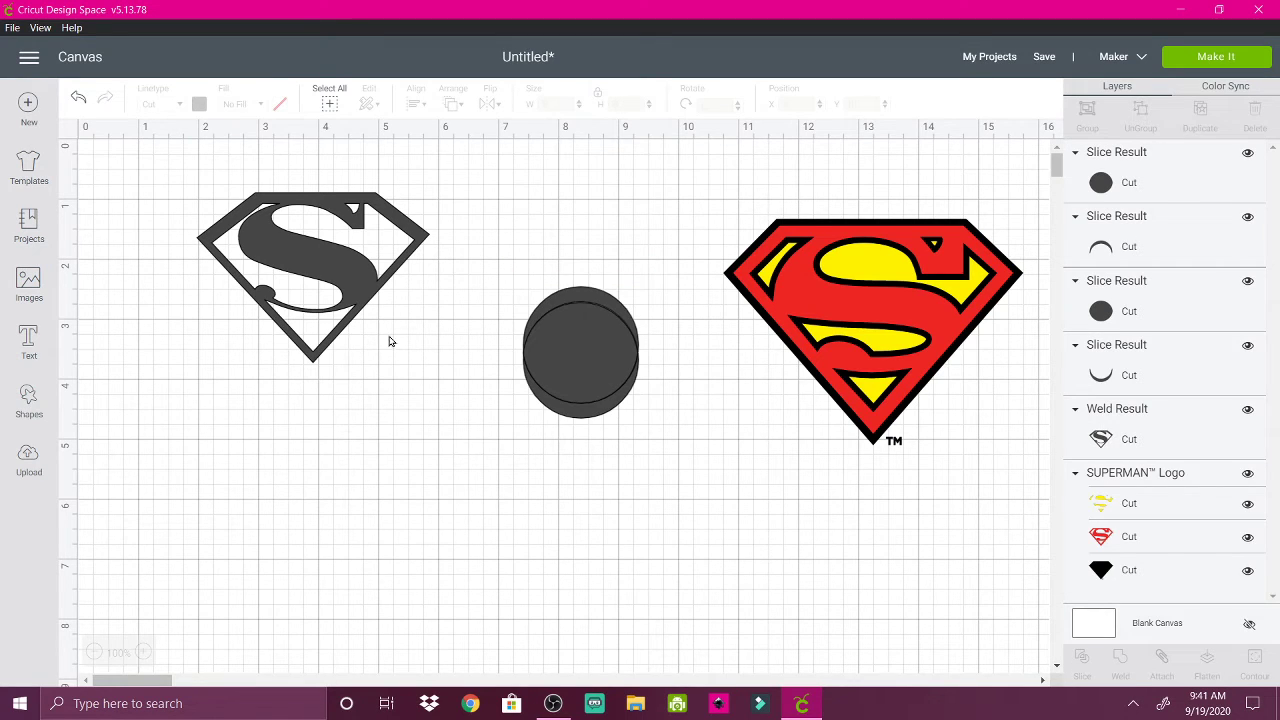
# - Pull the lower and upper crescent slices away from the overlapping centre pieces
pyautogui.moveTo(592, 411); pyautogui.dragTo(506, 418)
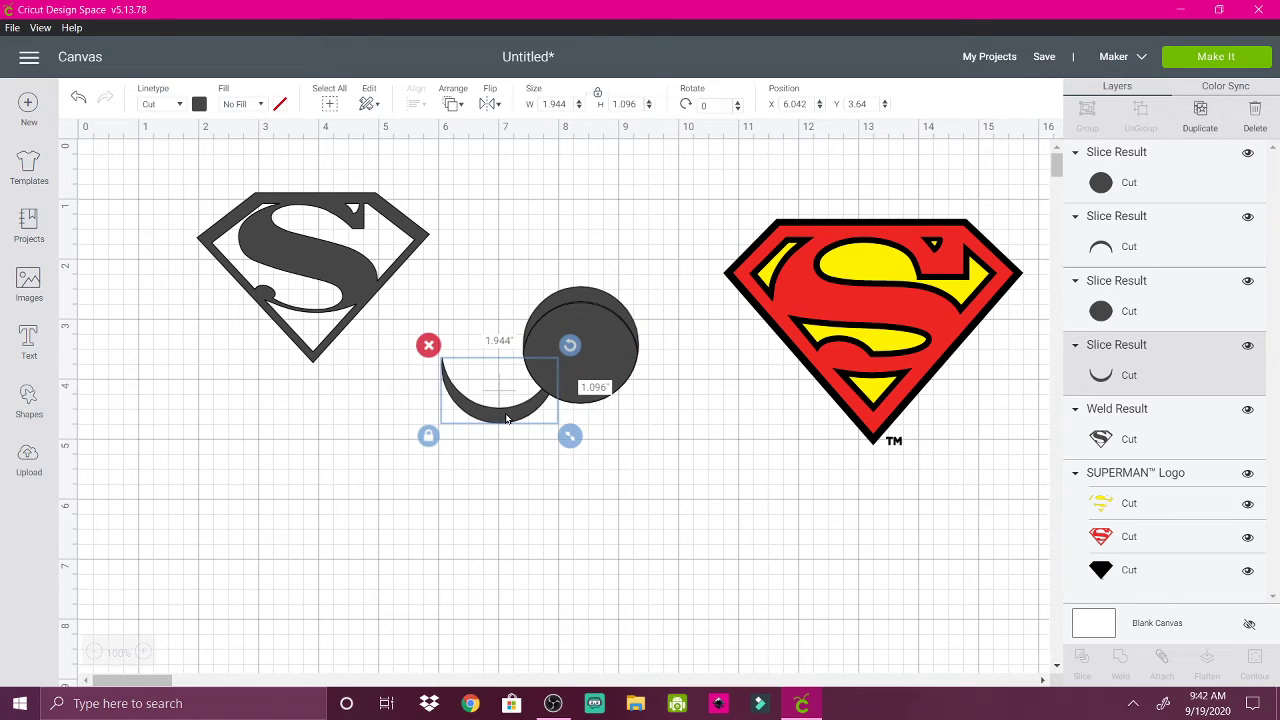
pyautogui.click(569, 297)
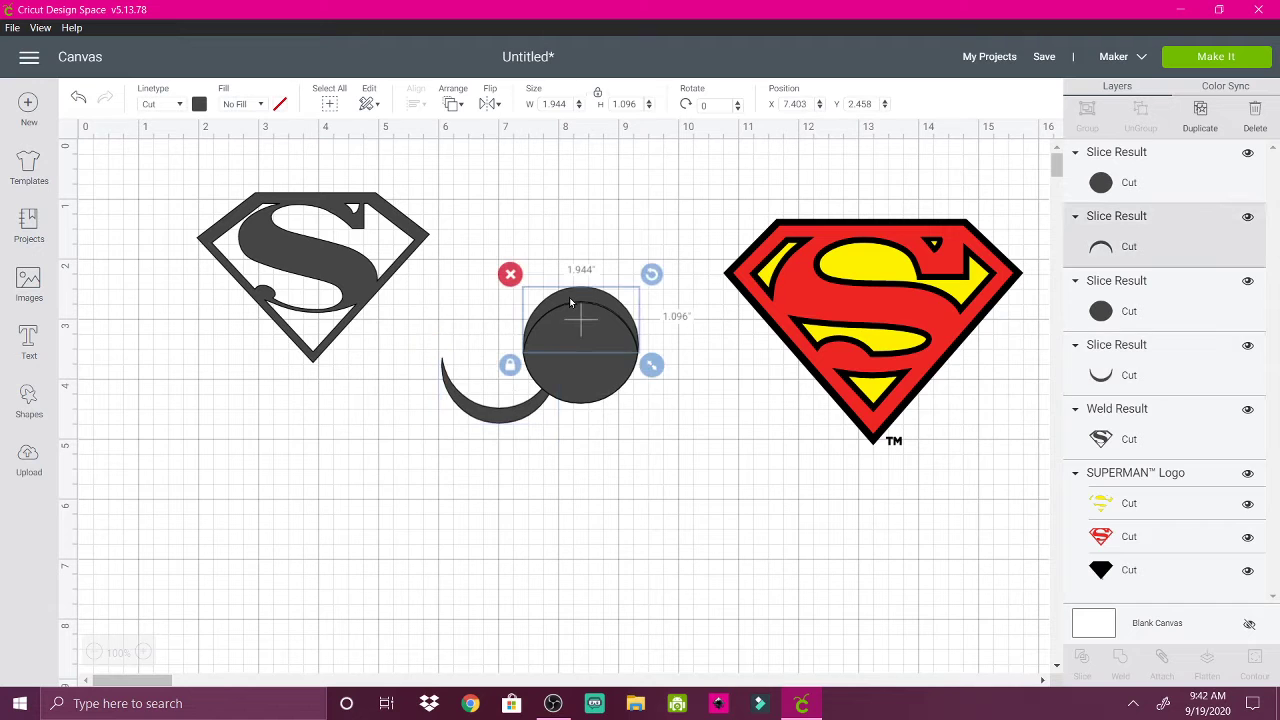
pyautogui.moveTo(569, 297); pyautogui.dragTo(581, 204)
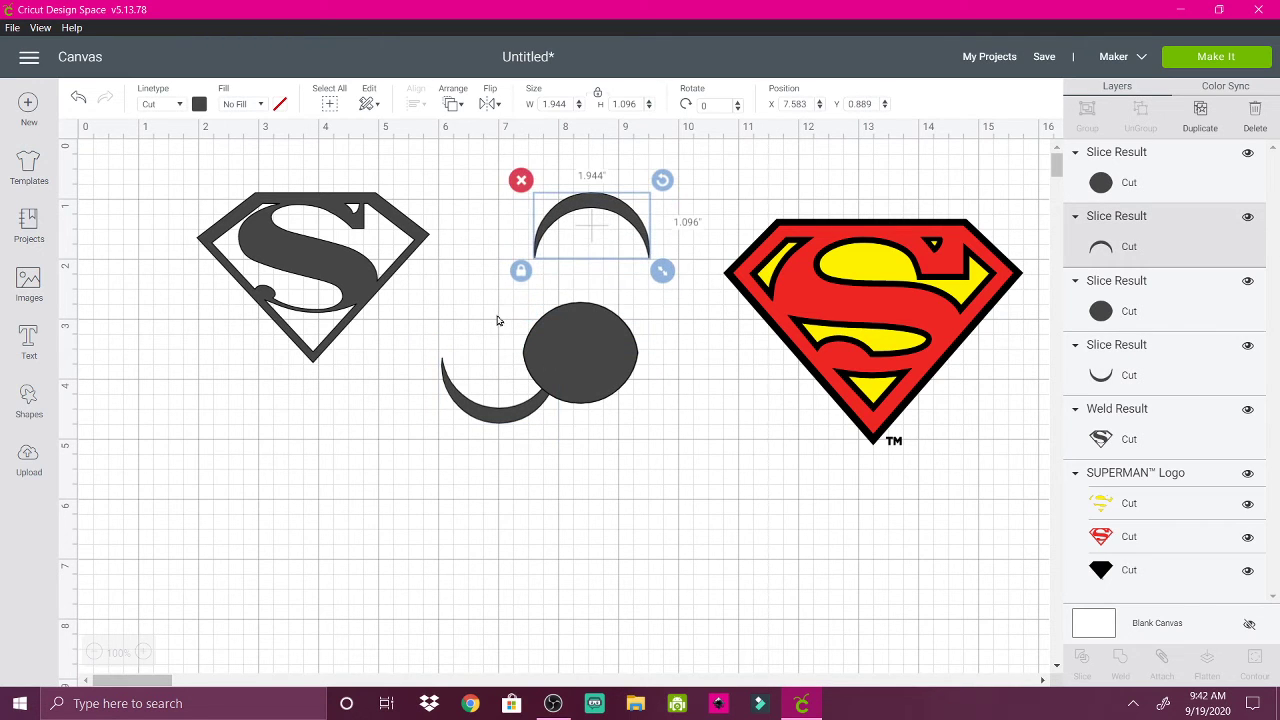
pyautogui.moveTo(498, 310); pyautogui.dragTo(563, 434)
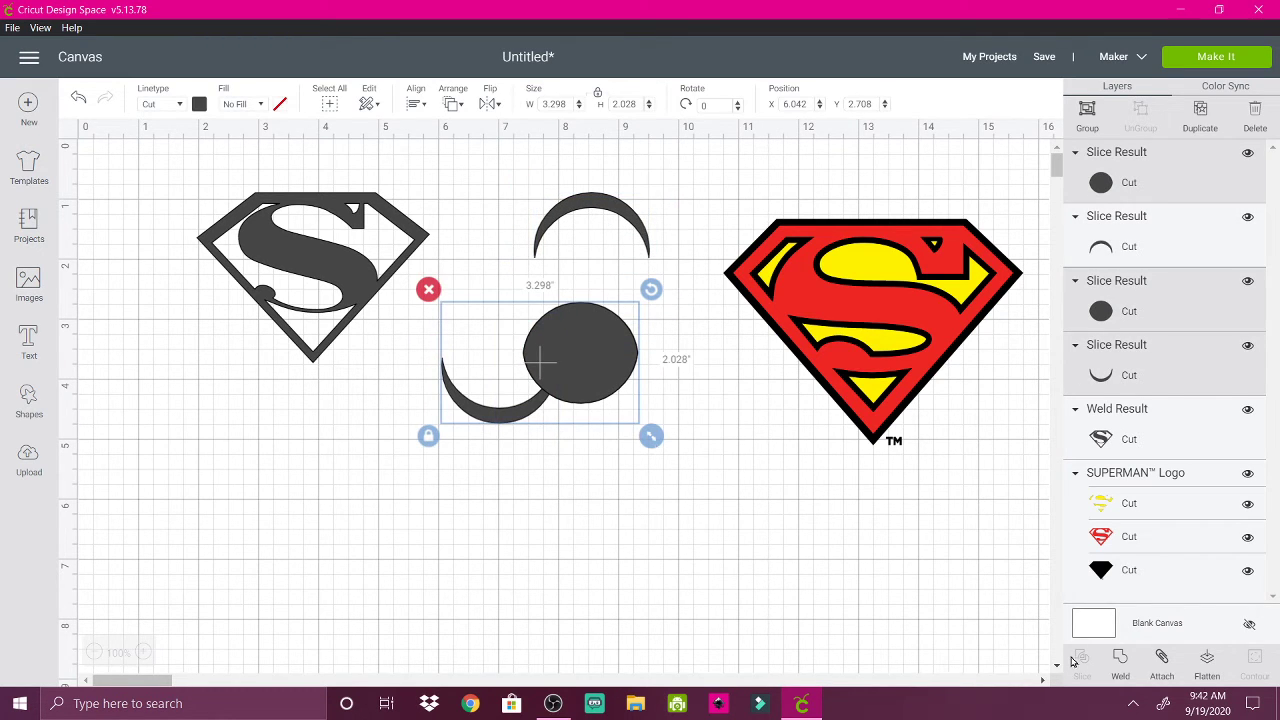
pyautogui.click(662, 480)
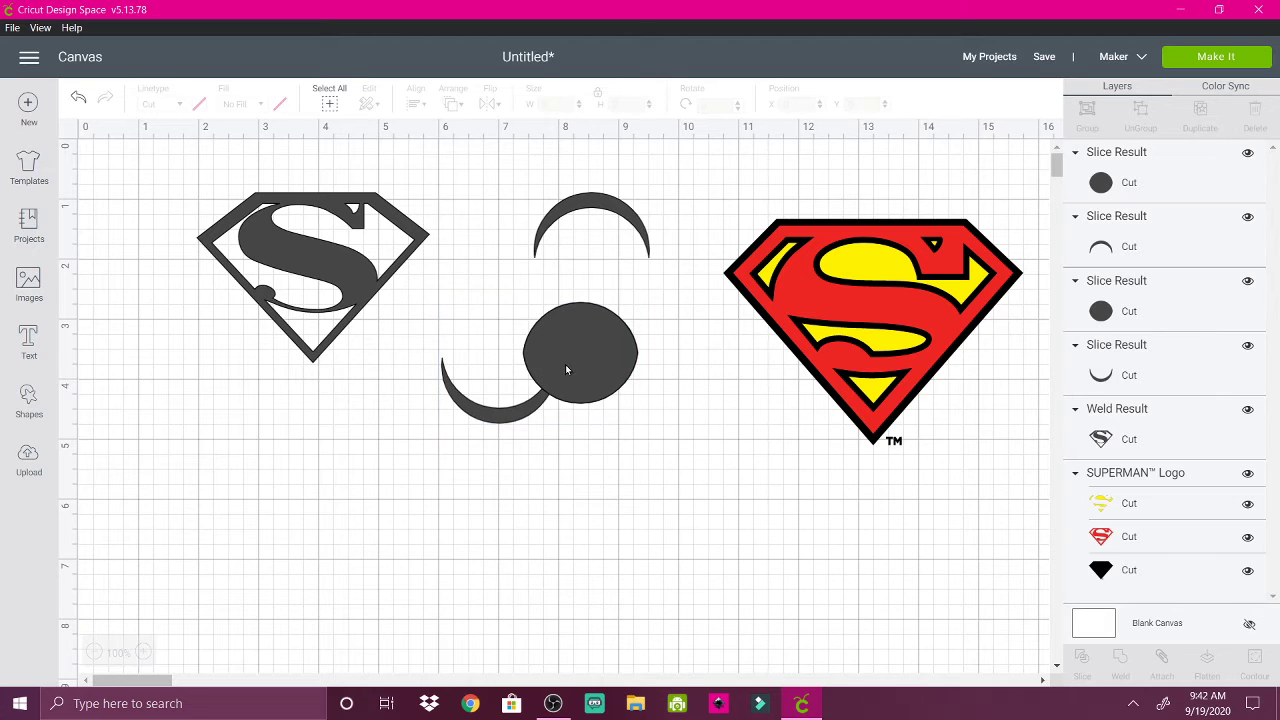
# - Set one ellipse aside toward the colour logo and slice the lower crescent's tip with the other overlapping ellipse
pyautogui.moveTo(558, 372); pyautogui.dragTo(680, 255)
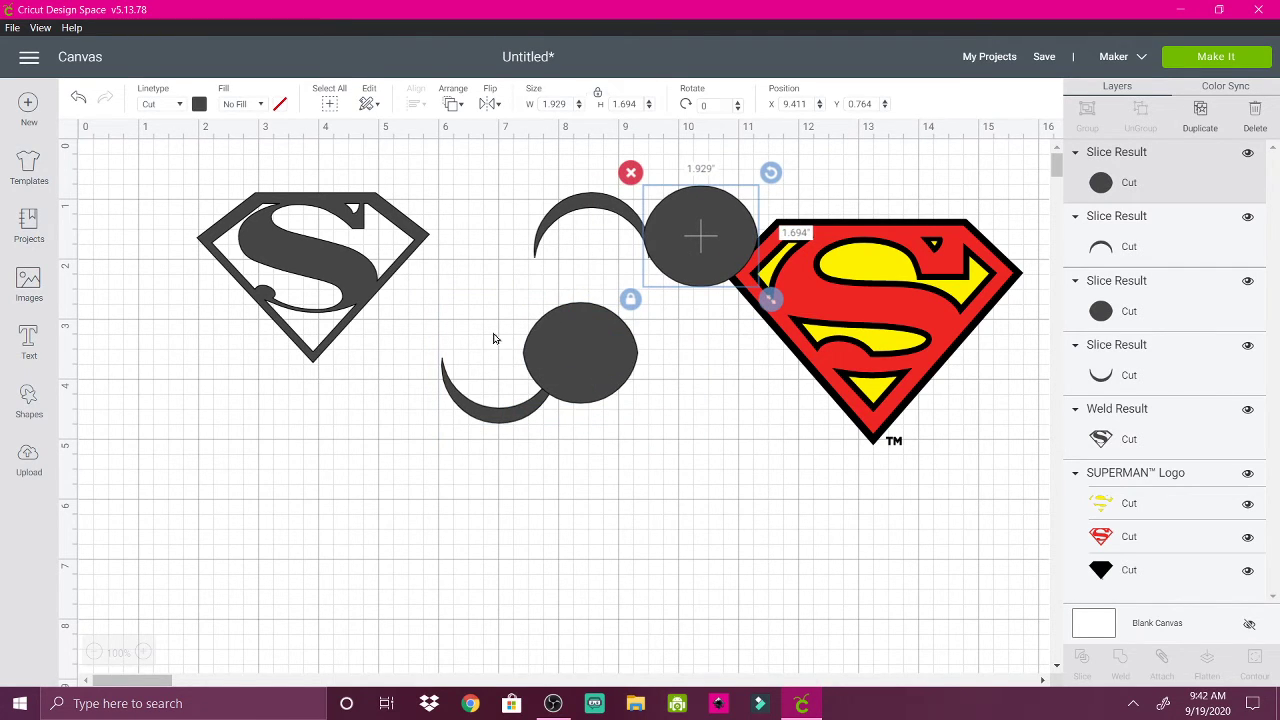
pyautogui.moveTo(491, 331); pyautogui.dragTo(580, 446)
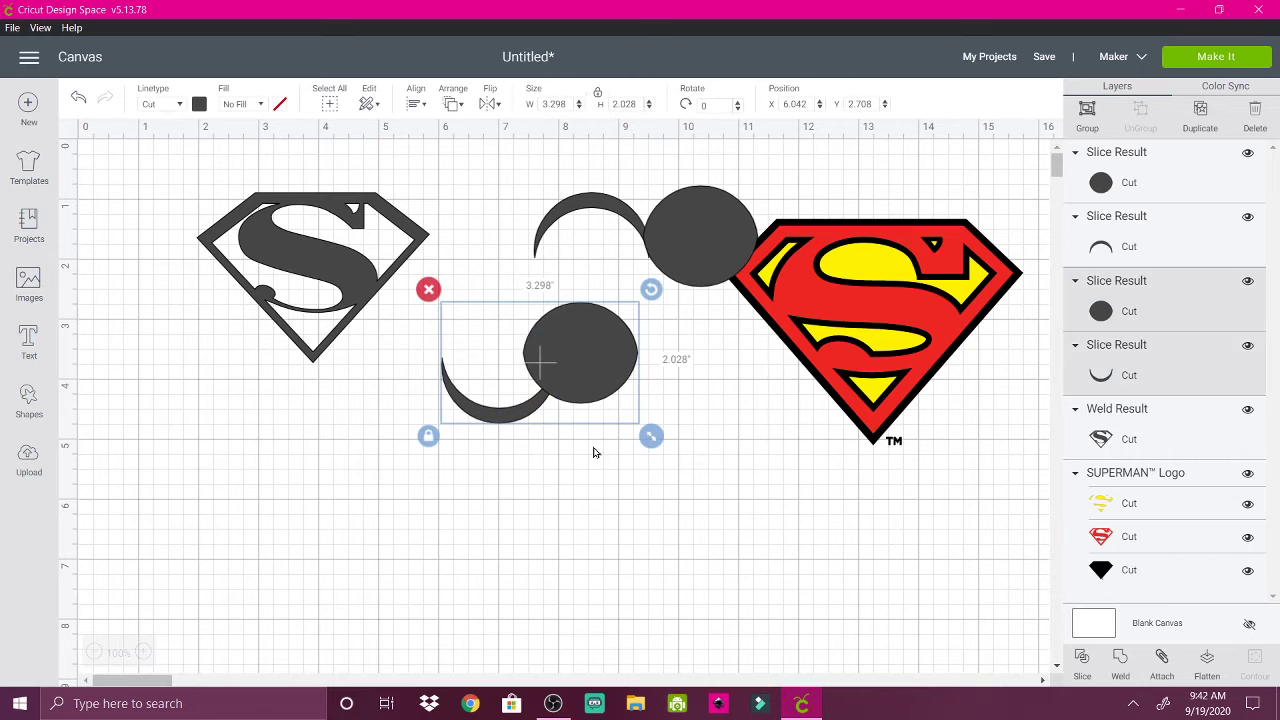
pyautogui.click(1082, 660)
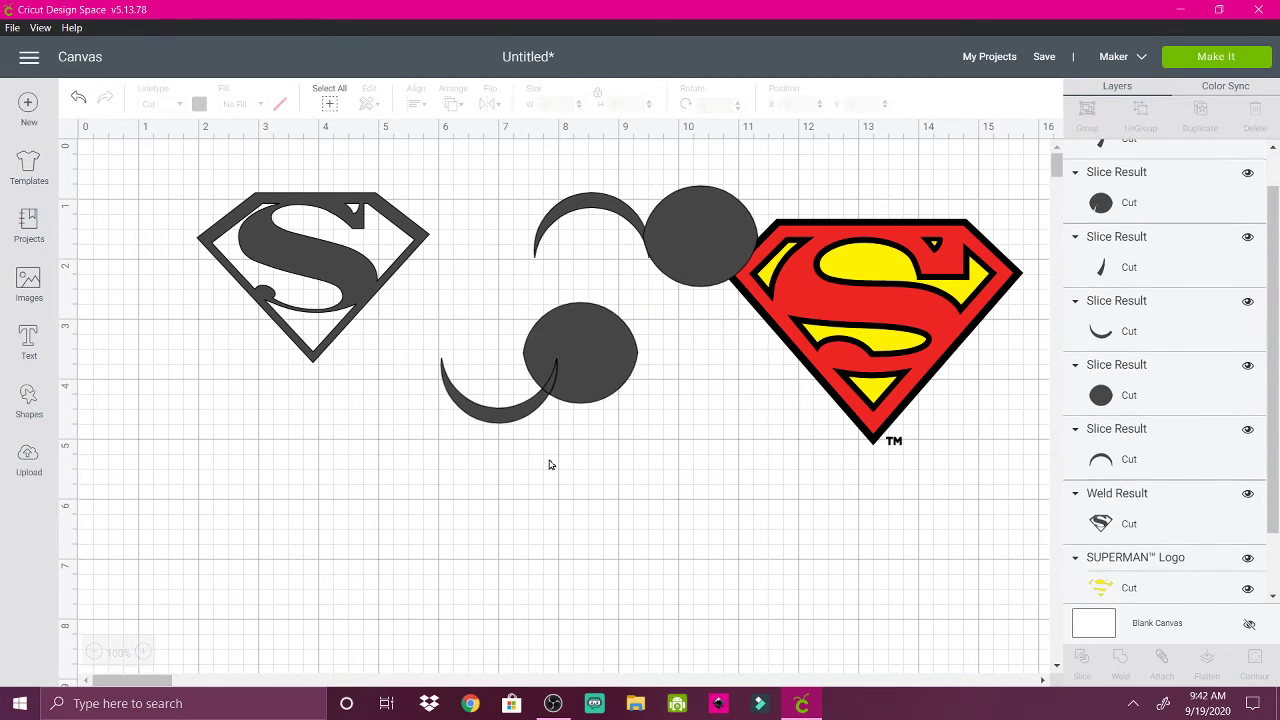
# - Delete a cut-off sliver and the cutting ellipse from the slice results, leaving the lower crescent
pyautogui.click(551, 388)
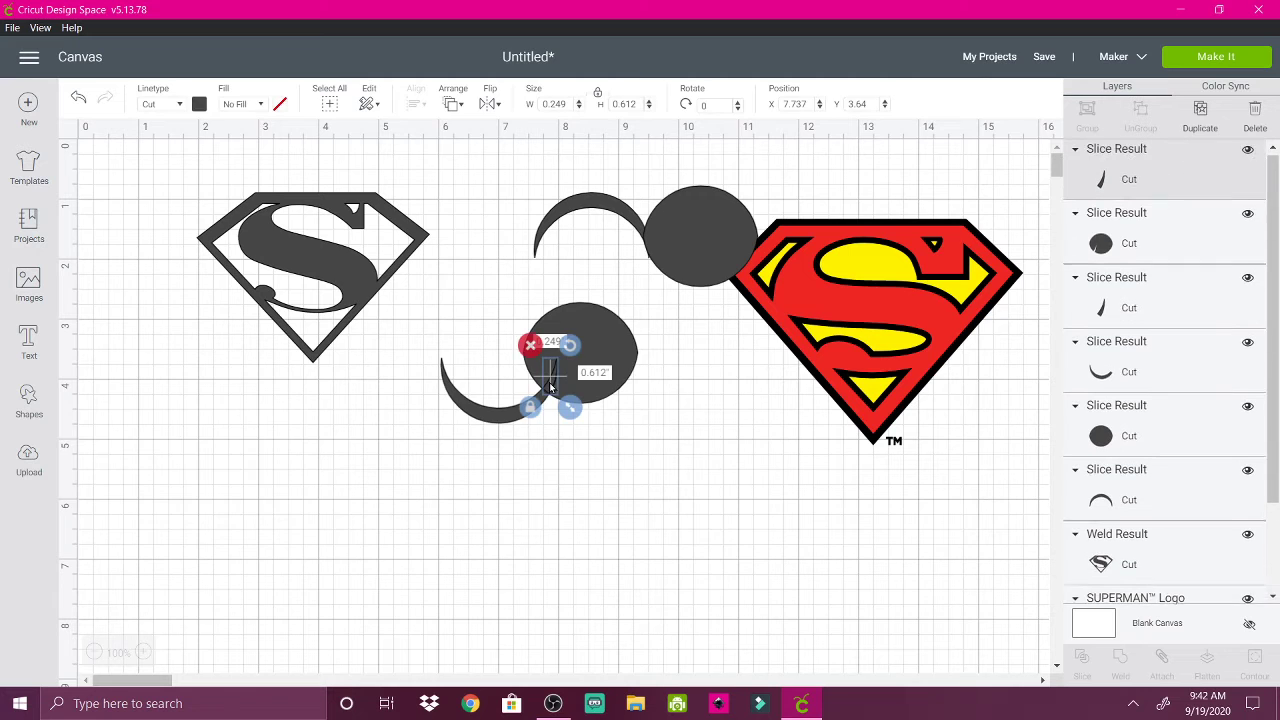
pyautogui.press('Delete')
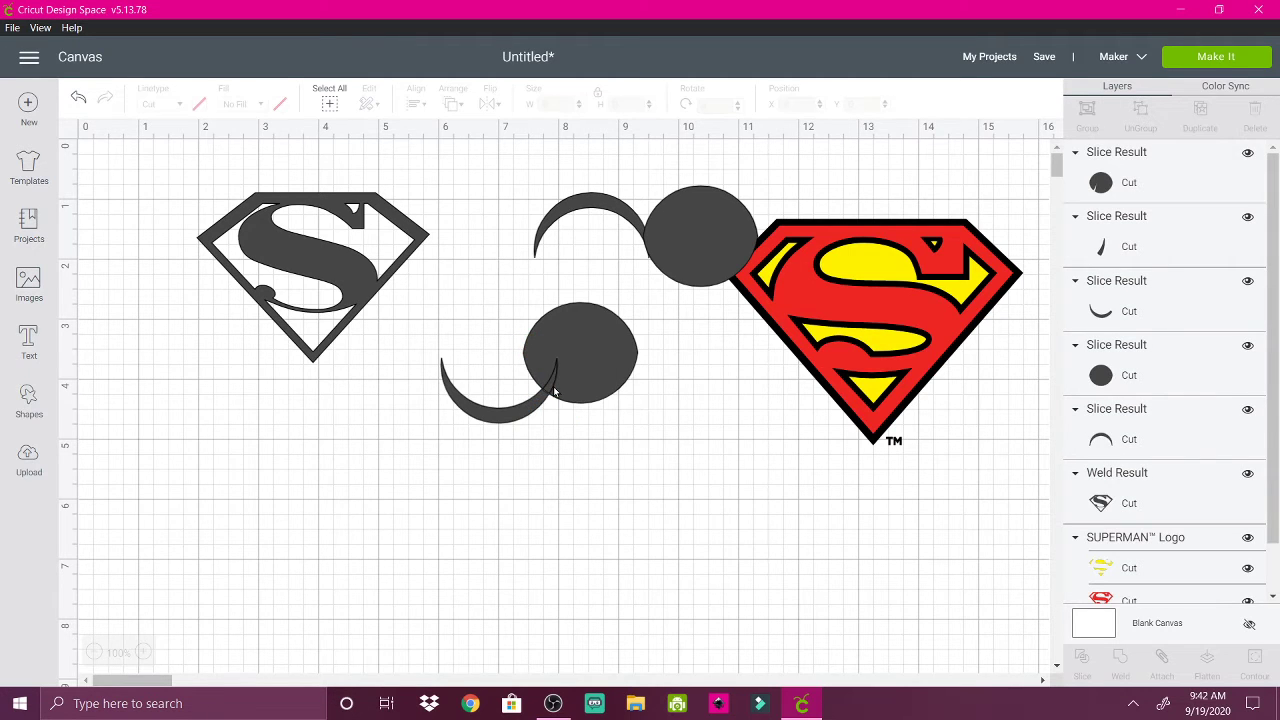
pyautogui.click(549, 388)
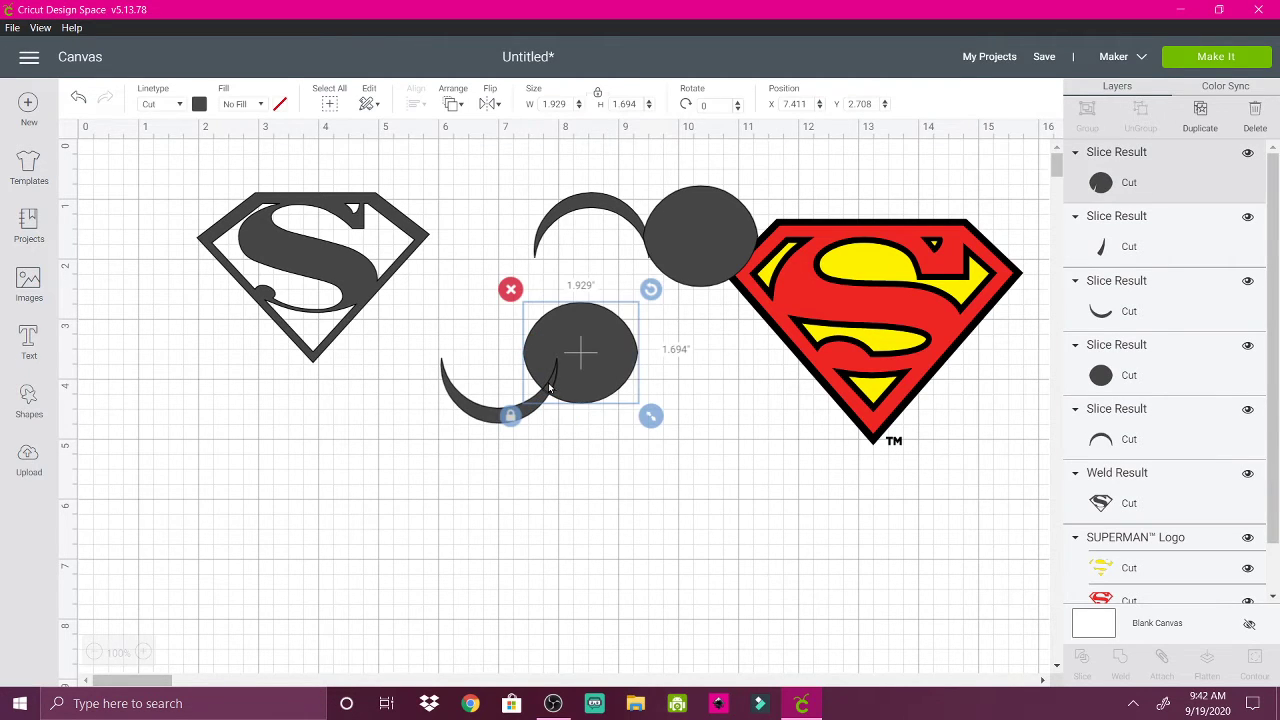
pyautogui.click(511, 290)
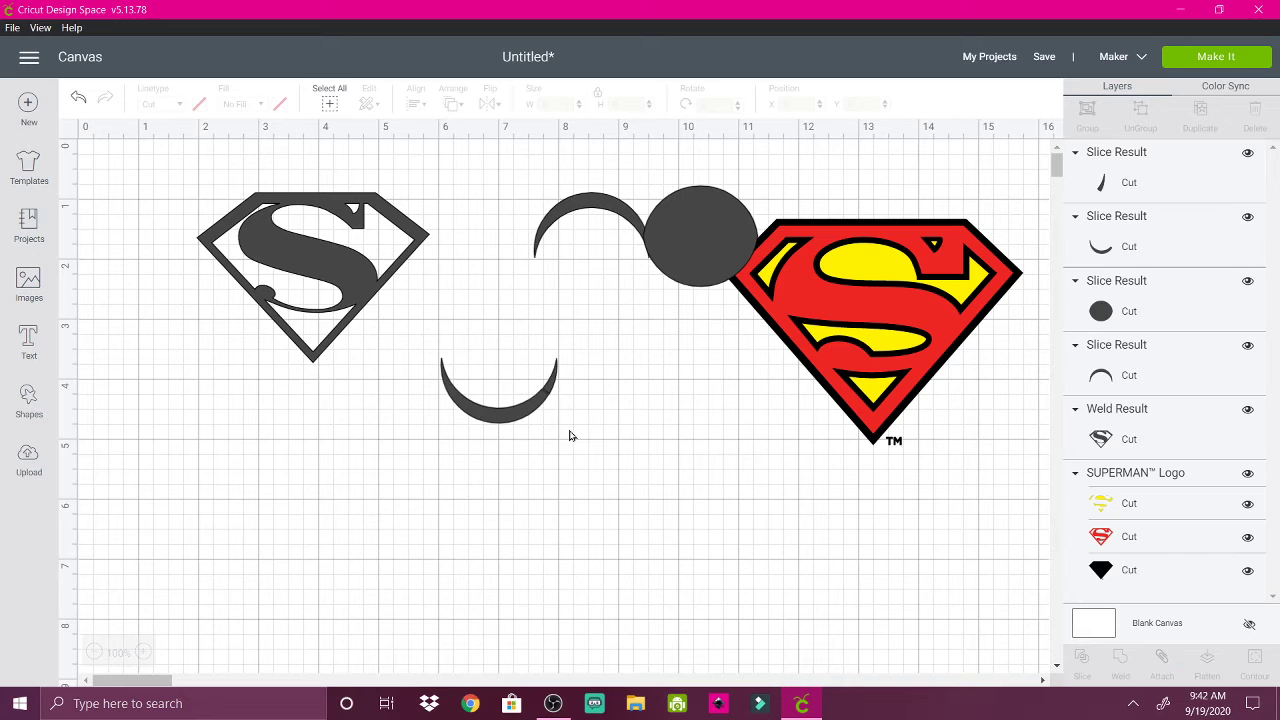
# - Rotate the lower crescent to about 345°, shrink it to about 1.53 in wide, and park it clear of the grey logo
pyautogui.click(518, 411)
pyautogui.moveTo(518, 411); pyautogui.dragTo(340, 342)
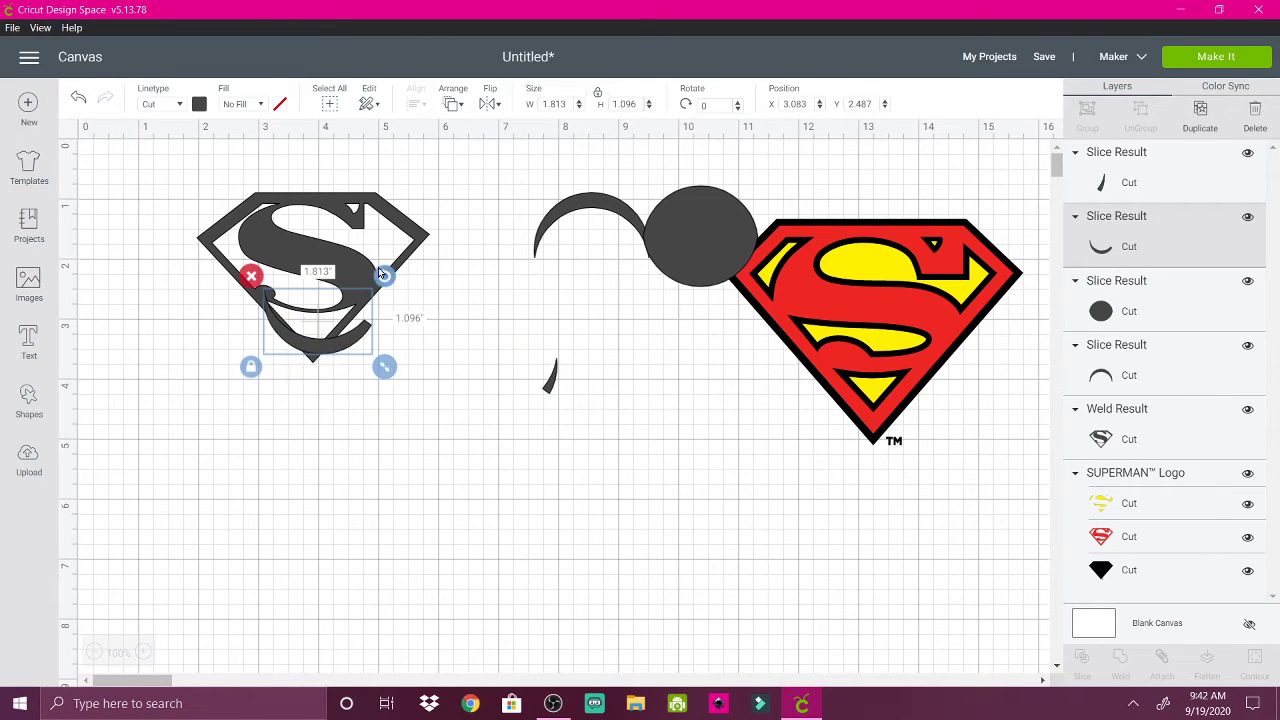
pyautogui.moveTo(381, 274); pyautogui.dragTo(404, 345)
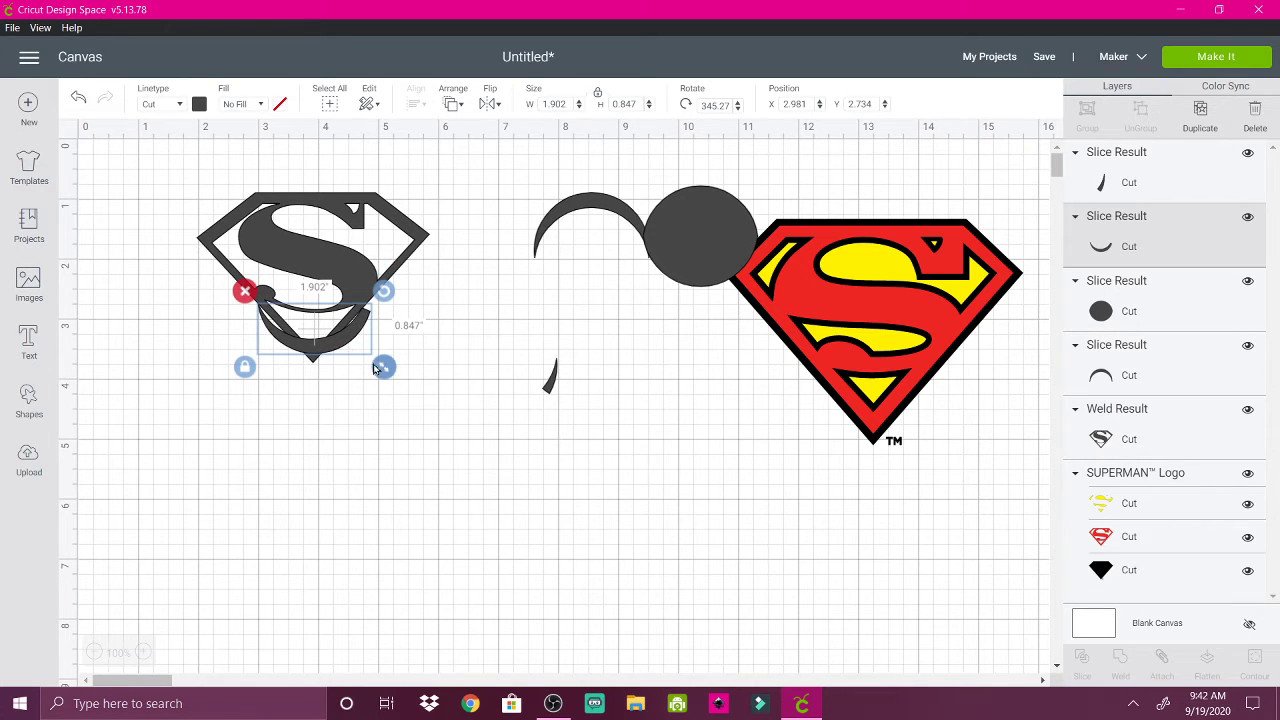
pyautogui.moveTo(382, 368); pyautogui.dragTo(342, 334)
pyautogui.moveTo(514, 373); pyautogui.dragTo(584, 458)
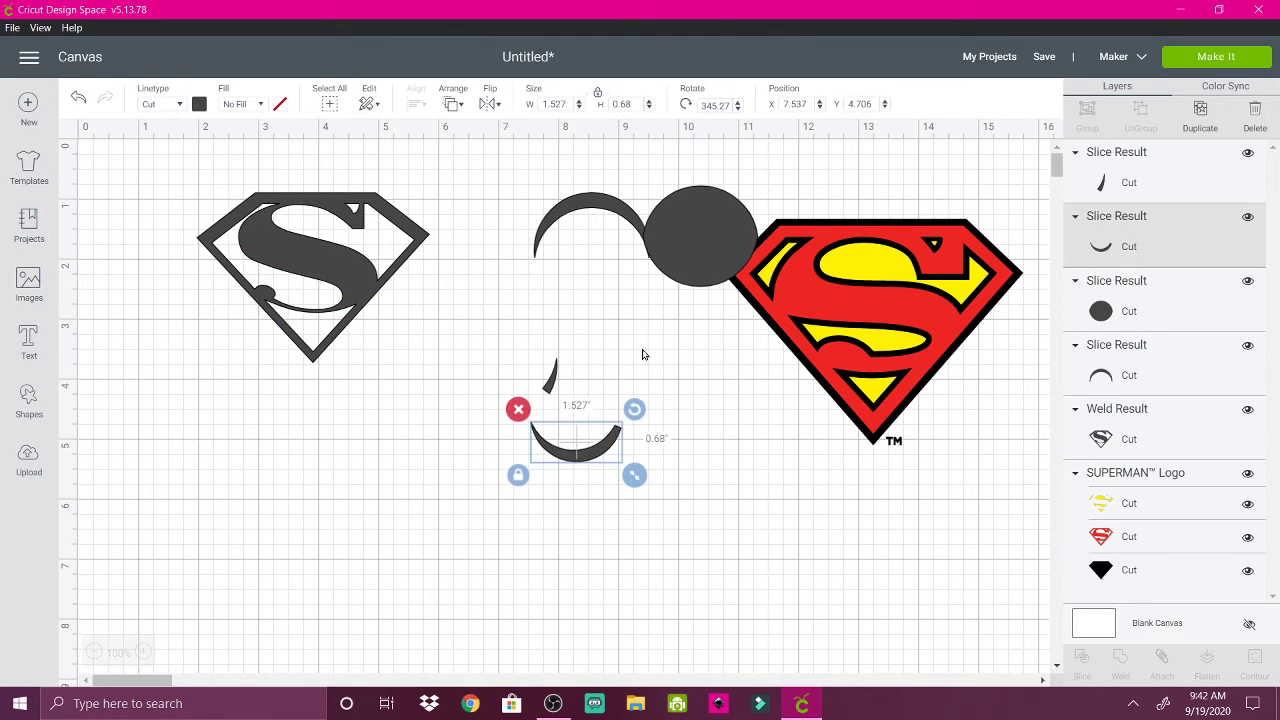
# - Slice the crescent's uncut pointed tip with the remaining ellipse, removing the stray sliver first
pyautogui.moveTo(679, 242); pyautogui.dragTo(480, 438)
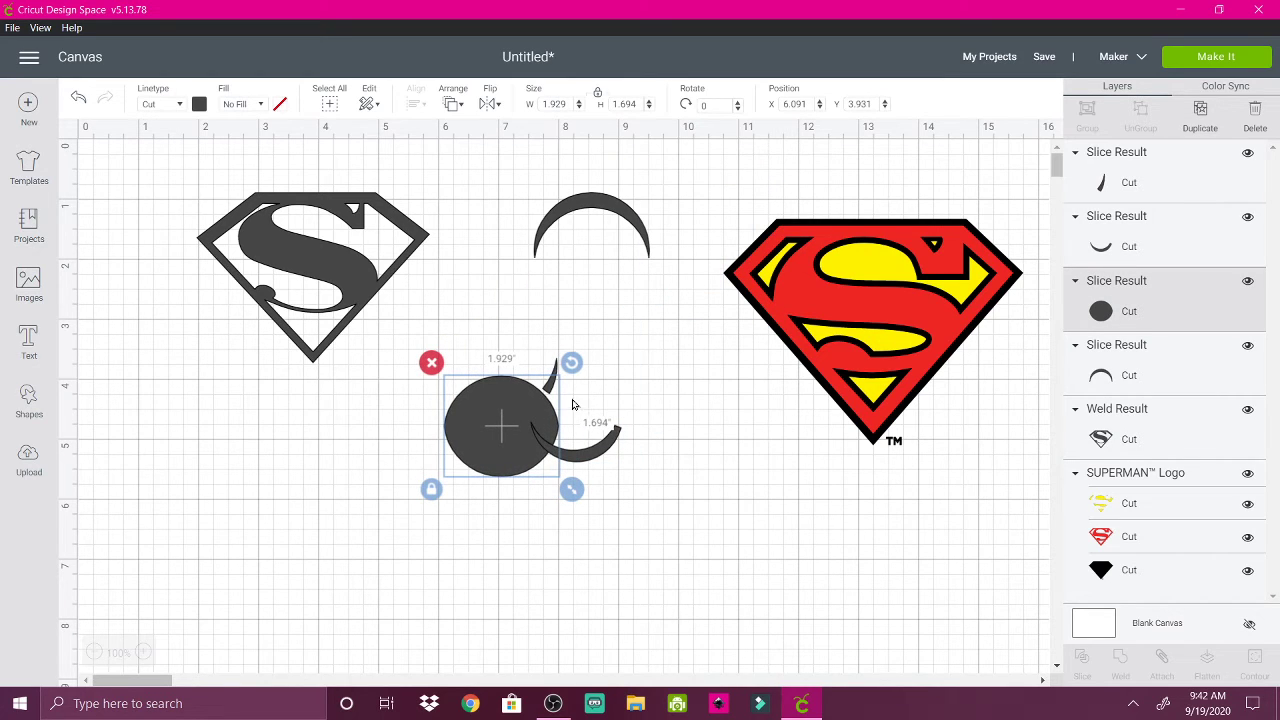
pyautogui.click(555, 375)
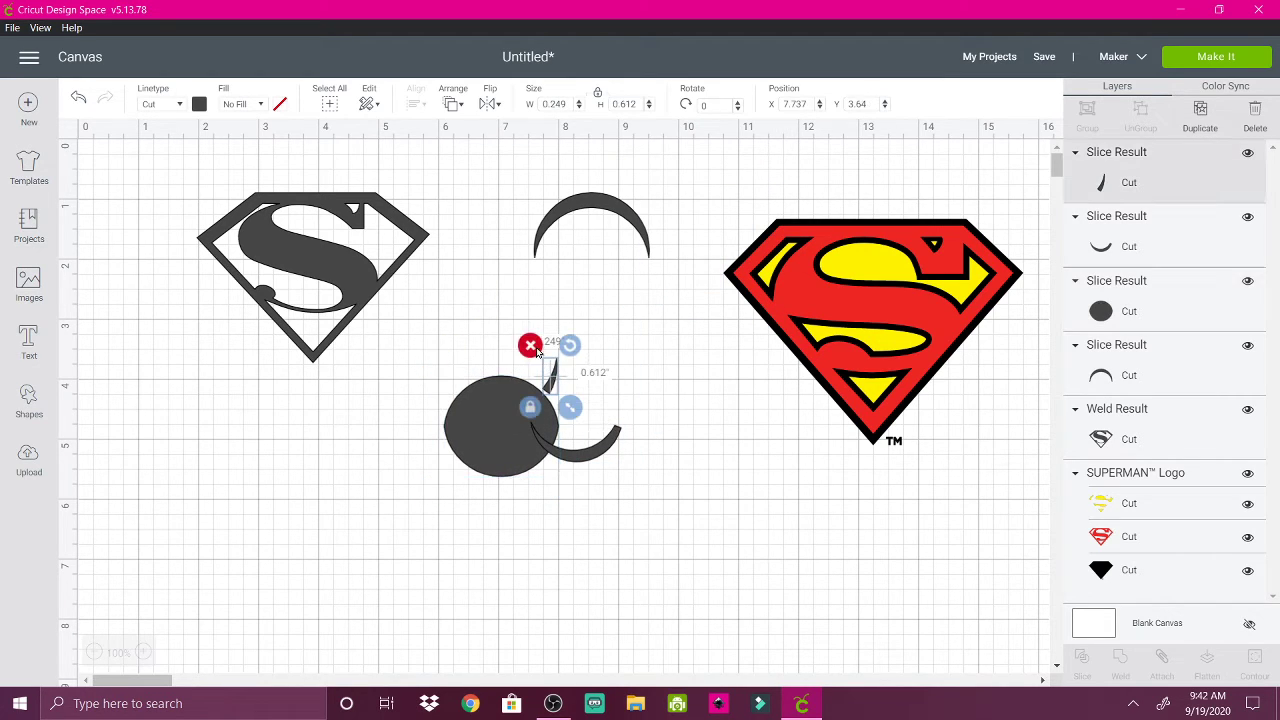
pyautogui.click(531, 348)
pyautogui.moveTo(474, 346); pyautogui.dragTo(576, 525)
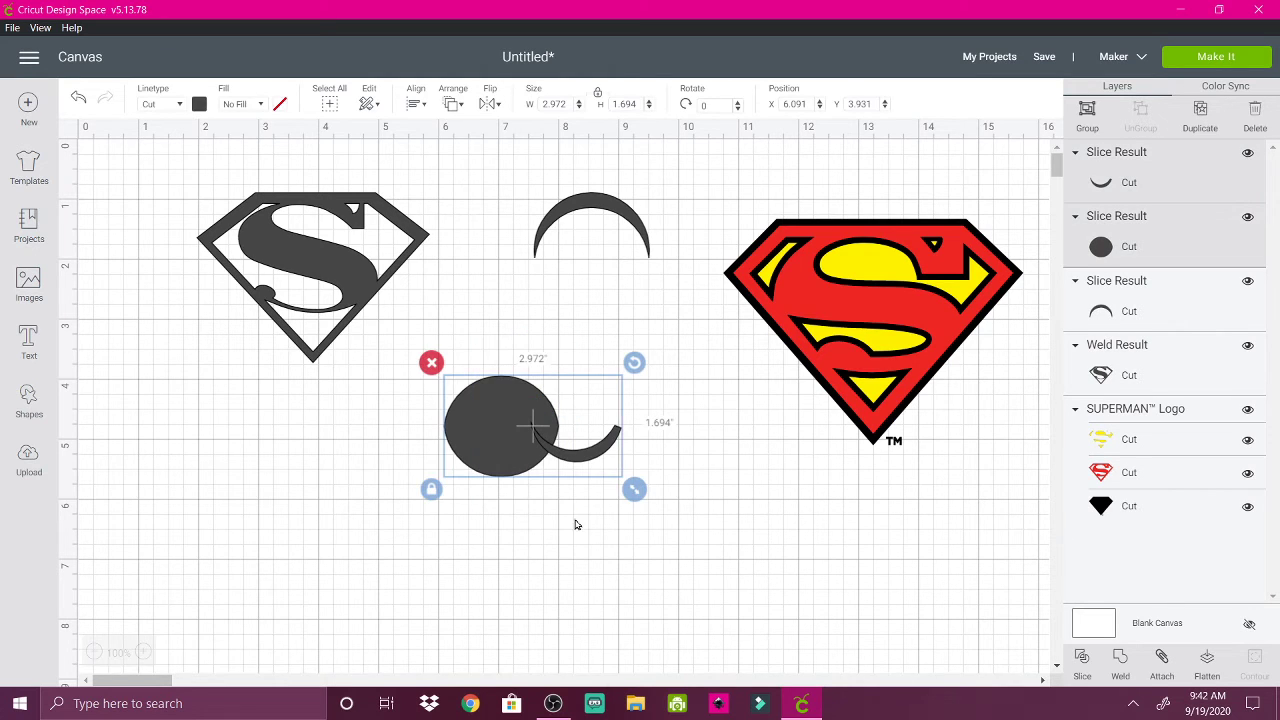
pyautogui.click(1081, 660)
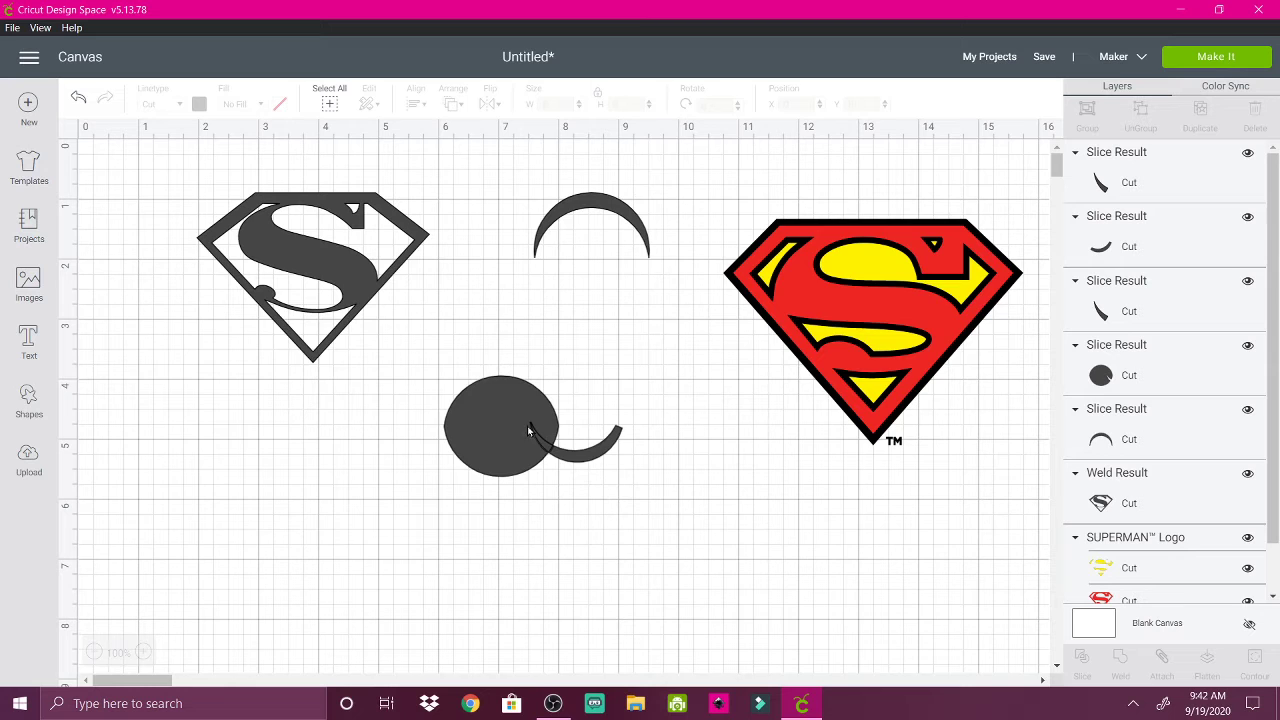
# - Fit the trimmed crescent along the S's lower curve, rotating it and stretching it freely to about 1.66 × 0.42 in
pyautogui.moveTo(572, 462); pyautogui.dragTo(286, 312)
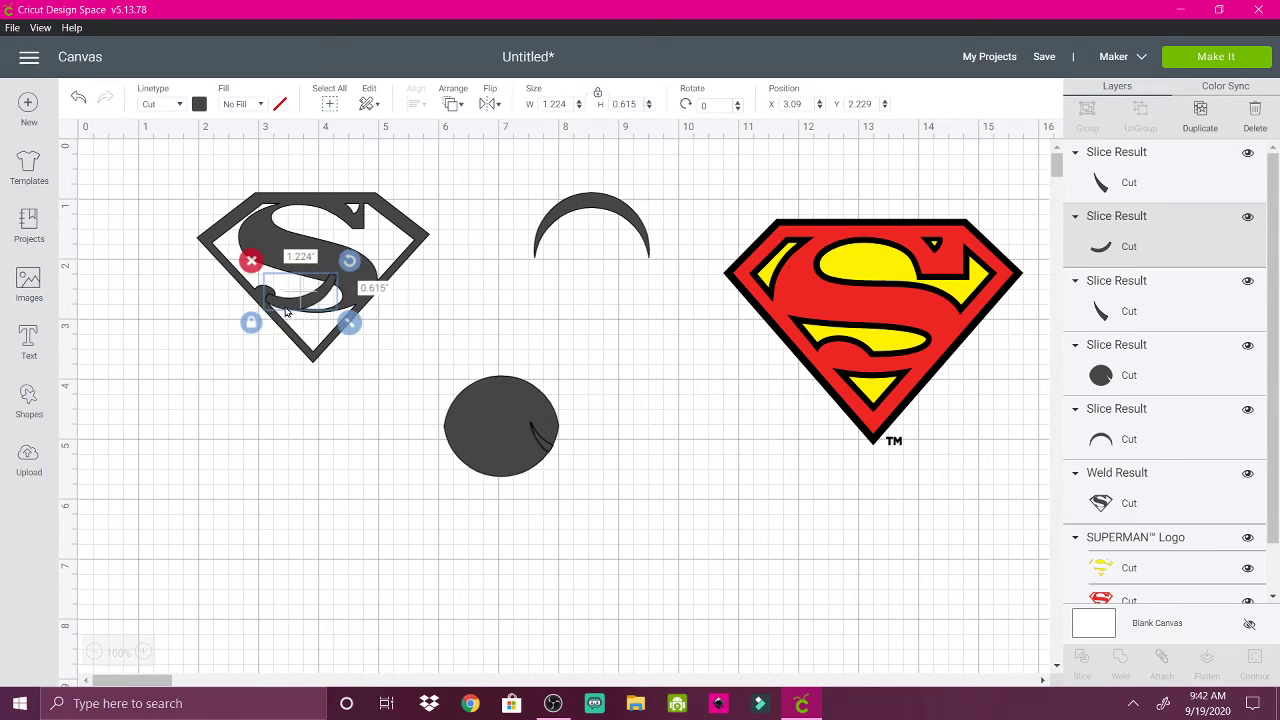
pyautogui.moveTo(350, 263); pyautogui.dragTo(363, 291)
pyautogui.click(250, 321)
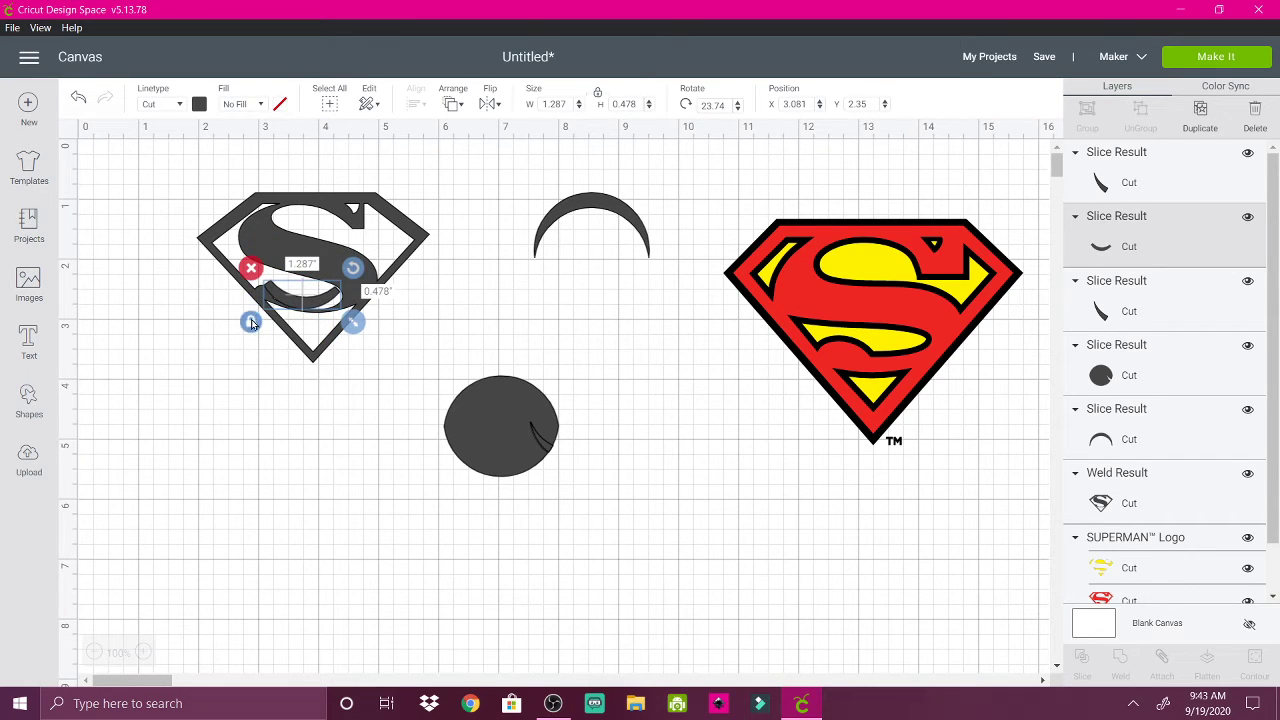
pyautogui.moveTo(353, 322); pyautogui.dragTo(300, 316)
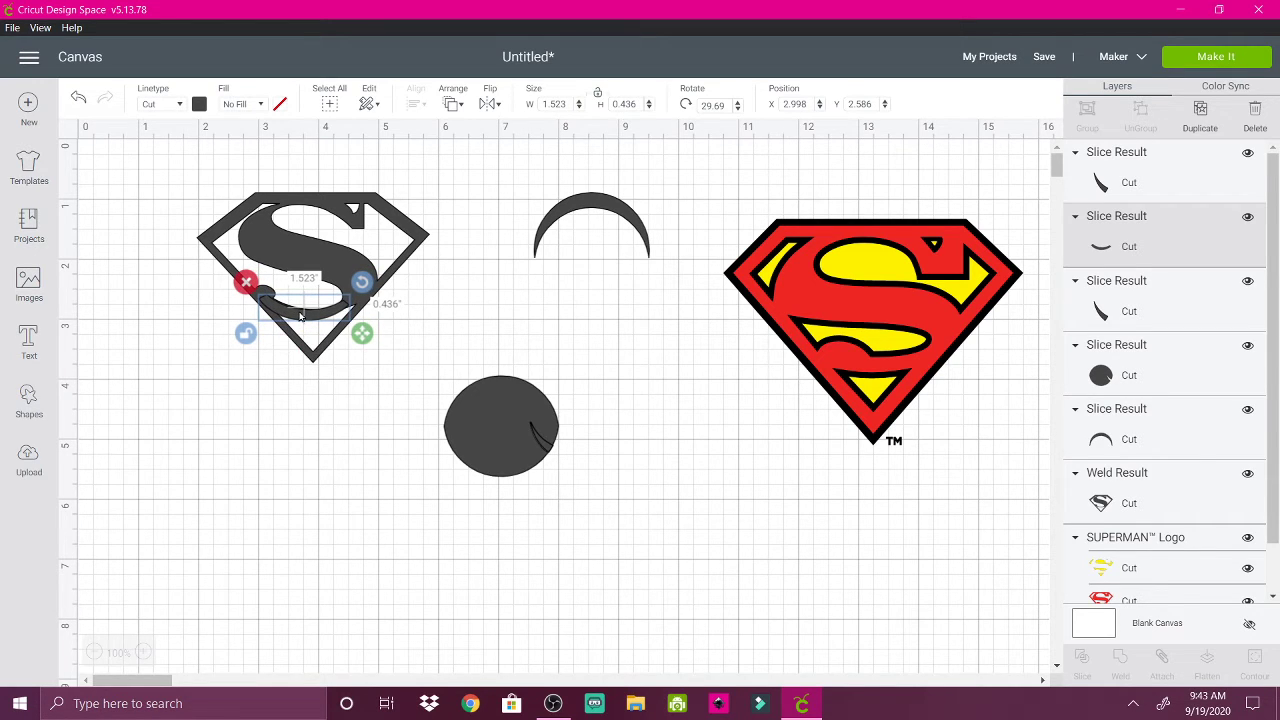
pyautogui.moveTo(362, 333); pyautogui.dragTo(369, 331)
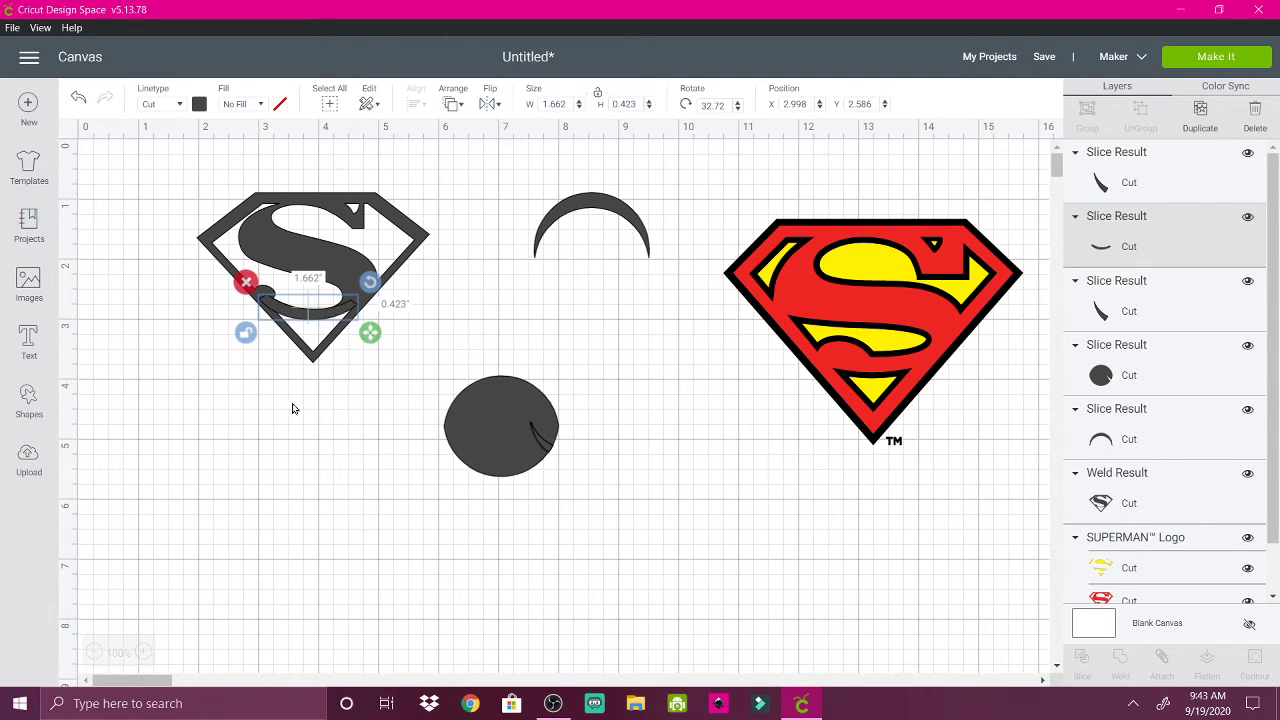
pyautogui.click(294, 406)
pyautogui.hotkey('ctrl', 'z')
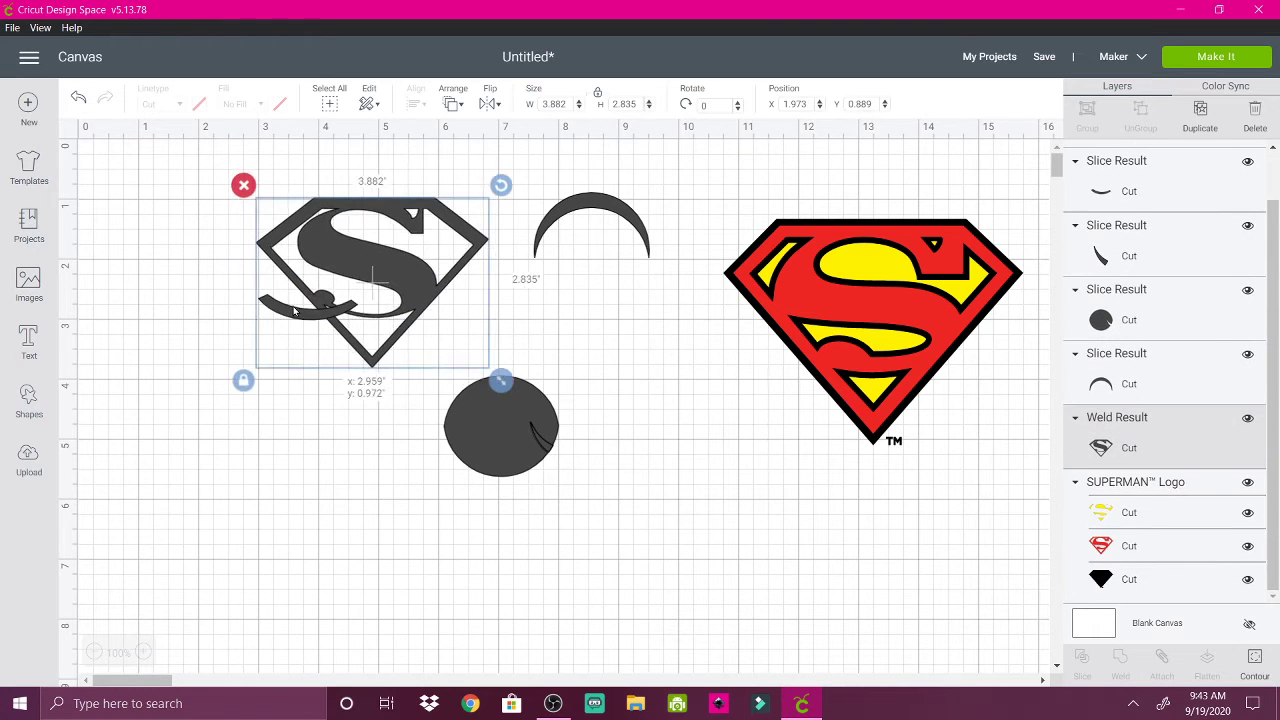
pyautogui.click(78, 99)
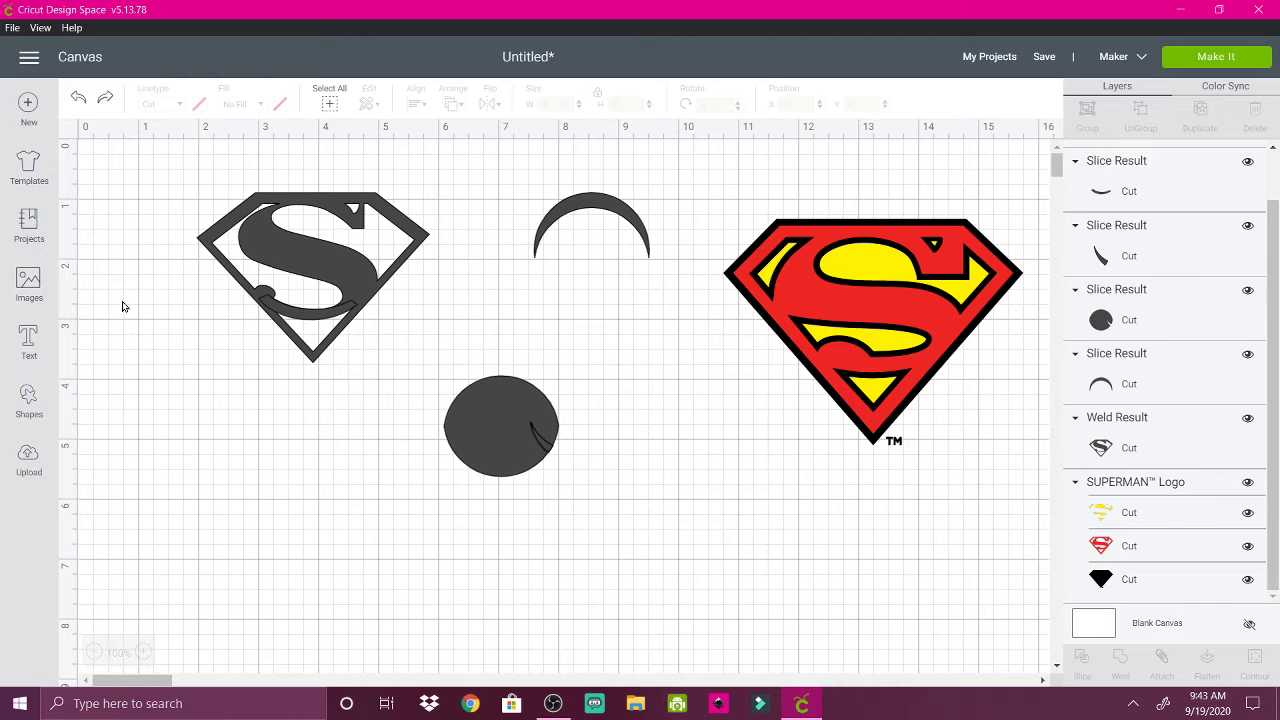
# - Weld the fitted crescent and the grey Superman logo into one shape
pyautogui.moveTo(120, 300); pyautogui.dragTo(366, 360)
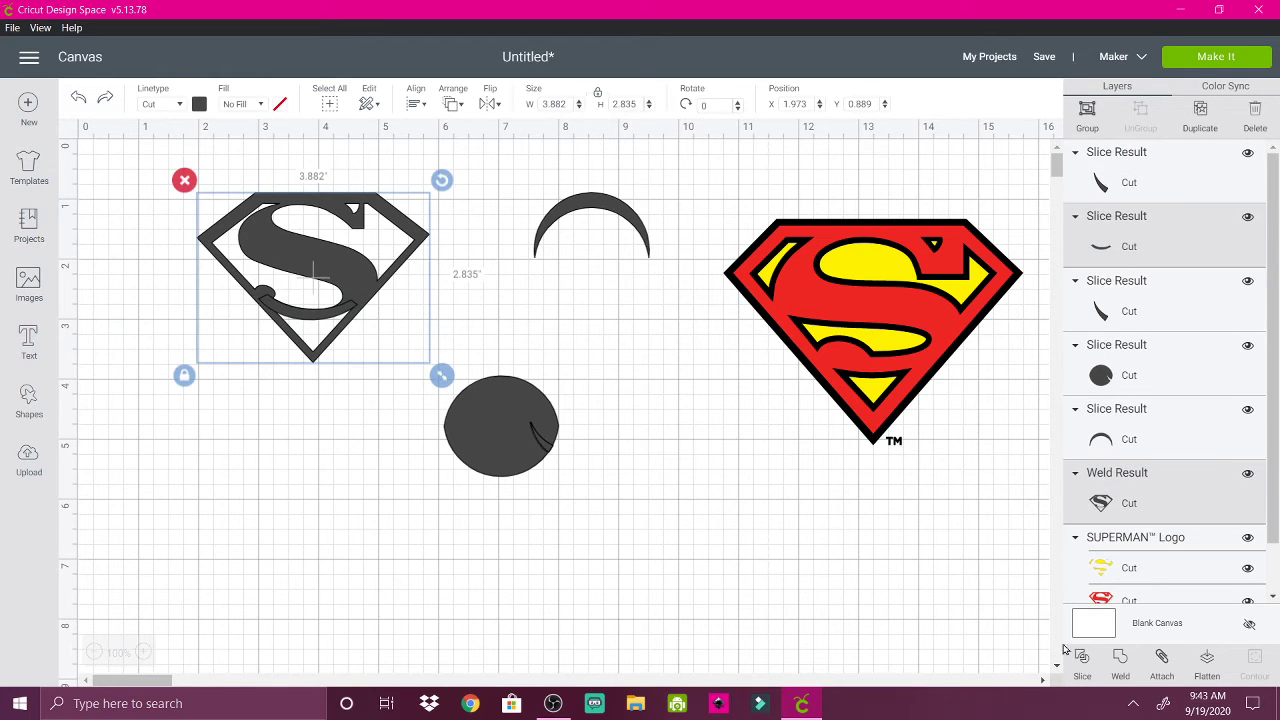
pyautogui.click(1118, 660)
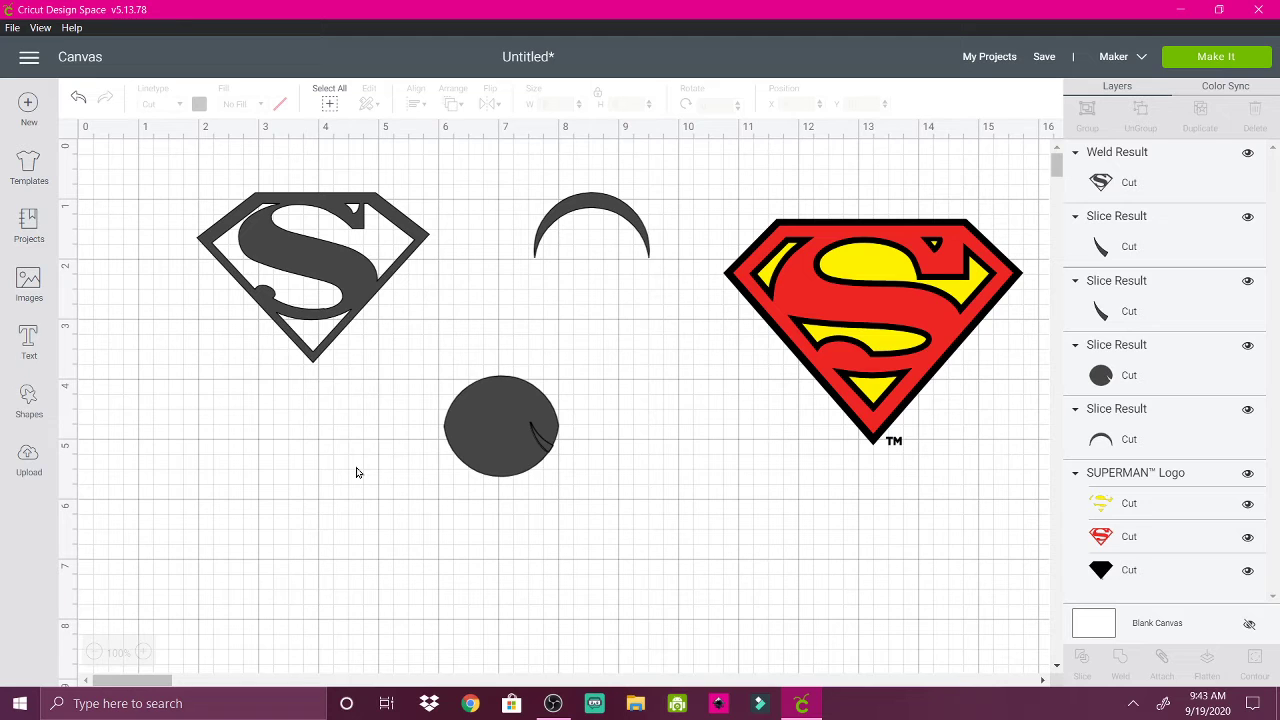
# - Delete the leftover ellipse, the two small slivers and the unused upper crescent
pyautogui.click(488, 405)
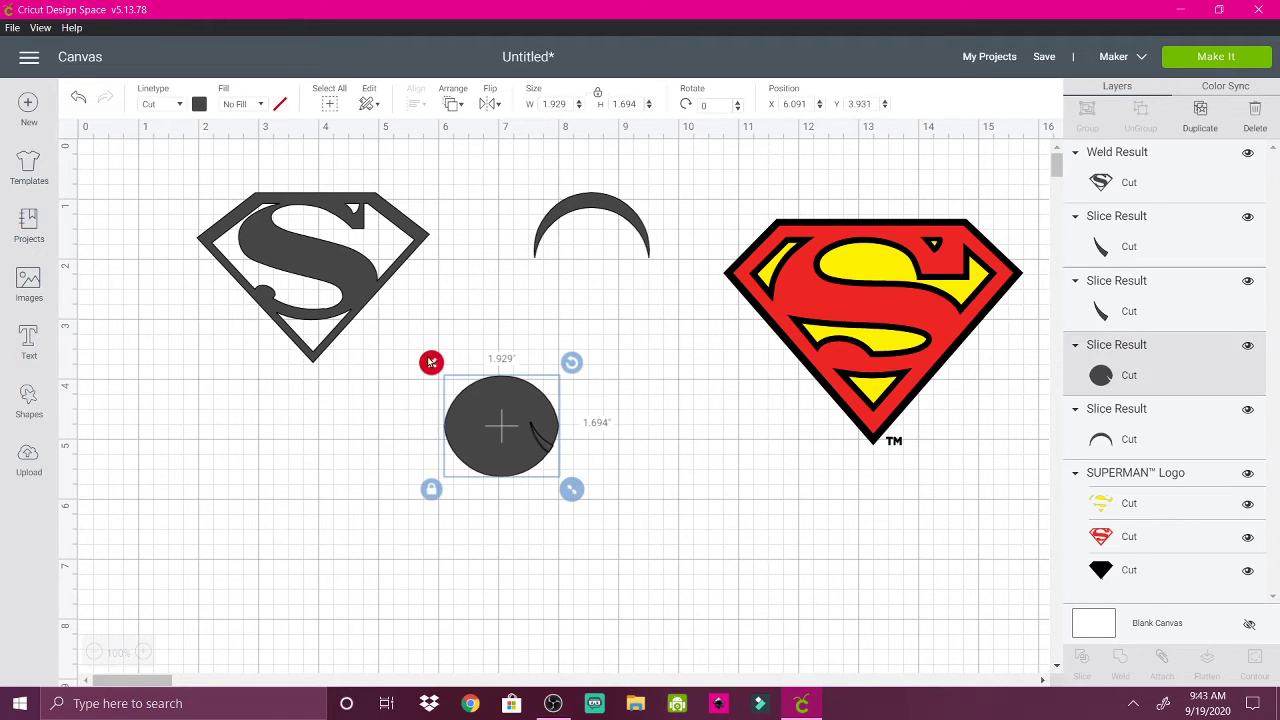
pyautogui.click(431, 362)
pyautogui.moveTo(490, 374); pyautogui.dragTo(604, 547)
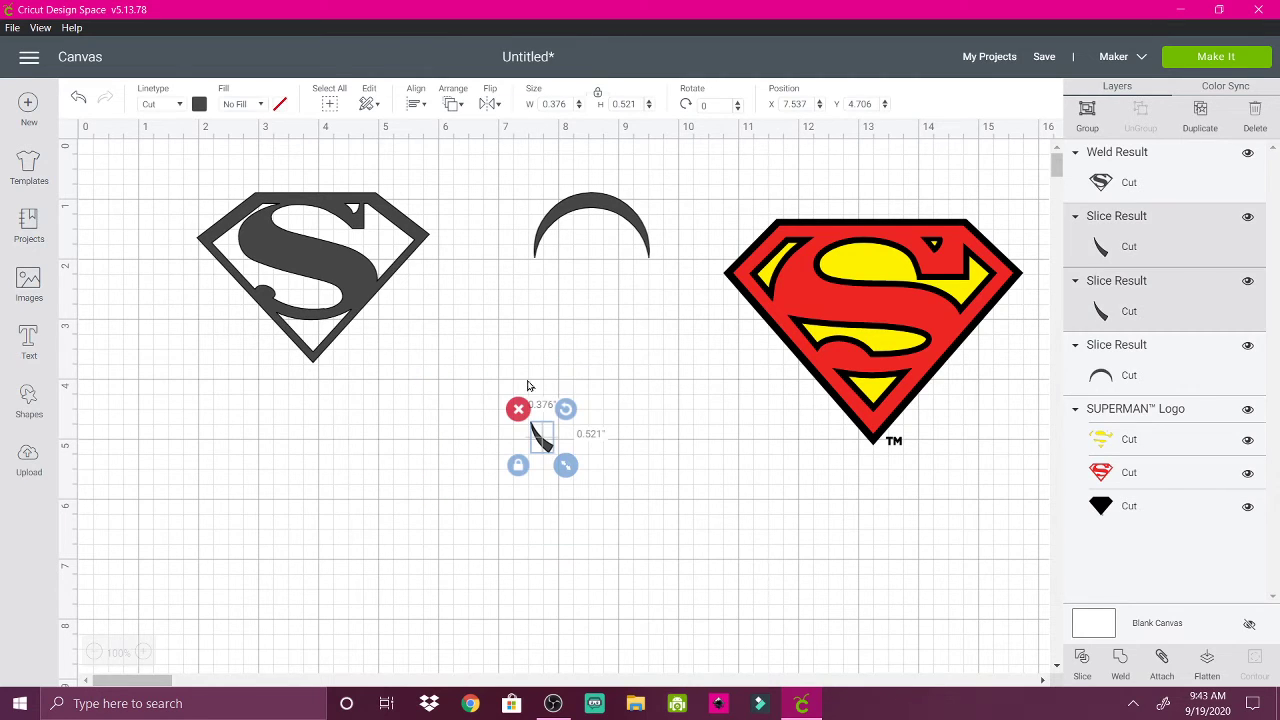
pyautogui.click(518, 410)
pyautogui.click(555, 220)
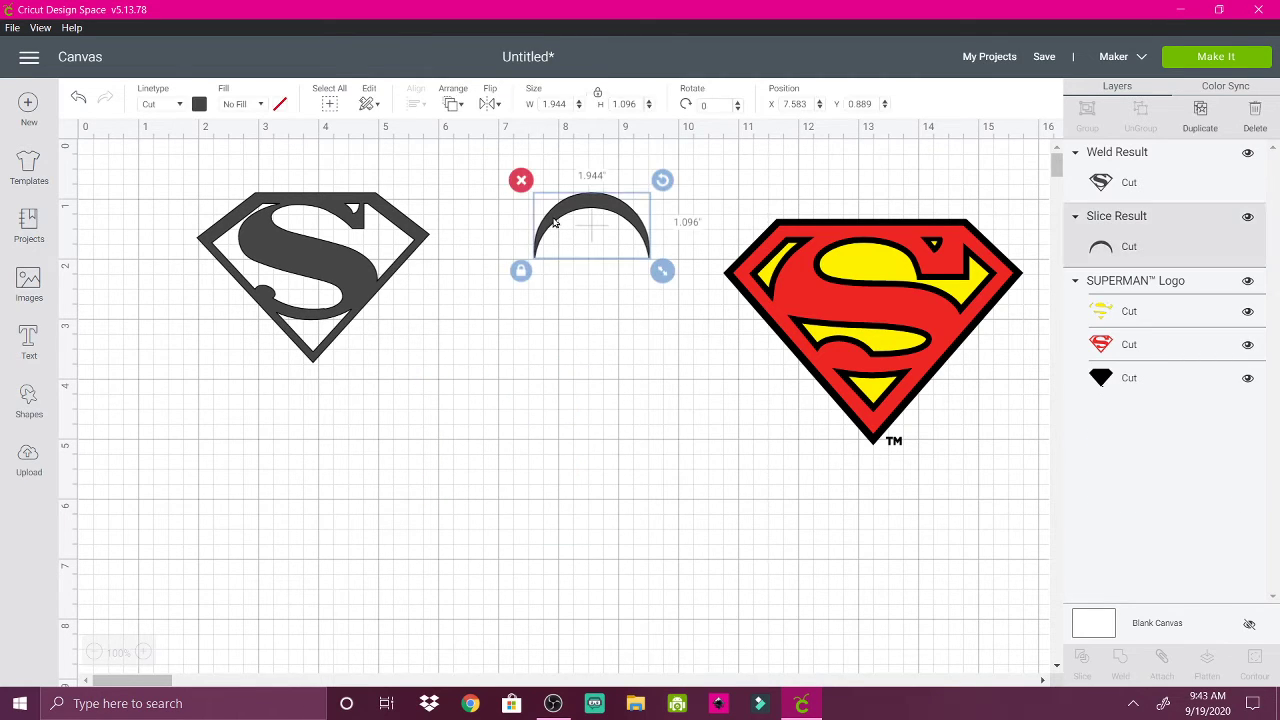
pyautogui.click(520, 182)
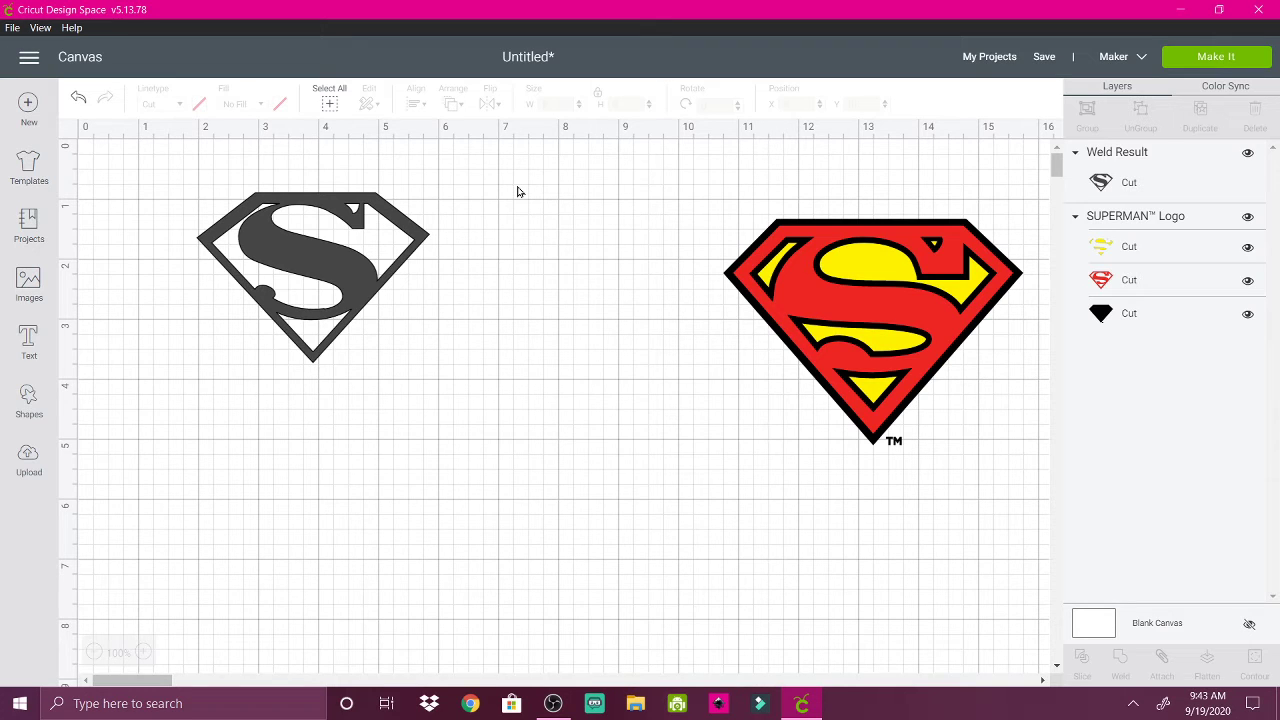
# - Delete the coloured SUPERMAN reference logo, starting with its black layer
pyautogui.click(1100, 314)
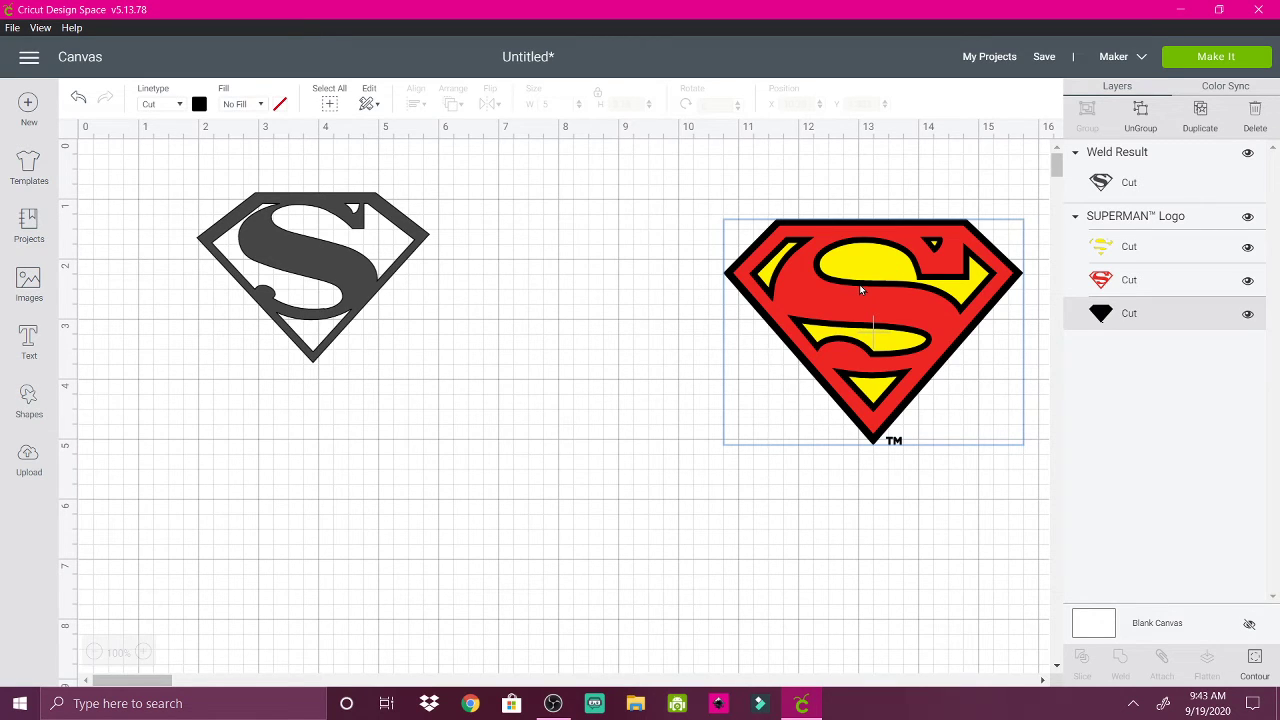
pyautogui.click(1255, 112)
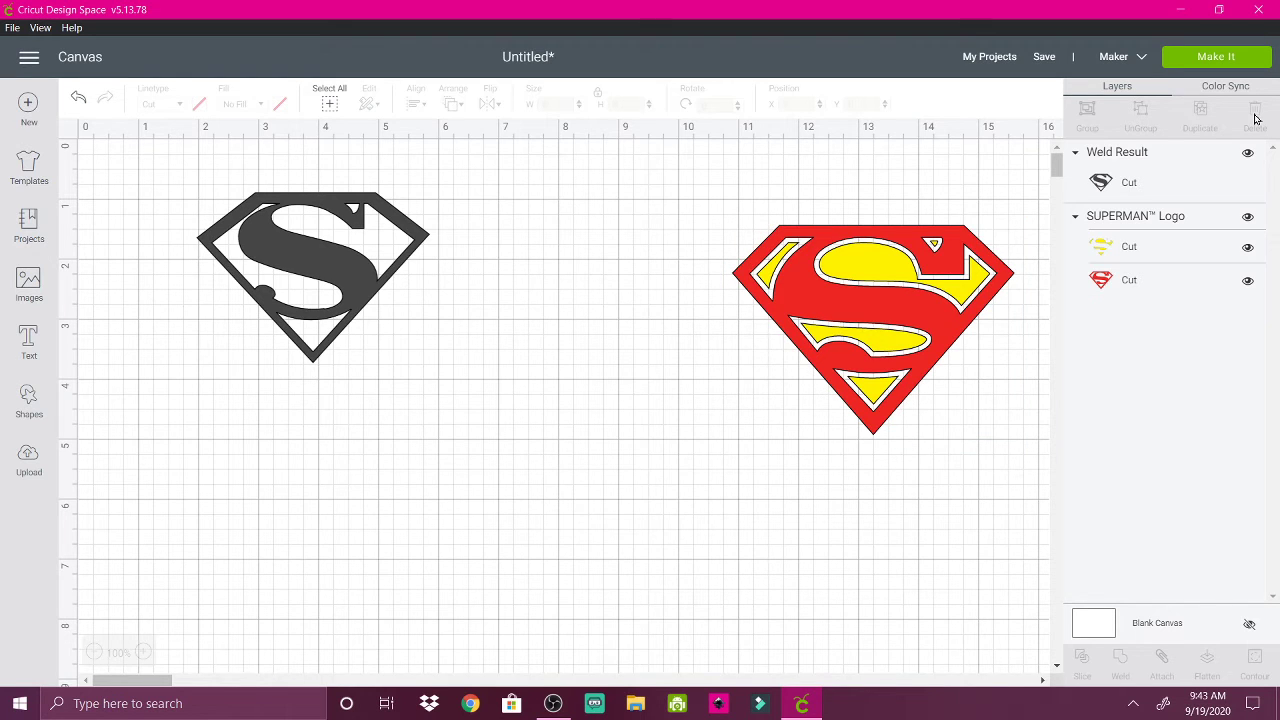
pyautogui.click(1115, 225)
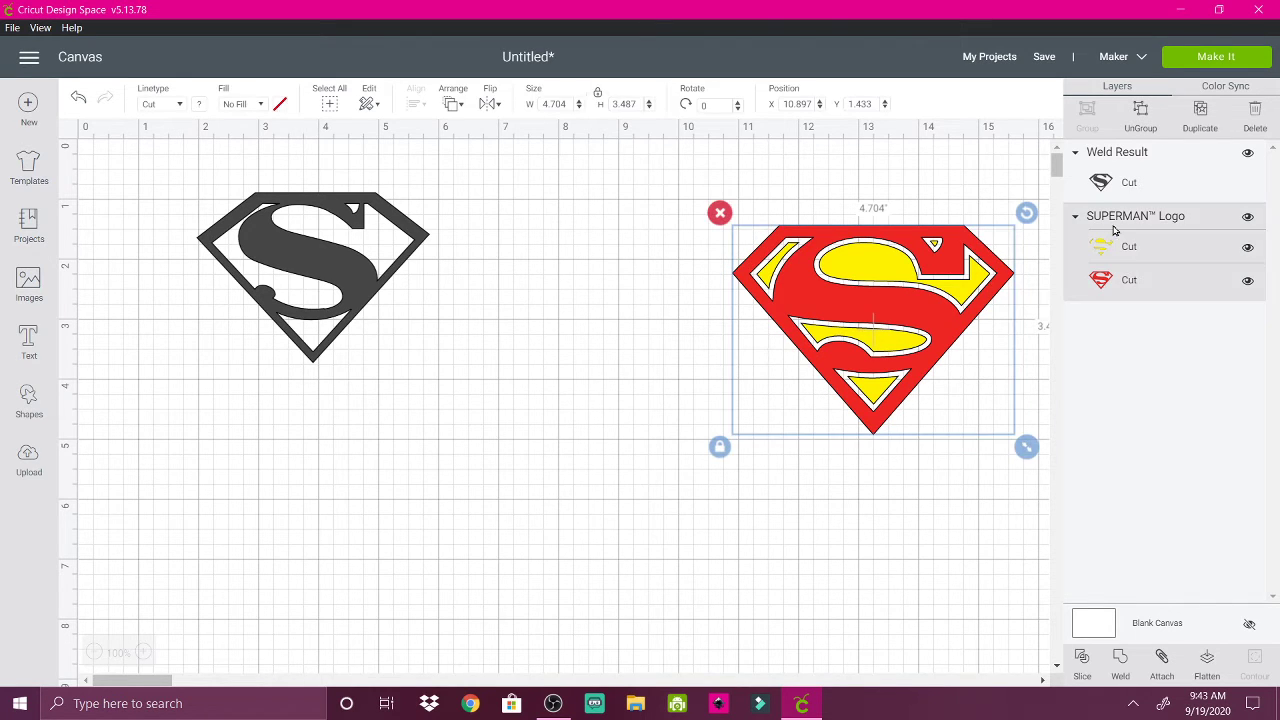
pyautogui.click(1260, 122)
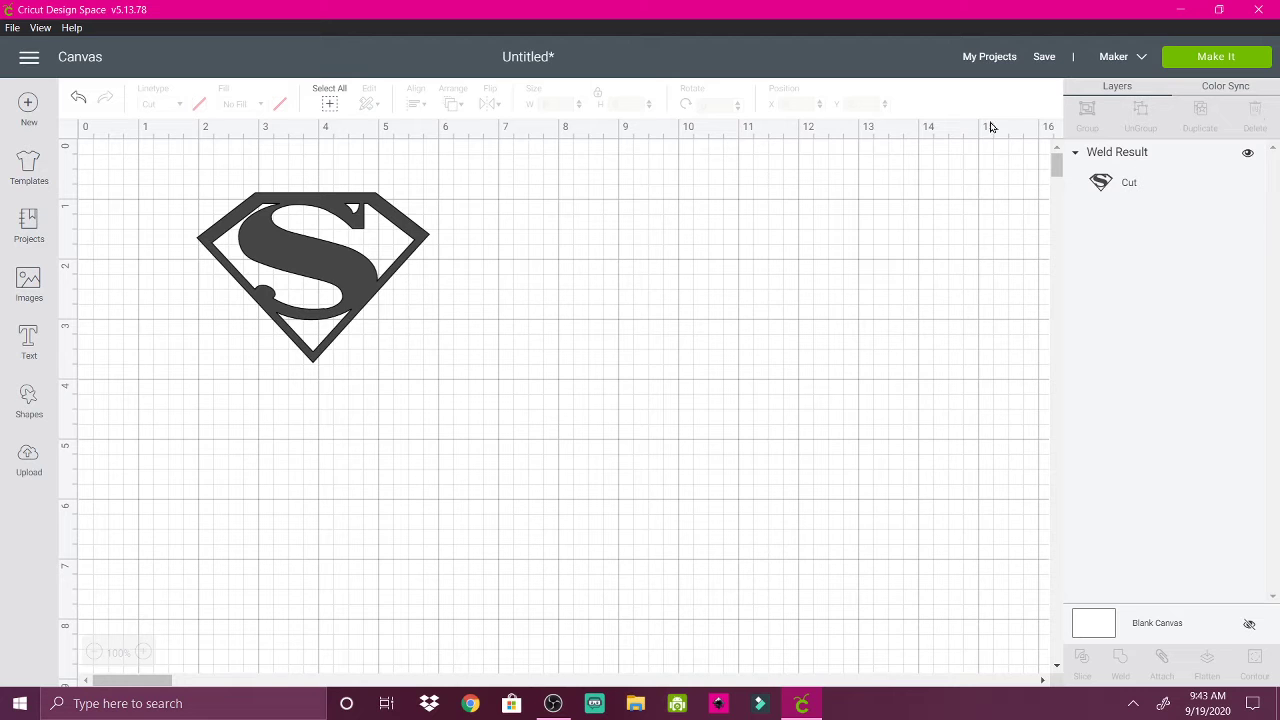
# - Save the project under the name "Superman Logo From SHapes"
pyautogui.click(1042, 57)
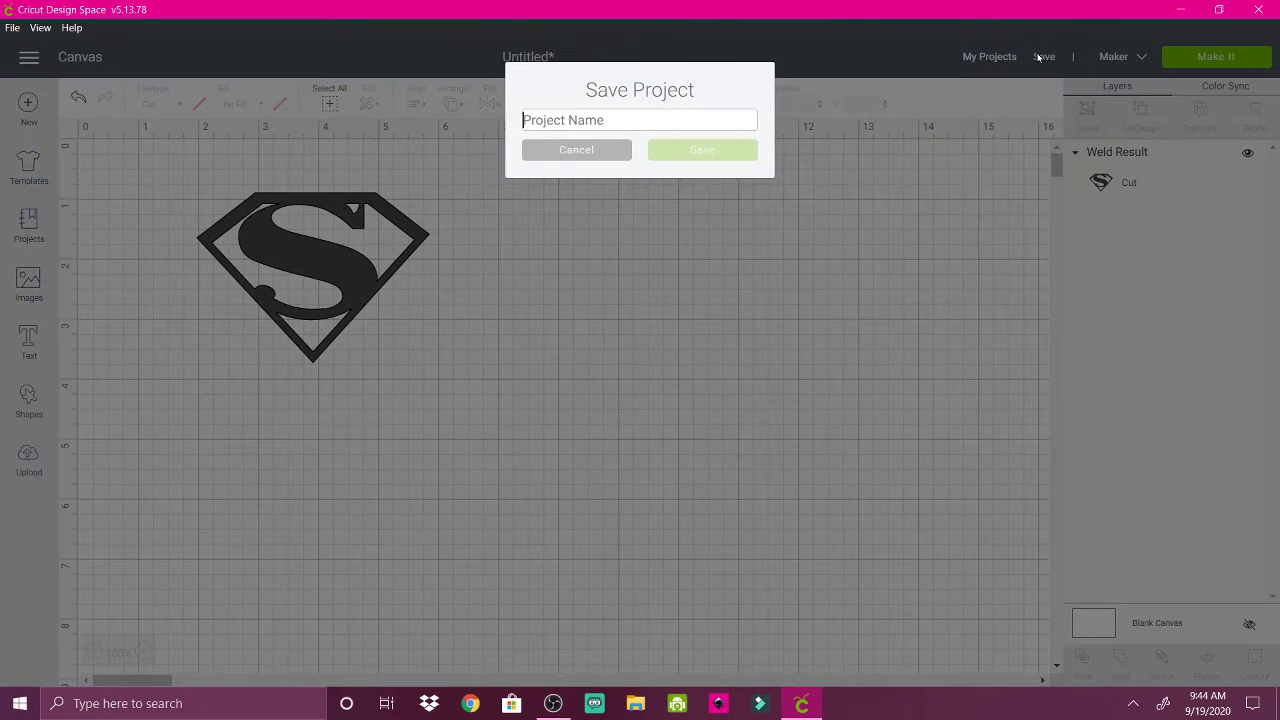
pyautogui.write('Superman')
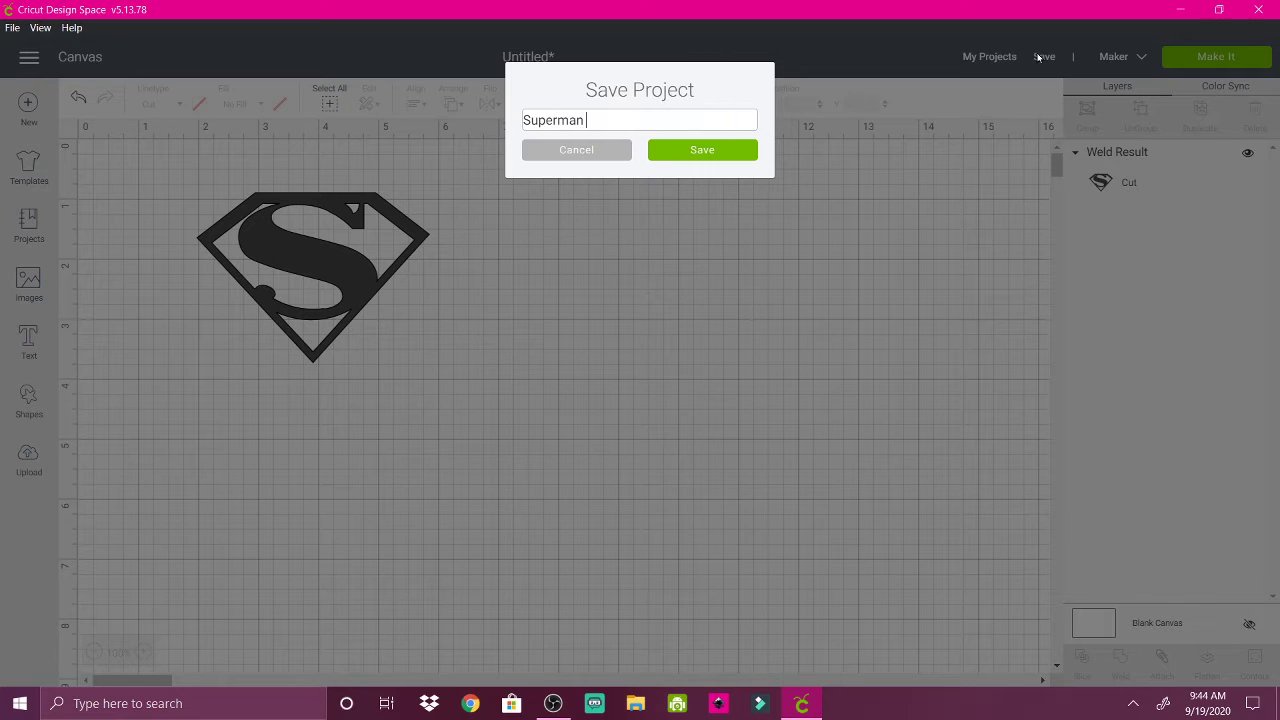
pyautogui.write(' Logo')
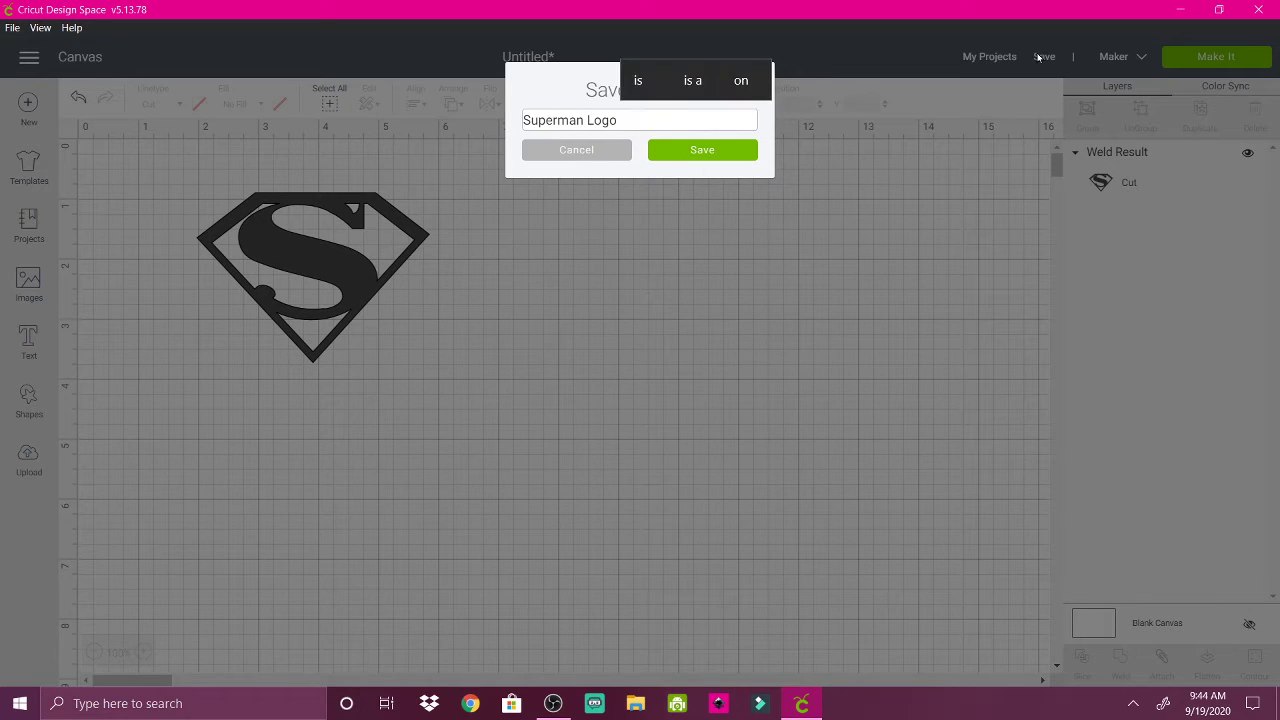
pyautogui.write(' From SHa')
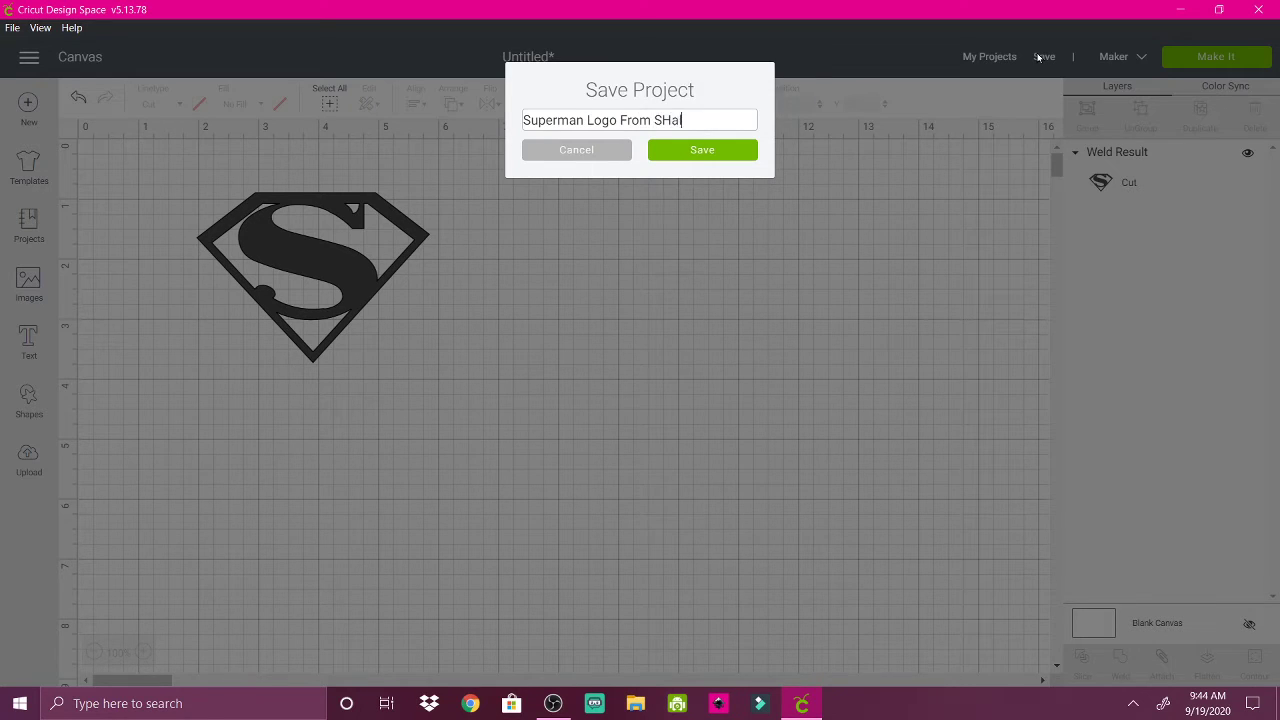
pyautogui.write('l')
pyautogui.press('BackSpace')
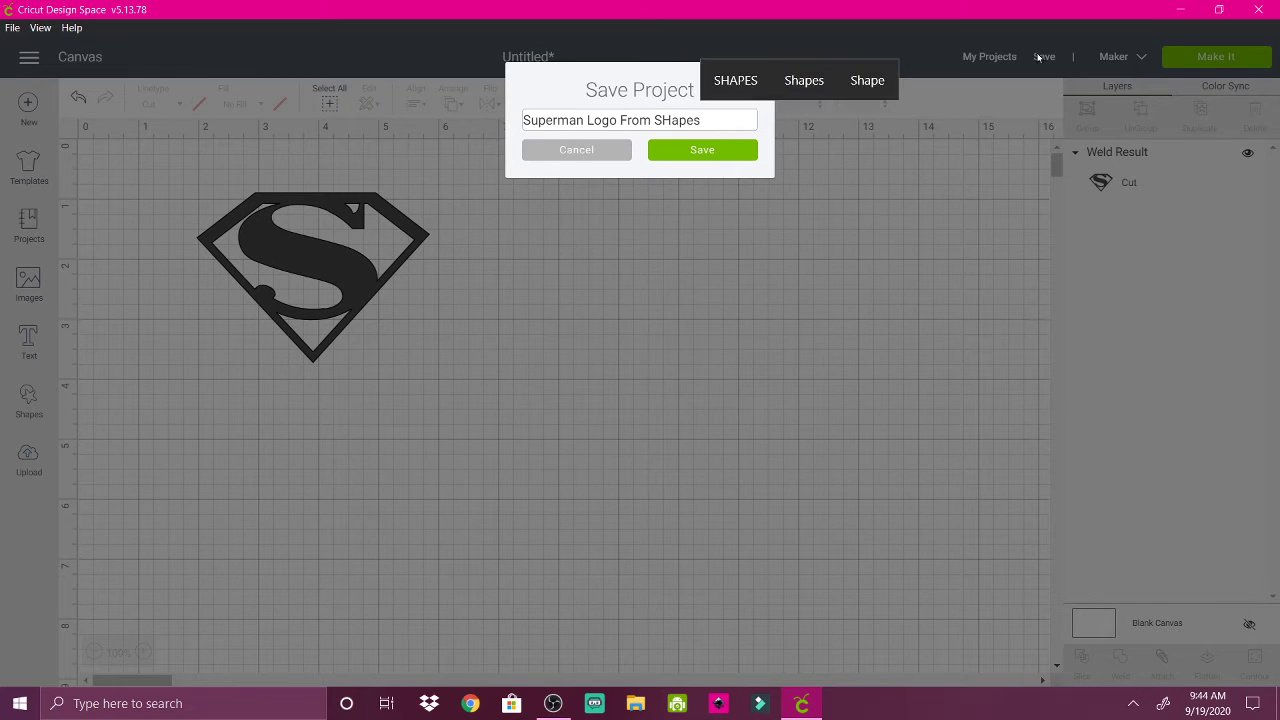
pyautogui.click(691, 152)
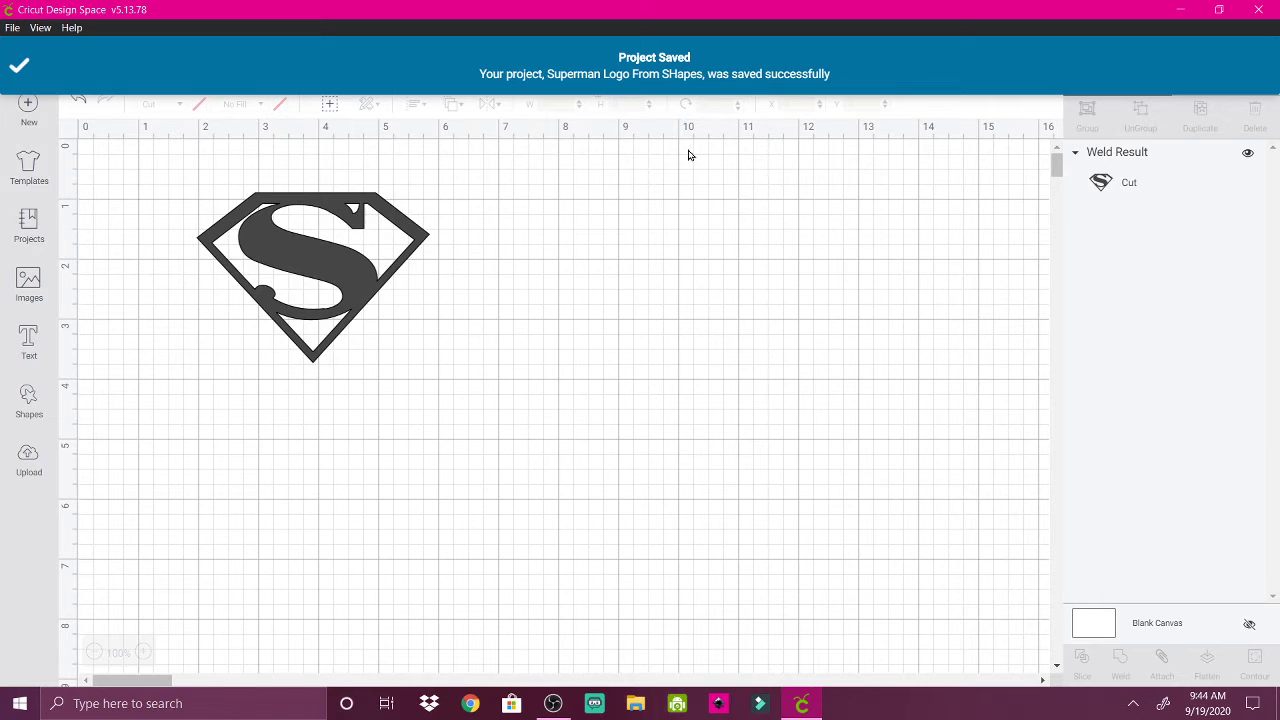
# - Insert a square and place it to the right of the Superman logo, about X 6.35, Y 0.94 in
pyautogui.click(28, 393)
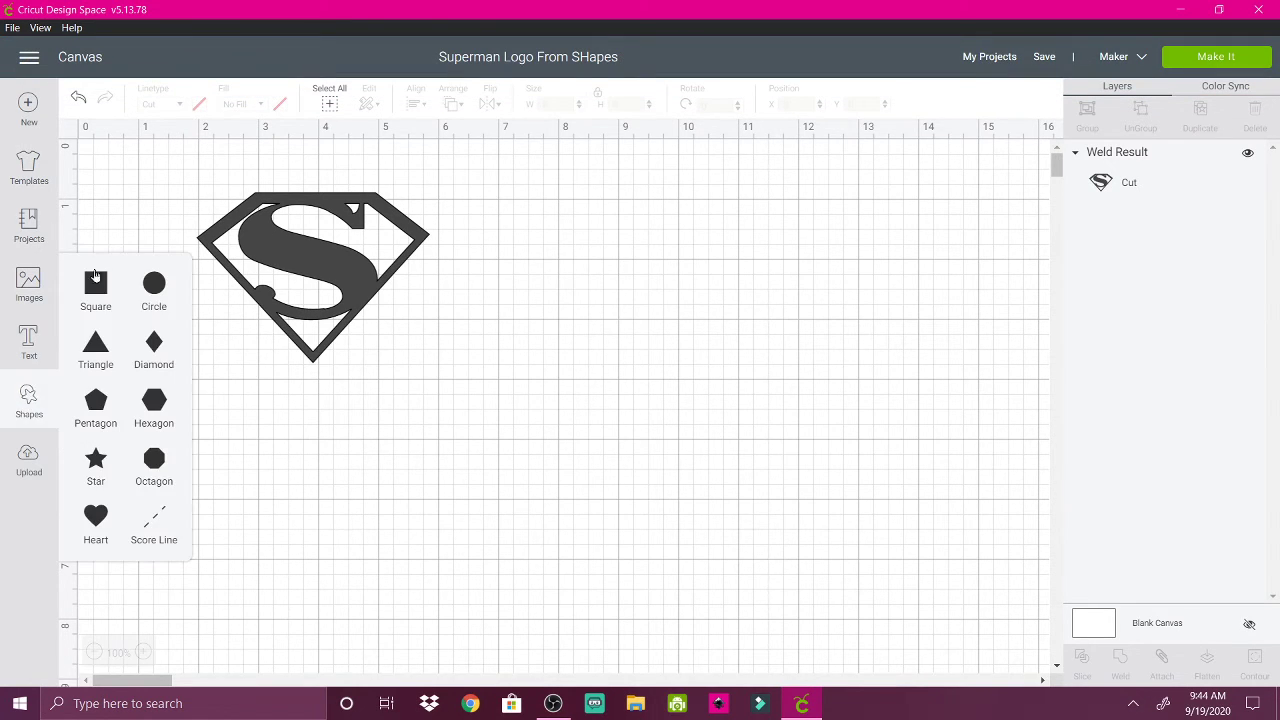
pyautogui.click(95, 281)
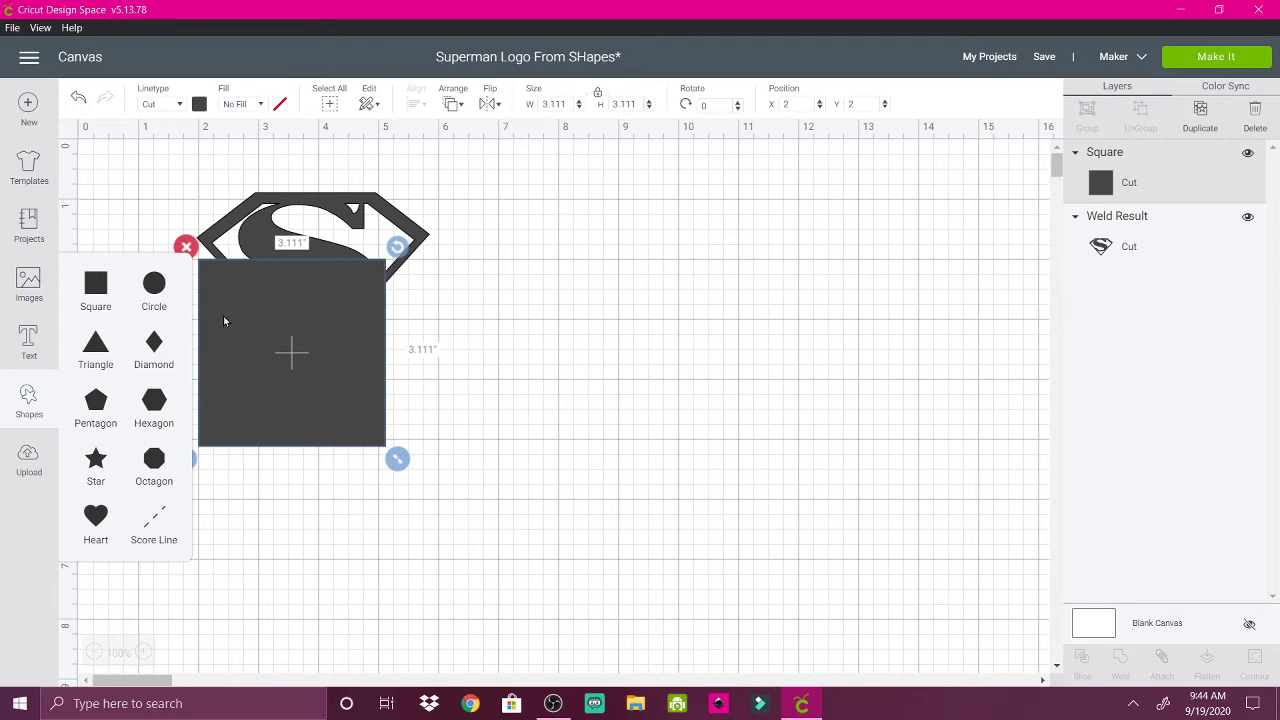
pyautogui.moveTo(255, 355); pyautogui.dragTo(521, 291)
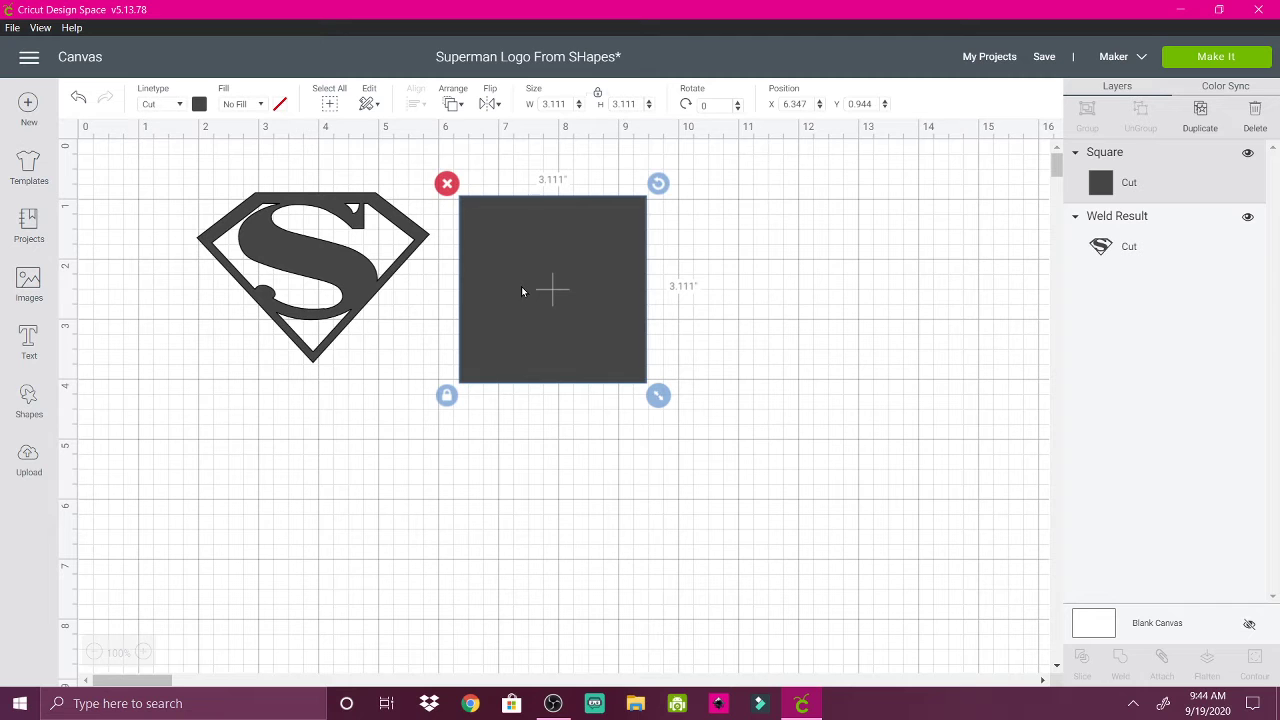
# - Move the logo onto the square and shift the square over the logo's left half, about X 5.06, Y 1 in
pyautogui.click(259, 221)
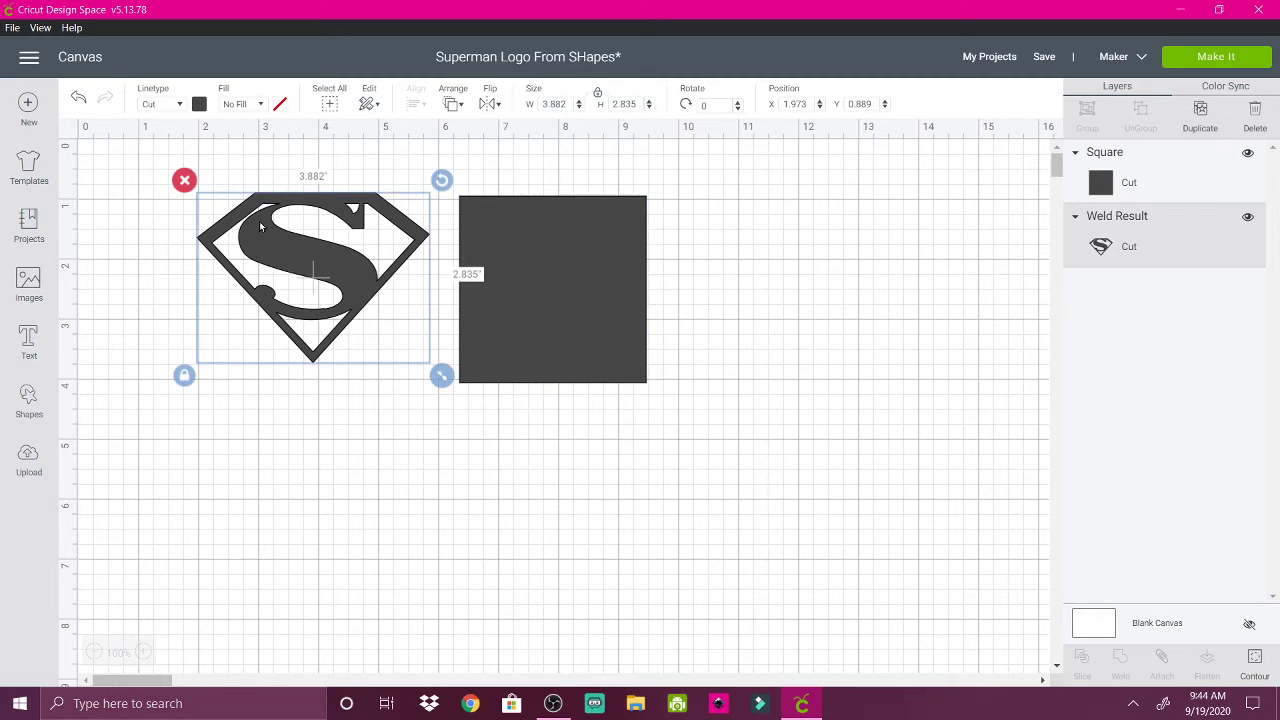
pyautogui.moveTo(259, 221); pyautogui.dragTo(506, 233)
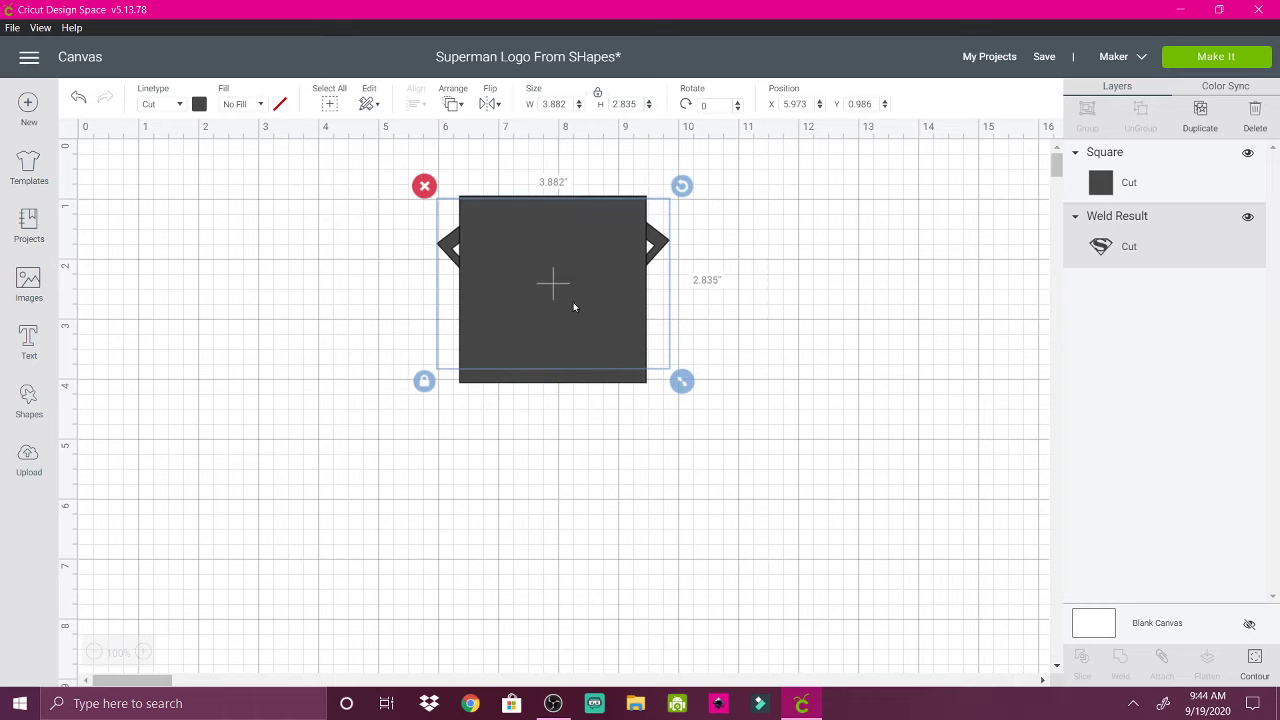
pyautogui.click(506, 378)
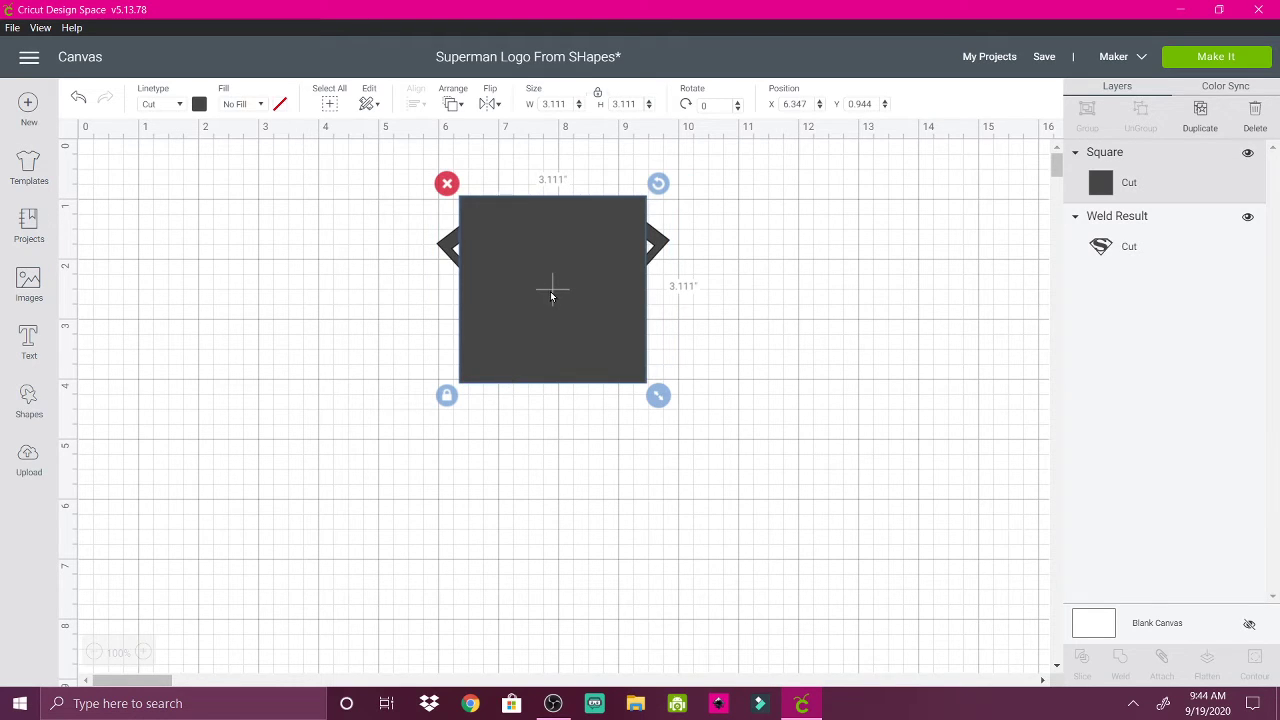
pyautogui.moveTo(551, 296); pyautogui.dragTo(464, 300)
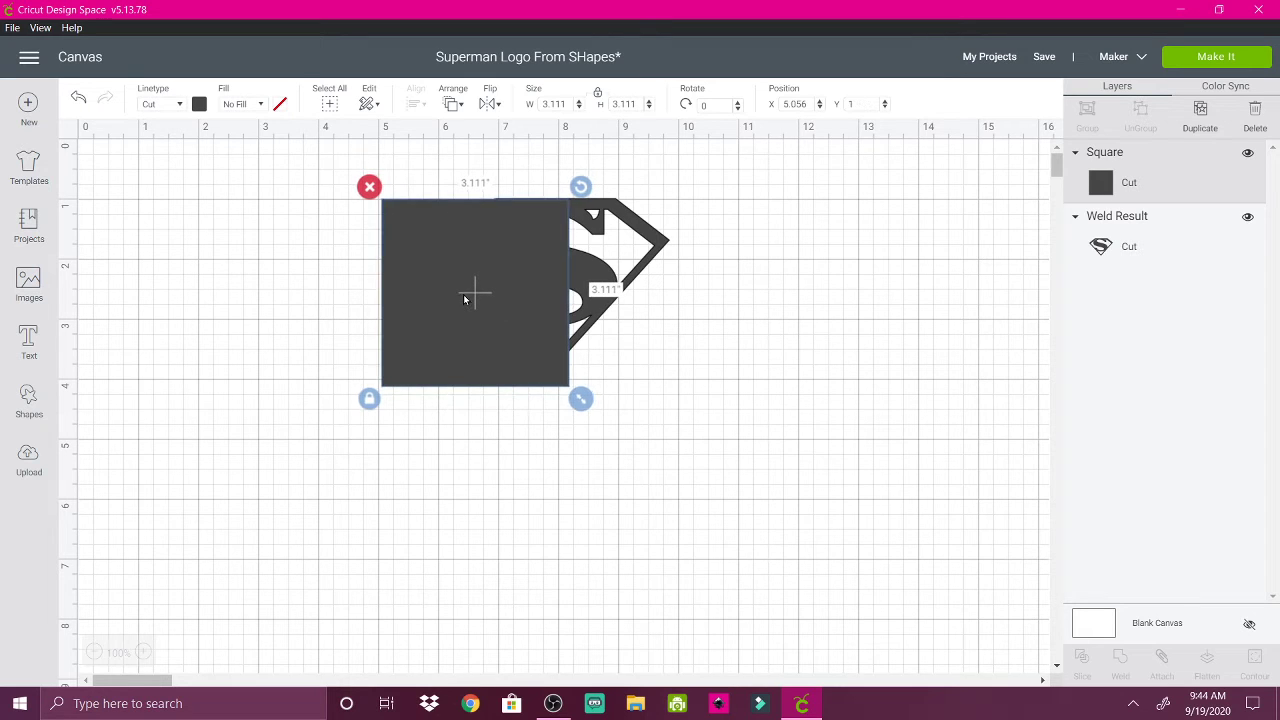
pyautogui.moveTo(489, 346); pyautogui.dragTo(489, 345)
pyautogui.press('Up')
pyautogui.press('Down')
pyautogui.press('Down')
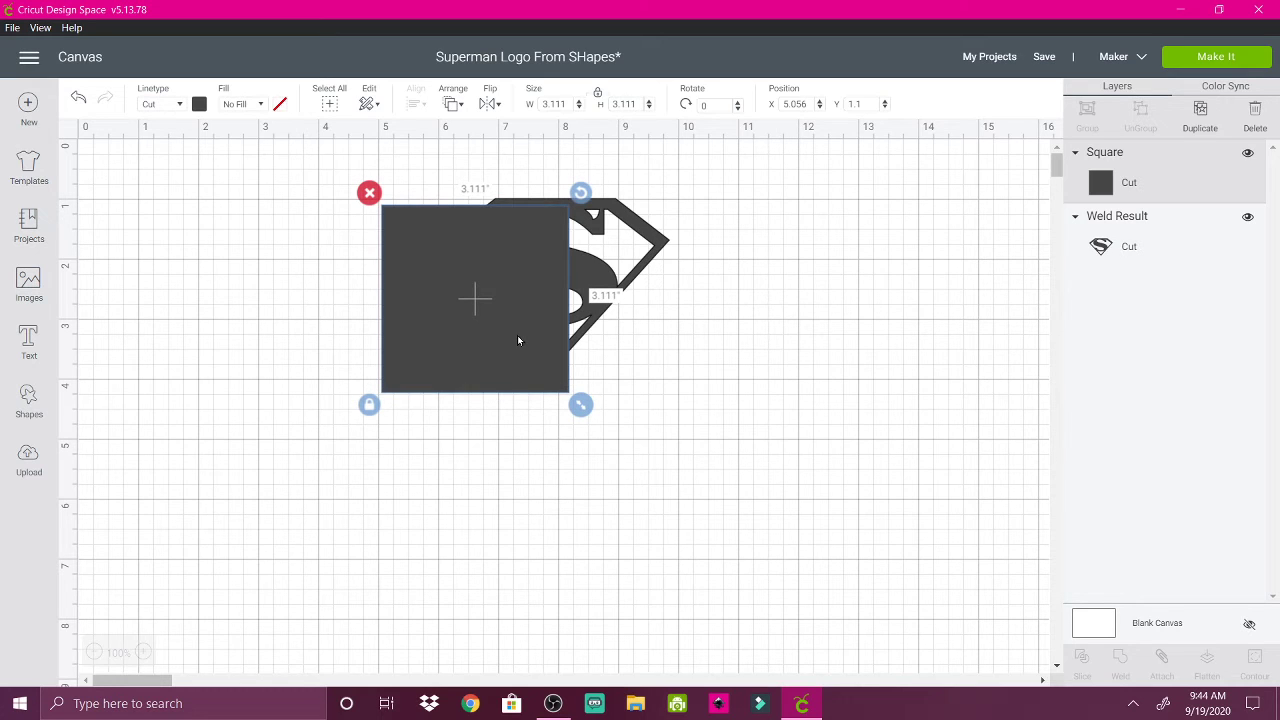
pyautogui.press('Up')
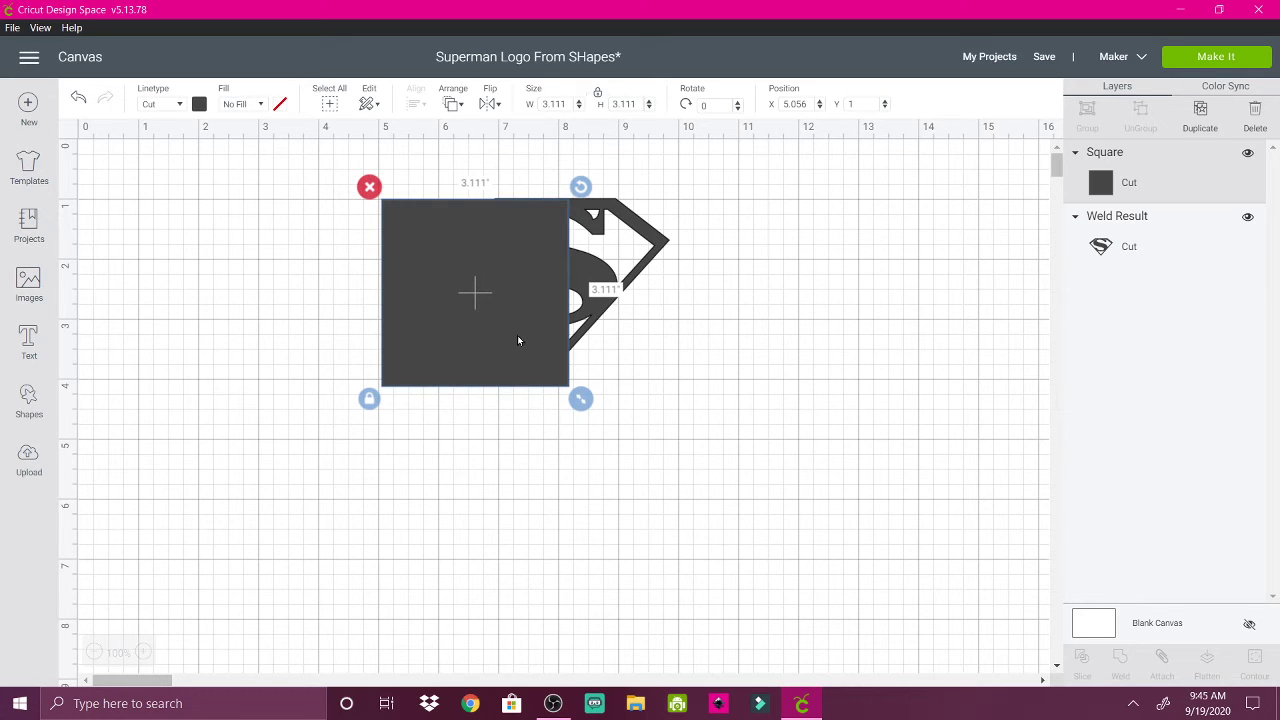
# - Align the square and the Superman logo along their top edges
pyautogui.click(726, 256)
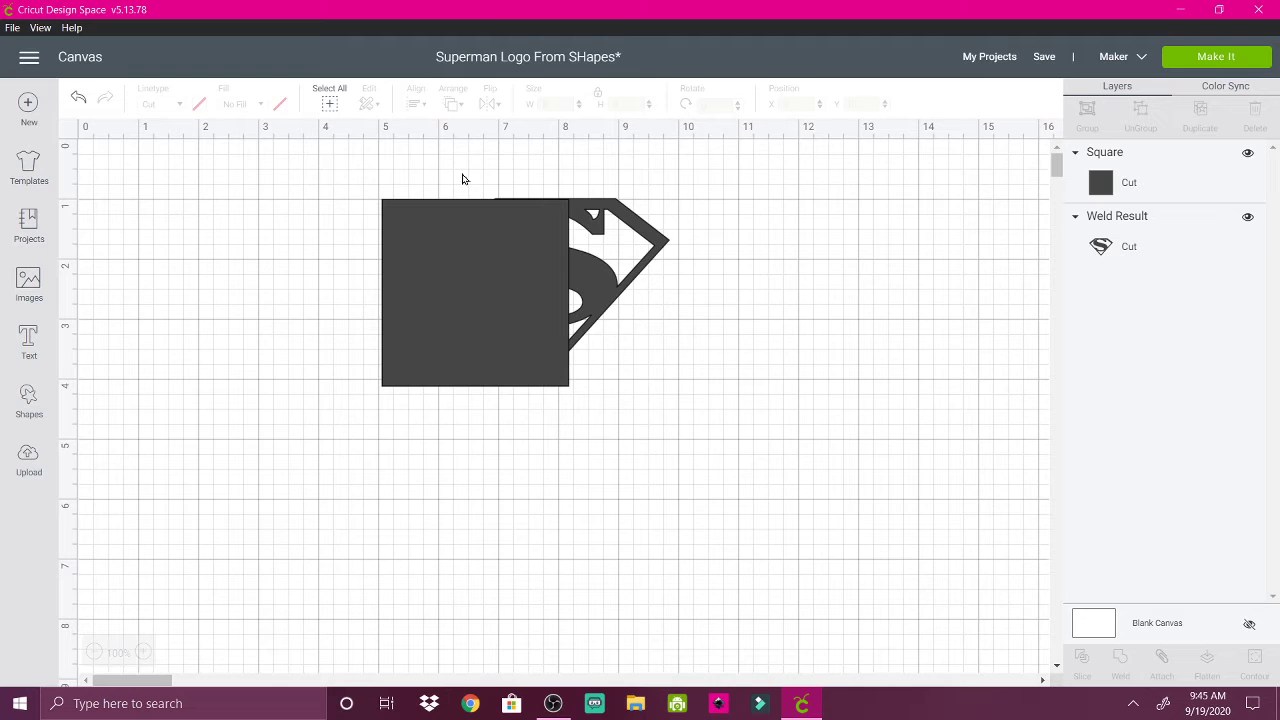
pyautogui.moveTo(462, 179); pyautogui.dragTo(616, 372)
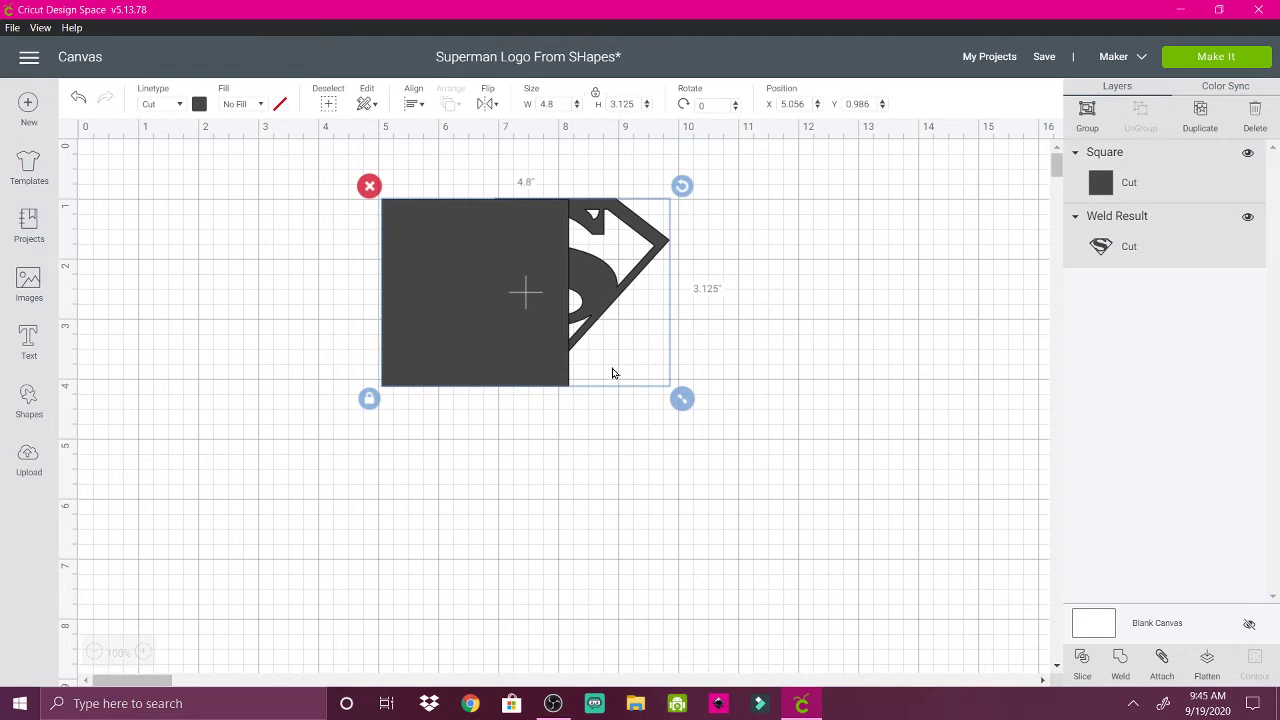
pyautogui.click(411, 104)
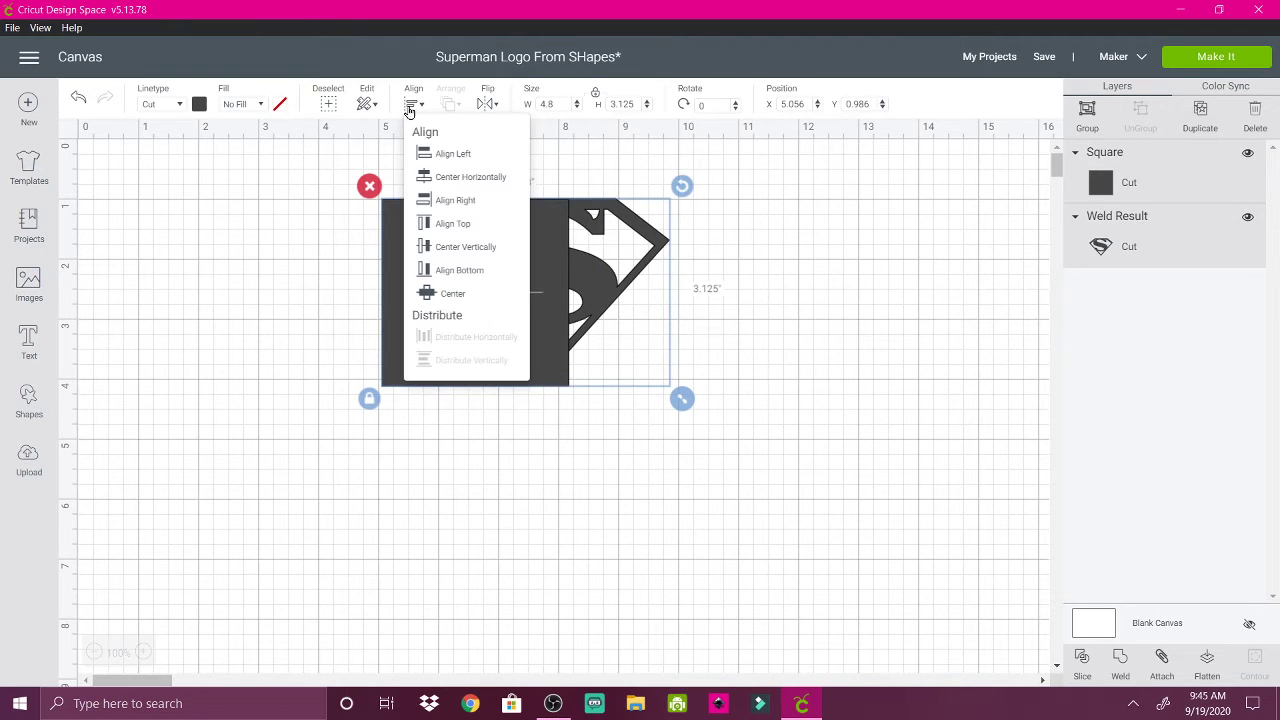
pyautogui.click(428, 224)
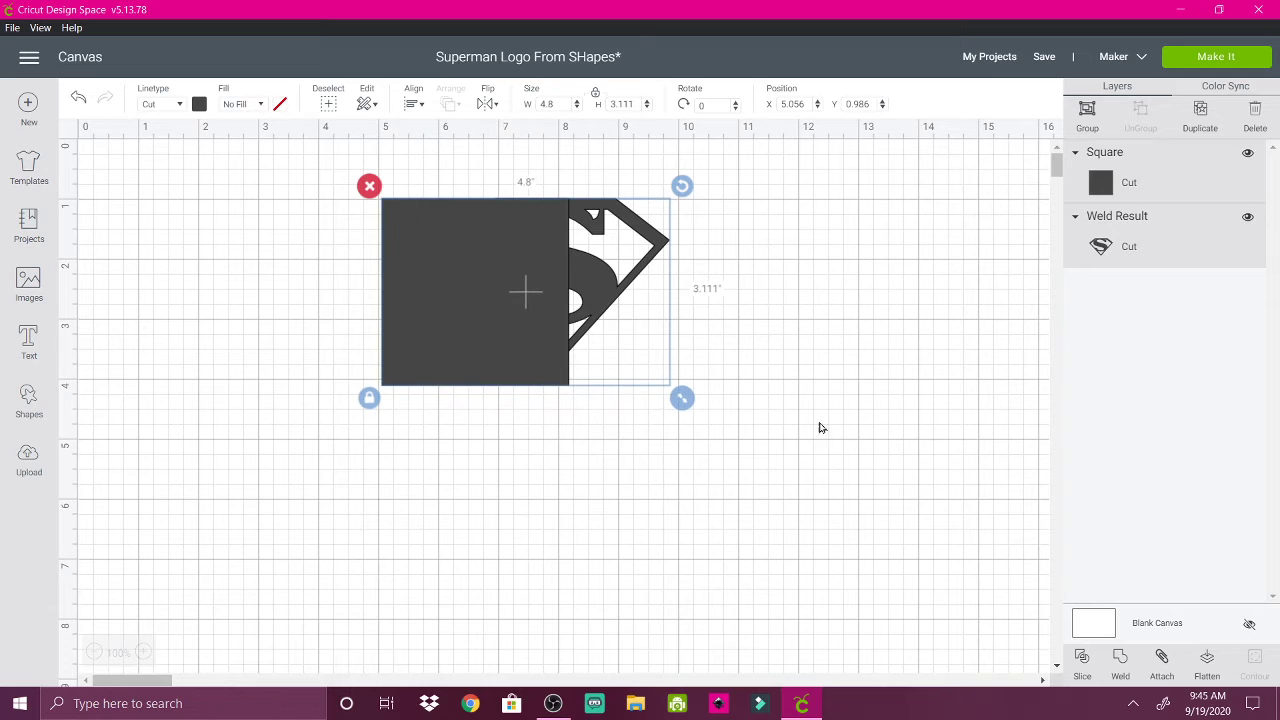
# - Stretch the square freely to about 4.81 × 3.81 in to cover the whole logo, and align both along their top edges
pyautogui.click(477, 468)
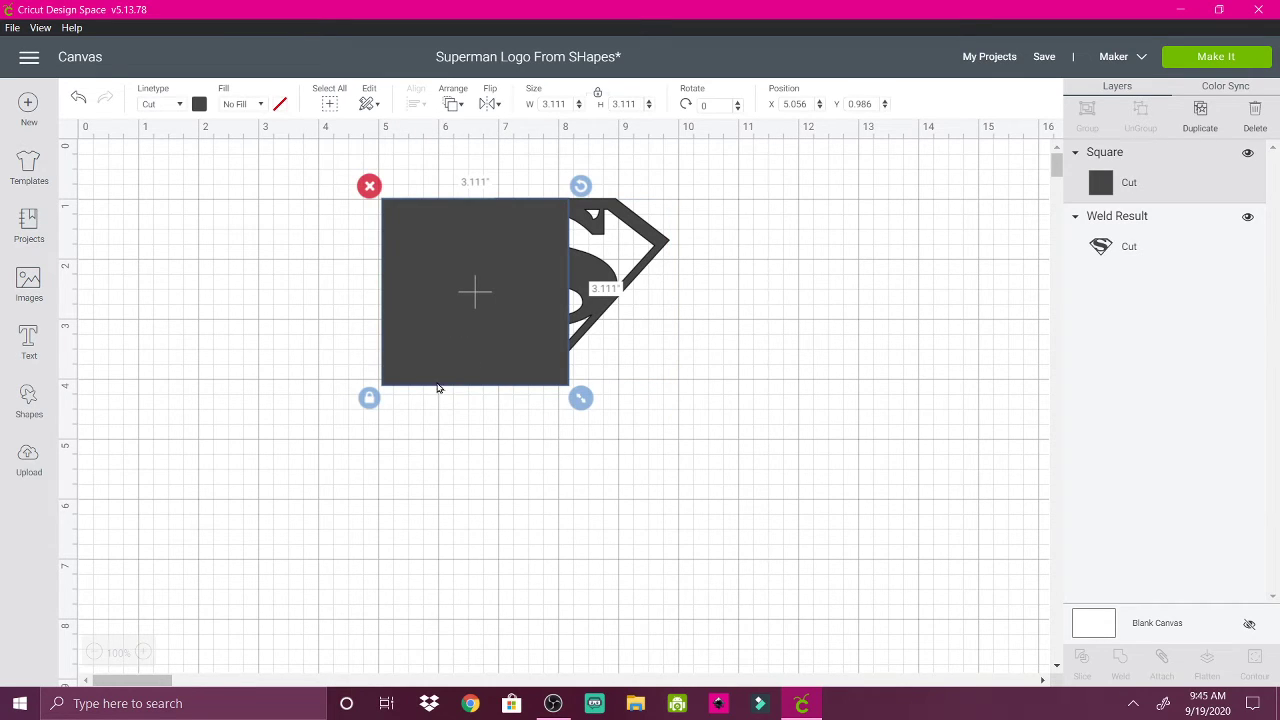
pyautogui.click(369, 398)
pyautogui.moveTo(577, 403); pyautogui.dragTo(680, 446)
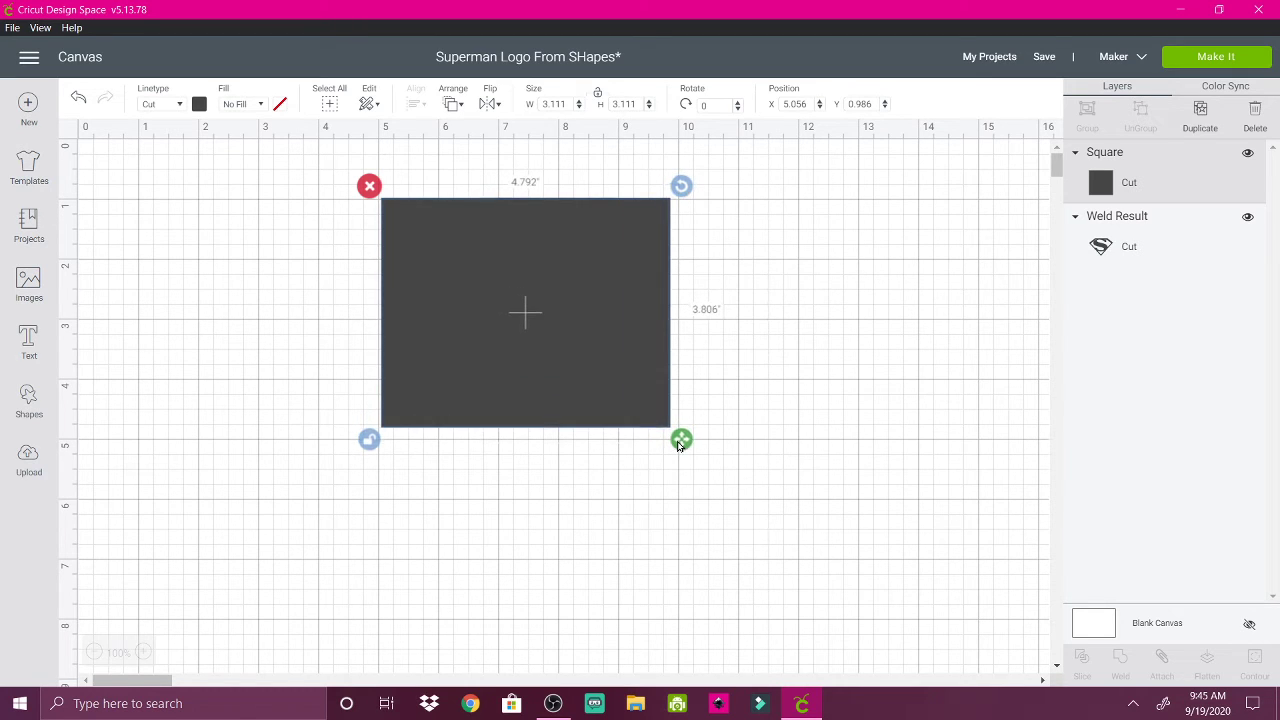
pyautogui.moveTo(748, 364); pyautogui.dragTo(386, 153)
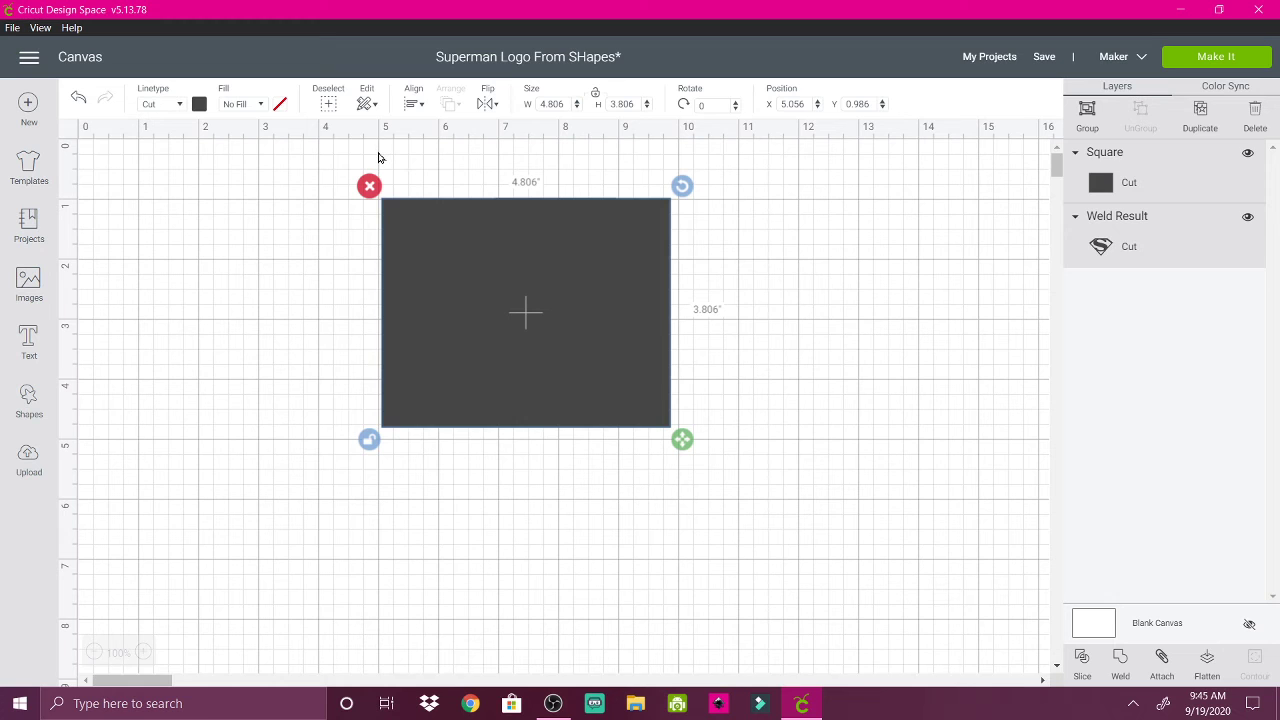
pyautogui.click(414, 104)
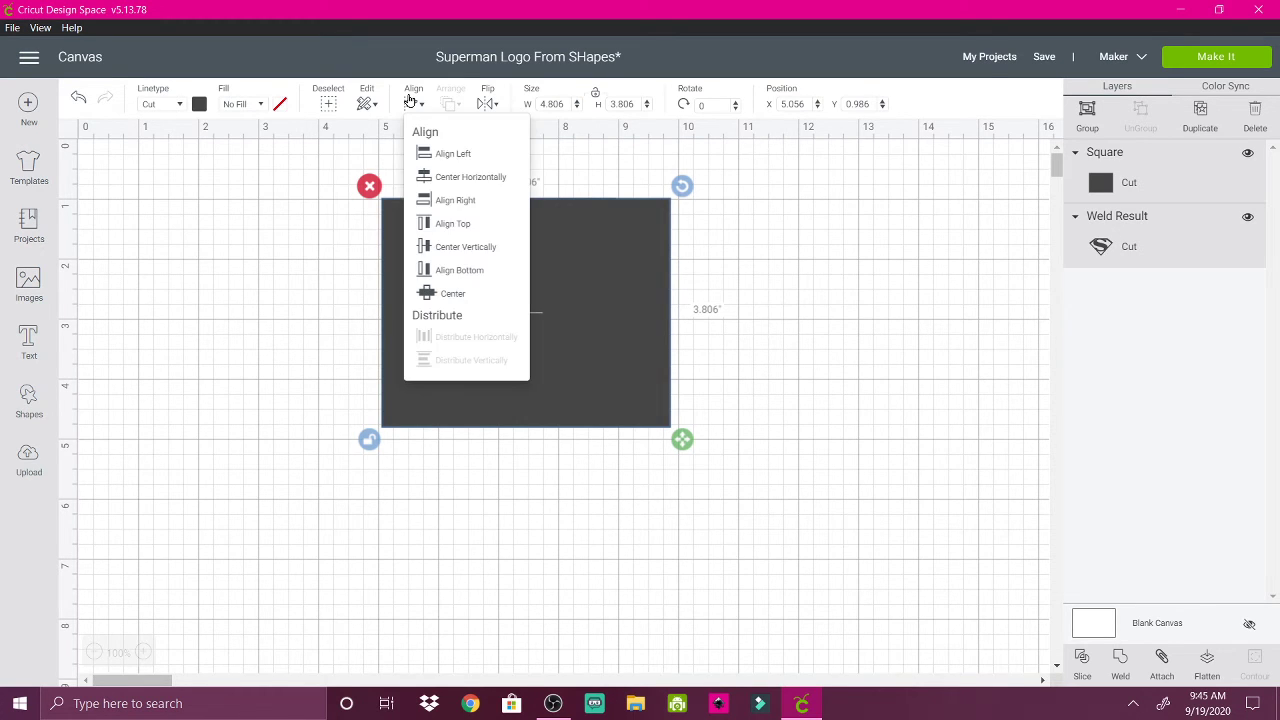
pyautogui.click(427, 223)
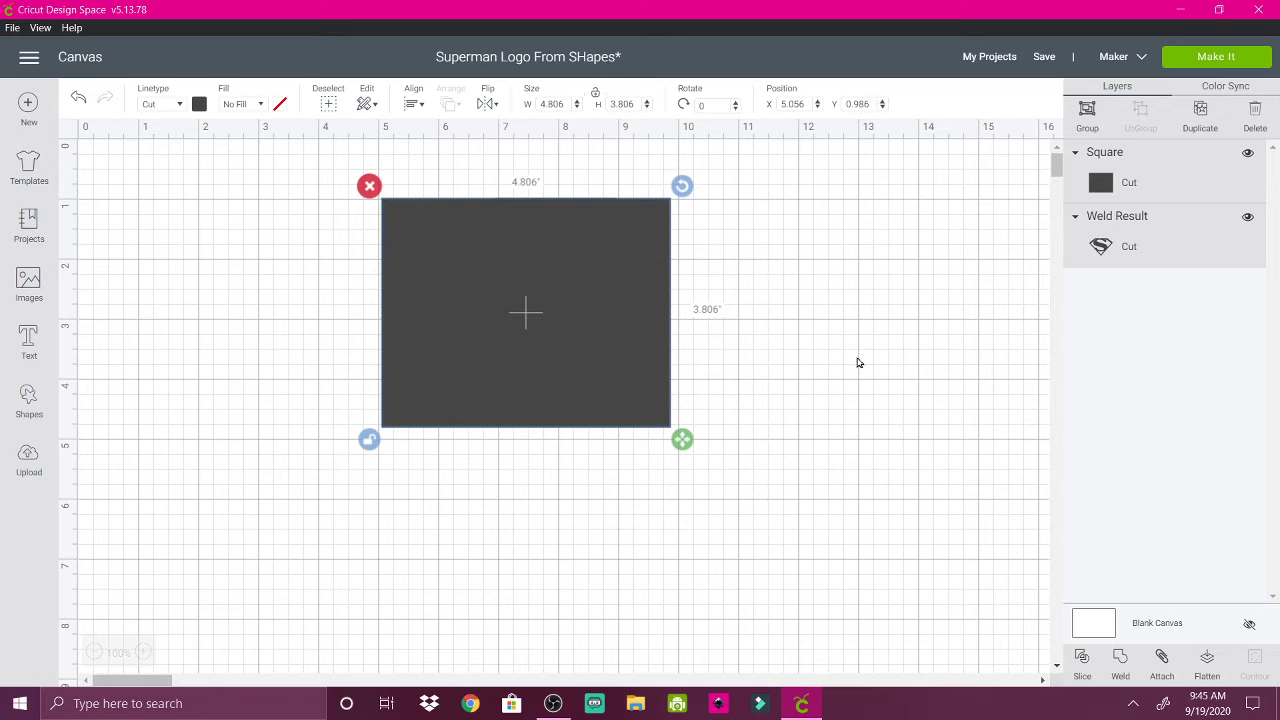
# - Slice the logo out of the rectangle, move the cut rectangle aside, and undo both the move and the slice
pyautogui.click(1082, 662)
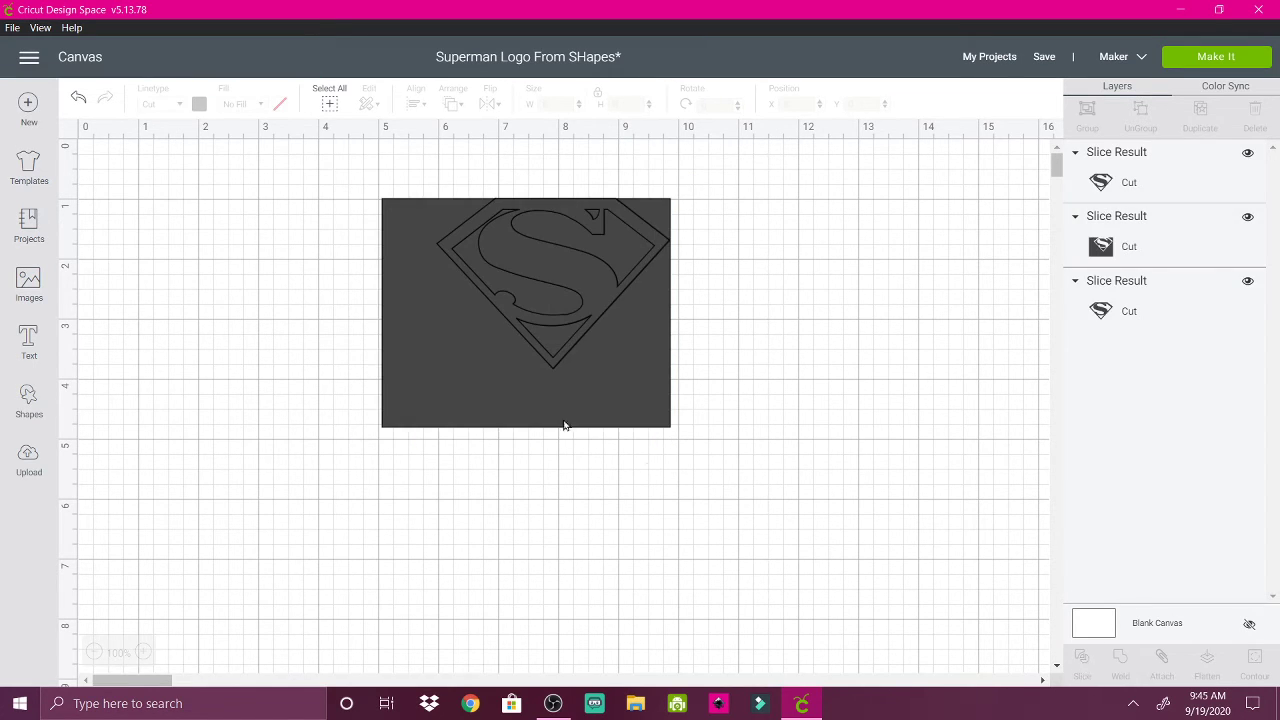
pyautogui.click(395, 330)
pyautogui.moveTo(395, 329); pyautogui.dragTo(697, 406)
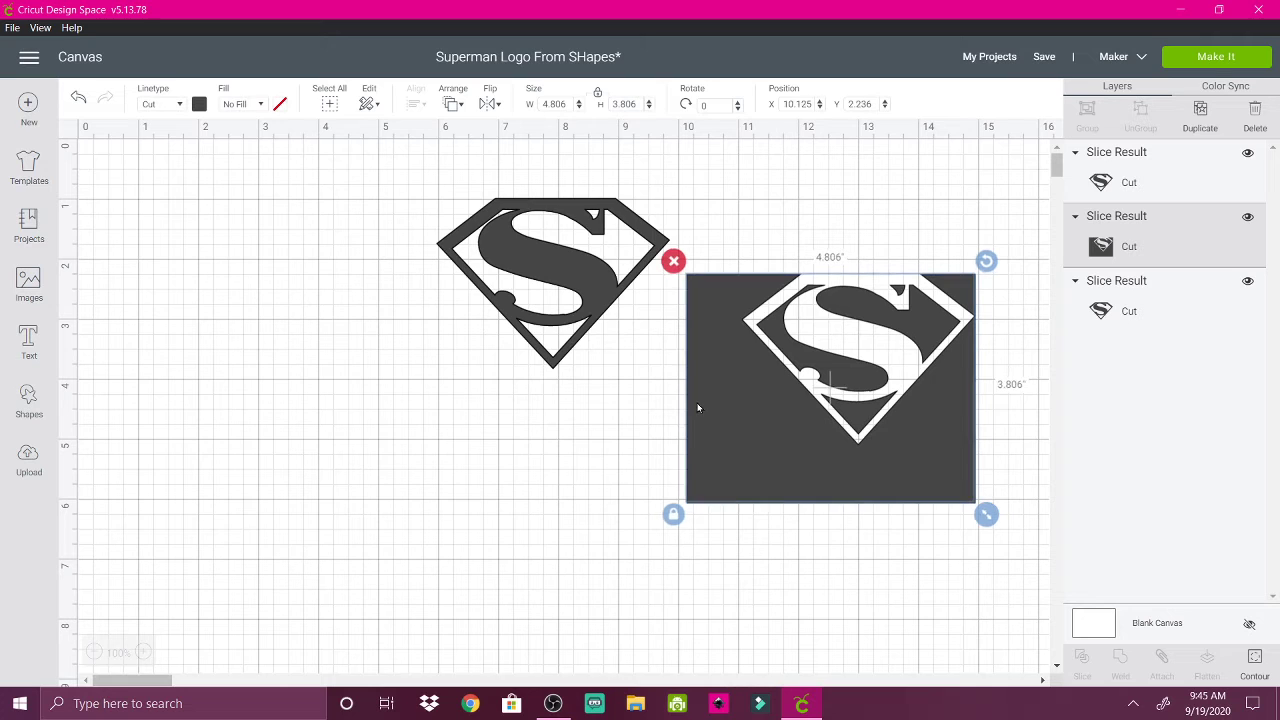
pyautogui.click(77, 100)
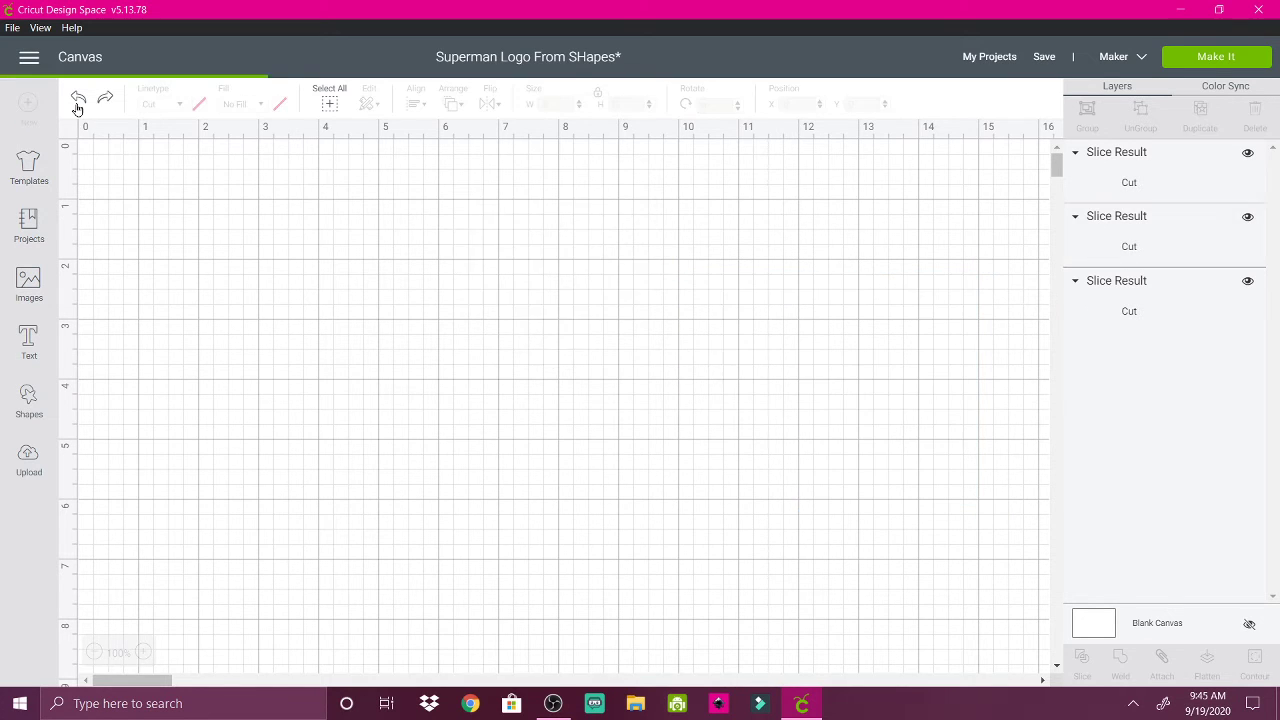
pyautogui.click(77, 100)
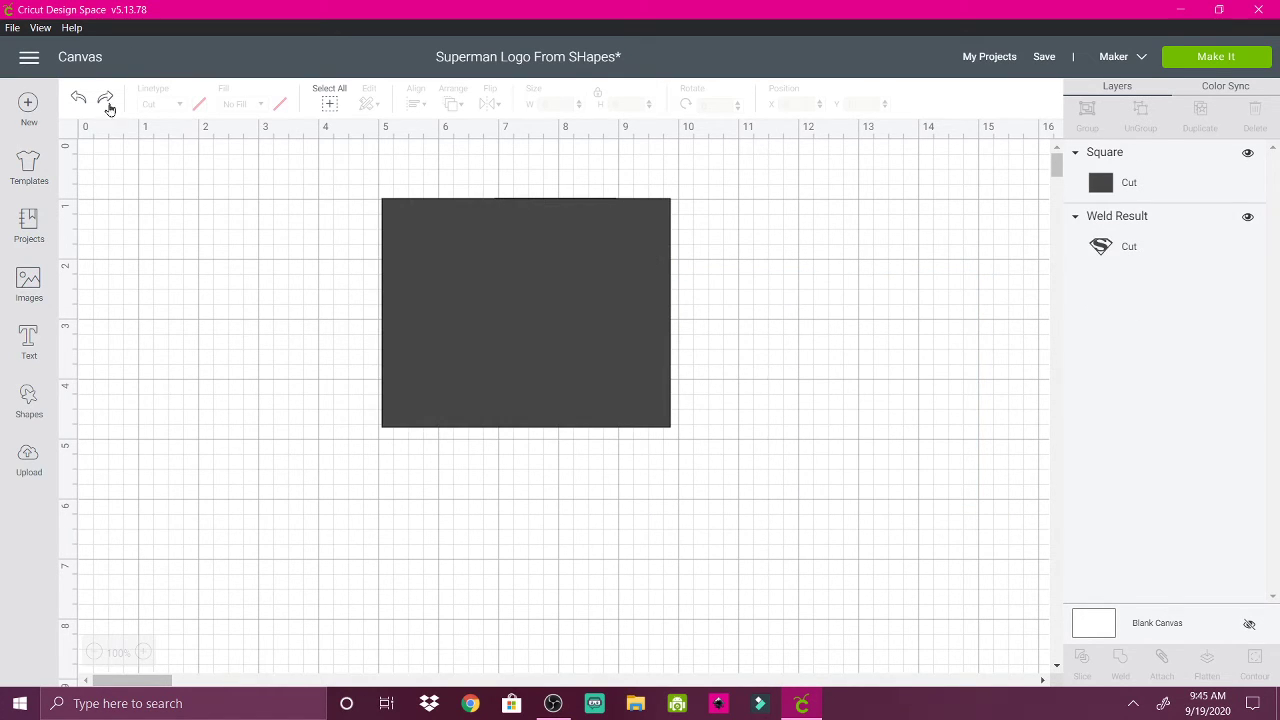
# - Move the rectangle off to the logo's left, then insert a hexagon and place it over the logo
pyautogui.click(536, 307)
pyautogui.moveTo(536, 307); pyautogui.dragTo(285, 369)
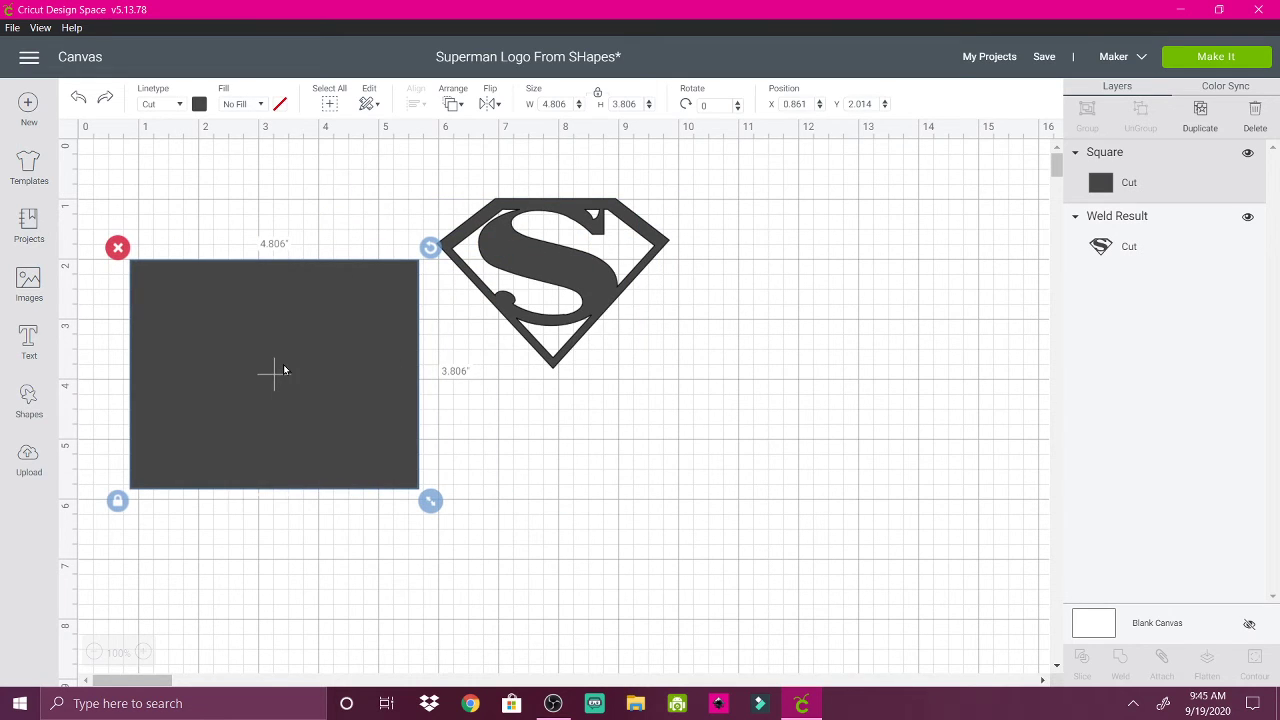
pyautogui.click(30, 394)
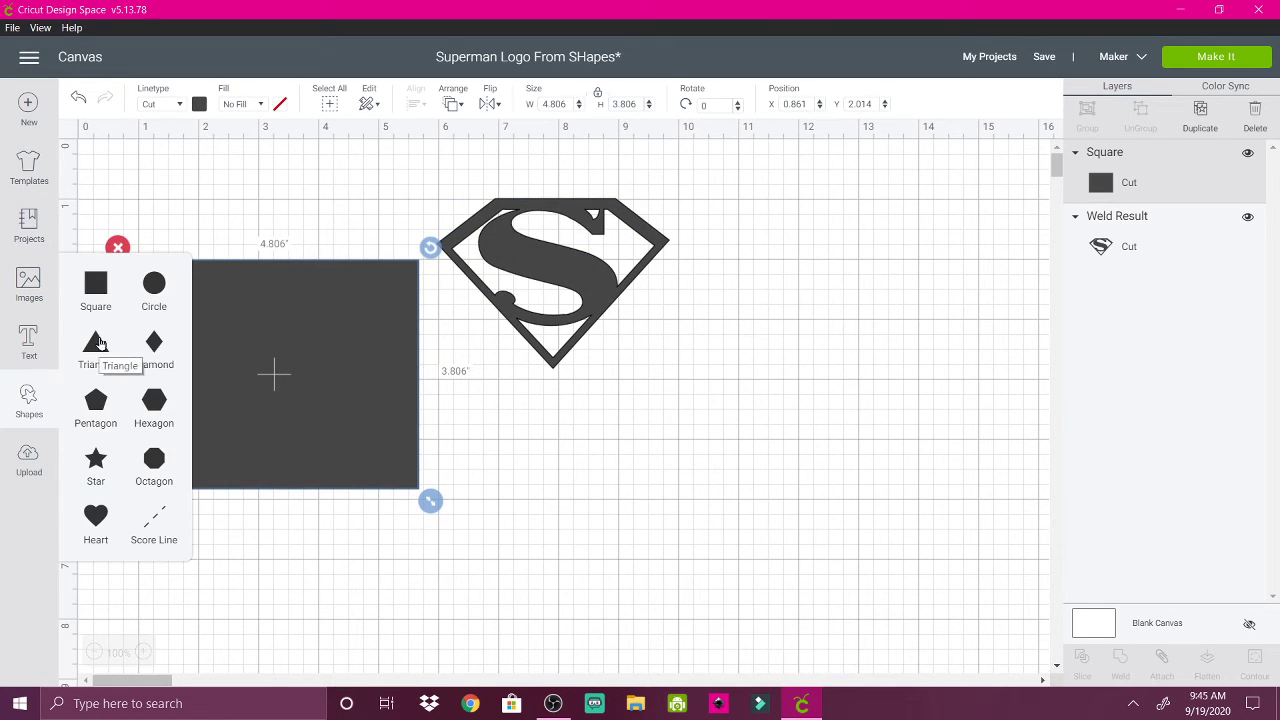
pyautogui.click(154, 400)
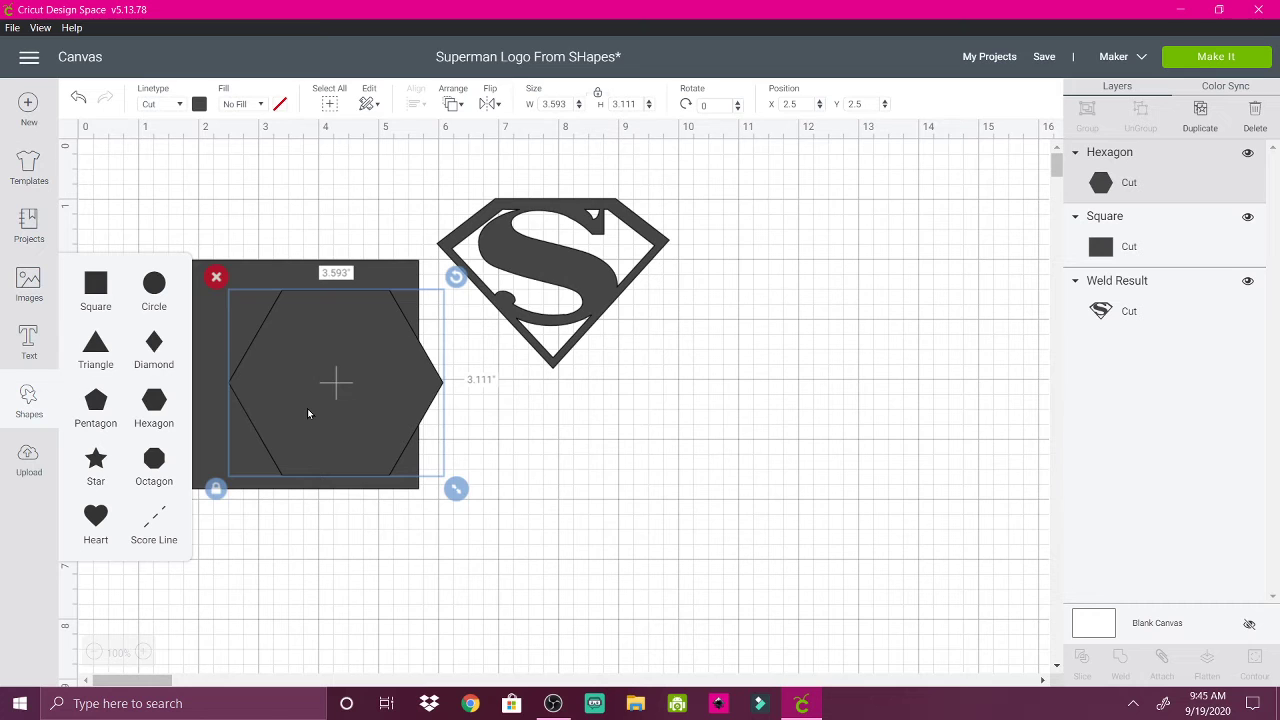
pyautogui.moveTo(307, 408); pyautogui.dragTo(534, 318)
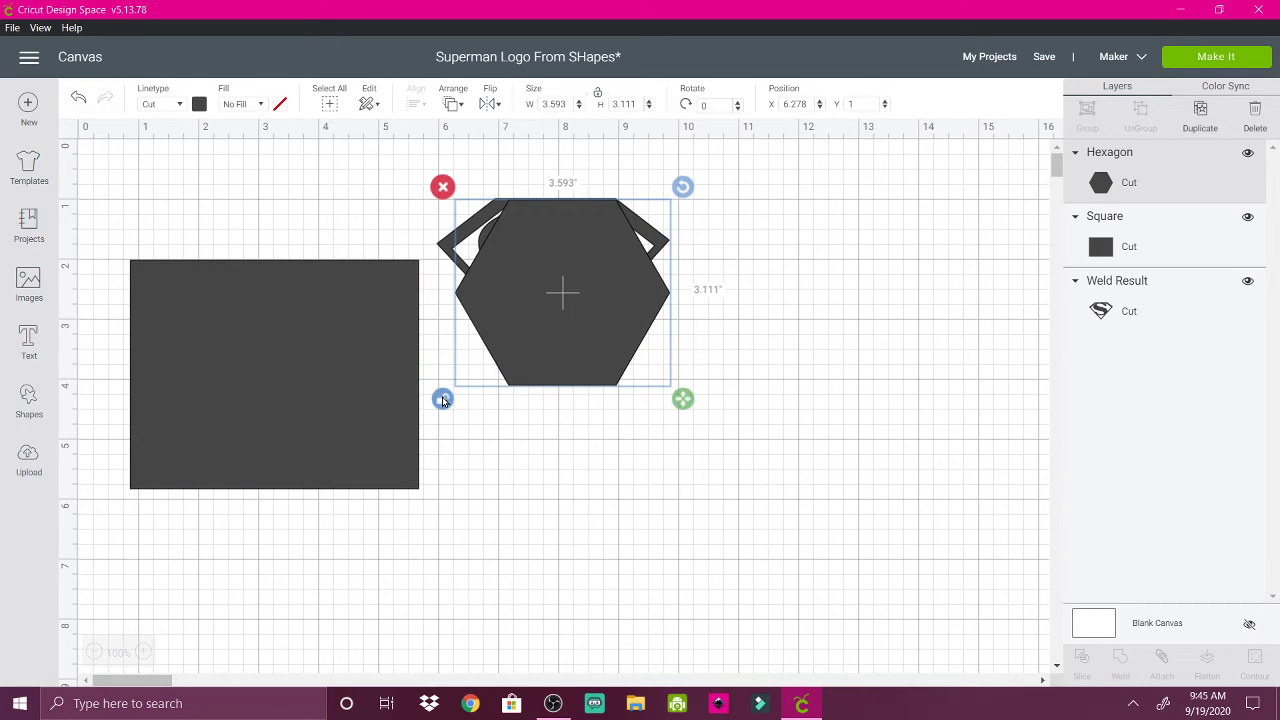
# - Squash the hexagon freely to about 3.55 × 1.60 in and fit it over the upper part of the logo's shield
pyautogui.moveTo(682, 400); pyautogui.dragTo(659, 310)
pyautogui.moveTo(612, 257); pyautogui.dragTo(600, 261)
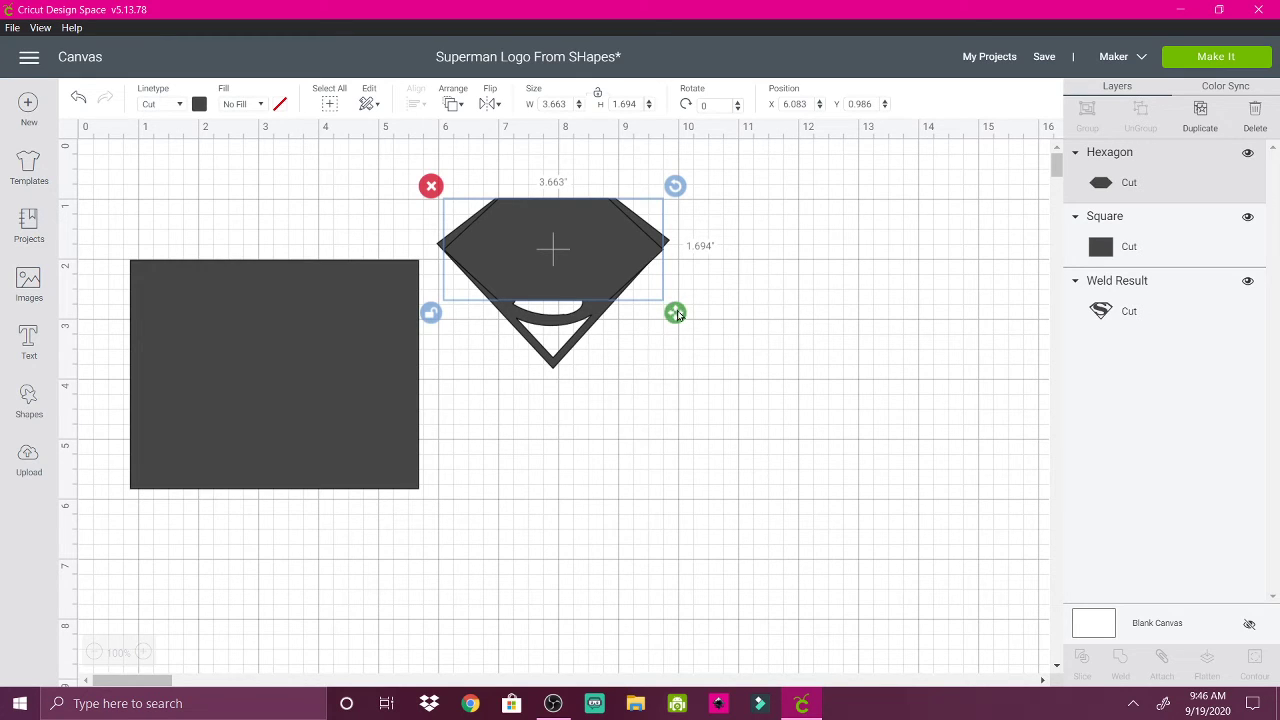
pyautogui.moveTo(677, 314); pyautogui.dragTo(671, 310)
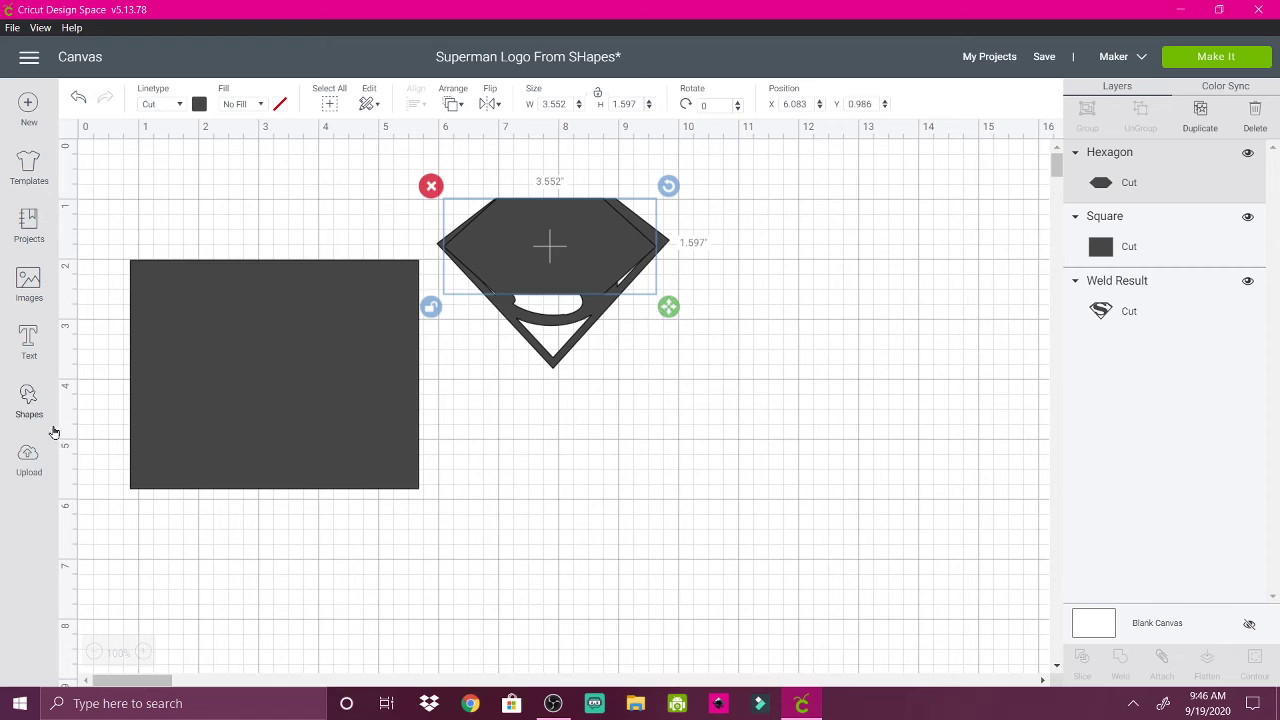
# - Insert a pentagon, flip it vertically, and move it over the lower part of the logo
pyautogui.click(27, 398)
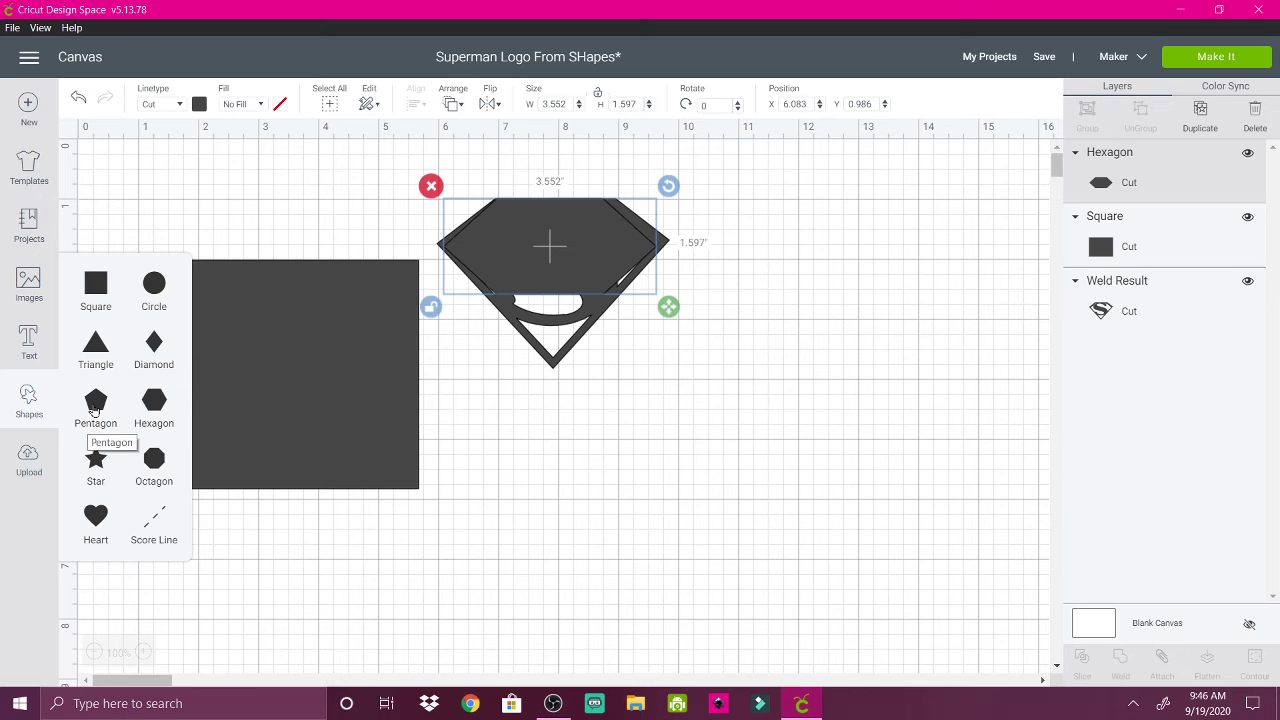
pyautogui.click(94, 404)
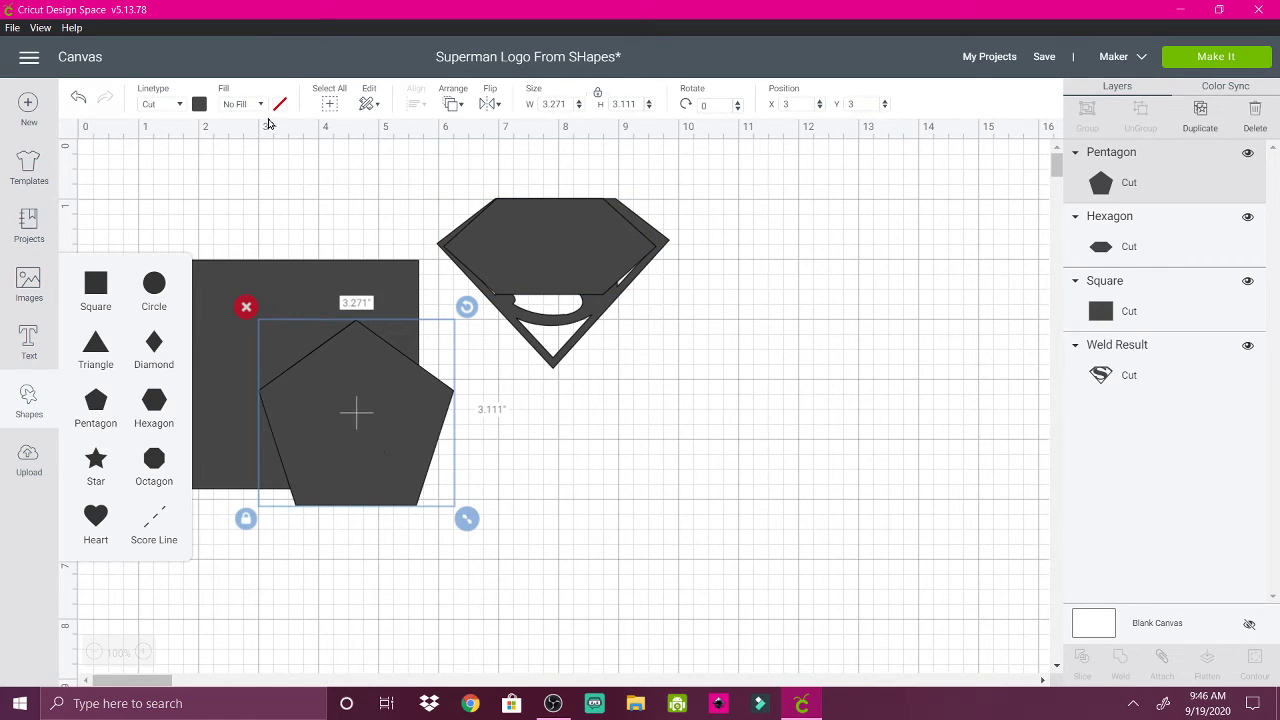
pyautogui.click(489, 106)
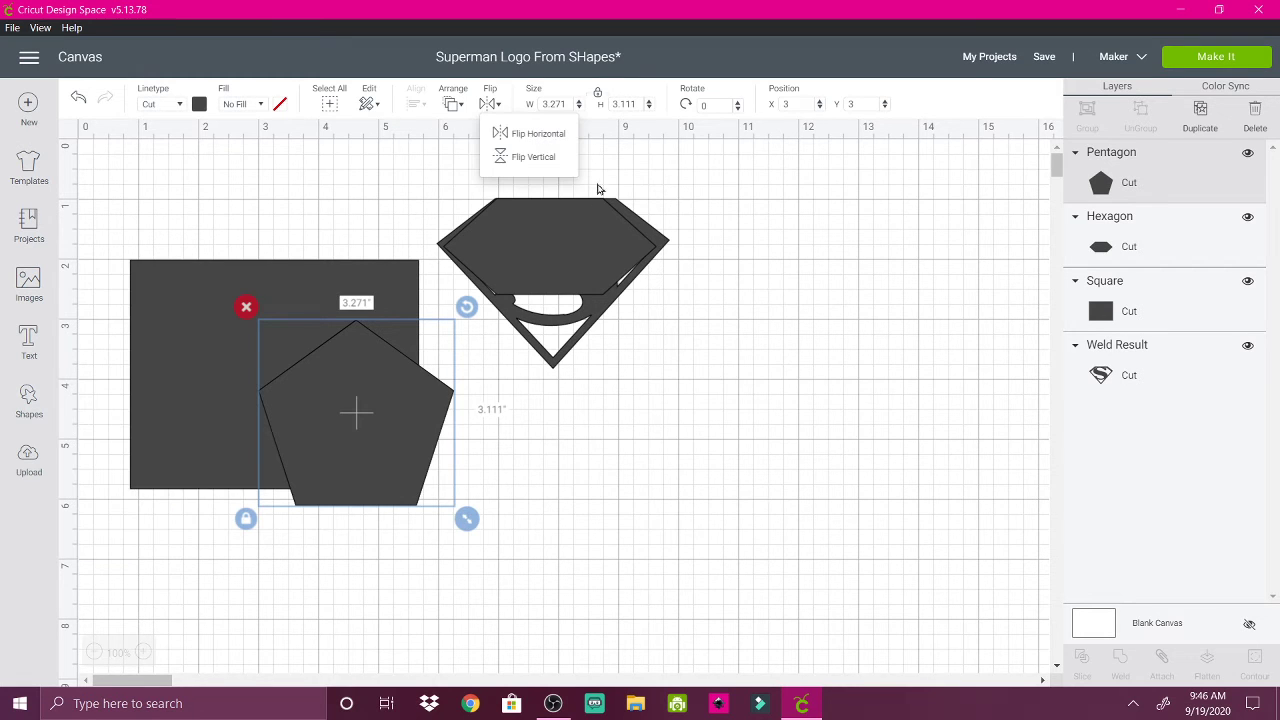
pyautogui.click(534, 158)
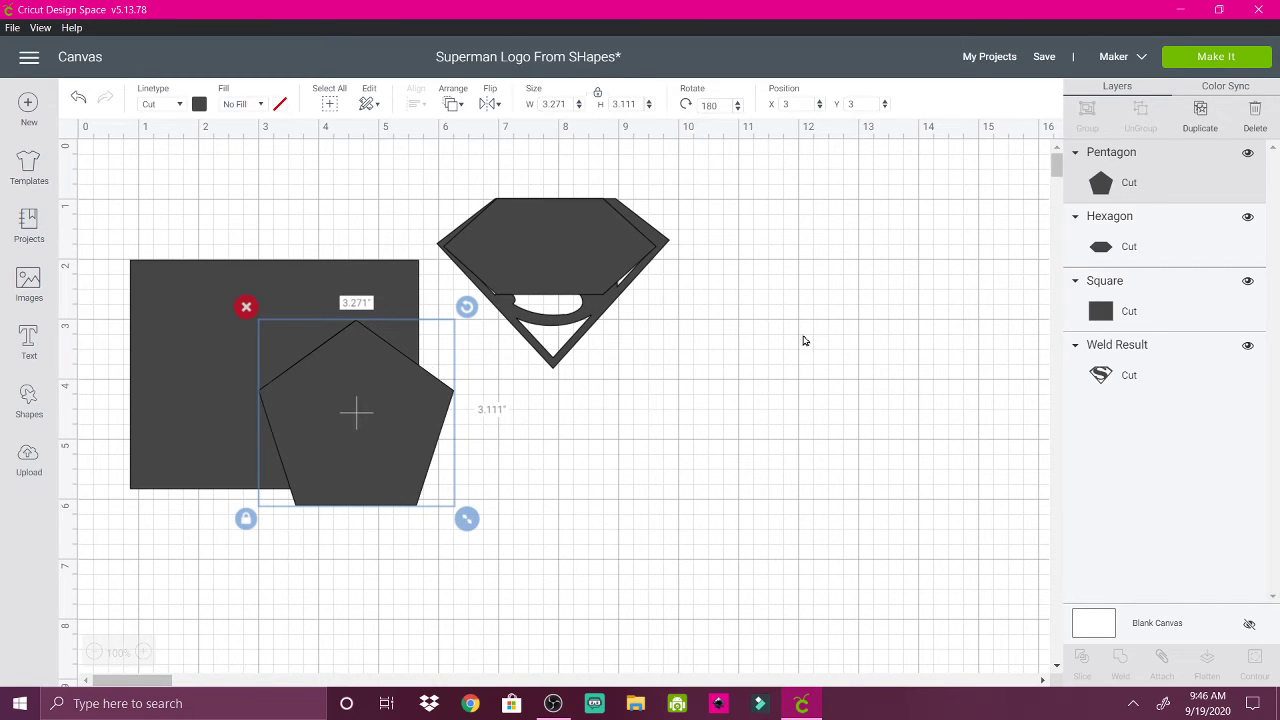
pyautogui.moveTo(329, 417); pyautogui.dragTo(584, 360)
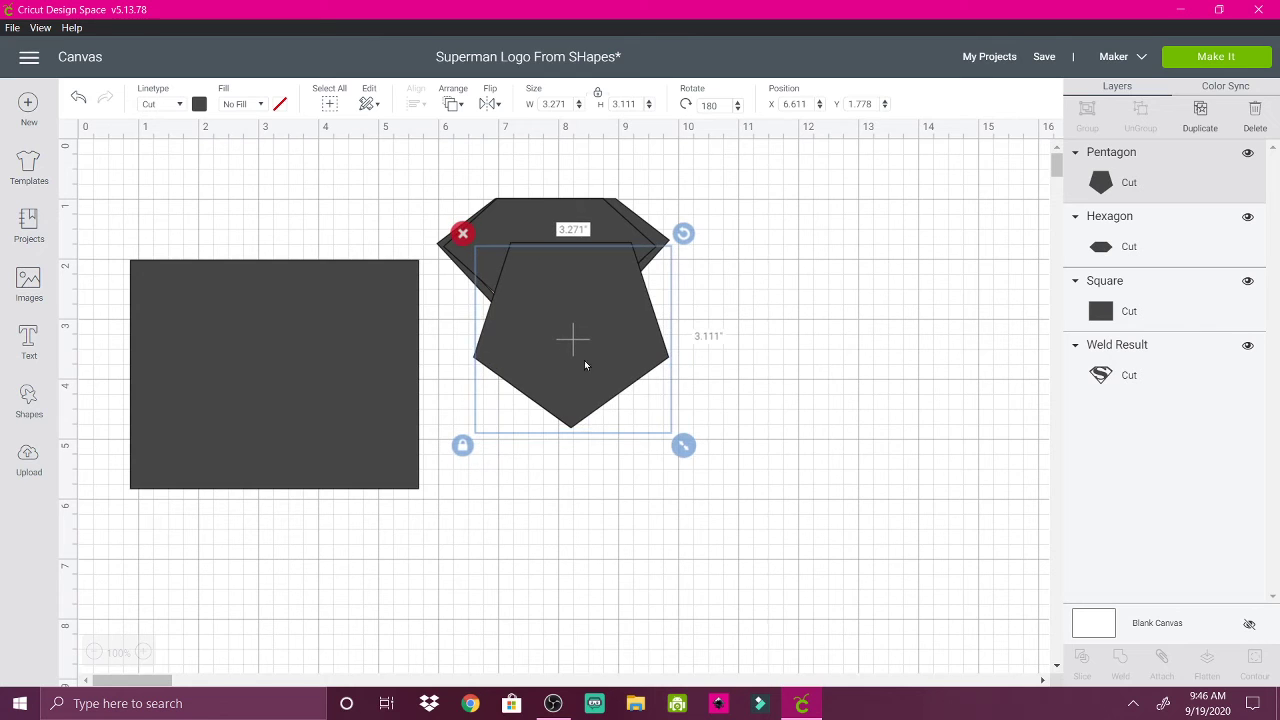
# - Resize the pentagon freely to about 1.85 × 2.44 in and fit it into the lower tip of the logo's shield
pyautogui.moveTo(686, 447); pyautogui.dragTo(642, 405)
pyautogui.moveTo(534, 326); pyautogui.dragTo(549, 284)
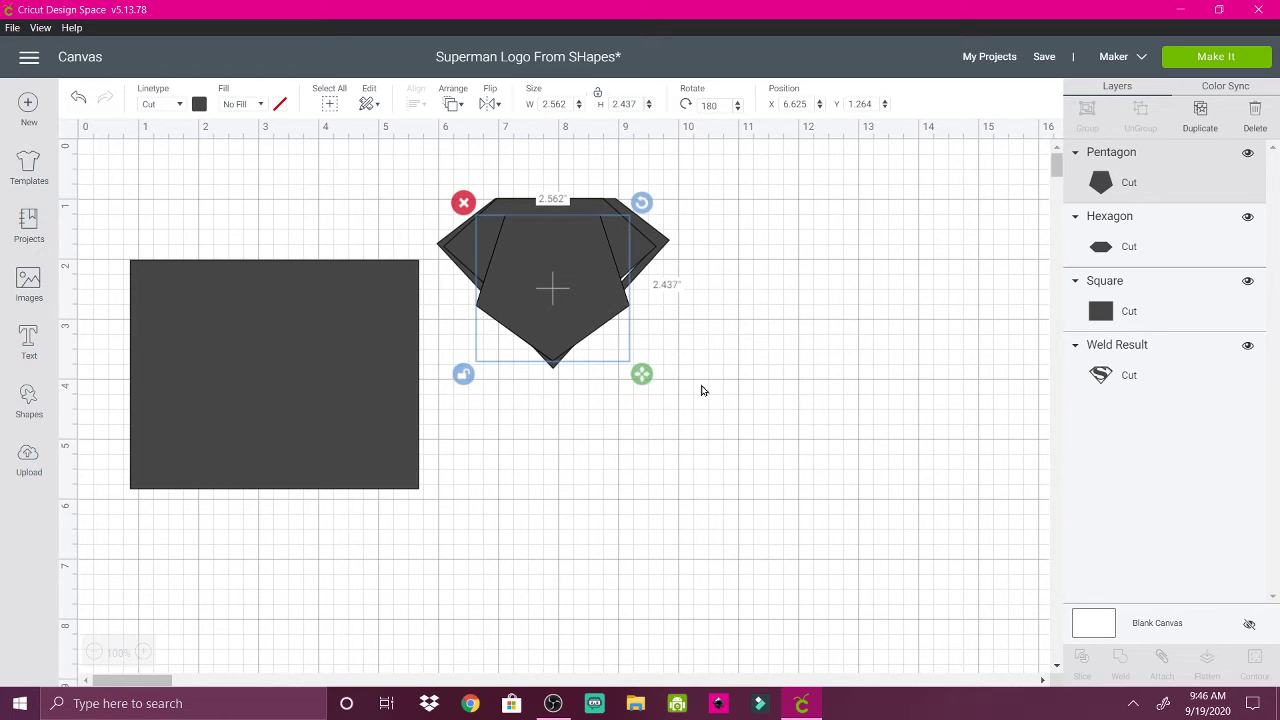
pyautogui.moveTo(641, 374); pyautogui.dragTo(609, 362)
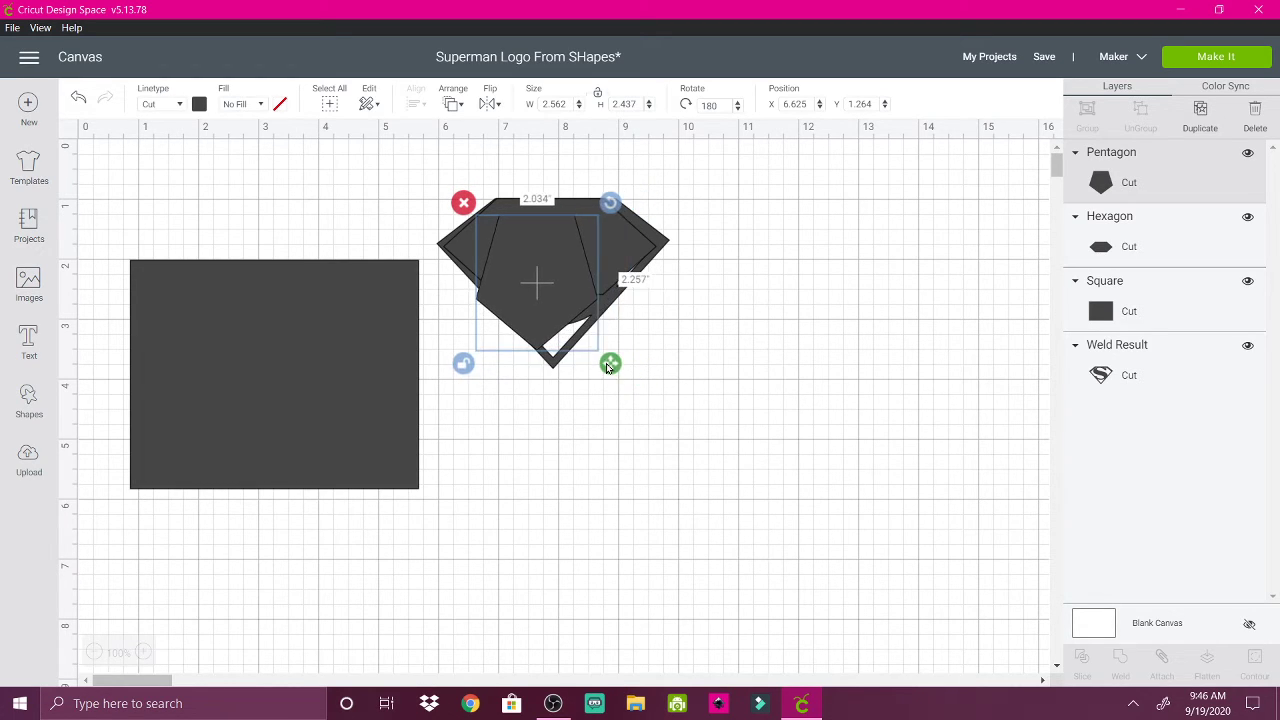
pyautogui.moveTo(533, 295); pyautogui.dragTo(545, 288)
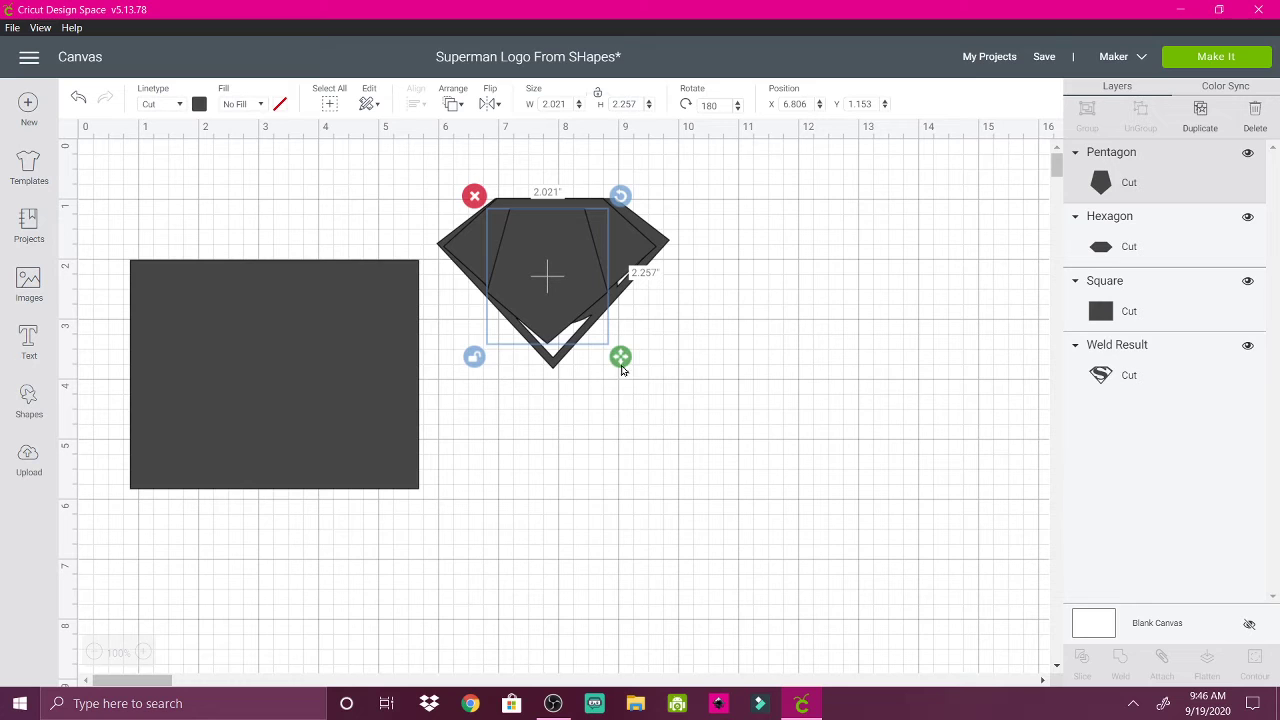
pyautogui.moveTo(622, 356)
pyautogui.mouseDown()
pyautogui.moveTo(626, 377)
pyautogui.moveTo(615, 370)
pyautogui.mouseUp()
pyautogui.moveTo(544, 292); pyautogui.dragTo(554, 294)
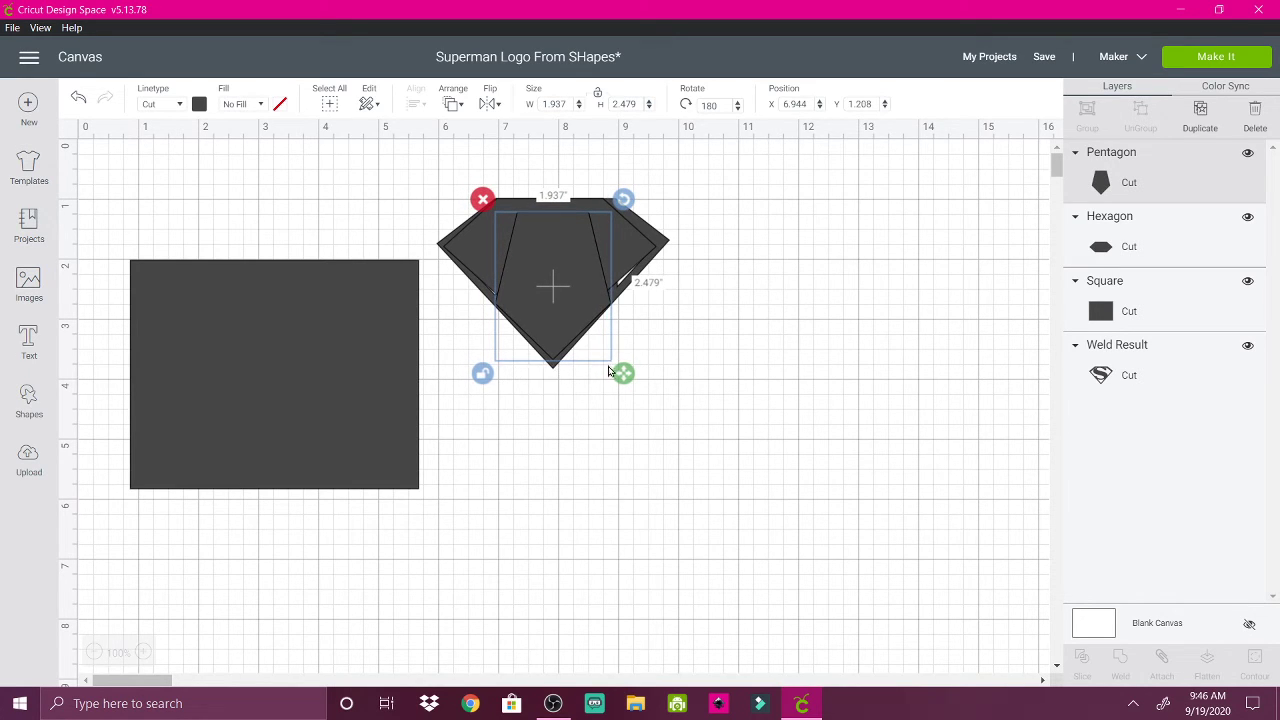
pyautogui.moveTo(627, 375); pyautogui.dragTo(619, 371)
pyautogui.moveTo(545, 288); pyautogui.dragTo(548, 290)
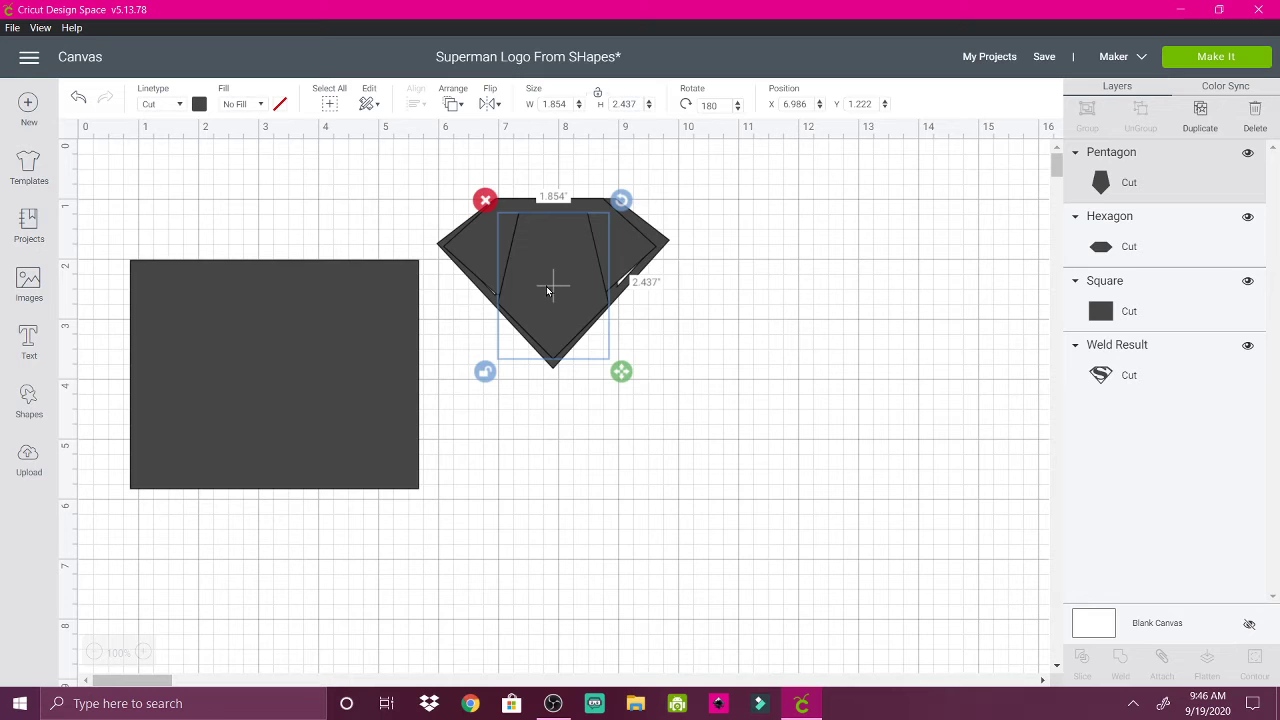
pyautogui.click(549, 415)
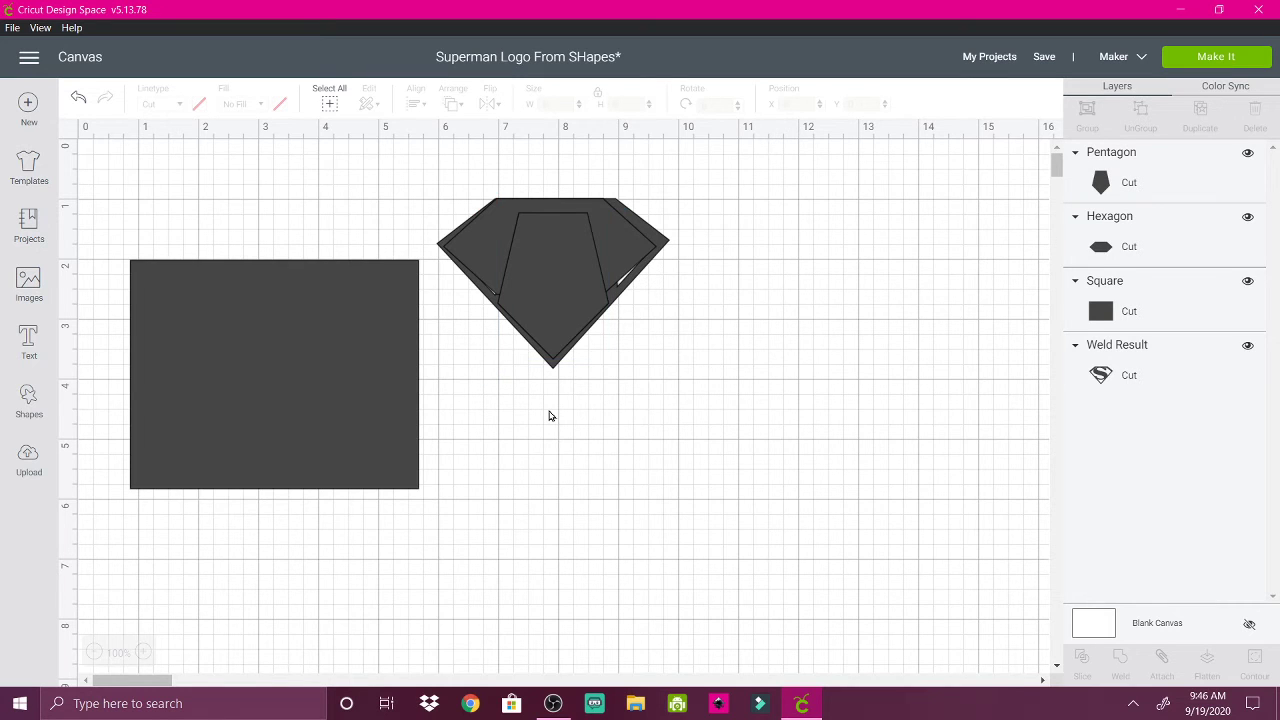
# - Duplicate the large rectangle, shrink the copy freely to about 1.54 × 1.03 in, and place it over the logo
pyautogui.click(275, 391)
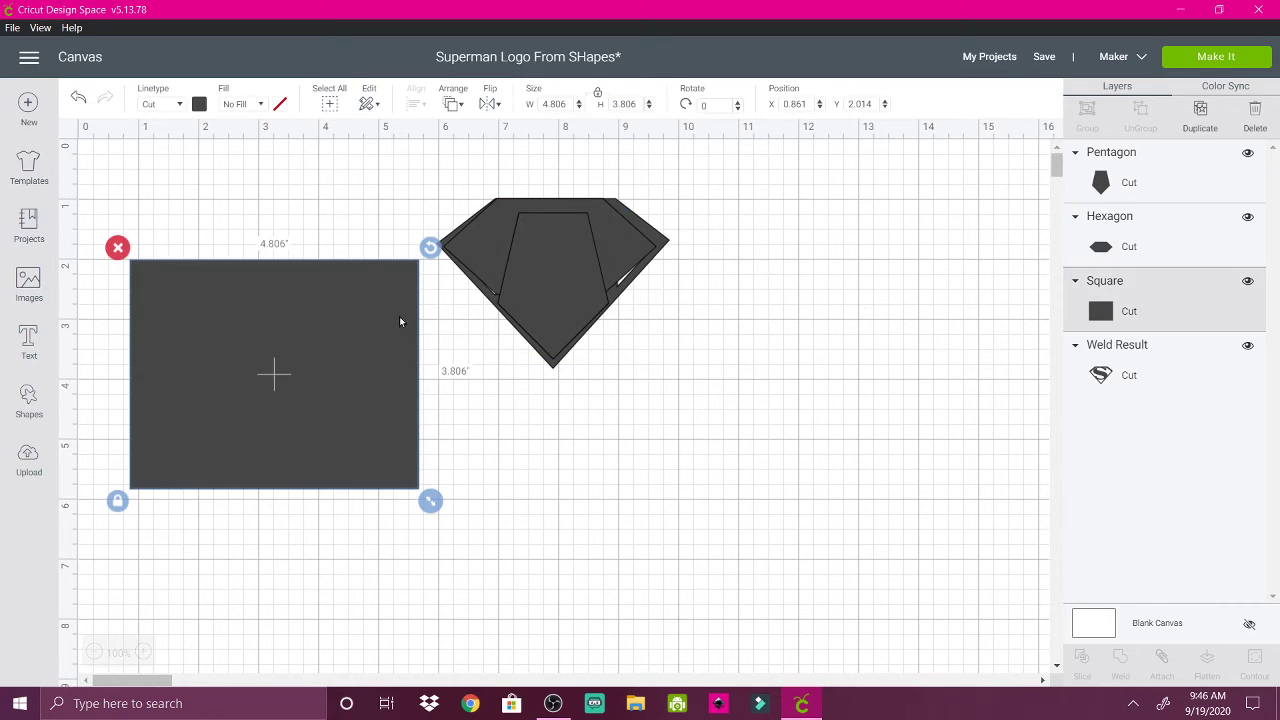
pyautogui.click(1202, 116)
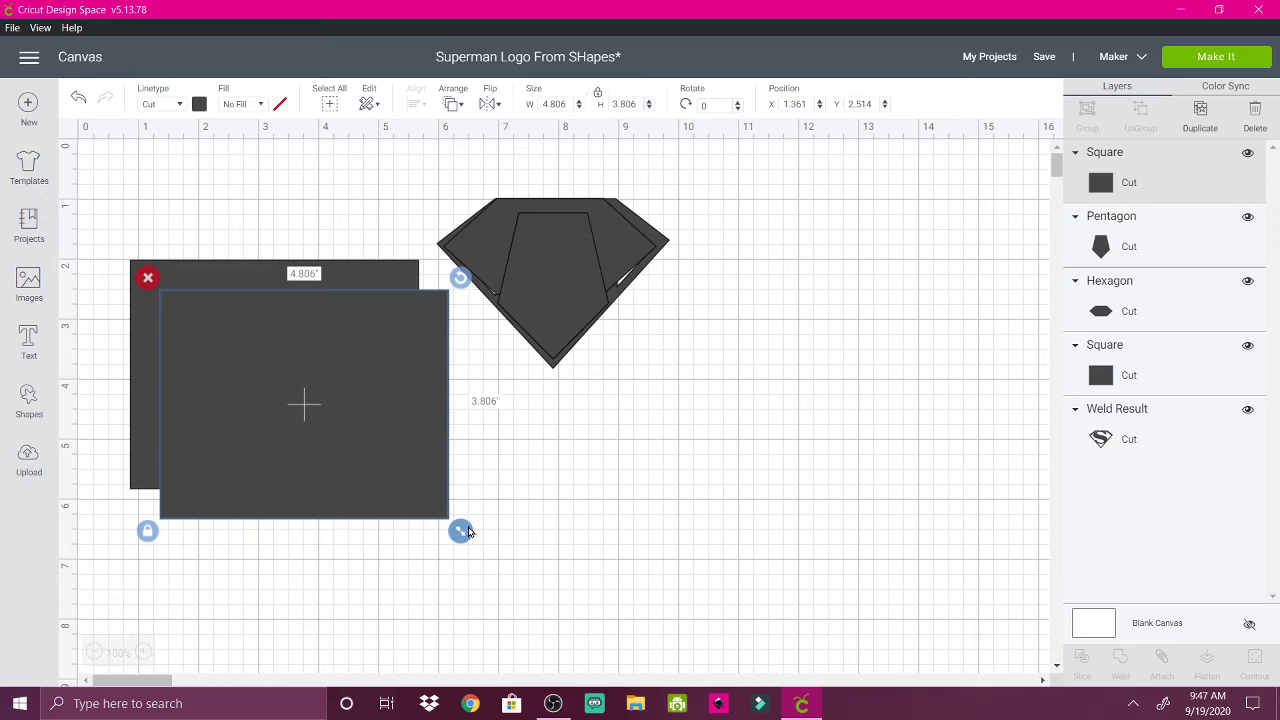
pyautogui.moveTo(461, 530); pyautogui.dragTo(395, 478)
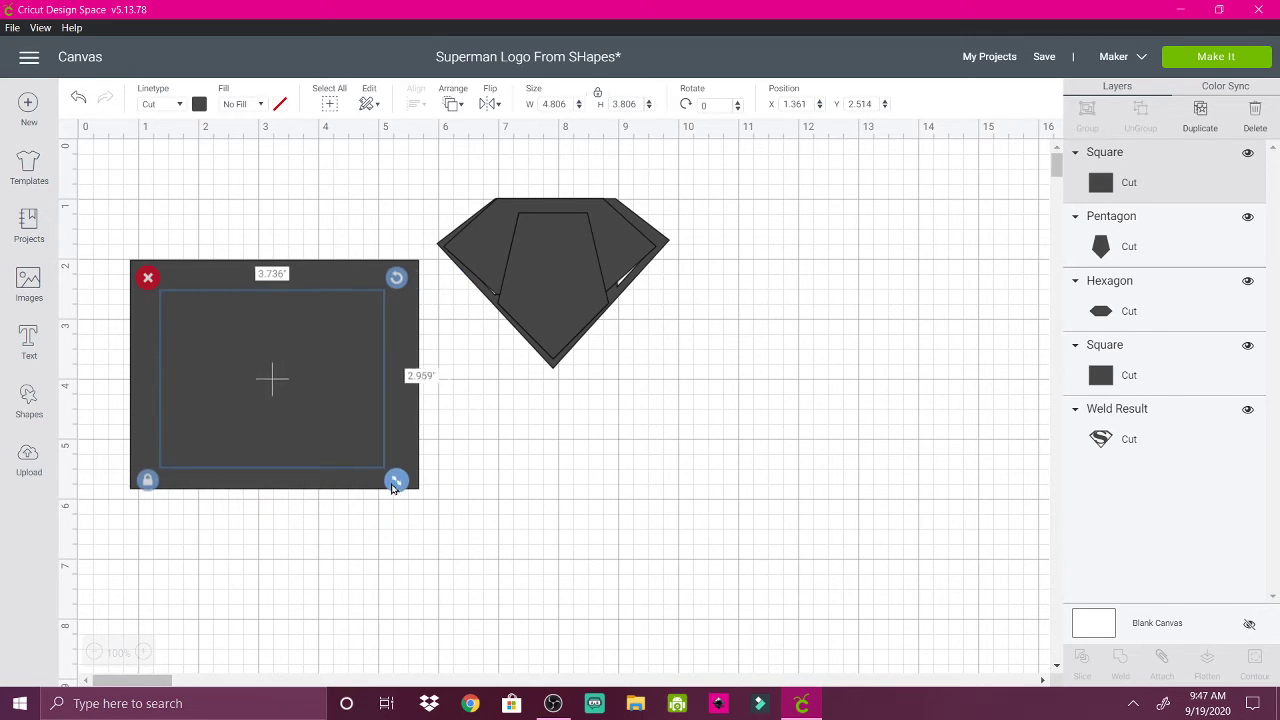
pyautogui.click(147, 477)
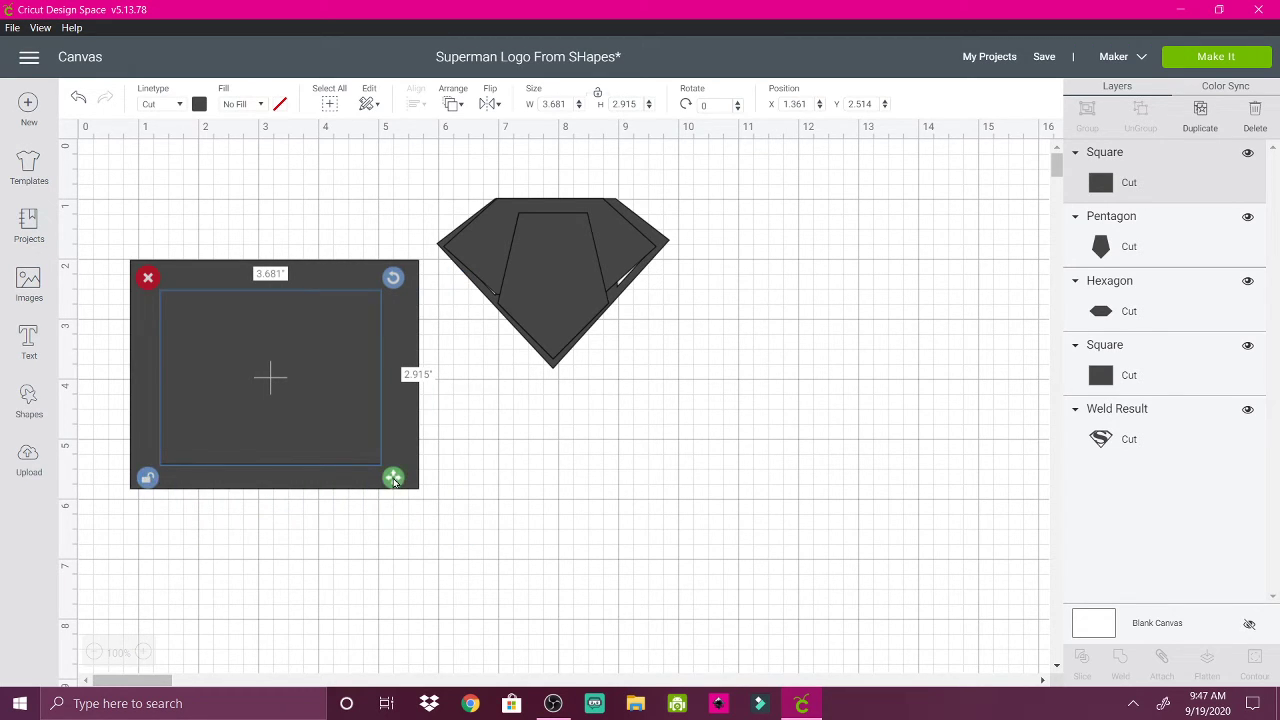
pyautogui.moveTo(395, 481); pyautogui.dragTo(266, 366)
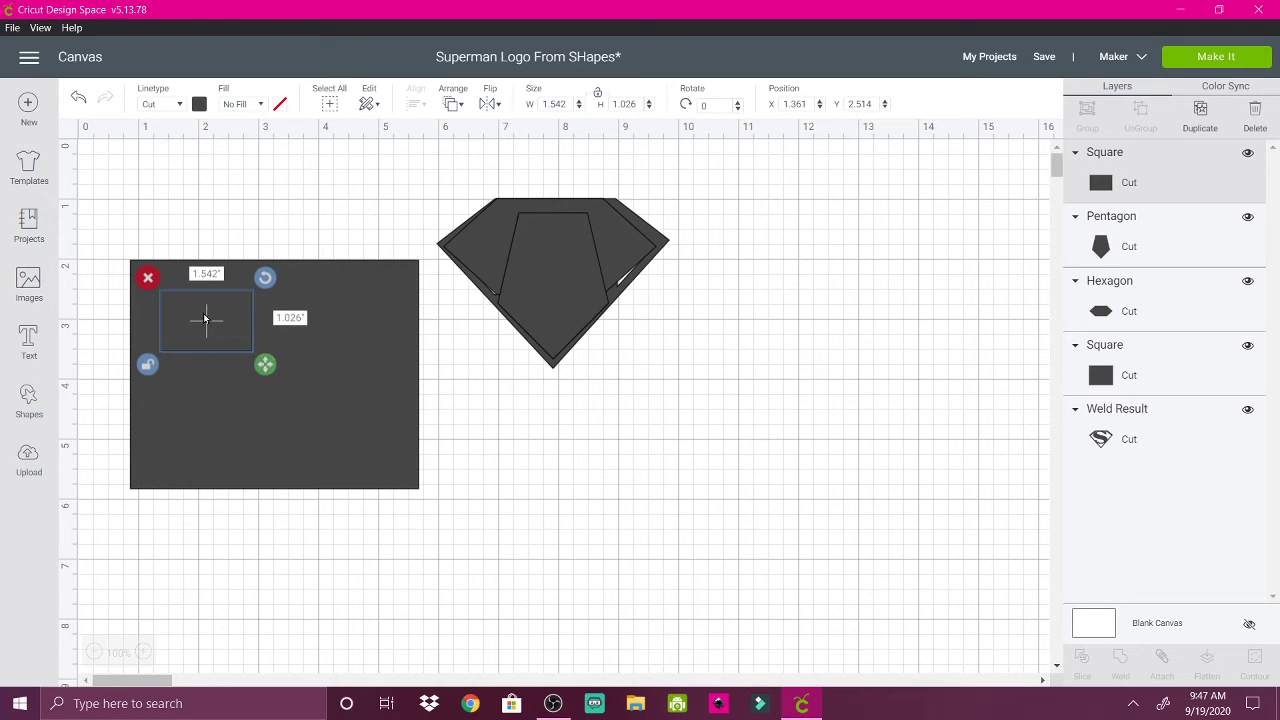
pyautogui.moveTo(205, 319); pyautogui.dragTo(521, 288)
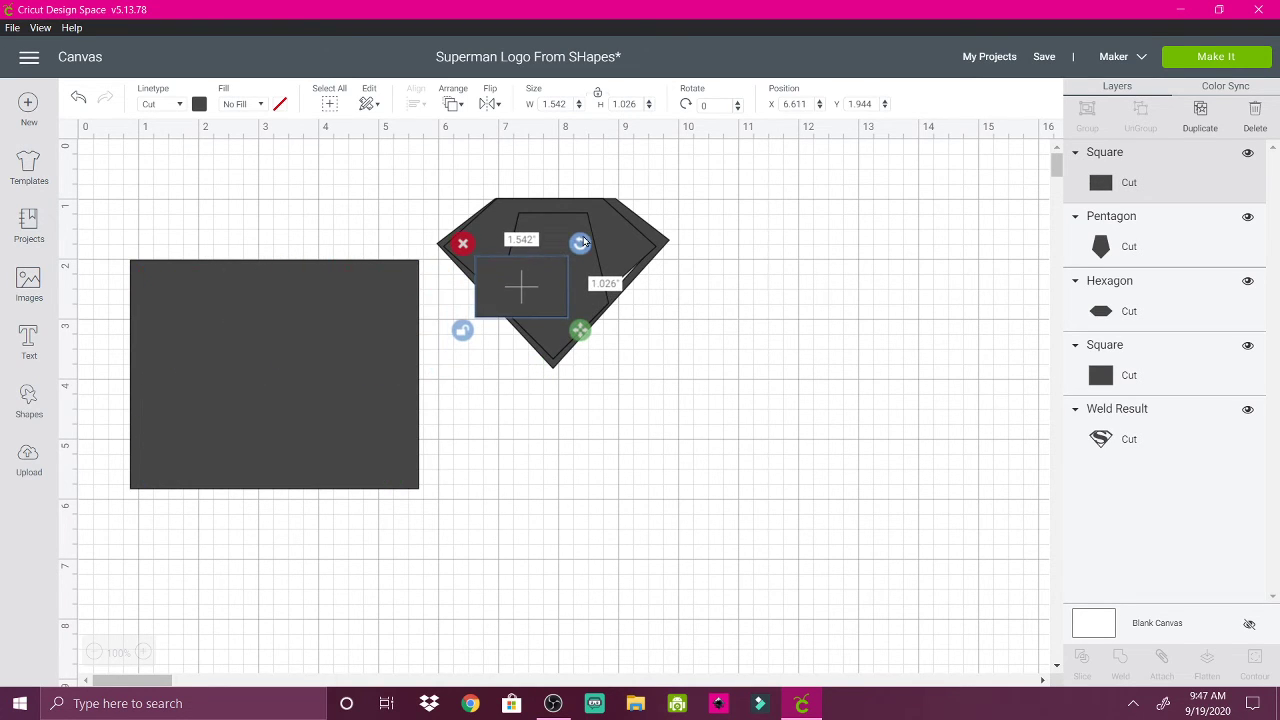
# - Rotate the small rectangle to about 47.7° and set it against the shield's lower-left edge
pyautogui.moveTo(584, 243); pyautogui.dragTo(504, 261)
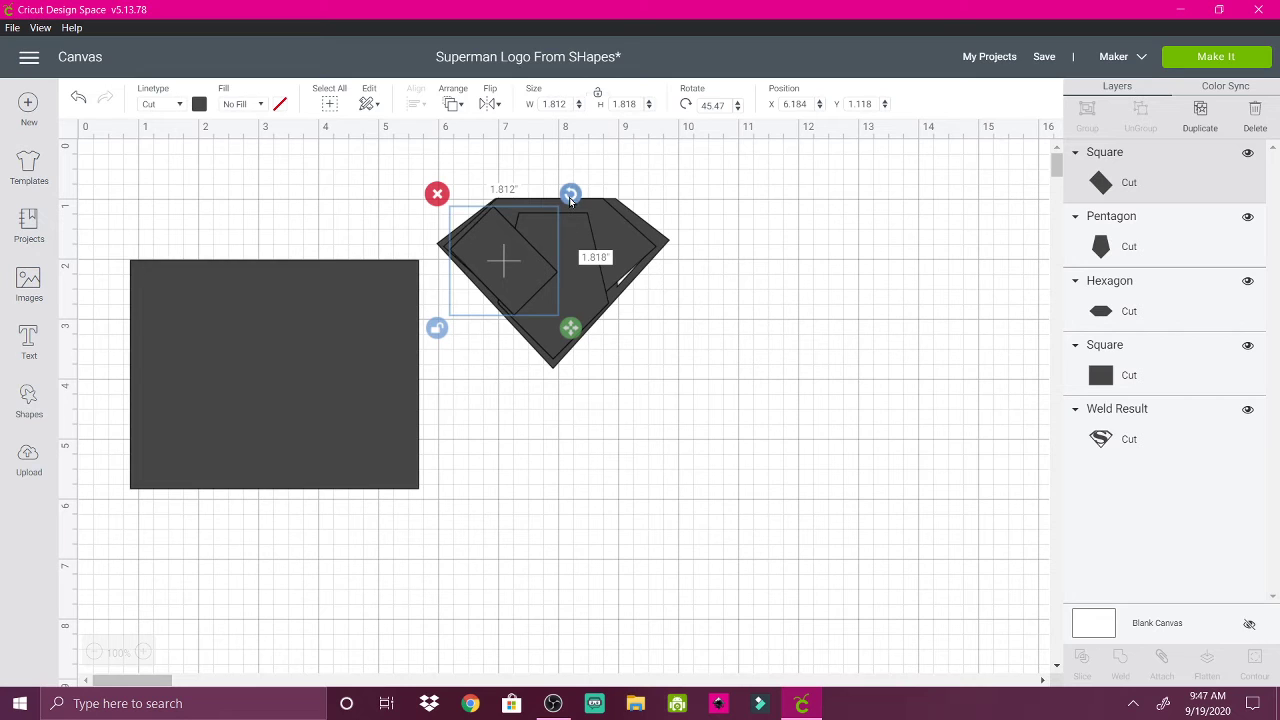
pyautogui.moveTo(571, 200); pyautogui.dragTo(569, 198)
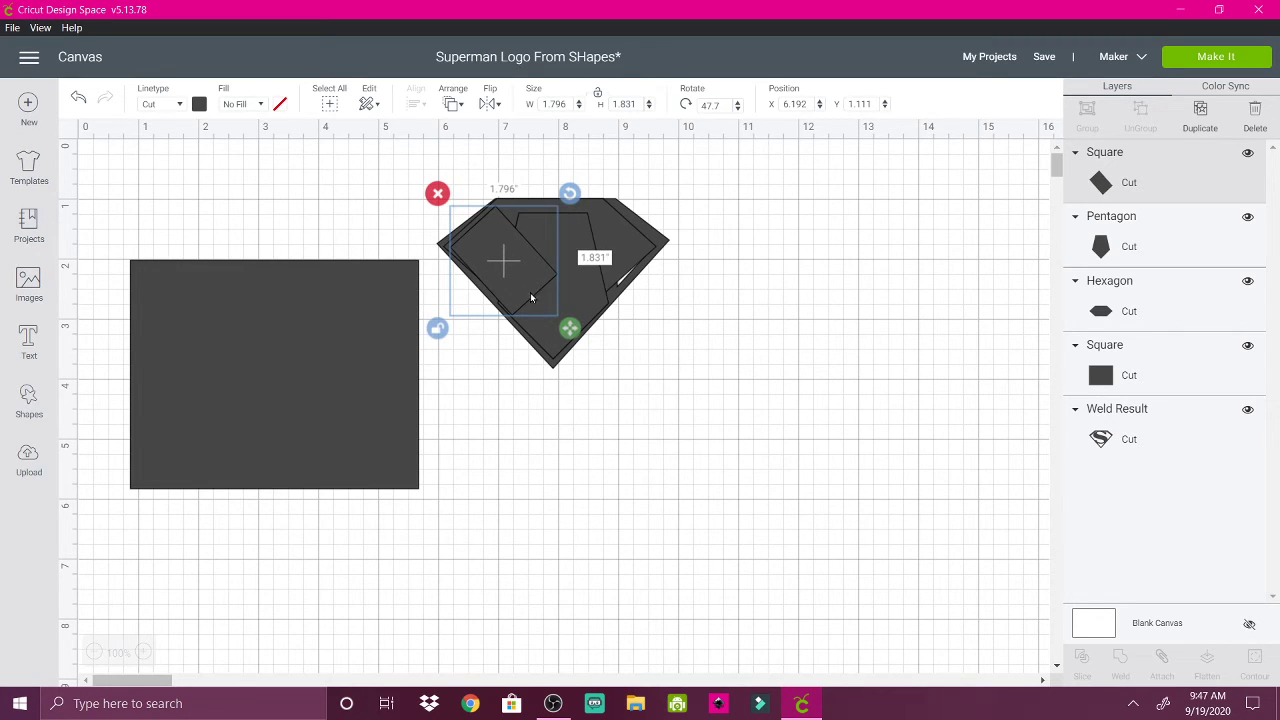
pyautogui.moveTo(525, 290); pyautogui.dragTo(517, 289)
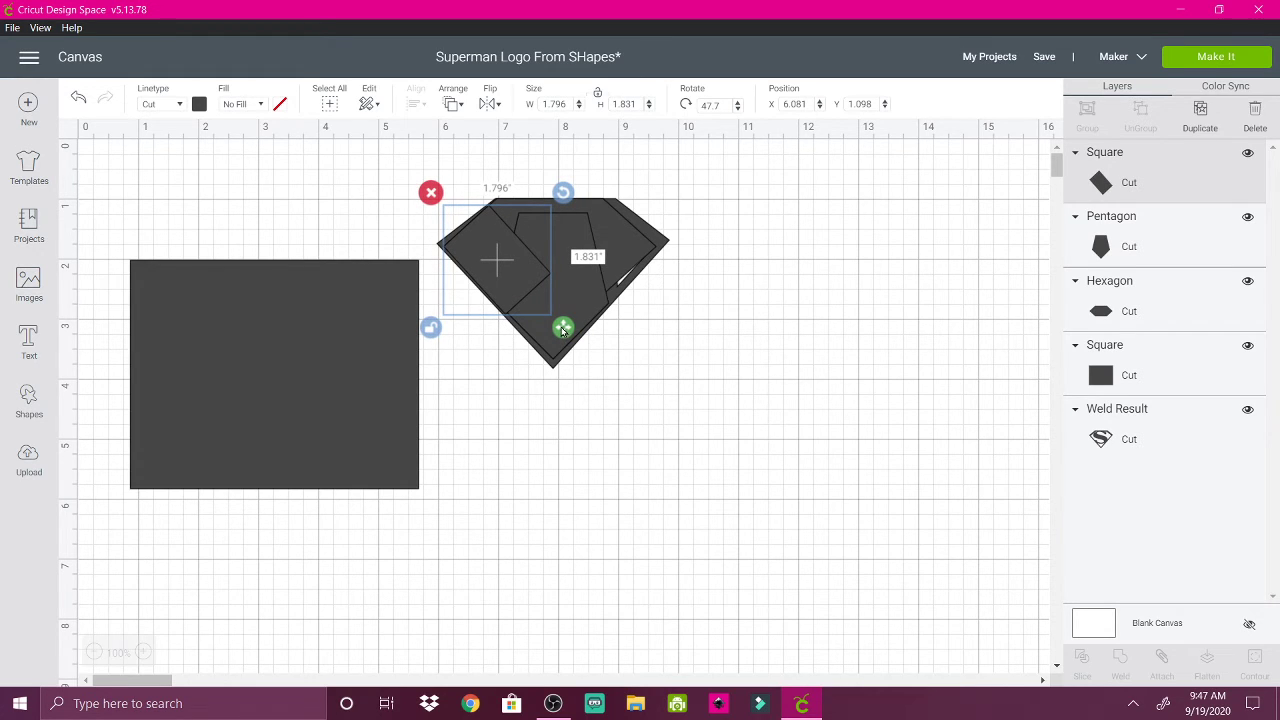
# - Enlarge the tilted rectangle to about 2.18 × 2.37 in overall and fit it inside the shield's lower-left edge to cover the gap
pyautogui.moveTo(563, 330); pyautogui.dragTo(613, 392)
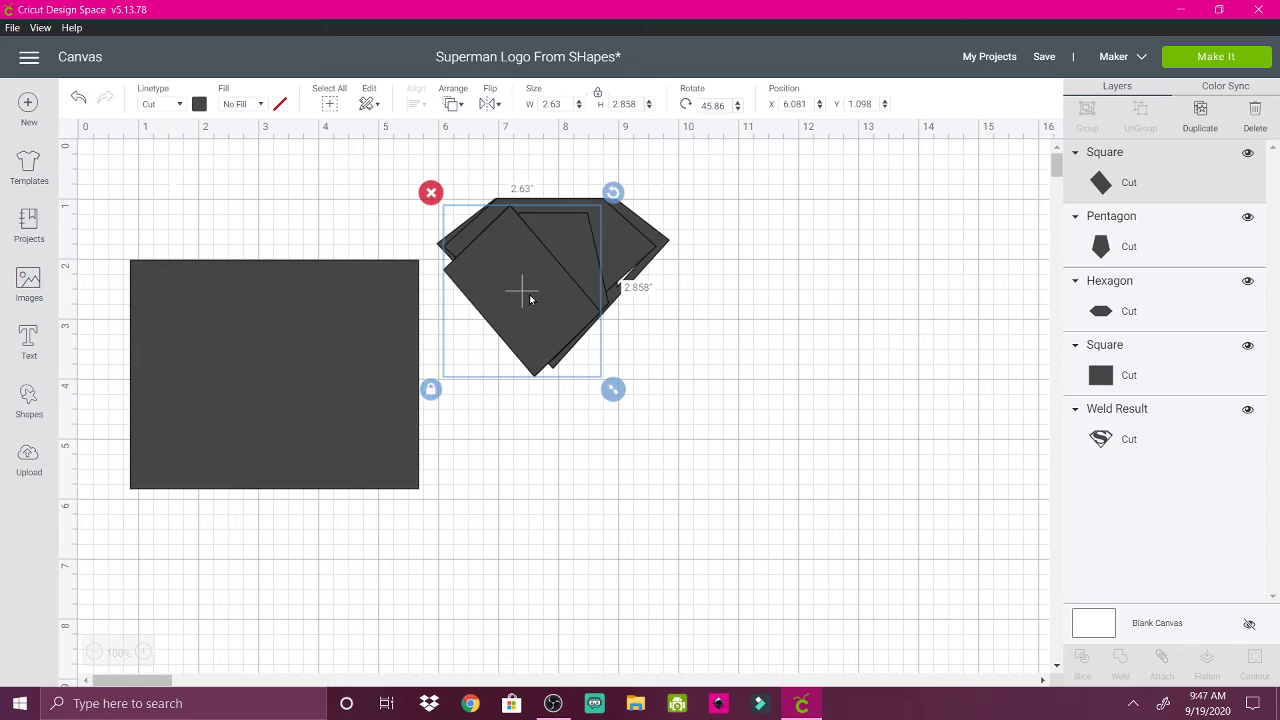
pyautogui.moveTo(530, 297)
pyautogui.mouseDown()
pyautogui.moveTo(537, 278)
pyautogui.moveTo(547, 286)
pyautogui.mouseUp()
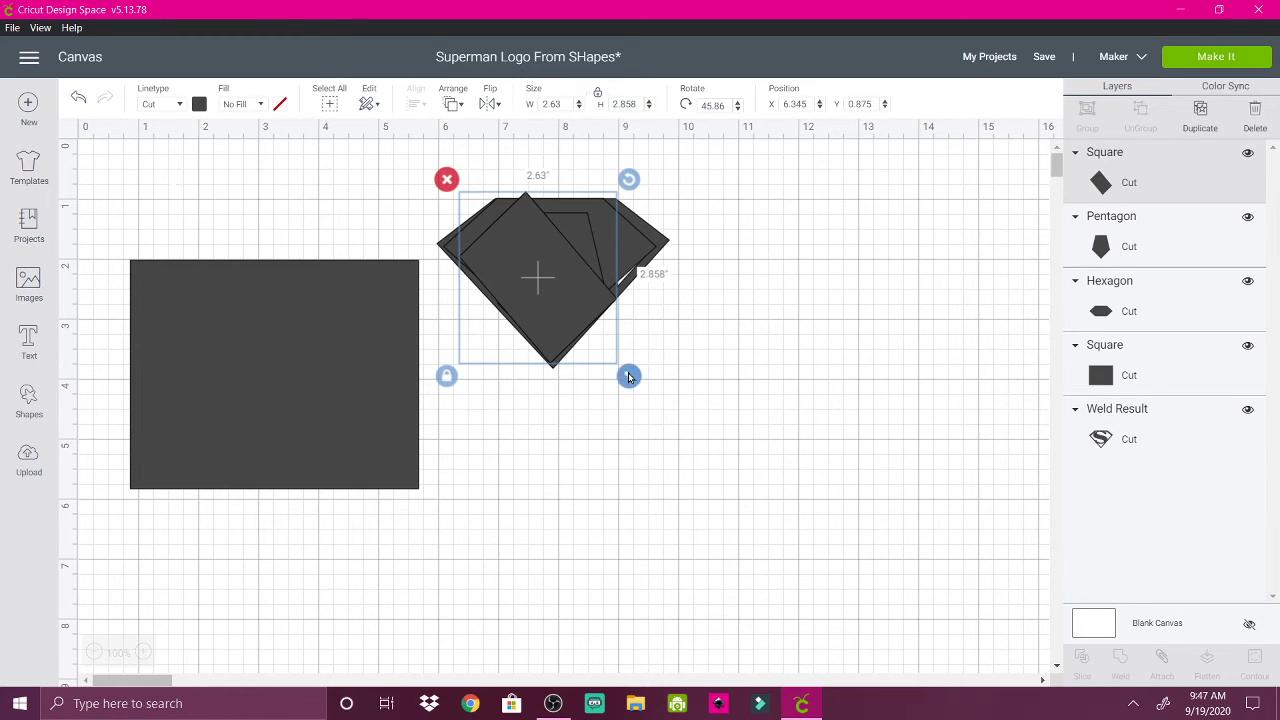
pyautogui.moveTo(628, 376); pyautogui.dragTo(602, 346)
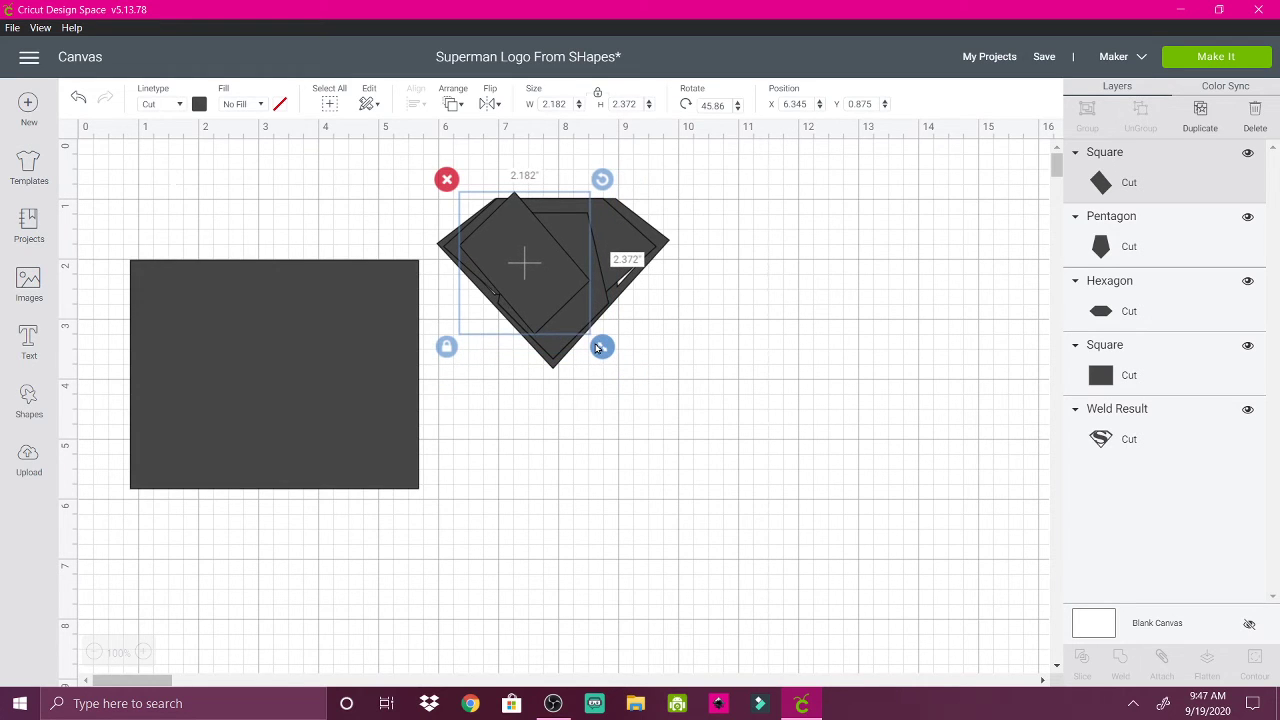
pyautogui.moveTo(547, 277); pyautogui.dragTo(545, 287)
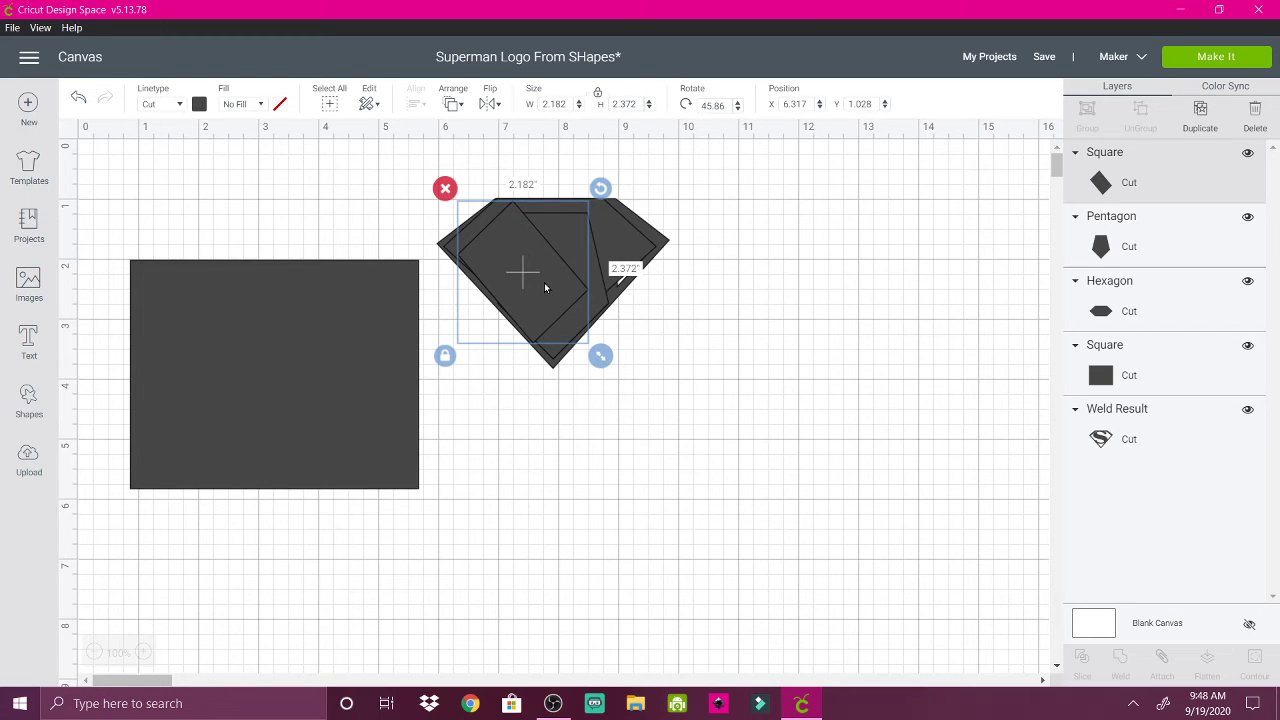
pyautogui.moveTo(545, 287); pyautogui.dragTo(546, 287)
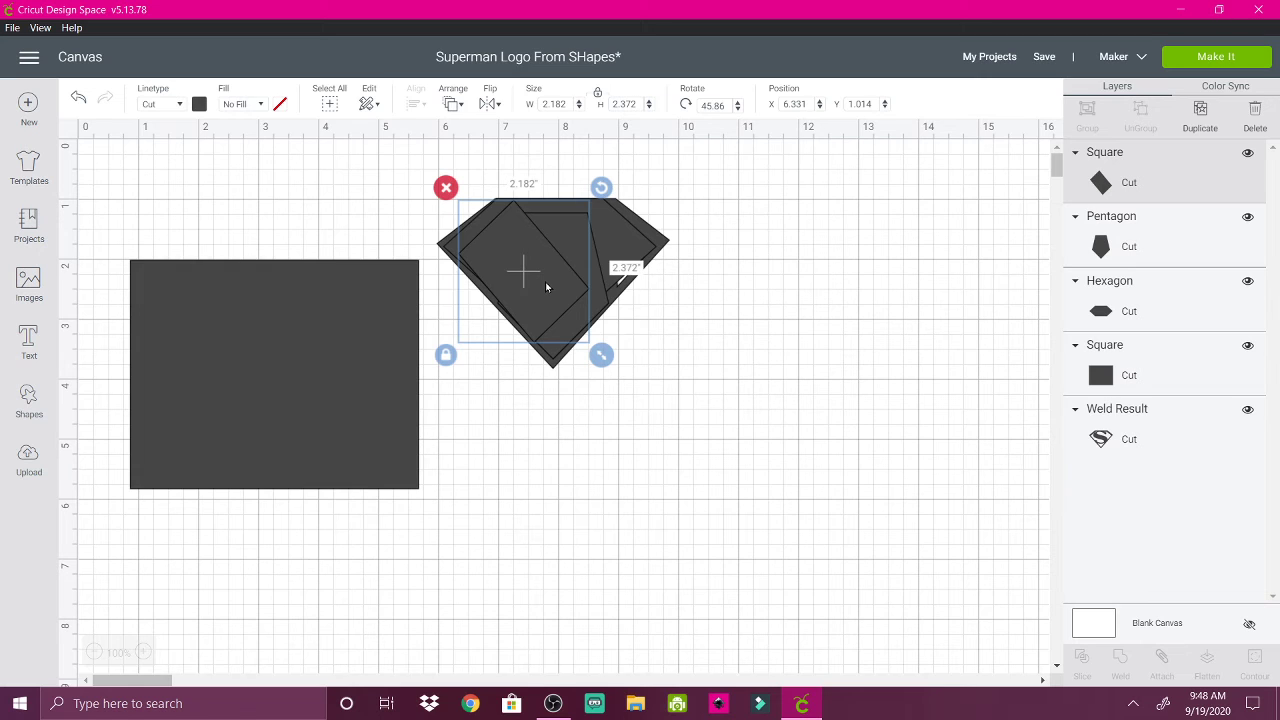
pyautogui.click(760, 393)
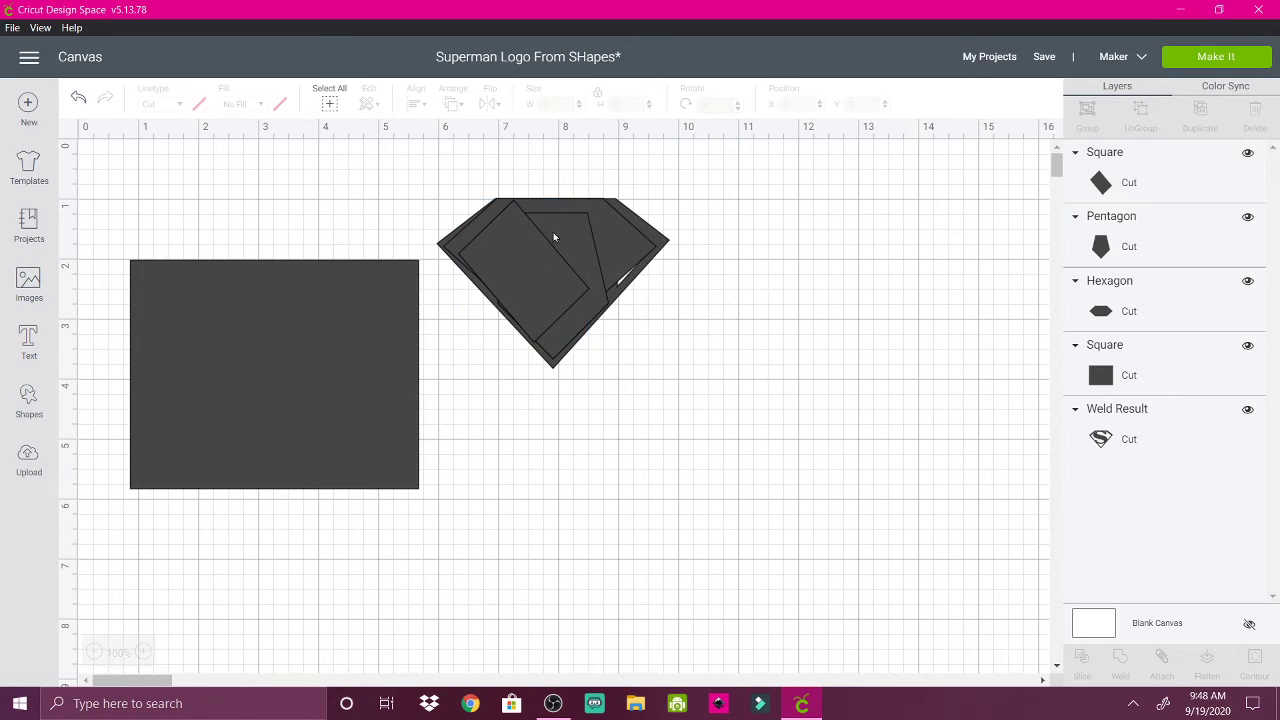
# - Duplicate the tilted rectangle, flip the copy horizontally, and fit it along the shield's lower-right edge
pyautogui.click(509, 267)
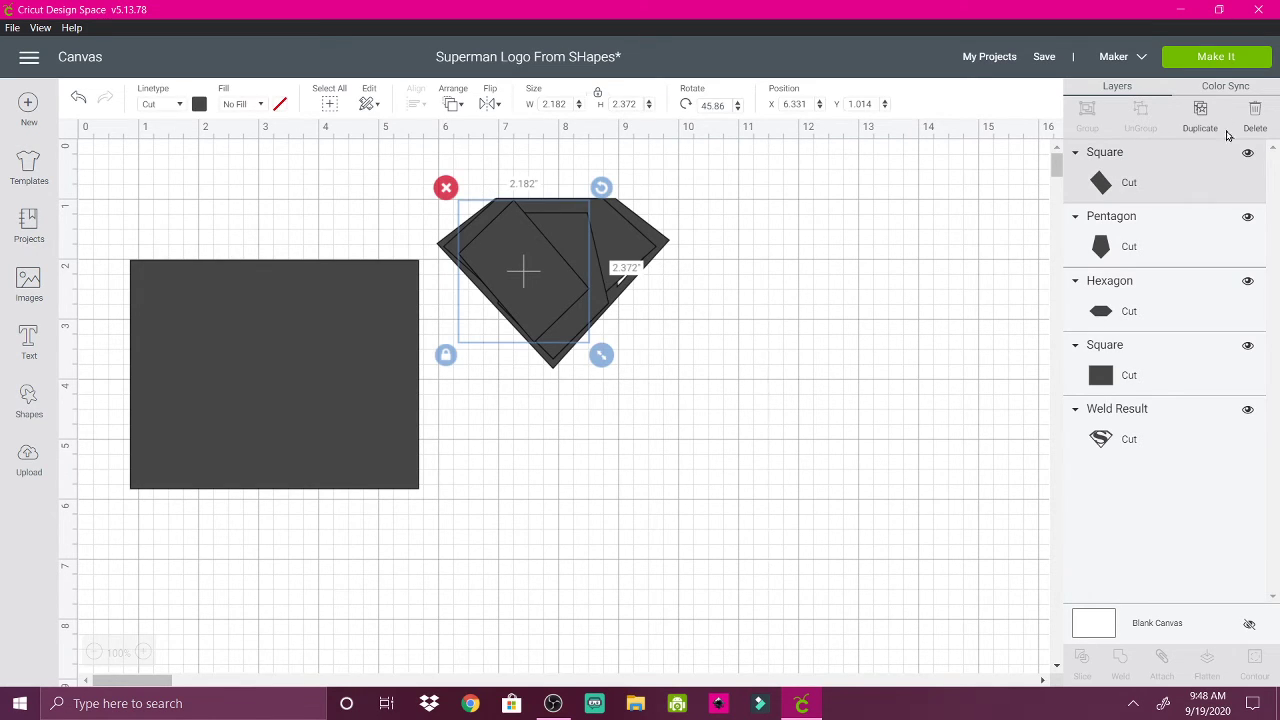
pyautogui.click(1201, 108)
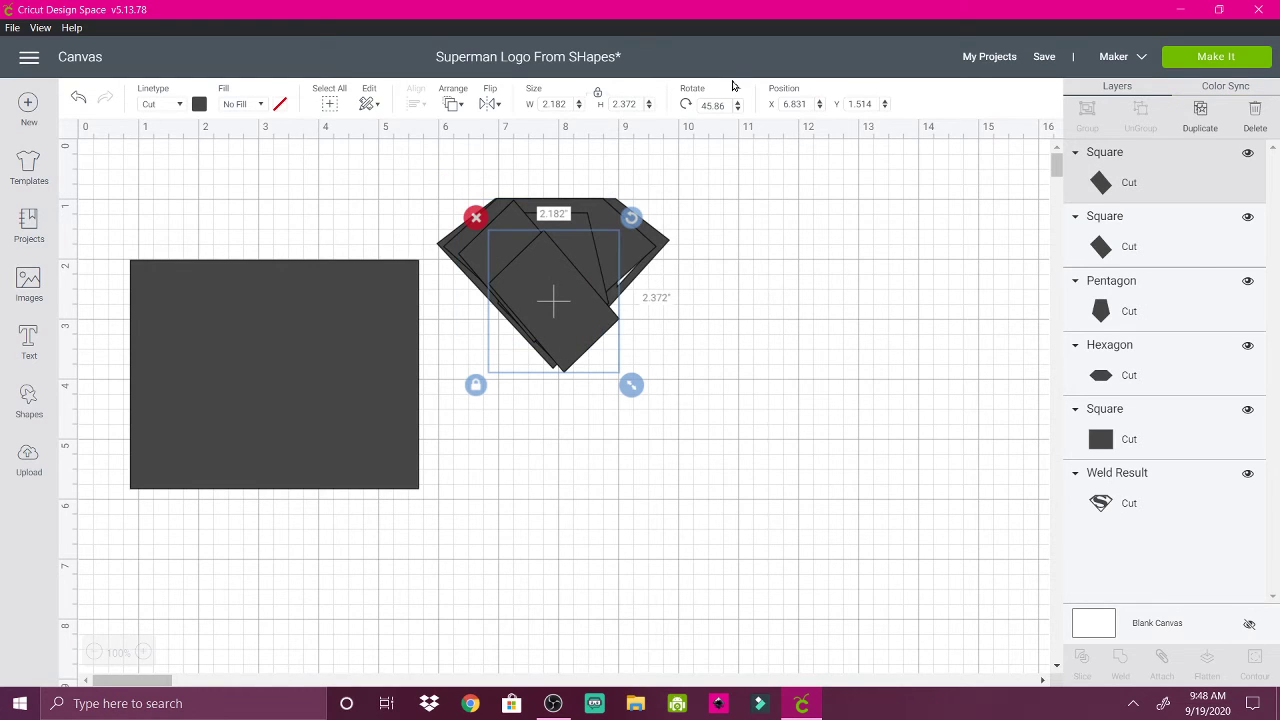
pyautogui.click(487, 104)
pyautogui.click(505, 132)
pyautogui.moveTo(533, 308); pyautogui.dragTo(552, 288)
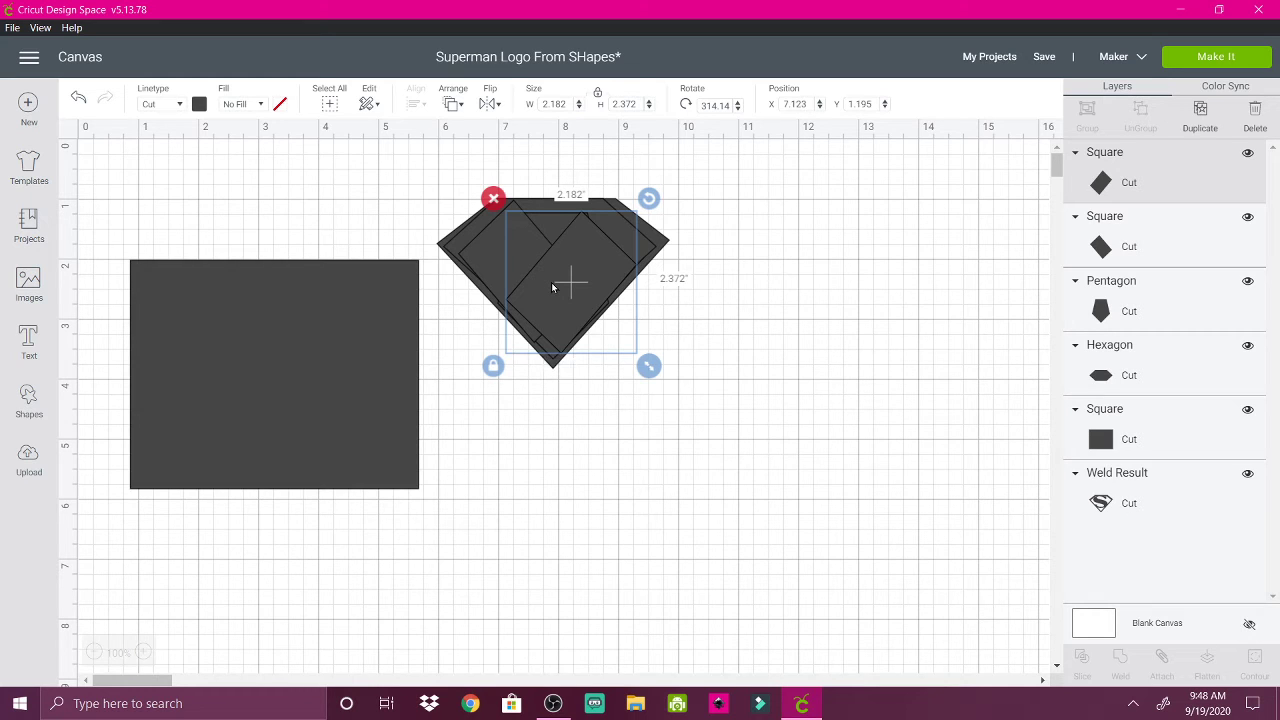
pyautogui.click(814, 341)
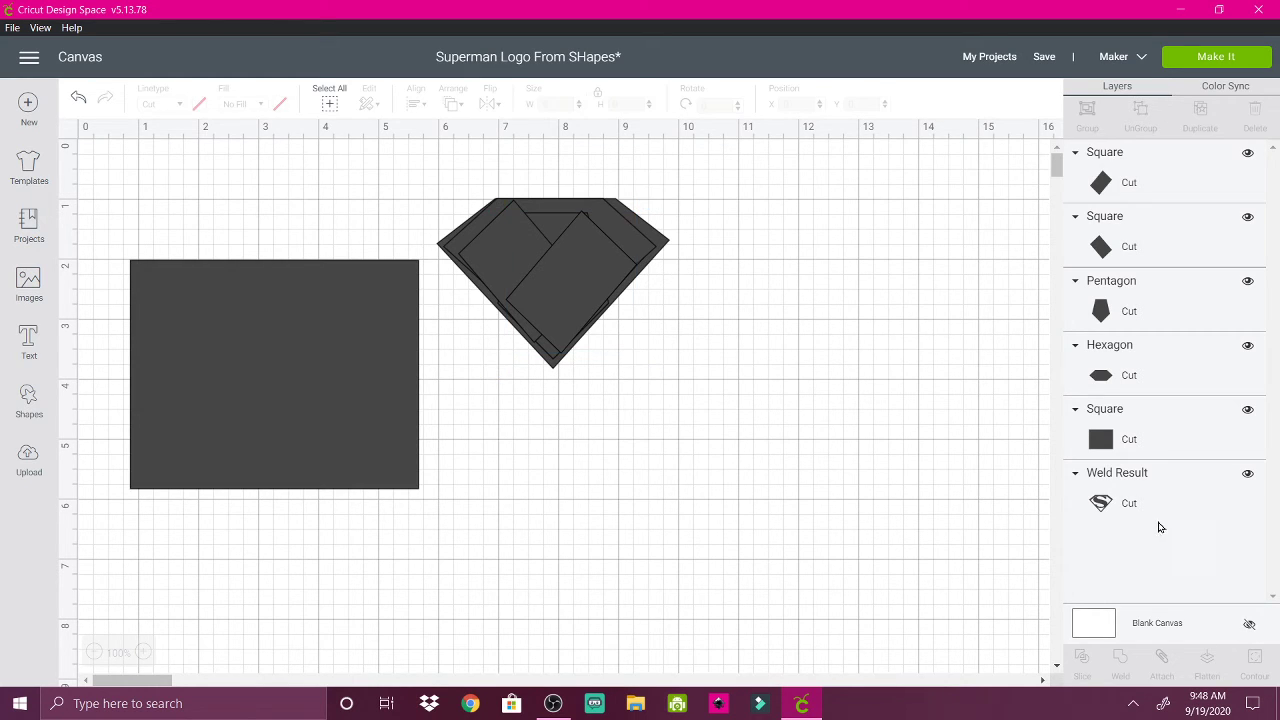
# - Hide the logo and weld the hexagon, pentagon and two tilted rectangles into one backing shape
pyautogui.click(1248, 476)
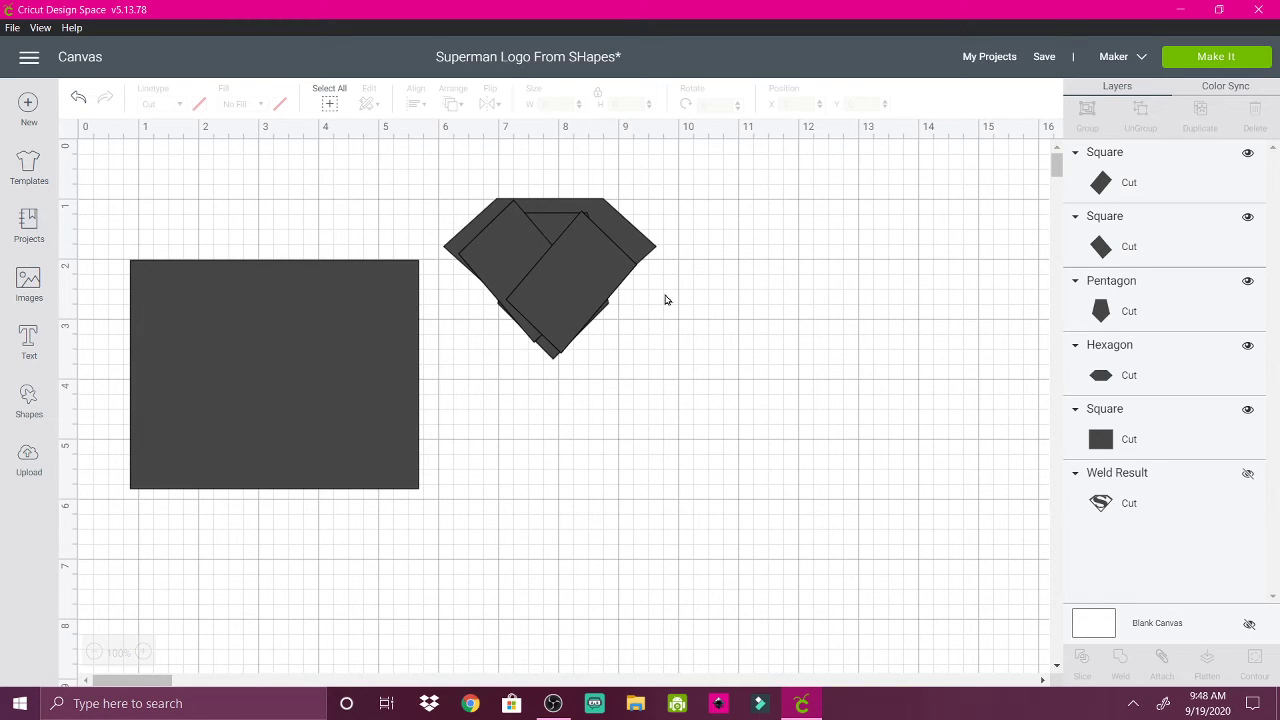
pyautogui.moveTo(535, 289); pyautogui.dragTo(668, 380)
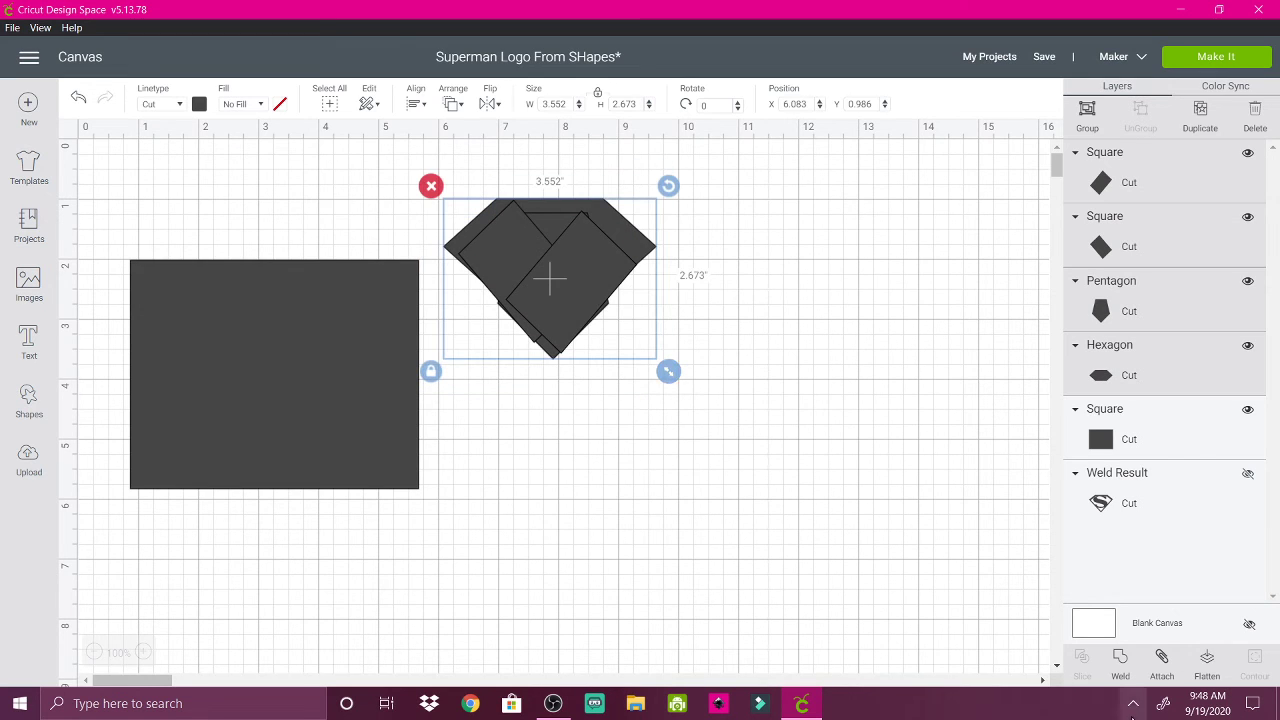
pyautogui.click(1120, 658)
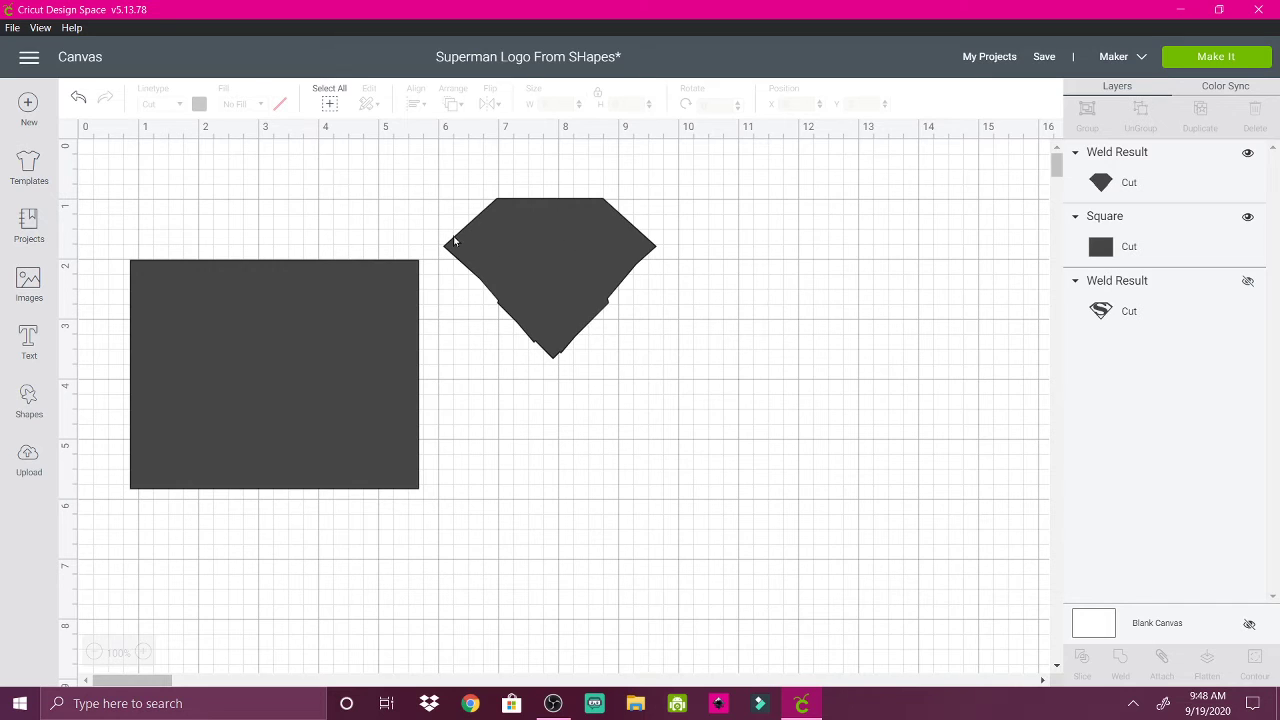
# - Color the welded backing shape medium blue
pyautogui.click(510, 245)
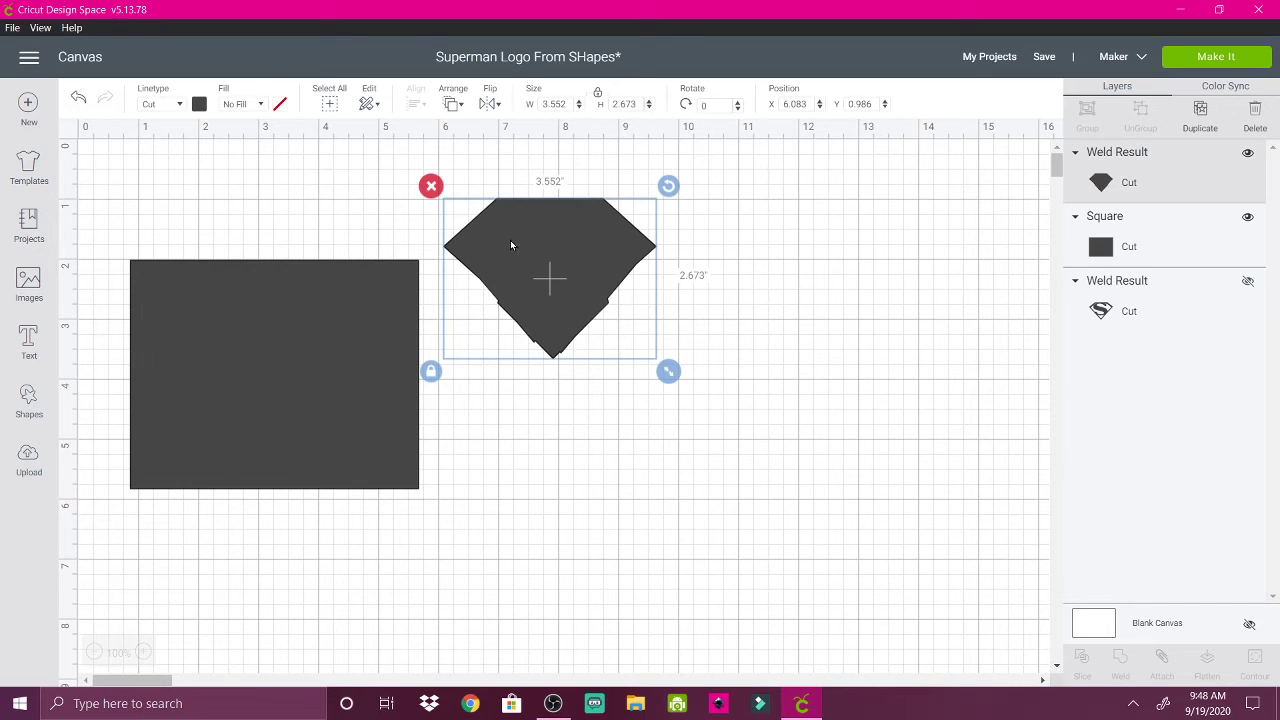
pyautogui.click(199, 105)
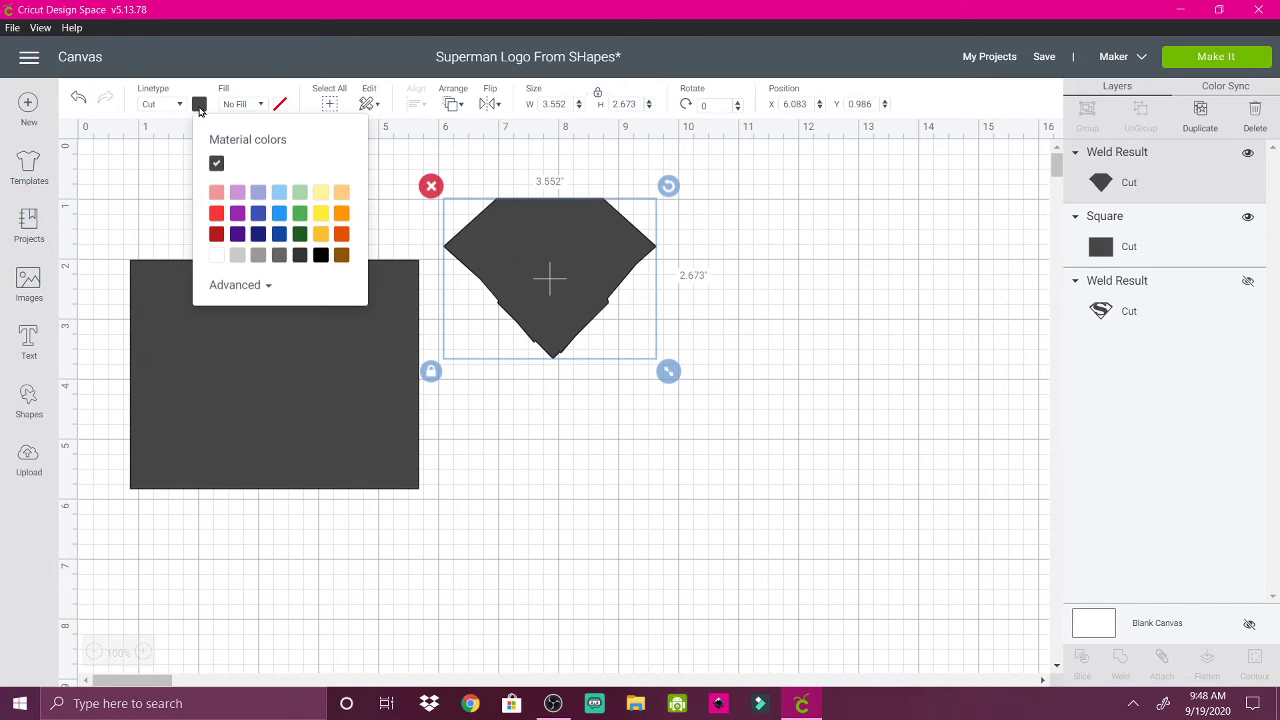
pyautogui.click(318, 219)
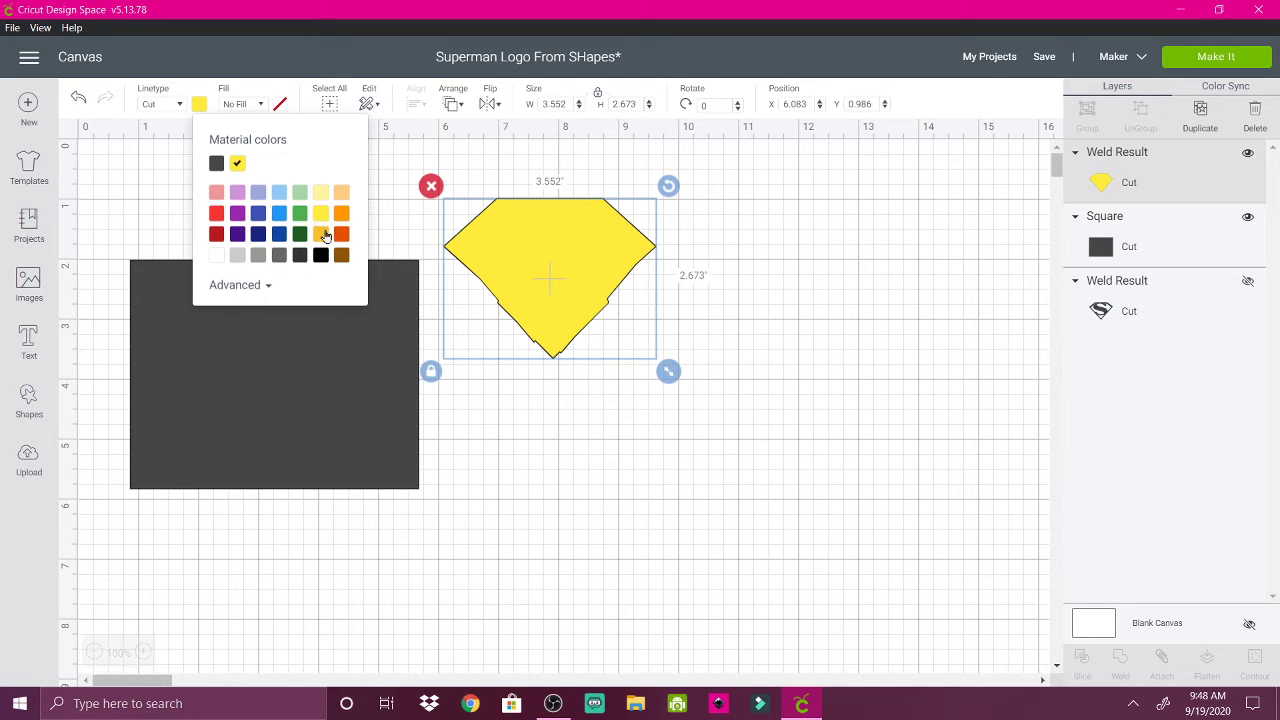
pyautogui.click(258, 214)
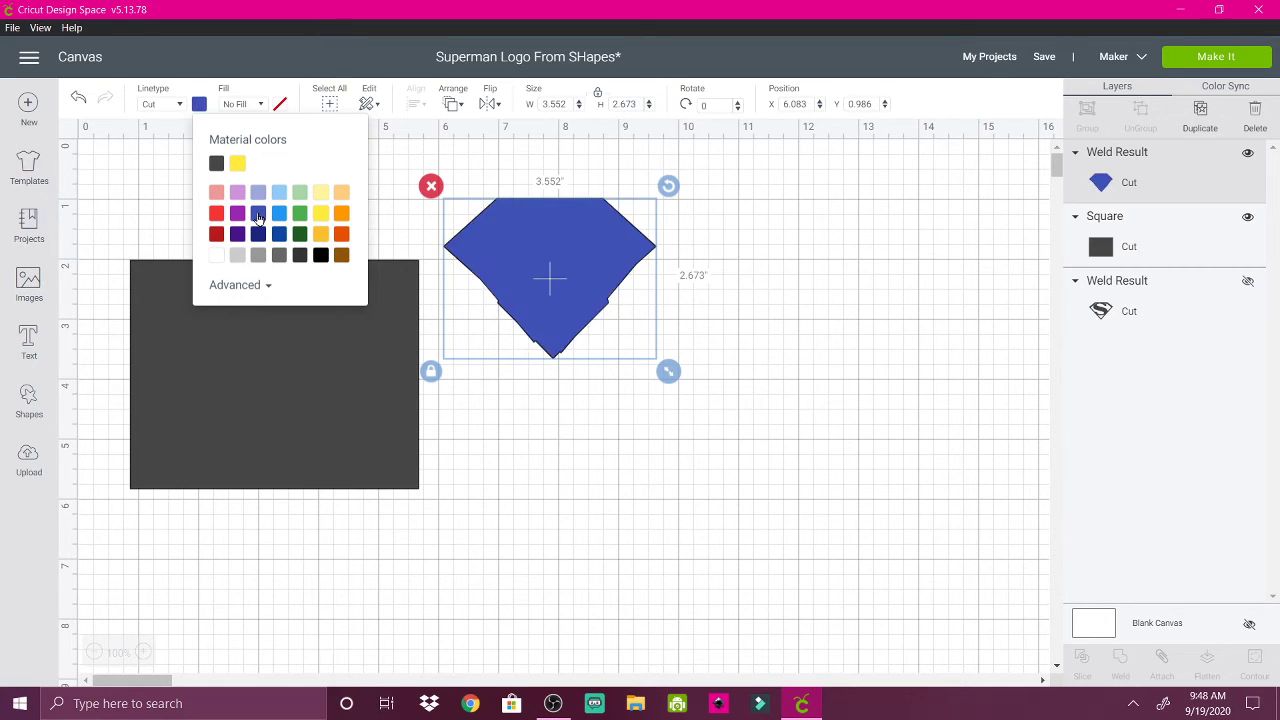
# - Unhide the Superman logo and bring it to the front of the blue backing shape
pyautogui.click(1113, 313)
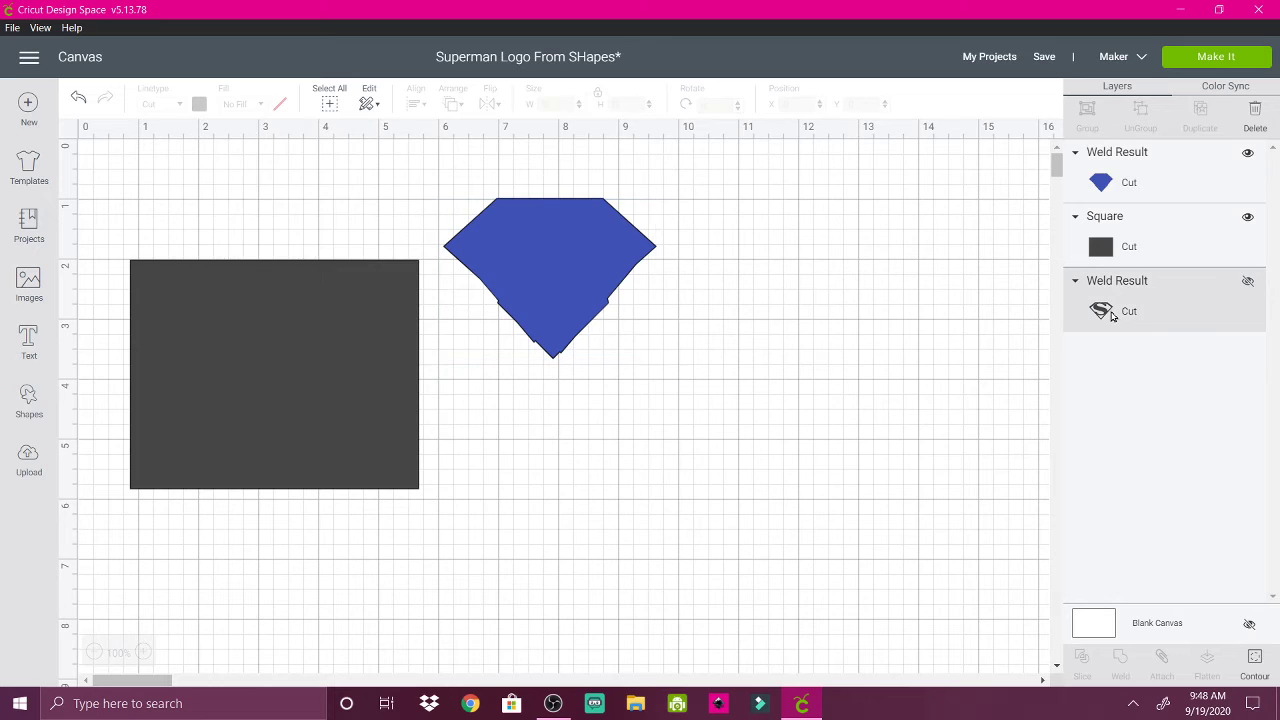
pyautogui.click(1247, 281)
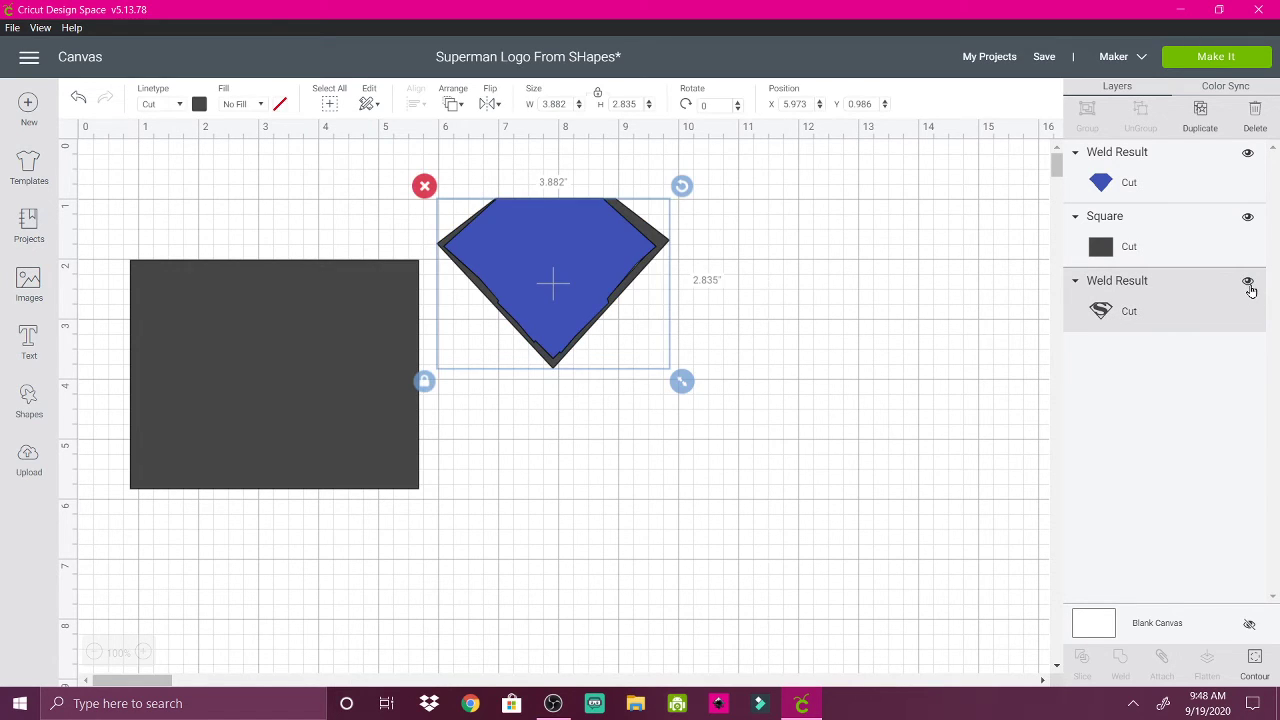
pyautogui.click(452, 104)
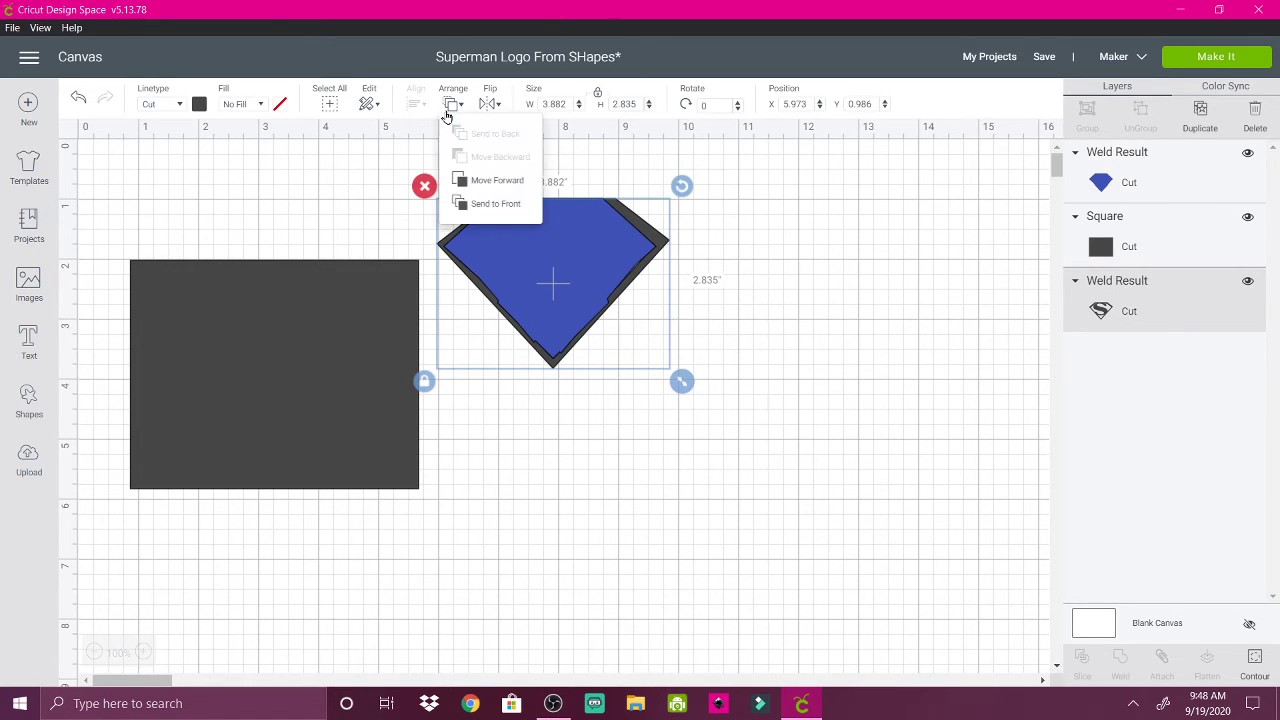
pyautogui.click(472, 208)
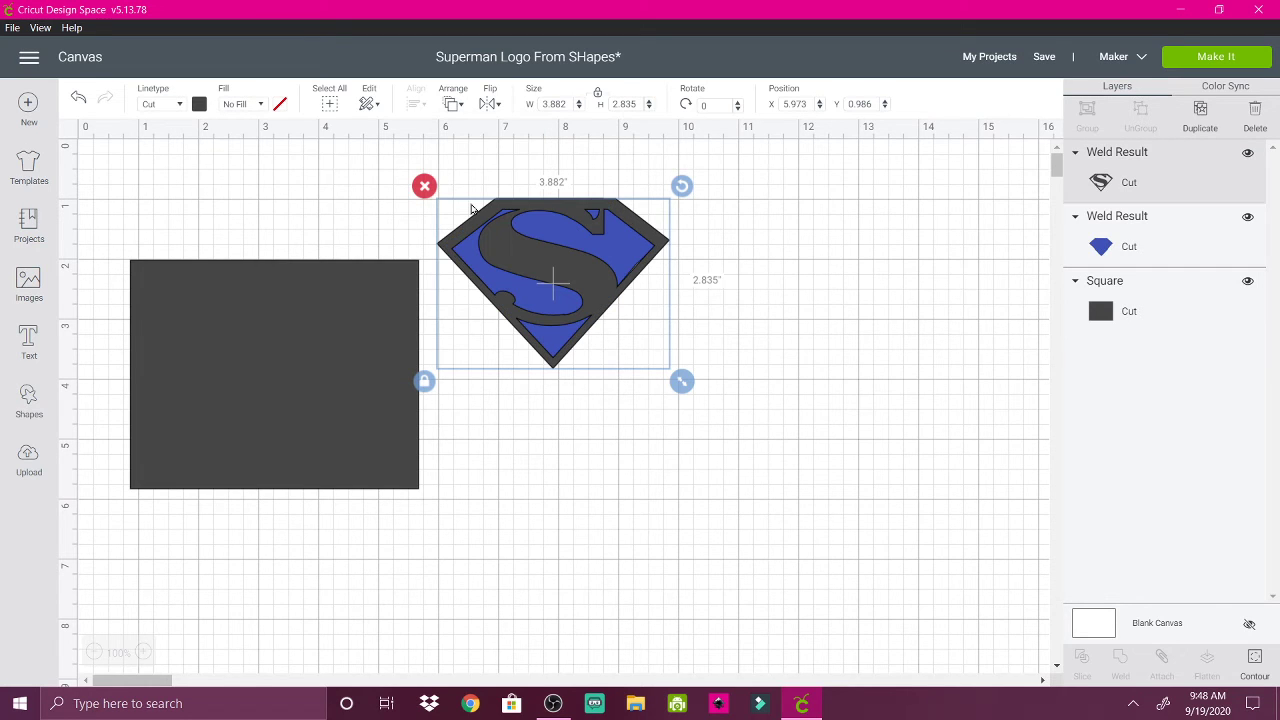
# - Color the Superman logo bright red and delete the large gray square from the canvas
pyautogui.click(199, 104)
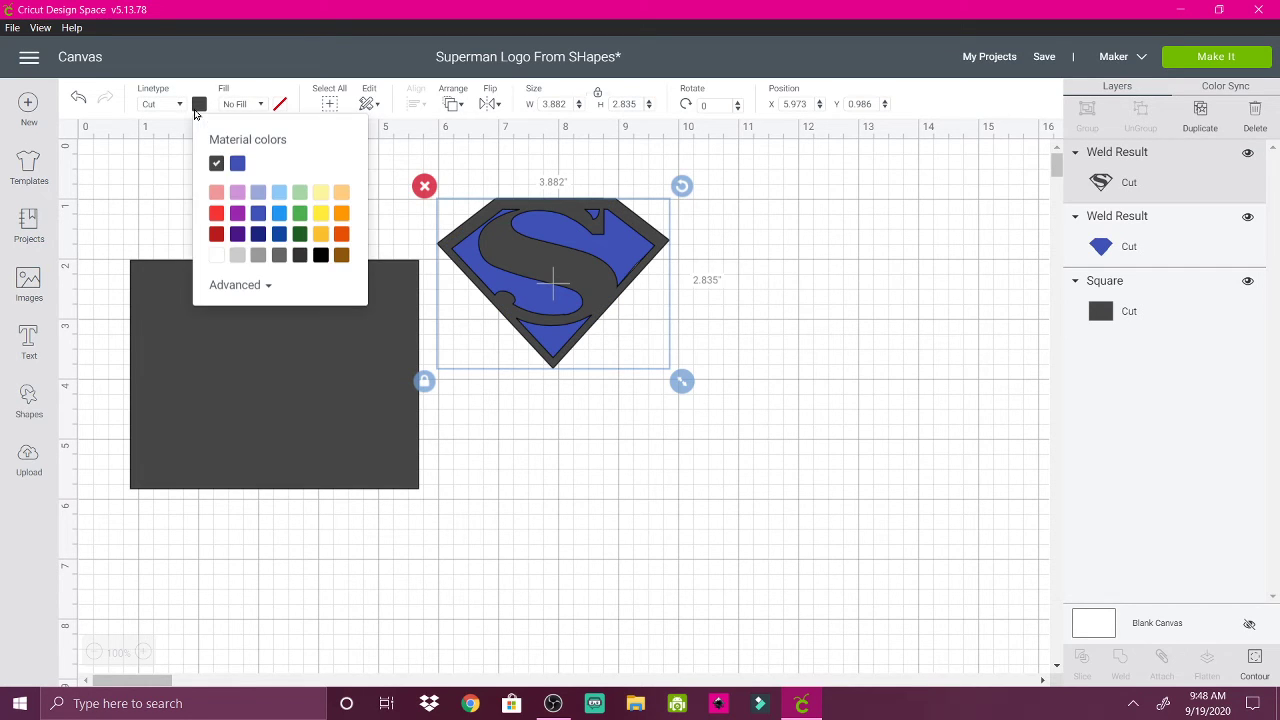
pyautogui.click(215, 214)
pyautogui.click(583, 471)
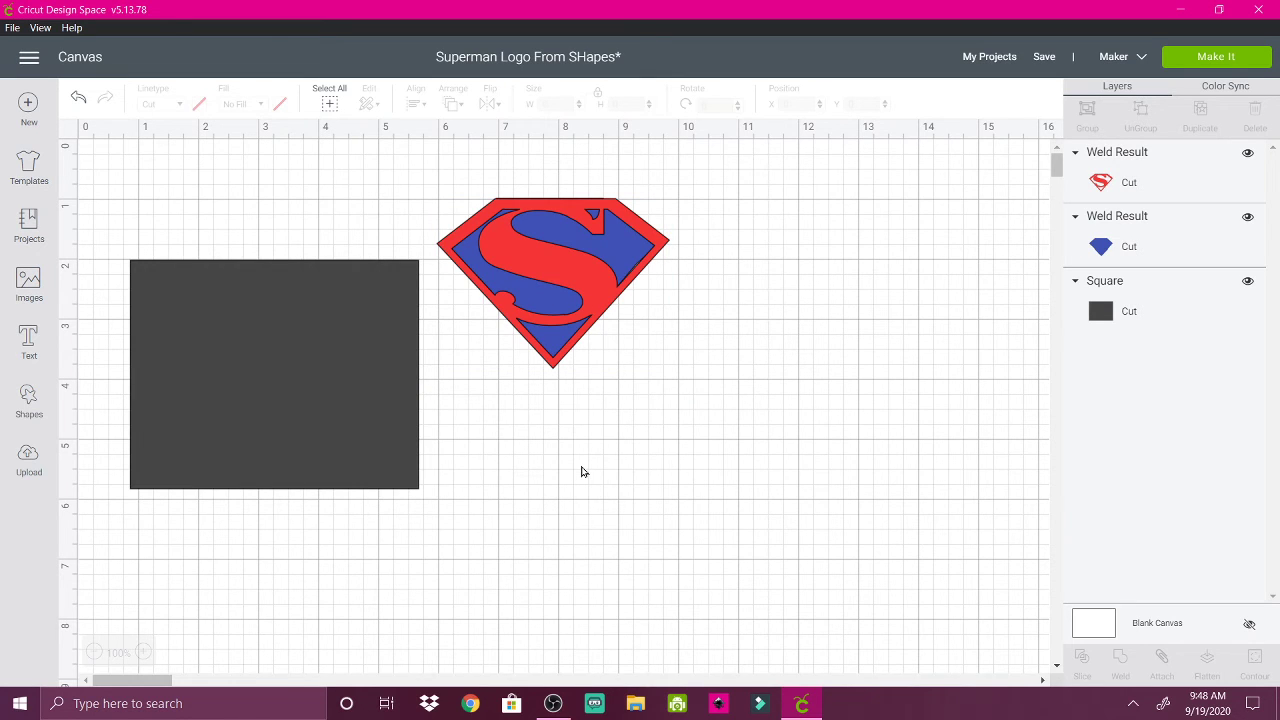
pyautogui.click(280, 340)
pyautogui.click(118, 247)
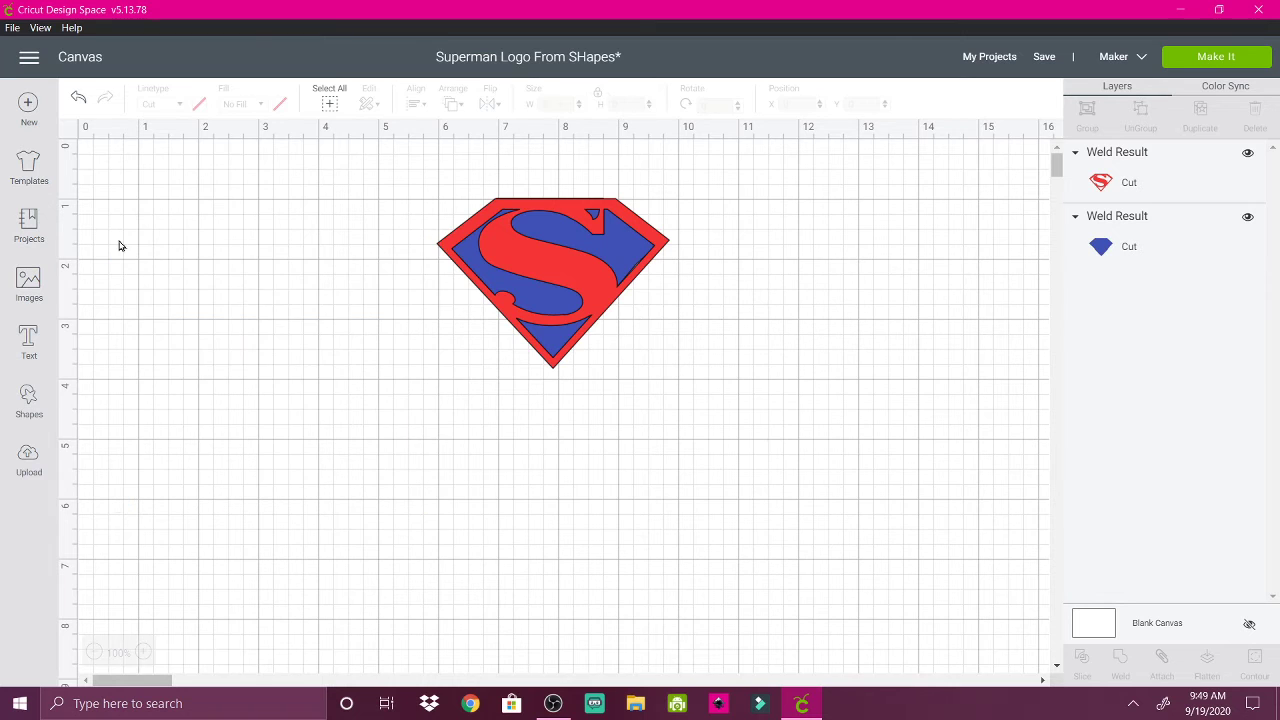
# - Group the logo with its blue backing and place them near the canvas origin, at about X 0.36, Y 0.54 in
pyautogui.moveTo(443, 196); pyautogui.dragTo(715, 465)
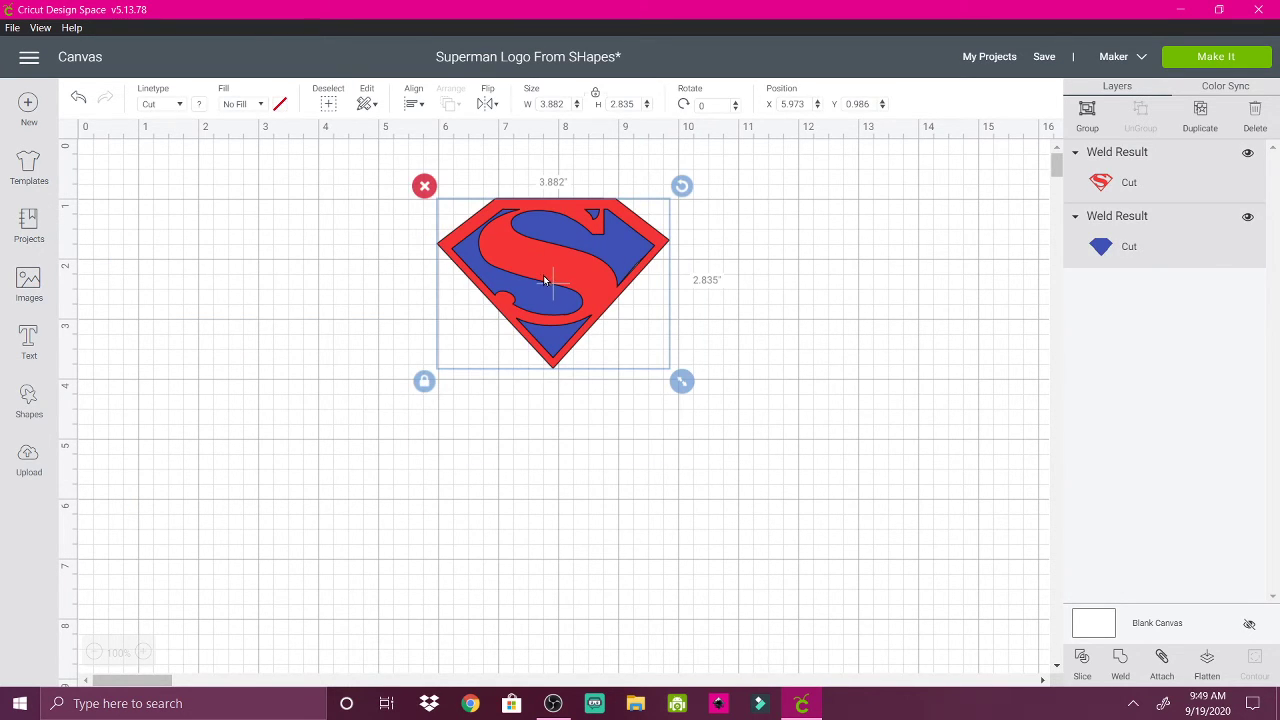
pyautogui.moveTo(544, 280); pyautogui.dragTo(186, 243)
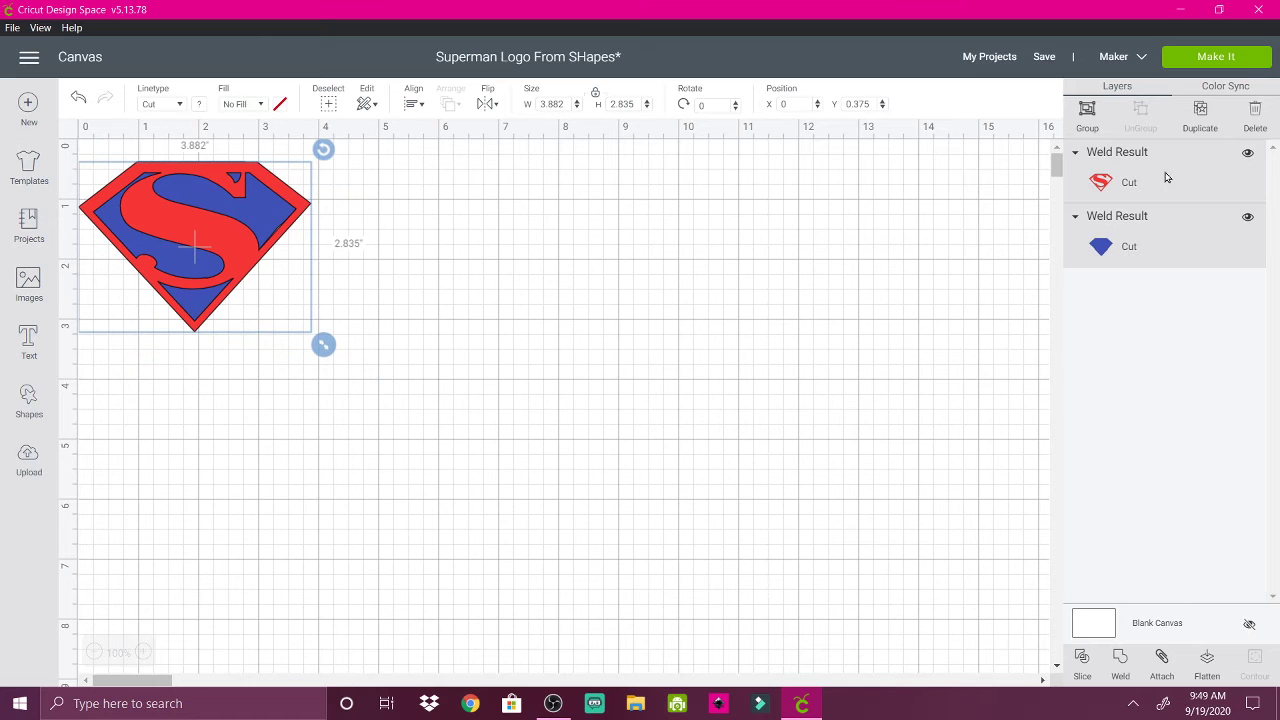
pyautogui.click(1088, 112)
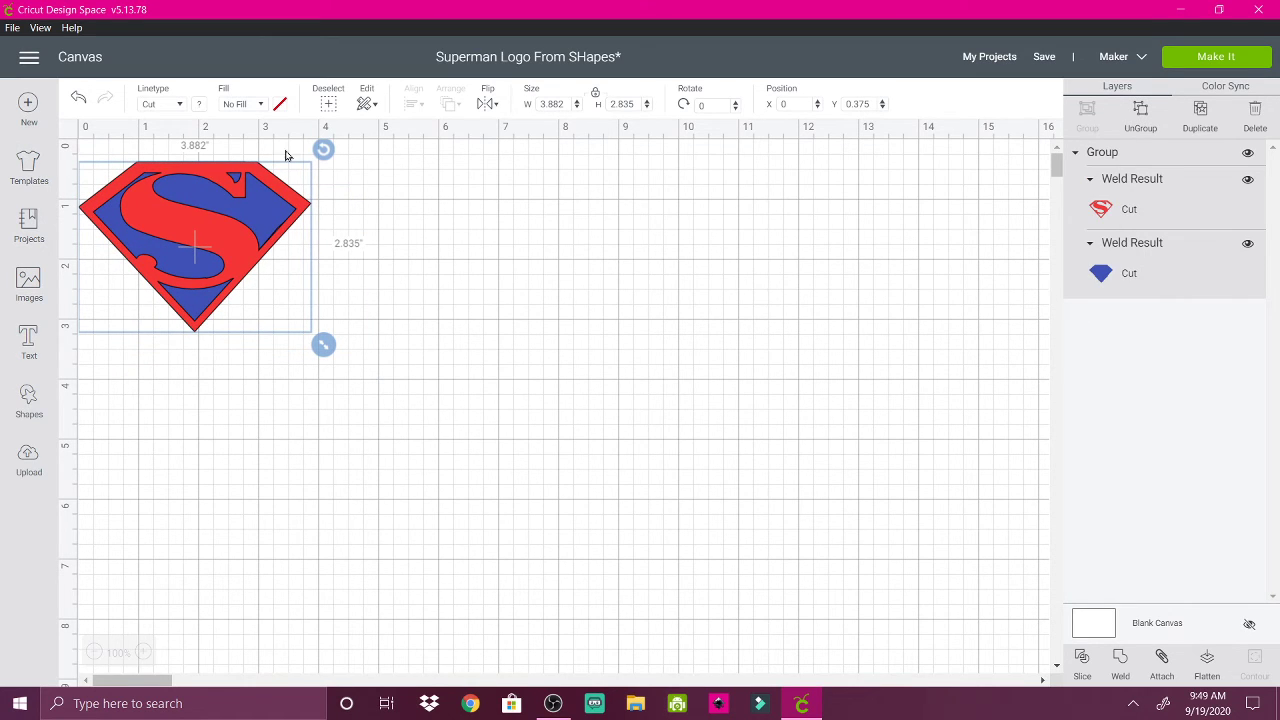
pyautogui.moveTo(123, 212); pyautogui.dragTo(145, 222)
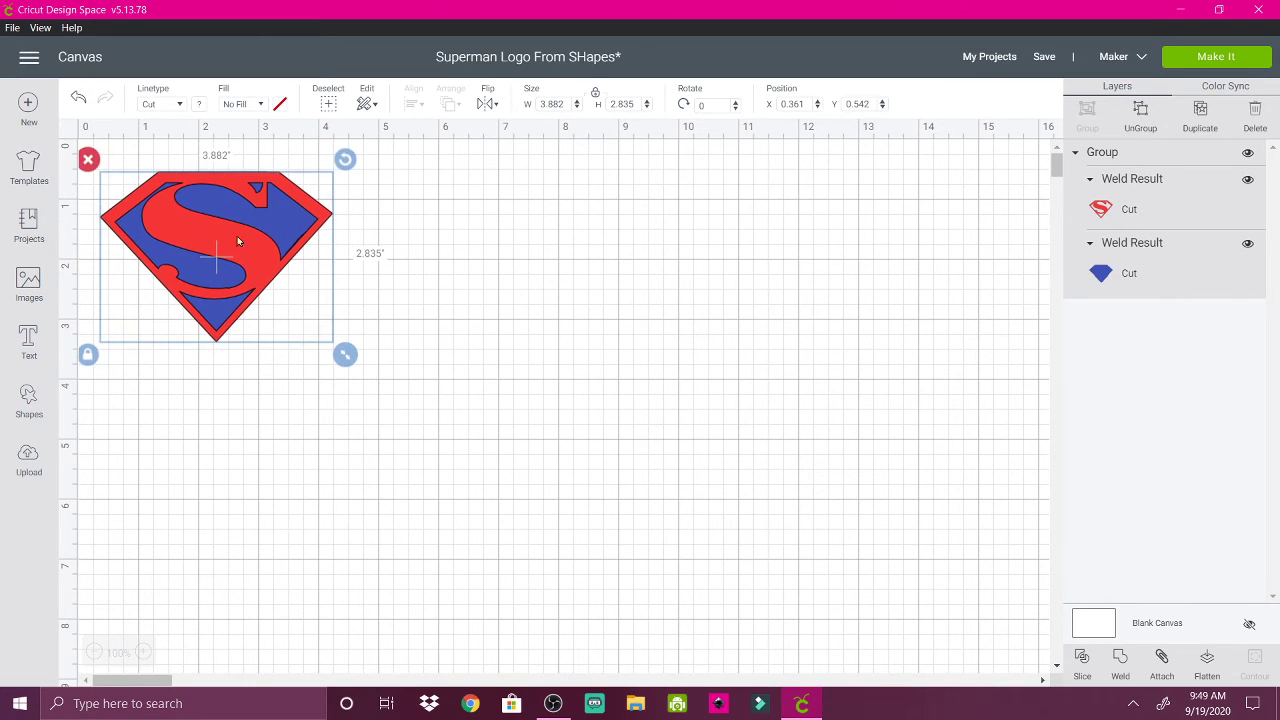
pyautogui.click(440, 326)
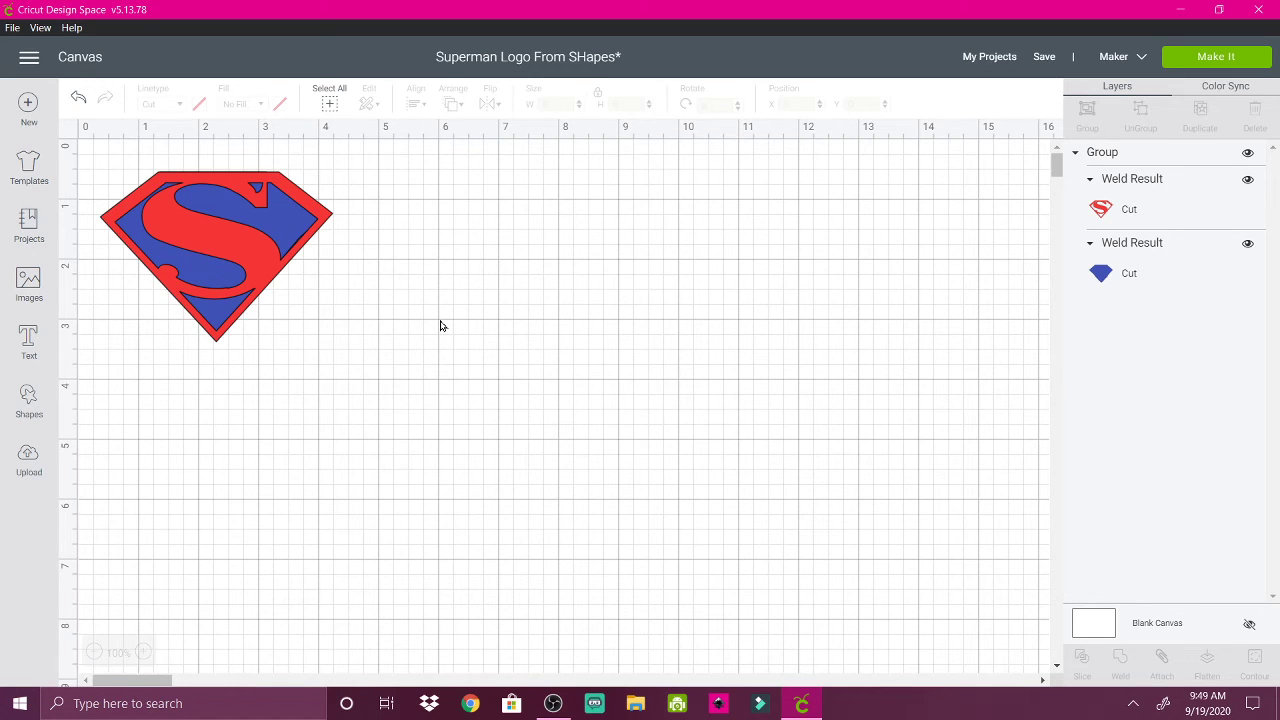
# - Save the Superman logo project under its existing name
pyautogui.click(1042, 60)
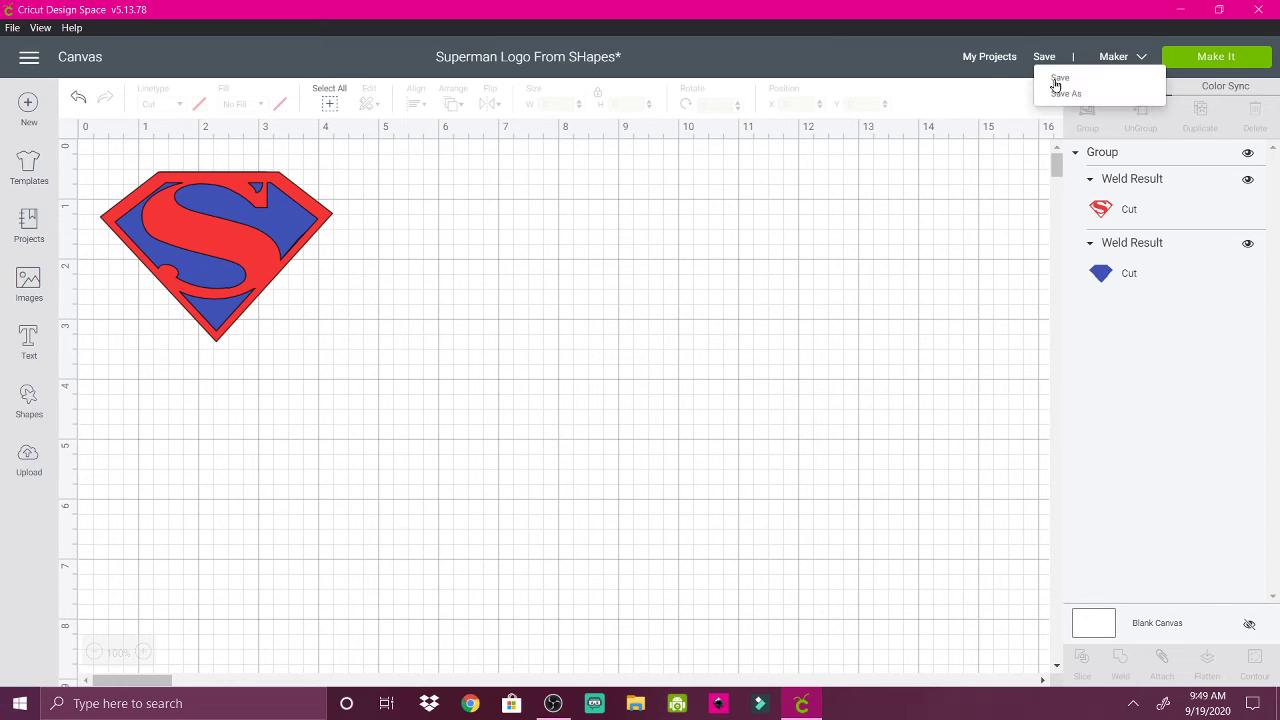
pyautogui.click(1057, 82)
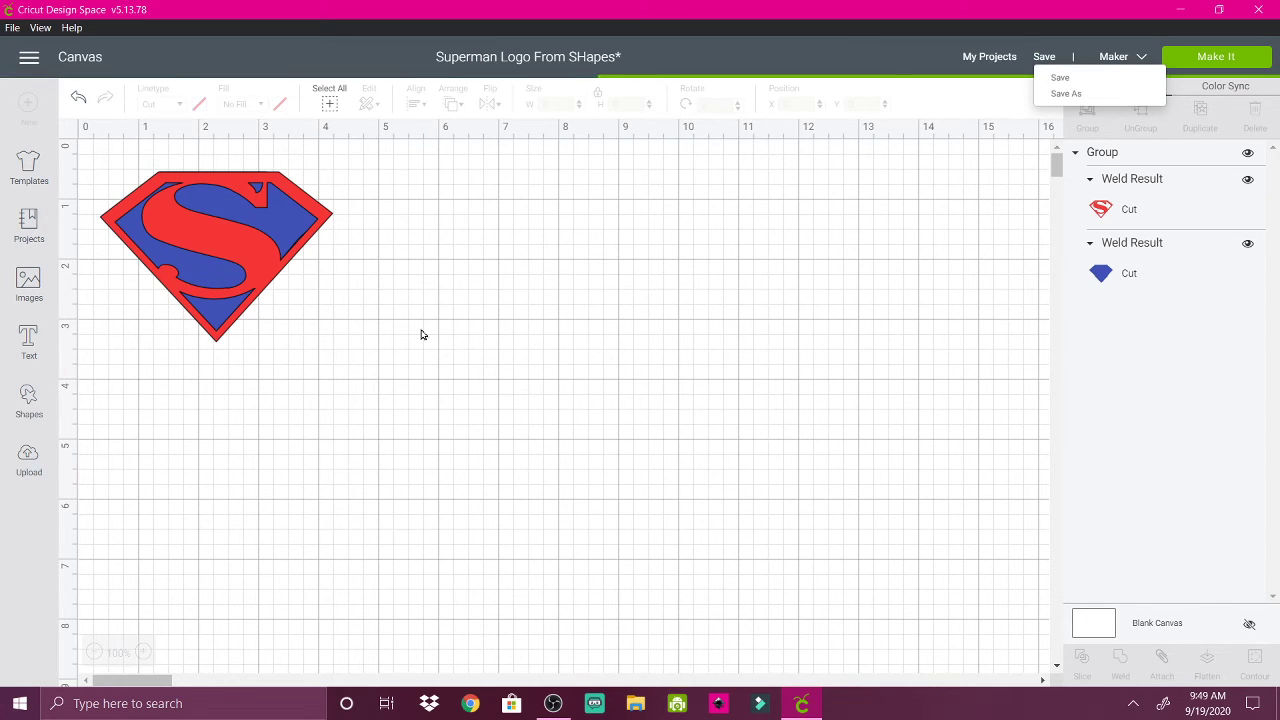
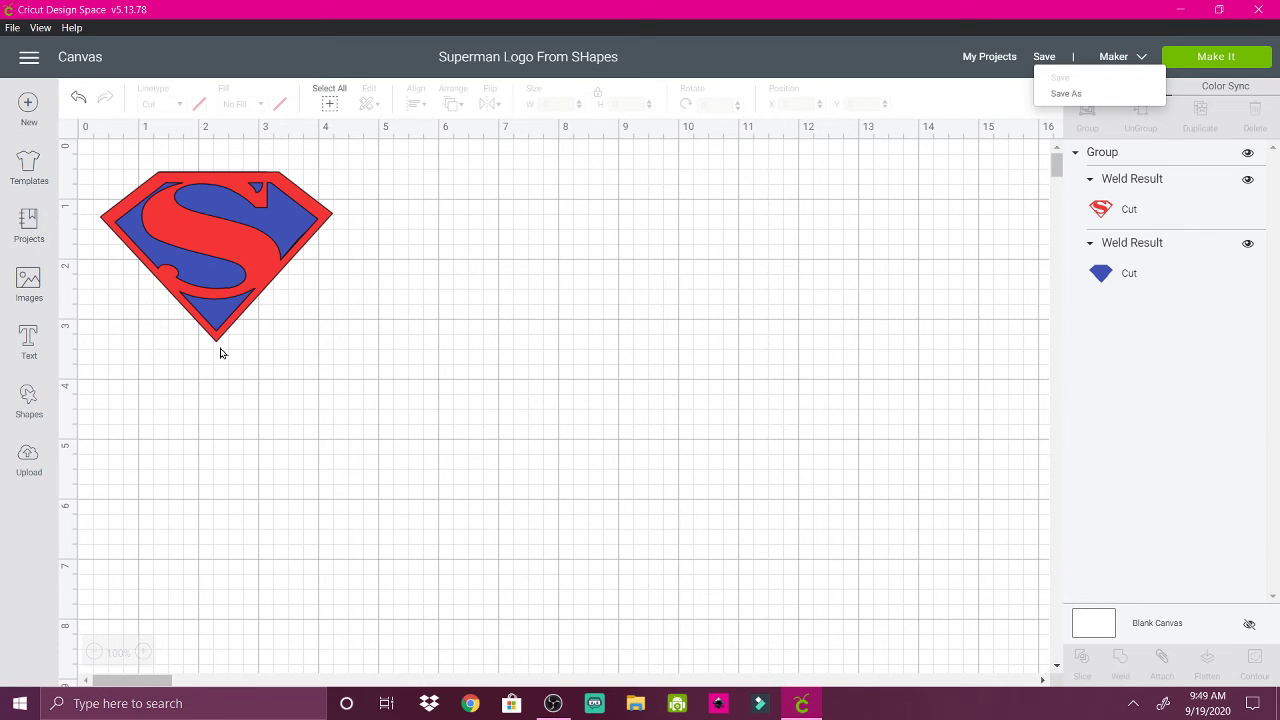
pyautogui.click(546, 341)
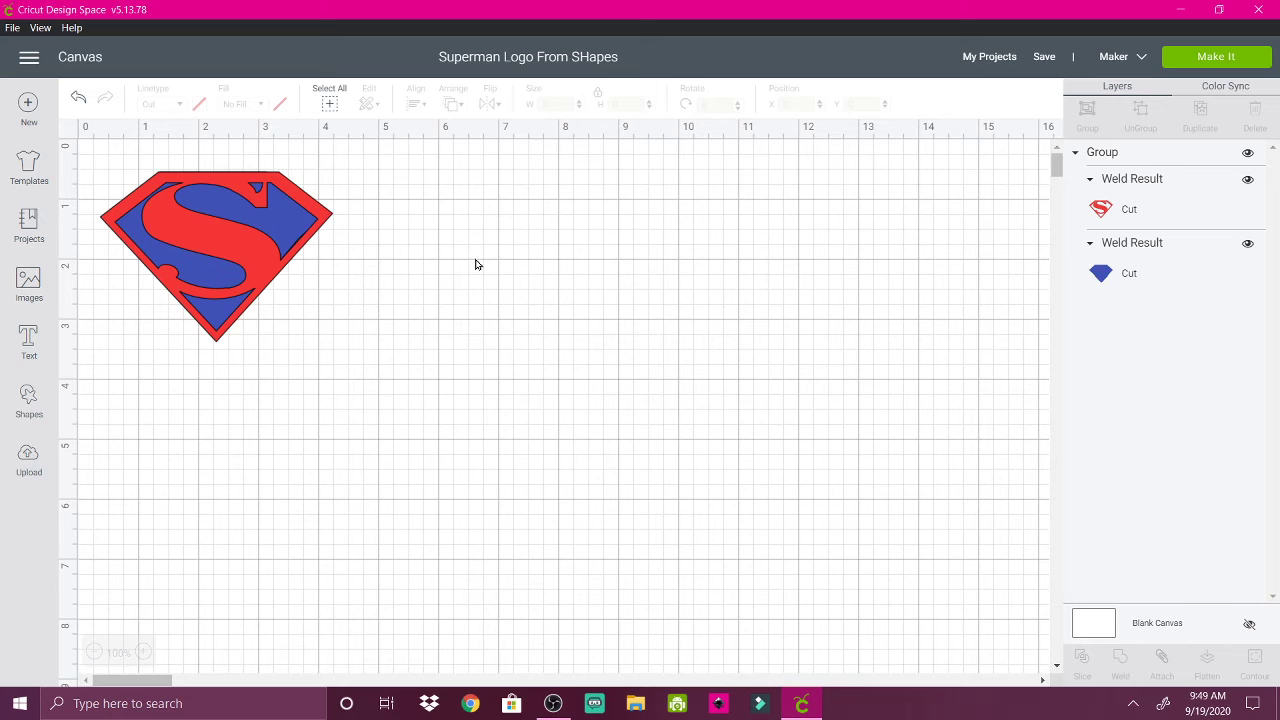
# - Start a new blank project and add a triangle, placed at about X 3.68, Y 0.63 in
pyautogui.click(28, 106)
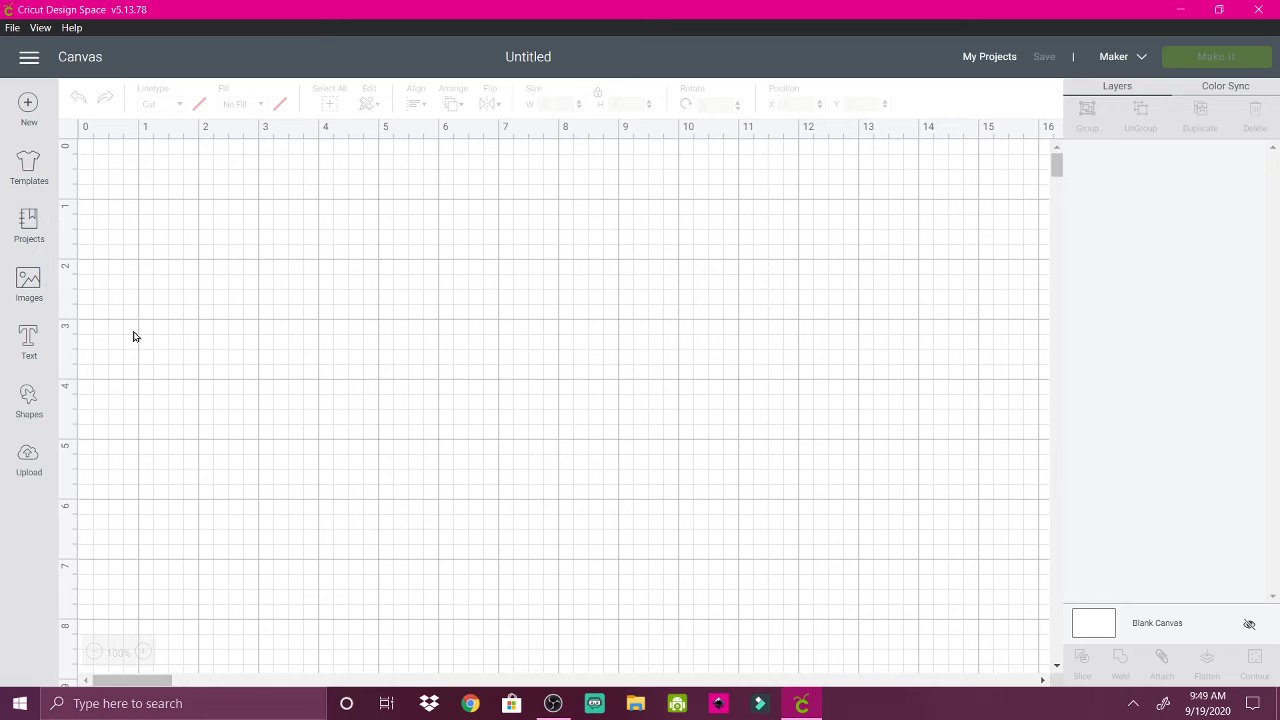
pyautogui.click(29, 401)
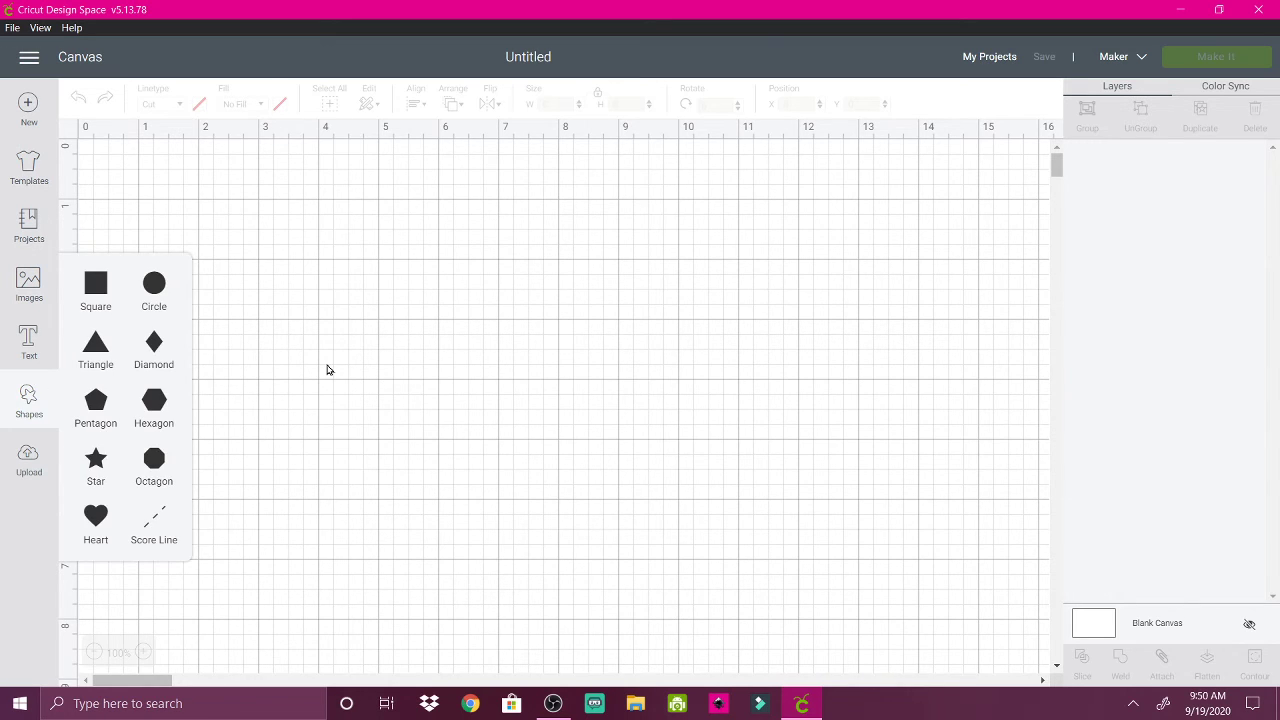
pyautogui.click(96, 352)
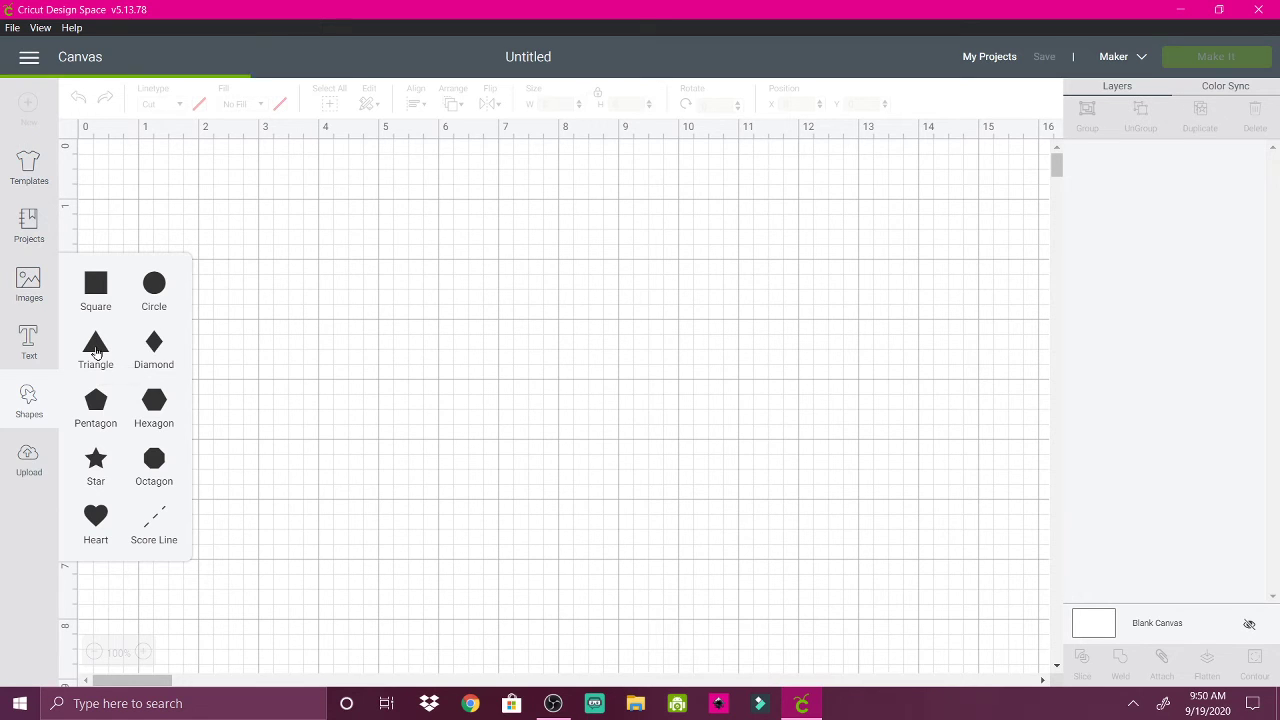
pyautogui.moveTo(359, 478); pyautogui.dragTo(370, 304)
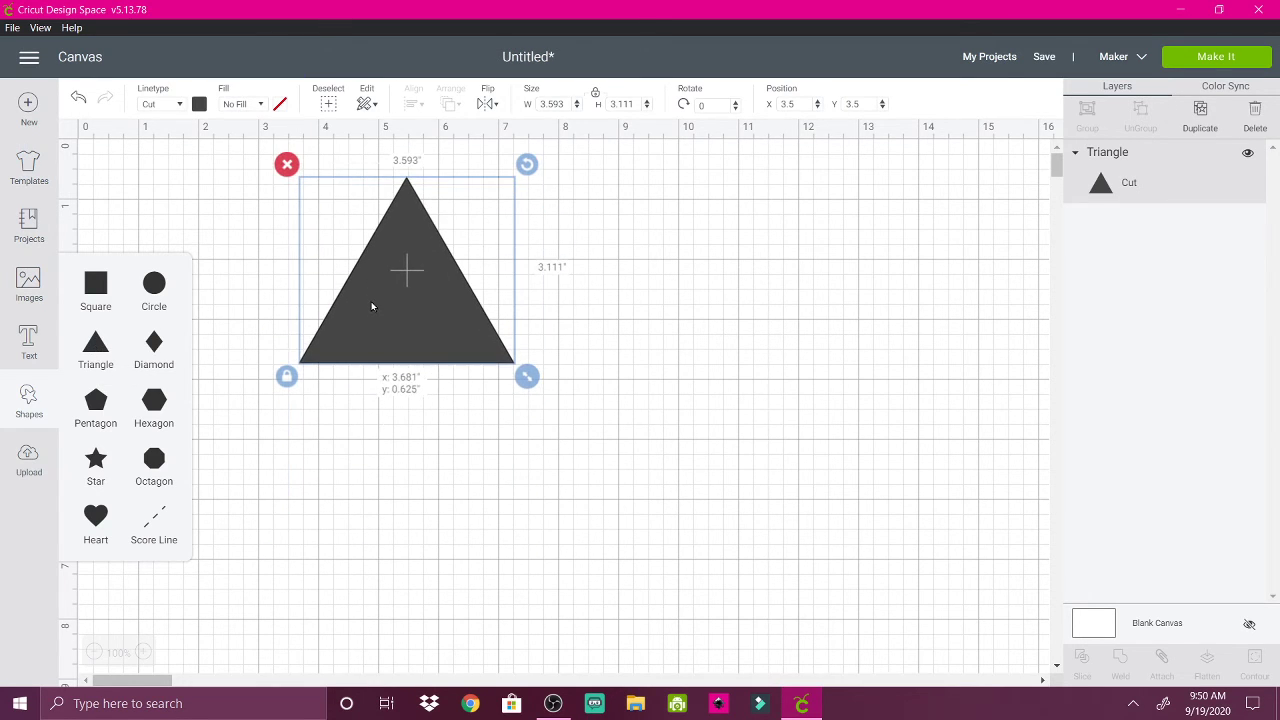
# - Duplicate the triangle three times
pyautogui.click(1200, 112)
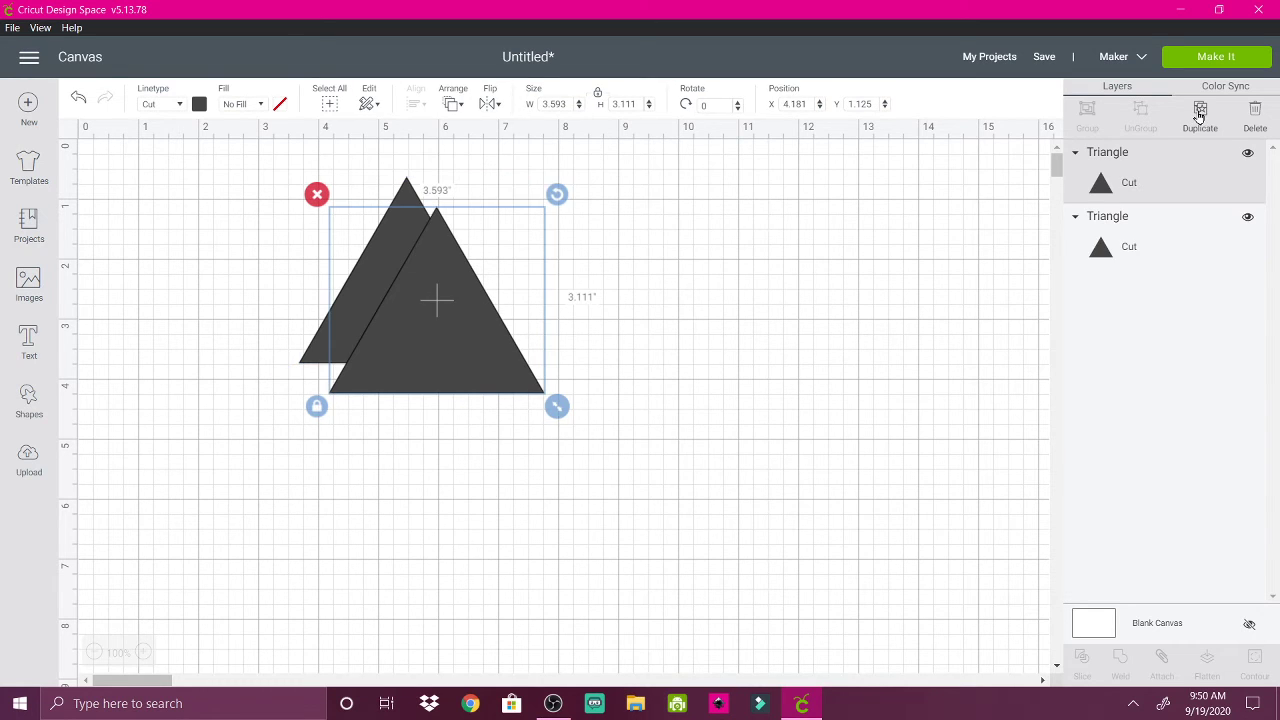
pyautogui.click(1200, 112)
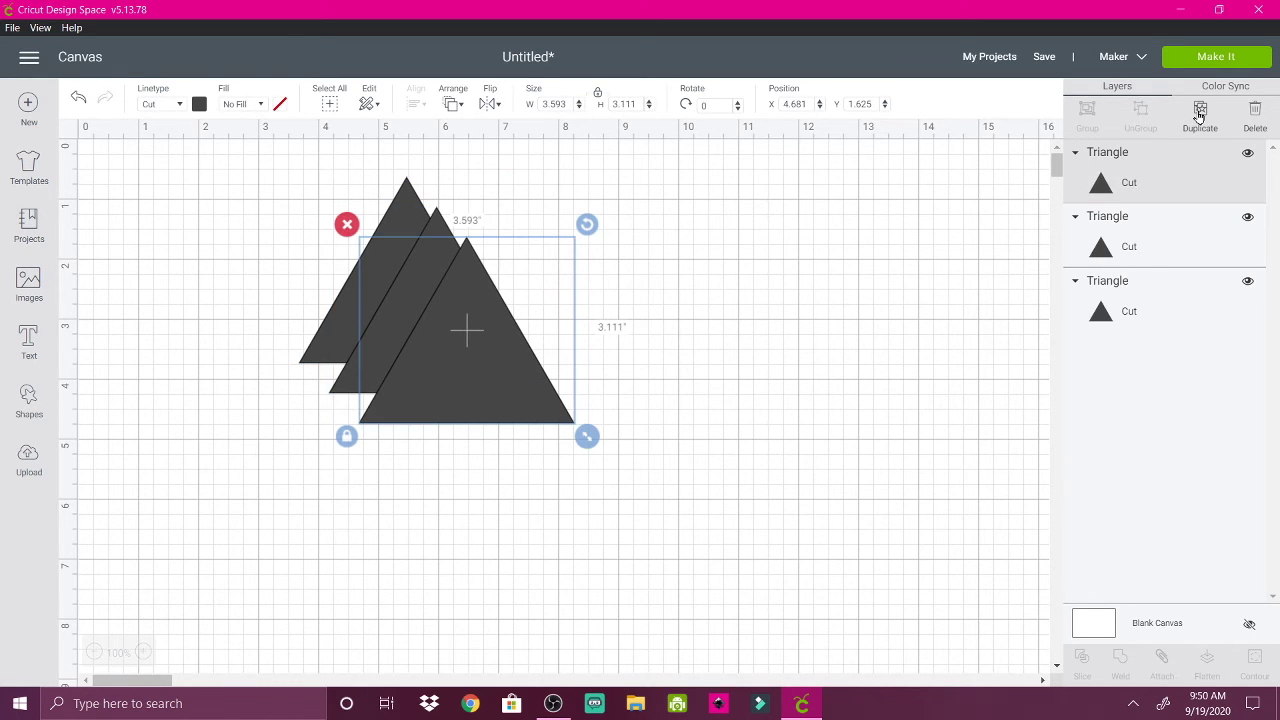
pyautogui.click(1200, 112)
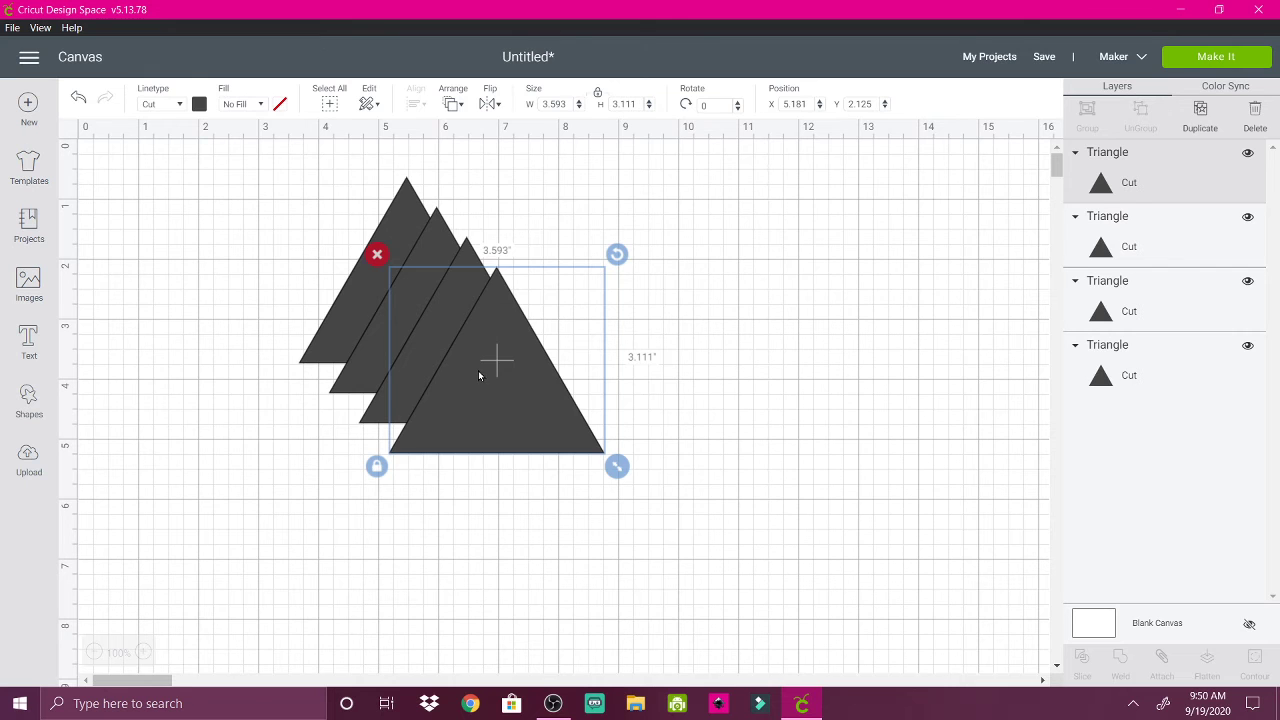
# - Move the frontmost triangle clear of the stack, unlock its proportions and flatten it to about 3.02 × 1.26 in
pyautogui.moveTo(479, 375); pyautogui.dragTo(673, 270)
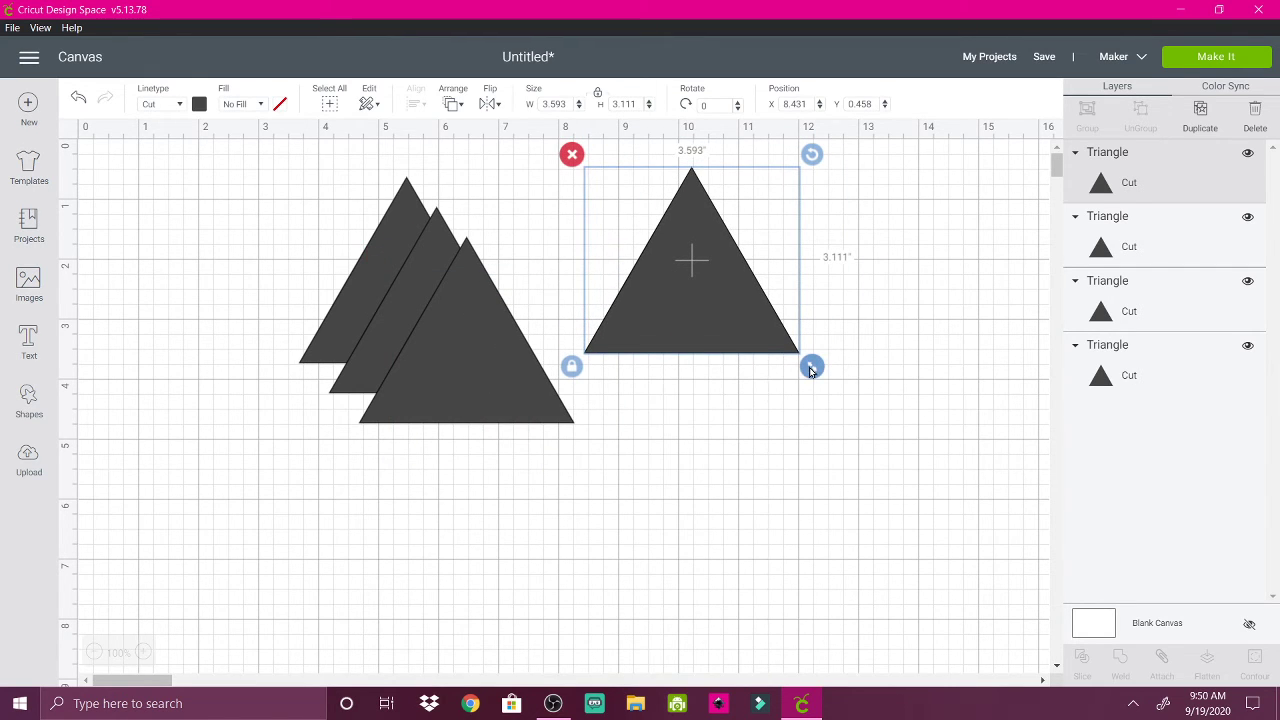
pyautogui.click(571, 366)
pyautogui.moveTo(802, 364); pyautogui.dragTo(779, 259)
# - Flatten a second triangle to about 3.87 × 1.11 in with unlocked proportions and center it under the first tier, slightly overlapping
pyautogui.click(471, 337)
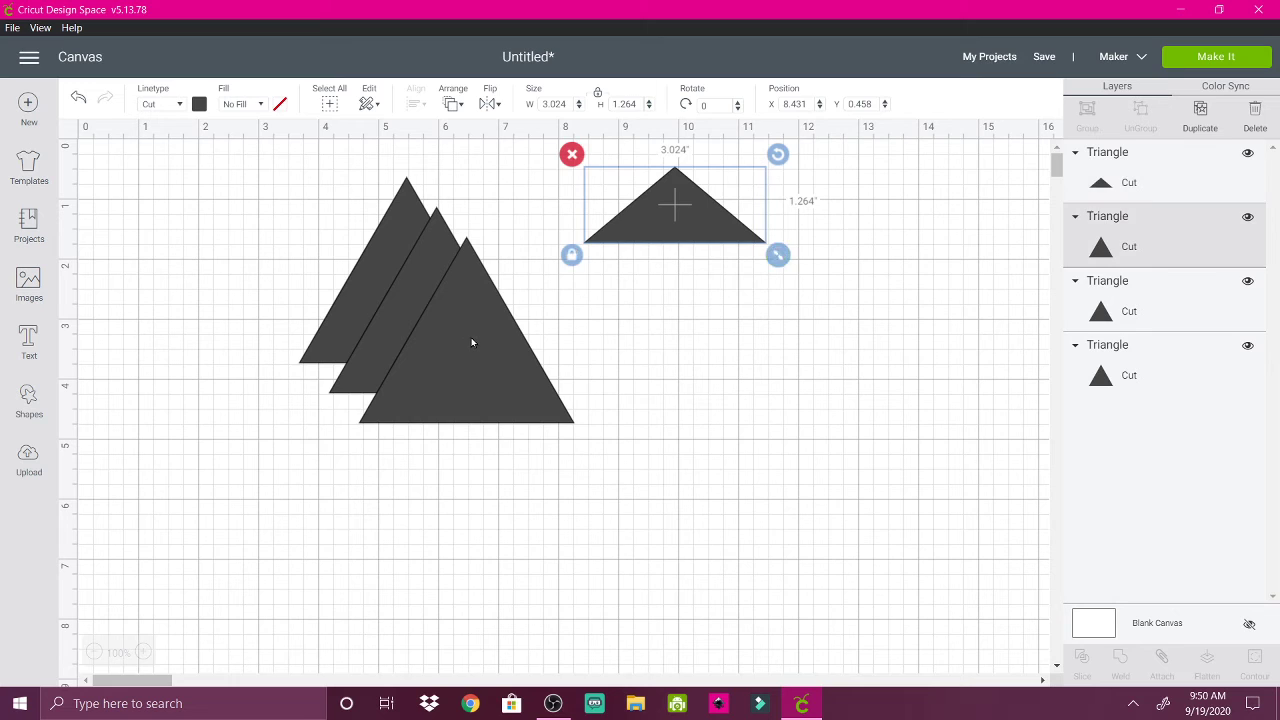
pyautogui.click(346, 436)
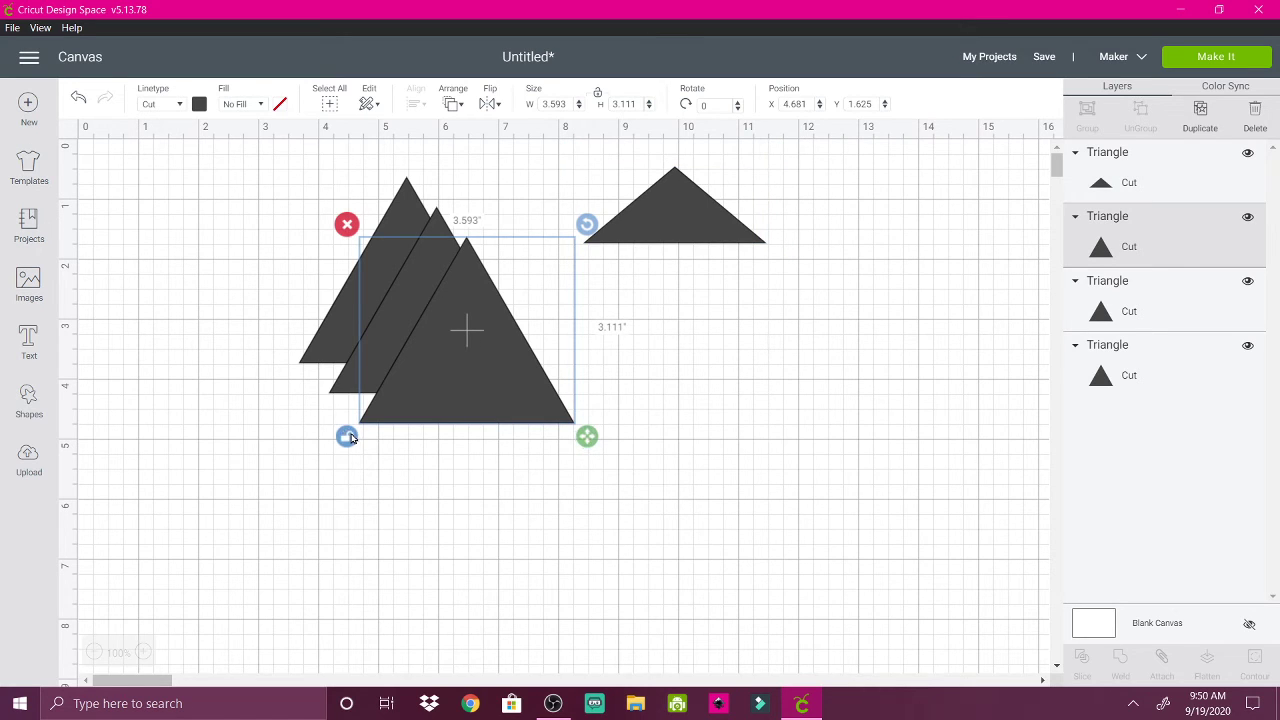
pyautogui.moveTo(587, 436); pyautogui.dragTo(603, 314)
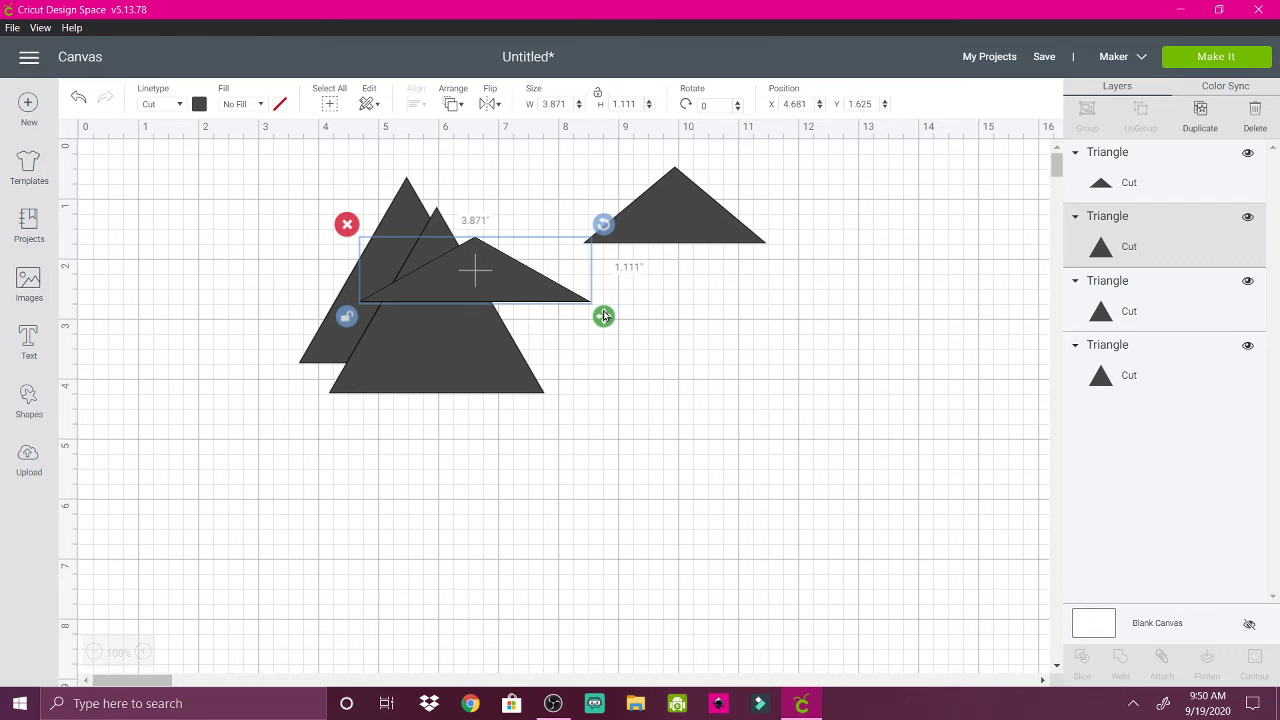
pyautogui.moveTo(451, 267); pyautogui.dragTo(653, 239)
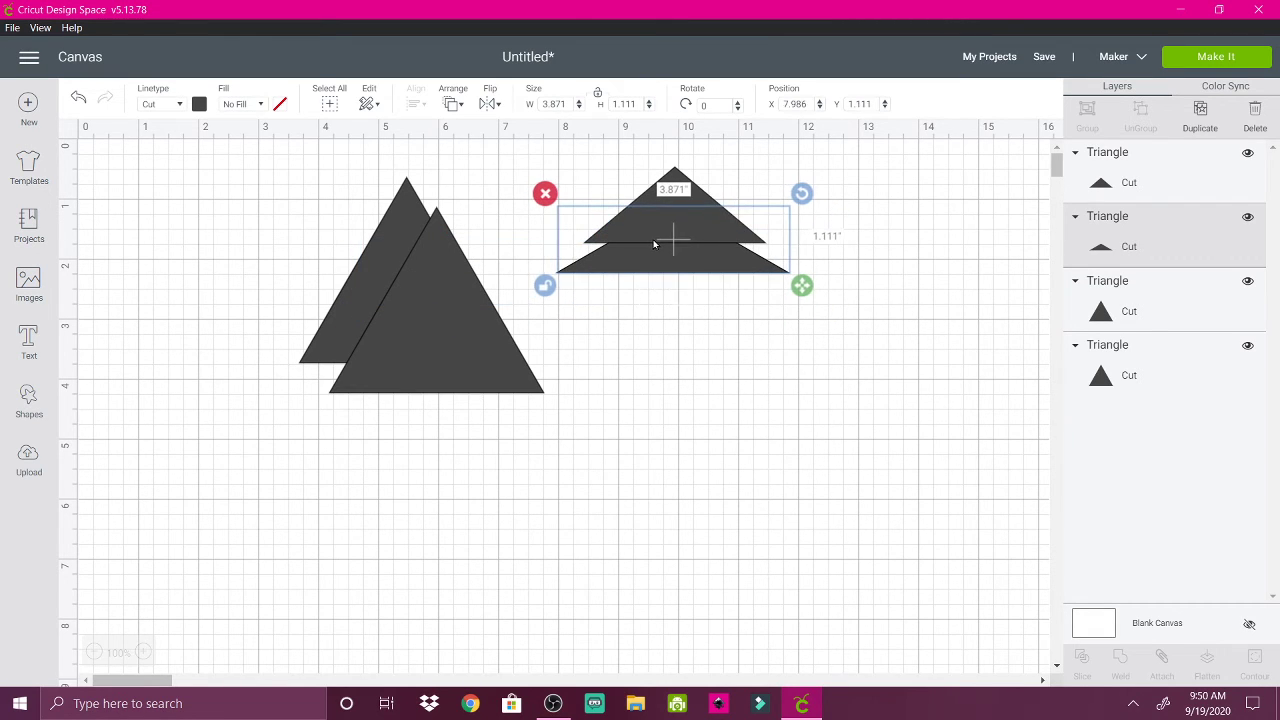
# - Flatten a third triangle to about 3.98 × 1.11 in with unlocked proportions and center it as the tier below the second
pyautogui.click(399, 320)
pyautogui.click(316, 407)
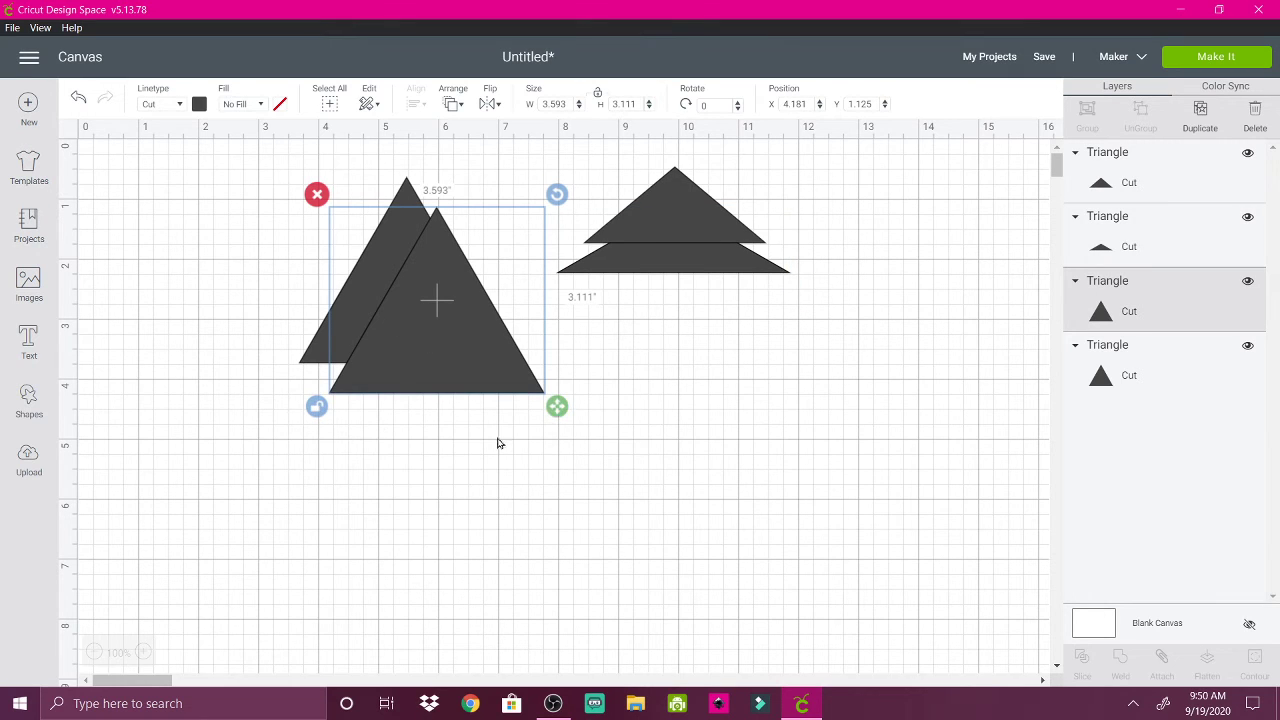
pyautogui.moveTo(557, 407); pyautogui.dragTo(580, 286)
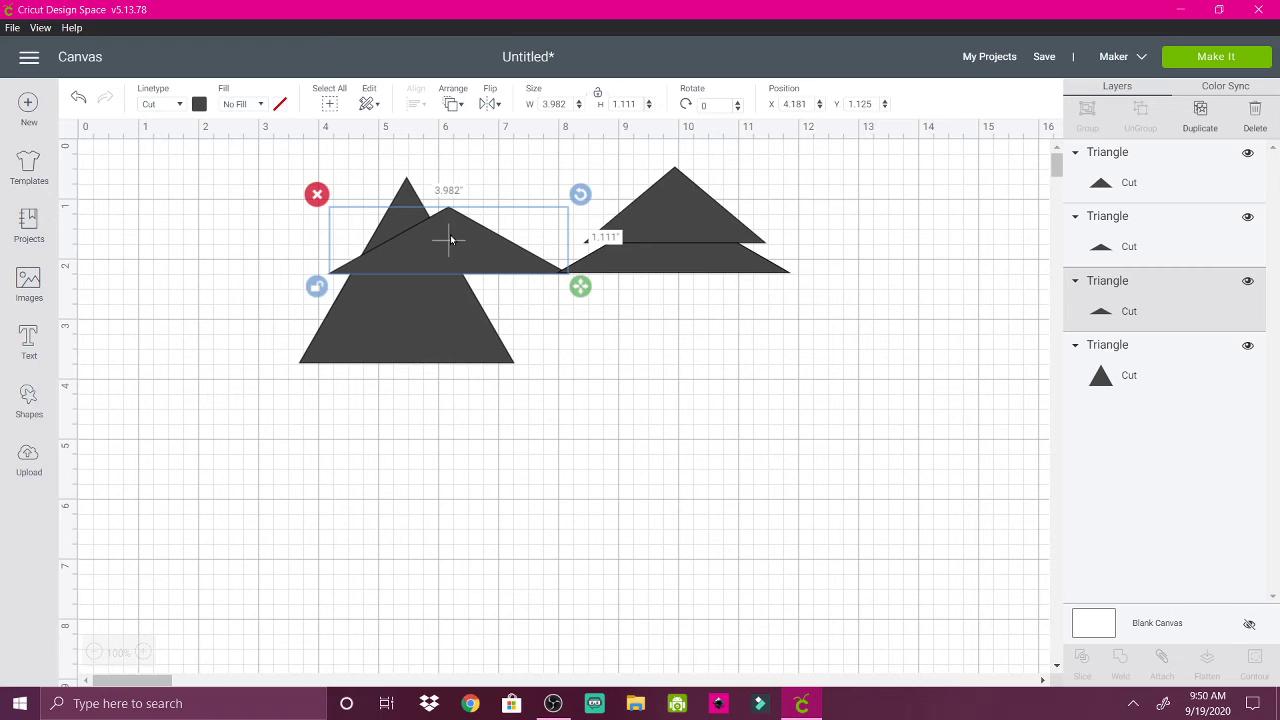
pyautogui.moveTo(451, 240); pyautogui.dragTo(679, 267)
# - Flatten the remaining large triangle to about 4.75 × 1.18 in with unlocked proportions and center it as the lowest tier of the tree
pyautogui.click(365, 290)
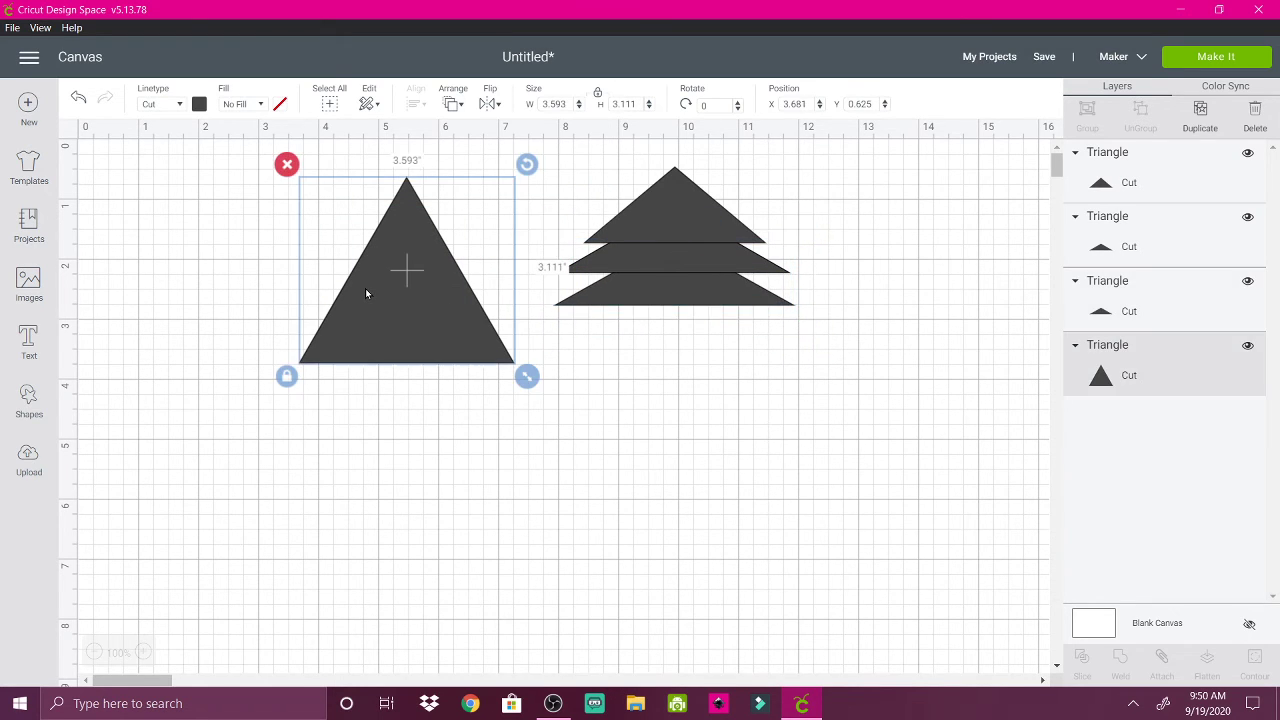
pyautogui.click(287, 376)
pyautogui.moveTo(527, 379); pyautogui.dragTo(596, 261)
pyautogui.moveTo(427, 215); pyautogui.dragTo(667, 309)
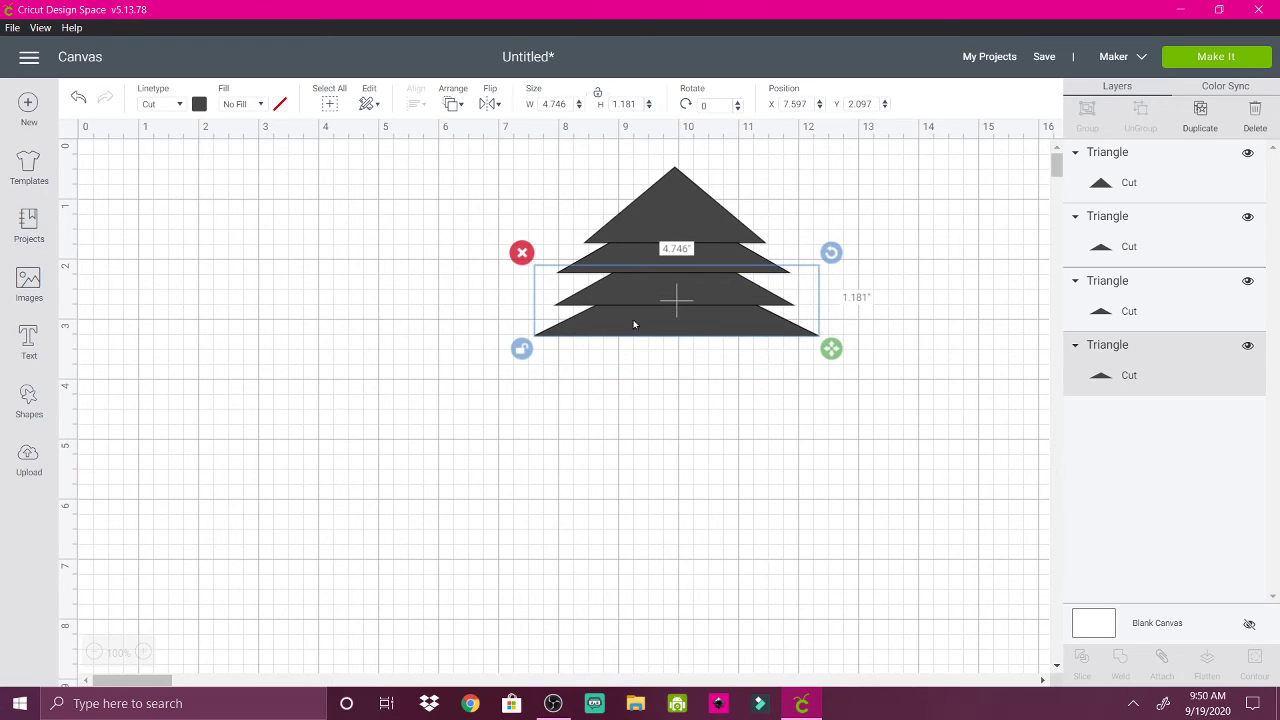
# - Add a square, narrow it to a trunk about 0.51 × 1.64 in, and center it overlapping the lowest tiers of the tree
pyautogui.click(31, 398)
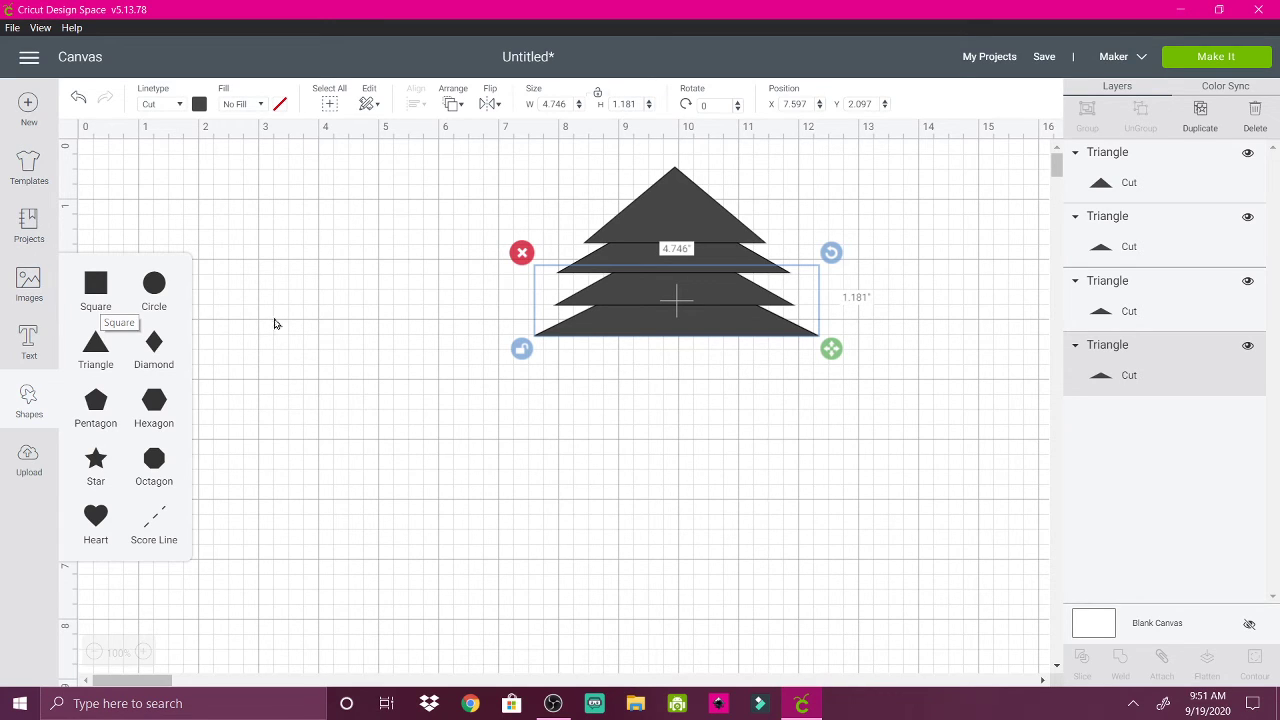
pyautogui.click(95, 287)
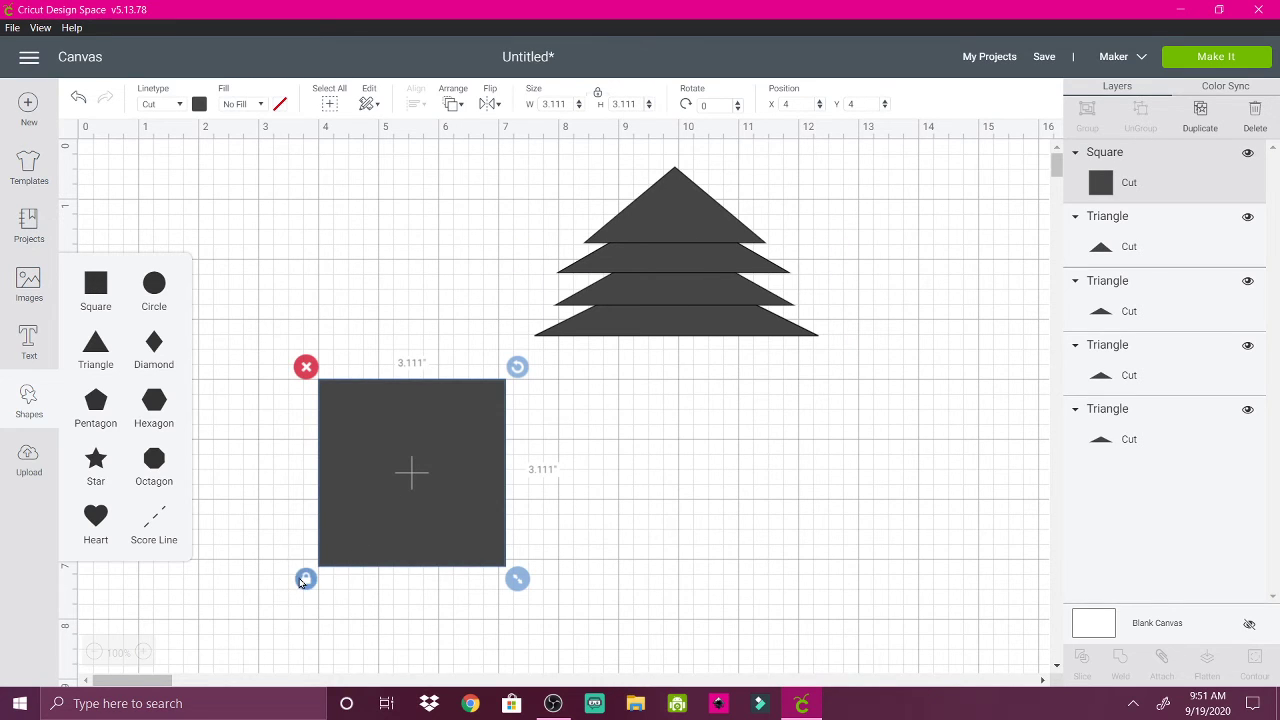
pyautogui.click(305, 580)
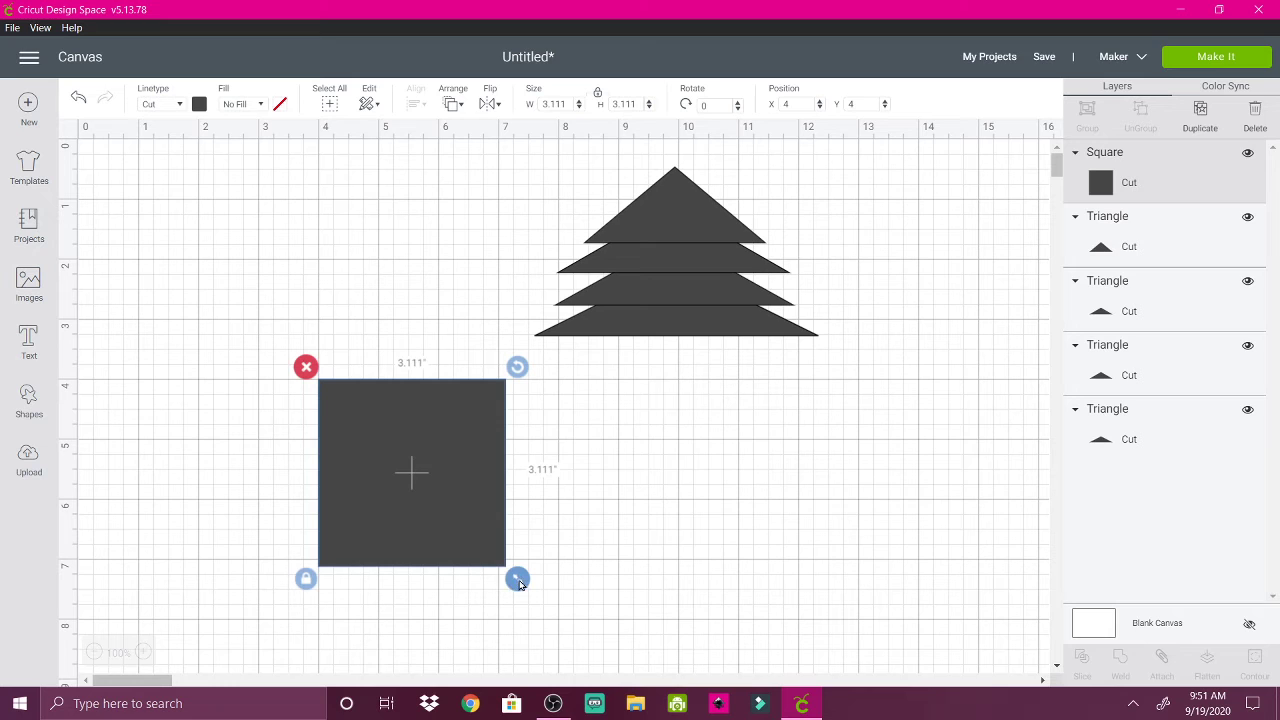
pyautogui.moveTo(517, 578); pyautogui.dragTo(414, 540)
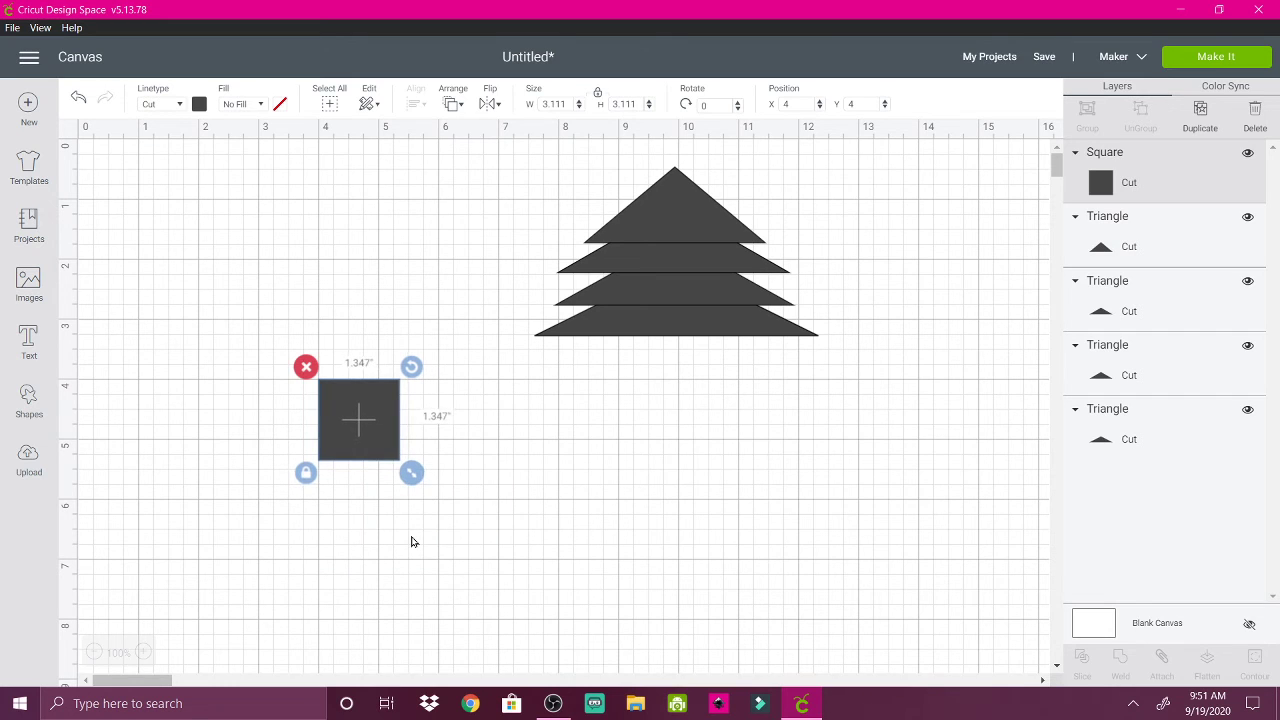
pyautogui.click(305, 472)
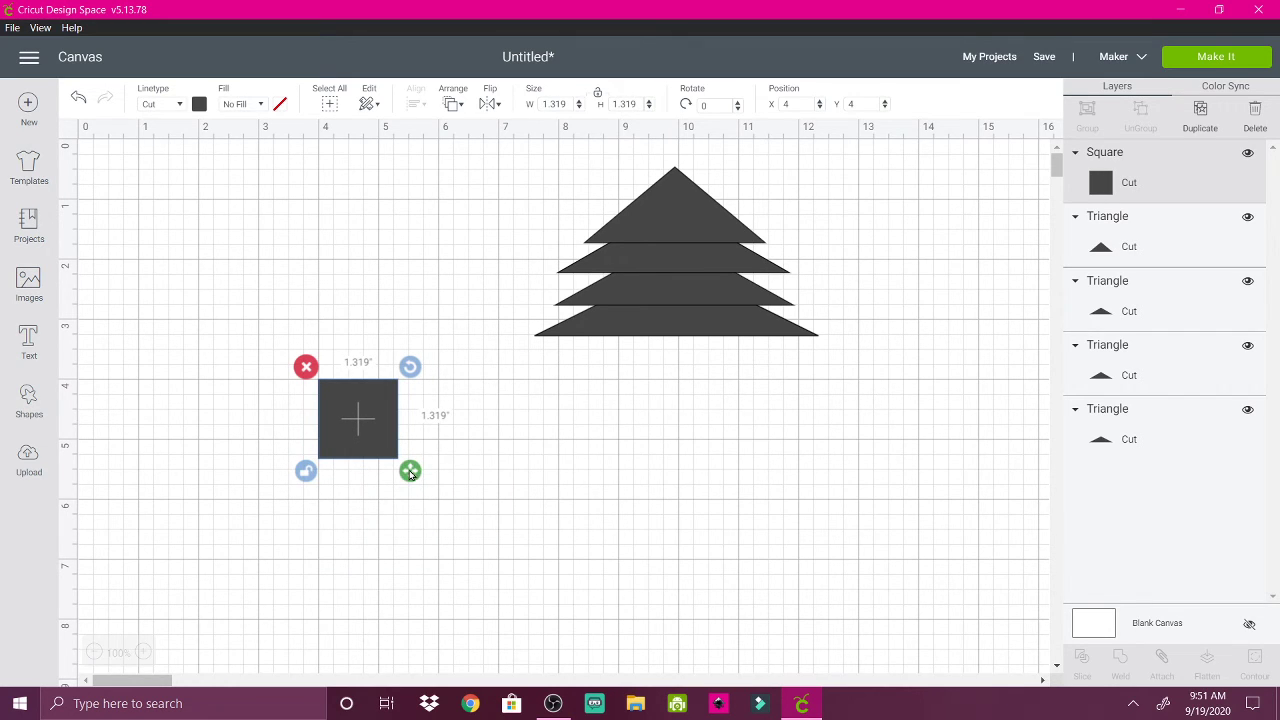
pyautogui.moveTo(412, 473); pyautogui.dragTo(692, 353)
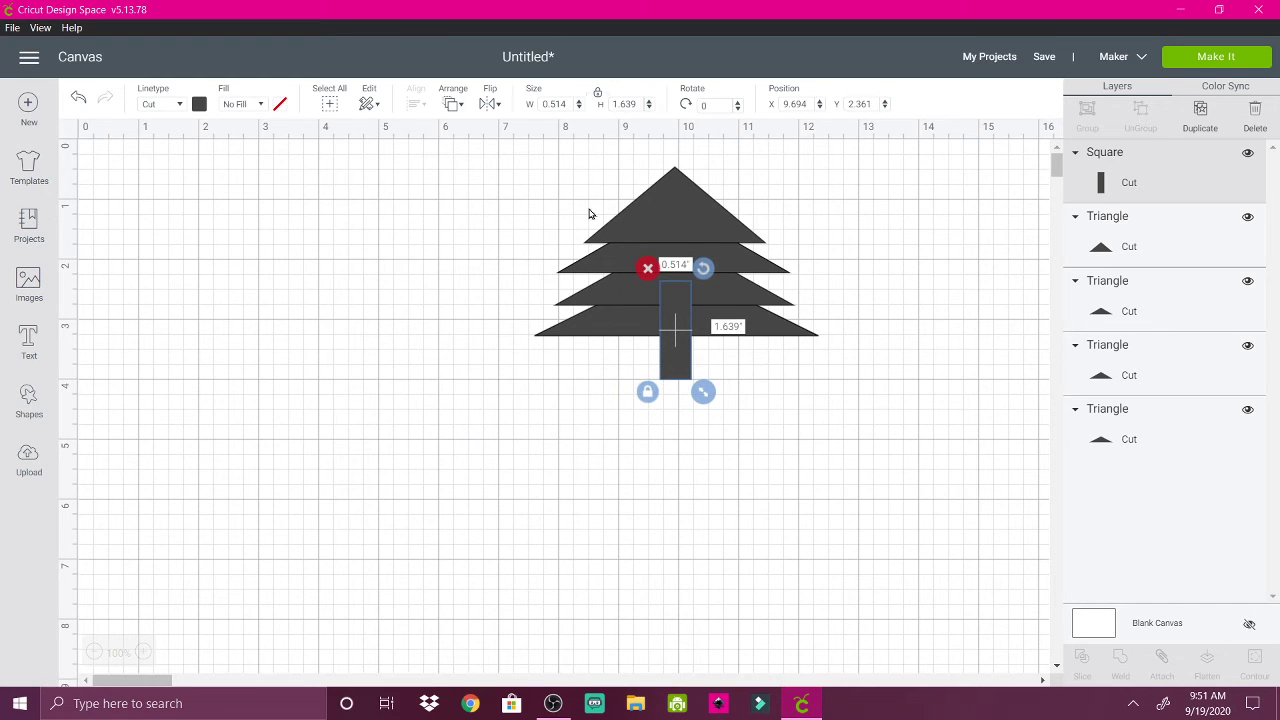
# - Weld all the shapes into one tree and stretch it to about 3.30 × 5.67 in with unlocked proportions
pyautogui.click(329, 104)
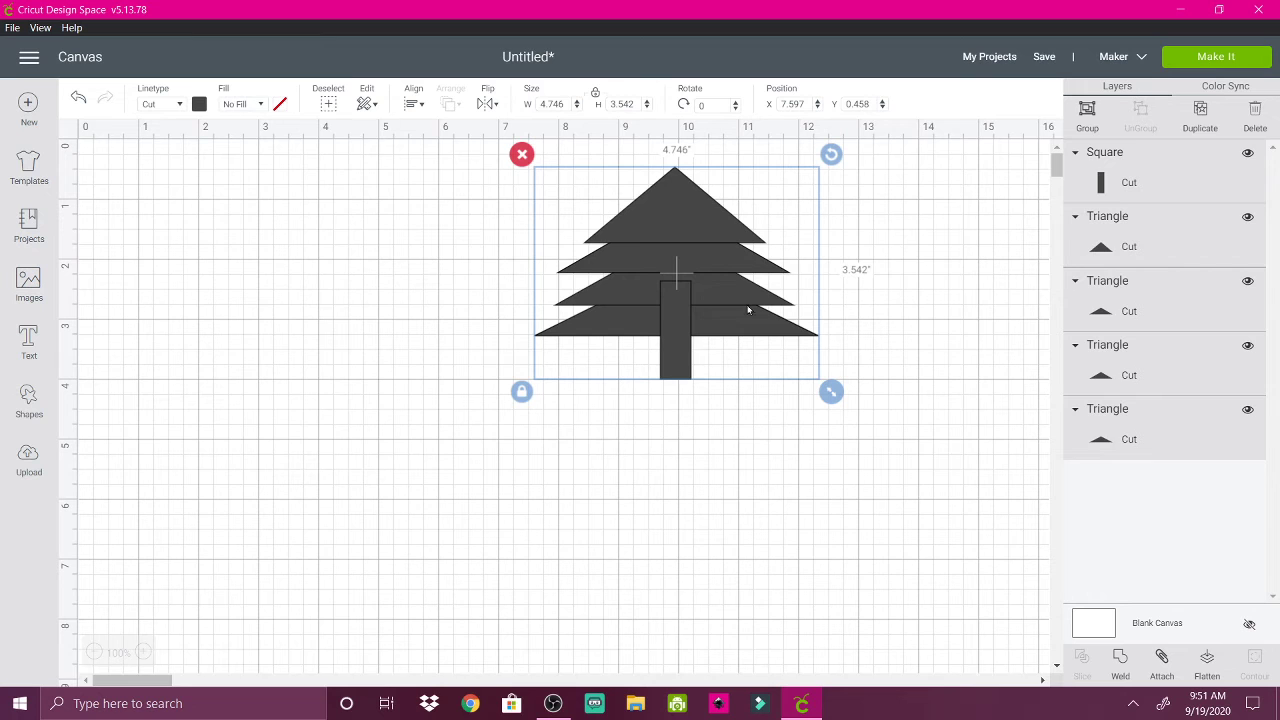
pyautogui.click(1121, 660)
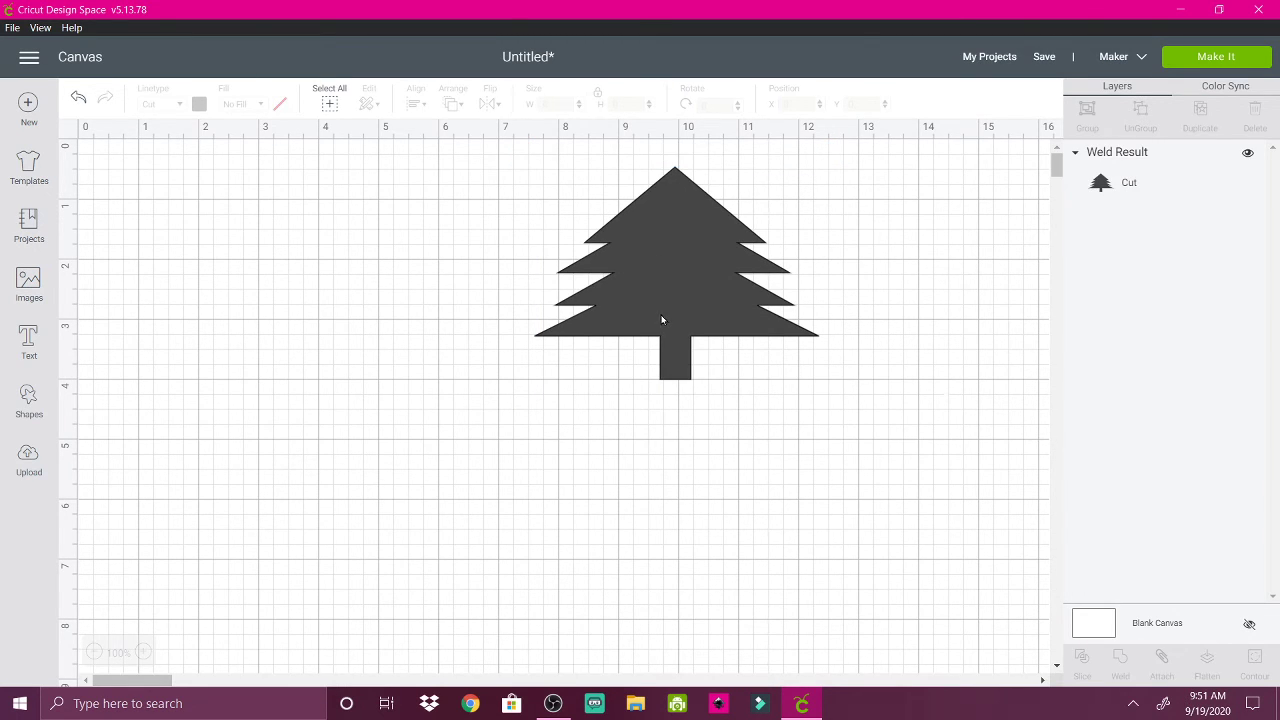
pyautogui.click(661, 319)
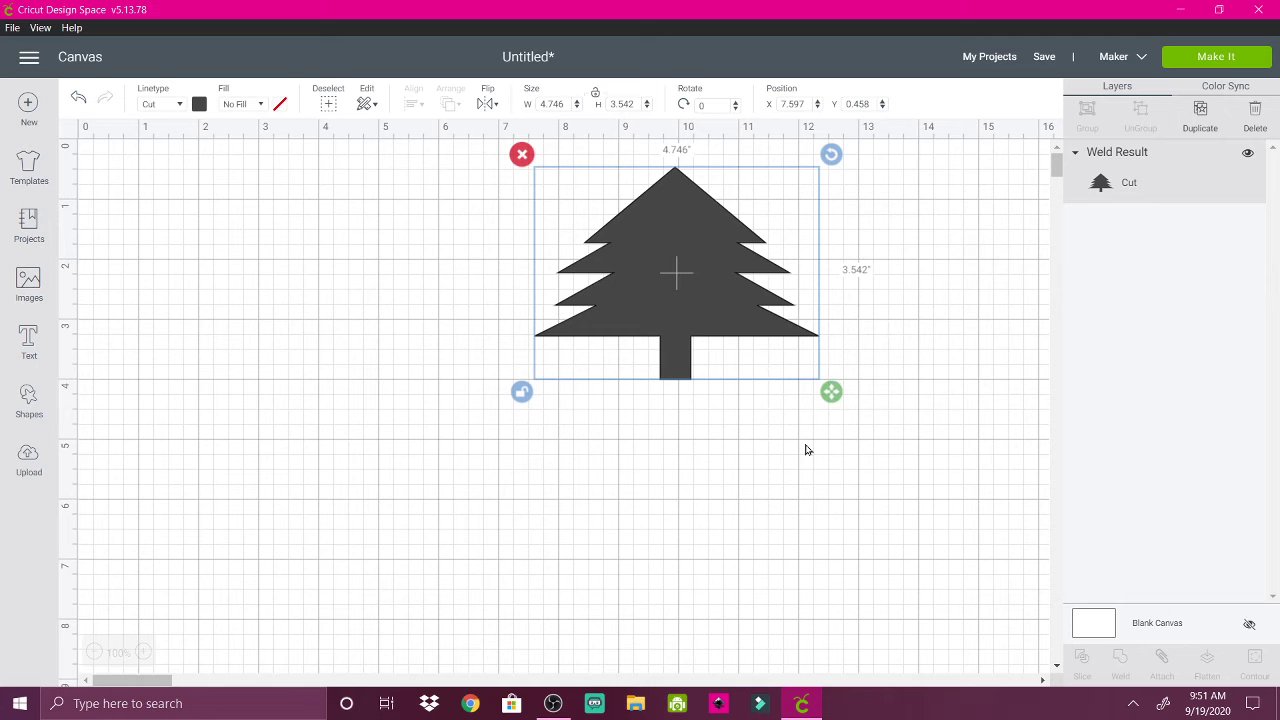
pyautogui.moveTo(832, 397); pyautogui.dragTo(745, 525)
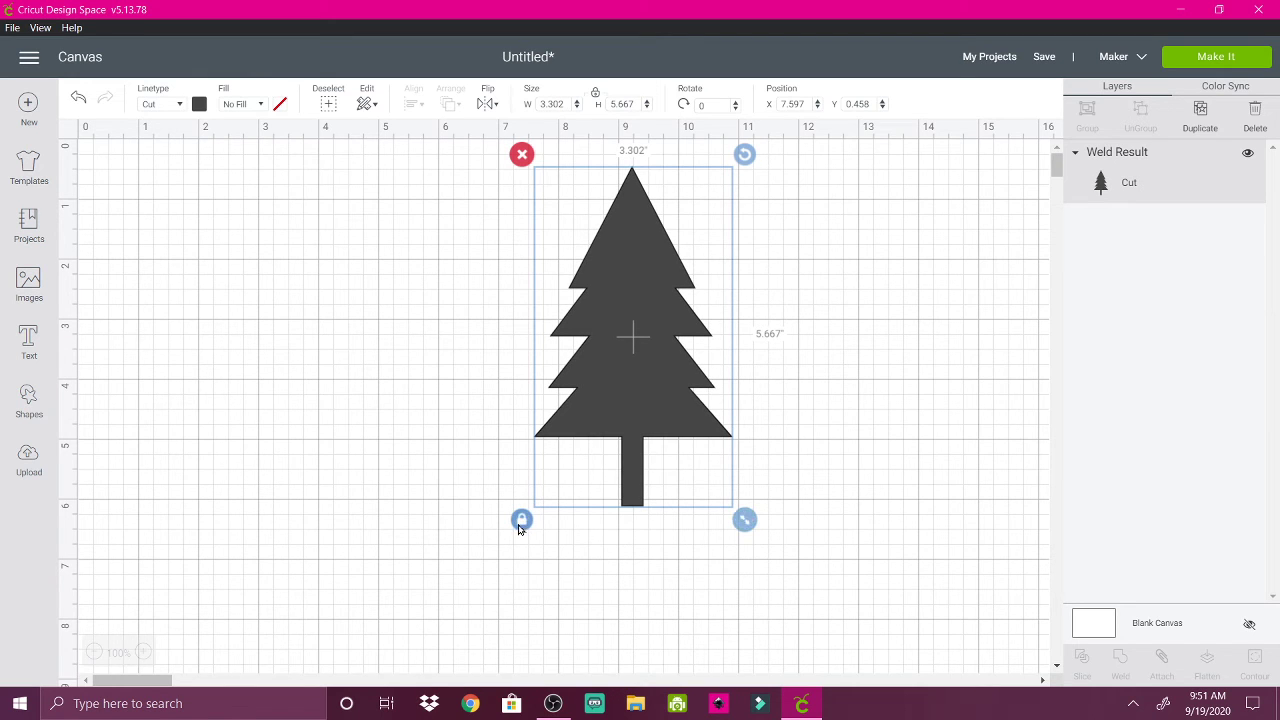
# - Move the tree to about X 1.01 in, duplicate it and place the copy beside it at about X 5.03, Y 0.72 in
pyautogui.moveTo(645, 327); pyautogui.dragTo(244, 329)
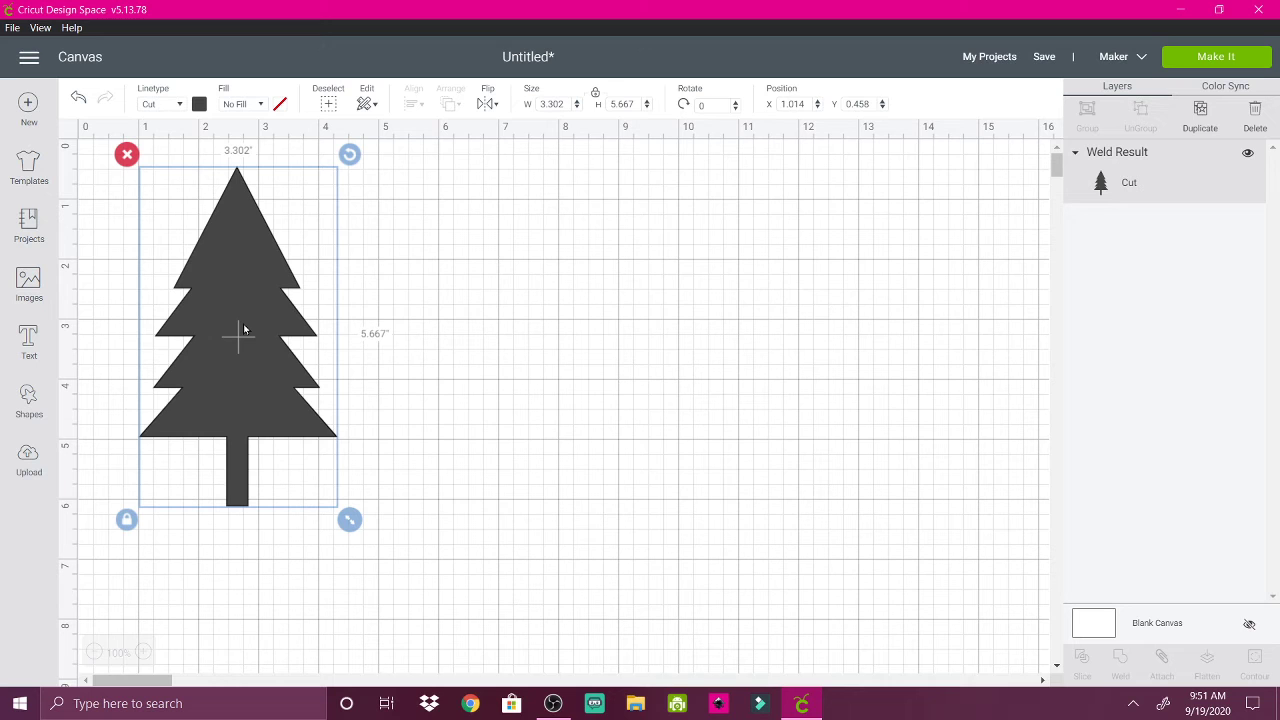
pyautogui.click(1198, 115)
pyautogui.moveTo(265, 381); pyautogui.dragTo(488, 372)
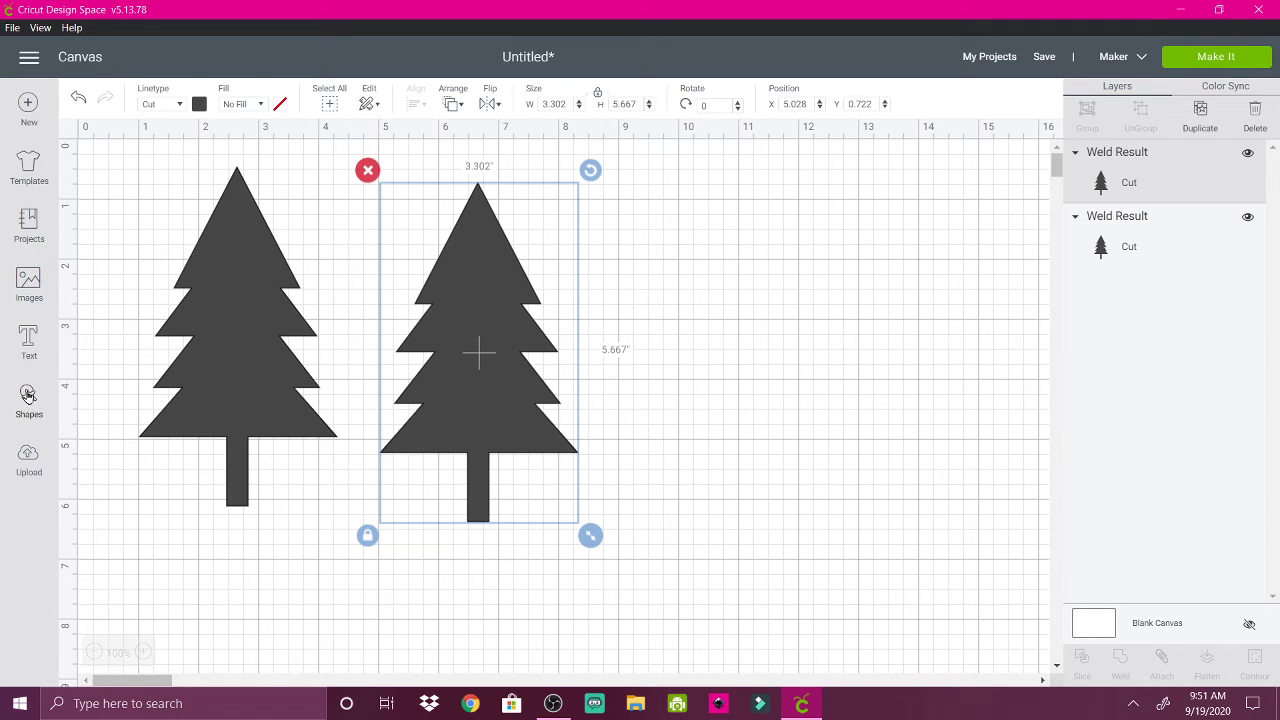
# - Search the image library for "grass" and look through the results for an image to add to the tree scene
pyautogui.click(28, 283)
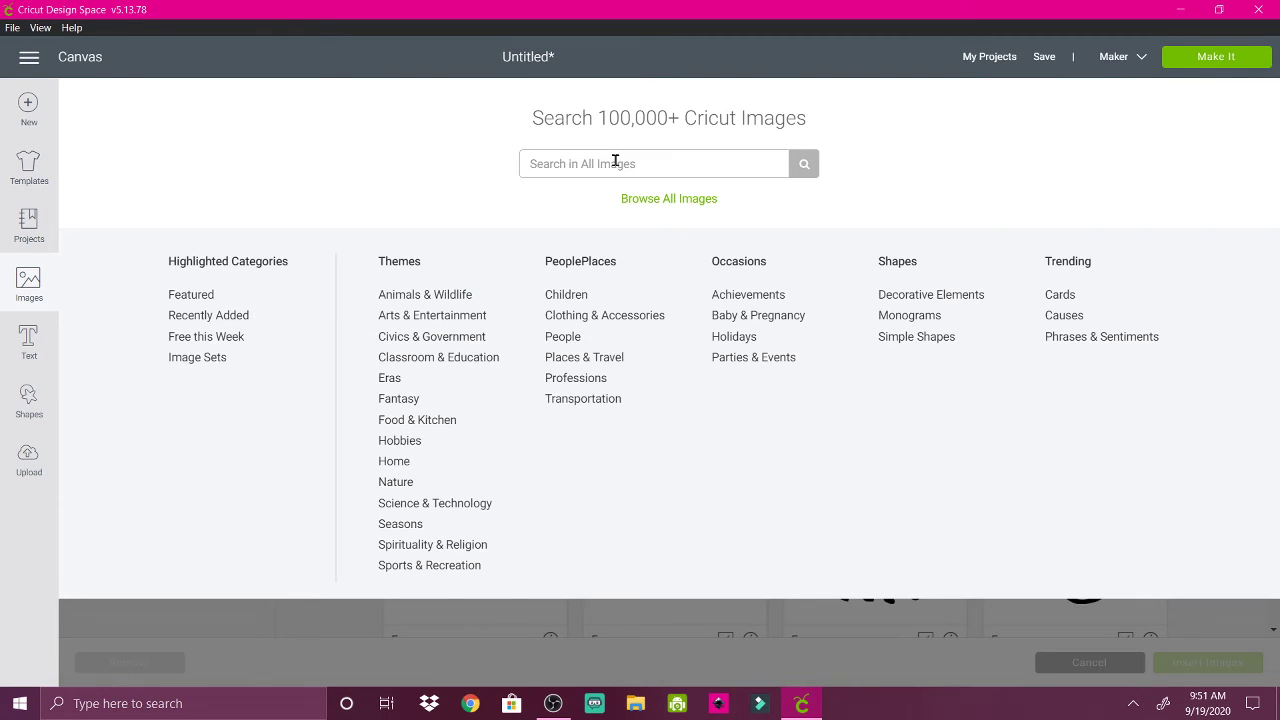
pyautogui.write('gra')
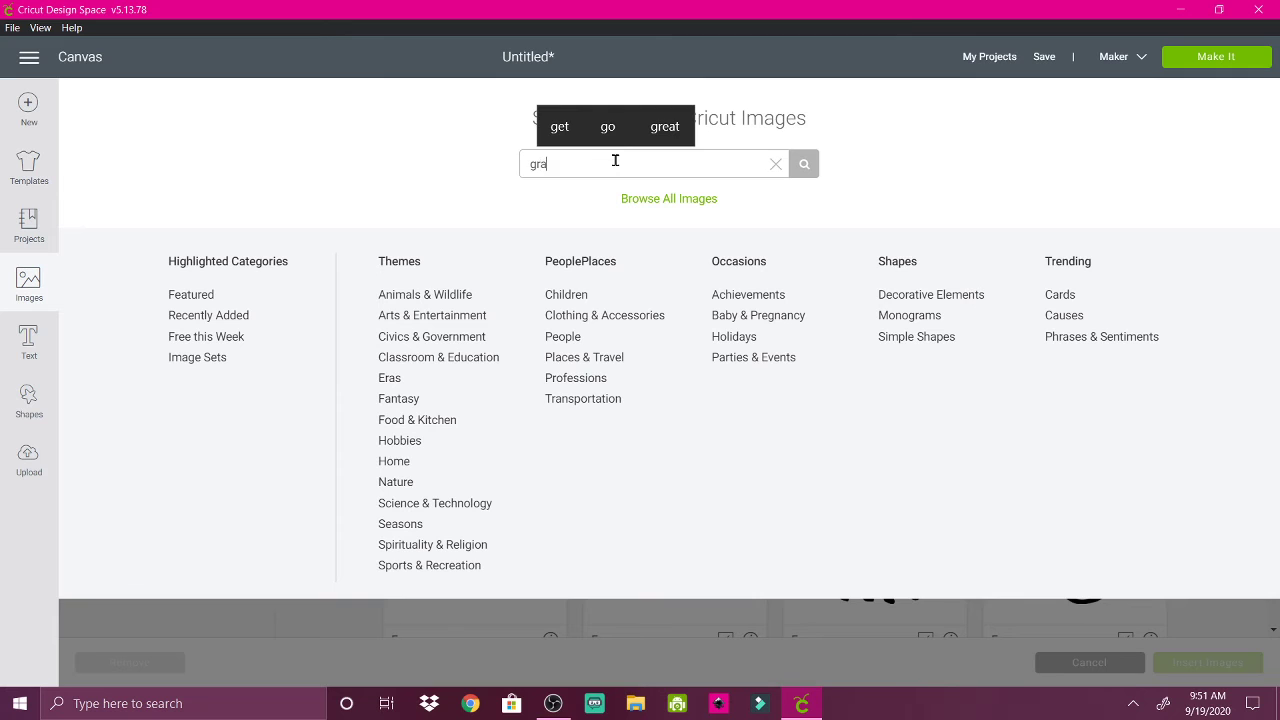
pyautogui.write('ss')
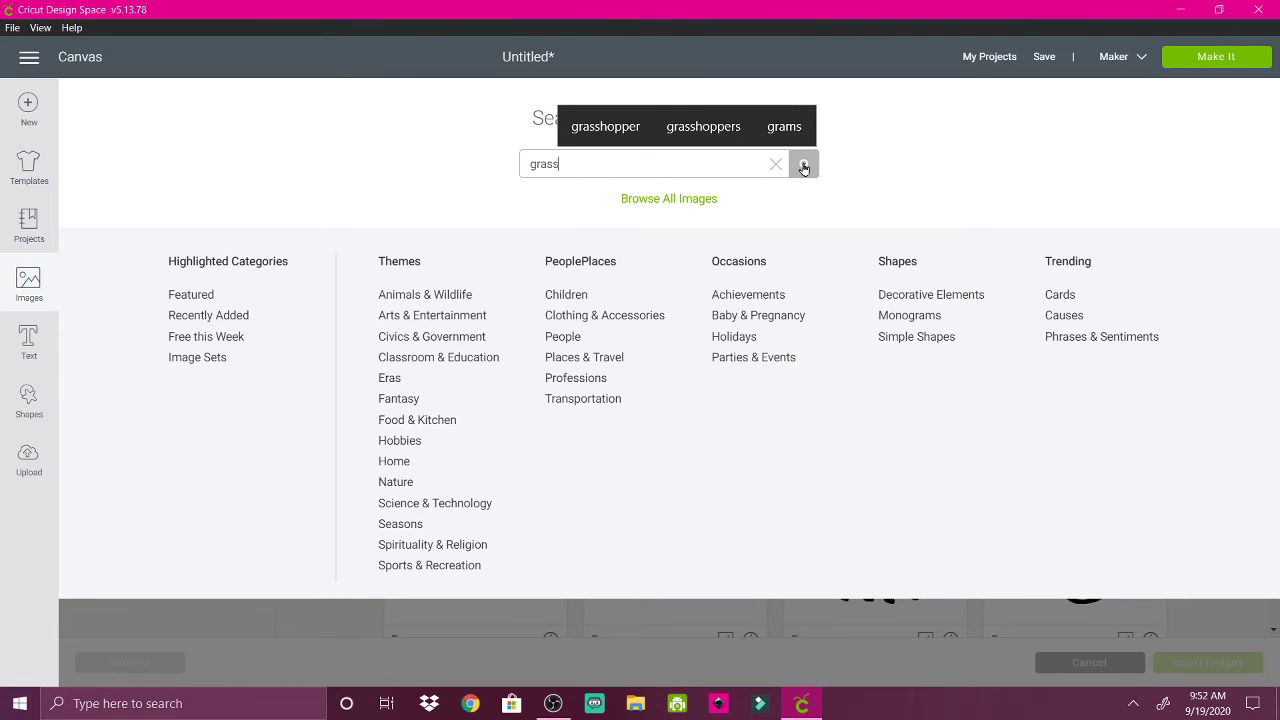
pyautogui.click(803, 166)
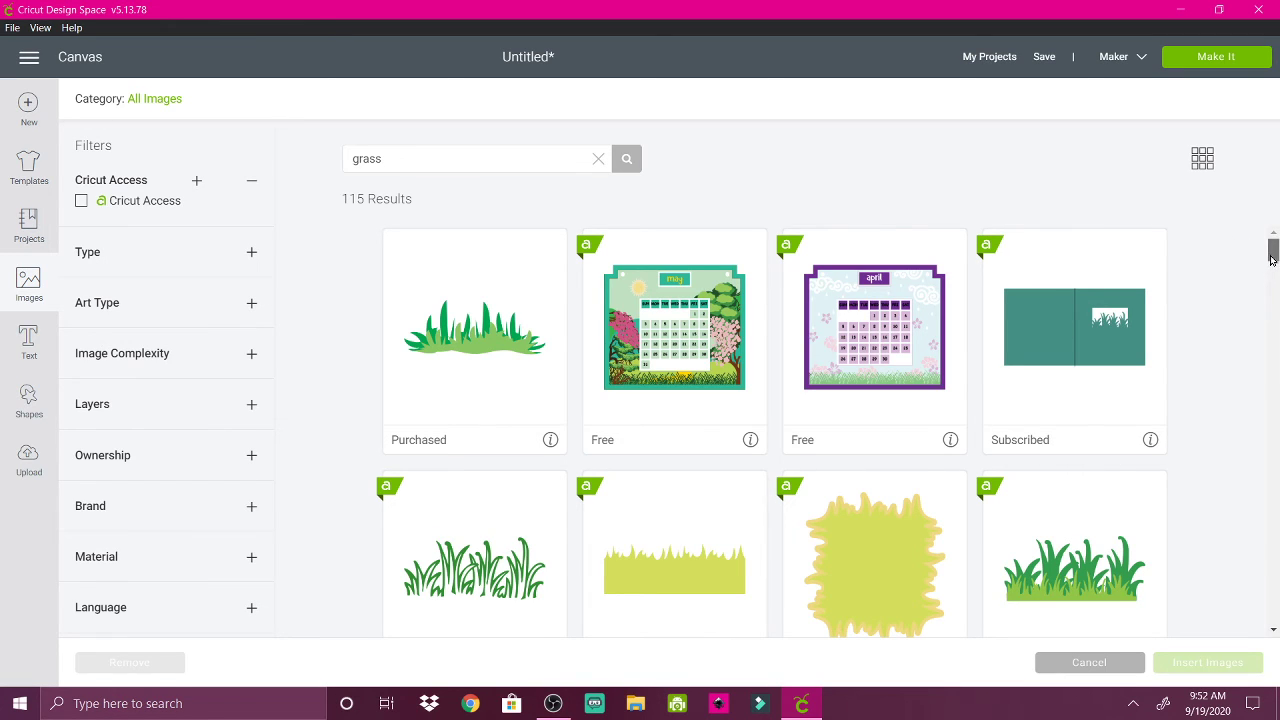
pyautogui.moveTo(1272, 259); pyautogui.dragTo(1276, 405)
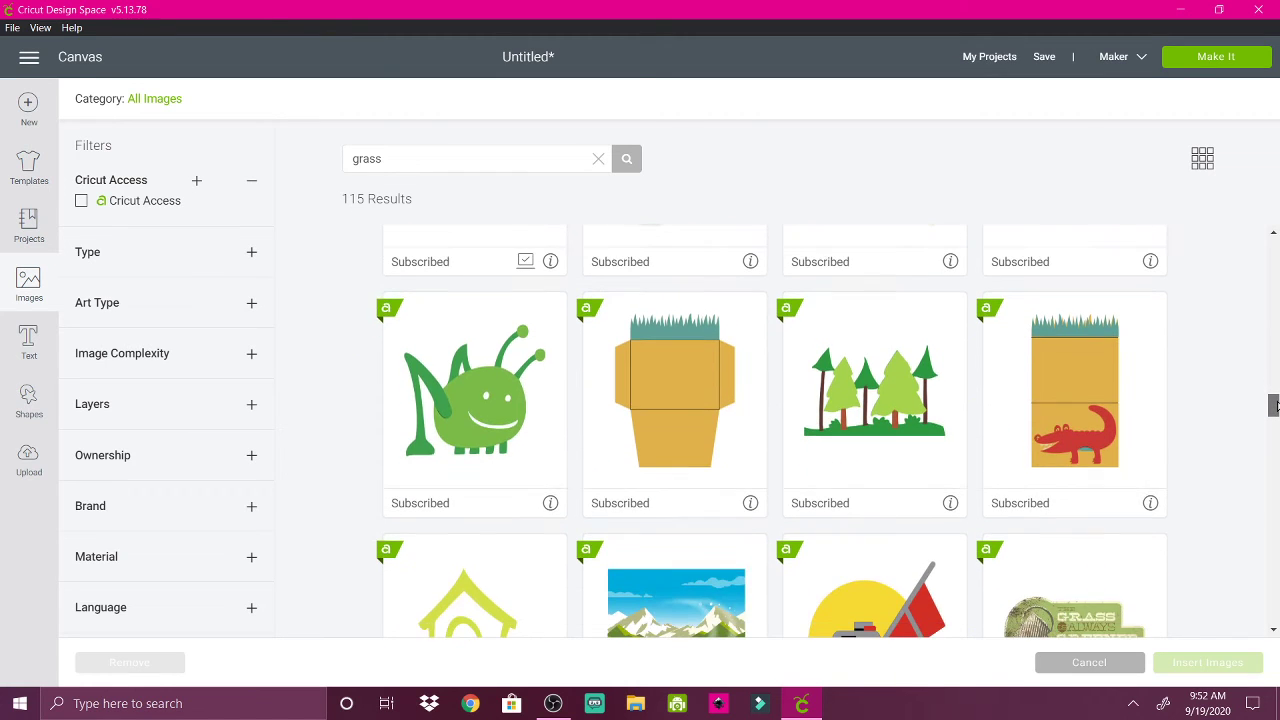
pyautogui.scroll(-3, 1276, 404)
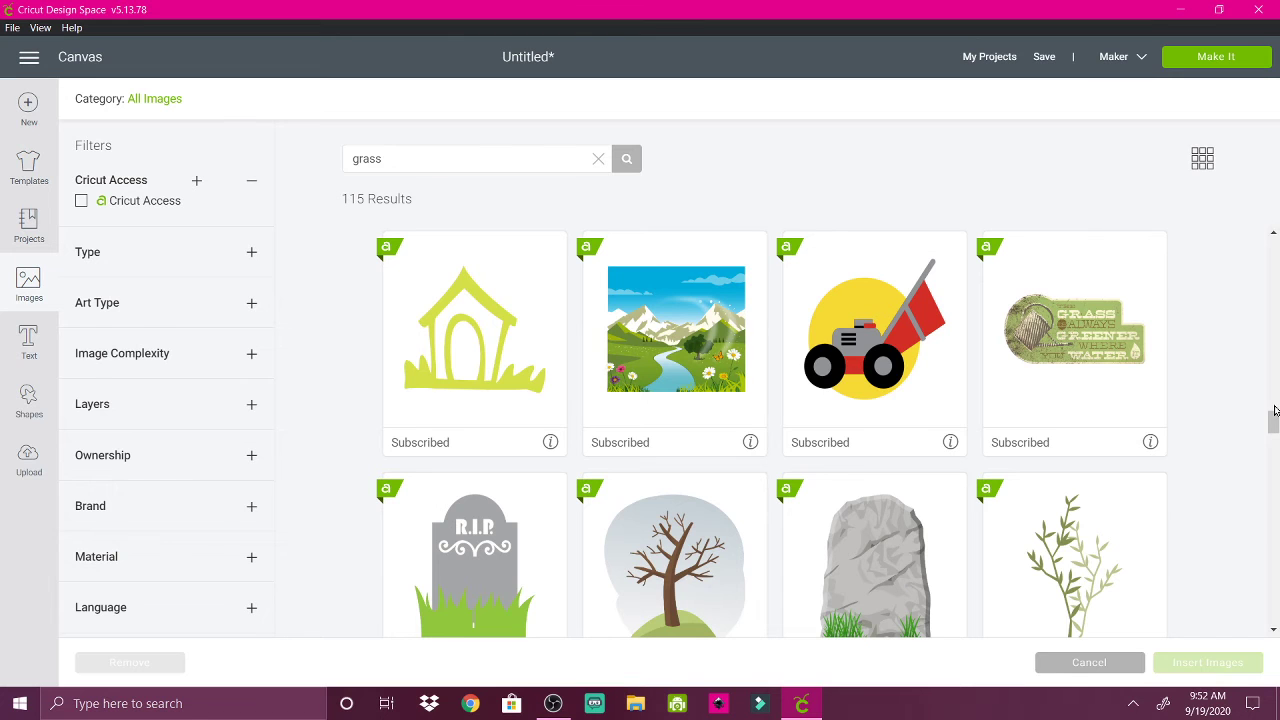
pyautogui.moveTo(1275, 410); pyautogui.dragTo(1275, 516)
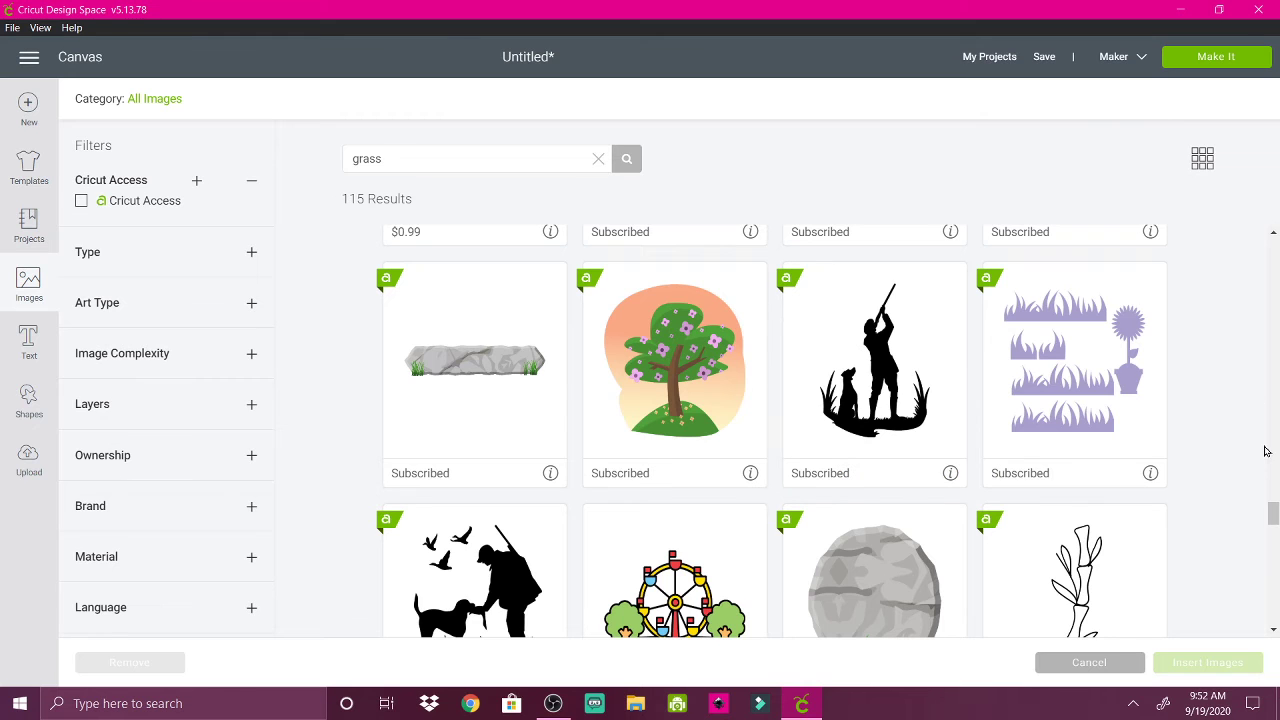
pyautogui.moveTo(1273, 511); pyautogui.dragTo(1273, 522)
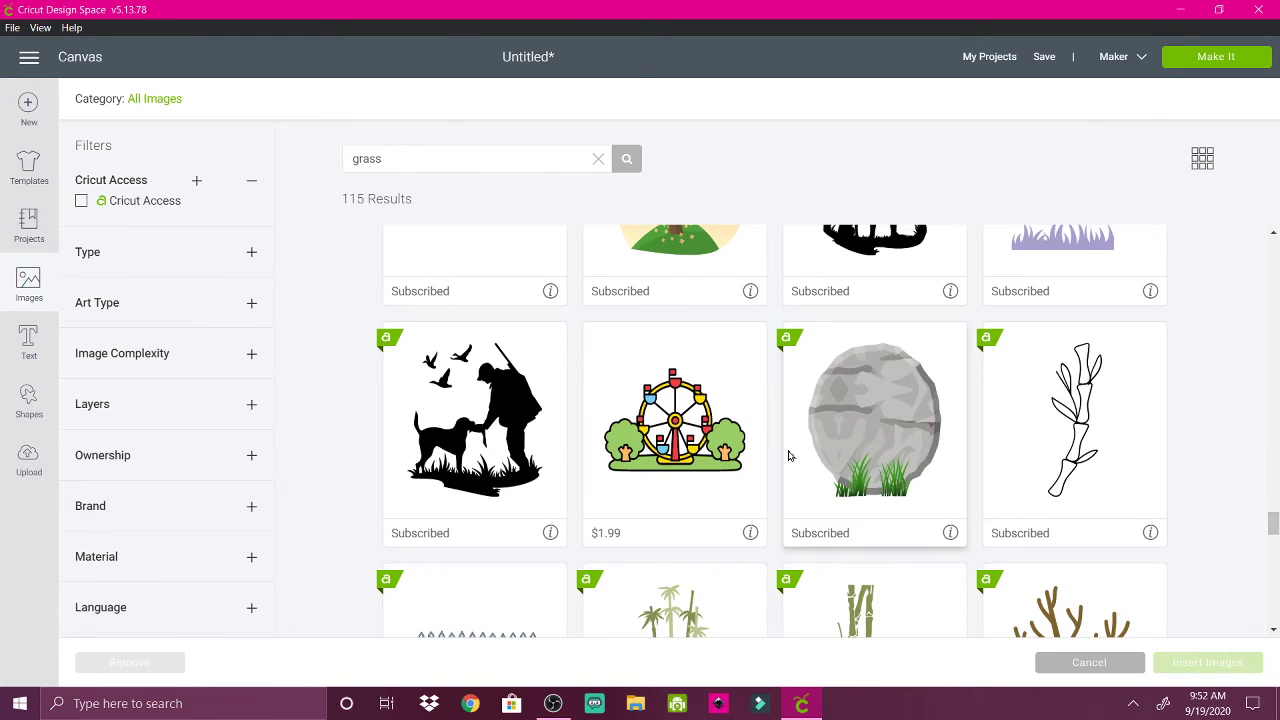
# - Open the image set of the Man Feeding Dog silhouette, insert its flying goose silhouette and place it beside the second tree
pyautogui.click(551, 532)
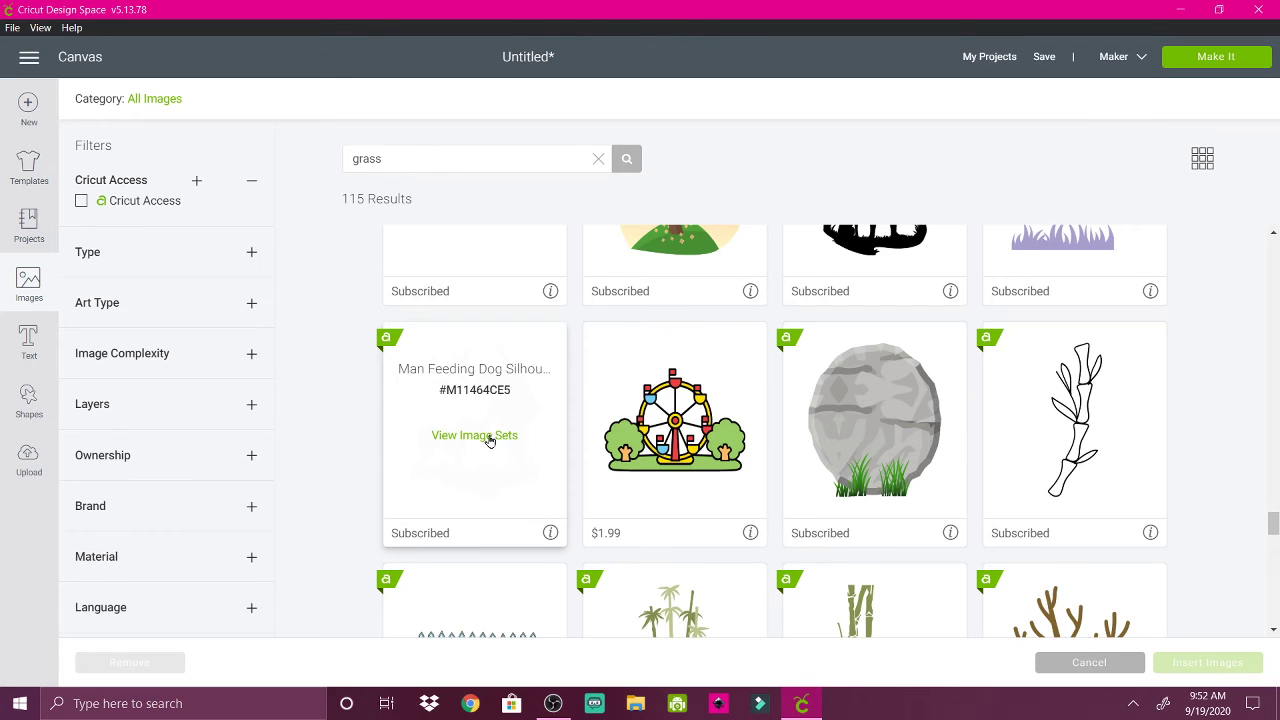
pyautogui.click(489, 437)
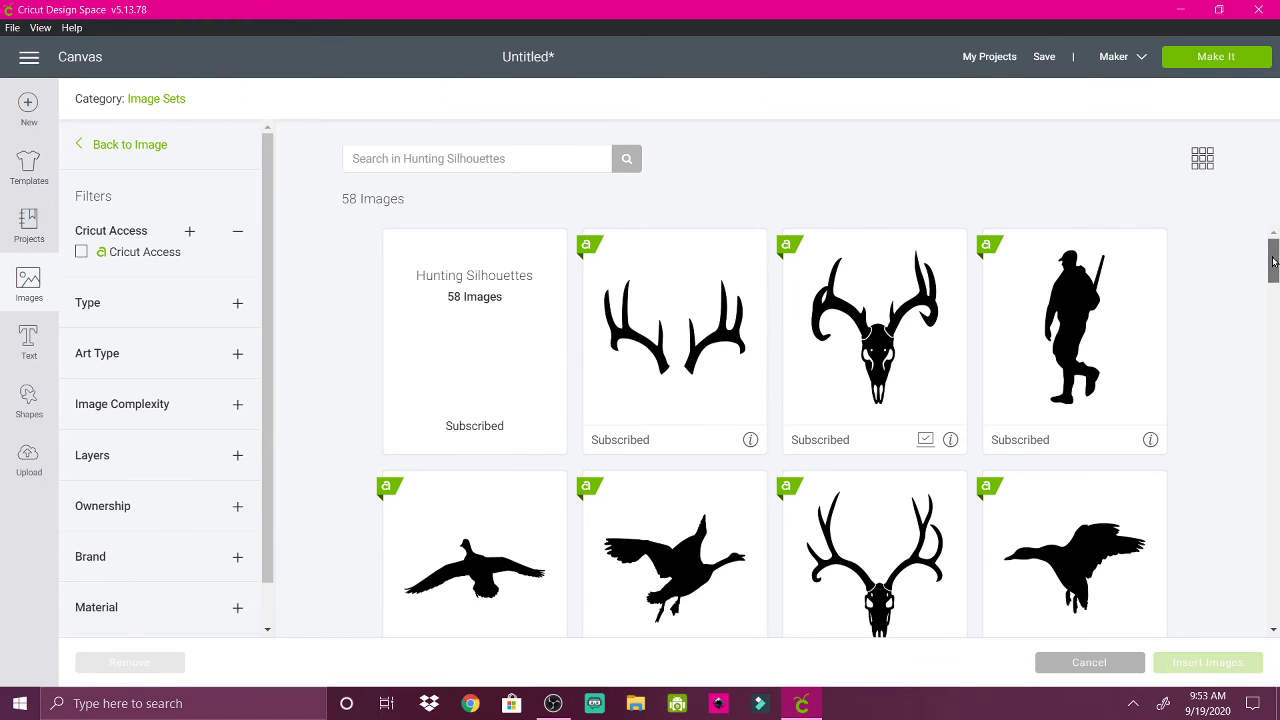
pyautogui.moveTo(1274, 262); pyautogui.dragTo(1275, 365)
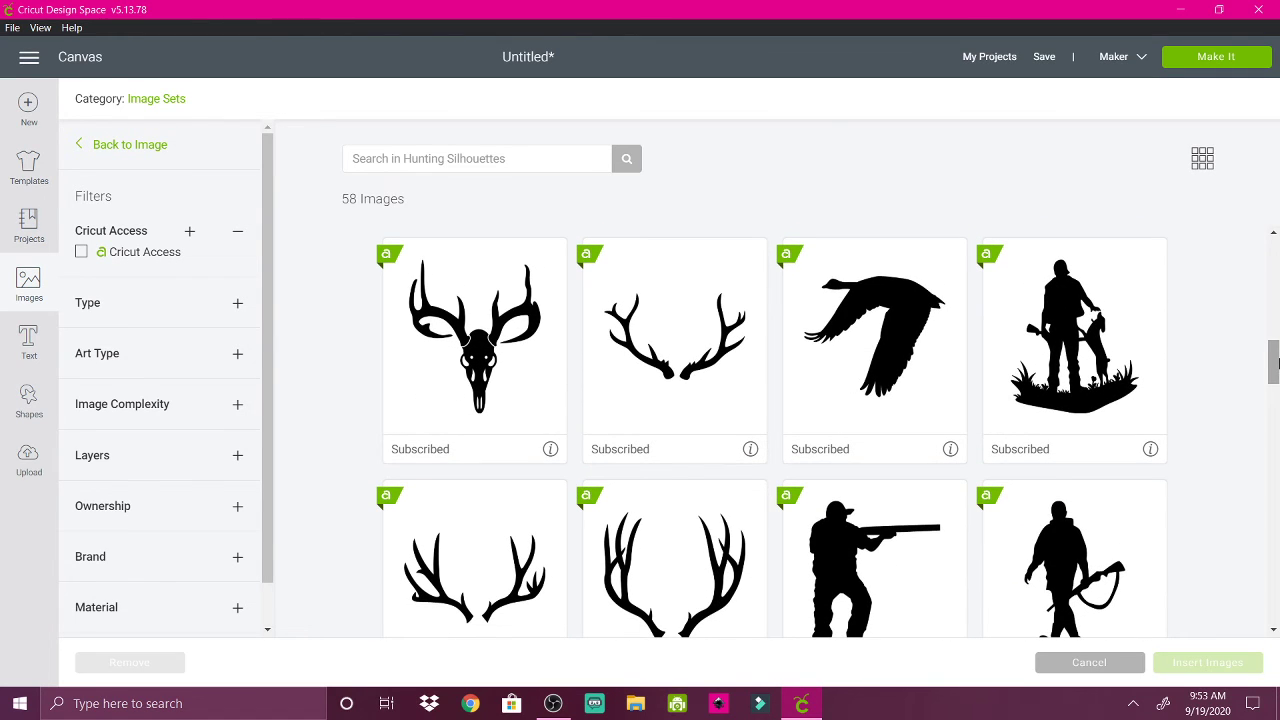
pyautogui.click(826, 345)
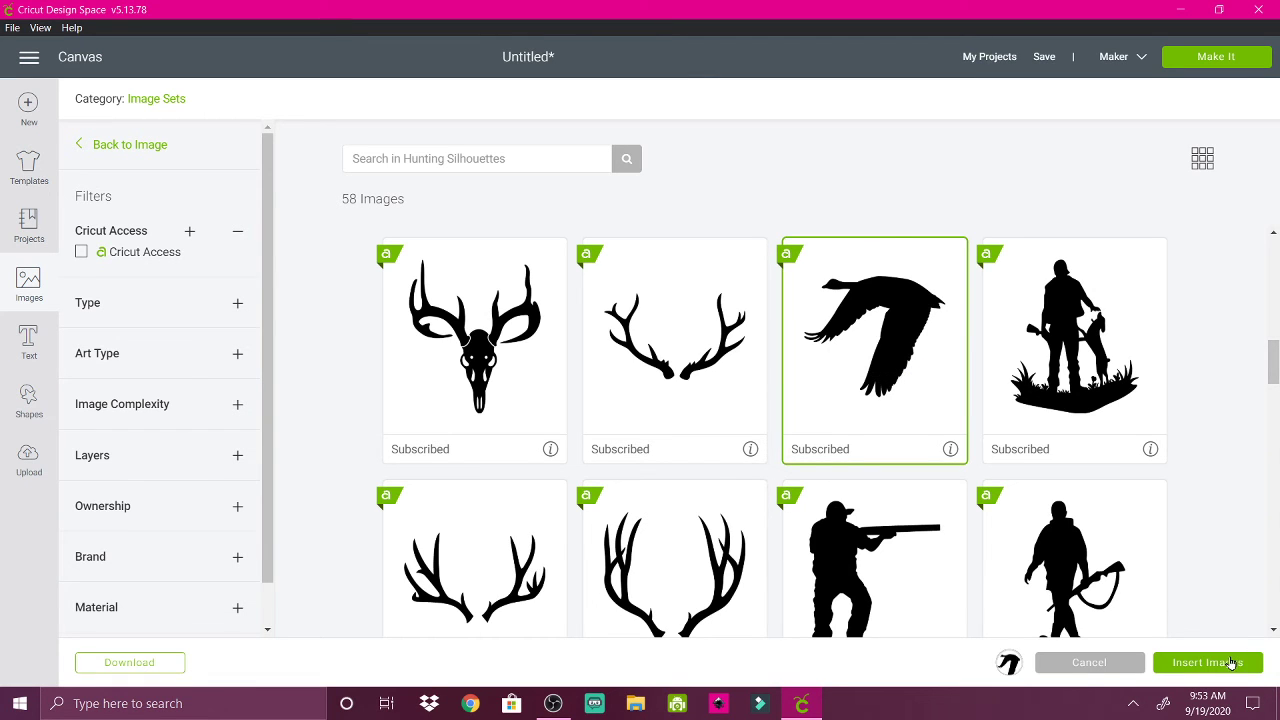
pyautogui.click(1230, 663)
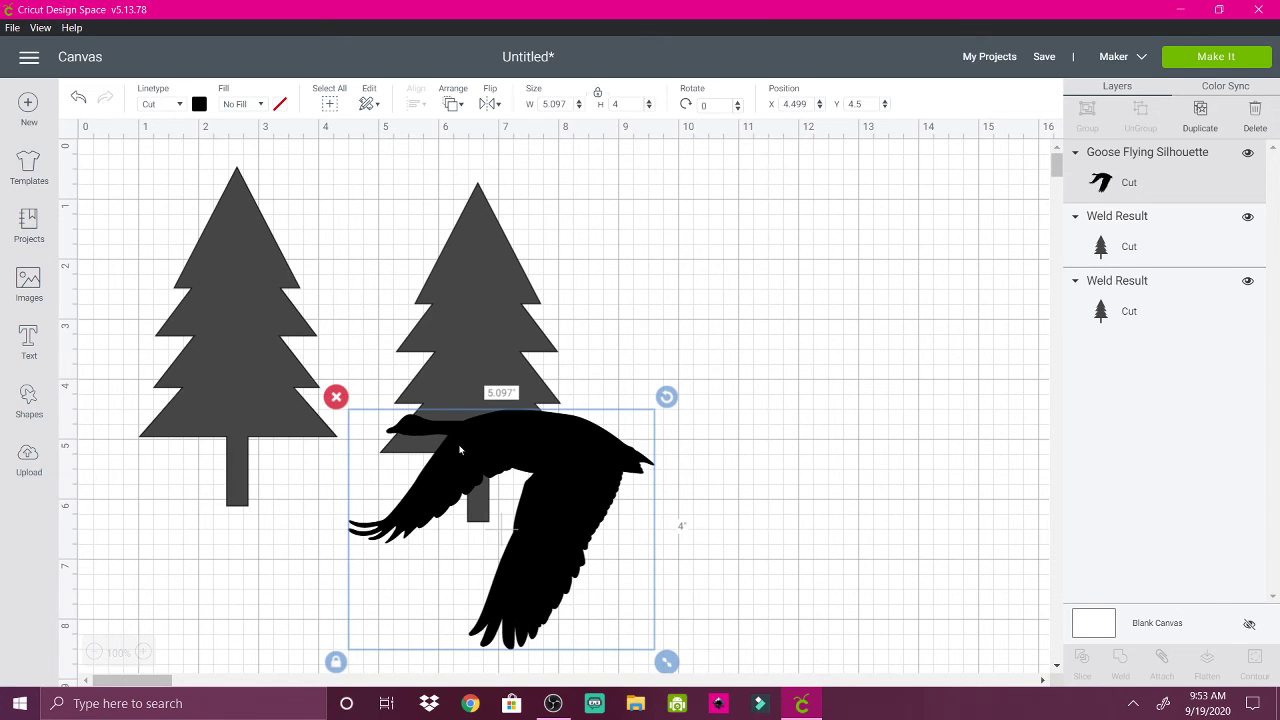
pyautogui.moveTo(460, 450); pyautogui.dragTo(688, 326)
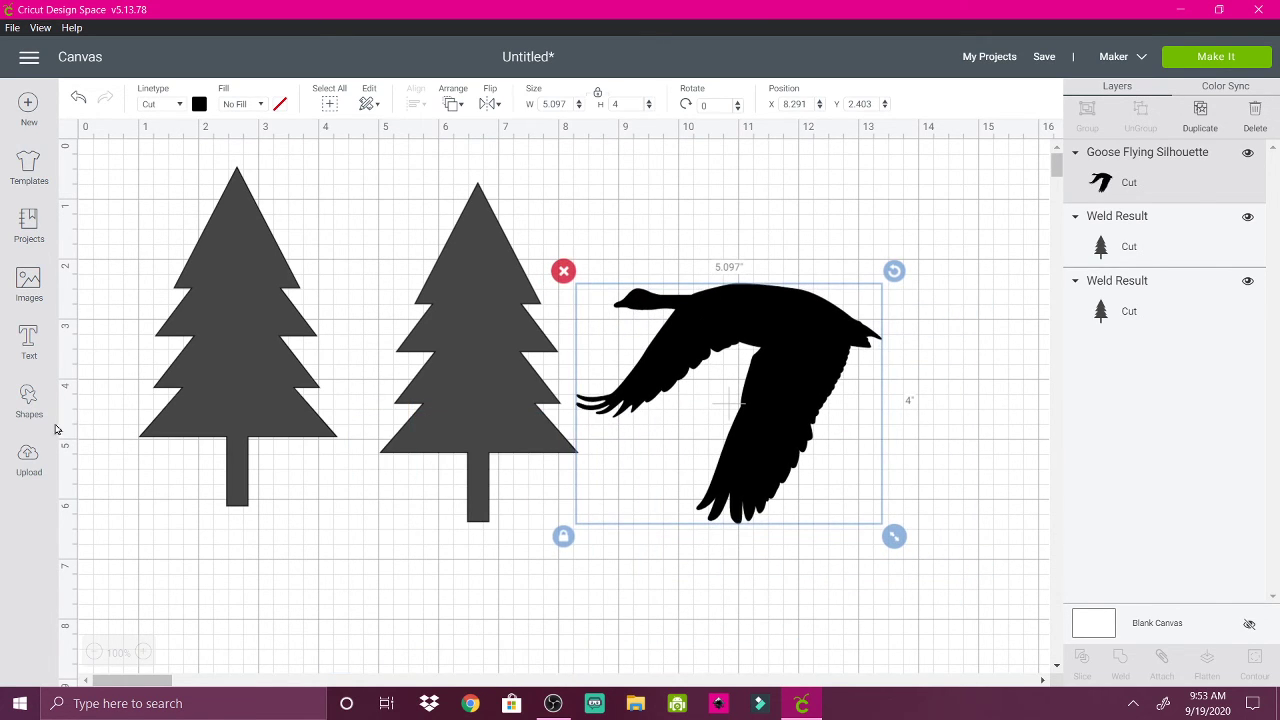
# - Add a square over the upper part of the goose and stretch it to about 5.22 × 3.24 in with unlocked proportions
pyautogui.click(28, 400)
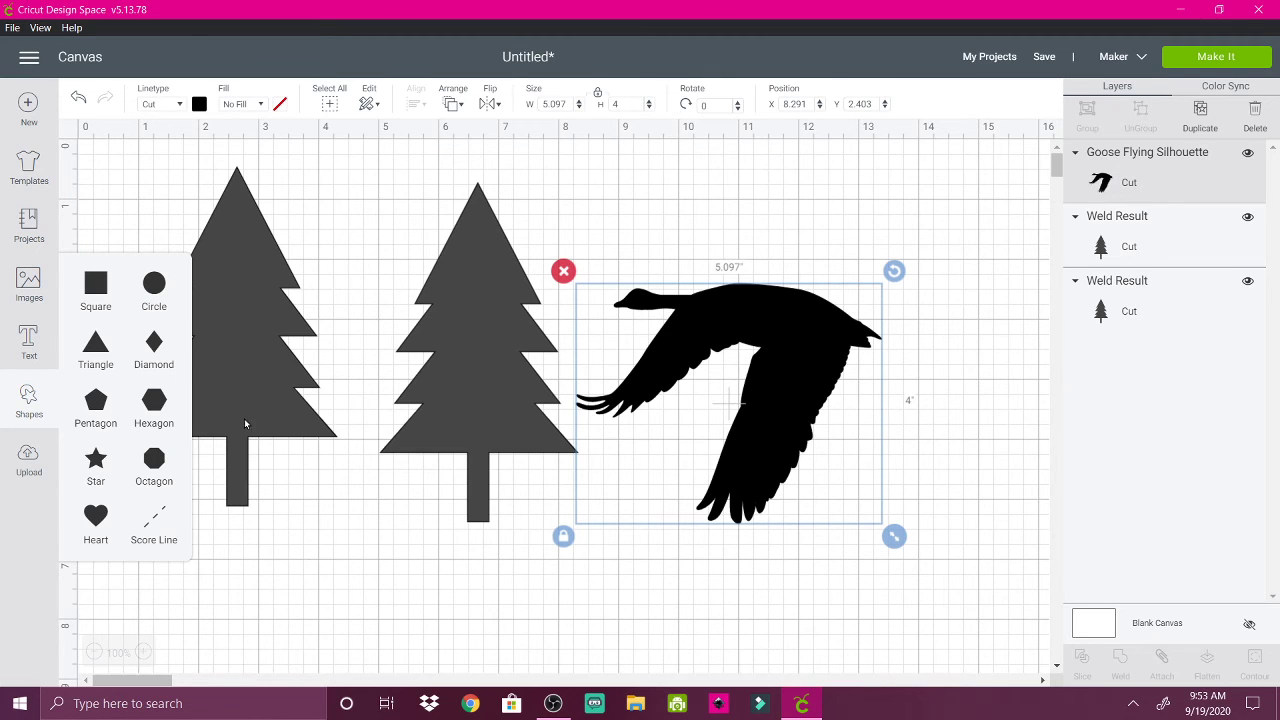
pyautogui.click(90, 290)
pyautogui.moveTo(410, 556); pyautogui.dragTo(641, 264)
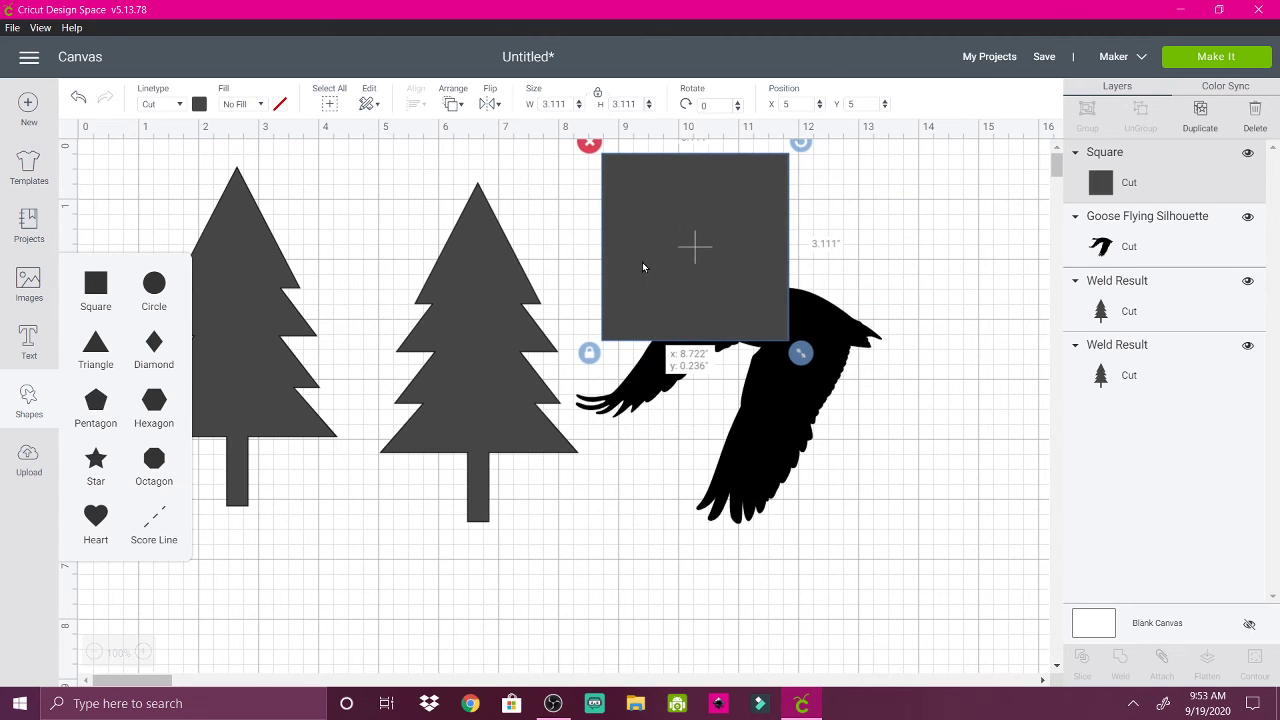
pyautogui.moveTo(803, 352)
pyautogui.mouseDown()
pyautogui.moveTo(840, 390)
pyautogui.moveTo(820, 370)
pyautogui.moveTo(827, 358)
pyautogui.moveTo(818, 365)
pyautogui.mouseUp()
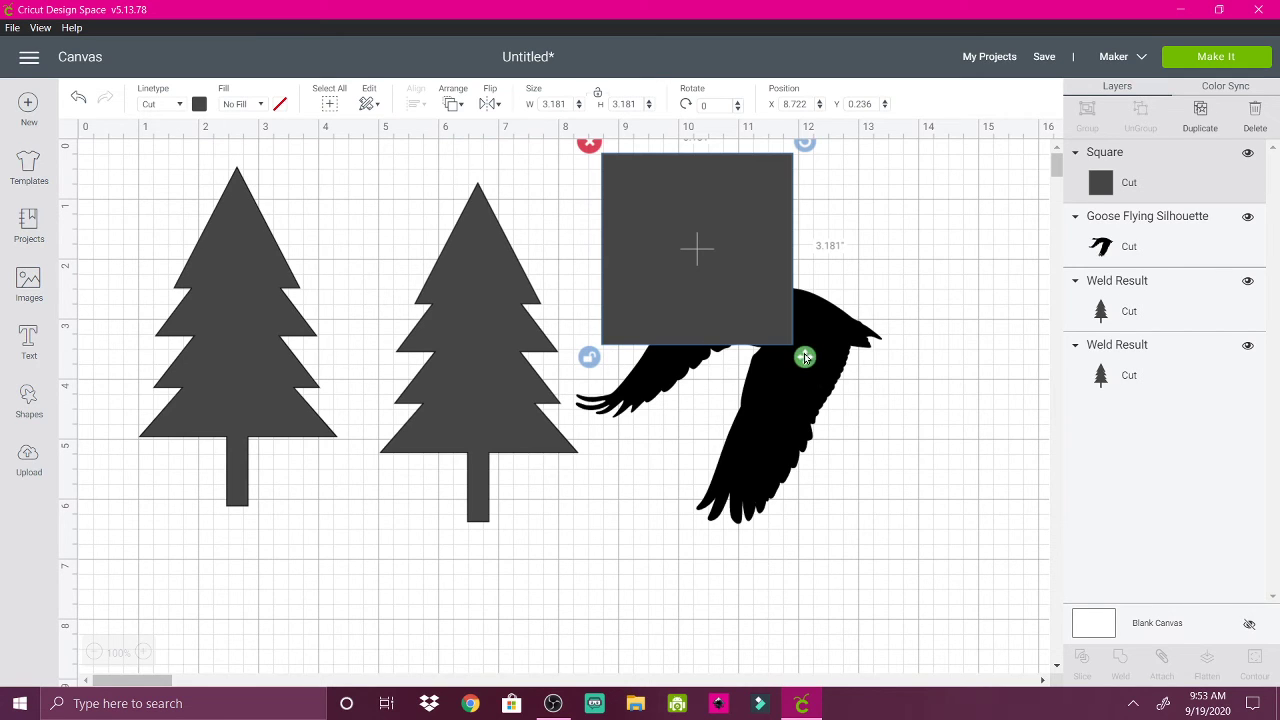
pyautogui.moveTo(805, 358); pyautogui.dragTo(929, 365)
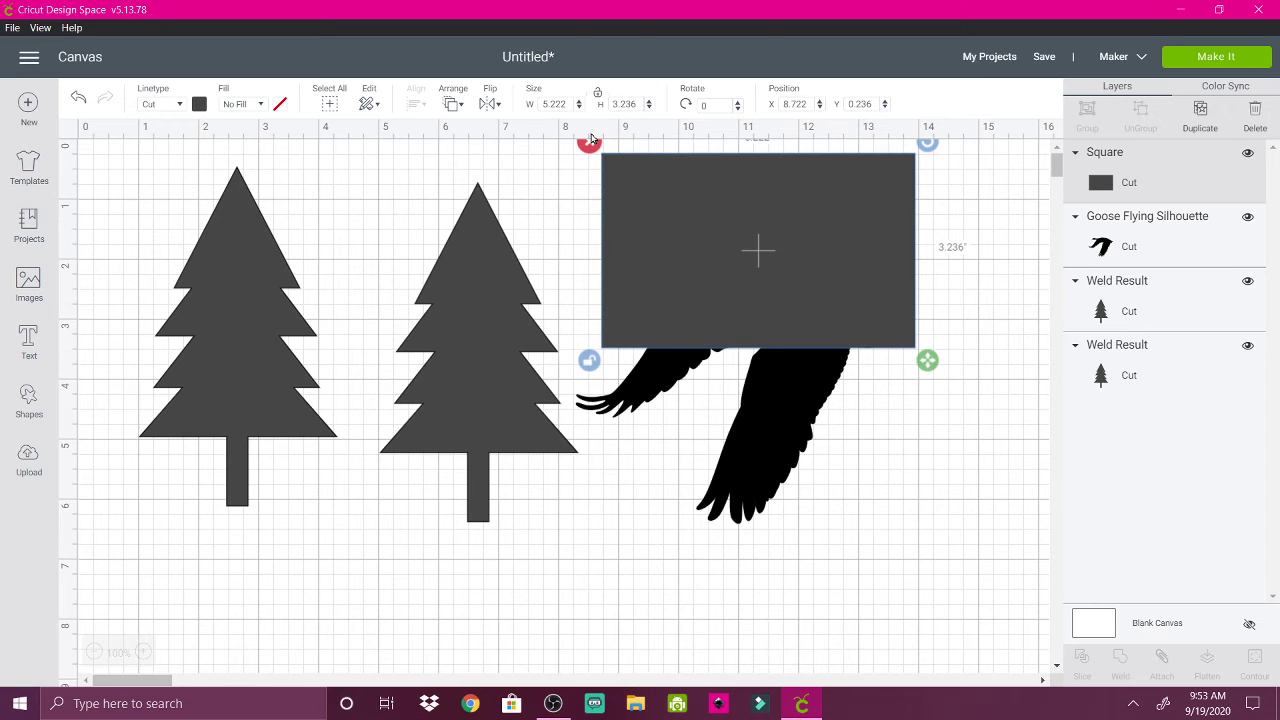
# - Move the second tree so that it overlaps the first one, at about X 1.94, Y 0.83 in
pyautogui.click(550, 204)
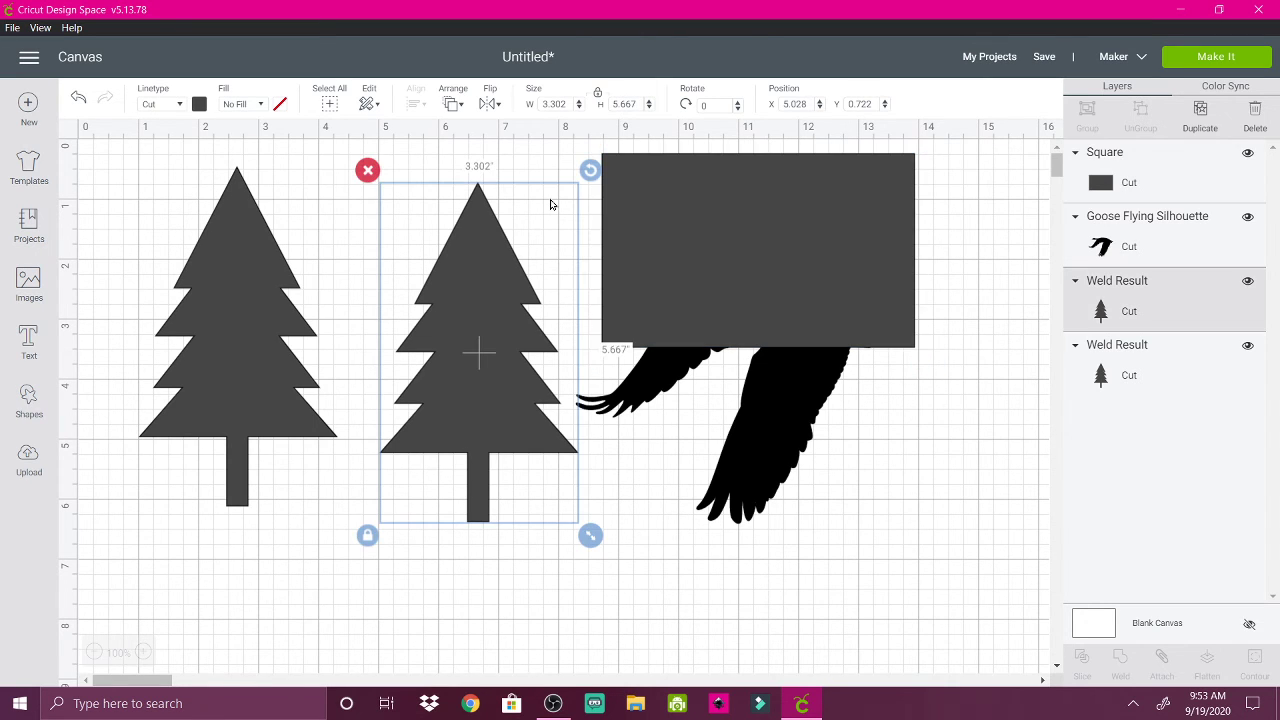
pyautogui.moveTo(477, 263); pyautogui.dragTo(289, 271)
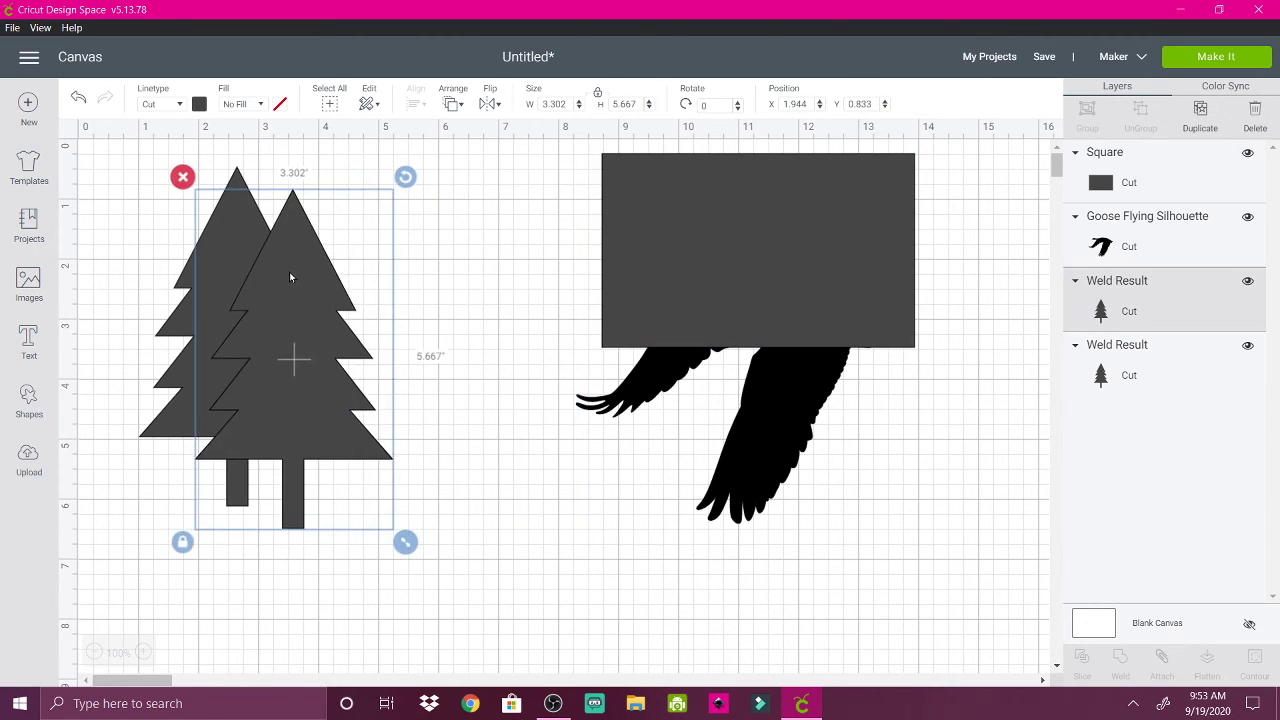
# - Slice the goose silhouette with the rectangle covering it and delete all resulting pieces except the two black wings
pyautogui.moveTo(513, 160); pyautogui.dragTo(945, 547)
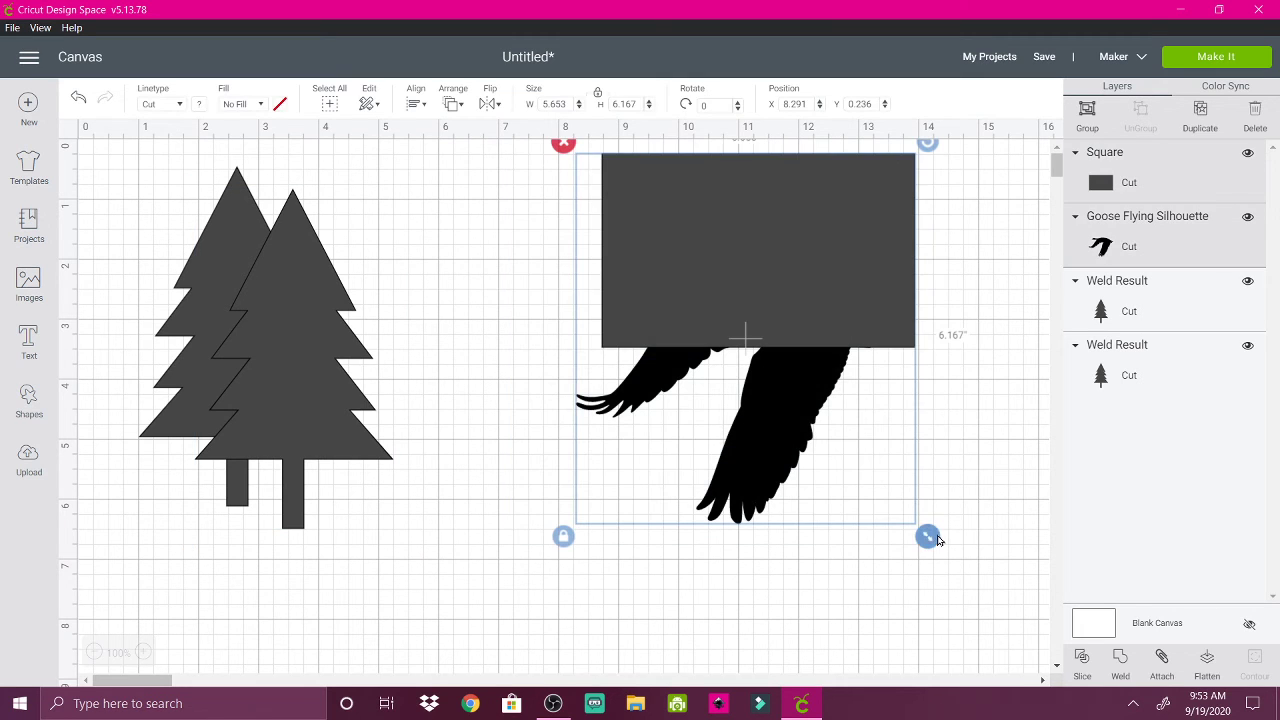
pyautogui.click(1081, 659)
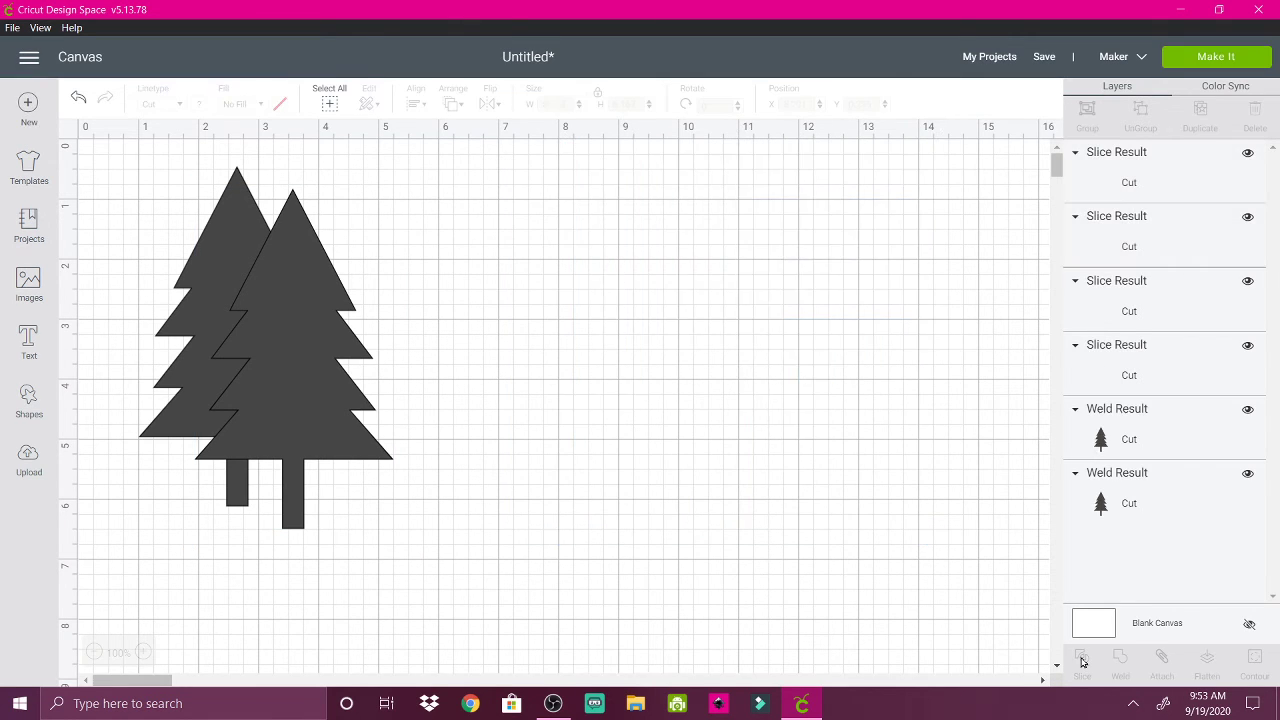
pyautogui.click(716, 323)
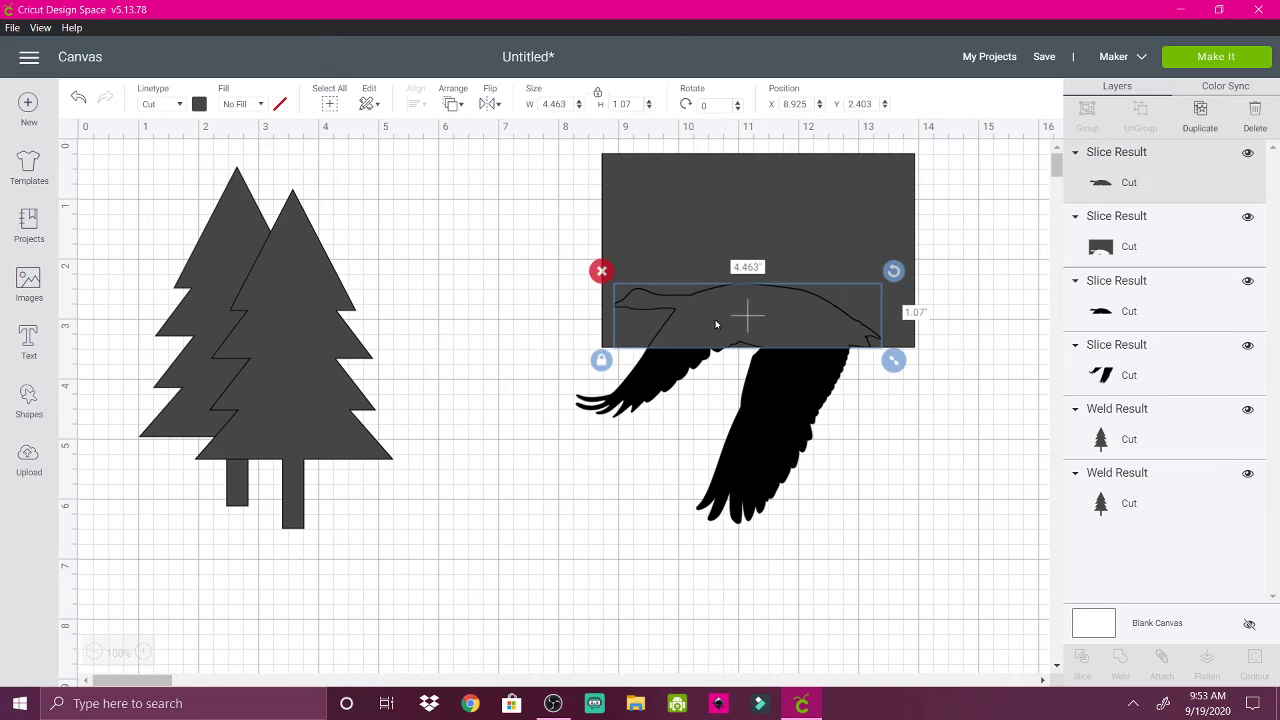
pyautogui.press('Delete')
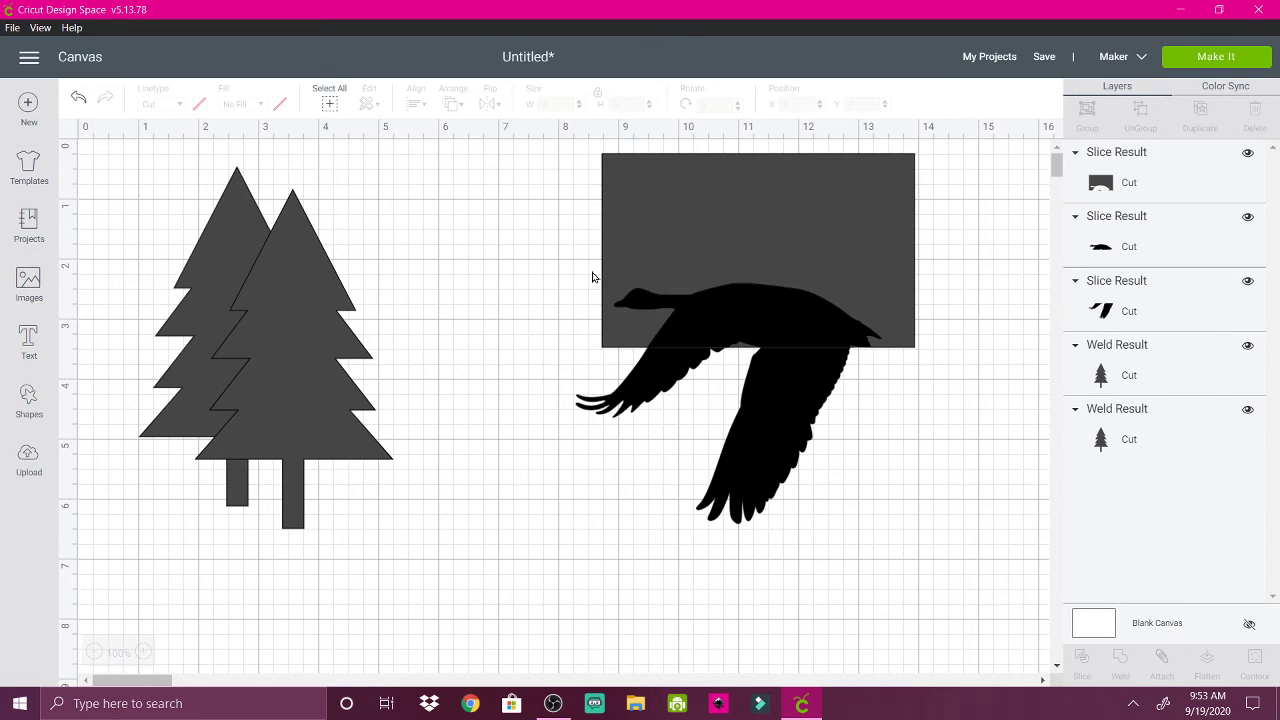
pyautogui.click(708, 318)
pyautogui.moveTo(708, 318); pyautogui.dragTo(560, 381)
pyautogui.click(441, 204)
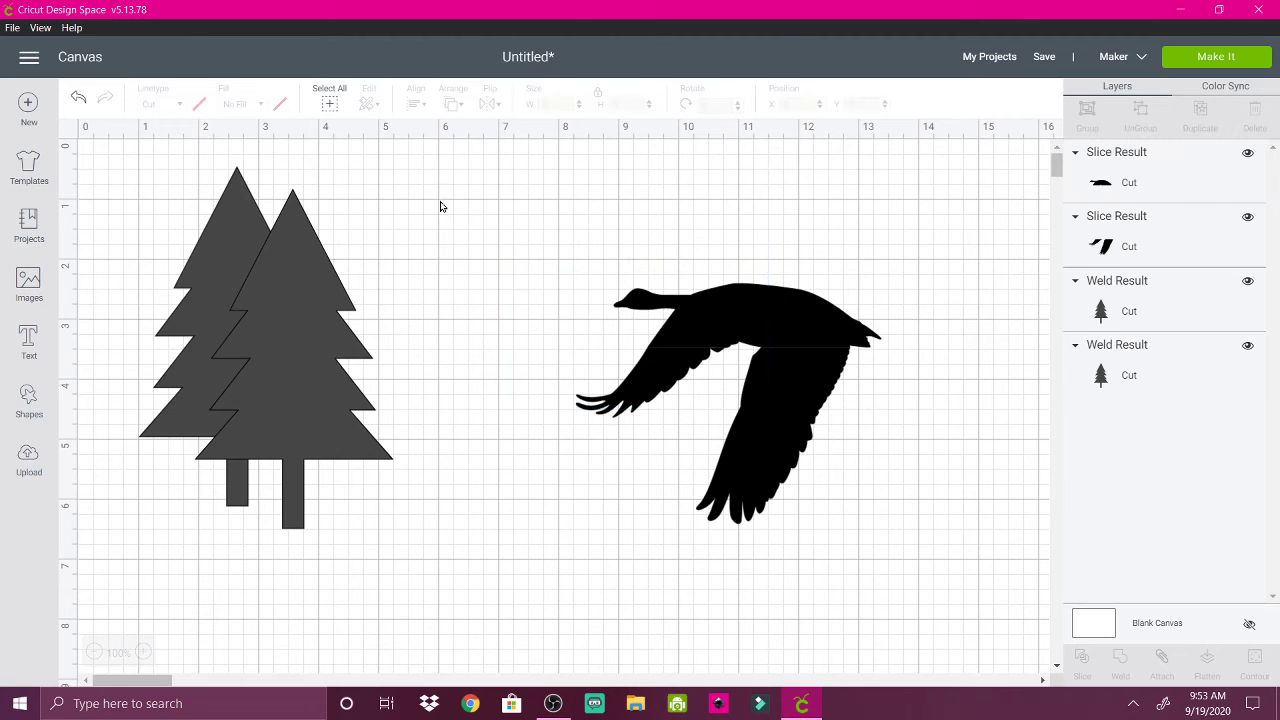
pyautogui.click(718, 318)
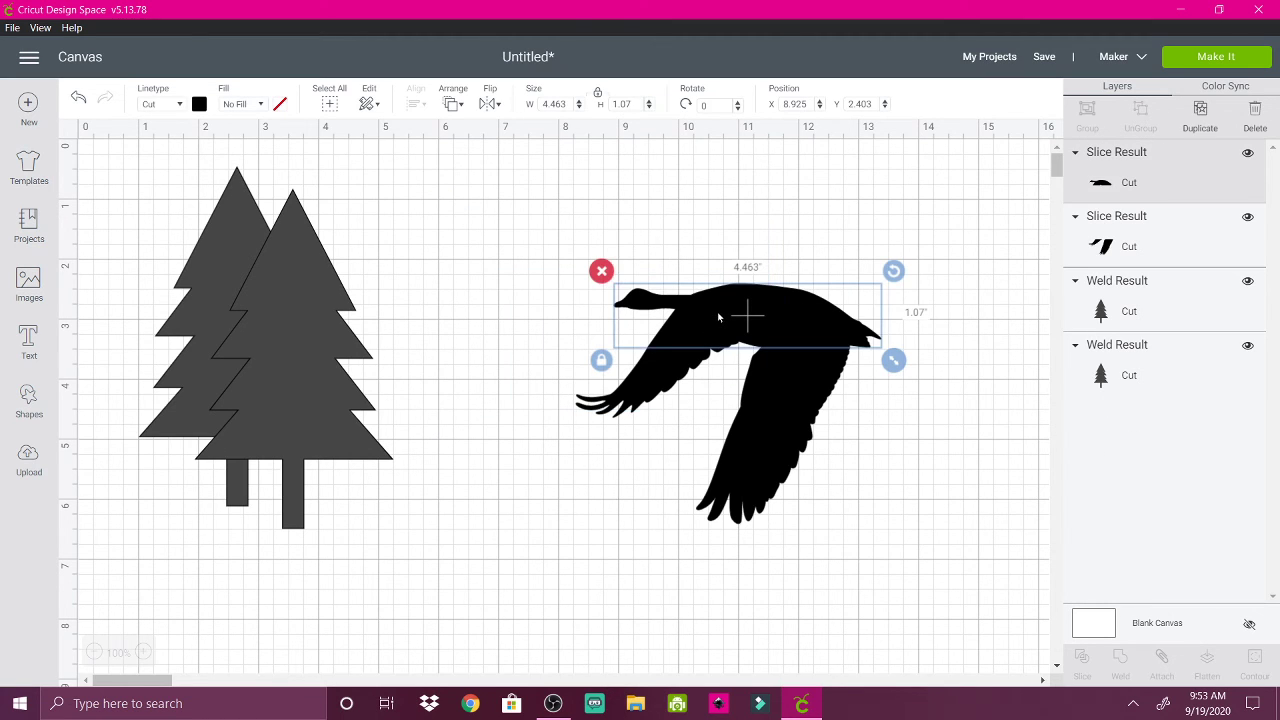
pyautogui.click(601, 272)
# - Rotate the wing piece about 51° clockwise and shrink it with unlocked proportions to about 3.06 × 2.04 in
pyautogui.click(797, 435)
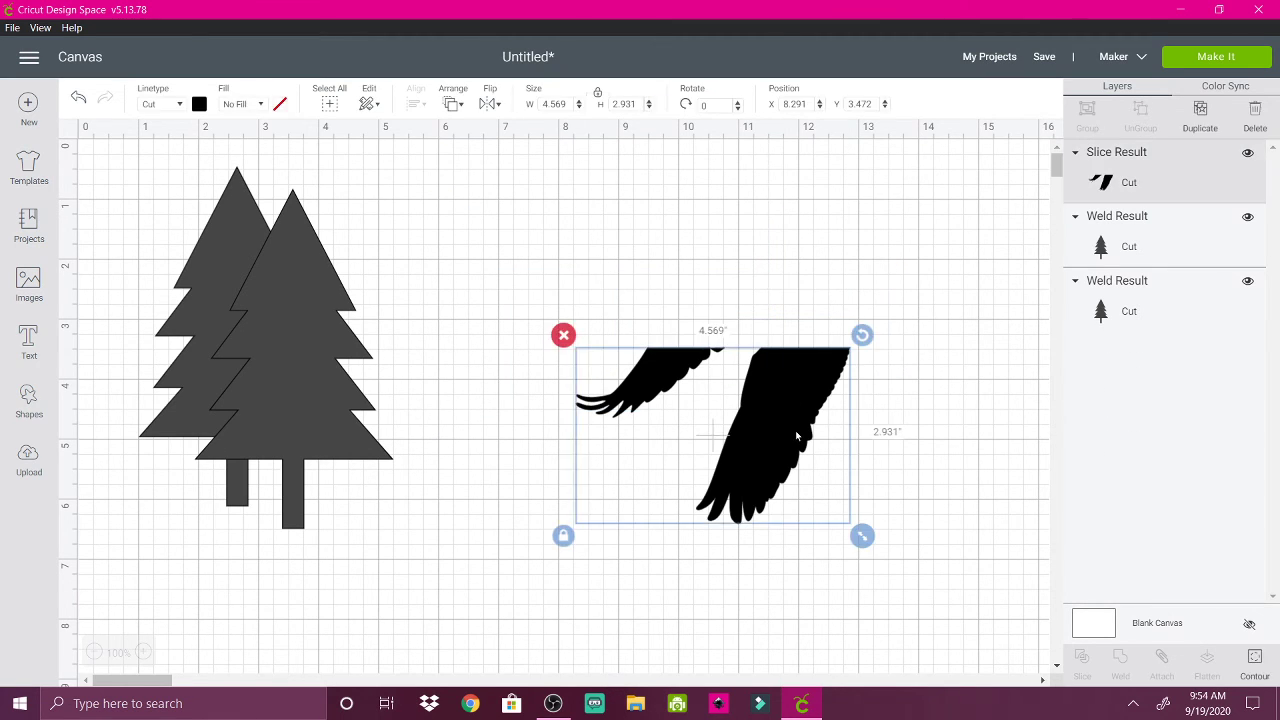
pyautogui.moveTo(863, 337); pyautogui.dragTo(858, 486)
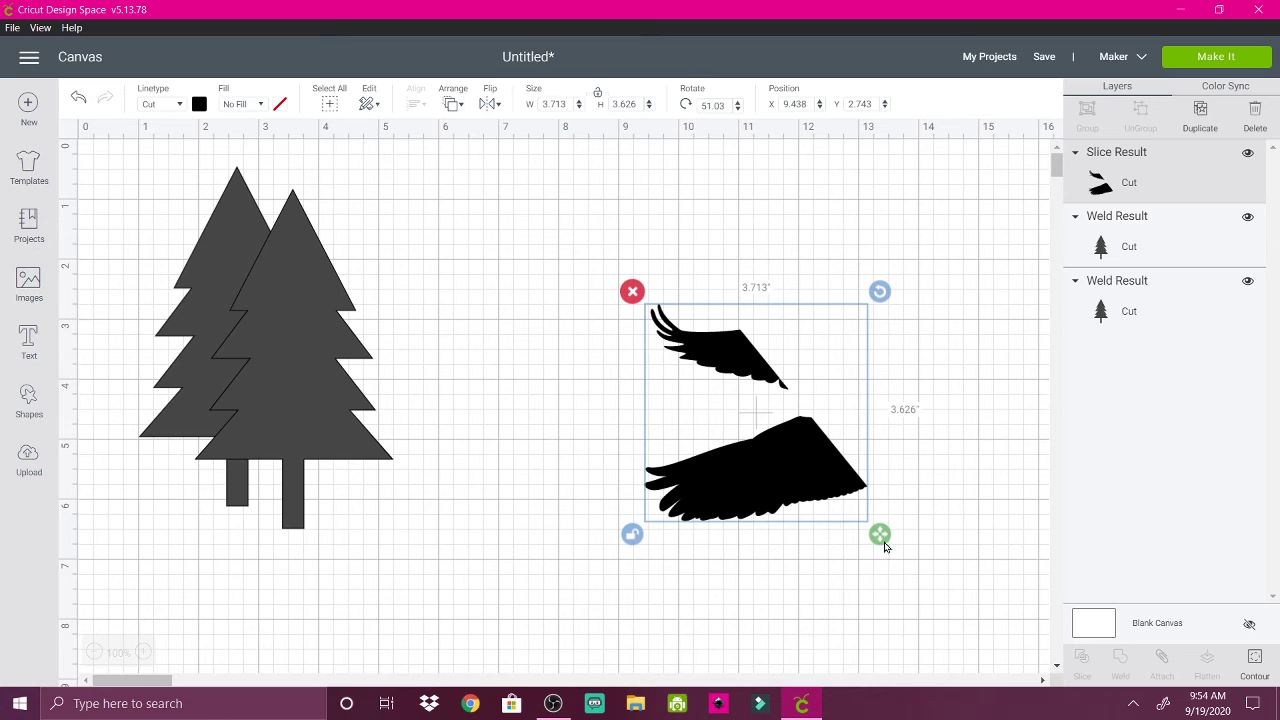
pyautogui.moveTo(879, 534); pyautogui.dragTo(840, 439)
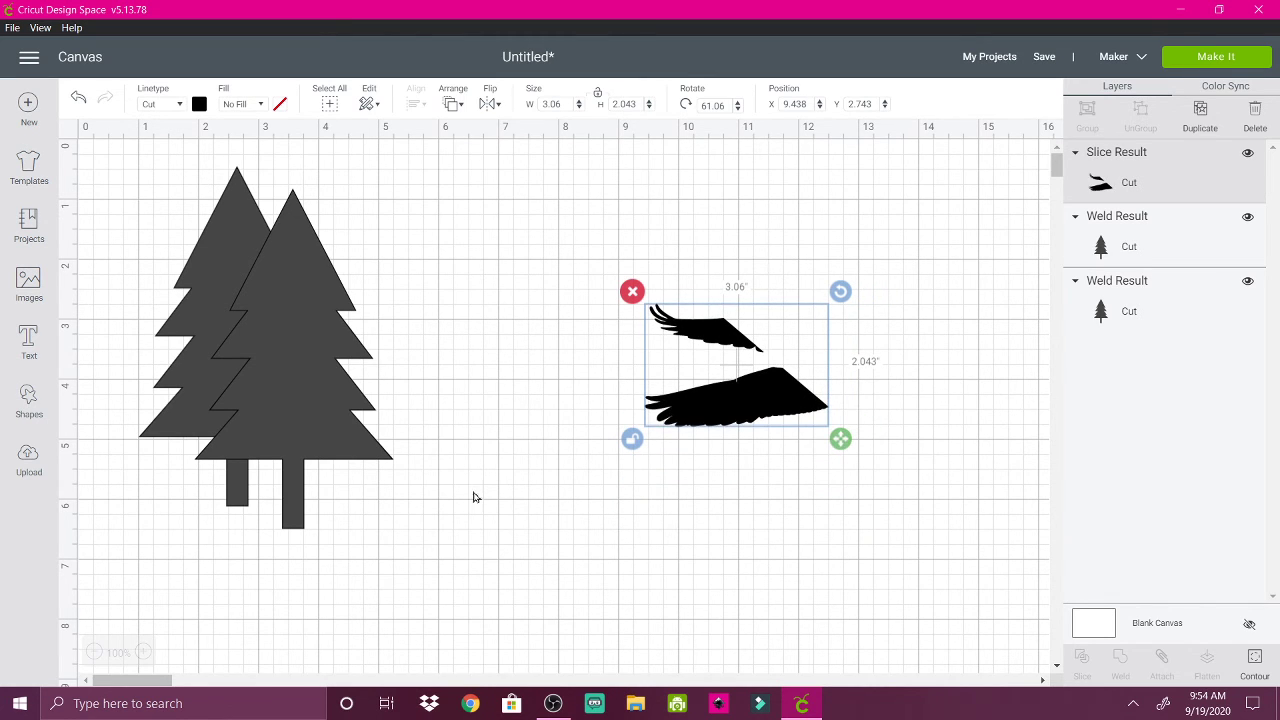
# - Add a square over the larger, lower wing and stretch it with unlocked proportions to about 4.03 × 2.82 in
pyautogui.click(27, 403)
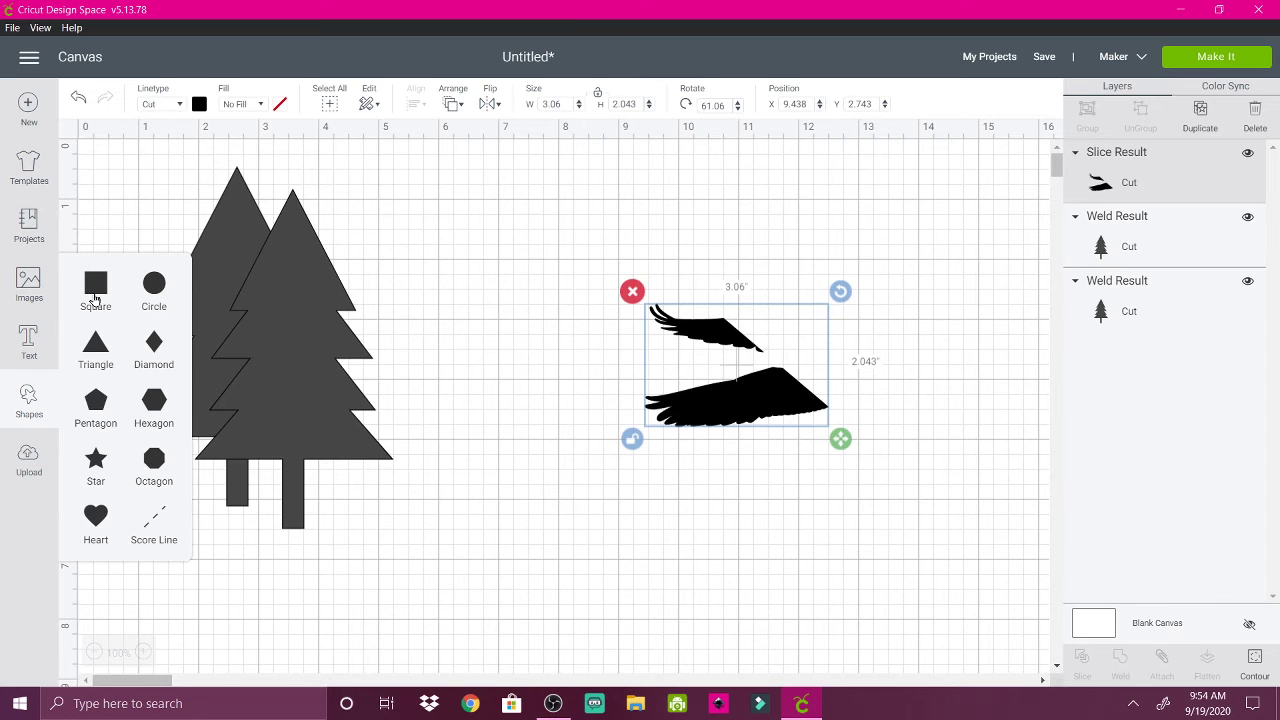
pyautogui.click(96, 286)
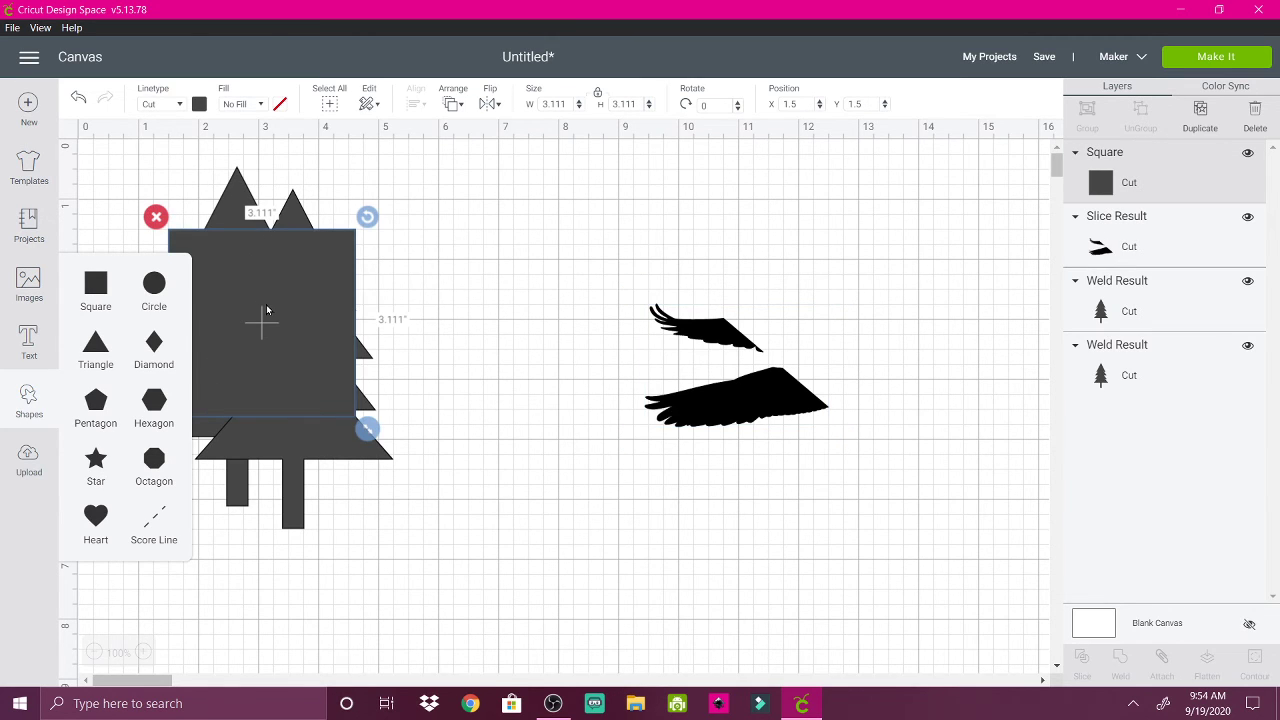
pyautogui.moveTo(266, 304); pyautogui.dragTo(727, 443)
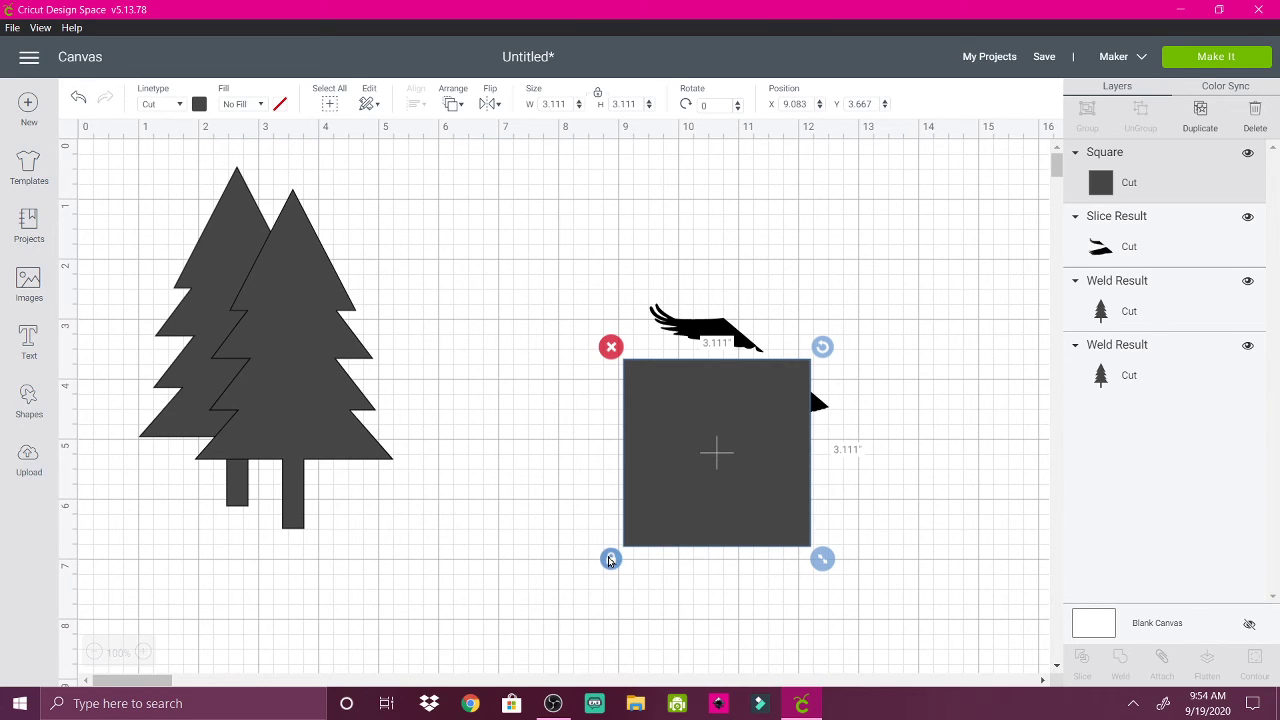
pyautogui.moveTo(822, 562); pyautogui.dragTo(877, 541)
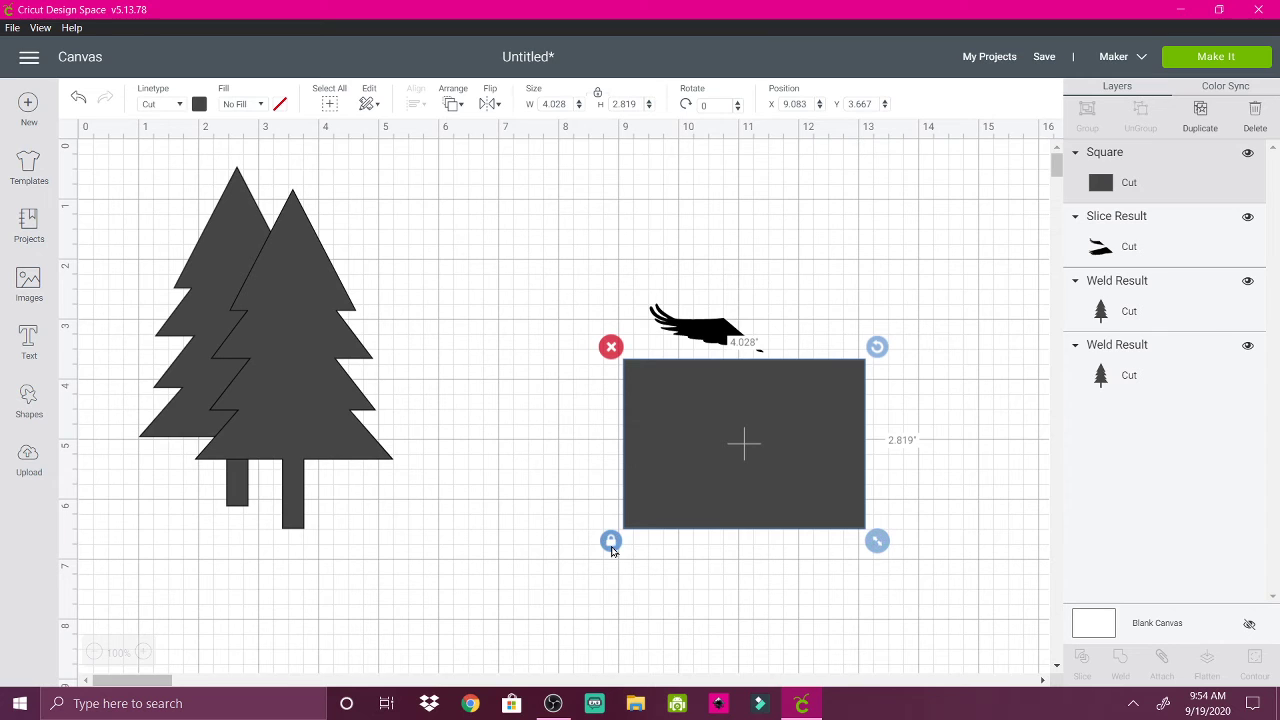
# - Slice the wings with the rectangle and move the separated small wing beside the trees at about X 6.48, Y 1.55 in
pyautogui.moveTo(588, 291); pyautogui.dragTo(797, 506)
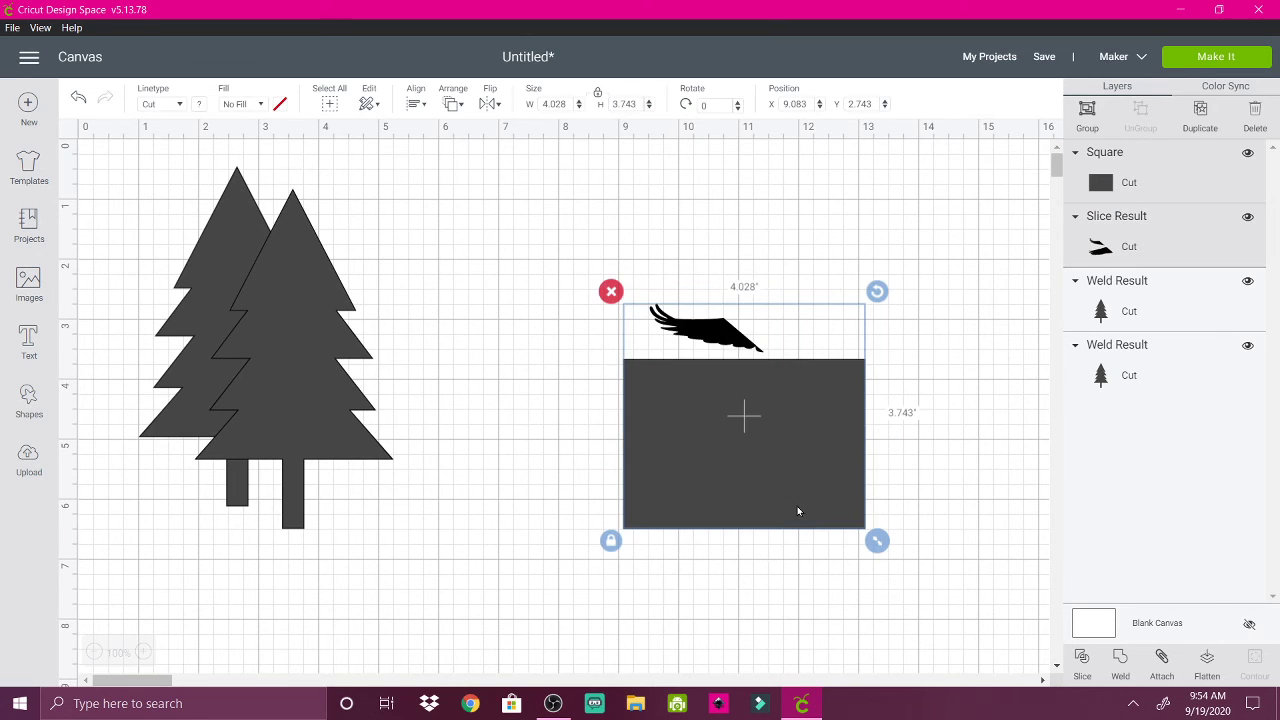
pyautogui.click(1082, 662)
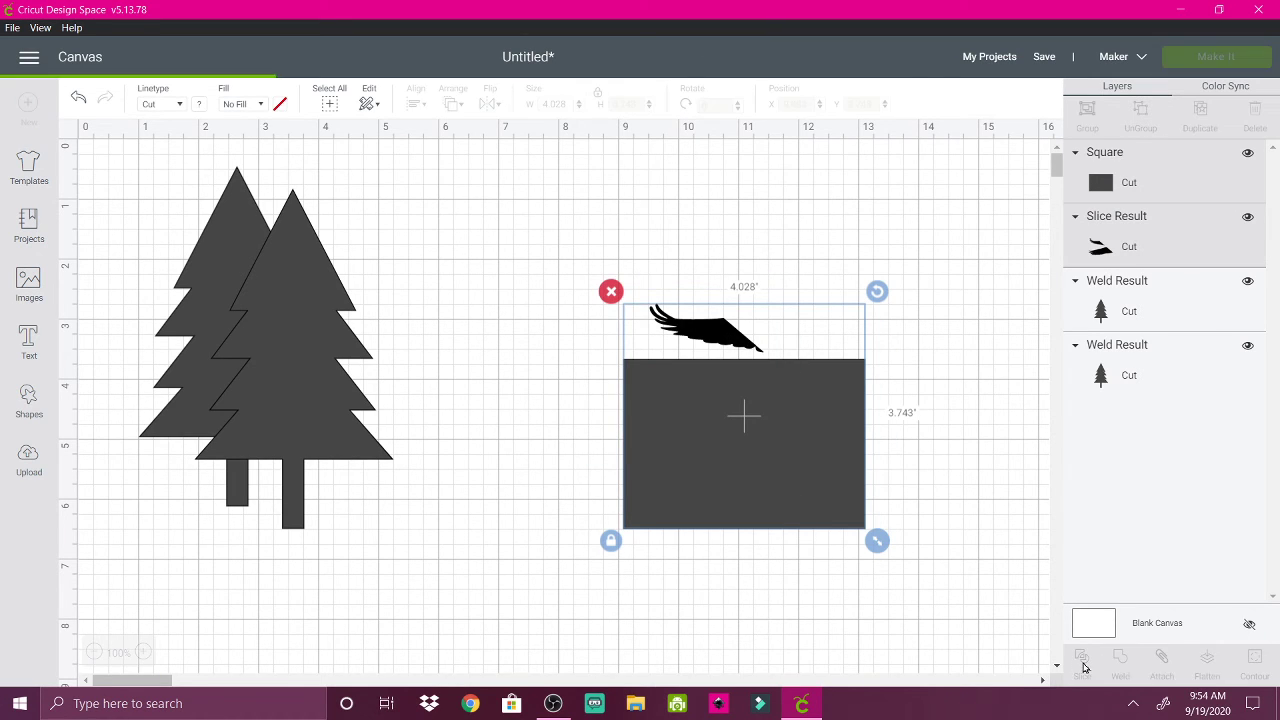
pyautogui.click(703, 339)
pyautogui.moveTo(703, 339); pyautogui.dragTo(520, 267)
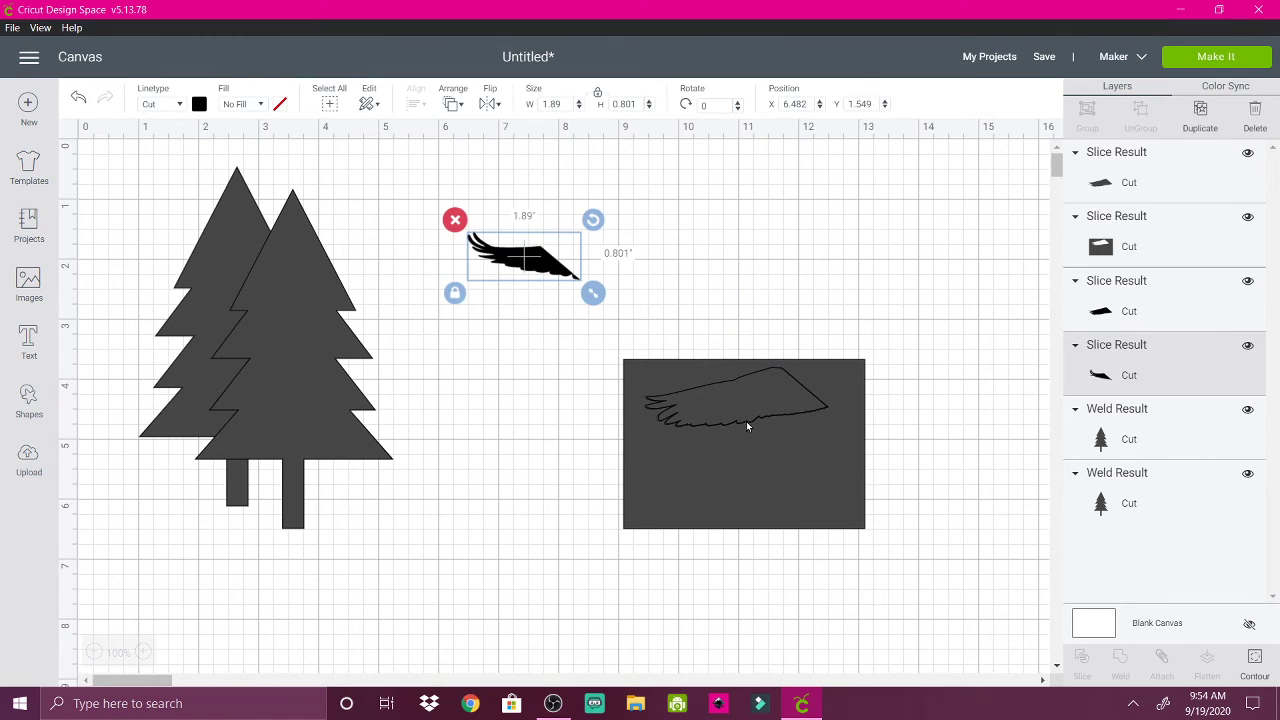
# - Move the grey copy of the large wing to about X 5.44, Y 2.45 in and delete the remaining rectangle
pyautogui.click(686, 401)
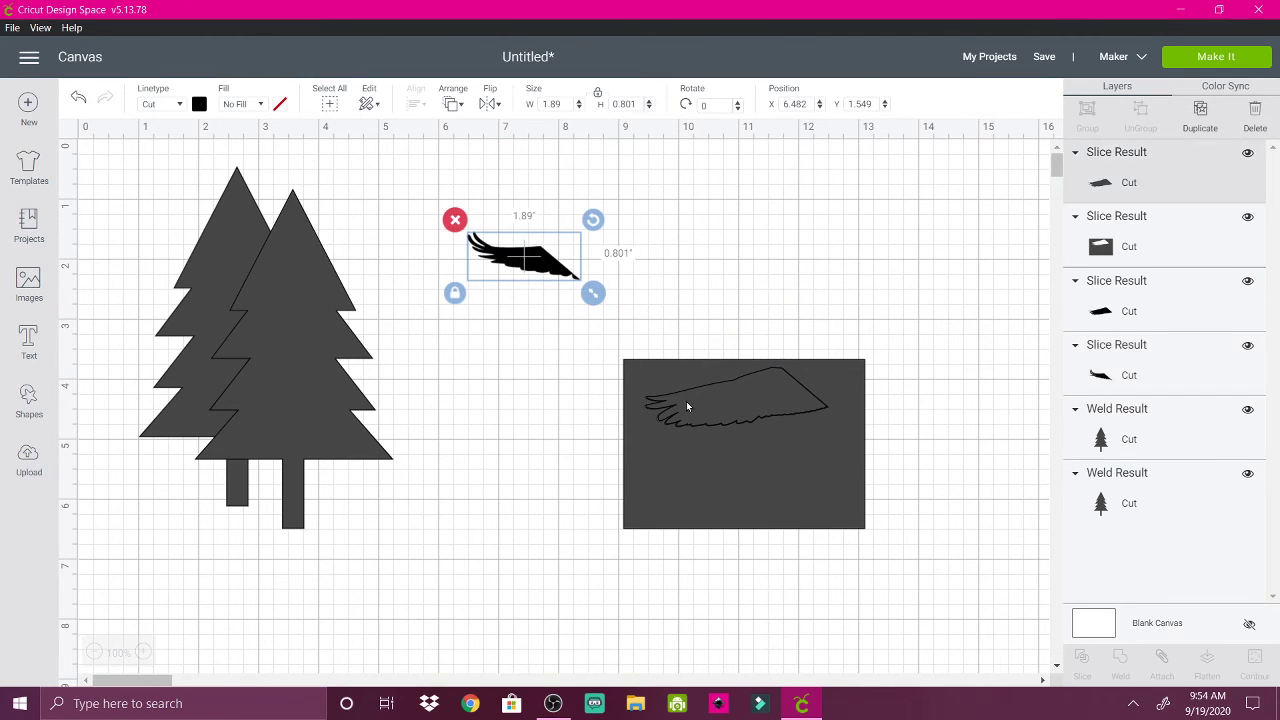
pyautogui.moveTo(686, 401); pyautogui.dragTo(443, 325)
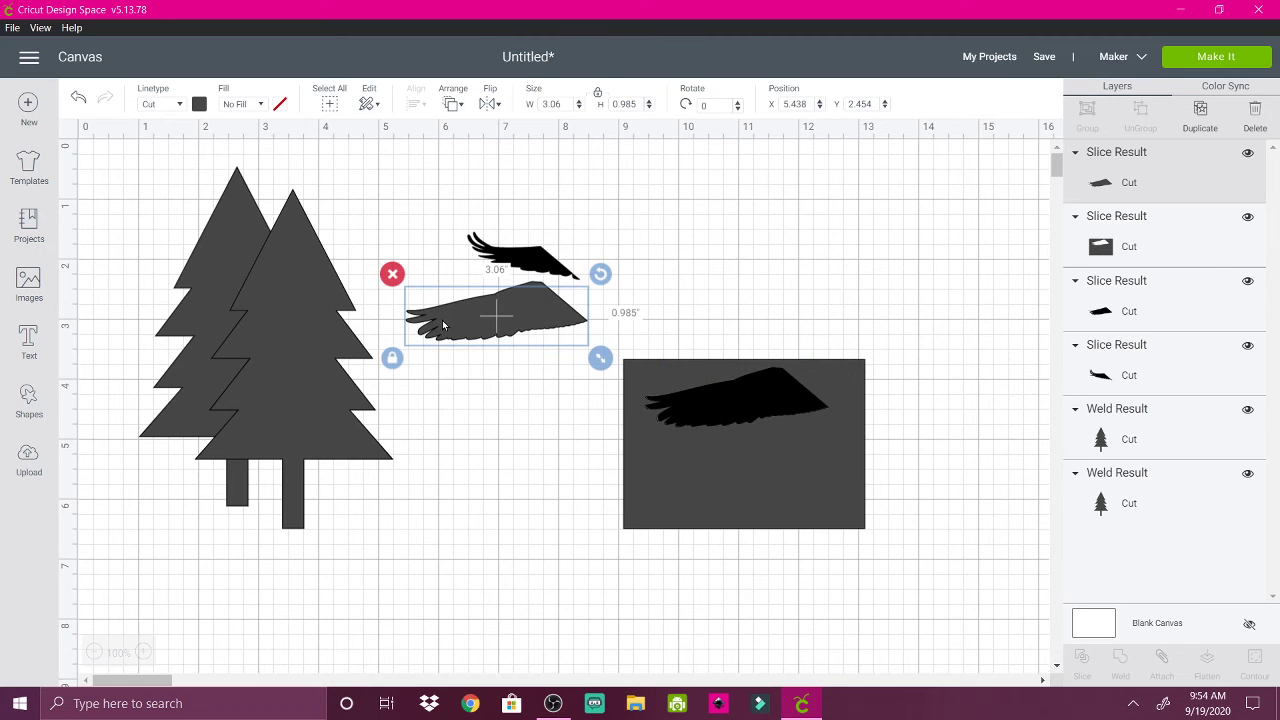
pyautogui.click(705, 405)
pyautogui.moveTo(705, 405); pyautogui.dragTo(673, 480)
pyautogui.click(579, 422)
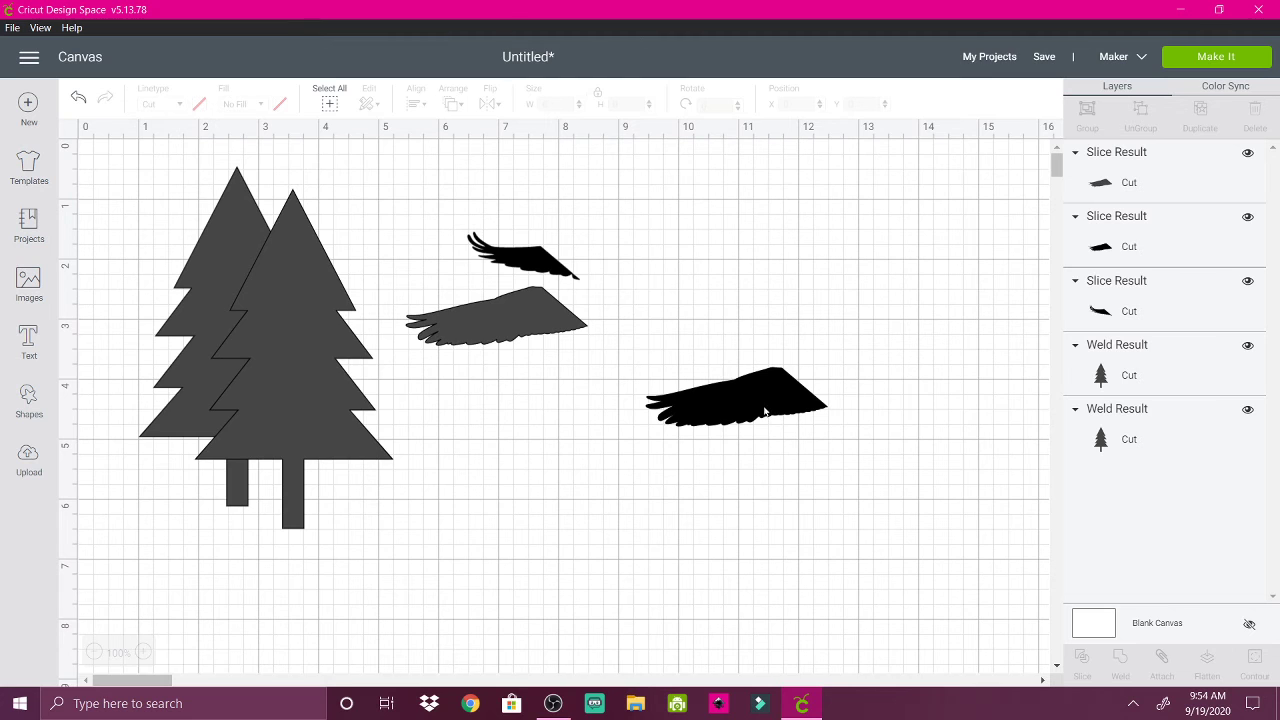
# - Place the large black wing just below the grey one at about X 5.63, Y 2.95 in, rotated to about 353.5°
pyautogui.moveTo(742, 395); pyautogui.dragTo(511, 376)
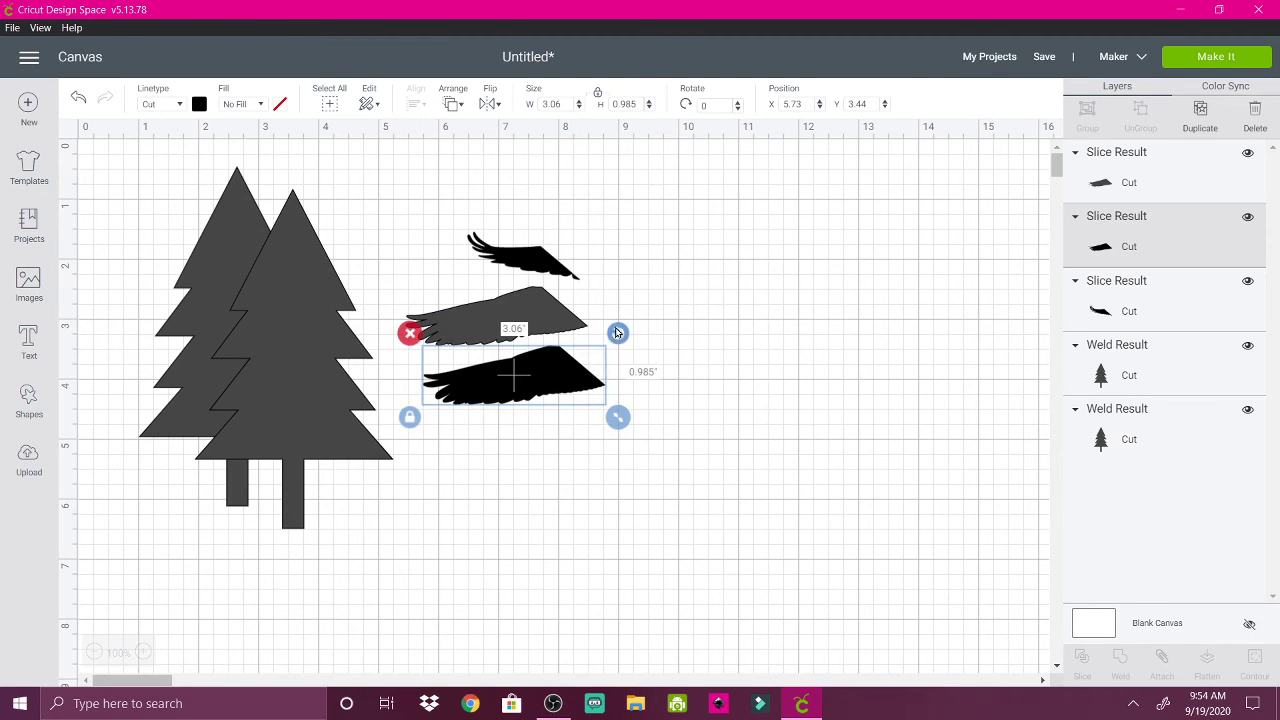
pyautogui.moveTo(620, 334); pyautogui.dragTo(615, 328)
pyautogui.moveTo(517, 371); pyautogui.dragTo(510, 346)
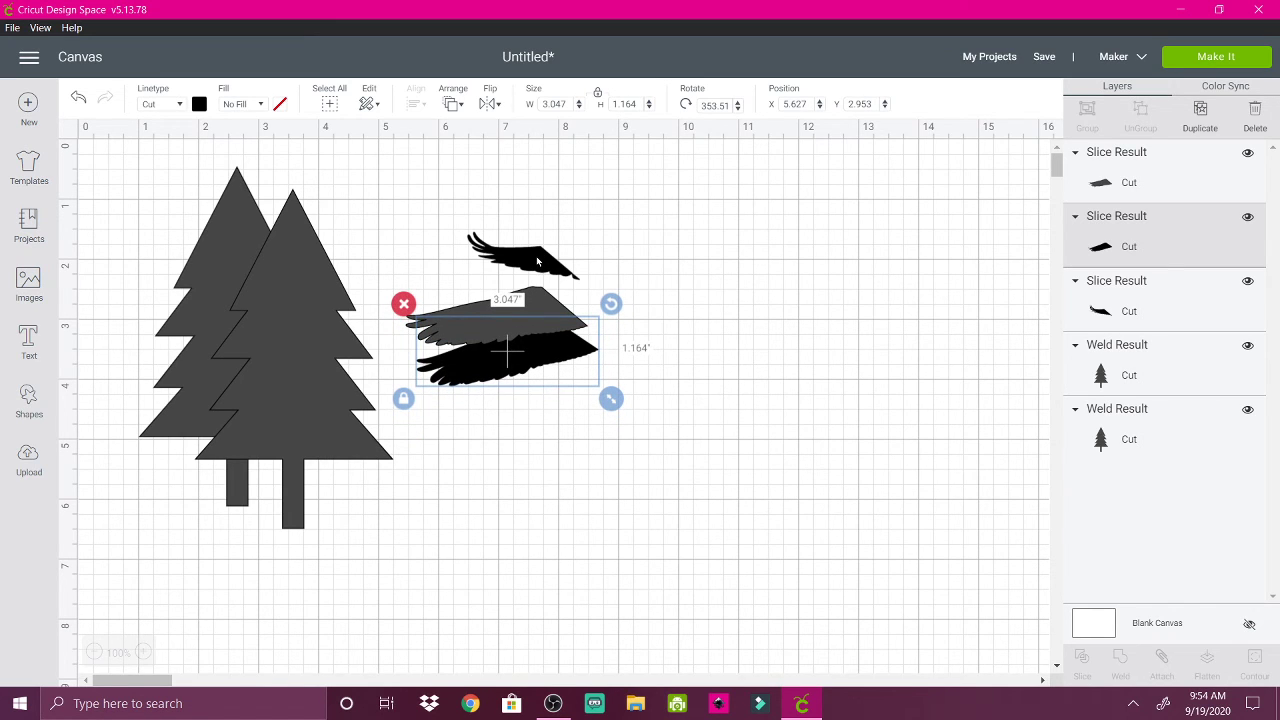
# - Rotate the small wing to about 343.7°, enlarge it to about 2.91 × 0.70 in and place it just above the grey wing
pyautogui.moveTo(537, 261); pyautogui.dragTo(521, 288)
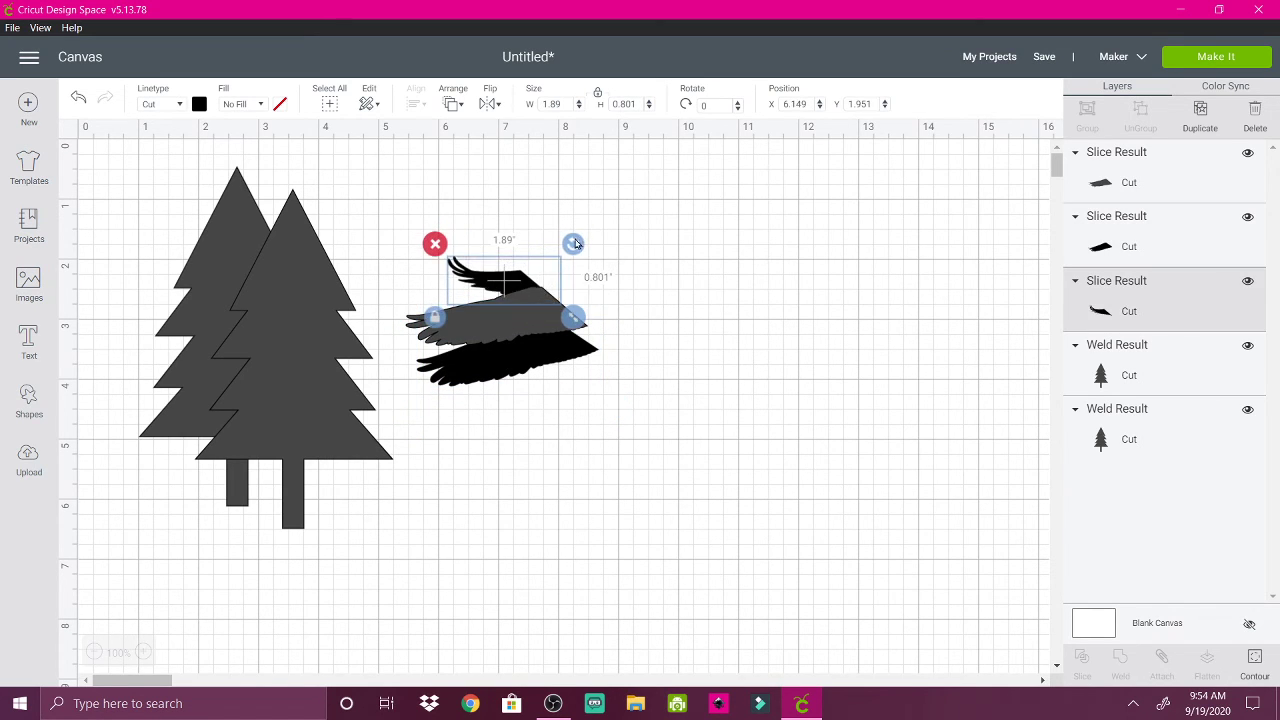
pyautogui.moveTo(576, 244)
pyautogui.mouseDown()
pyautogui.moveTo(553, 223)
pyautogui.moveTo(552, 238)
pyautogui.mouseUp()
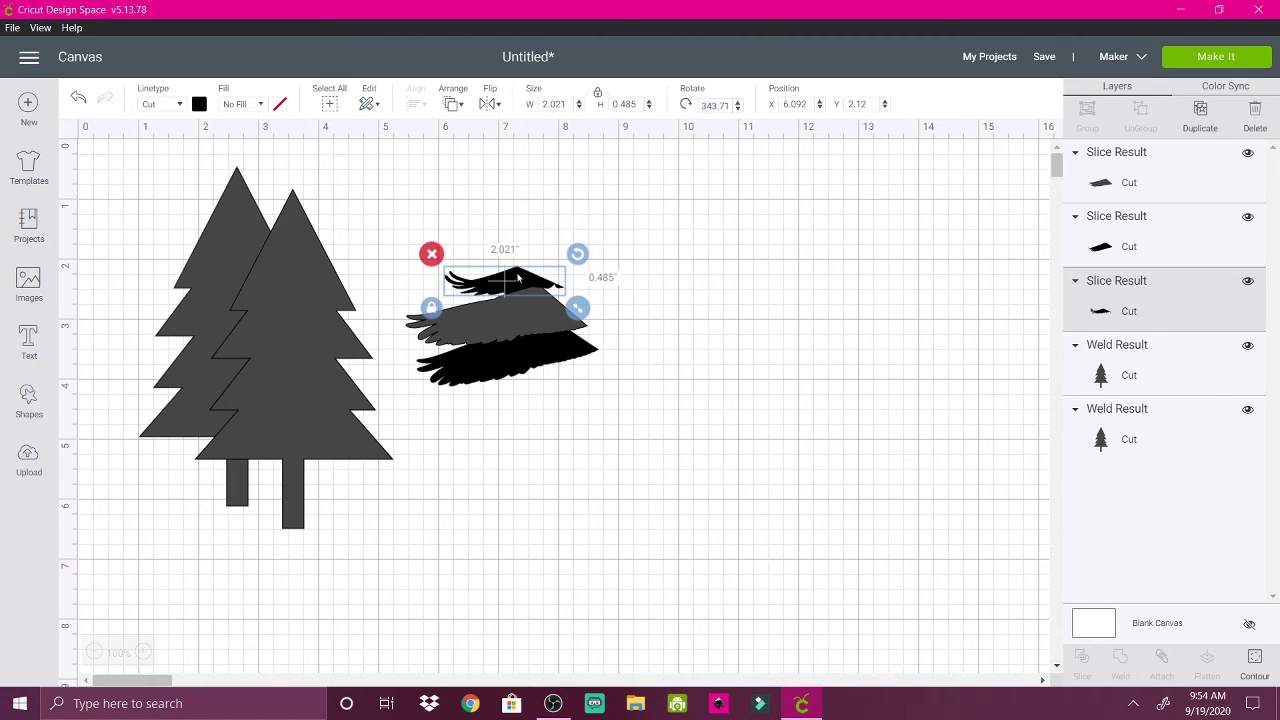
pyautogui.moveTo(518, 279)
pyautogui.mouseDown()
pyautogui.moveTo(501, 286)
pyautogui.moveTo(536, 288)
pyautogui.moveTo(532, 274)
pyautogui.mouseUp()
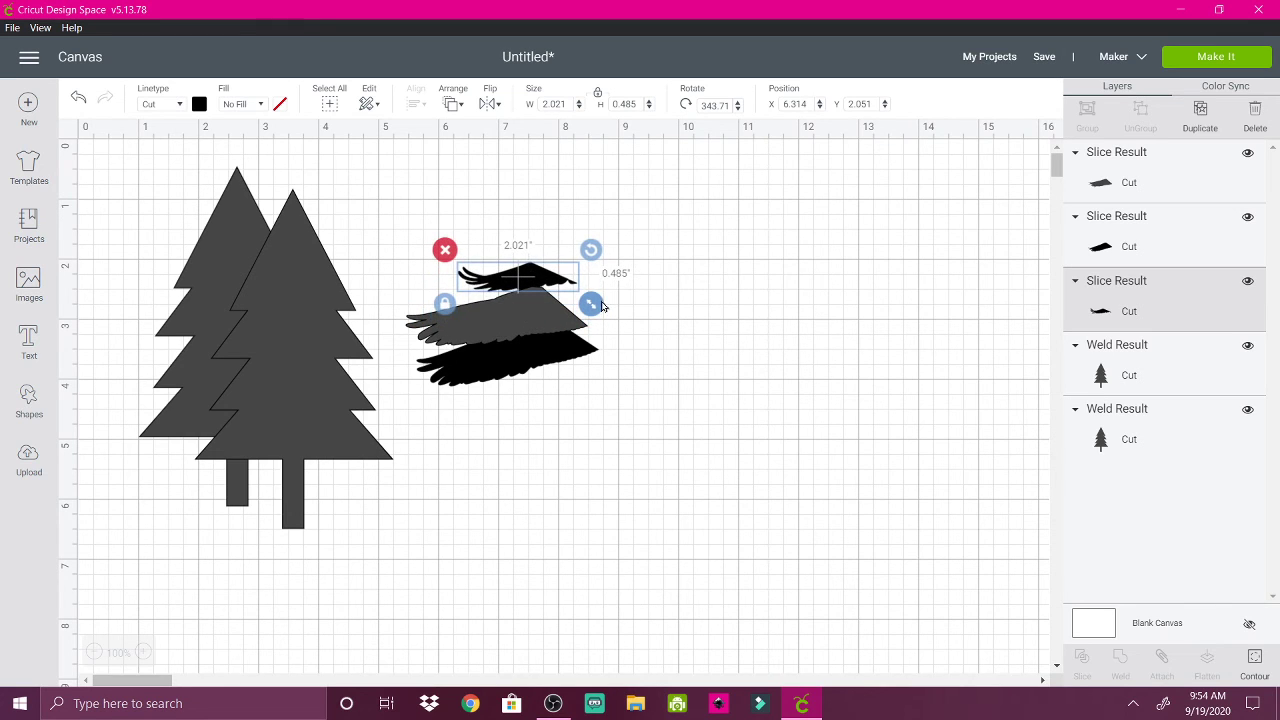
pyautogui.moveTo(603, 306); pyautogui.dragTo(645, 347)
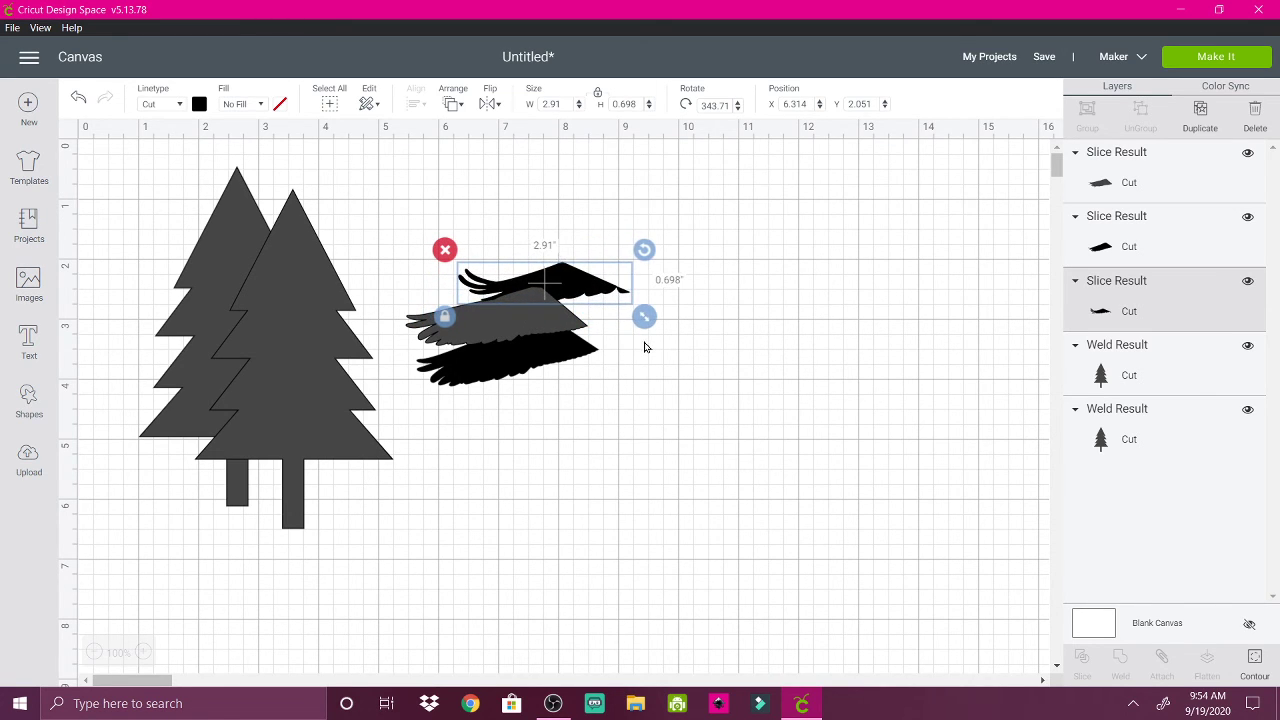
pyautogui.moveTo(578, 285); pyautogui.dragTo(542, 286)
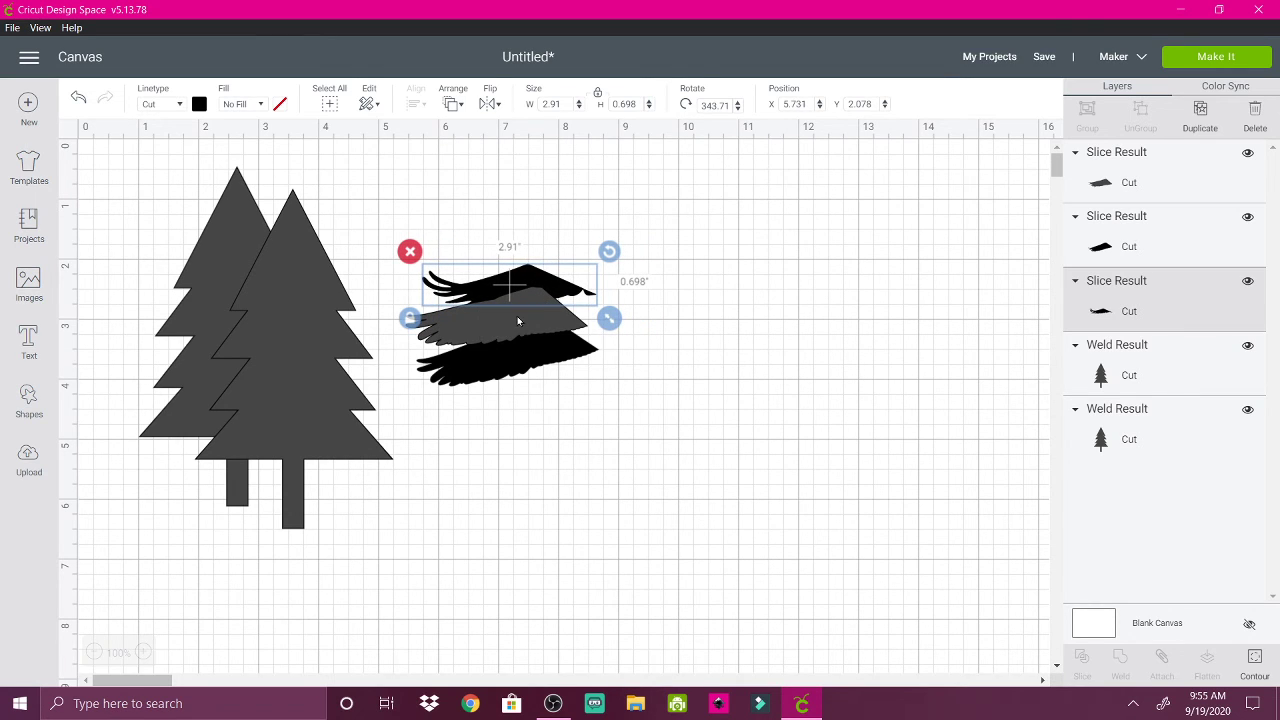
# - Duplicate the uppermost wing, flip the copy horizontally and place it as the mirrored half at about X 6.38, Y 2.12 in
pyautogui.click(1200, 110)
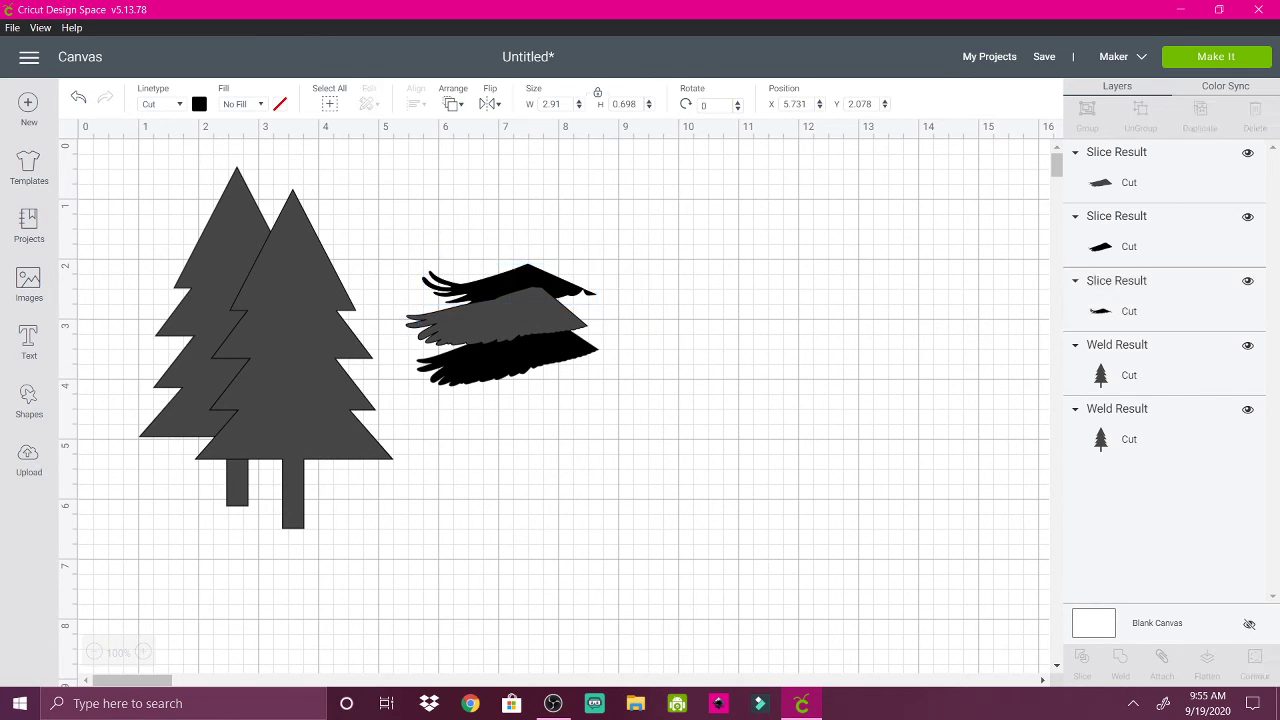
pyautogui.click(489, 104)
pyautogui.click(519, 147)
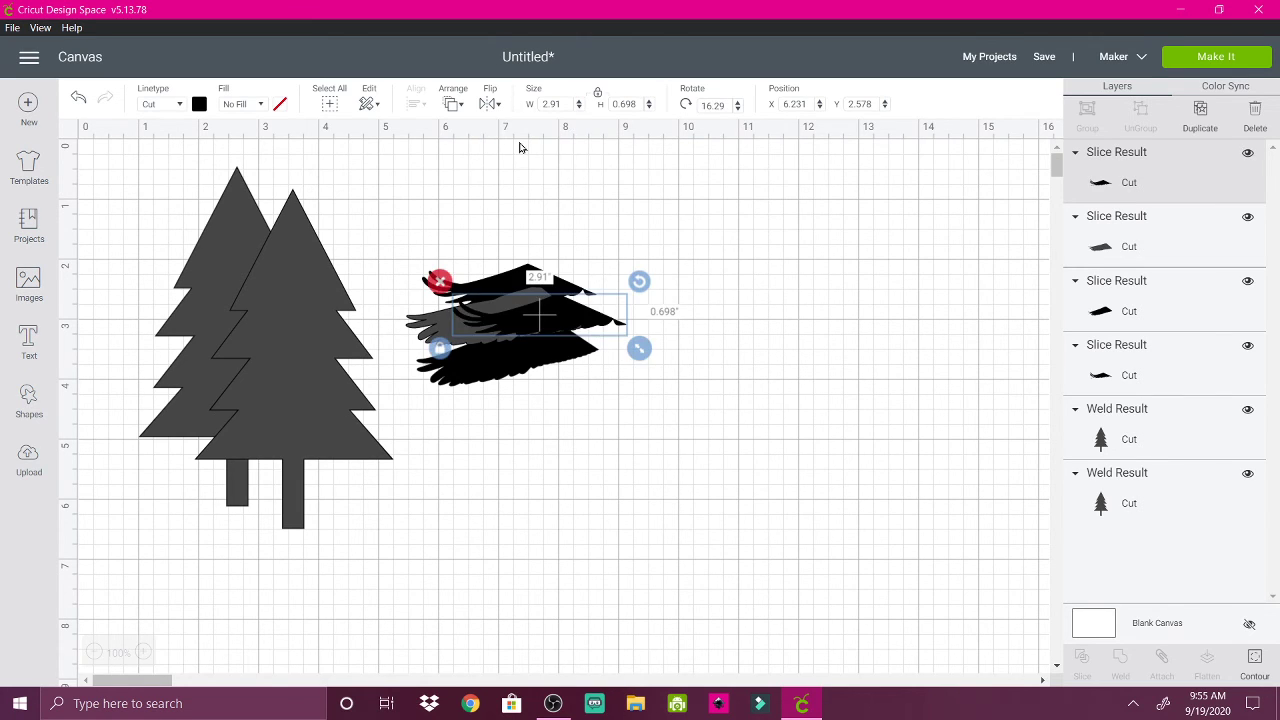
pyautogui.moveTo(513, 318); pyautogui.dragTo(527, 291)
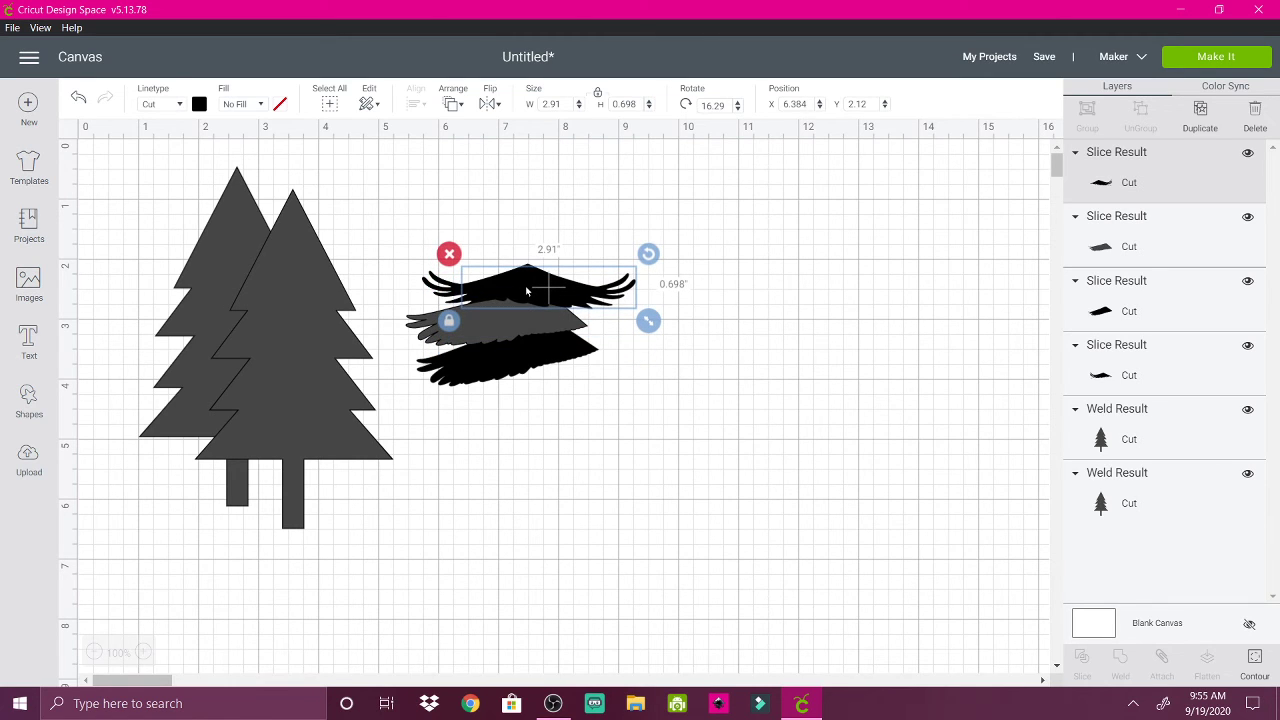
# - Add a horizontally flipped copy of the grey wing as its mirrored half at about X 6.47, Y 2.40 in, rotated about 3.7°
pyautogui.click(485, 329)
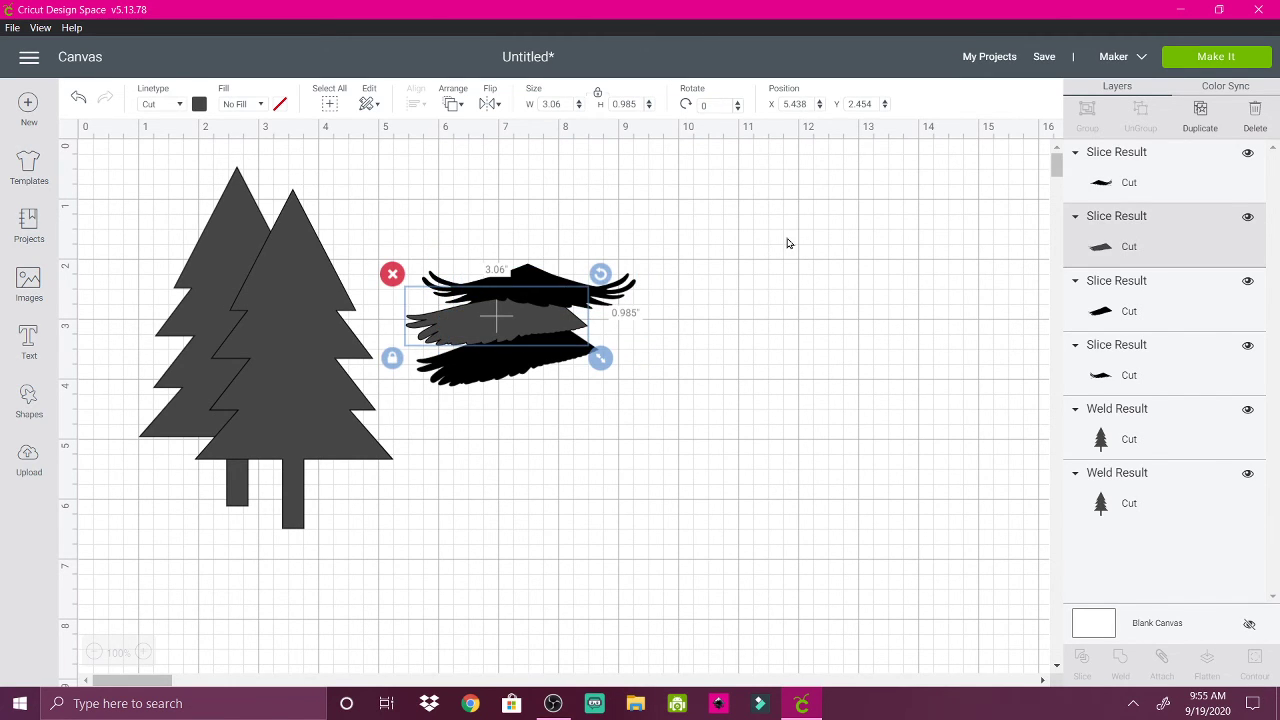
pyautogui.click(1201, 116)
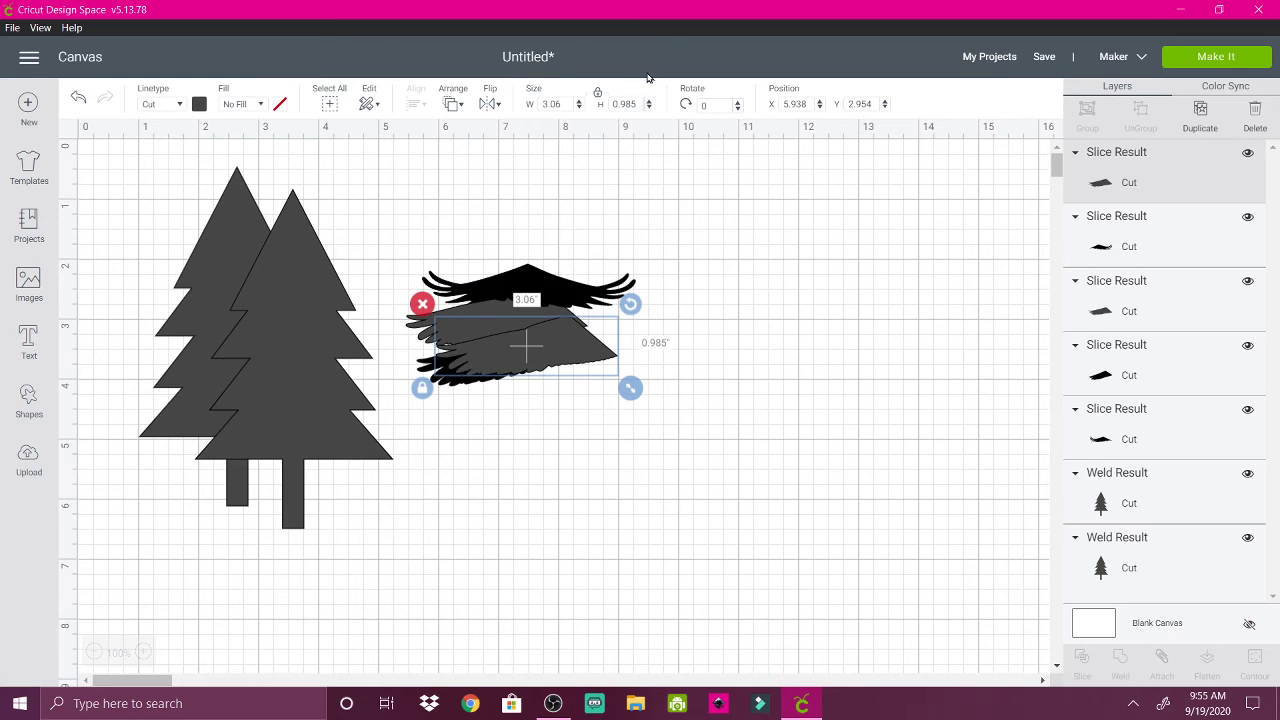
pyautogui.click(488, 104)
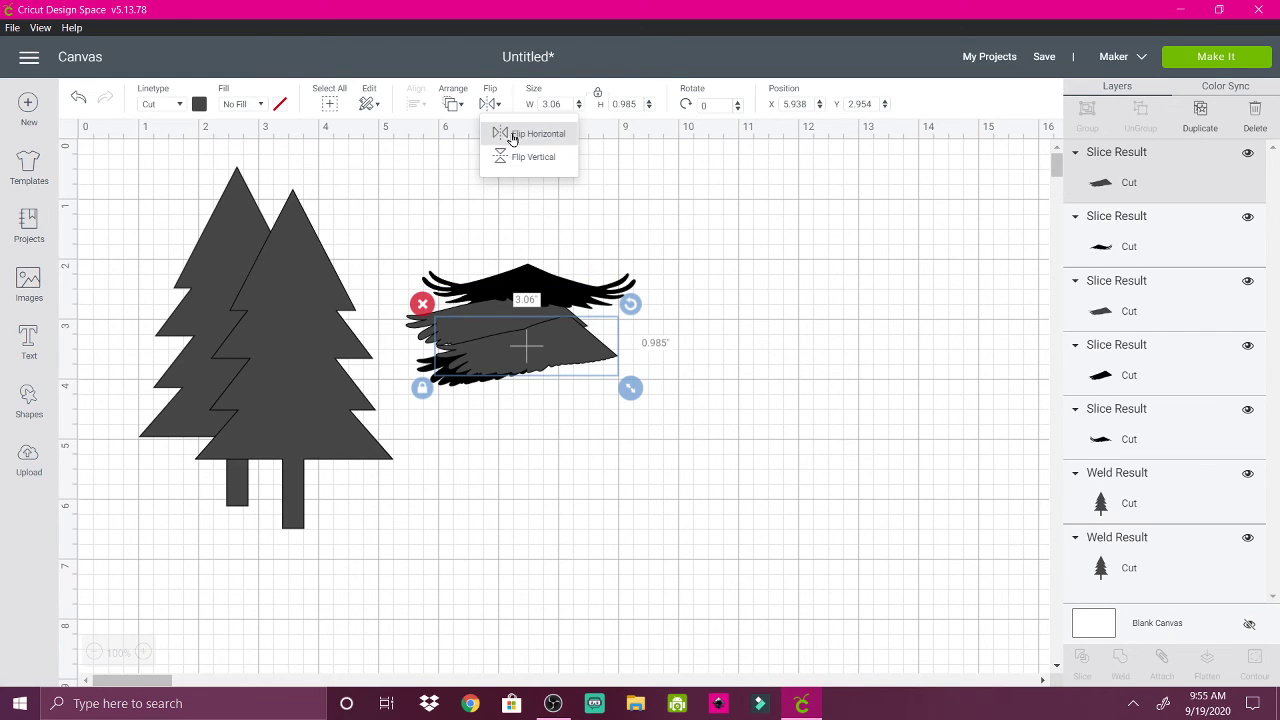
pyautogui.click(513, 135)
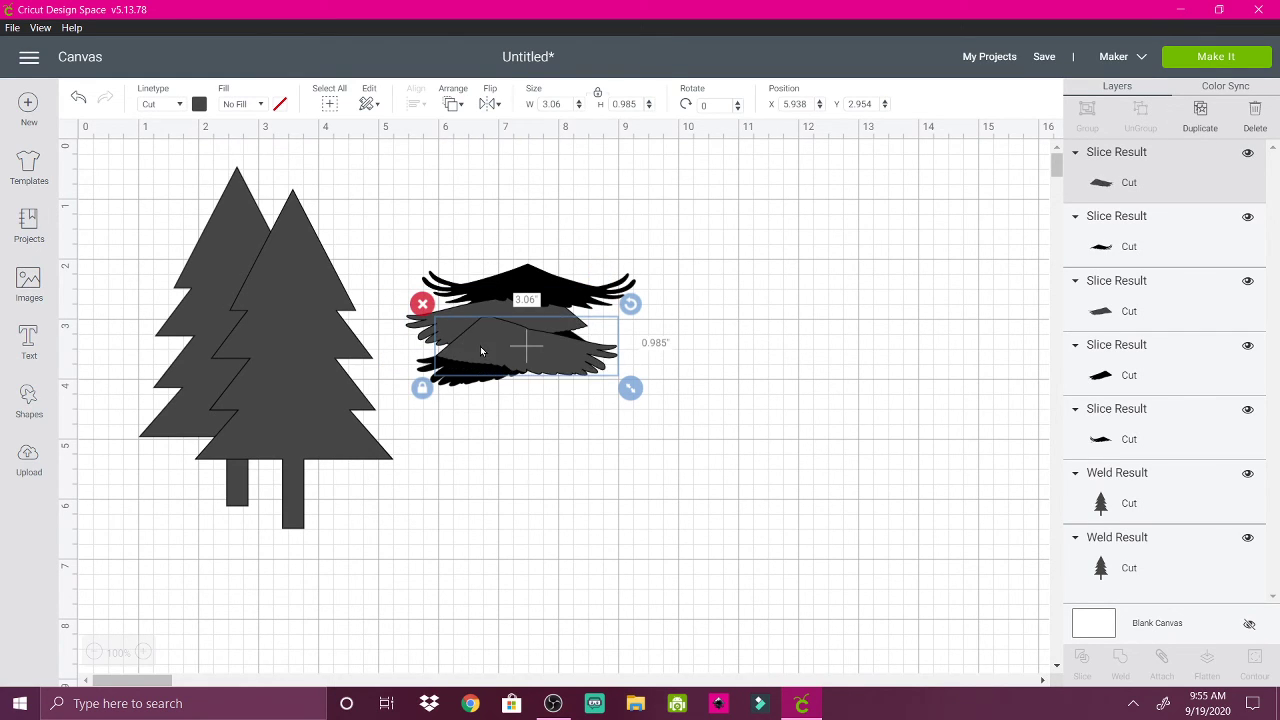
pyautogui.moveTo(489, 348); pyautogui.dragTo(520, 317)
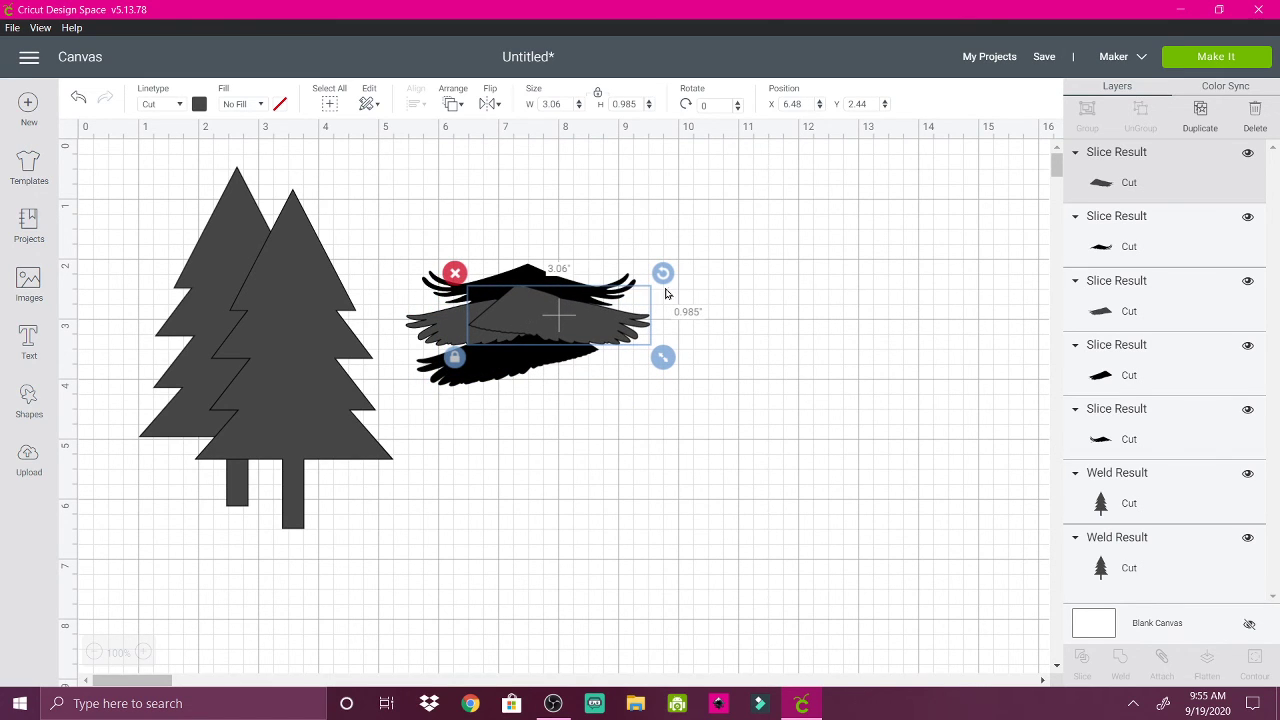
pyautogui.moveTo(663, 279); pyautogui.dragTo(665, 289)
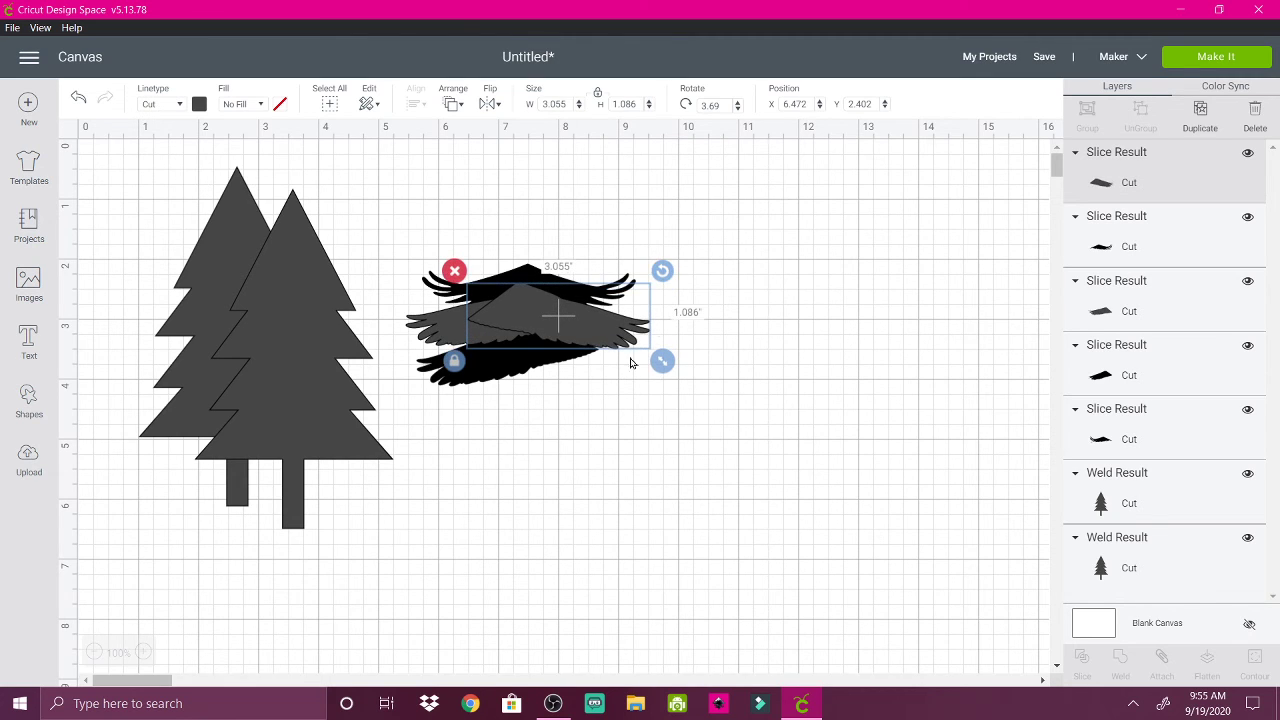
# - Duplicate the large black wing, flip the copy horizontally and fit it against the original as the lowest tier's mirrored half
pyautogui.click(472, 378)
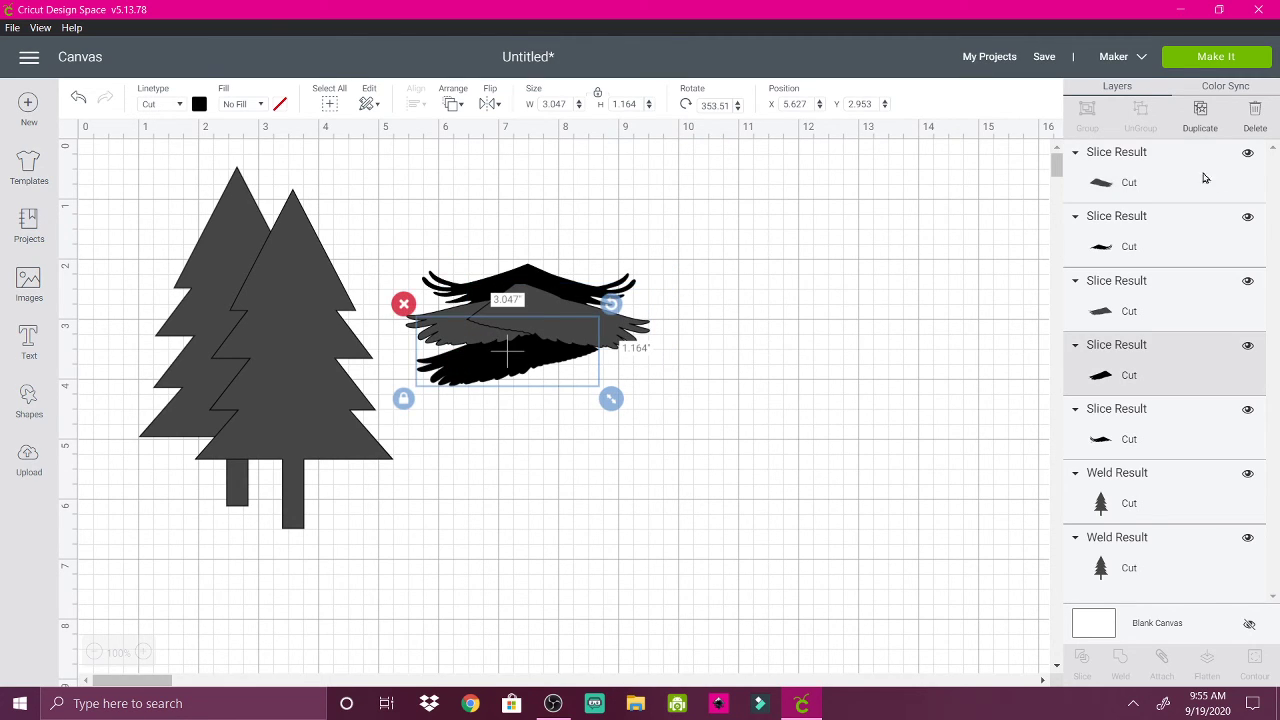
pyautogui.click(1200, 112)
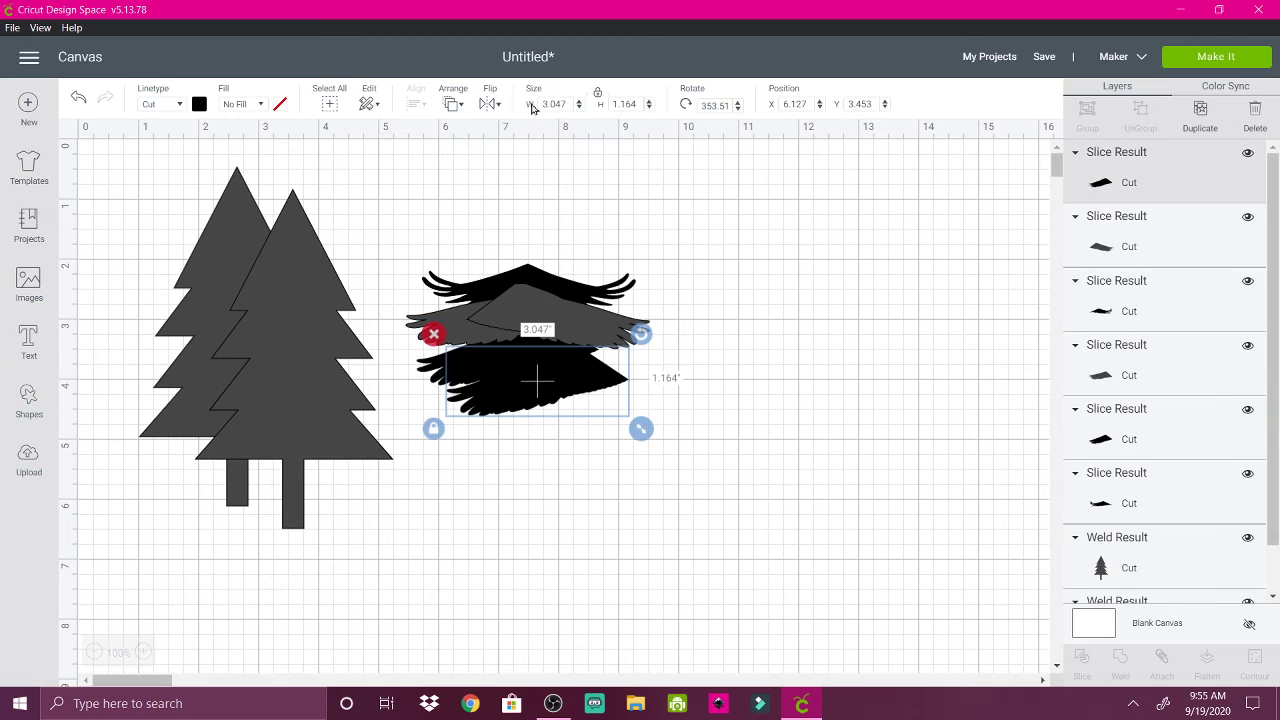
pyautogui.click(488, 104)
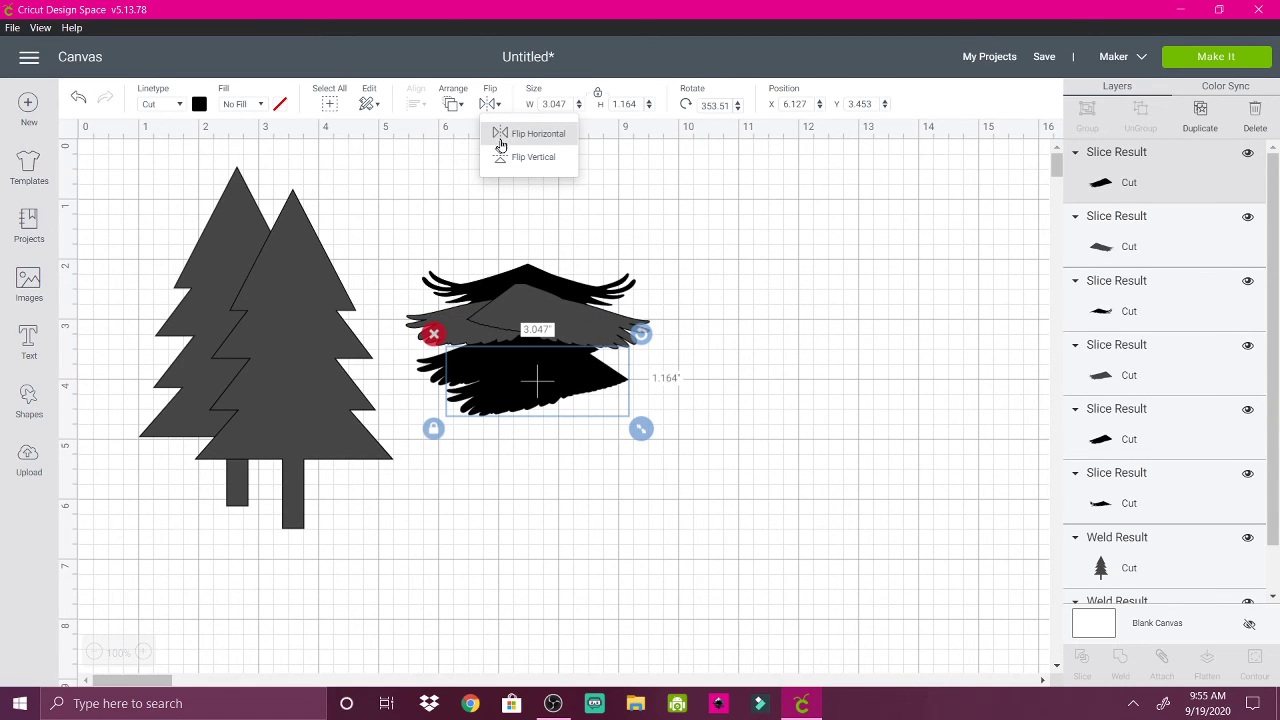
pyautogui.click(501, 146)
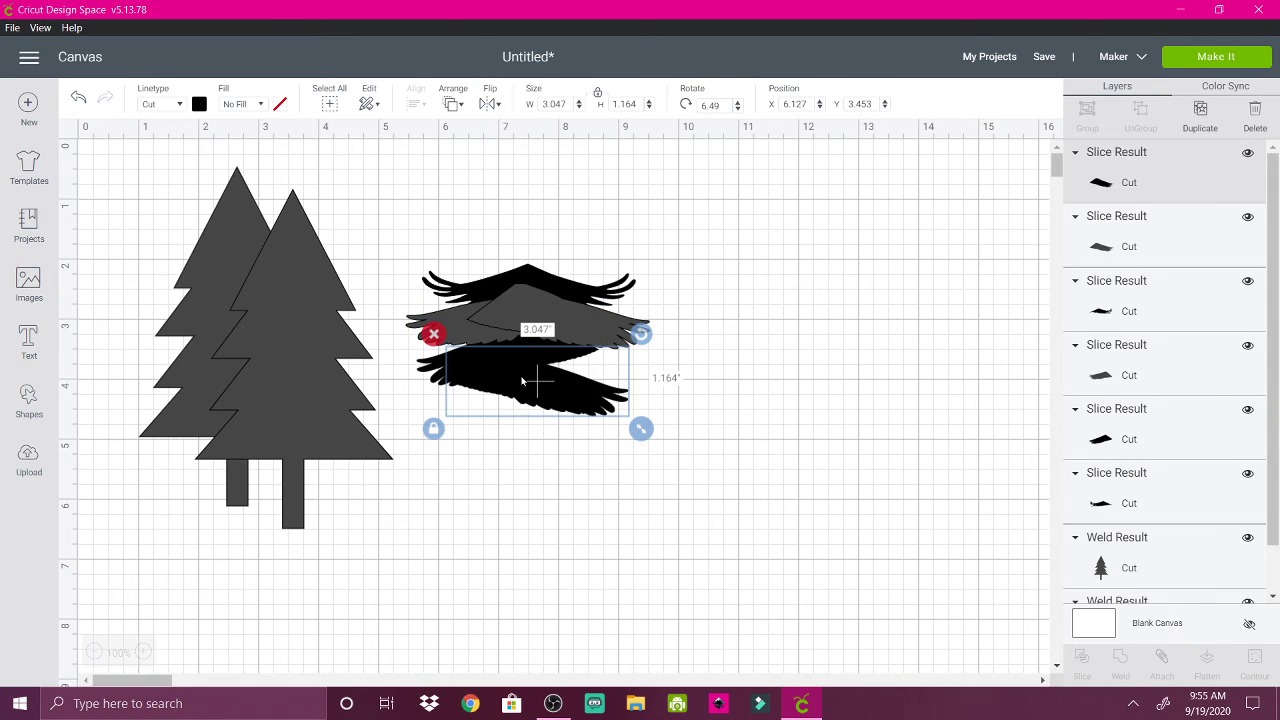
pyautogui.moveTo(522, 381); pyautogui.dragTo(553, 350)
pyautogui.moveTo(669, 406); pyautogui.dragTo(650, 396)
# - Shrink the mirrored grey wing to about 2.68 × 0.95 in and the mirrored top wing to about 2.58 × 0.62 in
pyautogui.click(600, 320)
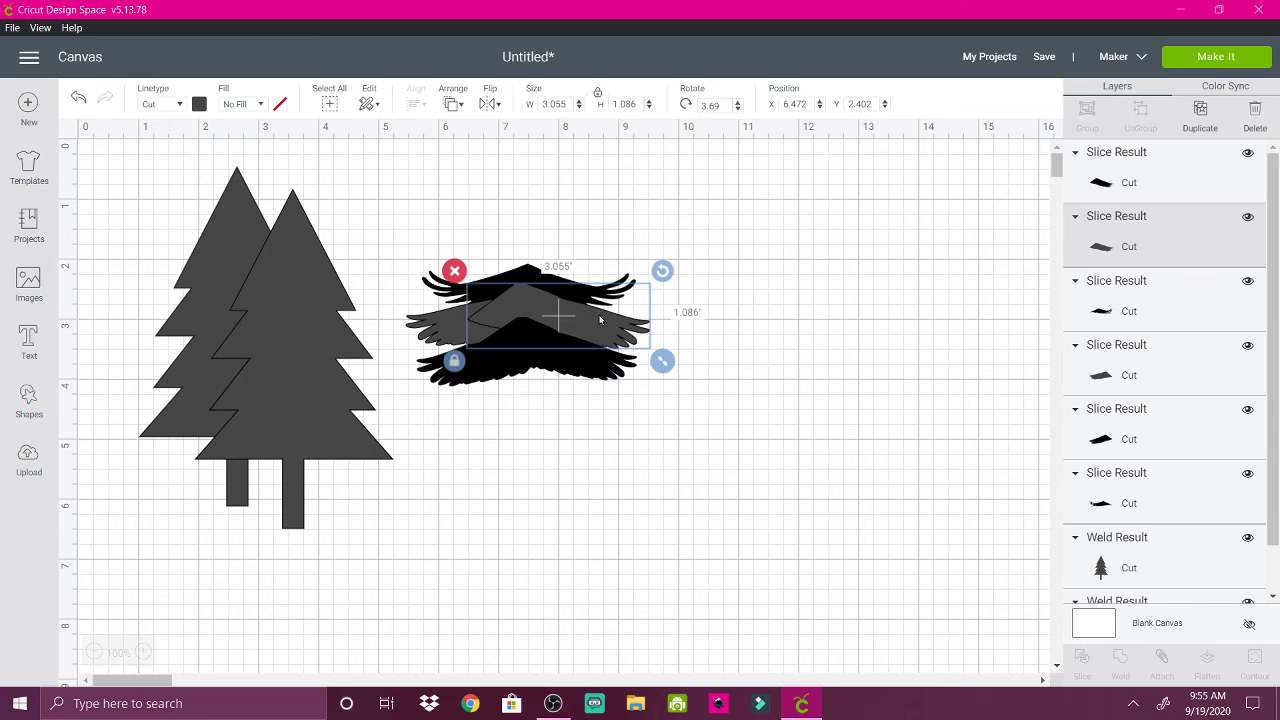
pyautogui.moveTo(664, 364); pyautogui.dragTo(642, 353)
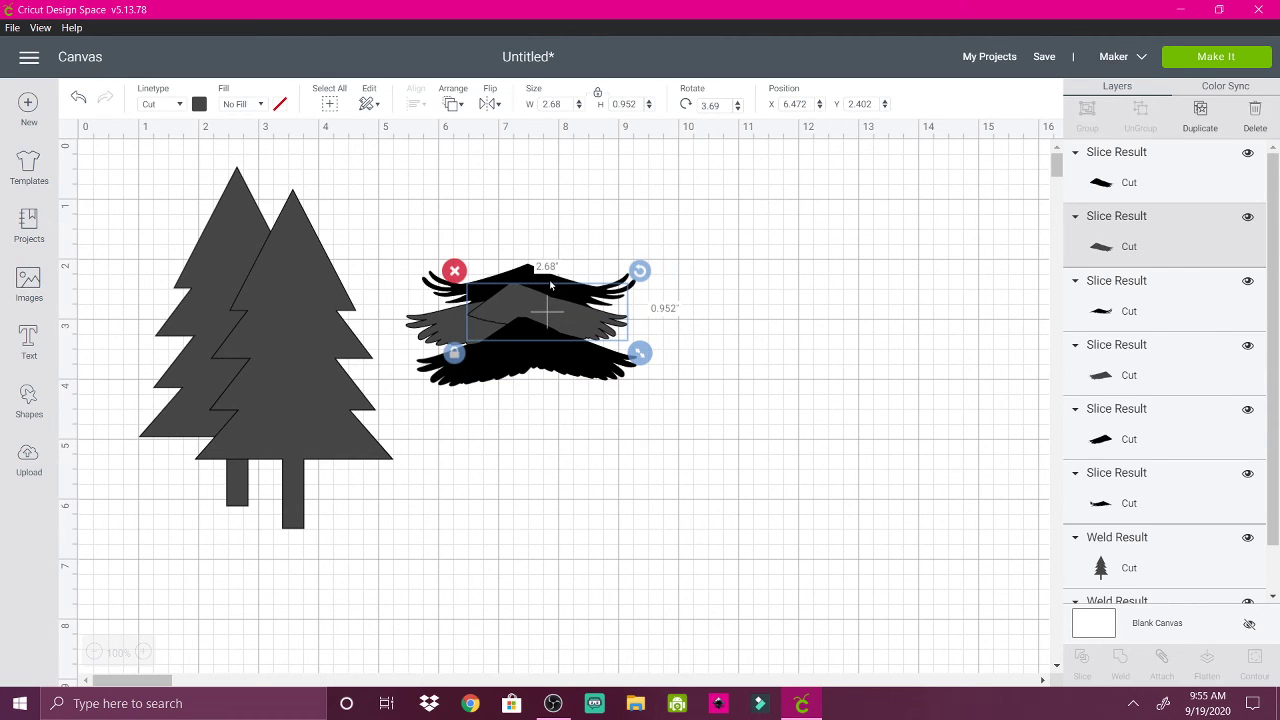
pyautogui.click(550, 286)
pyautogui.moveTo(648, 323); pyautogui.dragTo(628, 318)
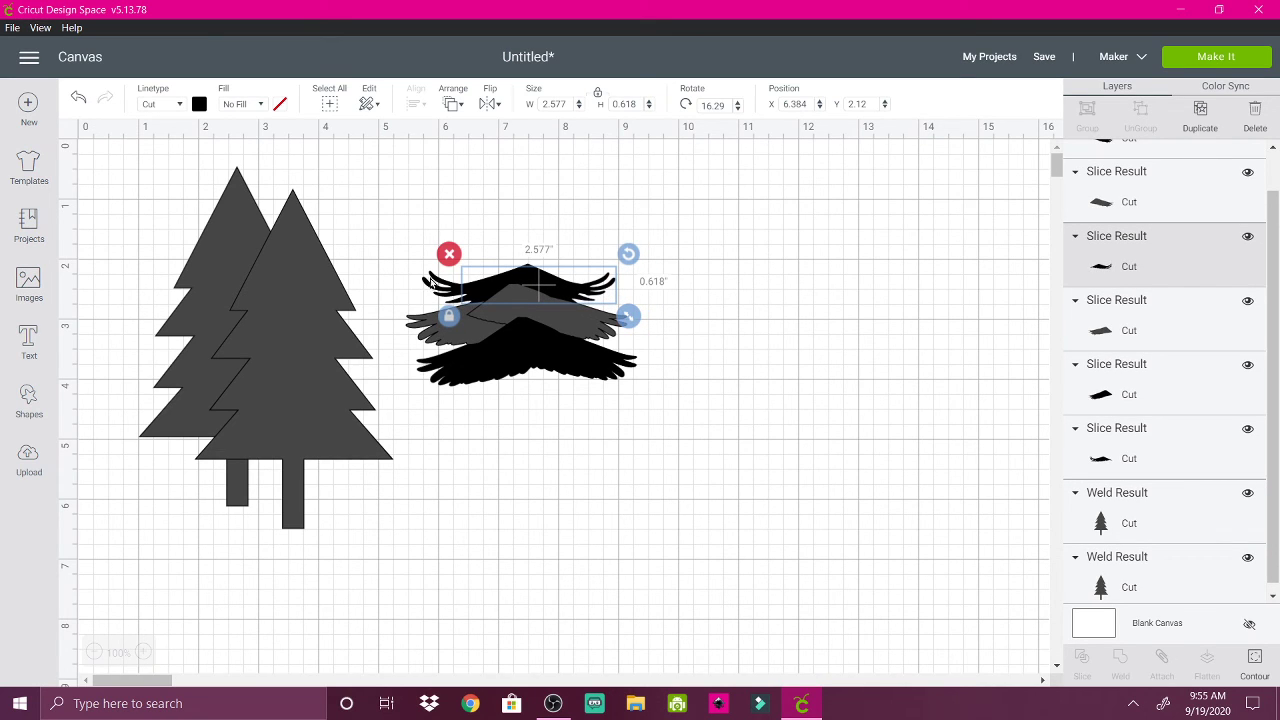
# - Shrink the left half of the top wing pair to about 2.72 × 0.65 in
pyautogui.click(434, 290)
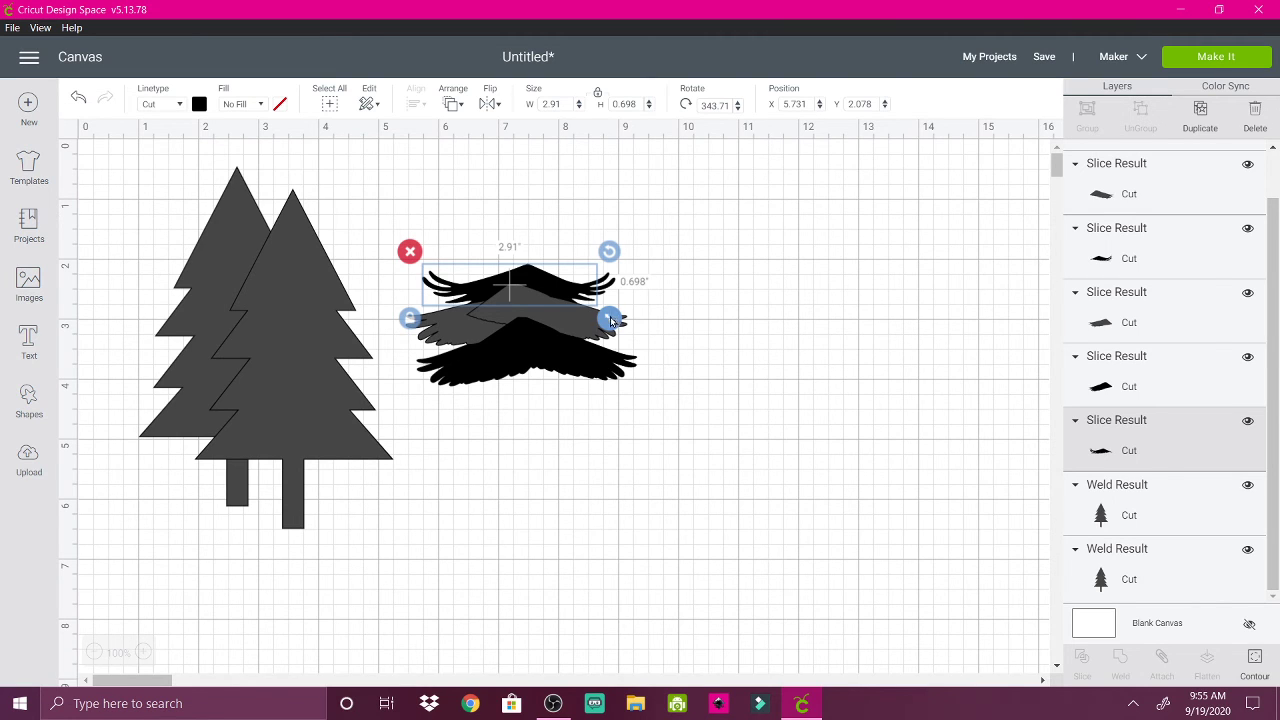
pyautogui.moveTo(611, 321); pyautogui.dragTo(597, 316)
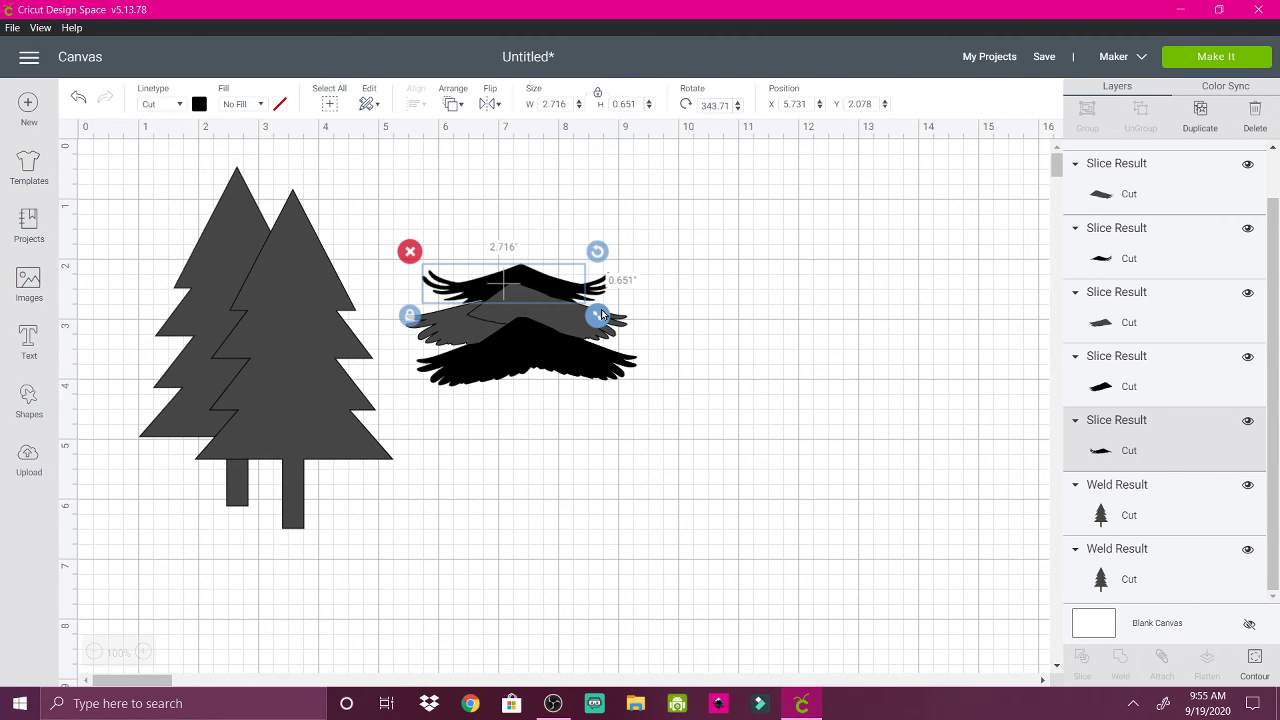
pyautogui.click(464, 296)
pyautogui.moveTo(467, 297); pyautogui.dragTo(463, 295)
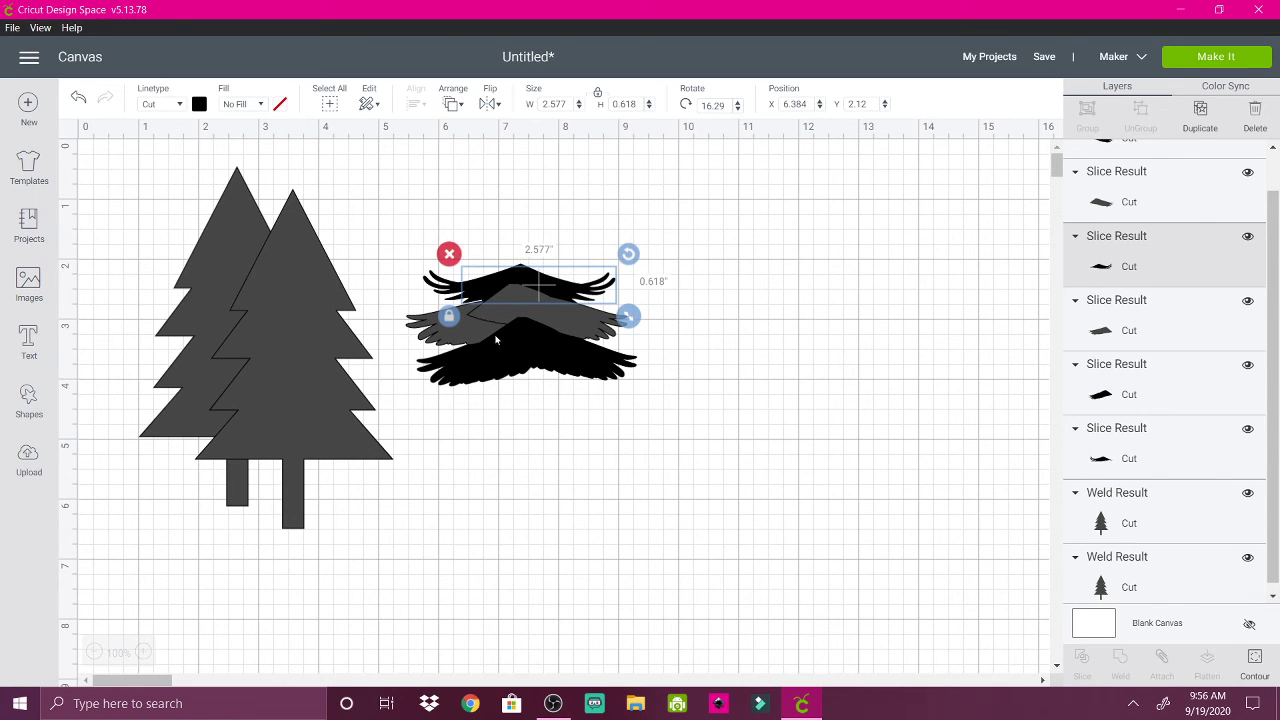
# - Unlock the proportions of the lowest left wing, flatten it to about 2.7 × 0.7 in and place it at about X 5.21, Y 3.18 in
pyautogui.click(461, 363)
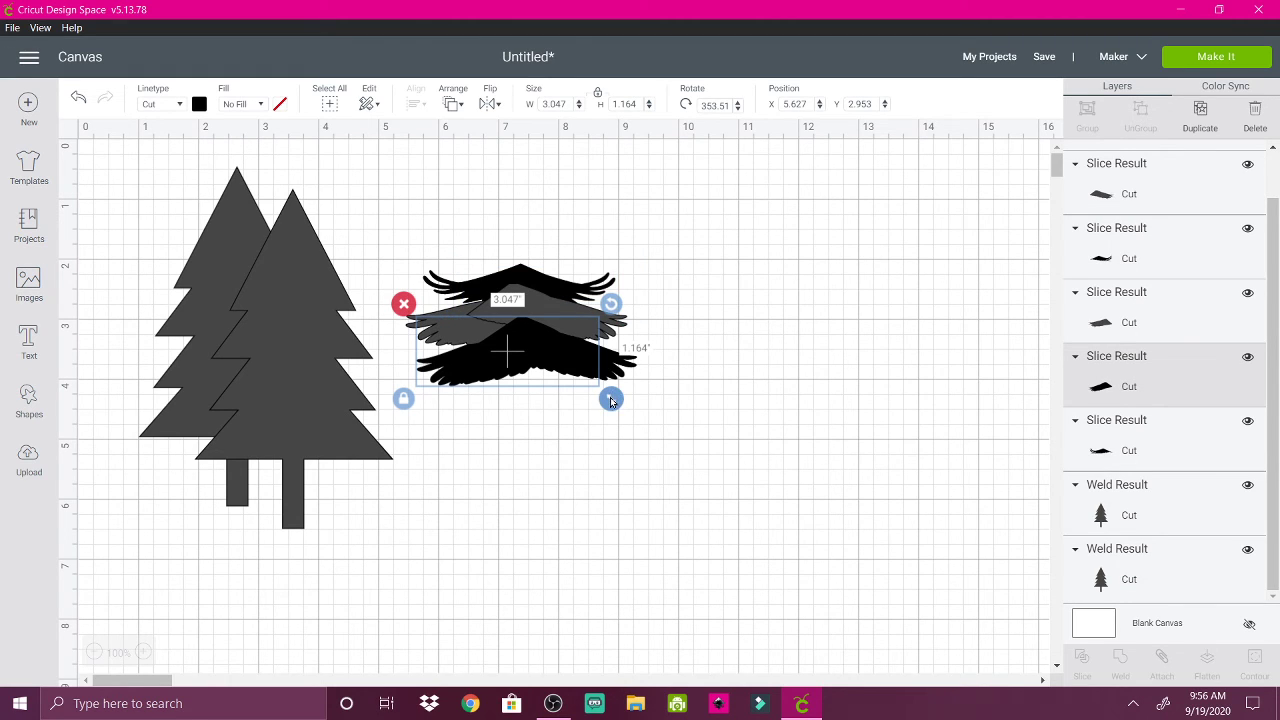
pyautogui.moveTo(611, 401); pyautogui.dragTo(611, 380)
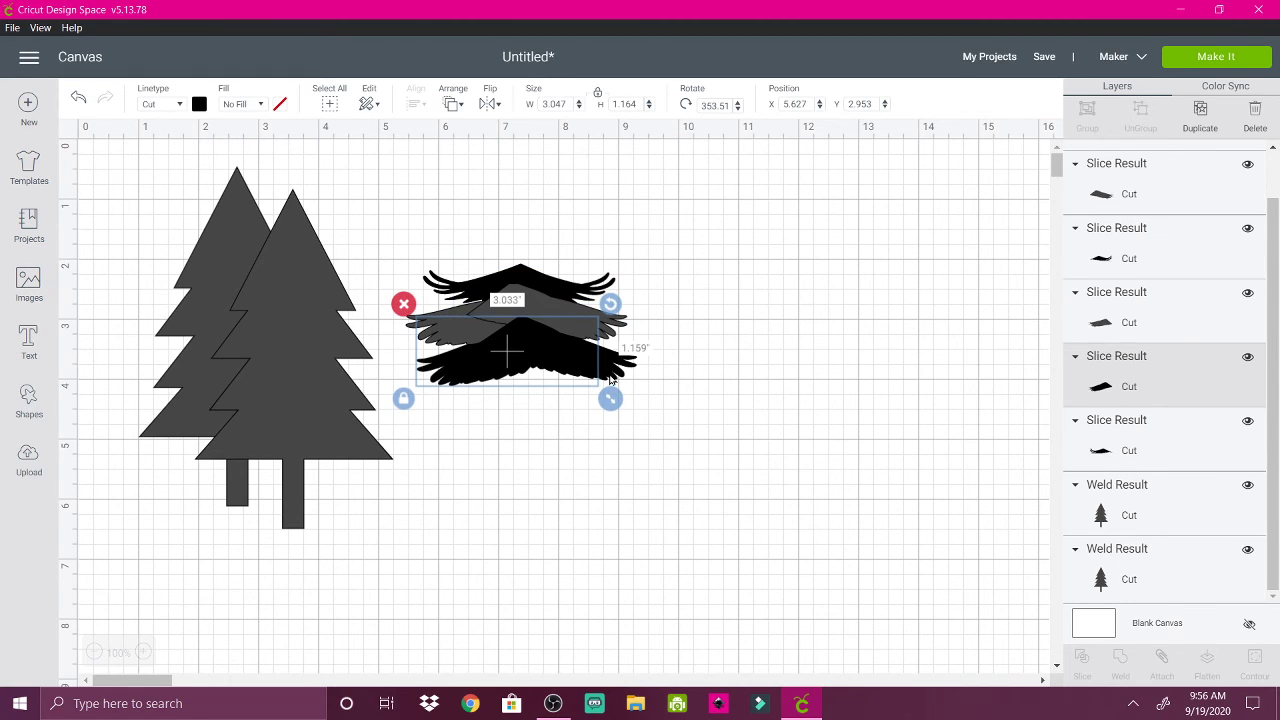
pyautogui.click(403, 398)
pyautogui.moveTo(618, 402); pyautogui.dragTo(590, 371)
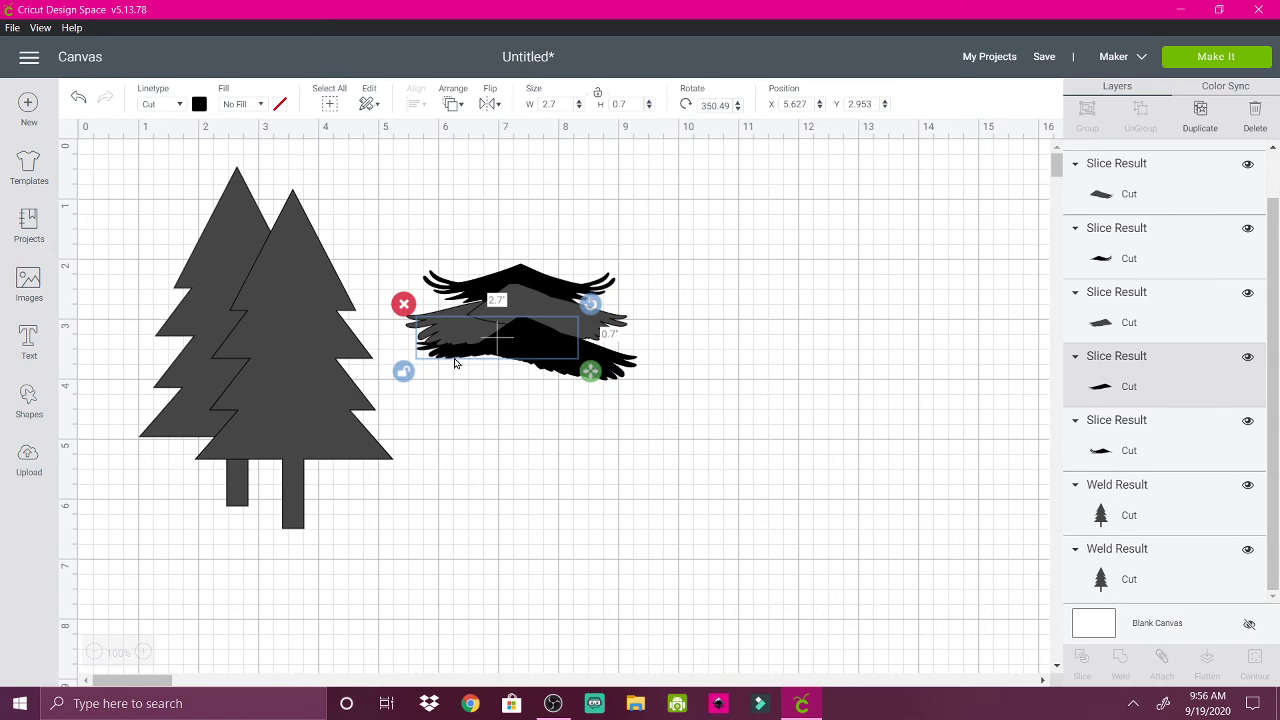
pyautogui.moveTo(455, 363); pyautogui.dragTo(431, 377)
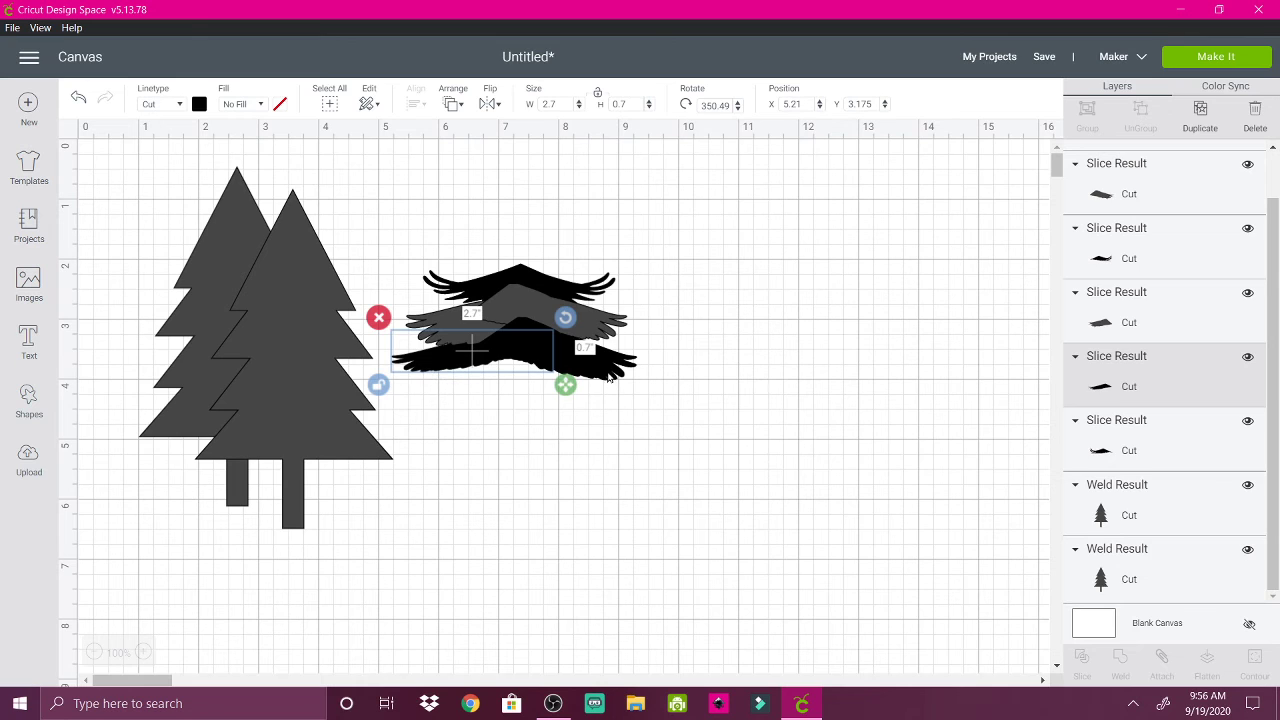
# - Replace the lowest tier's mirrored half with a horizontally flipped copy of the flattened wing at about X 6.56, Y 3.08 in
pyautogui.click(540, 340)
pyautogui.click(460, 304)
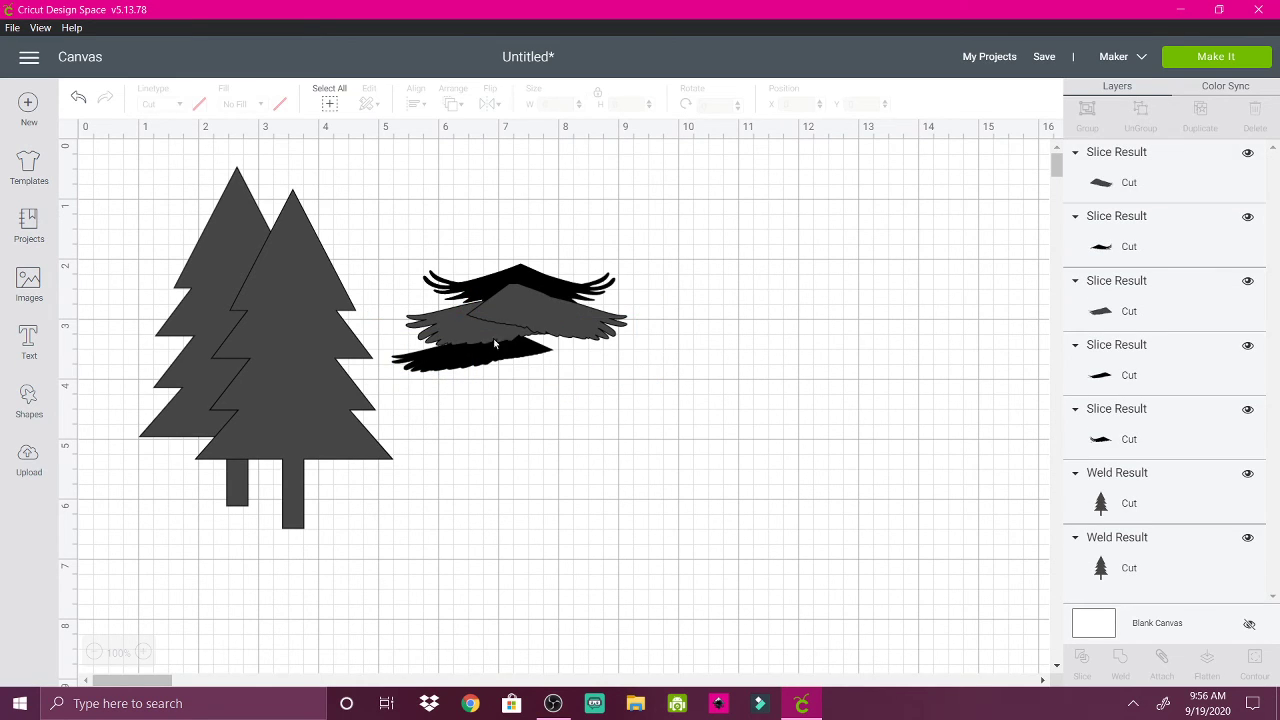
pyautogui.click(441, 366)
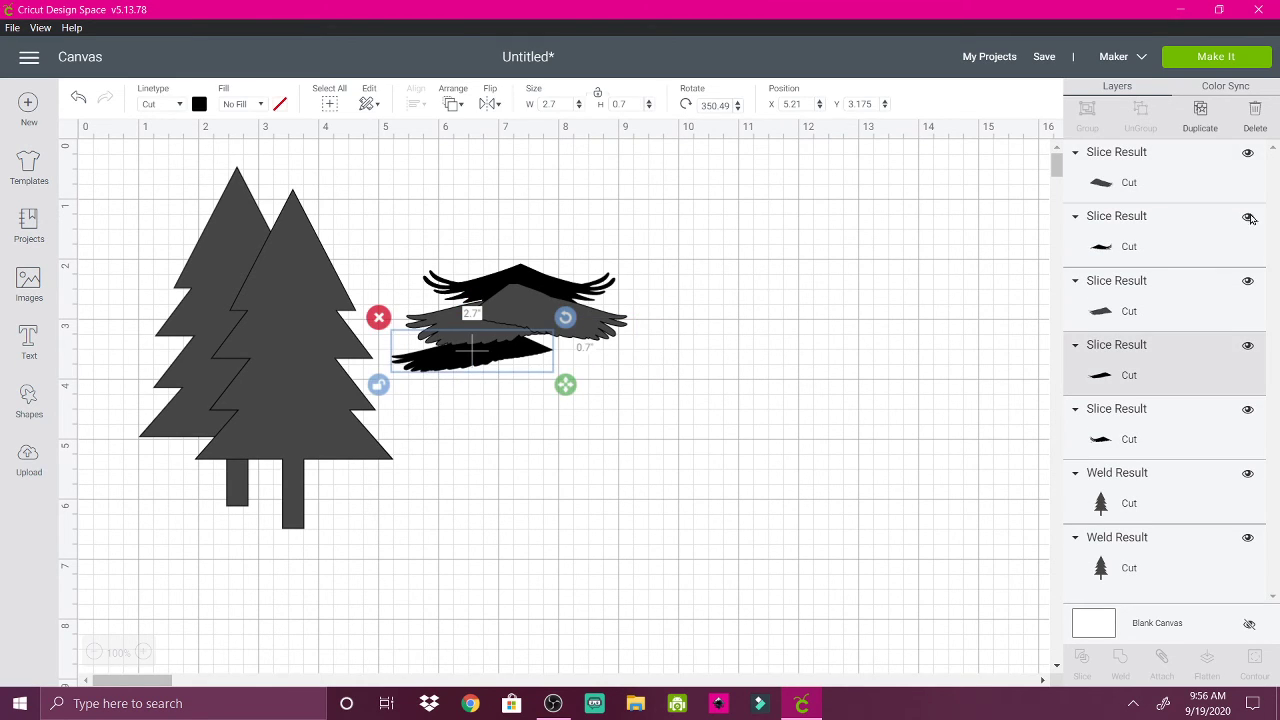
pyautogui.click(1200, 116)
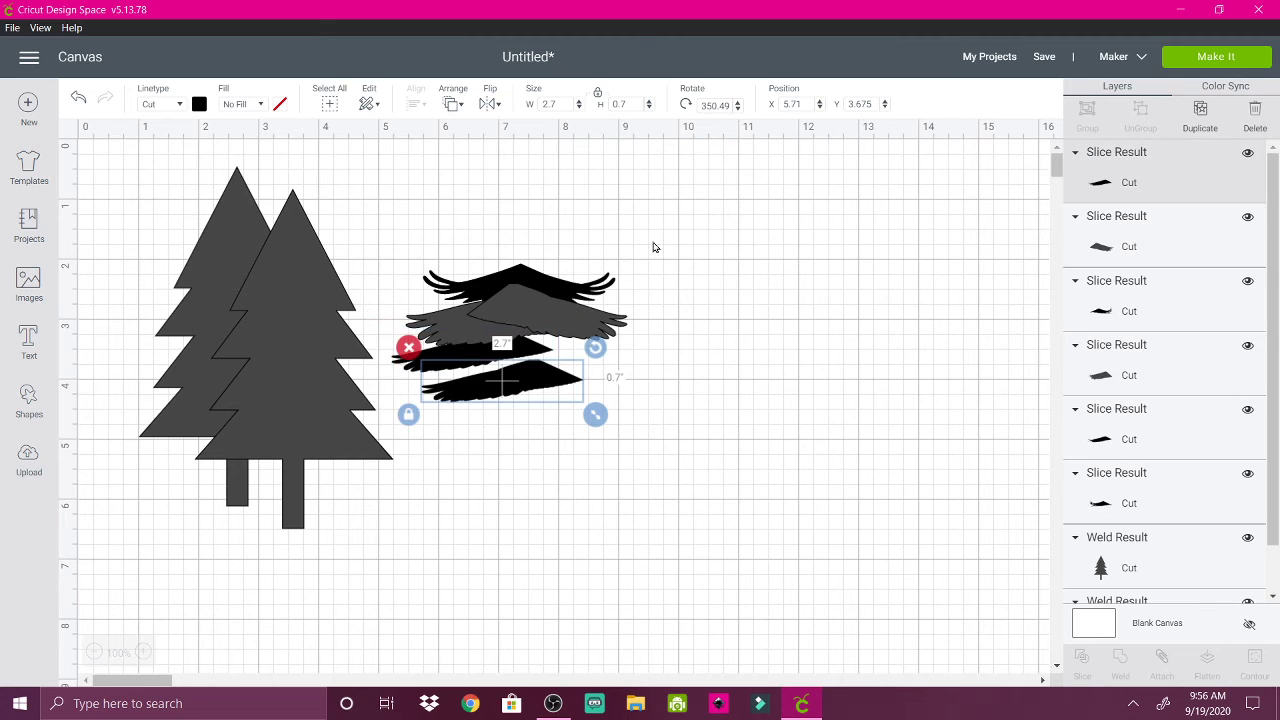
pyautogui.click(487, 108)
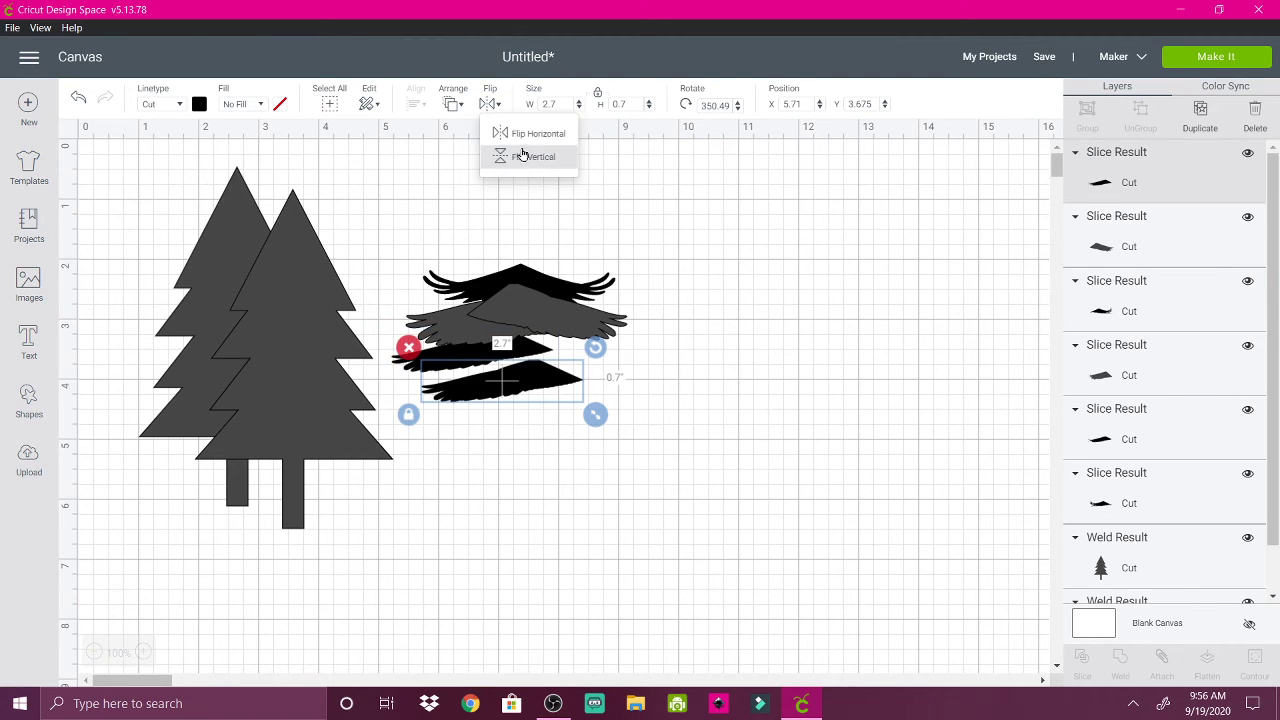
pyautogui.click(522, 135)
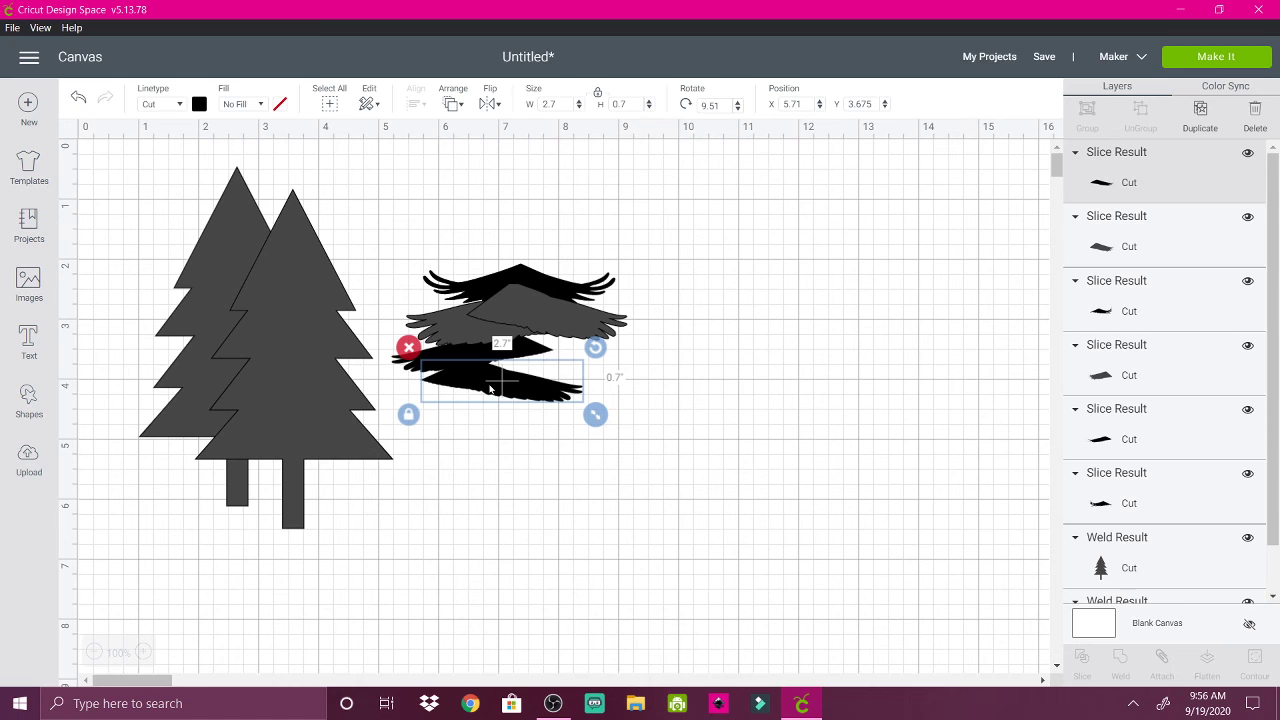
pyautogui.moveTo(490, 388); pyautogui.dragTo(541, 350)
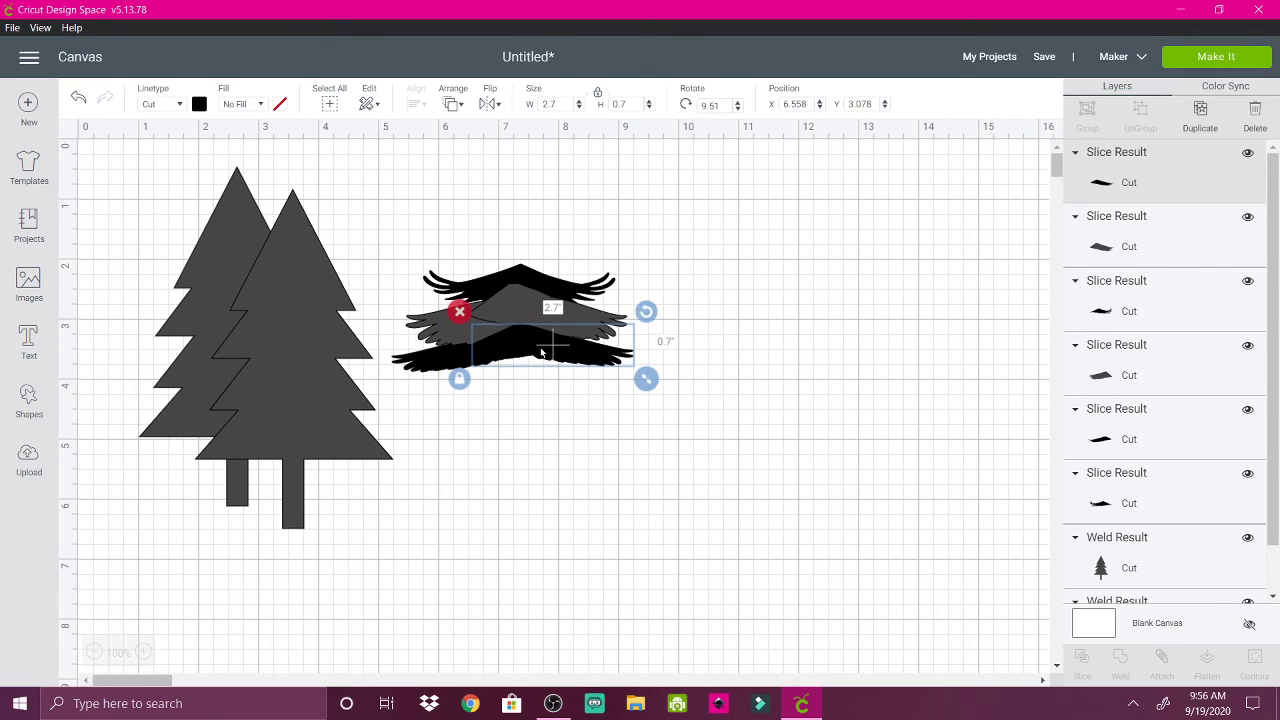
# - Move the front pine tree to the open canvas area on the other side of the wings
pyautogui.click(437, 243)
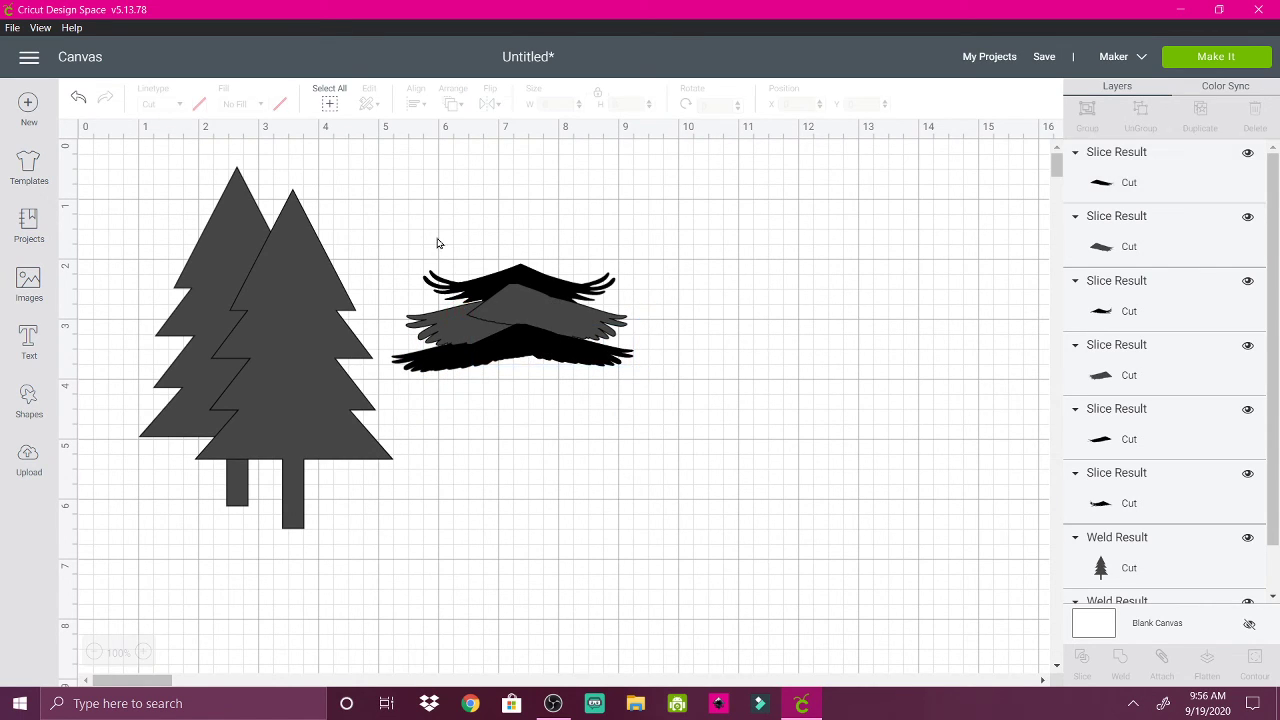
pyautogui.moveTo(360, 340); pyautogui.dragTo(874, 276)
# - Weld the six wing pieces together and resize the welded shape with unlocked proportions to about 2.77 × 2.28 in
pyautogui.moveTo(429, 246); pyautogui.dragTo(538, 424)
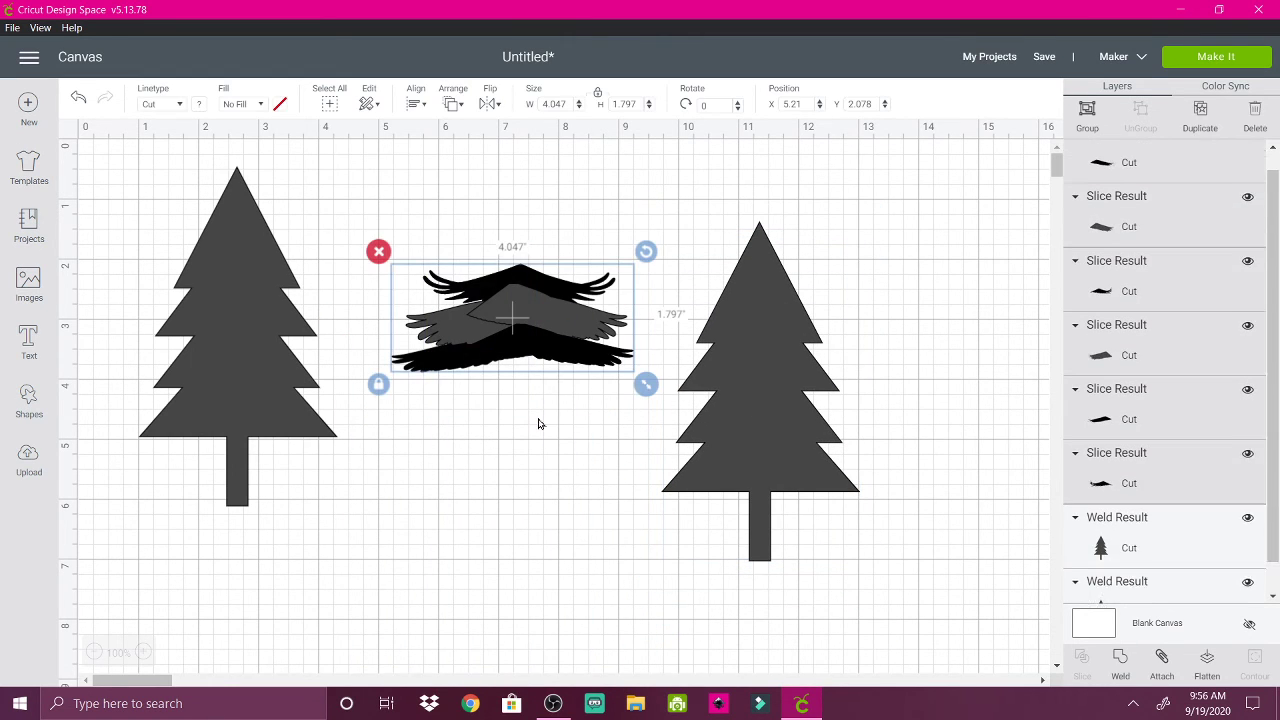
pyautogui.click(1119, 658)
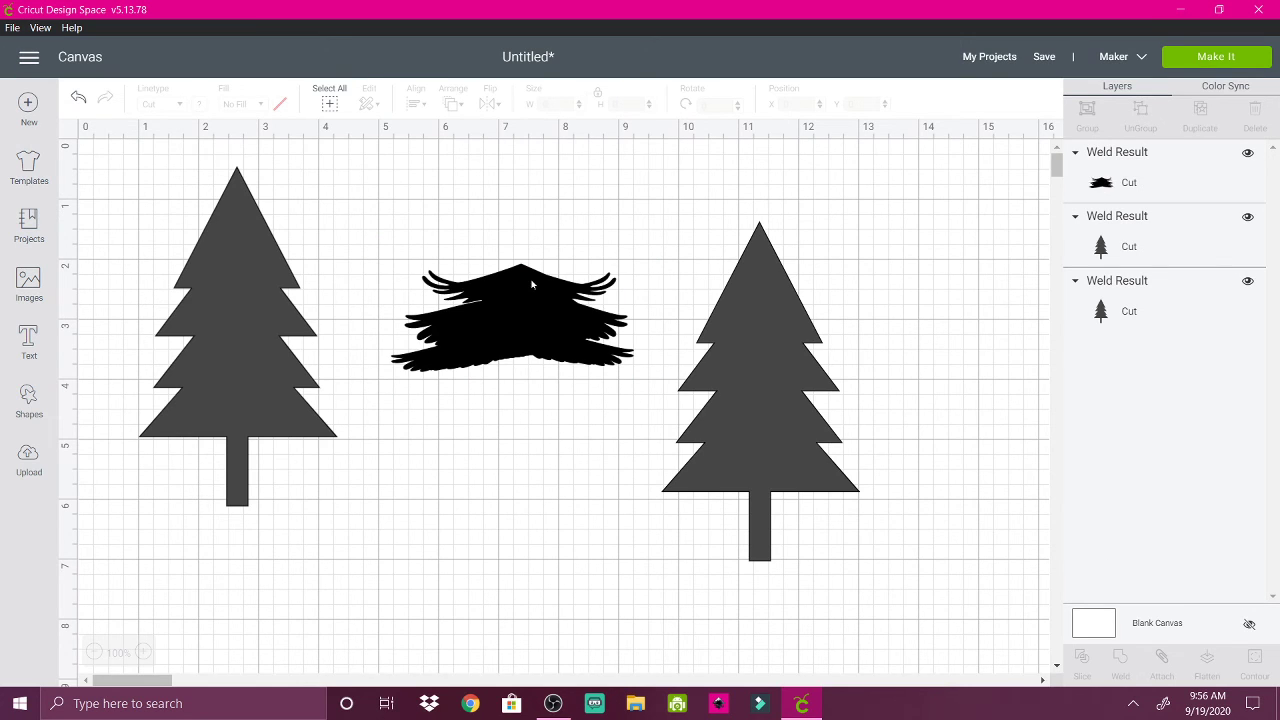
pyautogui.click(531, 284)
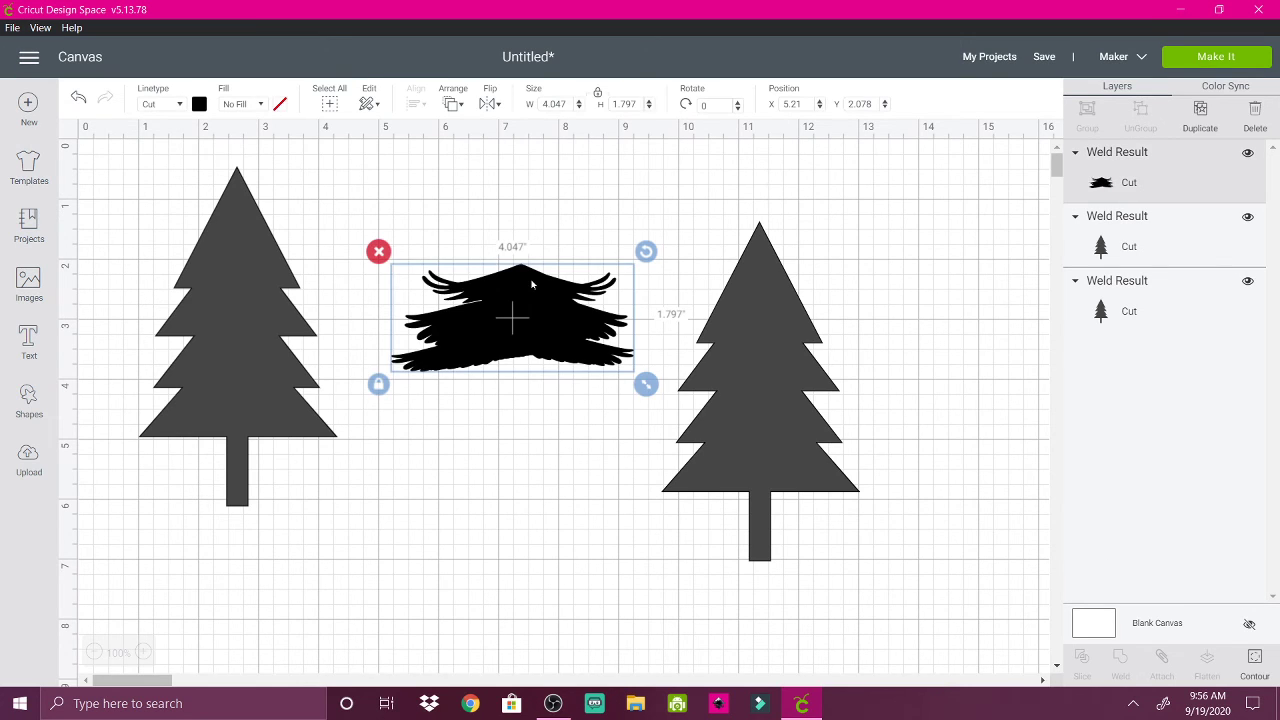
pyautogui.click(378, 386)
pyautogui.moveTo(646, 384); pyautogui.dragTo(553, 478)
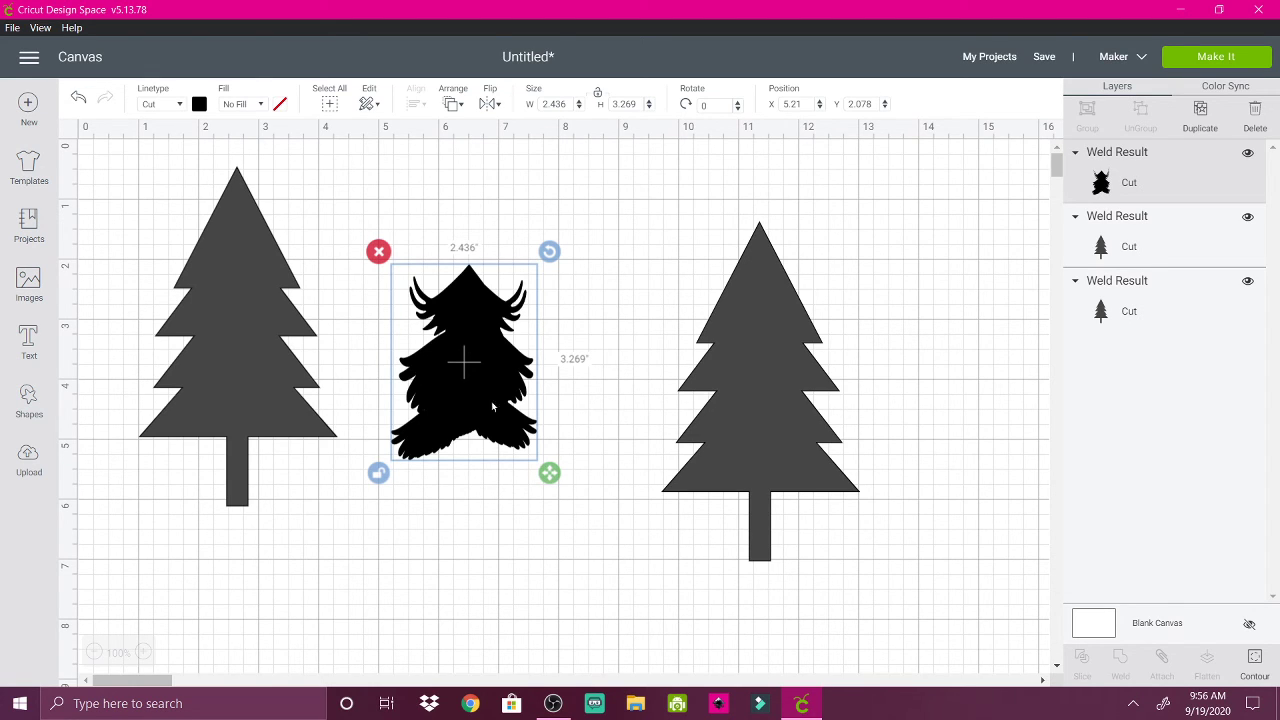
pyautogui.moveTo(549, 472); pyautogui.dragTo(569, 413)
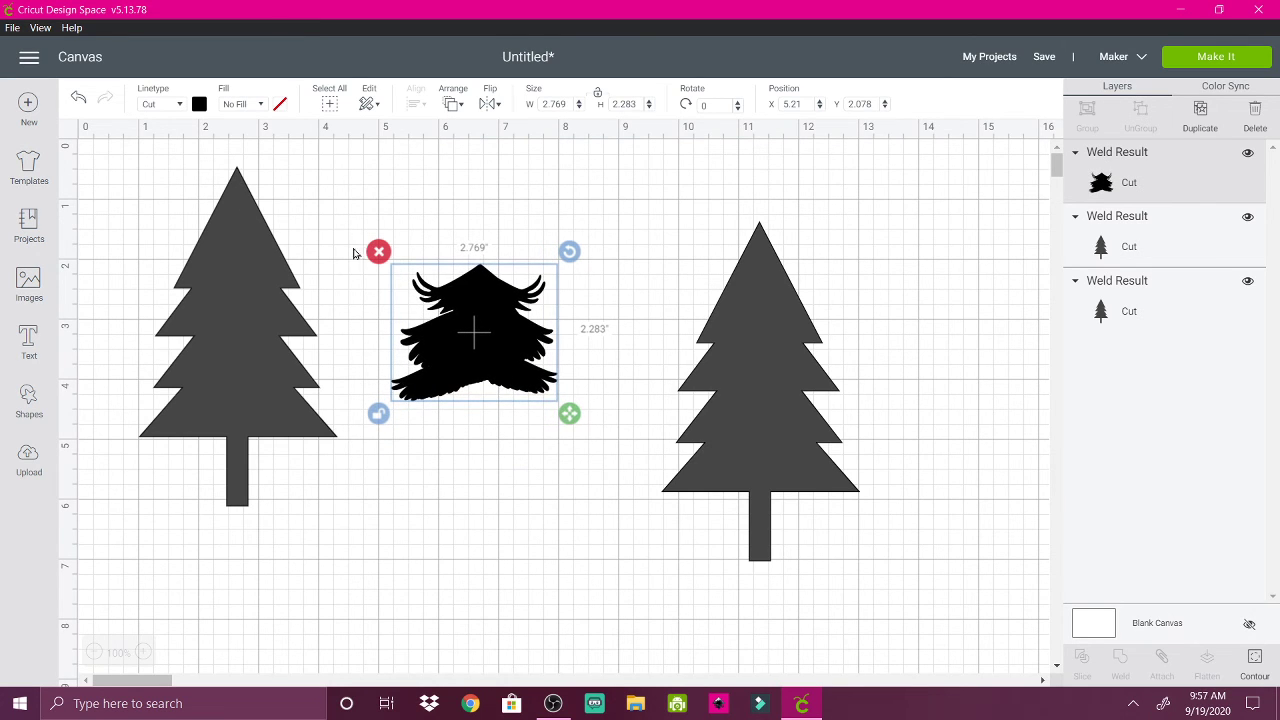
# - Undo the resizing and the weld of the wing shape
pyautogui.click(79, 98)
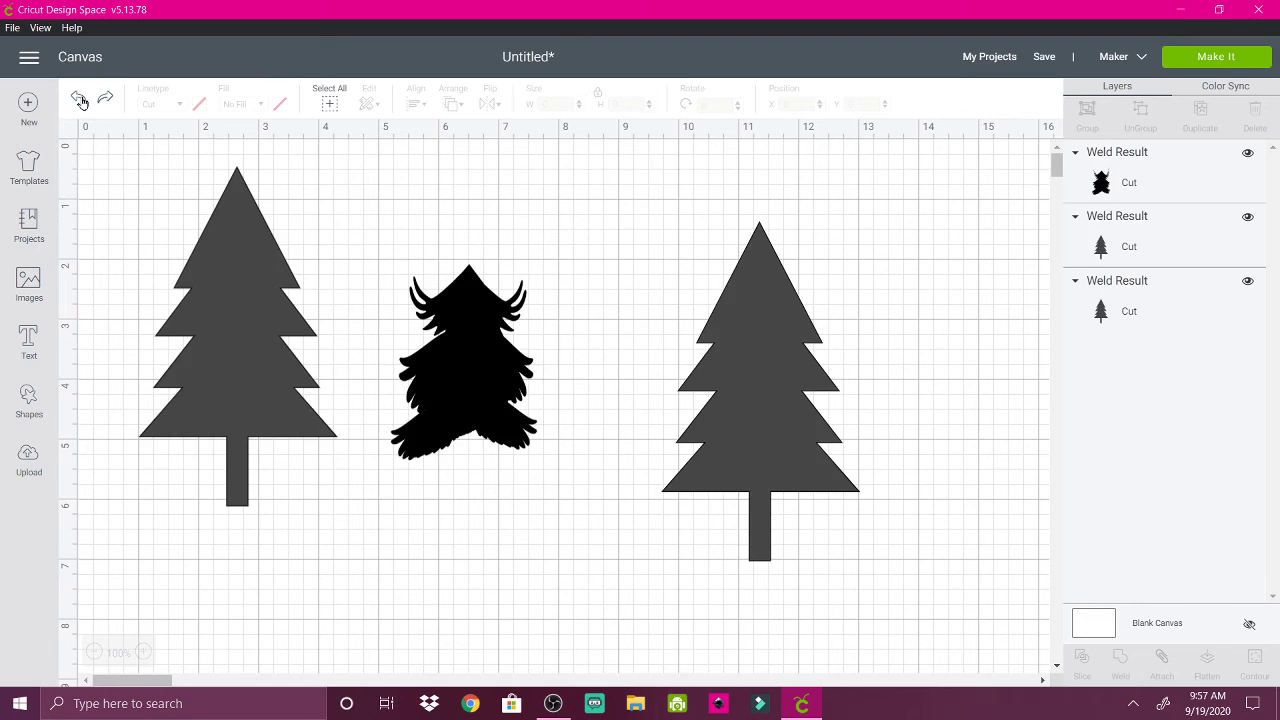
pyautogui.click(79, 98)
pyautogui.click(79, 98)
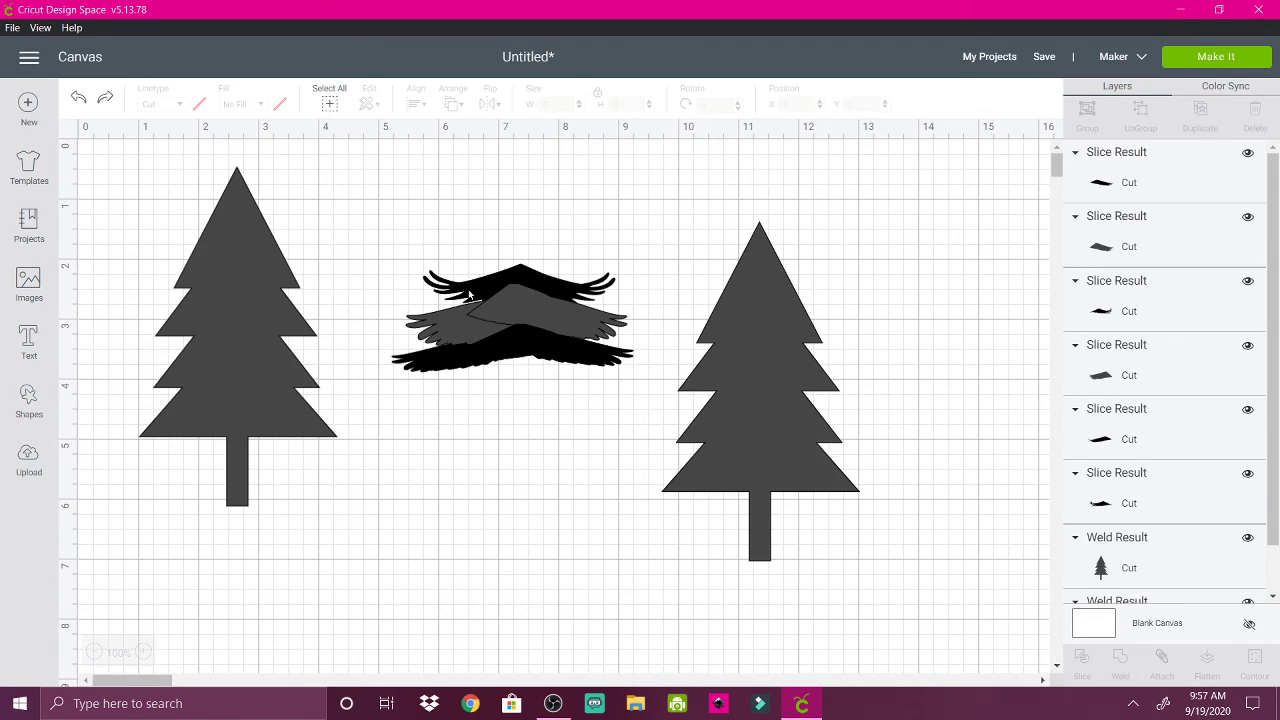
# - Flip both halves of the top wing pair vertically
pyautogui.click(469, 293)
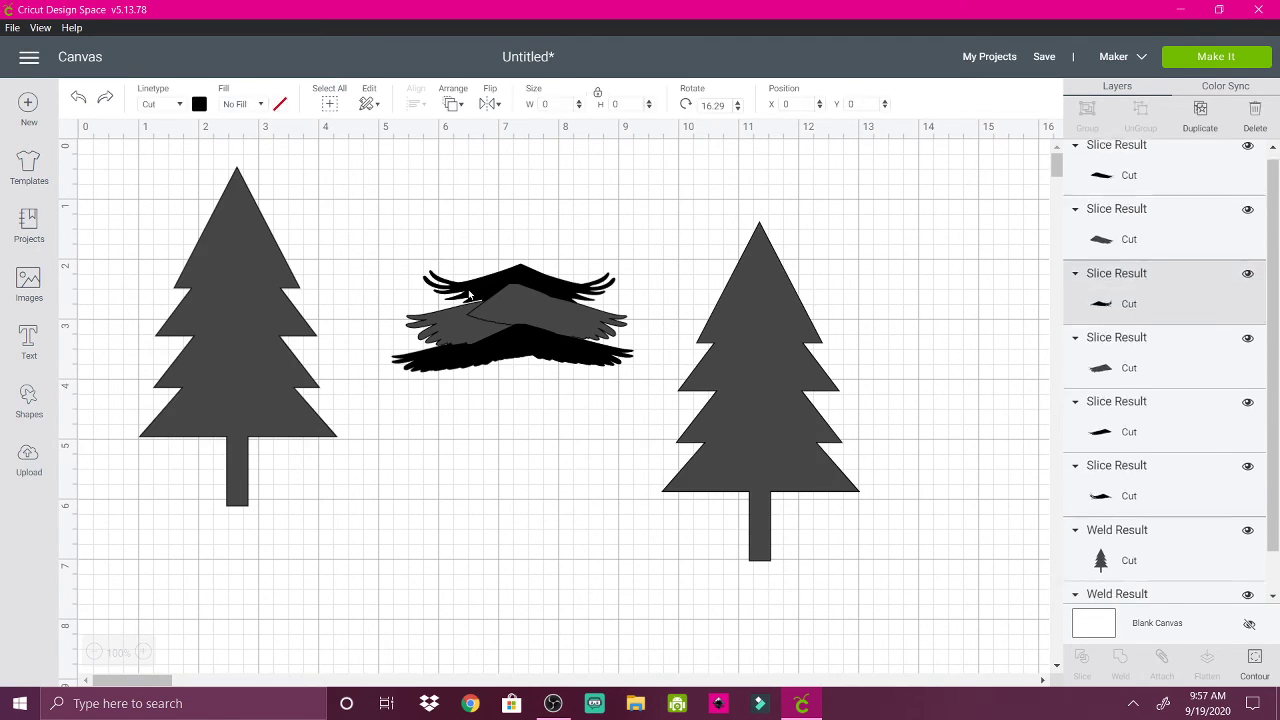
pyautogui.click(490, 104)
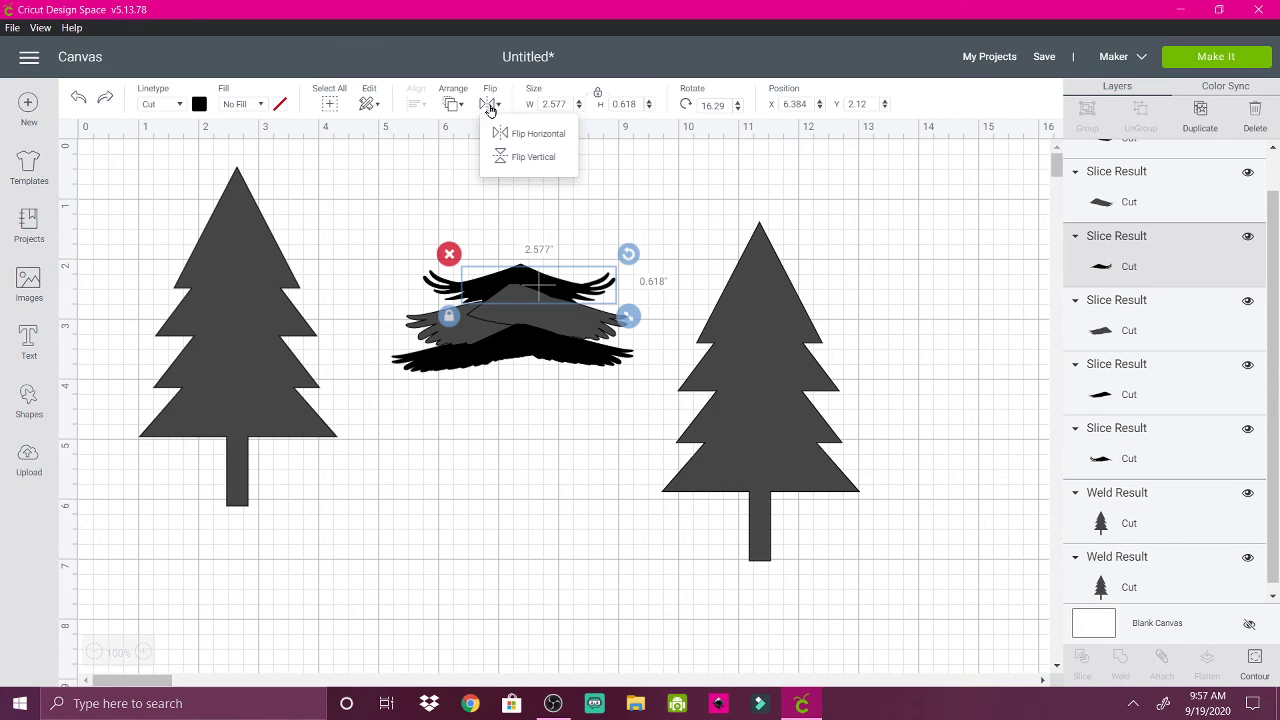
pyautogui.click(510, 157)
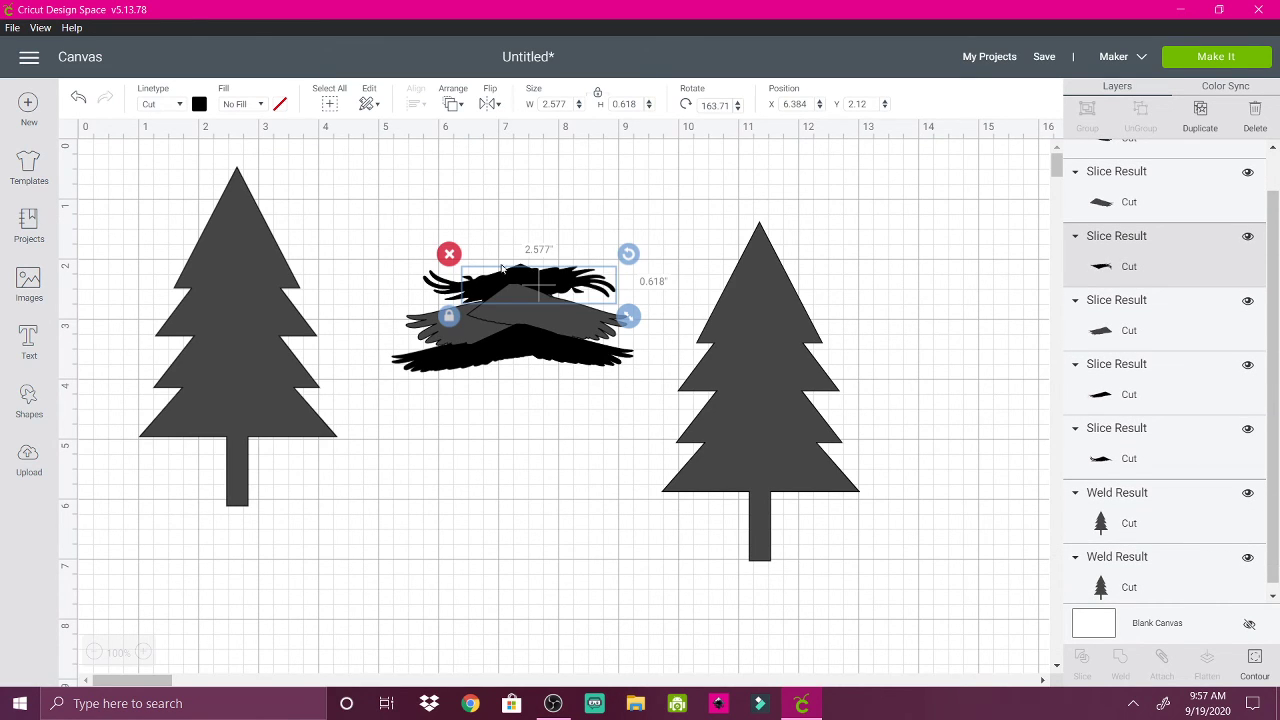
pyautogui.click(447, 297)
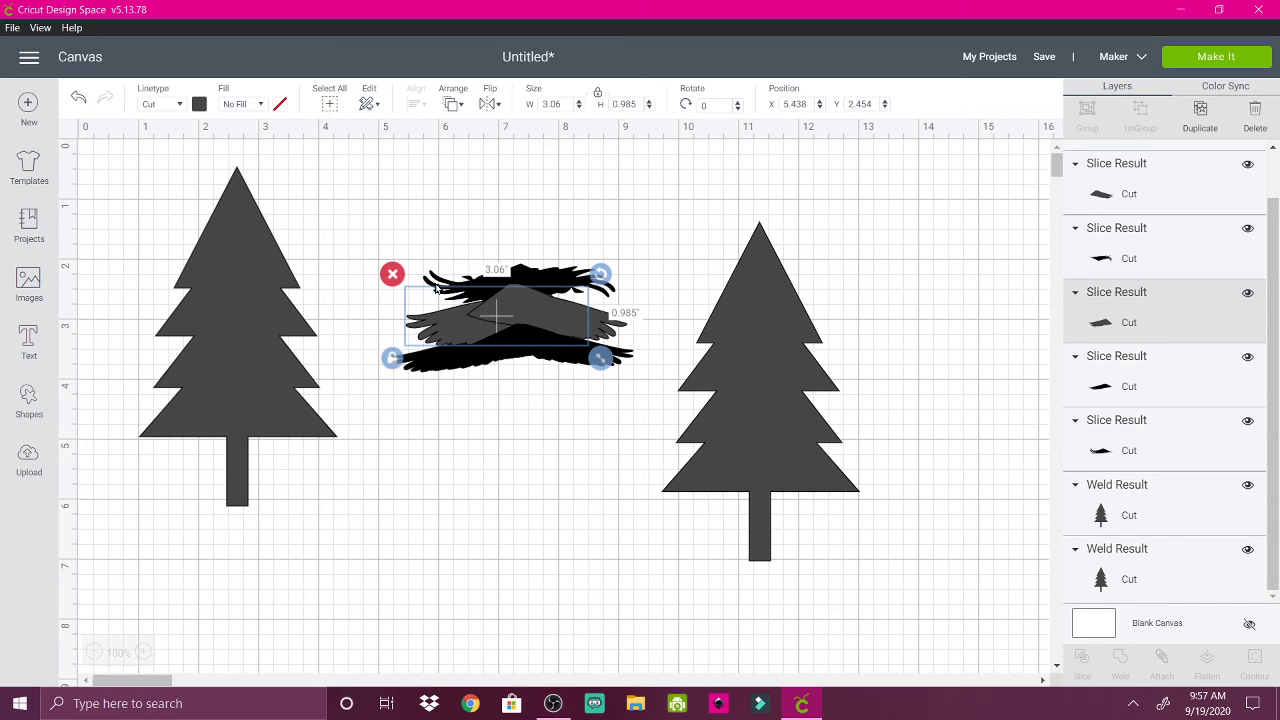
pyautogui.click(437, 282)
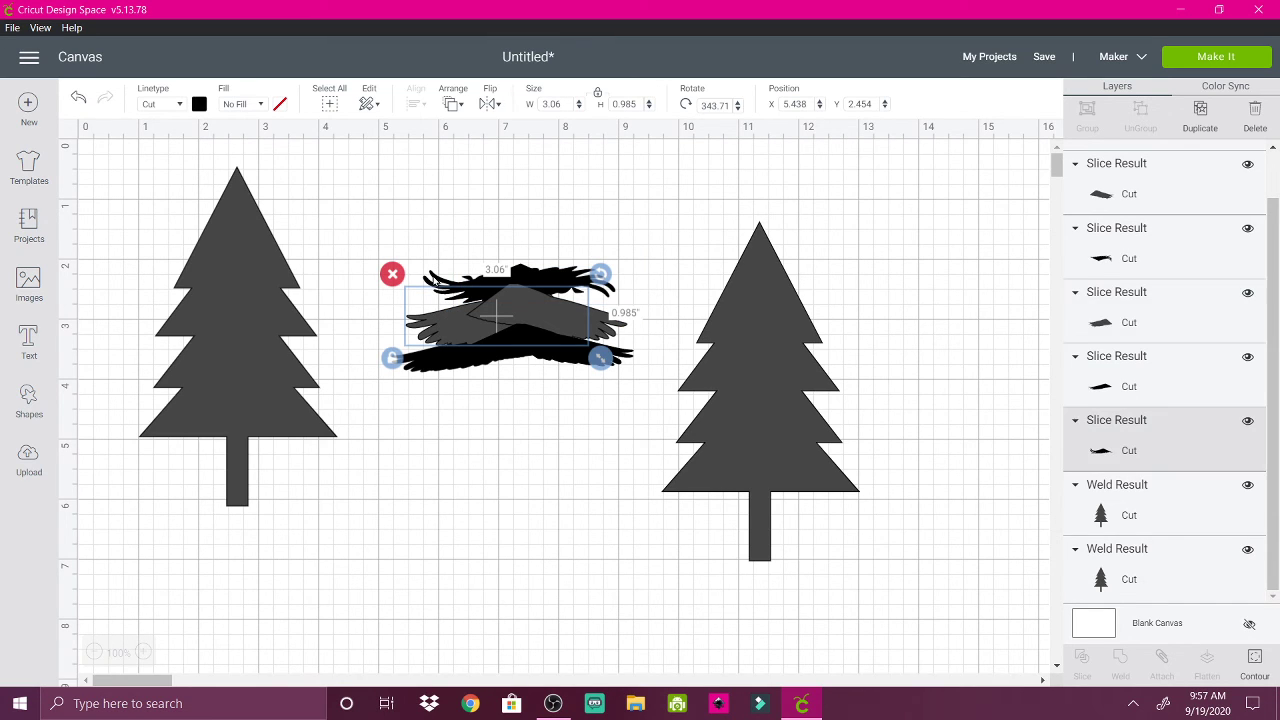
pyautogui.click(487, 104)
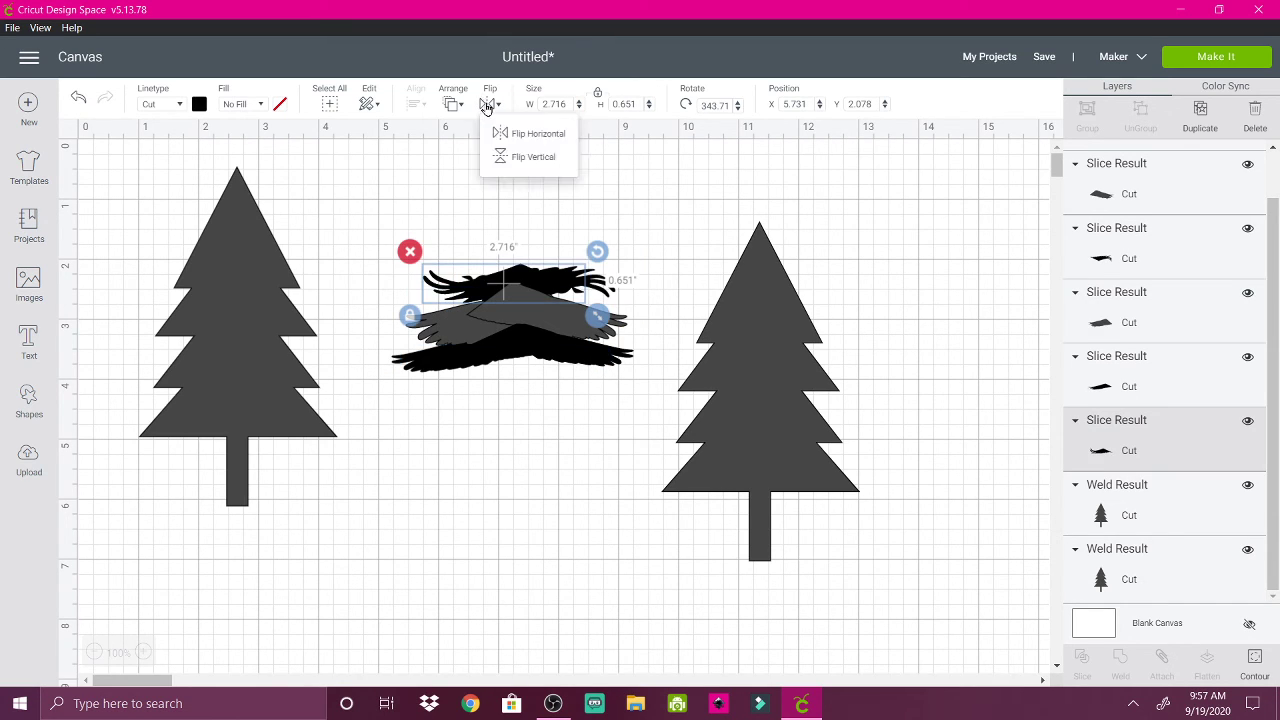
pyautogui.click(497, 158)
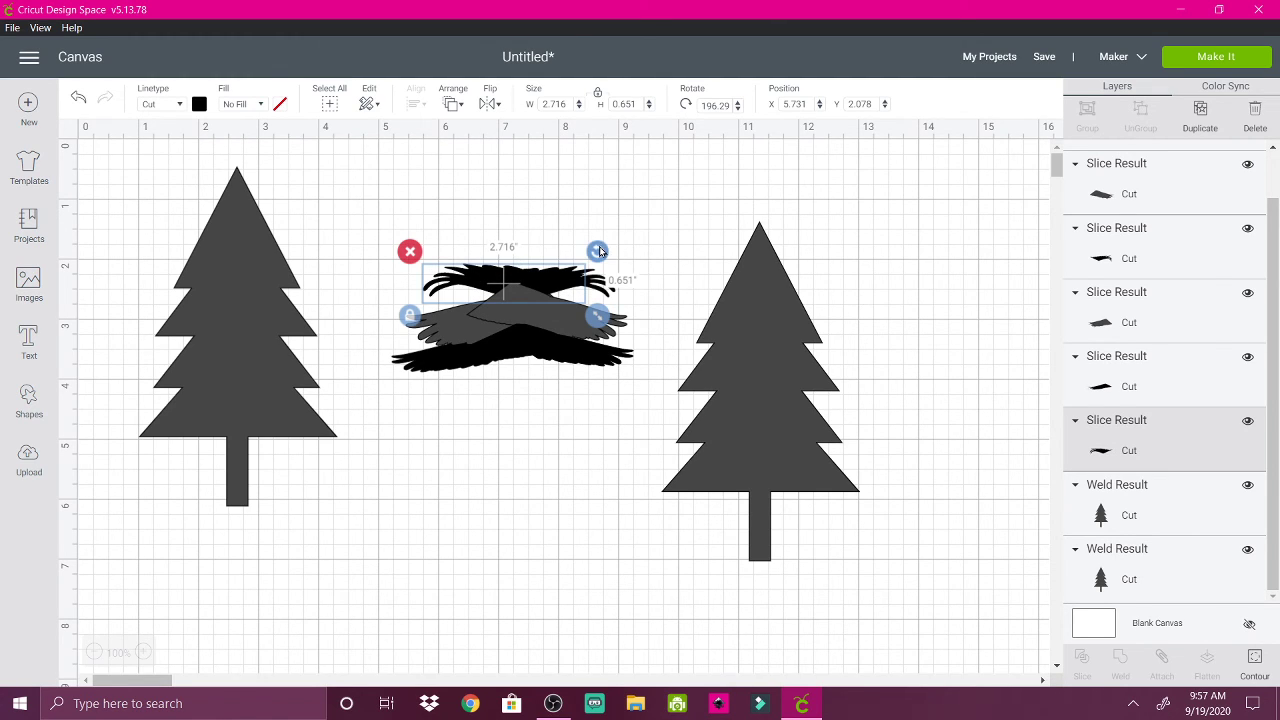
# - Rotate the left and right halves of the top wing pair to about 151° and 206°, and place them over the right pine tree's upper slopes
pyautogui.moveTo(599, 251); pyautogui.dragTo(500, 252)
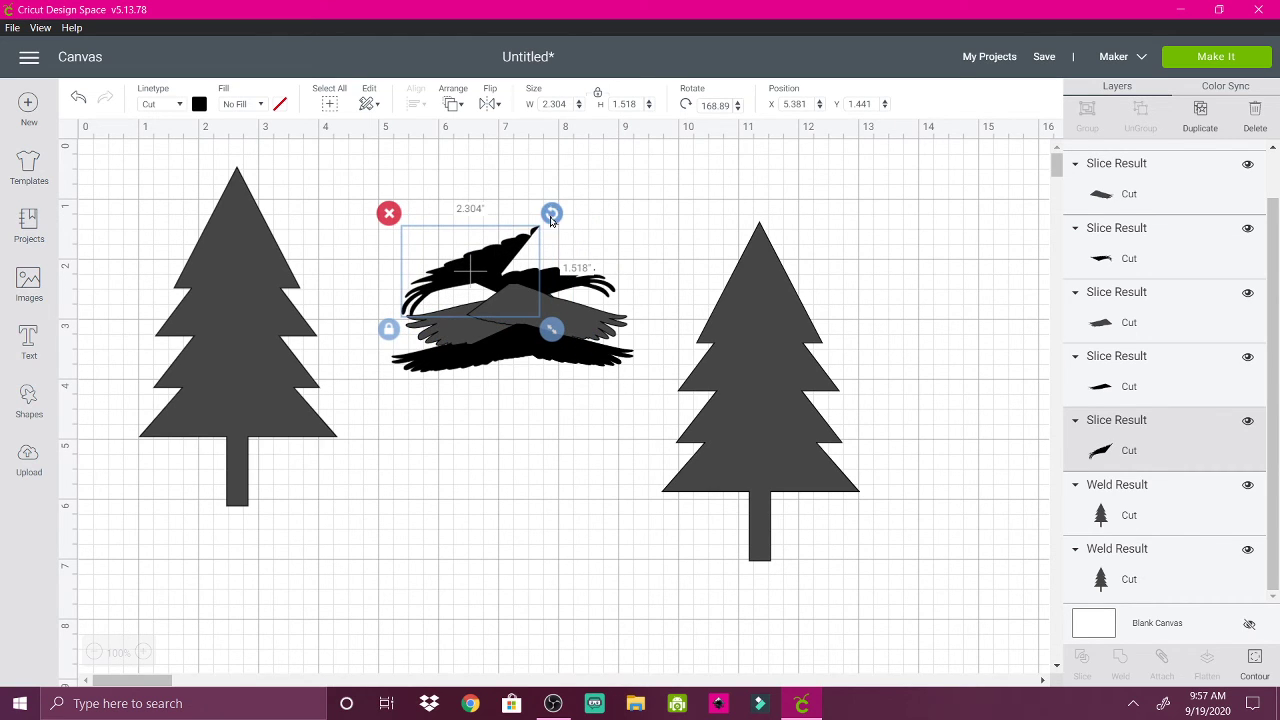
pyautogui.moveTo(551, 219); pyautogui.dragTo(535, 195)
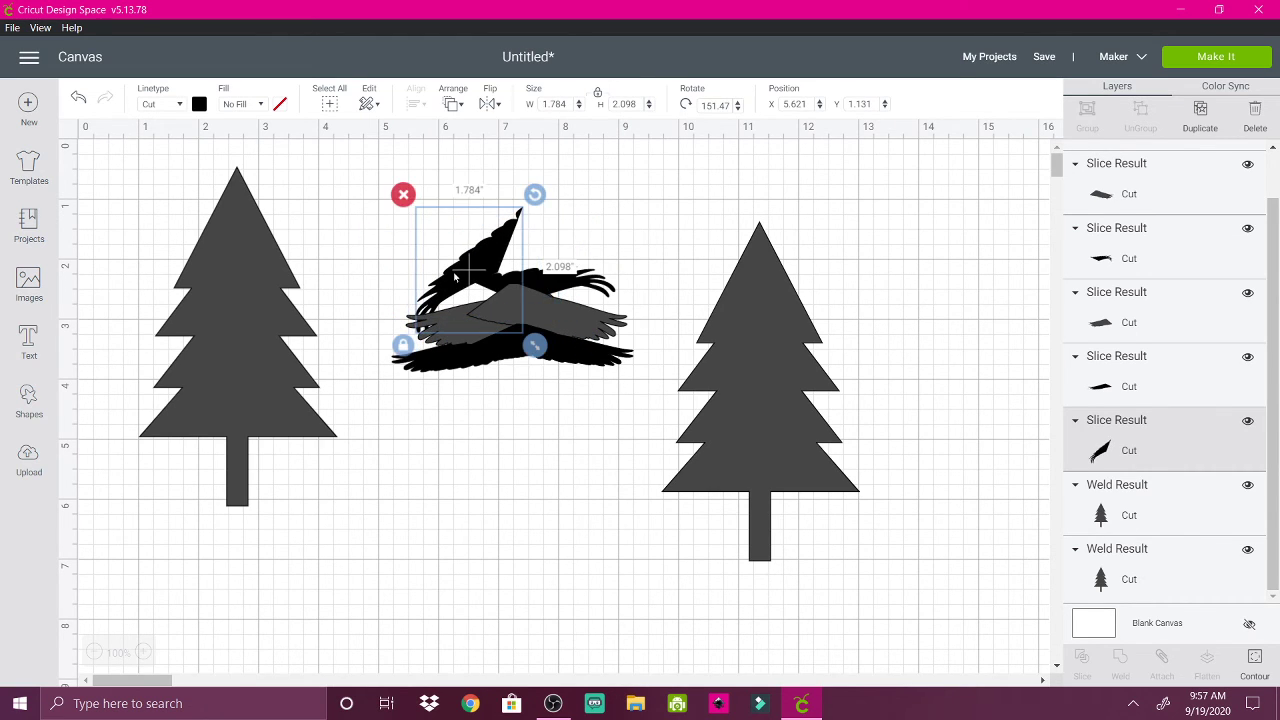
pyautogui.moveTo(455, 276); pyautogui.dragTo(447, 267)
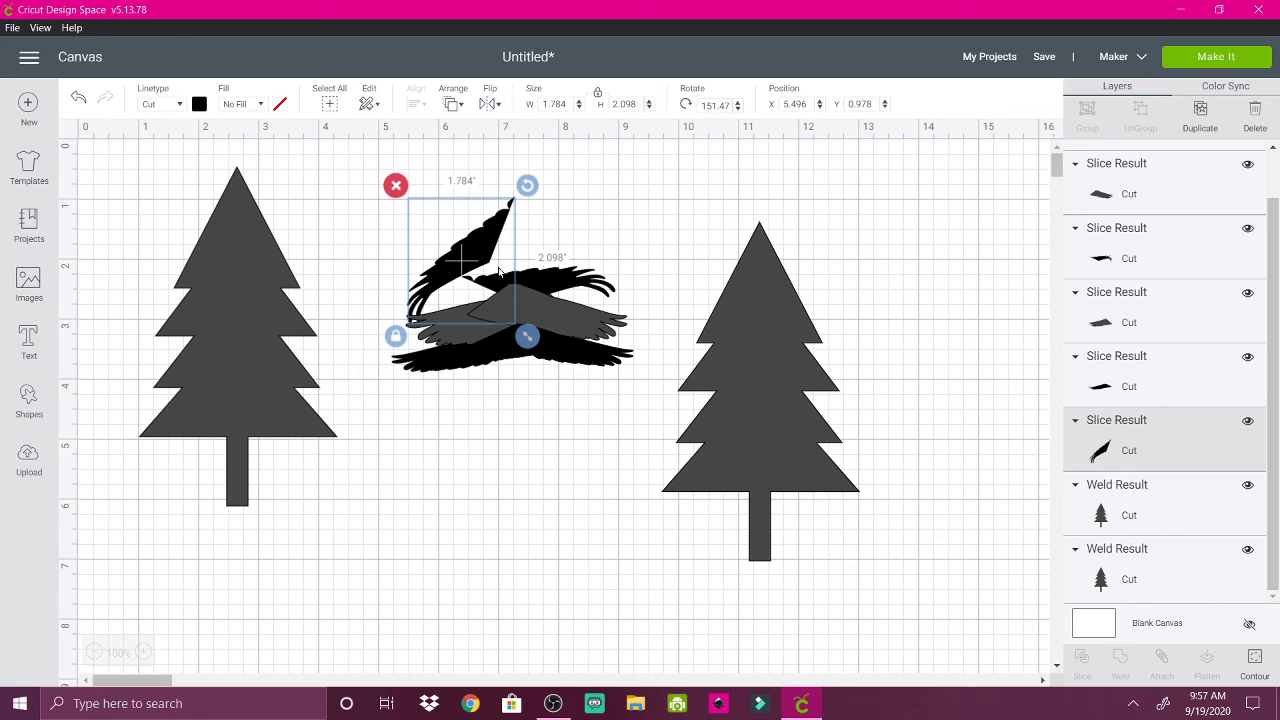
pyautogui.click(552, 280)
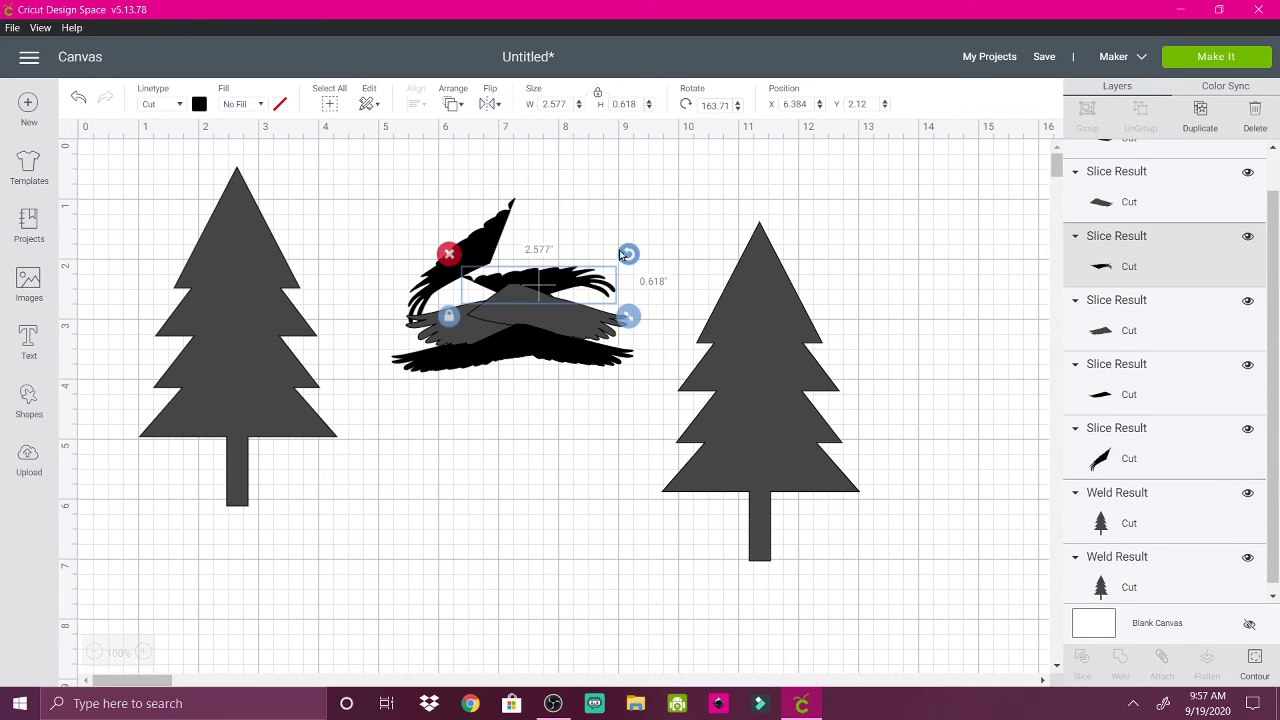
pyautogui.moveTo(627, 255); pyautogui.dragTo(622, 358)
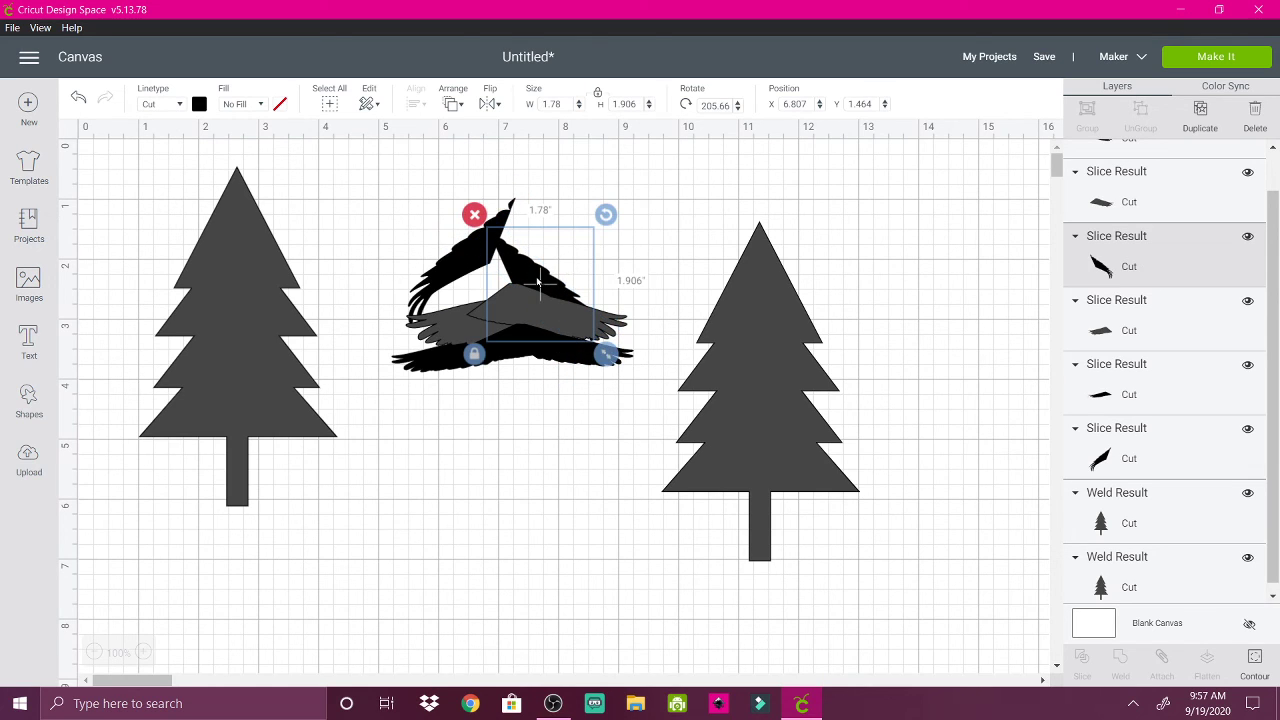
pyautogui.moveTo(538, 283); pyautogui.dragTo(804, 297)
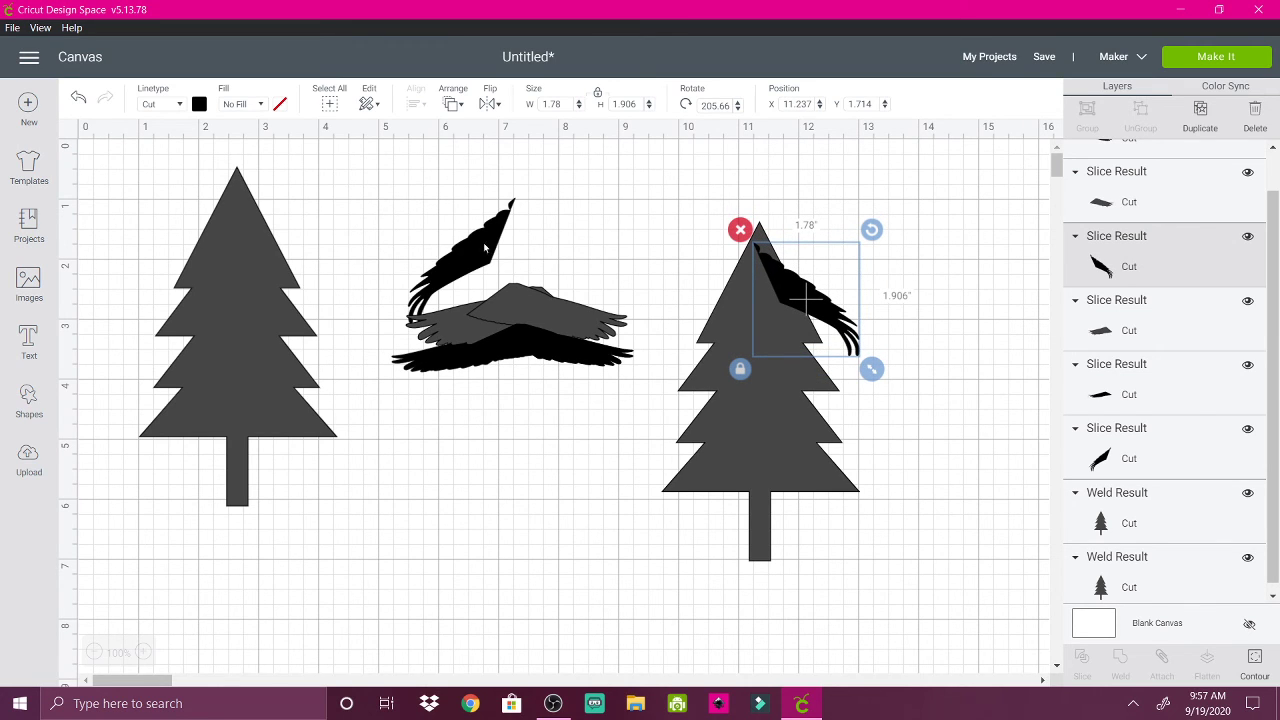
pyautogui.moveTo(475, 253); pyautogui.dragTo(717, 296)
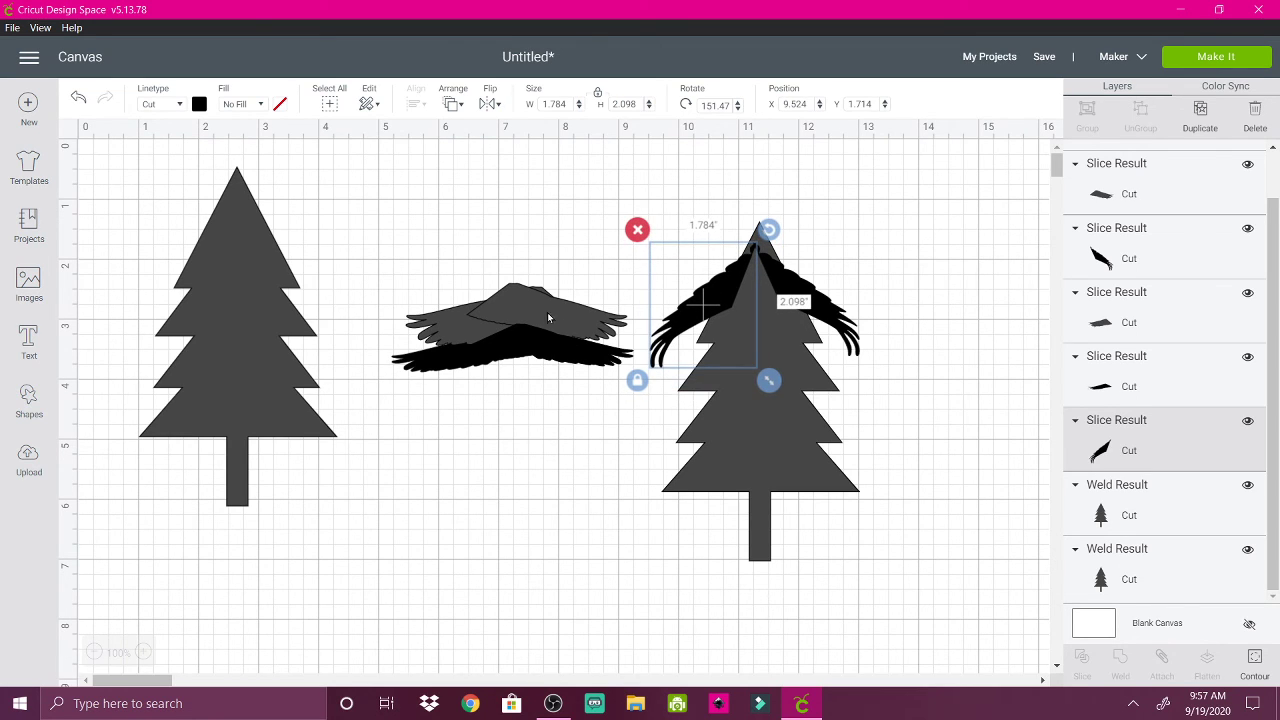
# - Delete both grey wing pieces of the middle tier
pyautogui.moveTo(540, 306); pyautogui.dragTo(469, 480)
pyautogui.click(370, 442)
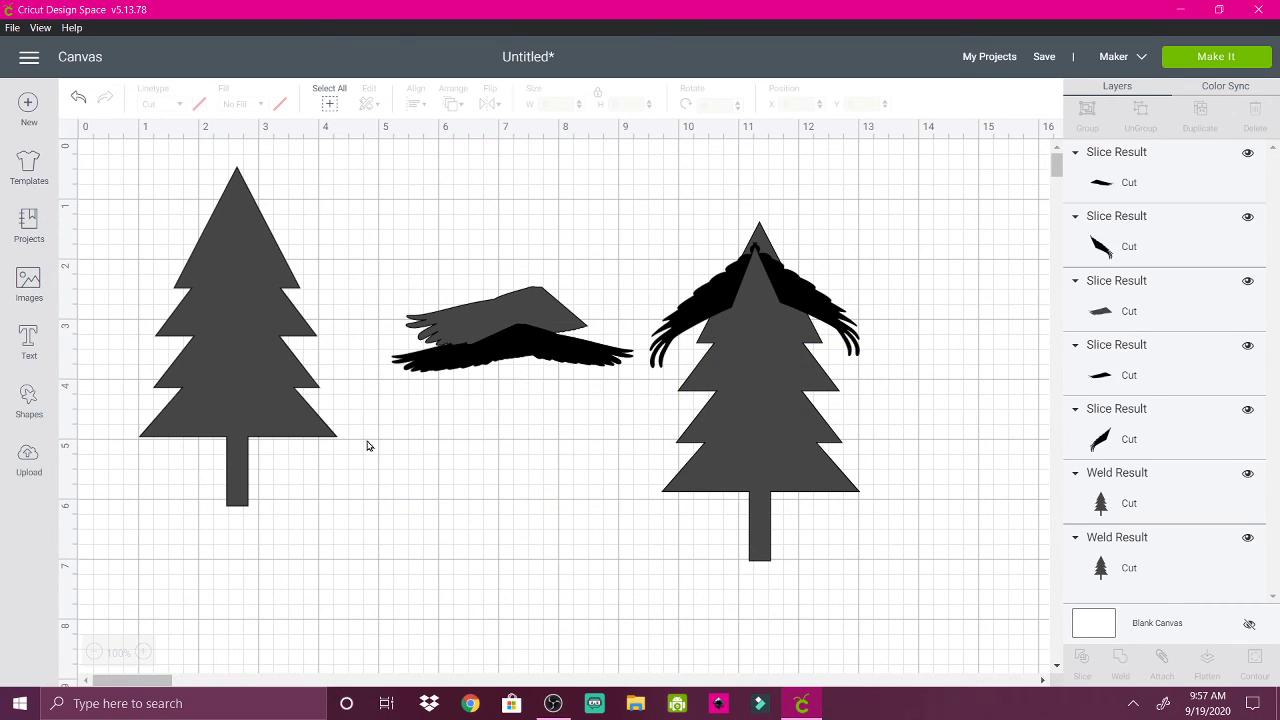
pyautogui.click(456, 316)
pyautogui.click(393, 275)
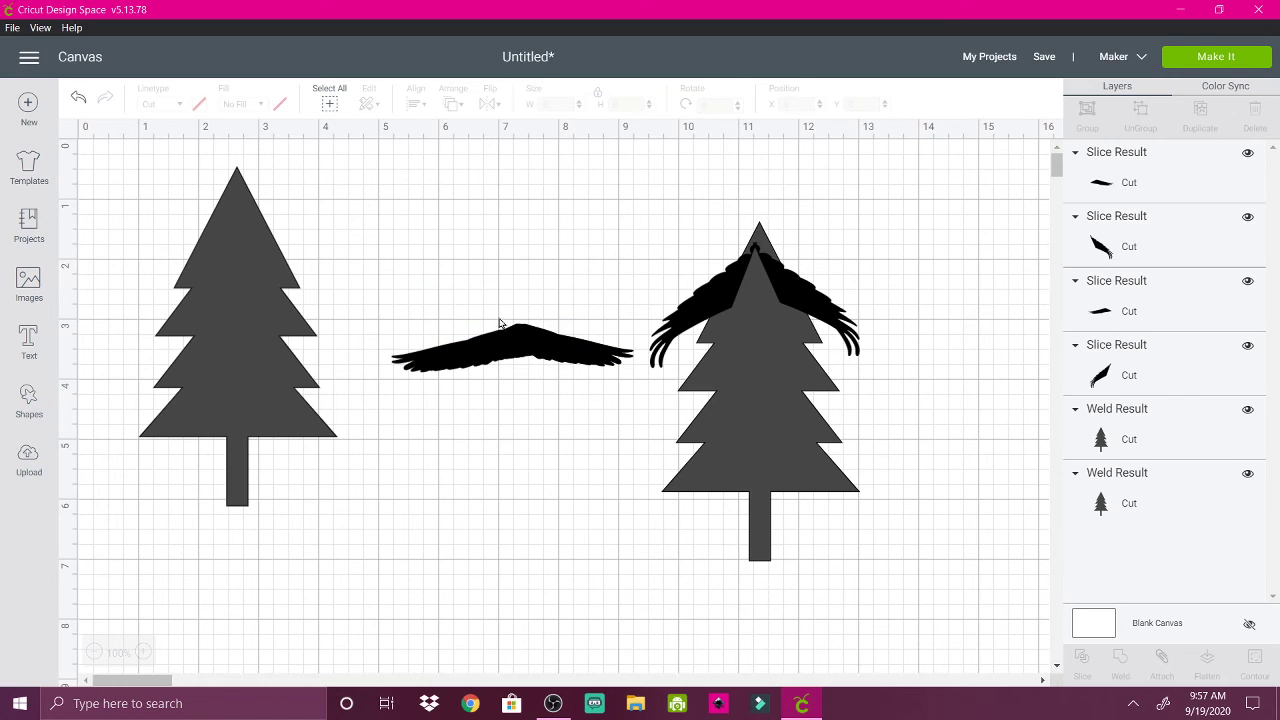
# - Place the right black wing of the remaining pair on the pine tree and resize it with unlocked proportions to about 2.19 × 0.67 in
pyautogui.moveTo(548, 347); pyautogui.dragTo(812, 365)
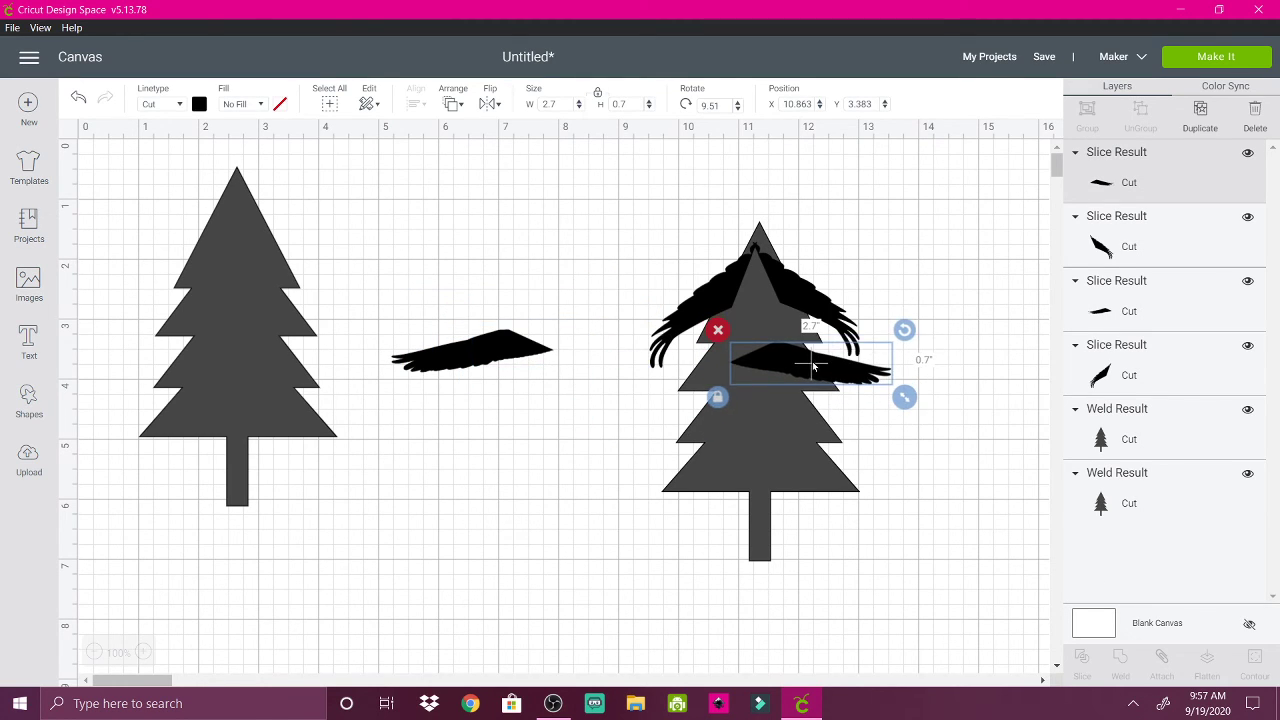
pyautogui.click(717, 399)
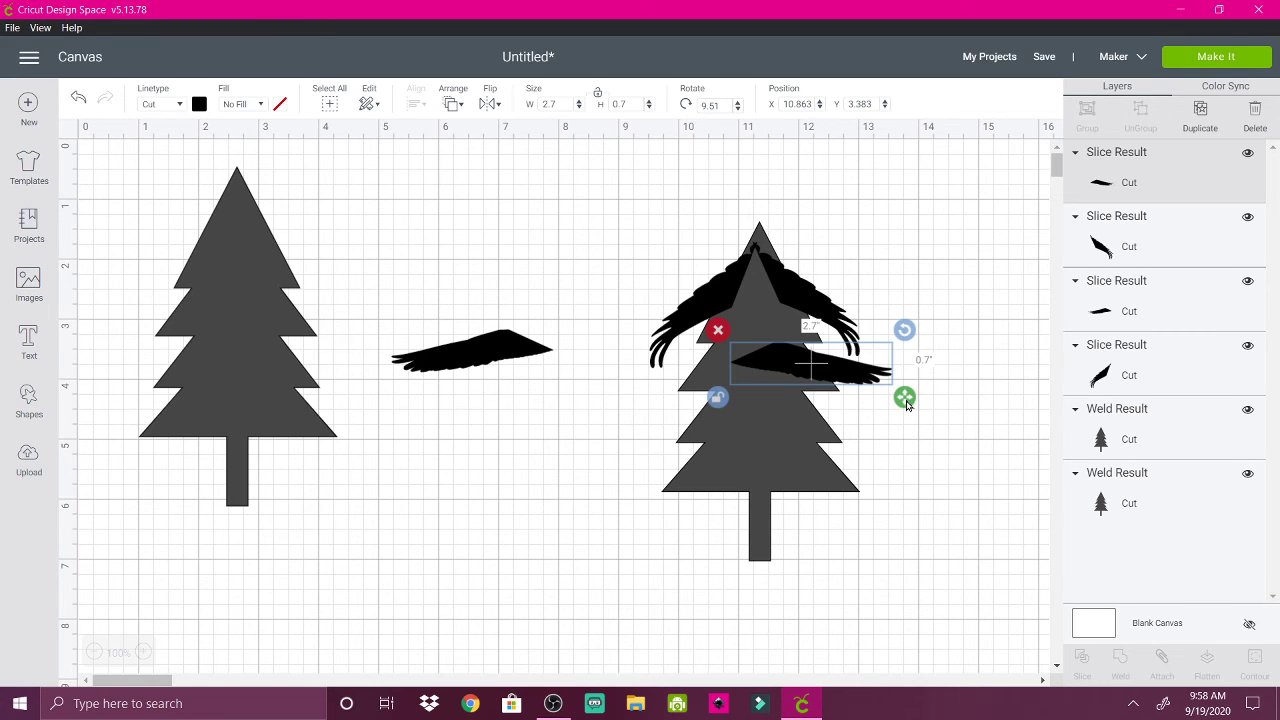
pyautogui.moveTo(906, 402); pyautogui.dragTo(874, 401)
pyautogui.moveTo(796, 370)
pyautogui.mouseDown()
pyautogui.moveTo(798, 346)
pyautogui.moveTo(800, 374)
pyautogui.moveTo(806, 365)
pyautogui.mouseUp()
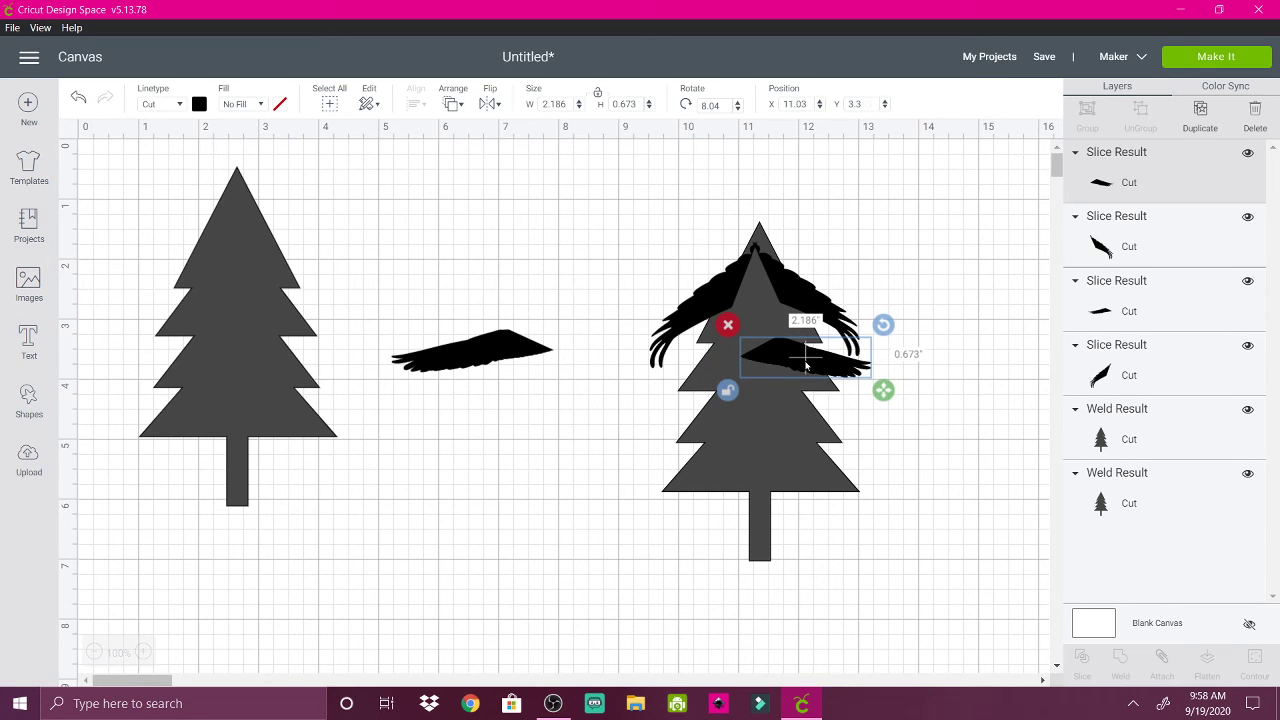
# - Try the left black wing on the pine tree, undo its placement, and return the resized wing to the open canvas between the trees
pyautogui.click(474, 346)
pyautogui.moveTo(474, 346); pyautogui.dragTo(743, 356)
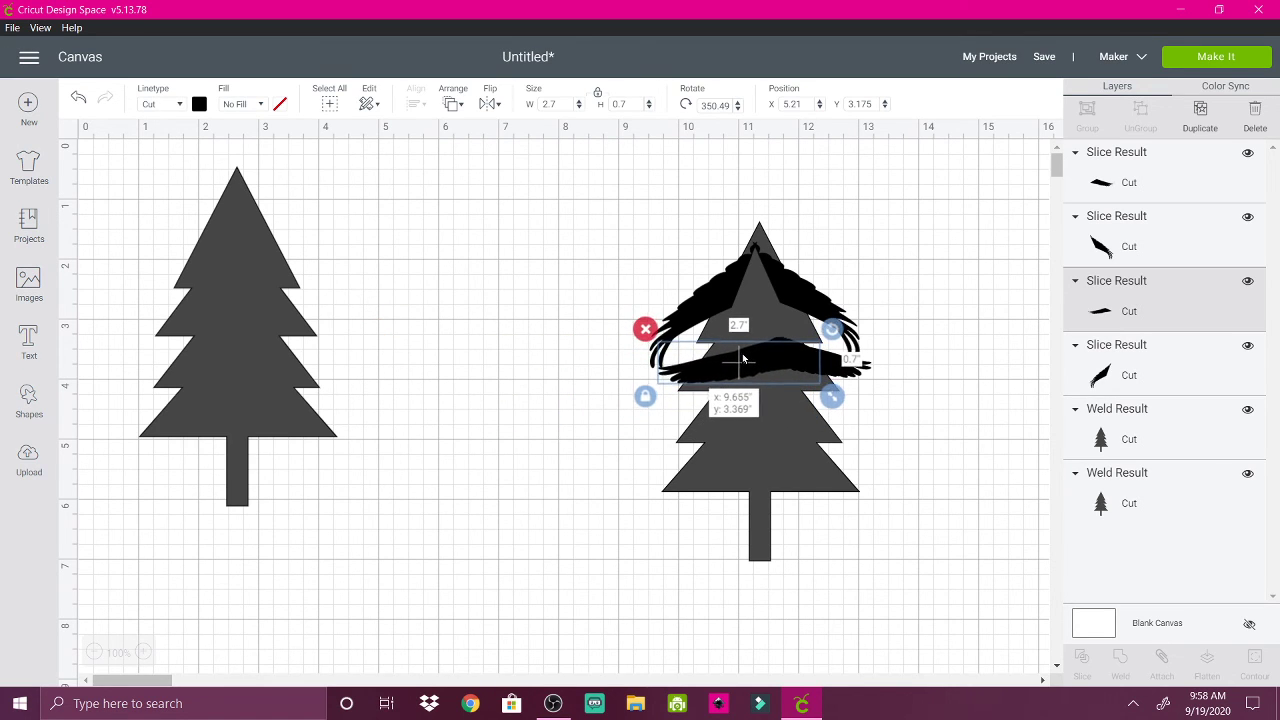
pyautogui.hotkey('ctrl', 'z')
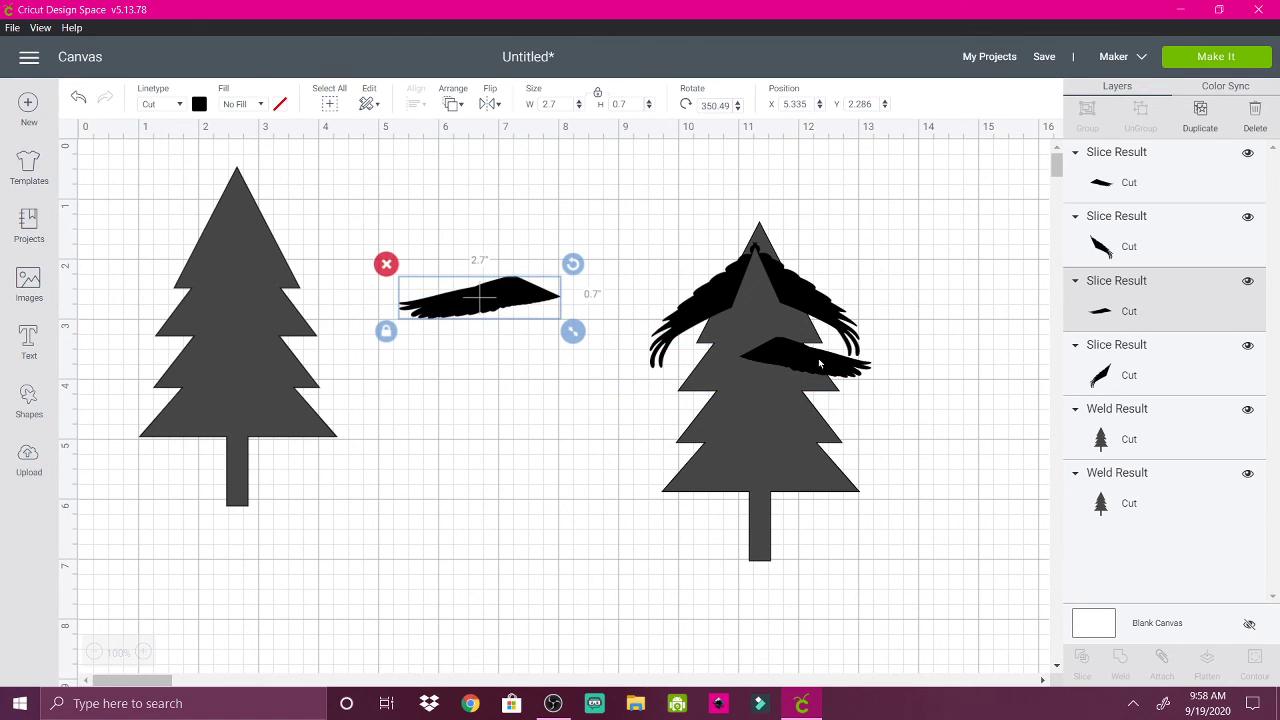
pyautogui.moveTo(819, 364); pyautogui.dragTo(433, 286)
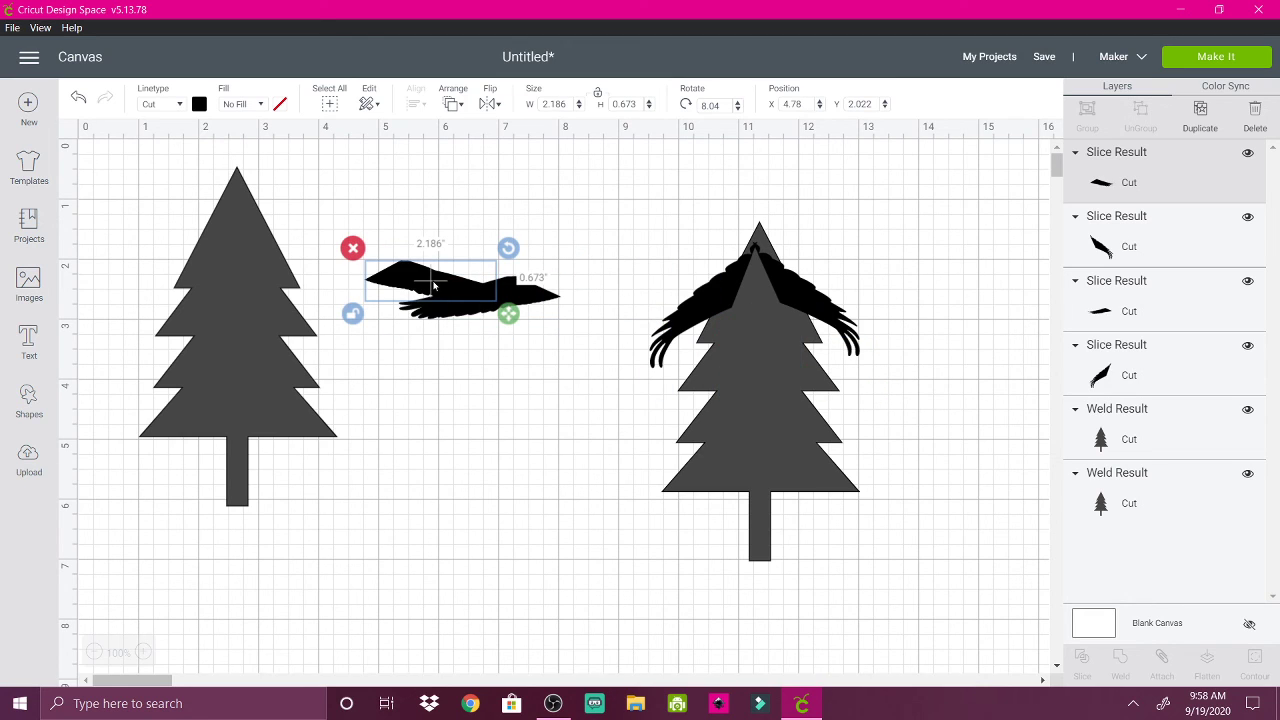
# - Resize the two treetop wings with unlocked proportions, the left to about 1.92 × 1.47 in and the right to about 1.17 × 1.20 in
pyautogui.click(681, 334)
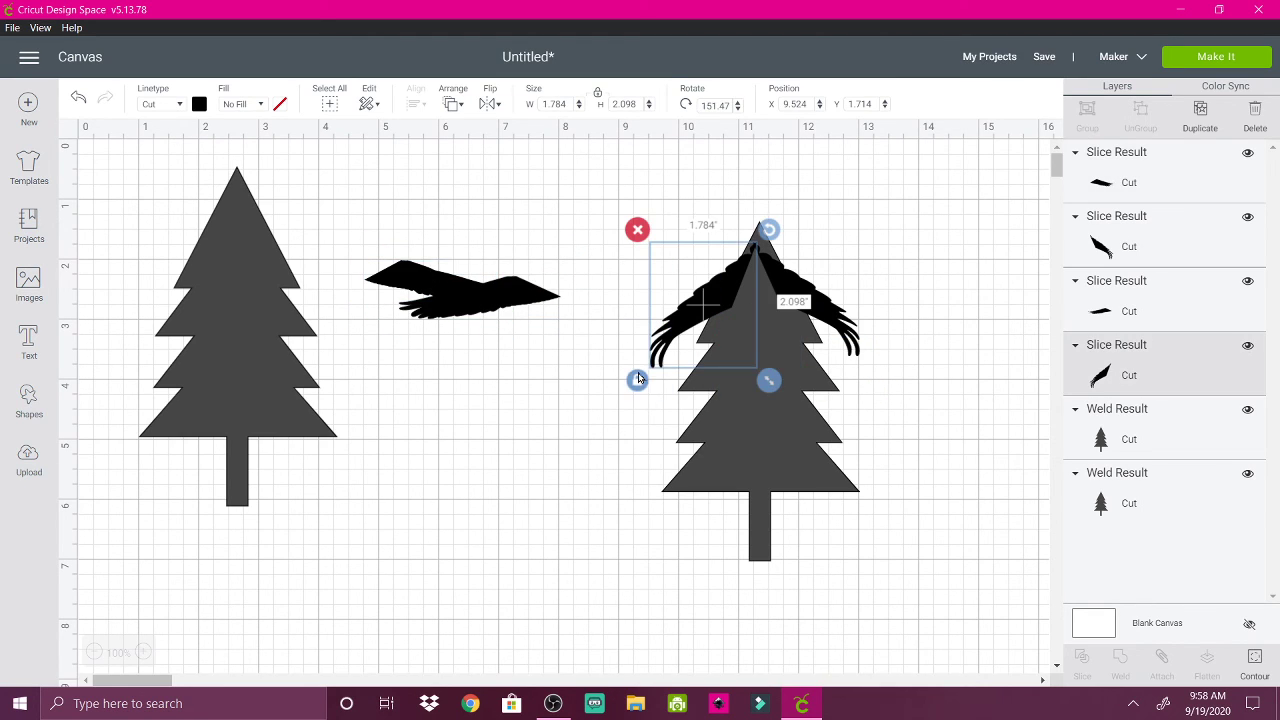
pyautogui.moveTo(759, 382); pyautogui.dragTo(774, 347)
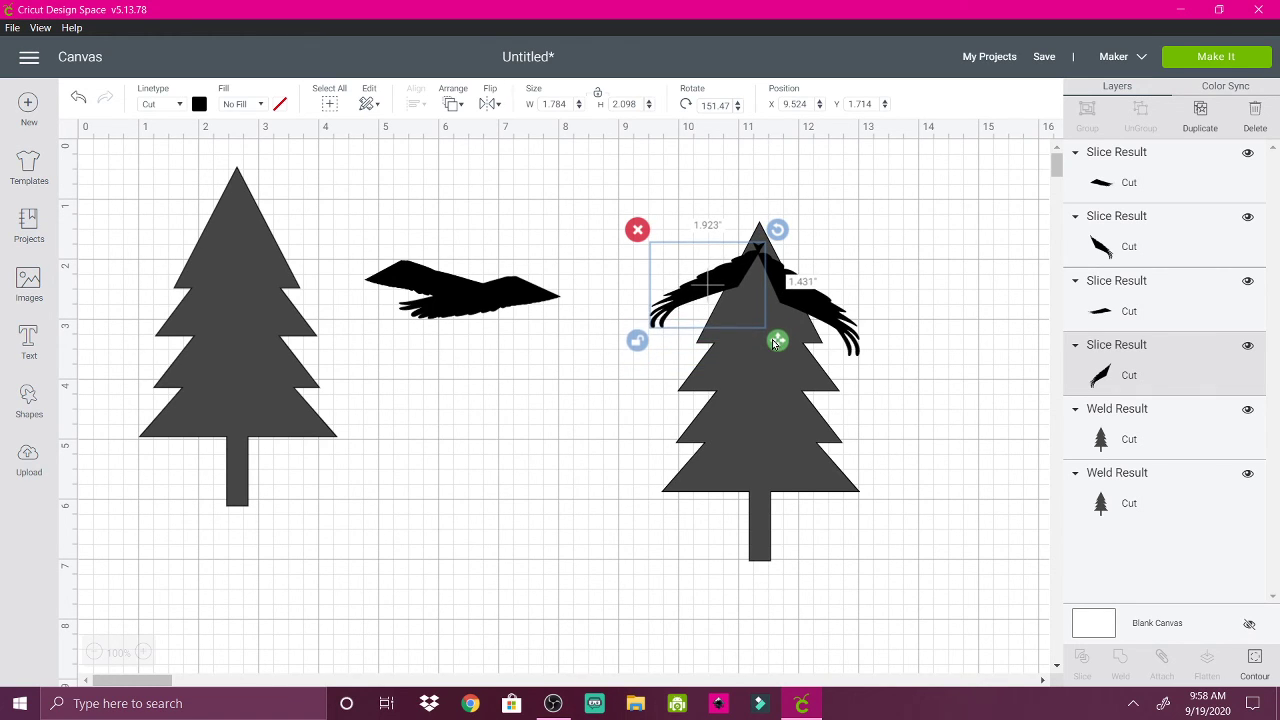
pyautogui.click(818, 318)
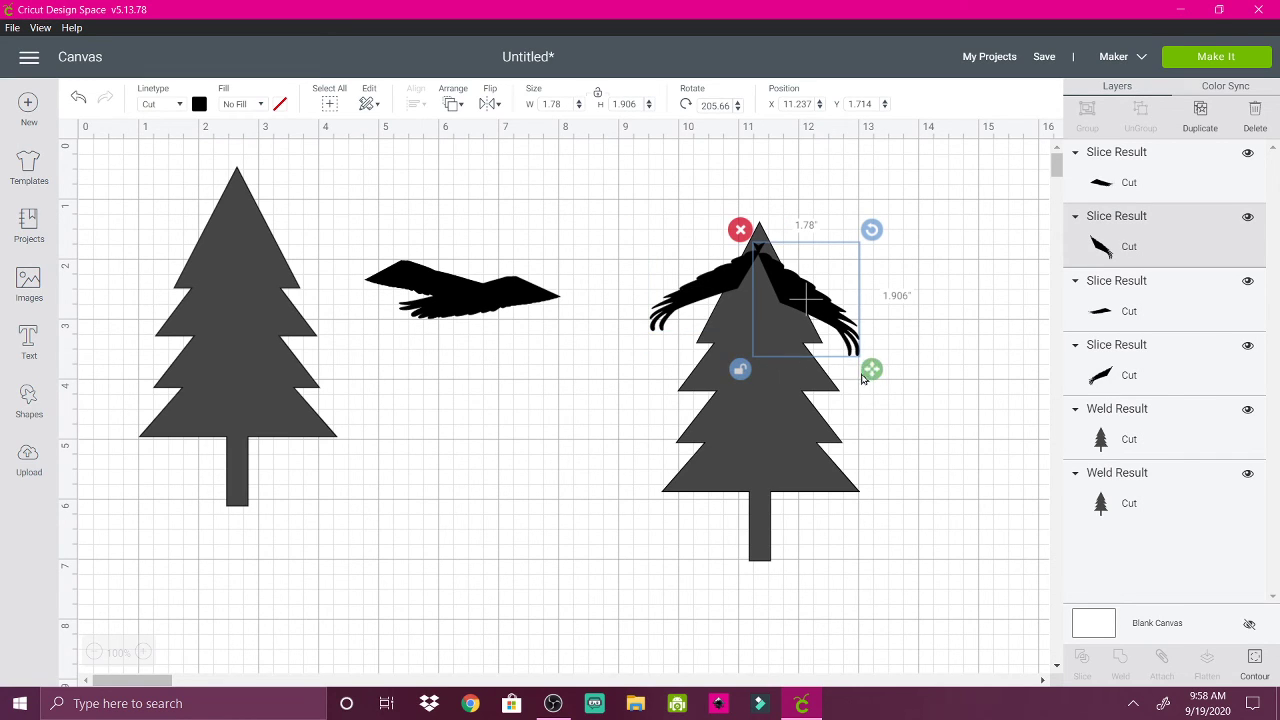
pyautogui.moveTo(871, 369); pyautogui.dragTo(835, 326)
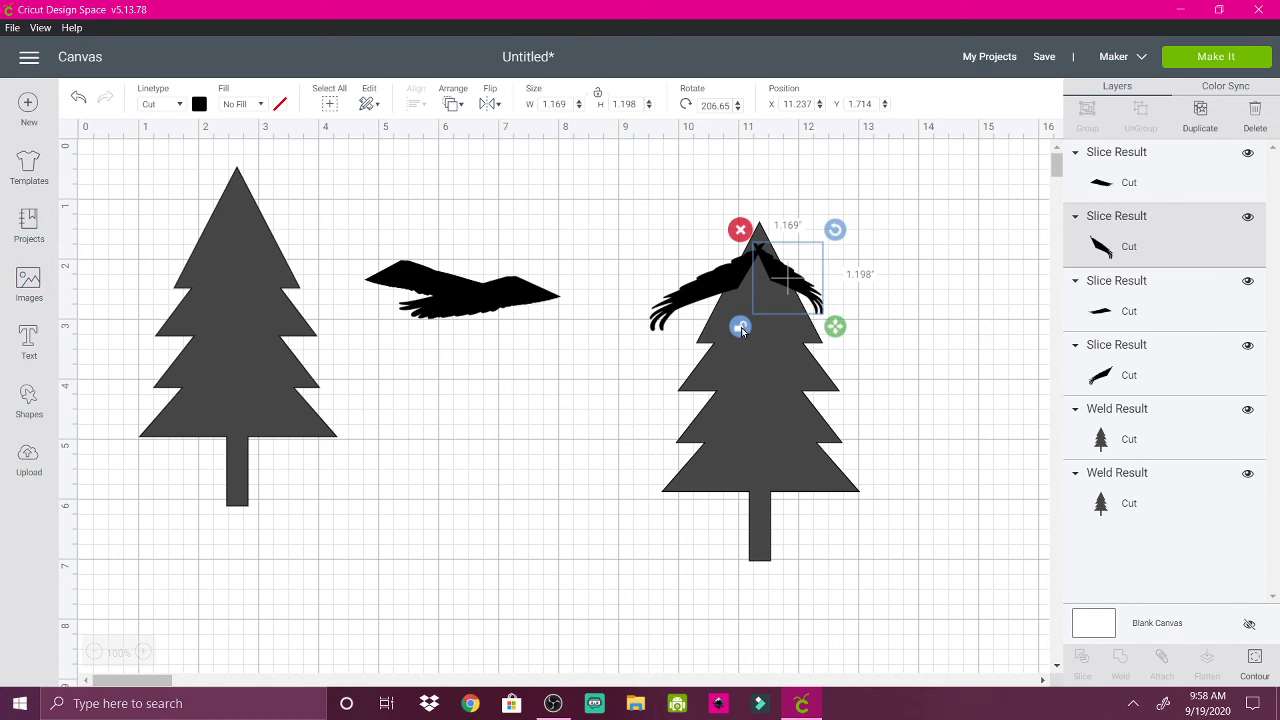
# - Delete the left treetop wing and create a horizontally flipped duplicate of the right treetop wing
pyautogui.click(688, 301)
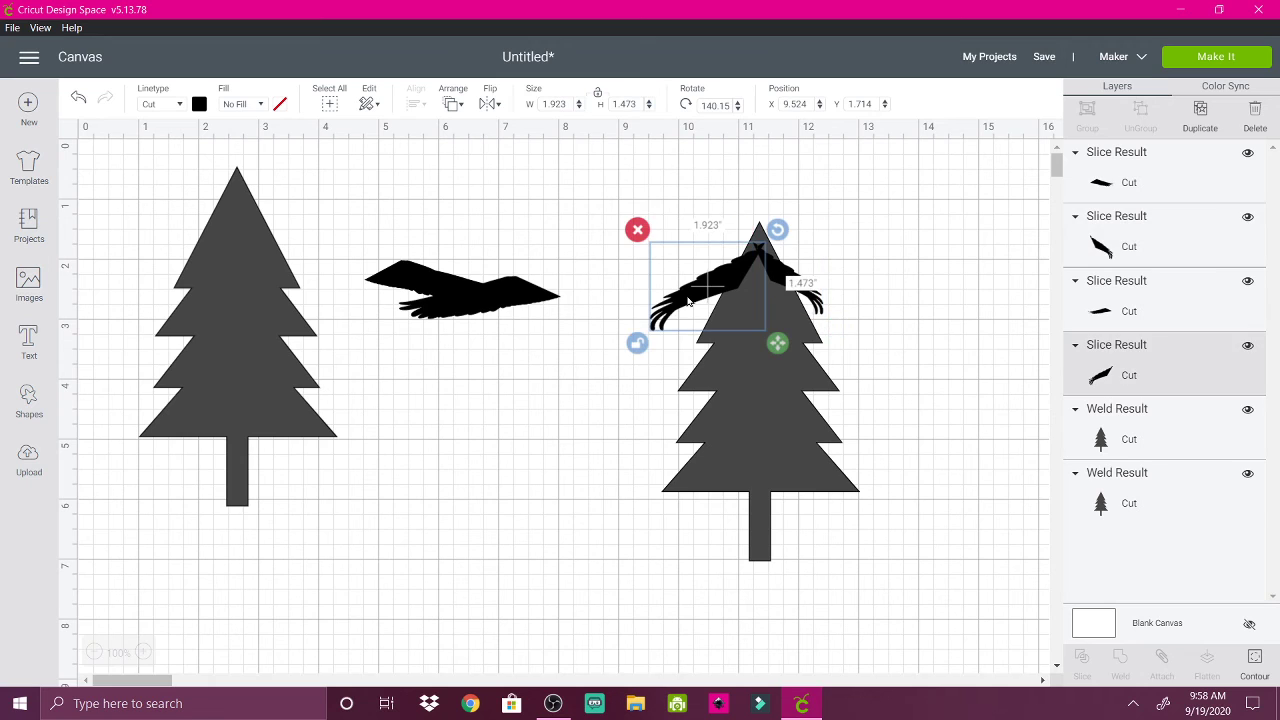
pyautogui.click(1253, 118)
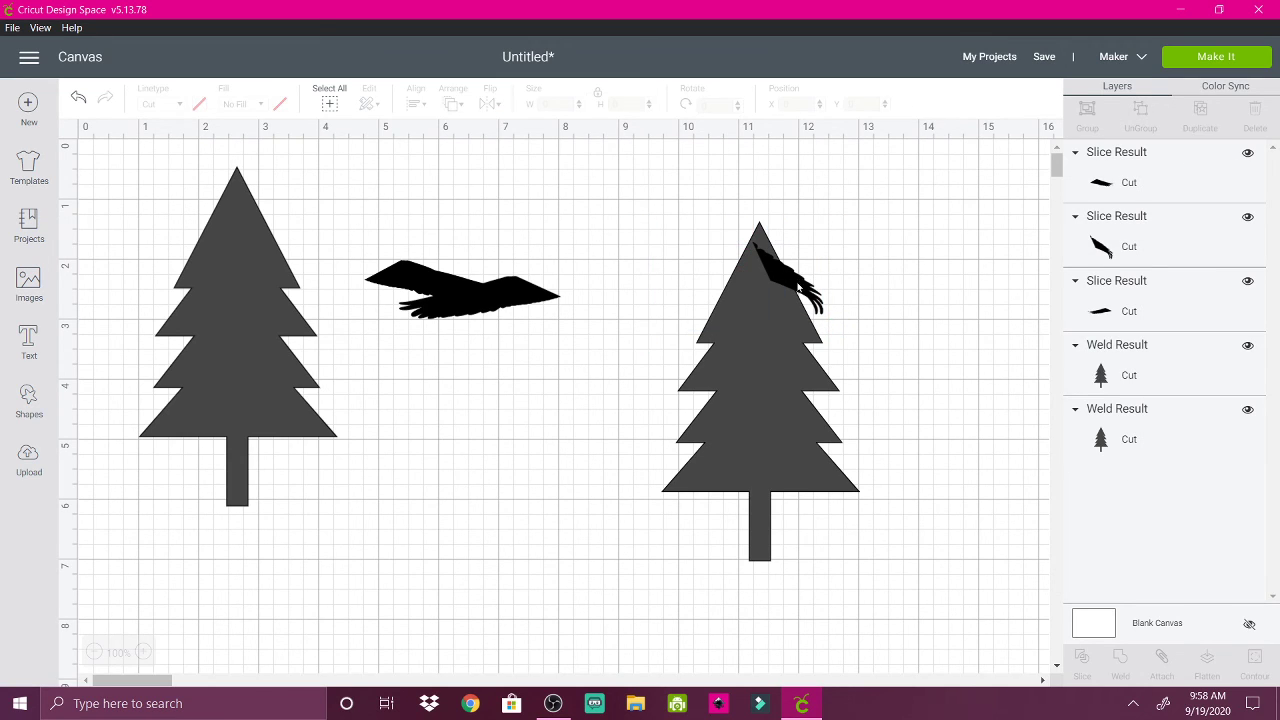
pyautogui.click(798, 285)
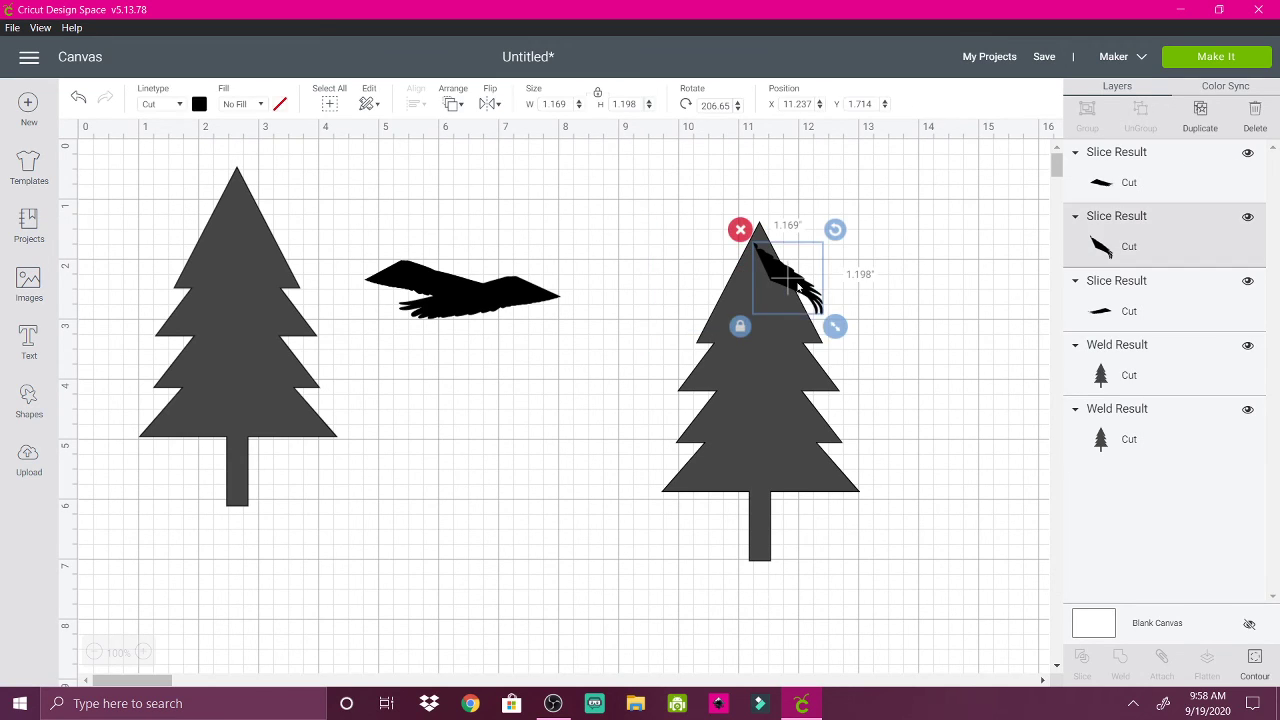
pyautogui.click(1198, 116)
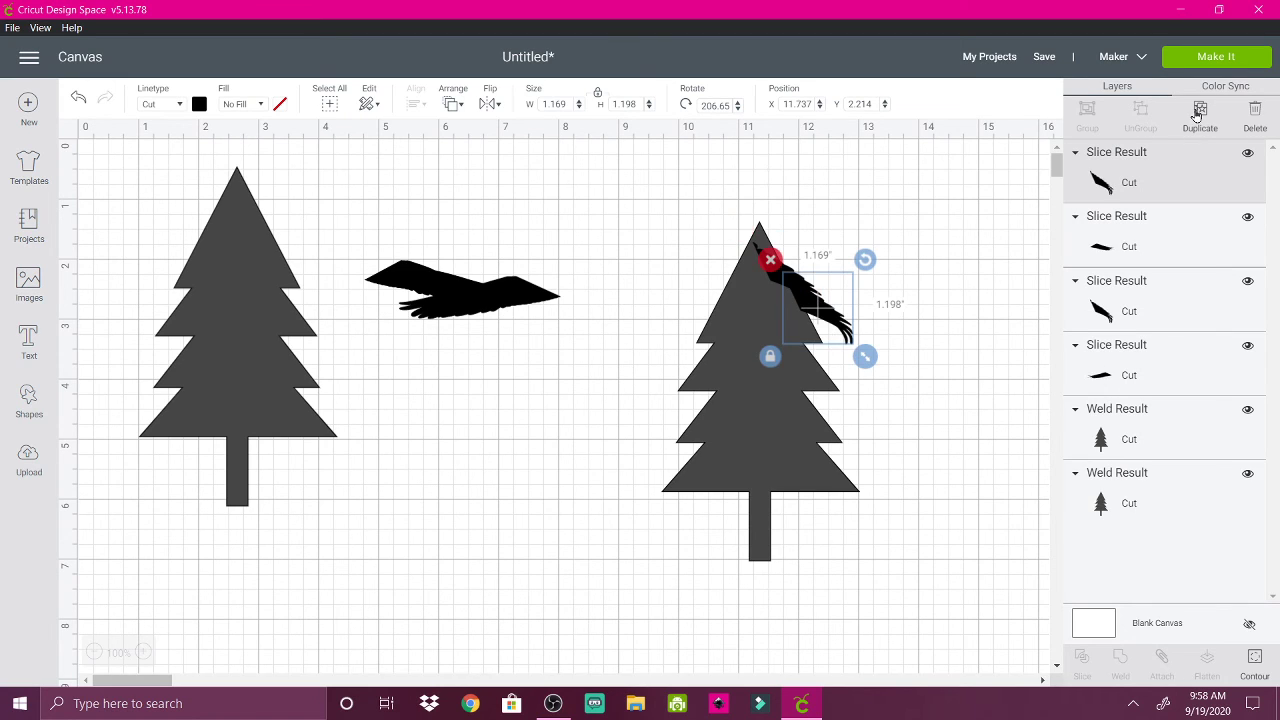
pyautogui.click(484, 110)
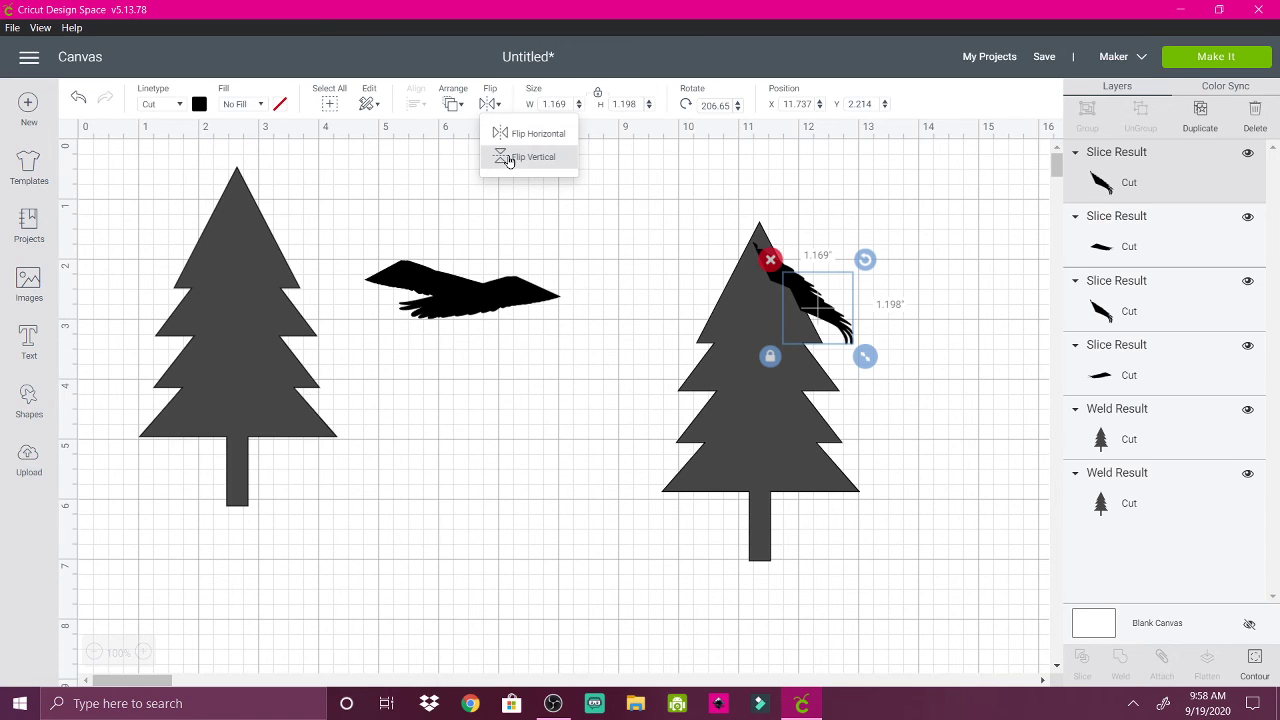
pyautogui.click(508, 133)
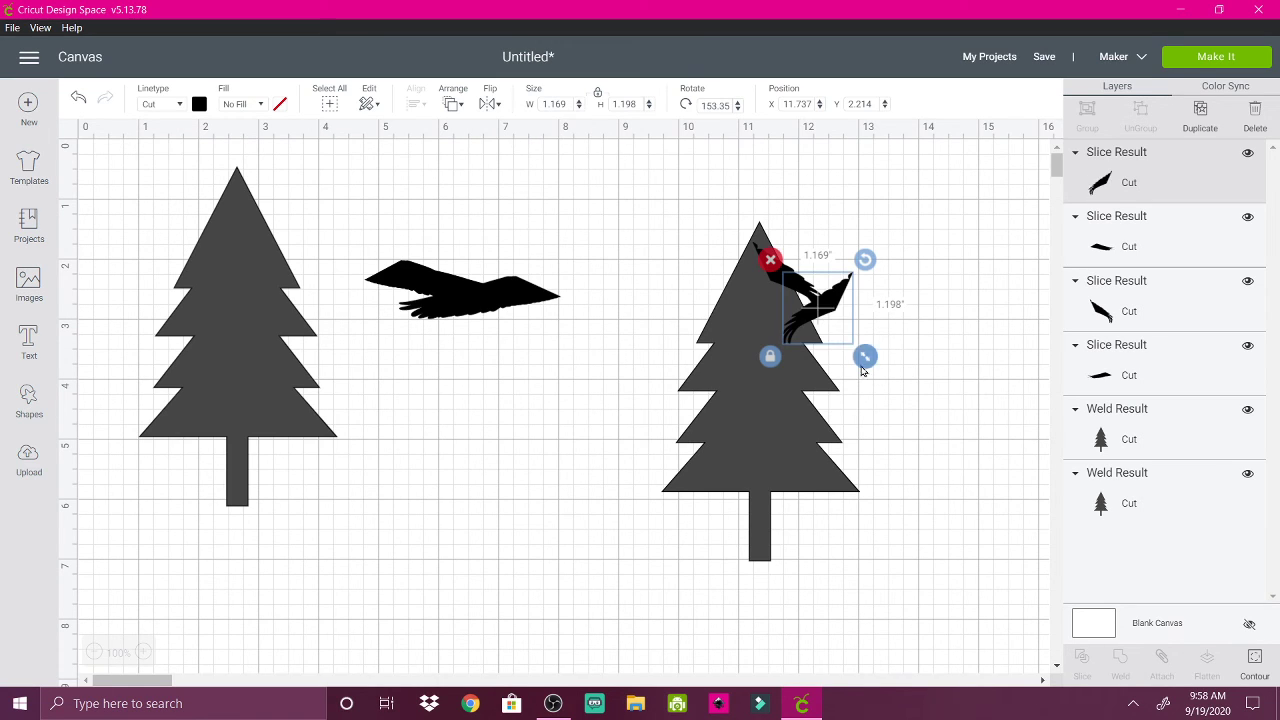
# - Position the flipped wing copy along the treetop's left slope and rotate it to about 138°
pyautogui.moveTo(823, 305); pyautogui.dragTo(726, 272)
pyautogui.moveTo(771, 225); pyautogui.dragTo(743, 275)
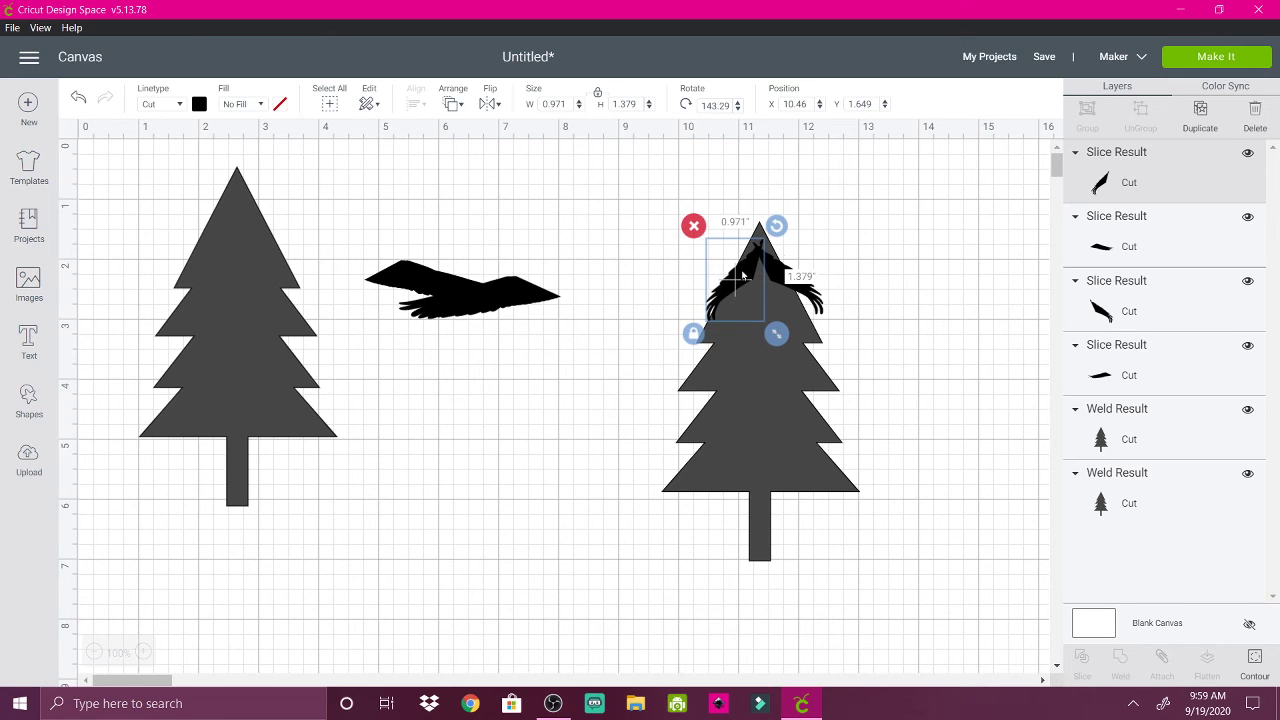
pyautogui.moveTo(777, 226); pyautogui.dragTo(770, 218)
pyautogui.moveTo(742, 275); pyautogui.dragTo(740, 272)
# - Replace the right treetop wing with a horizontally flipped duplicate of the left one, placed along the treetop's right slope
pyautogui.click(803, 295)
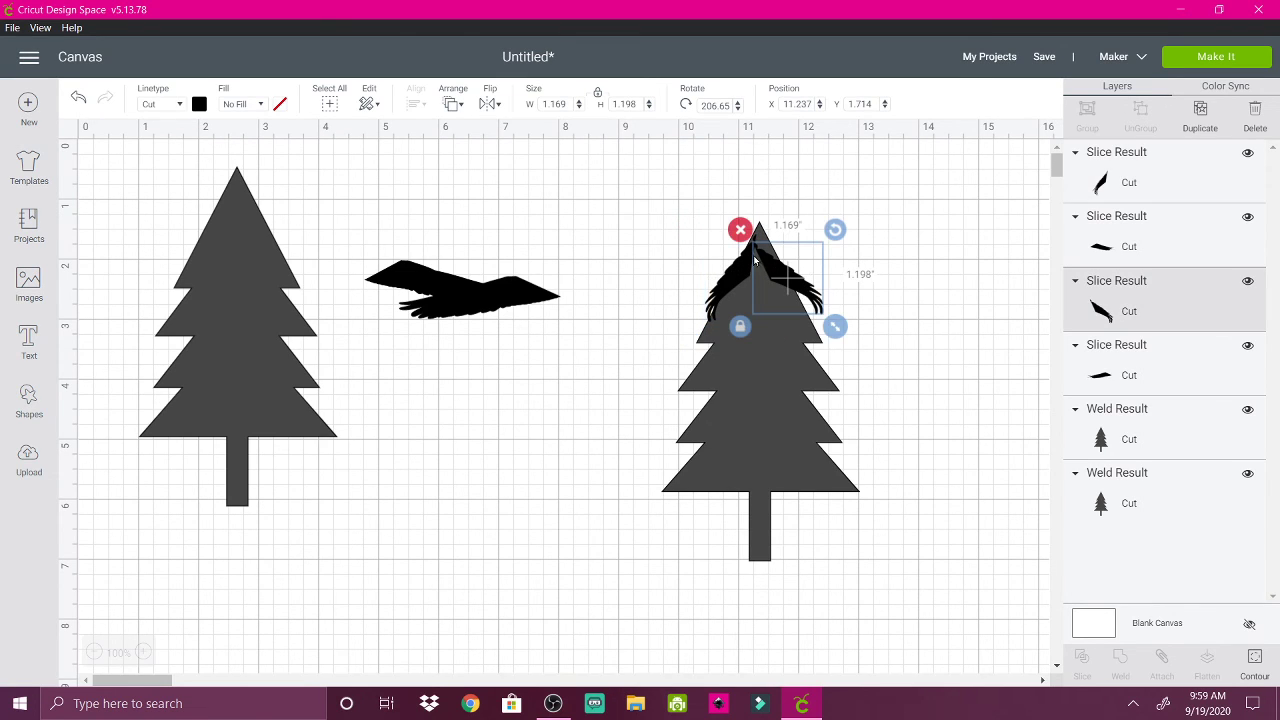
pyautogui.press('Delete')
pyautogui.click(1130, 172)
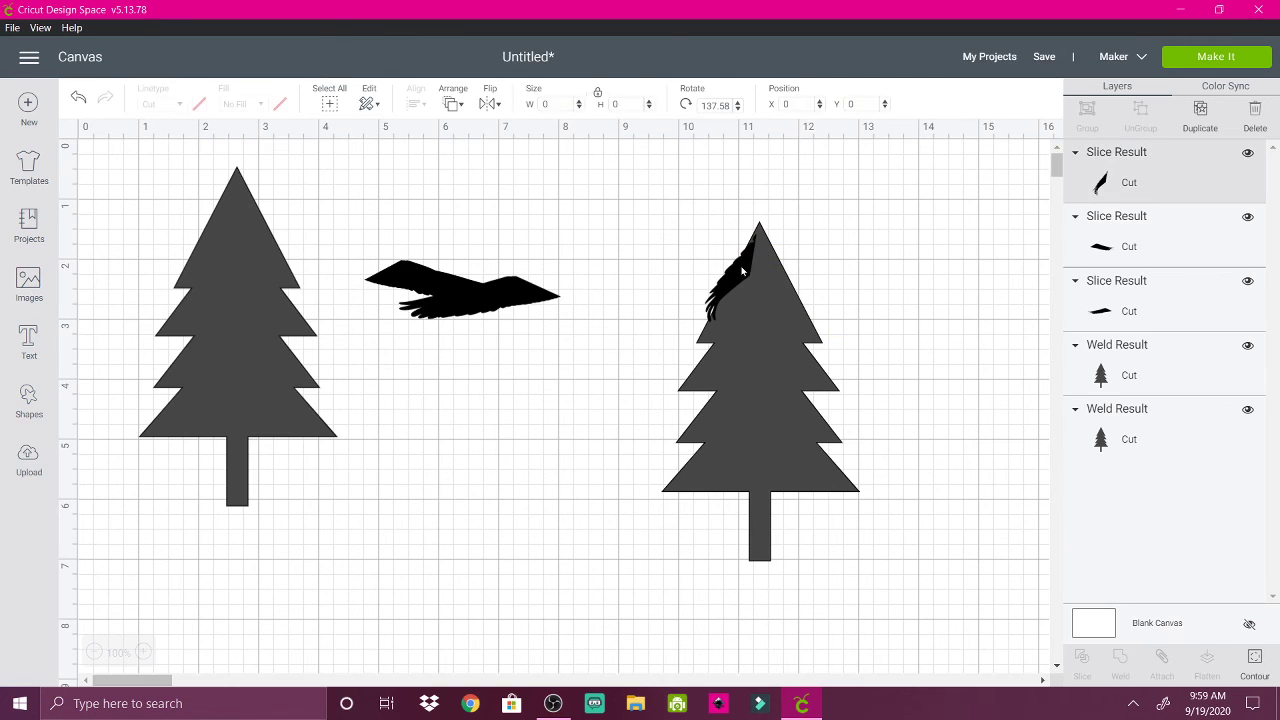
pyautogui.click(1200, 118)
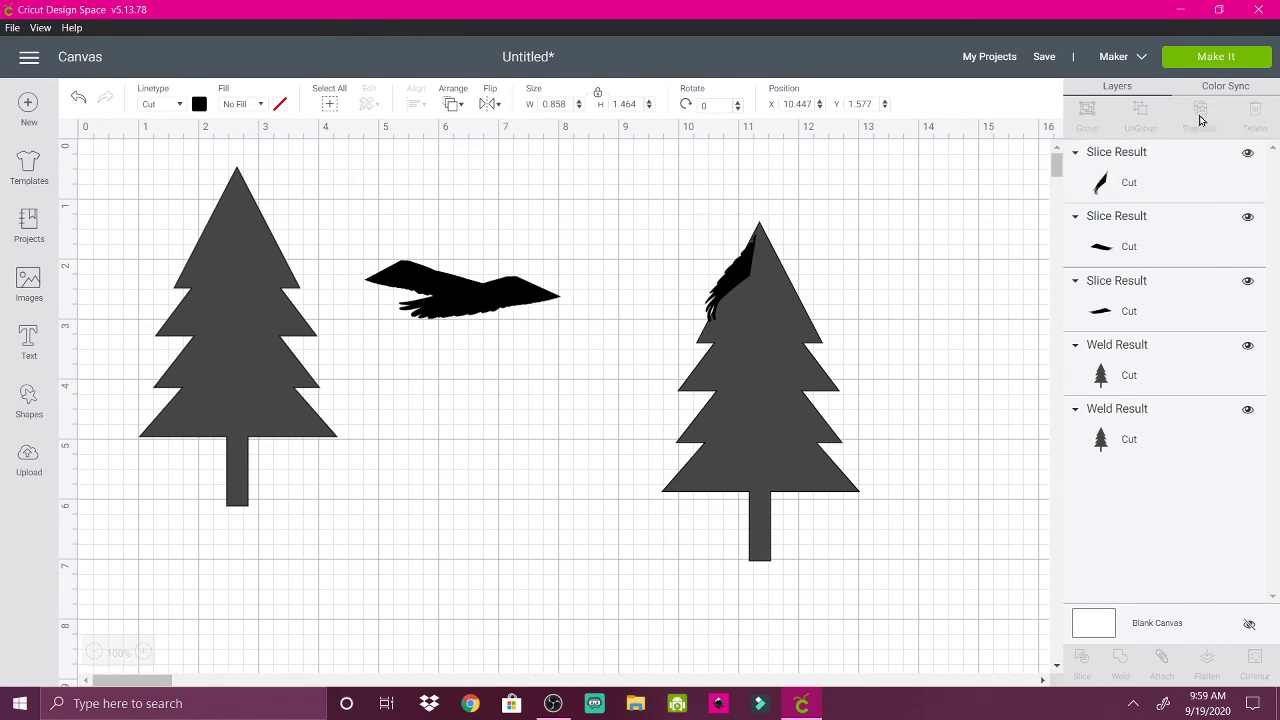
pyautogui.click(488, 104)
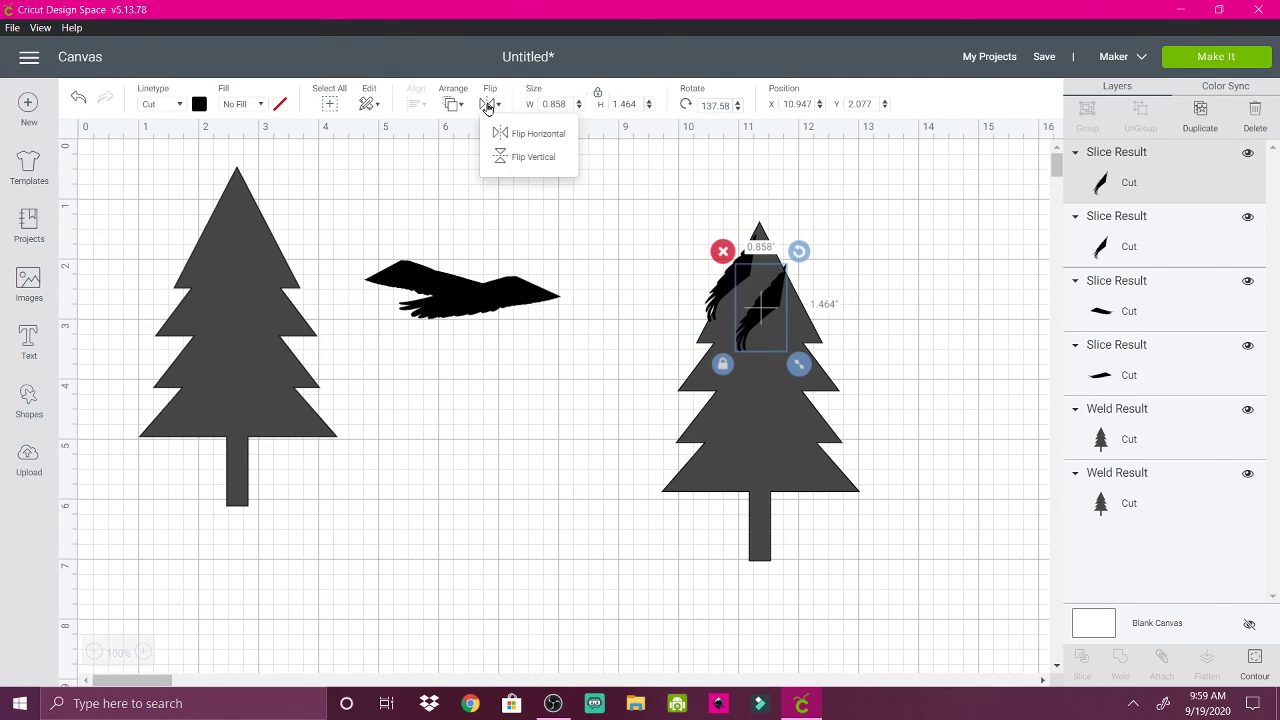
pyautogui.click(502, 132)
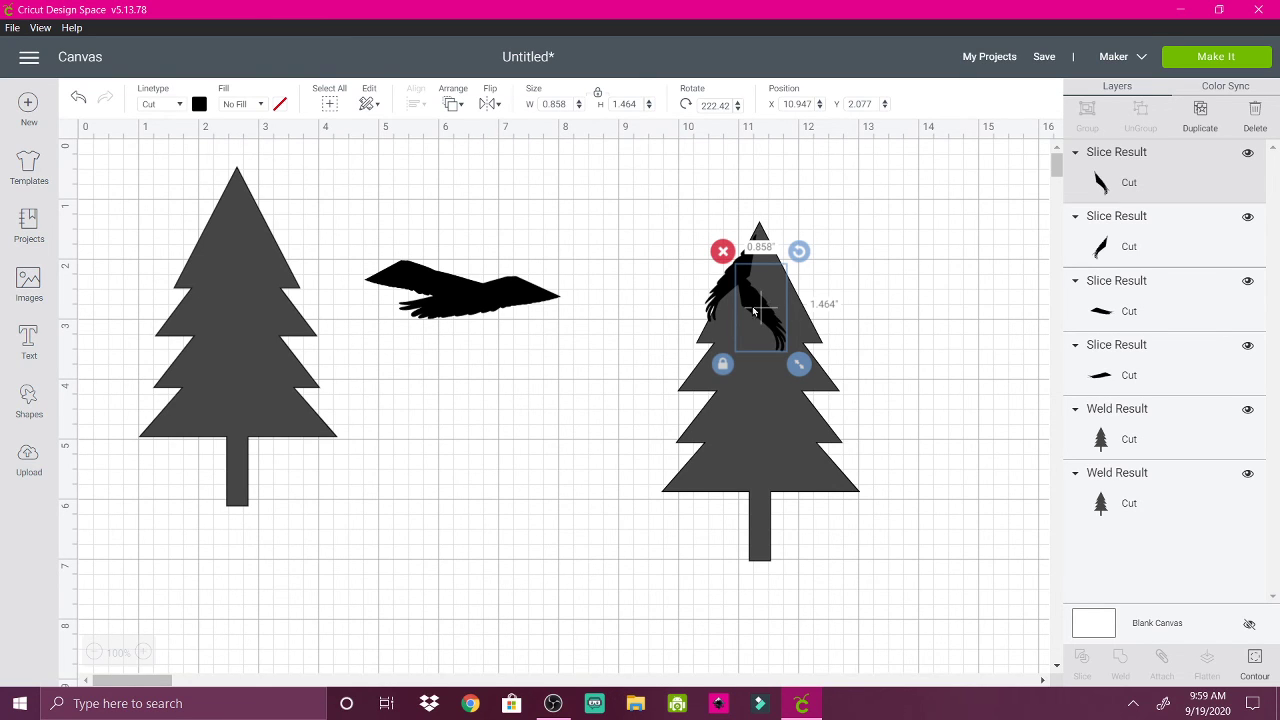
pyautogui.moveTo(756, 302); pyautogui.dragTo(781, 267)
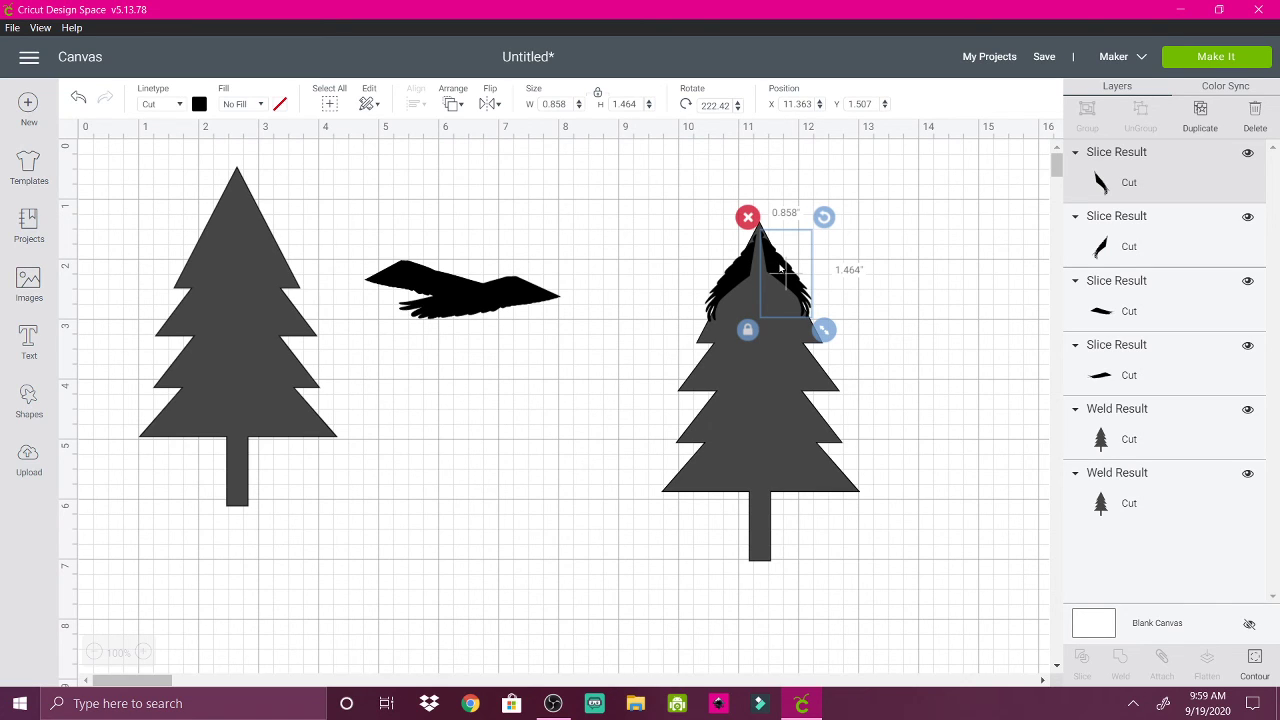
# - Duplicate the treetop's right wing onto the tier below at about X 11.63, Y 2.23, and place a horizontally flipped copy on the left slope
pyautogui.click(1200, 112)
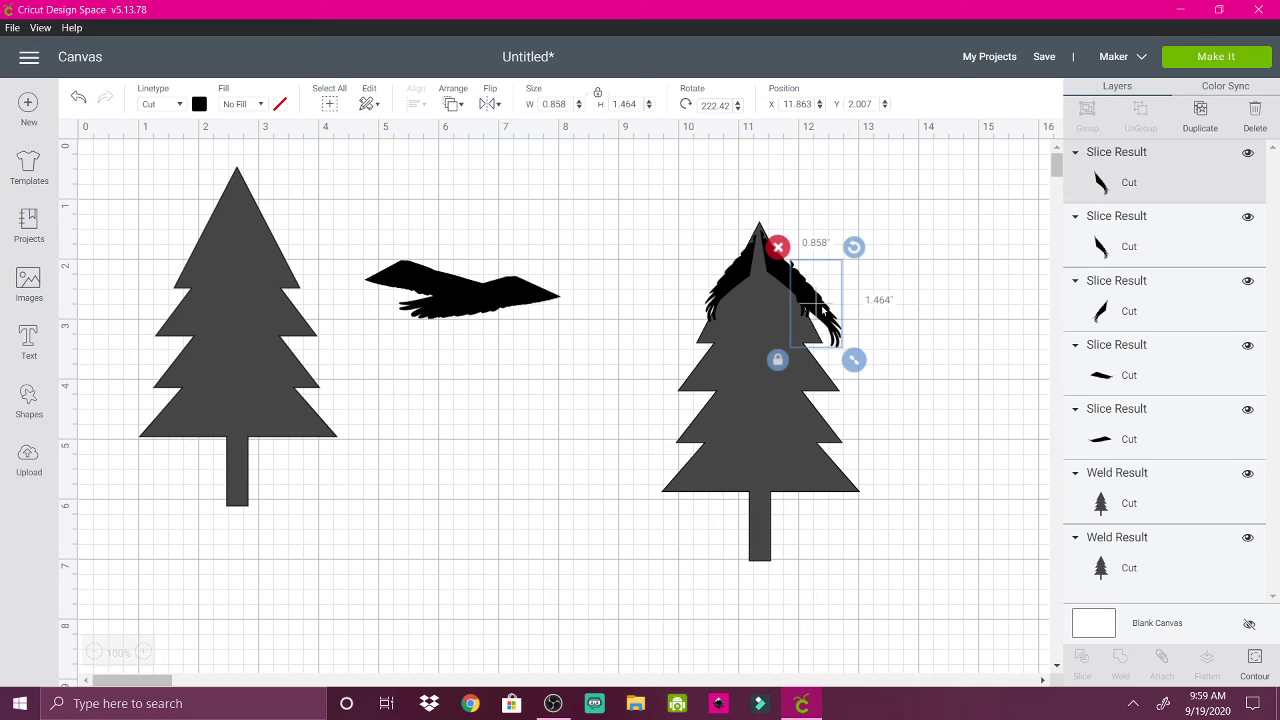
pyautogui.moveTo(824, 312); pyautogui.dragTo(826, 364)
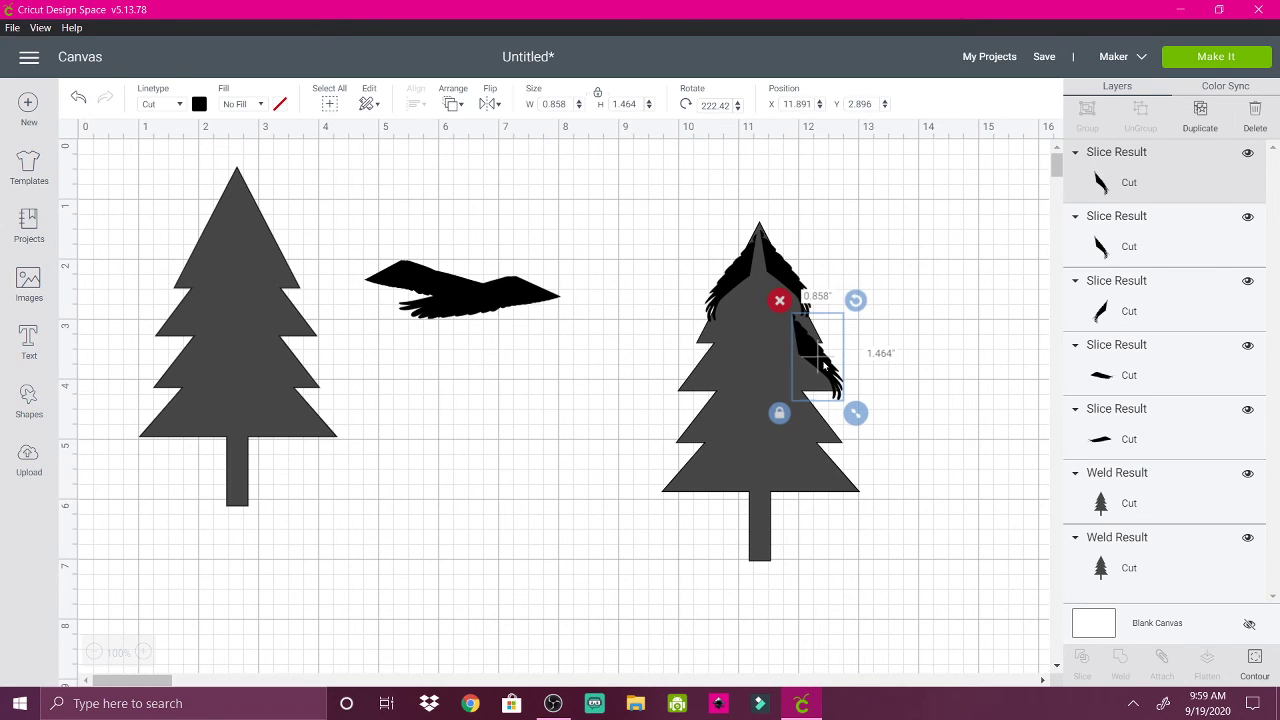
pyautogui.click(1200, 112)
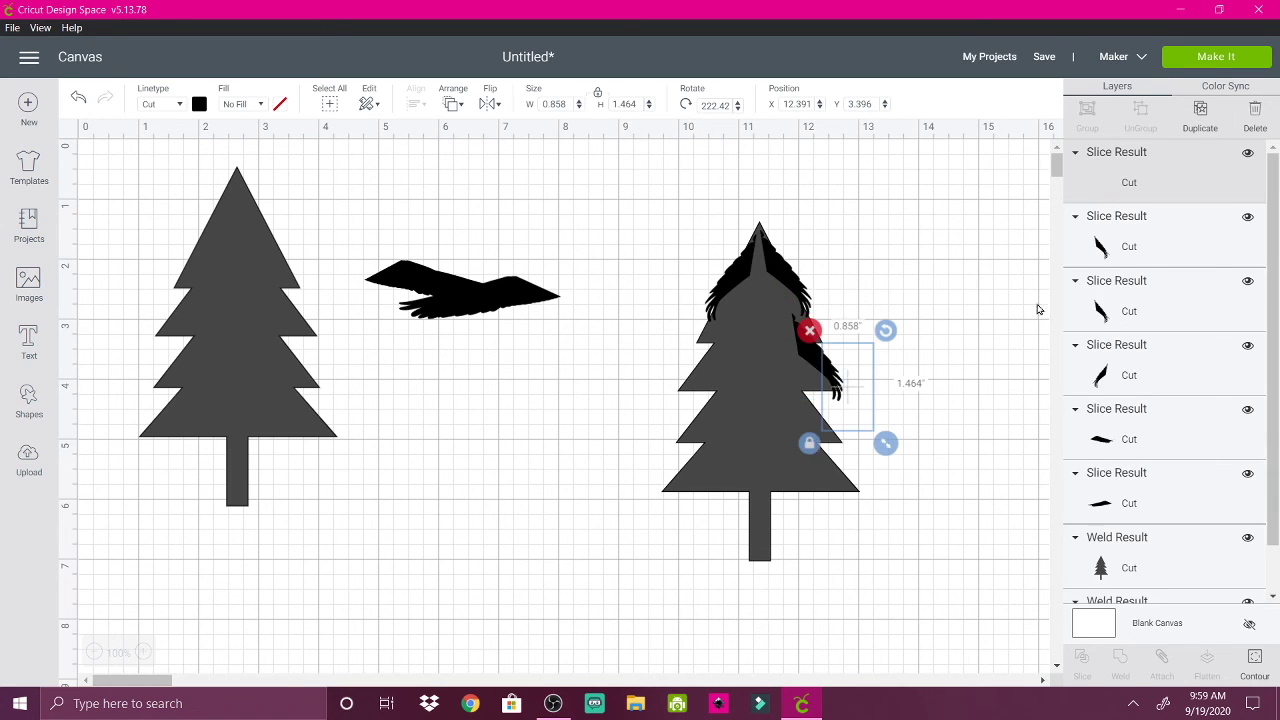
pyautogui.click(488, 104)
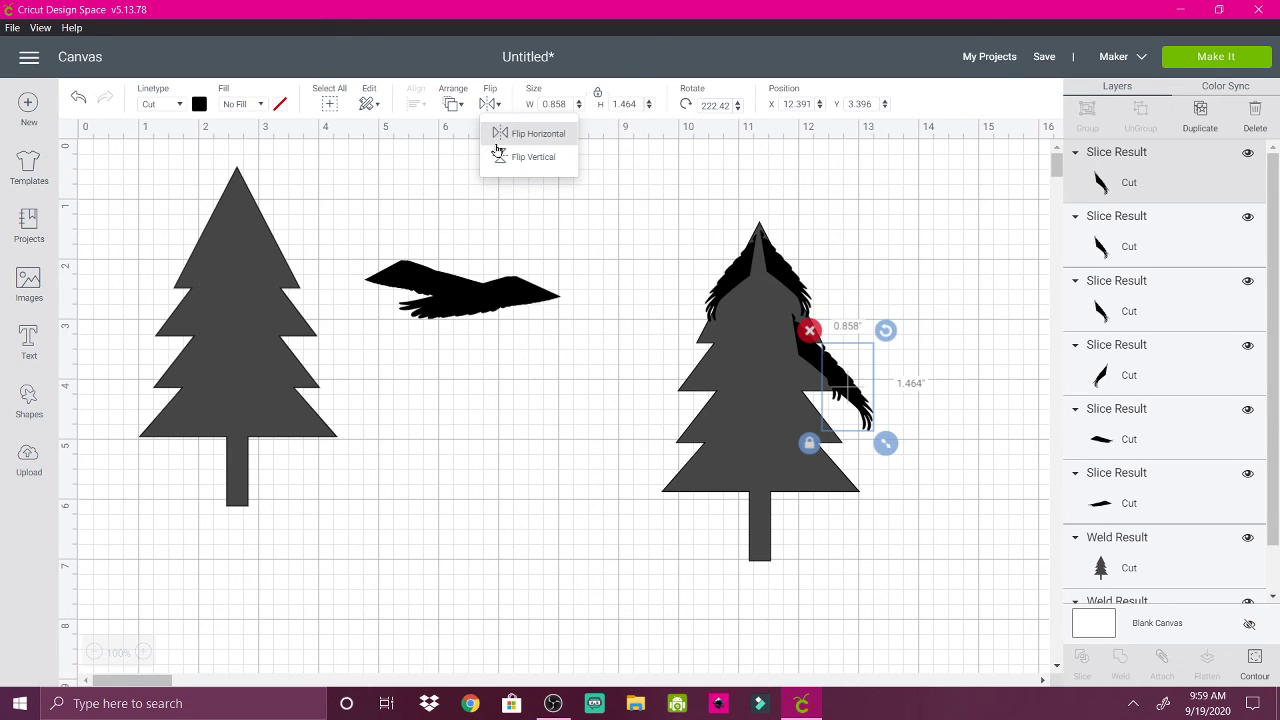
pyautogui.click(497, 137)
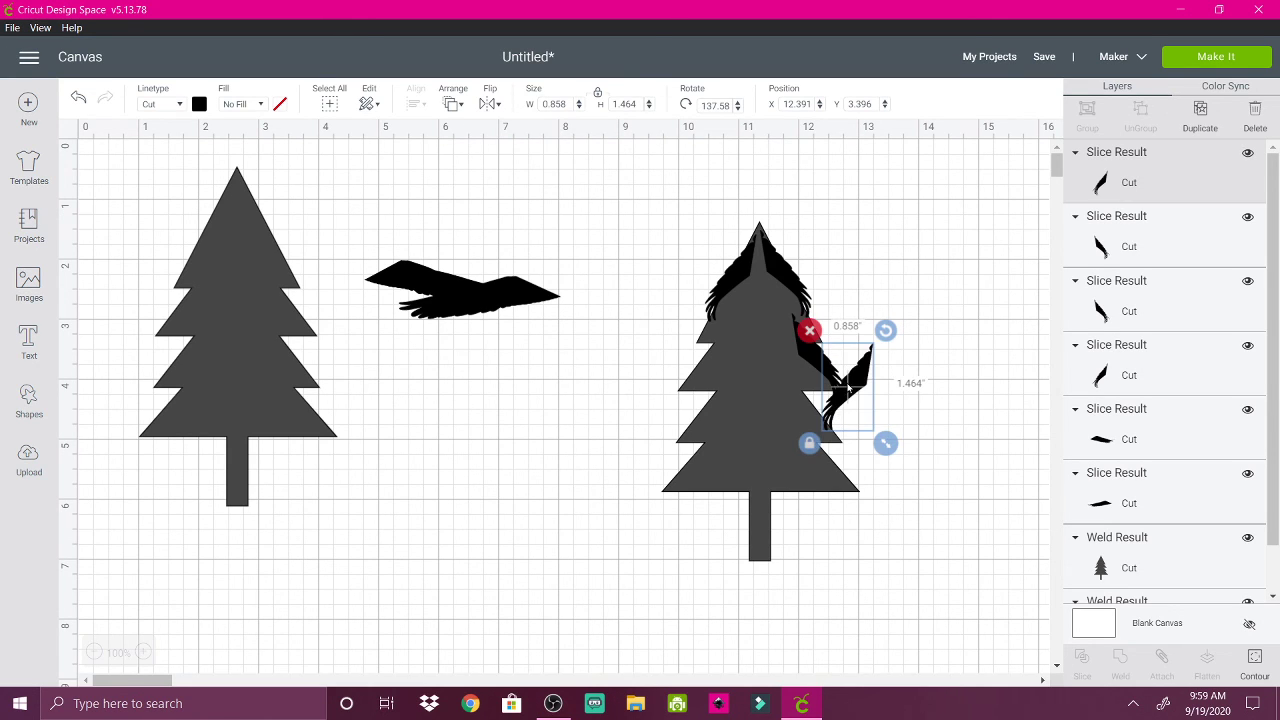
pyautogui.moveTo(848, 388); pyautogui.dragTo(716, 325)
pyautogui.moveTo(820, 360); pyautogui.dragTo(803, 317)
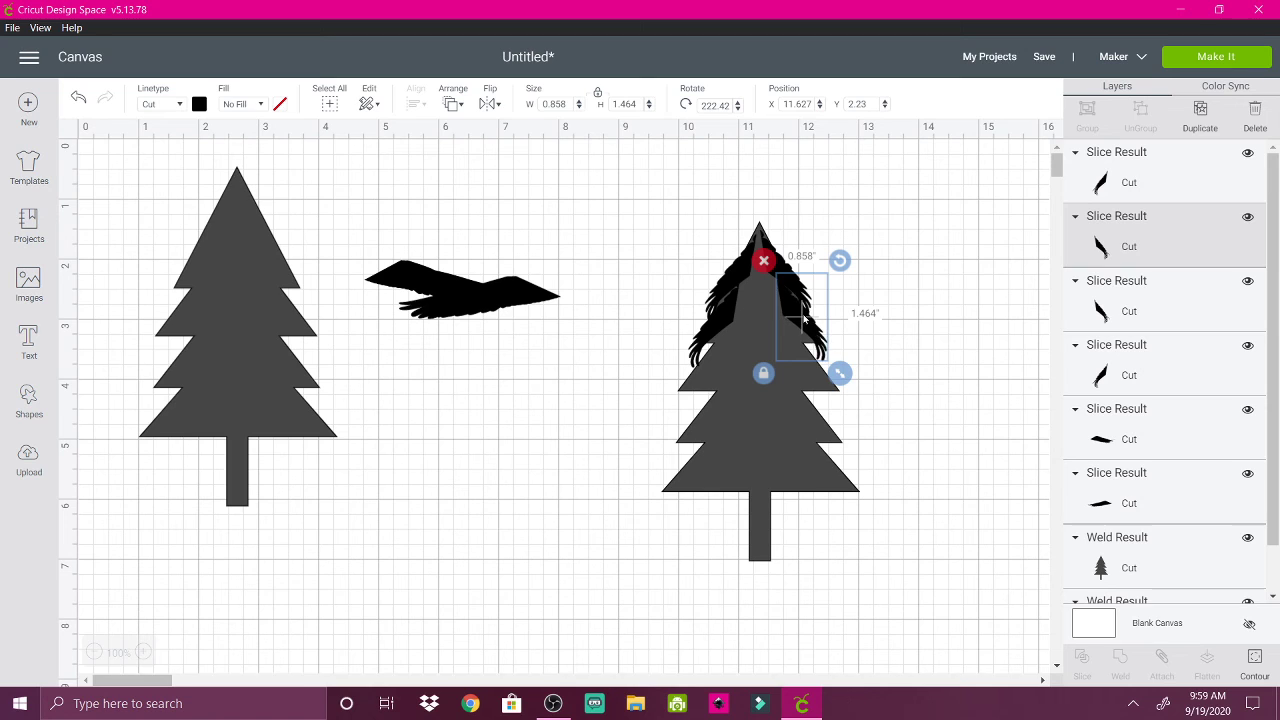
# - Make three more copies of the second right wing and stack them overlapping down the tree's right side
pyautogui.click(1200, 115)
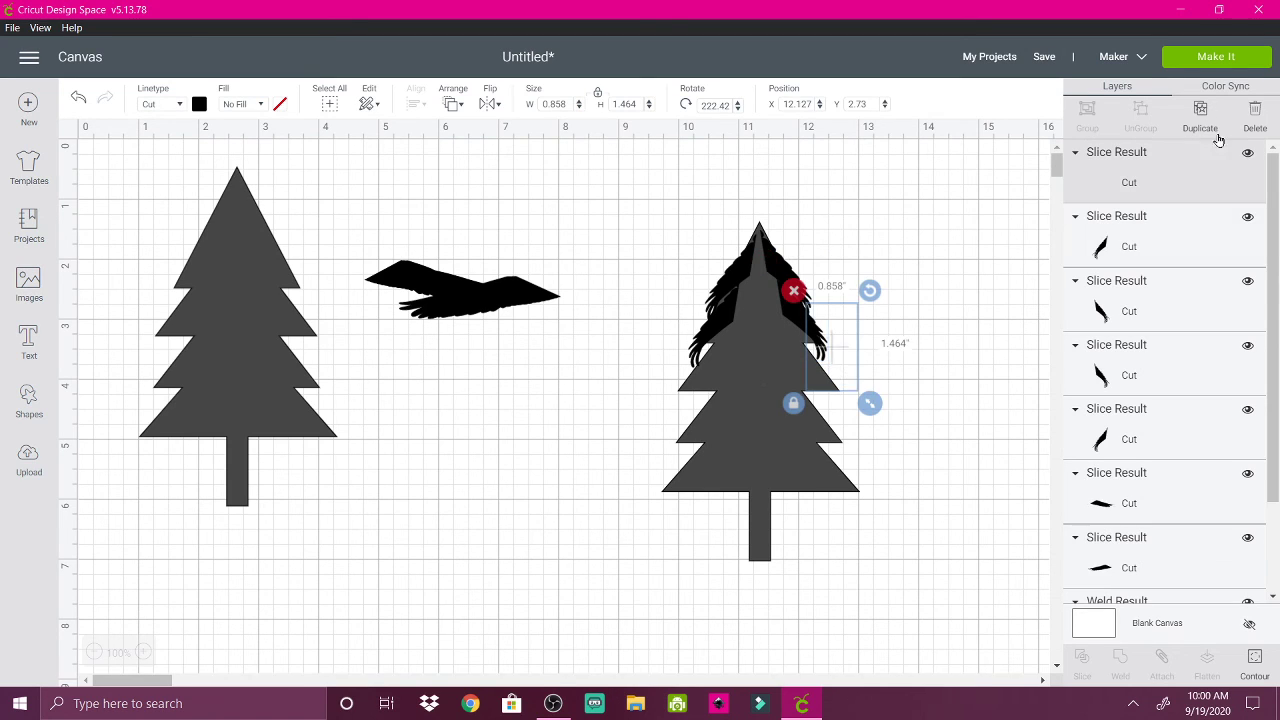
pyautogui.moveTo(834, 352); pyautogui.dragTo(813, 359)
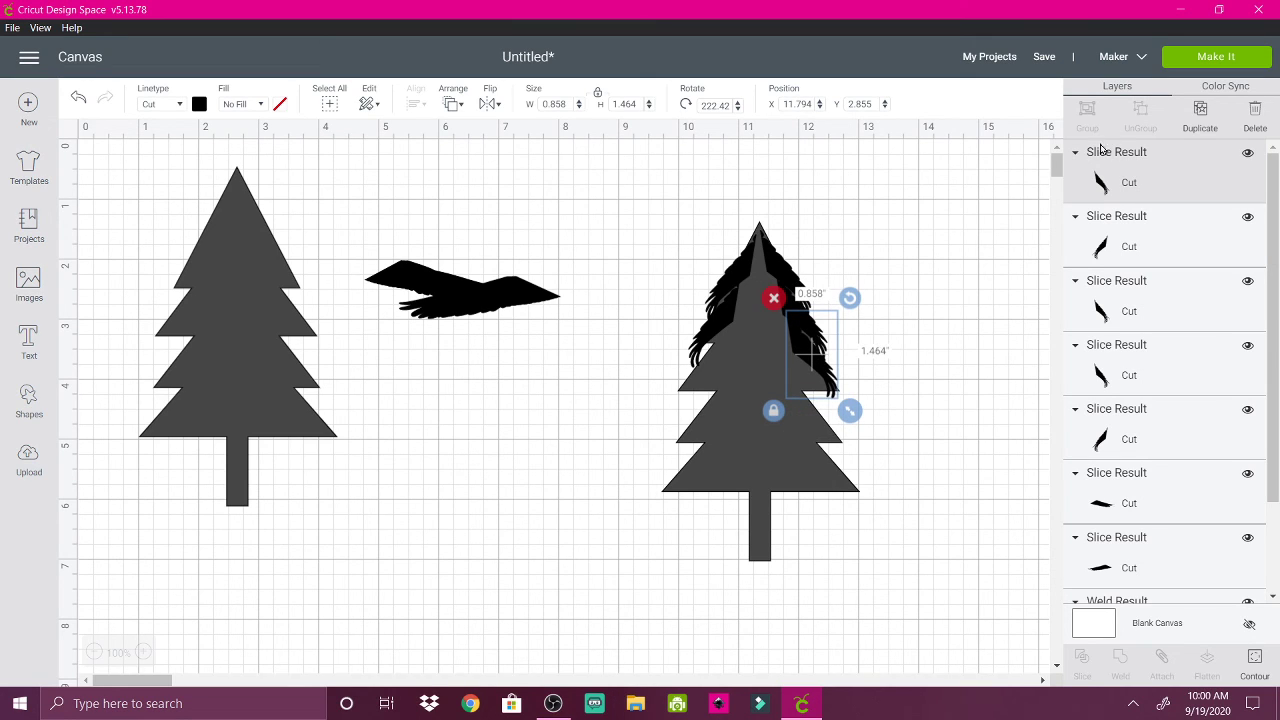
pyautogui.click(1199, 119)
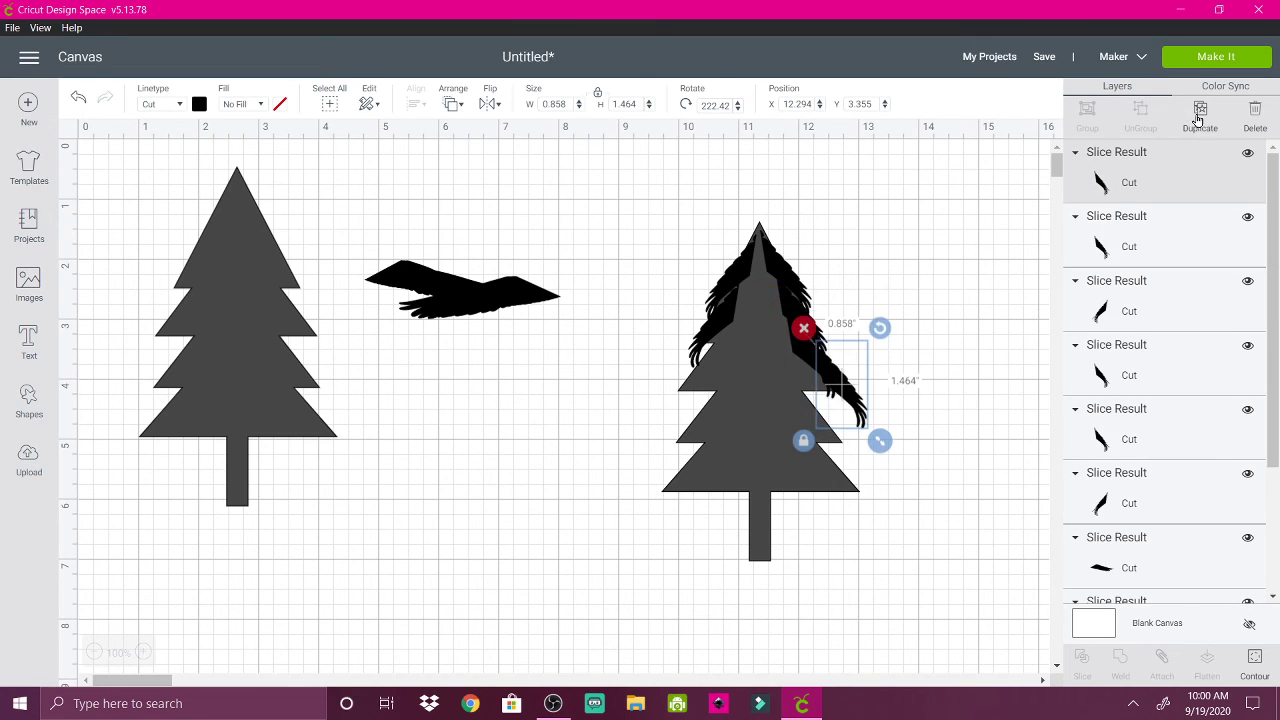
pyautogui.click(1199, 119)
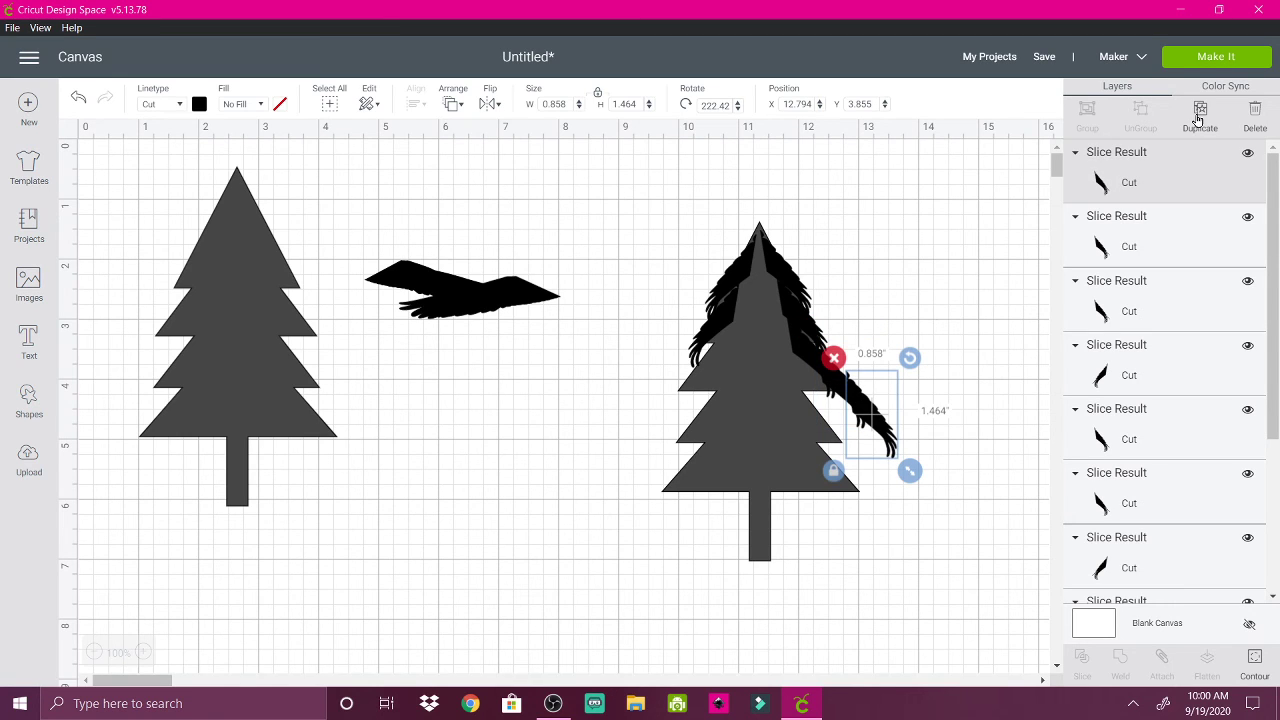
pyautogui.moveTo(872, 414); pyautogui.dragTo(815, 388)
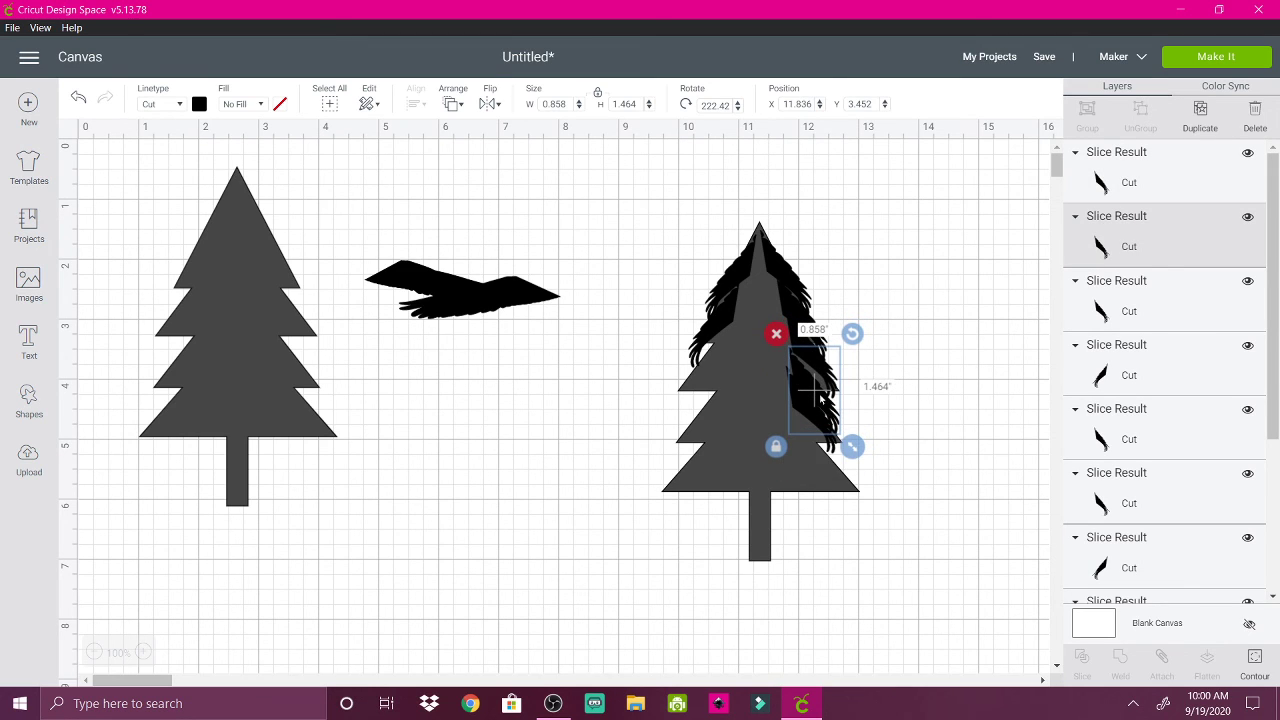
# - Reposition the two lowest right wings outward along the slope, to about X 11.97, Y 3.36 and X 11.97, Y 3.77
pyautogui.hotkey('ctrl', 'z')
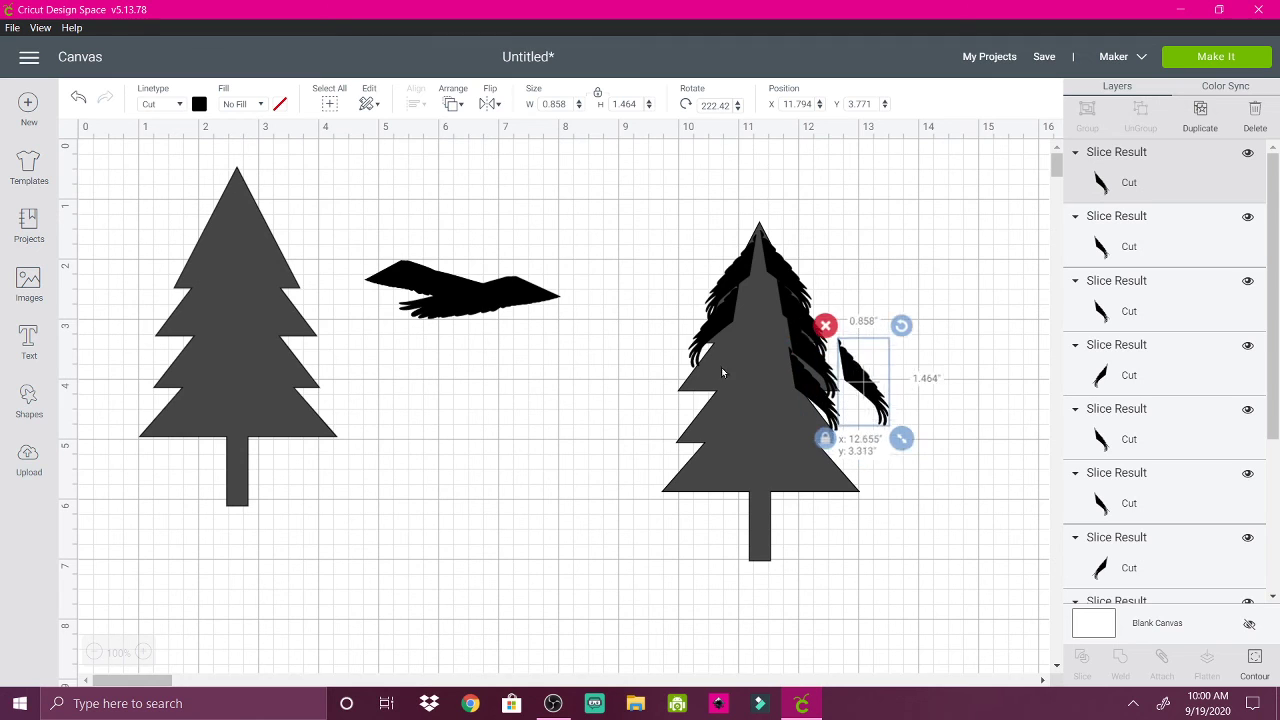
pyautogui.hotkey('ctrl', 'z')
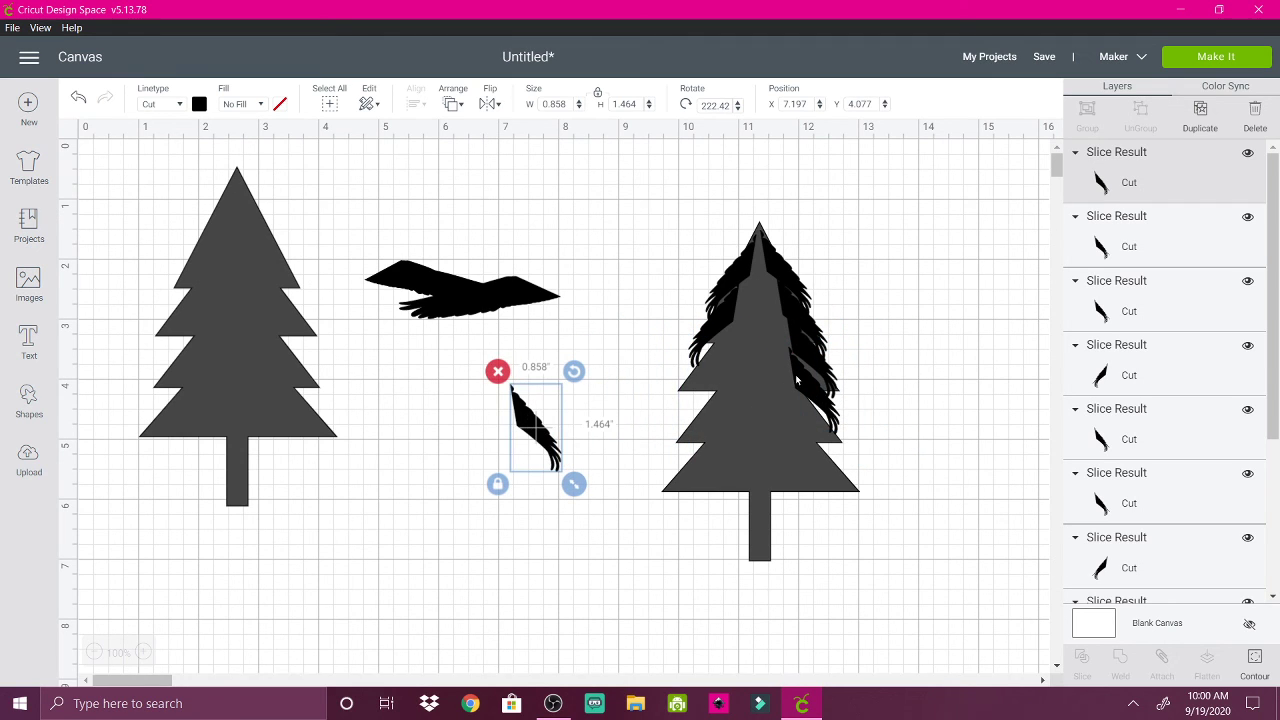
pyautogui.moveTo(797, 381); pyautogui.dragTo(810, 375)
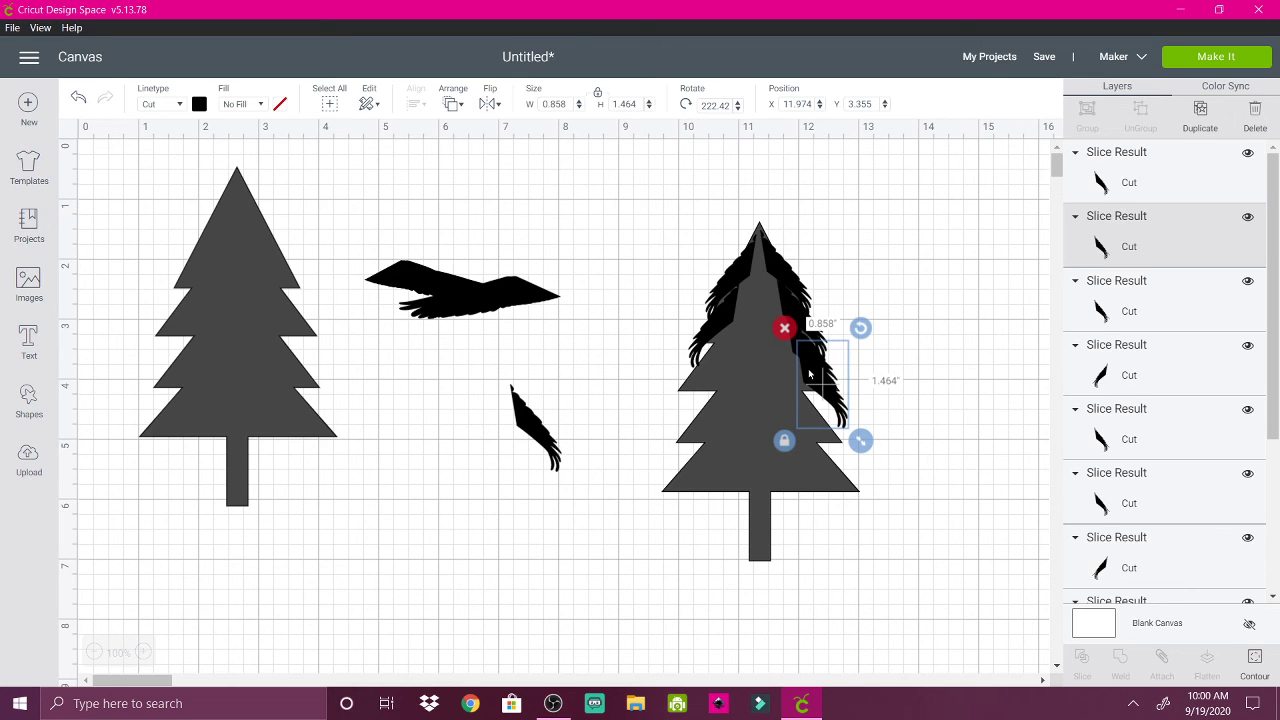
pyautogui.moveTo(527, 420); pyautogui.dragTo(833, 401)
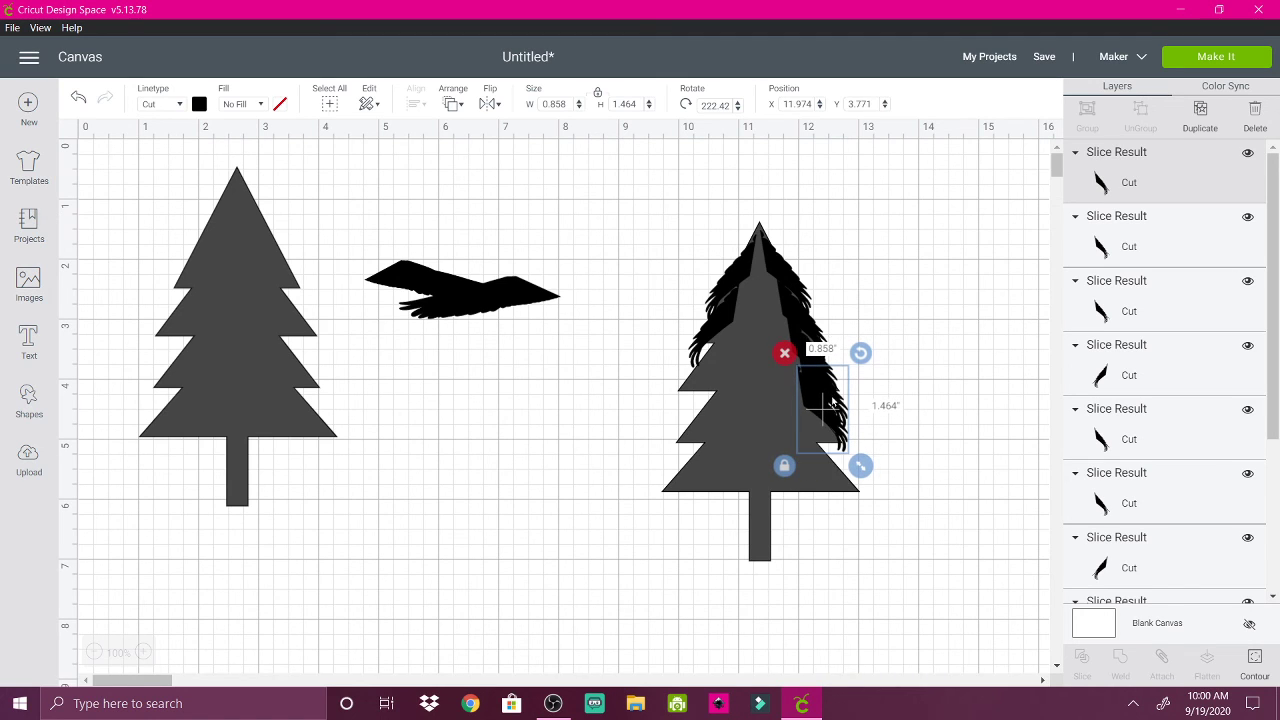
# - Duplicate the lowest right wing three times and set two of the copies aside between the trees
pyautogui.click(1202, 110)
pyautogui.click(1202, 110)
pyautogui.click(1202, 110)
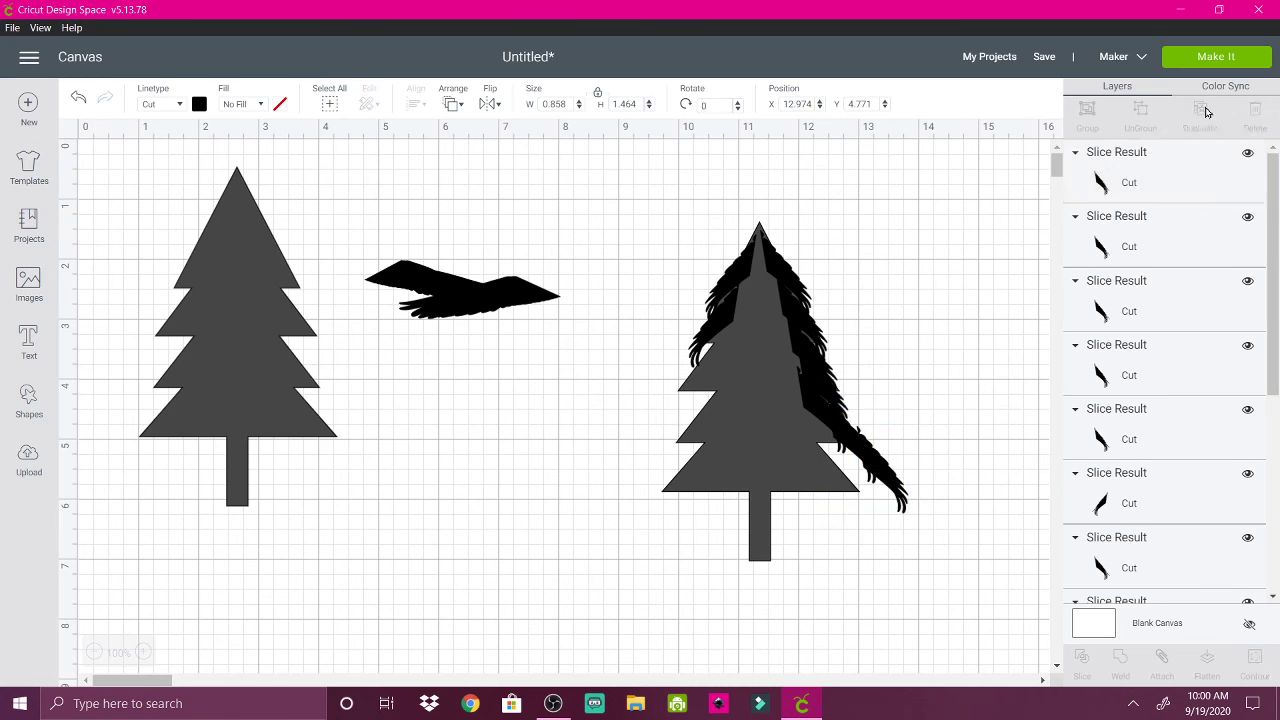
pyautogui.moveTo(900, 508); pyautogui.dragTo(524, 397)
pyautogui.click(886, 463)
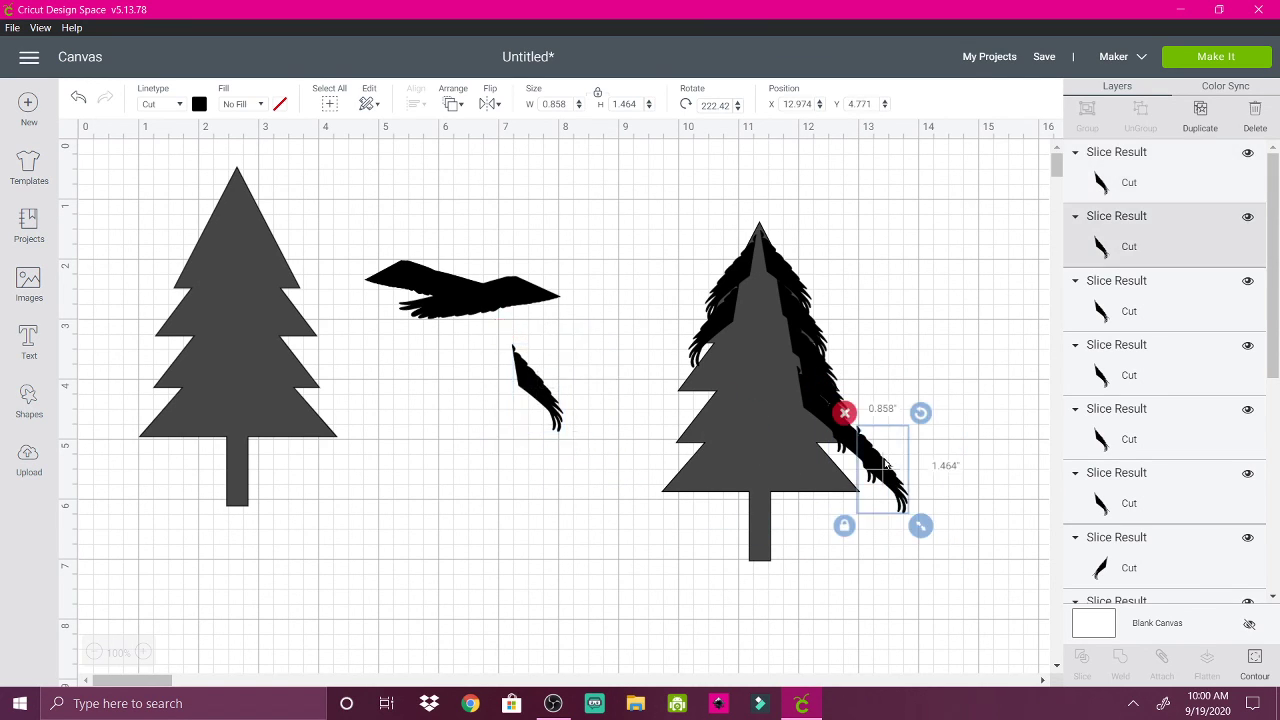
pyautogui.moveTo(886, 463); pyautogui.dragTo(535, 507)
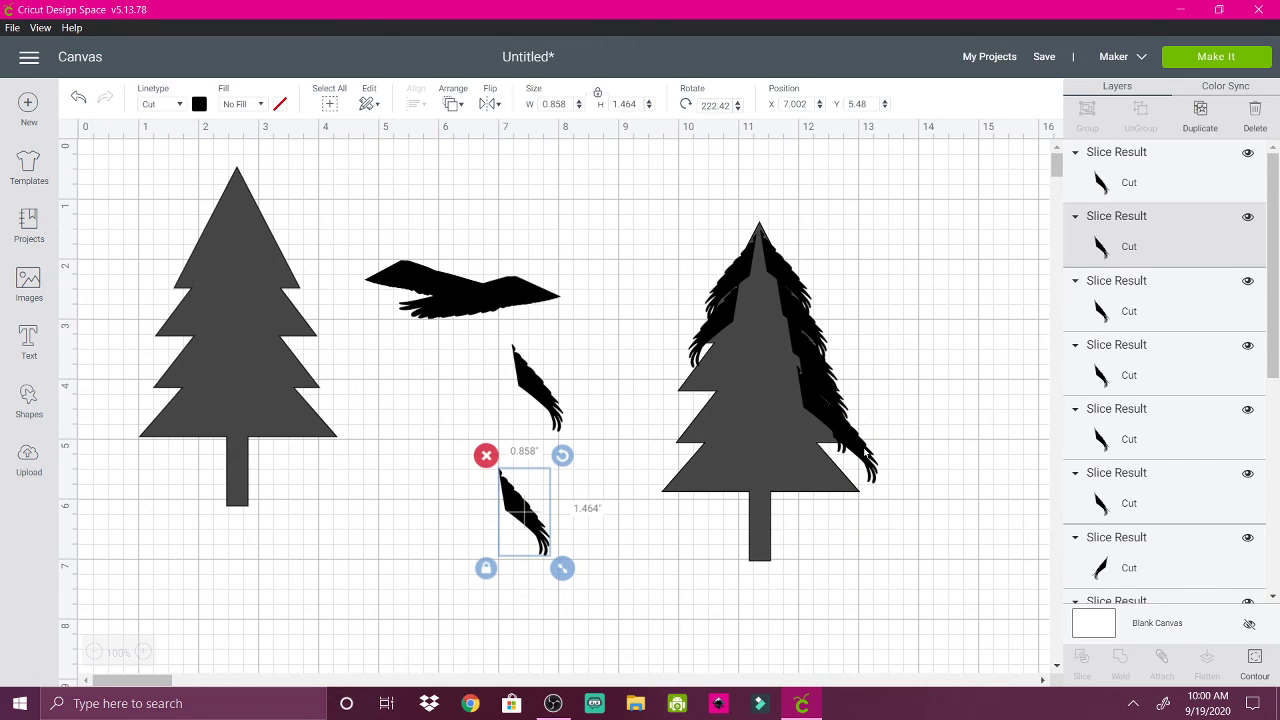
# - Place the third wing copy on the bottom tier's right slope and enlarge it to about 0.97 × 1.71 in with unlocked proportions
pyautogui.moveTo(850, 453)
pyautogui.mouseDown()
pyautogui.moveTo(724, 472)
pyautogui.moveTo(628, 460)
pyautogui.moveTo(654, 449)
pyautogui.moveTo(910, 483)
pyautogui.moveTo(829, 460)
pyautogui.mouseUp()
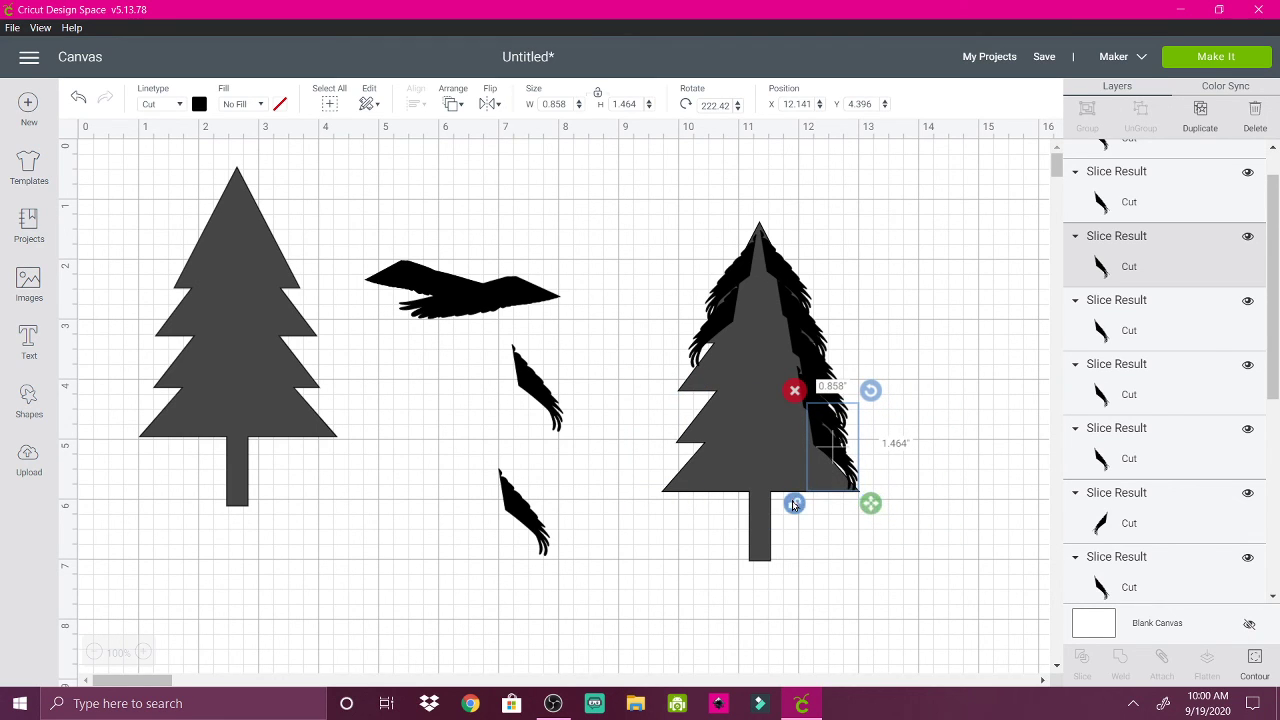
pyautogui.moveTo(870, 503); pyautogui.dragTo(875, 519)
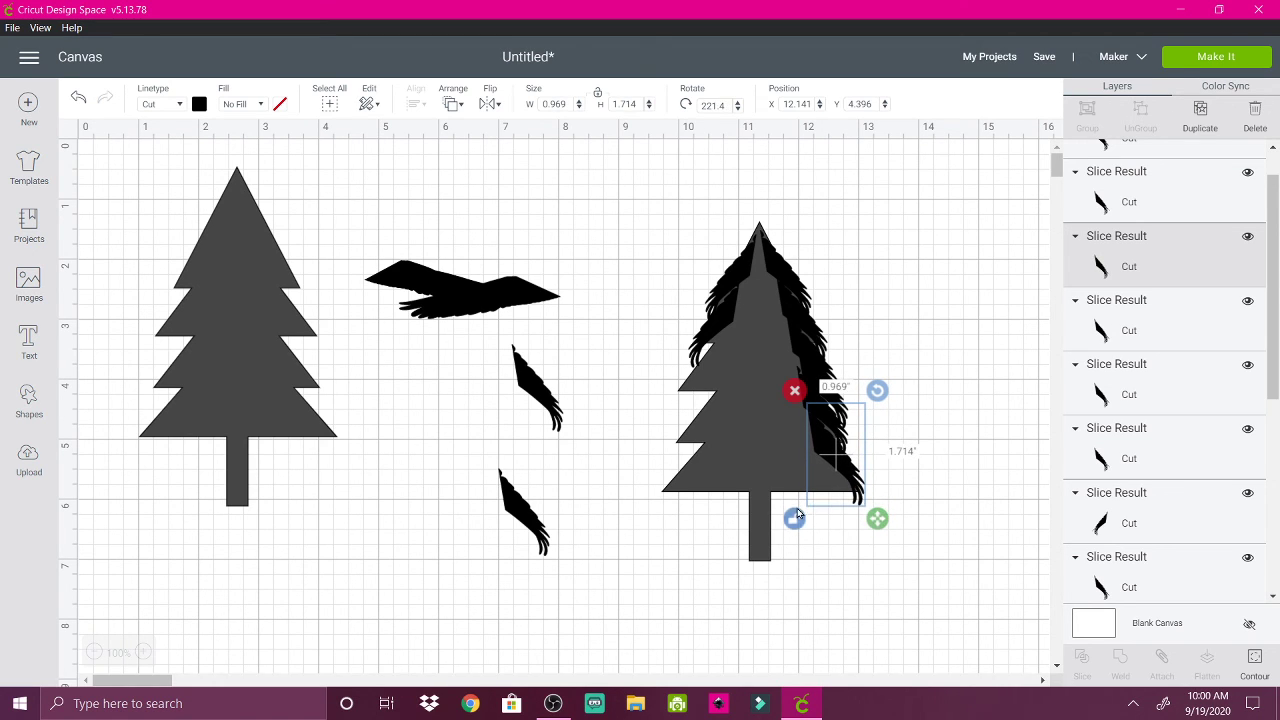
# - Lay the upper-left spare goose wing along the bottom tier's lower right edge, rotate it to about 2° and reshape it to about 1.83 × 0.87 in
pyautogui.click(509, 293)
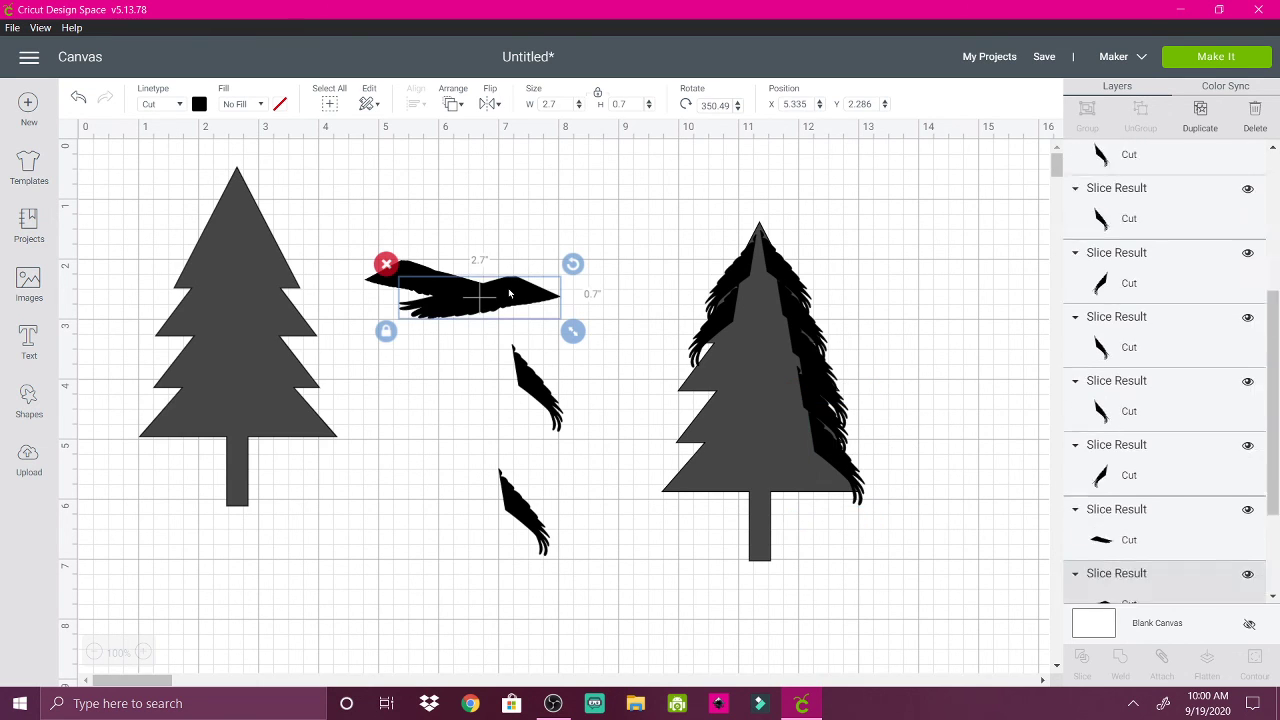
pyautogui.click(409, 268)
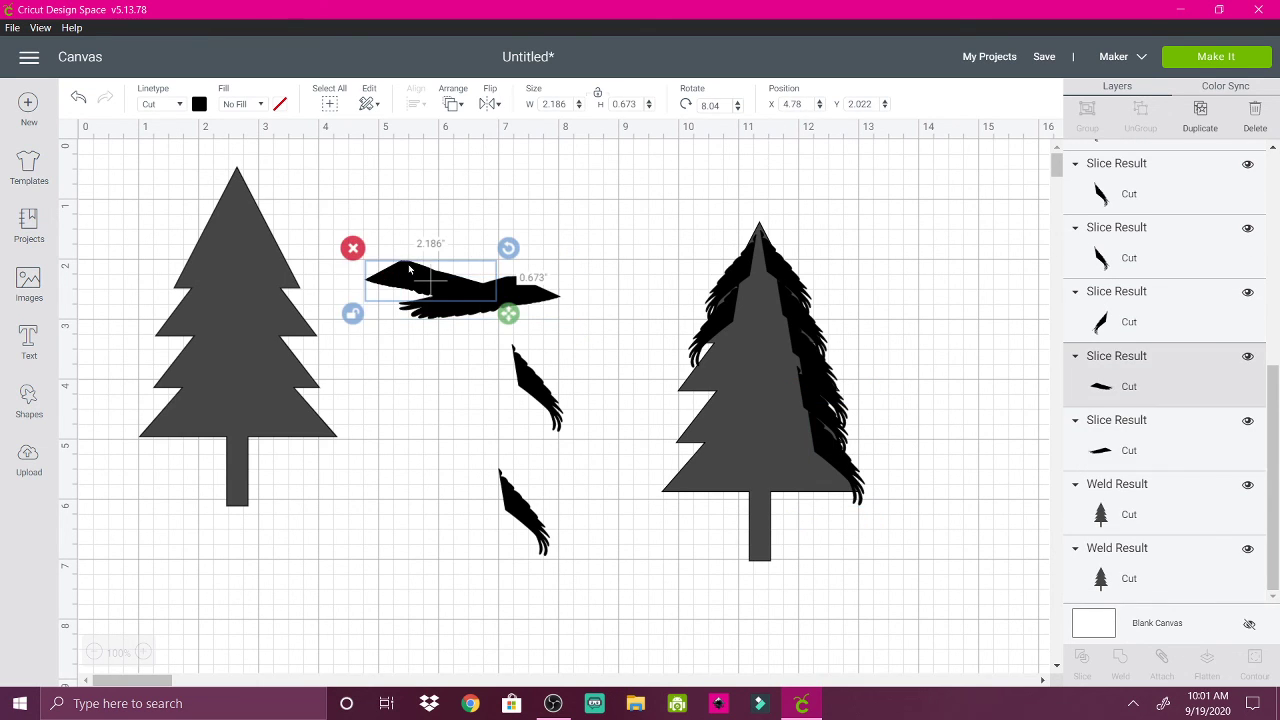
pyautogui.moveTo(409, 268); pyautogui.dragTo(796, 477)
pyautogui.moveTo(890, 453); pyautogui.dragTo(885, 451)
pyautogui.moveTo(829, 492); pyautogui.dragTo(831, 498)
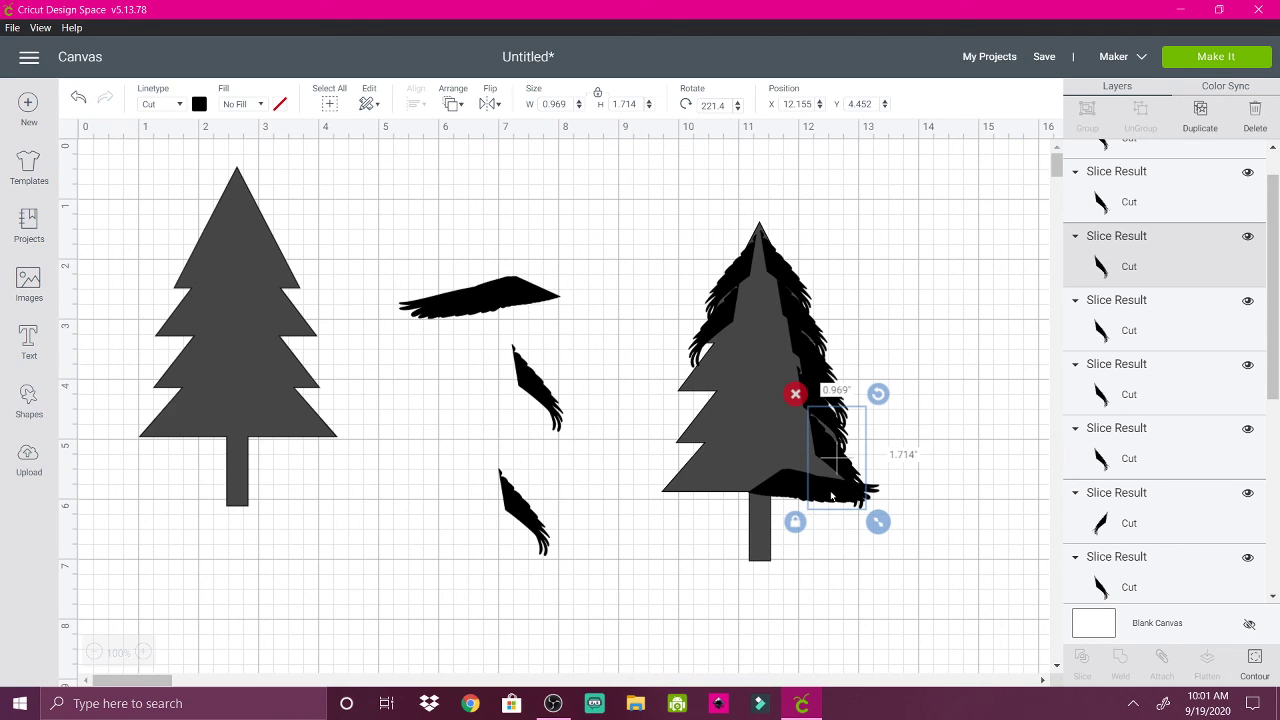
pyautogui.click(947, 445)
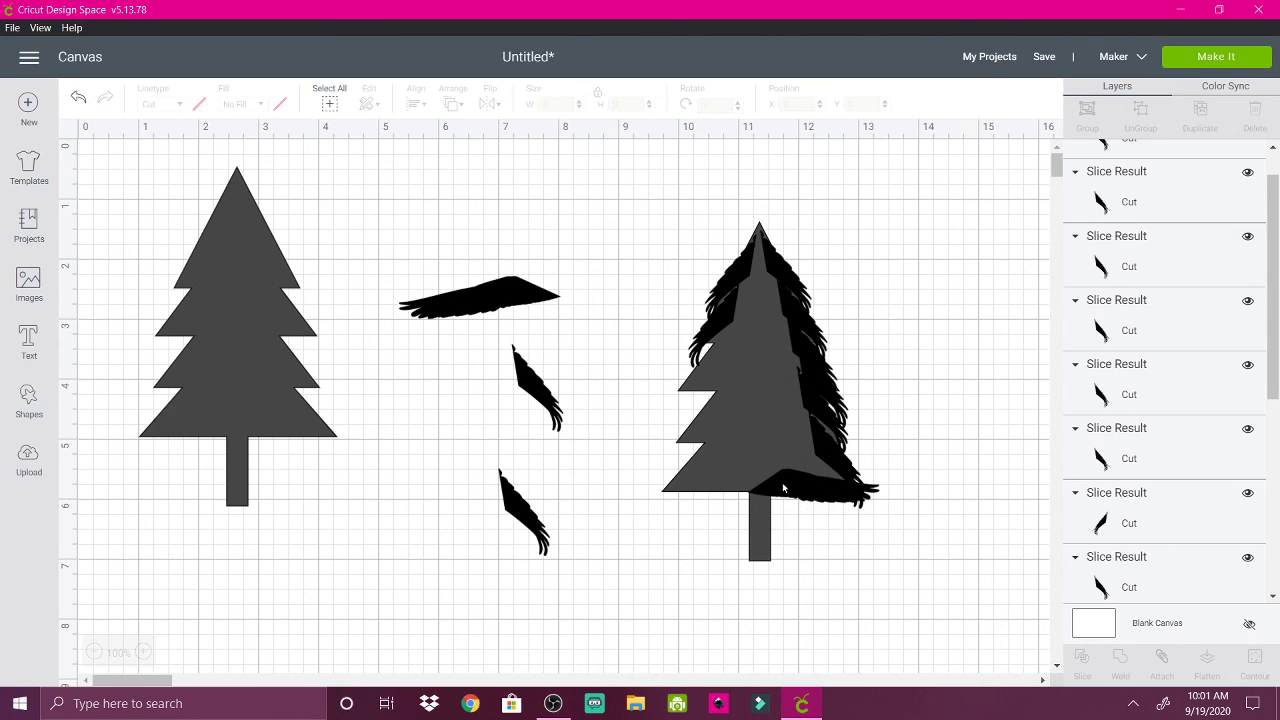
pyautogui.moveTo(783, 488); pyautogui.dragTo(767, 488)
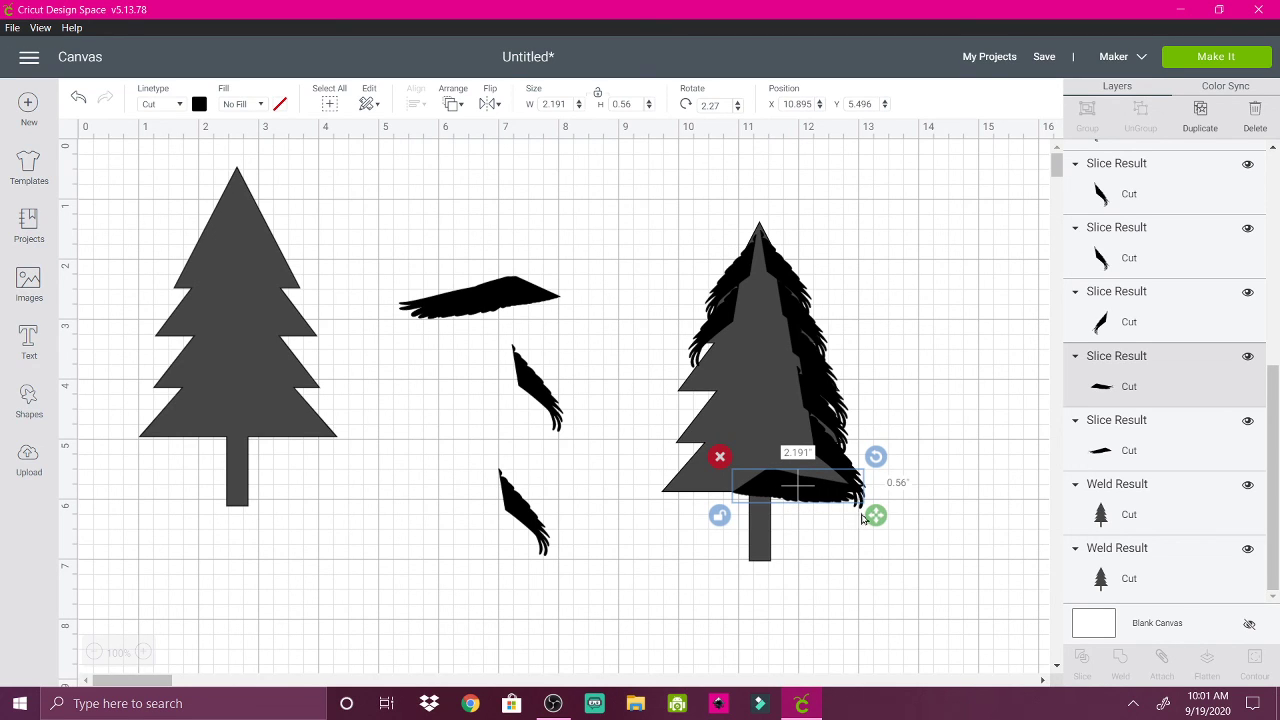
pyautogui.moveTo(876, 516); pyautogui.dragTo(857, 539)
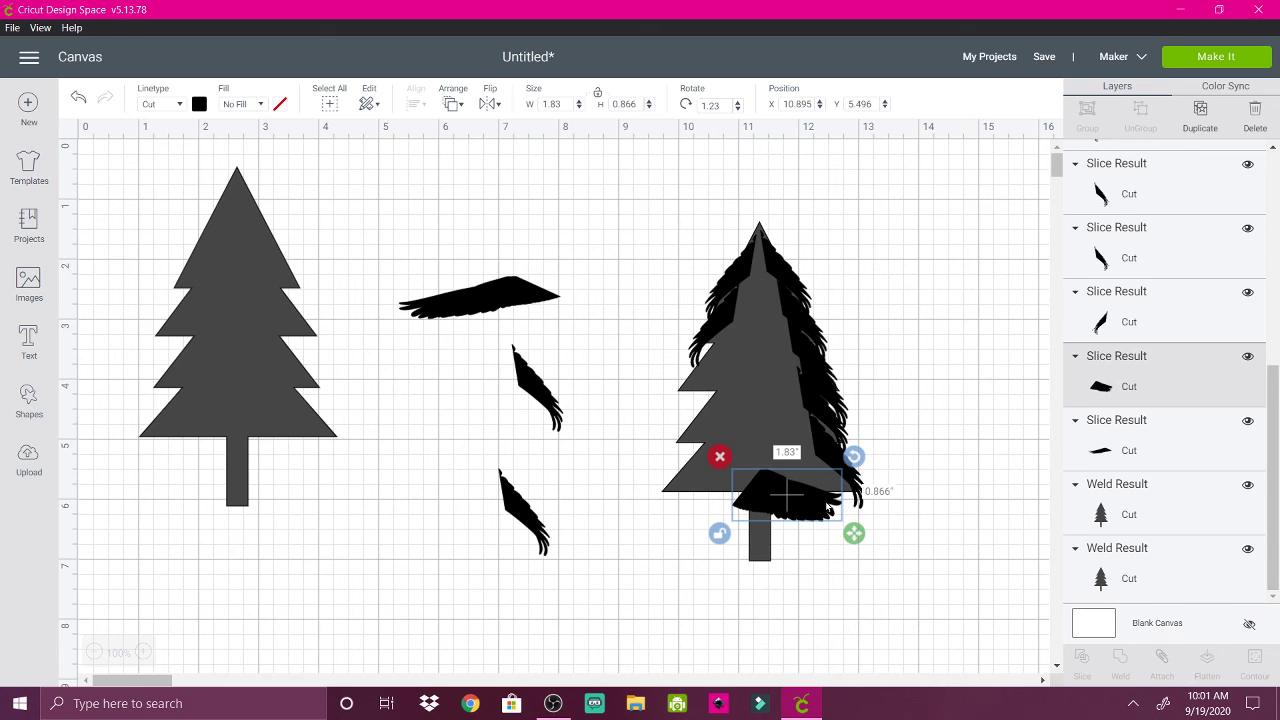
pyautogui.click(826, 495)
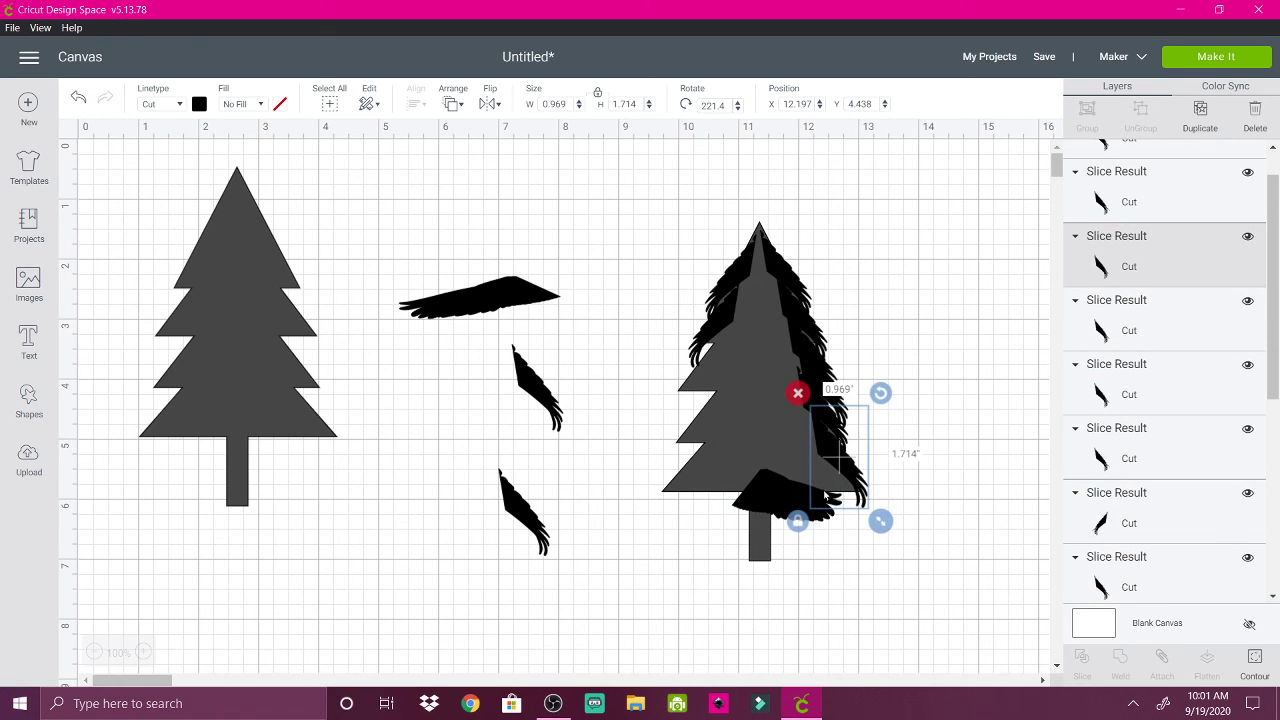
pyautogui.moveTo(481, 325); pyautogui.dragTo(455, 280)
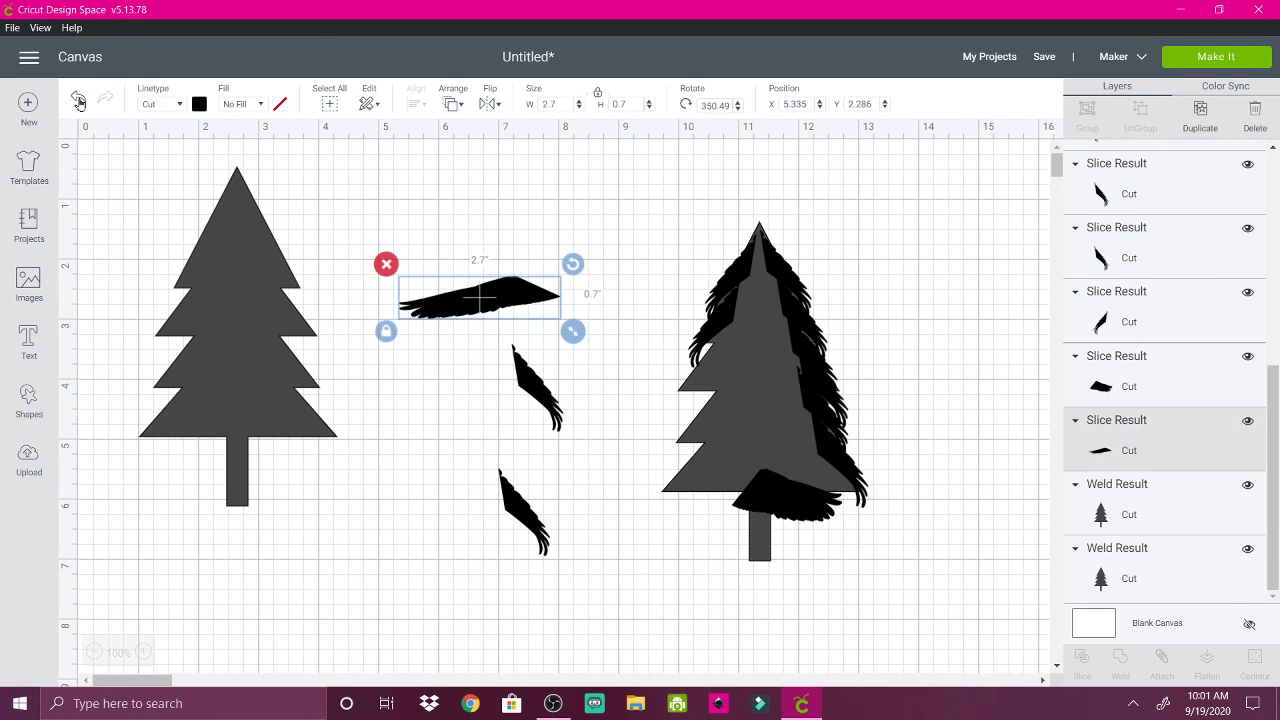
pyautogui.click(79, 97)
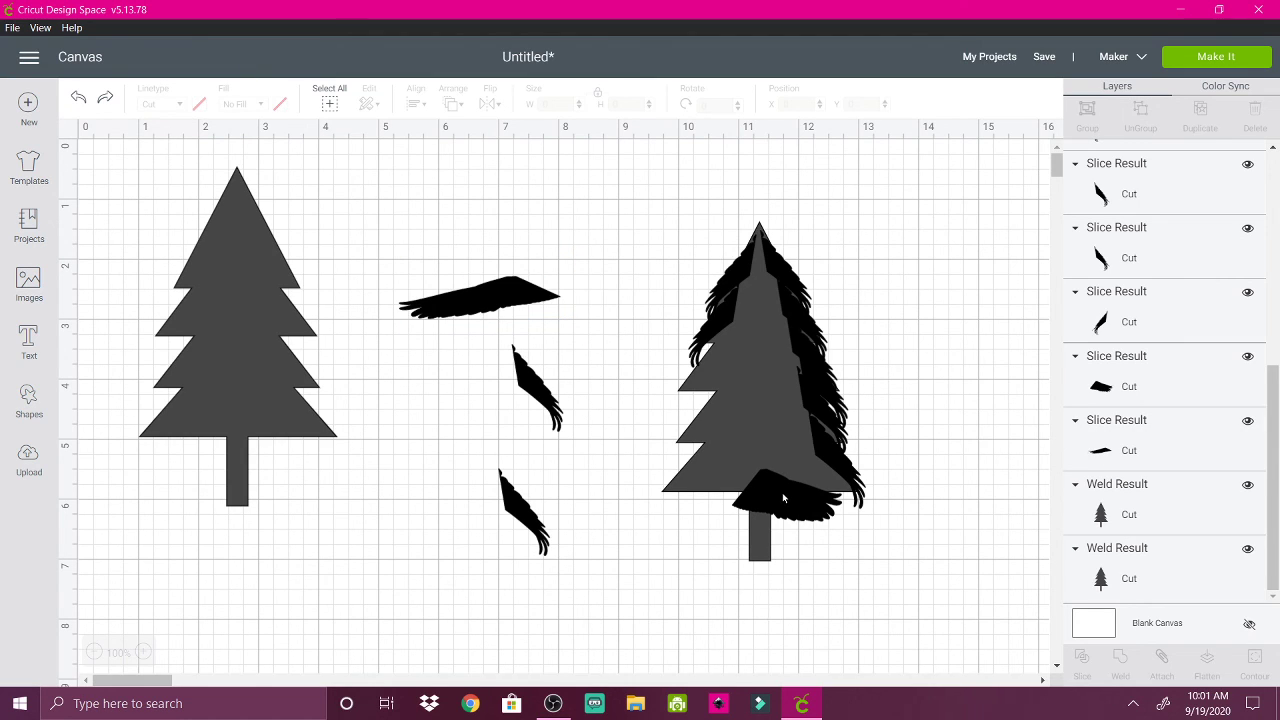
# - Move the flat bottom wing to about X 11.34, Y 5.20 and narrow it to about 1.71 × 0.88 in with unlocked proportions
pyautogui.click(783, 497)
pyautogui.moveTo(783, 497); pyautogui.dragTo(806, 479)
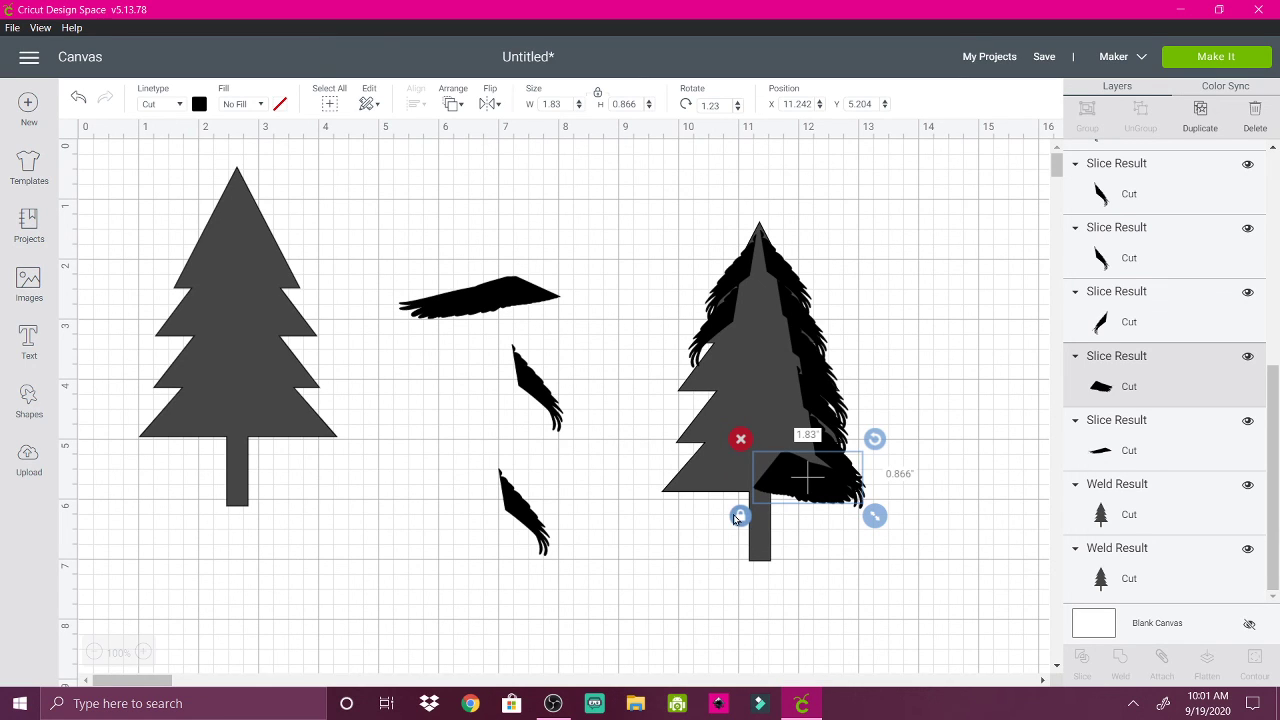
pyautogui.moveTo(875, 516); pyautogui.dragTo(867, 517)
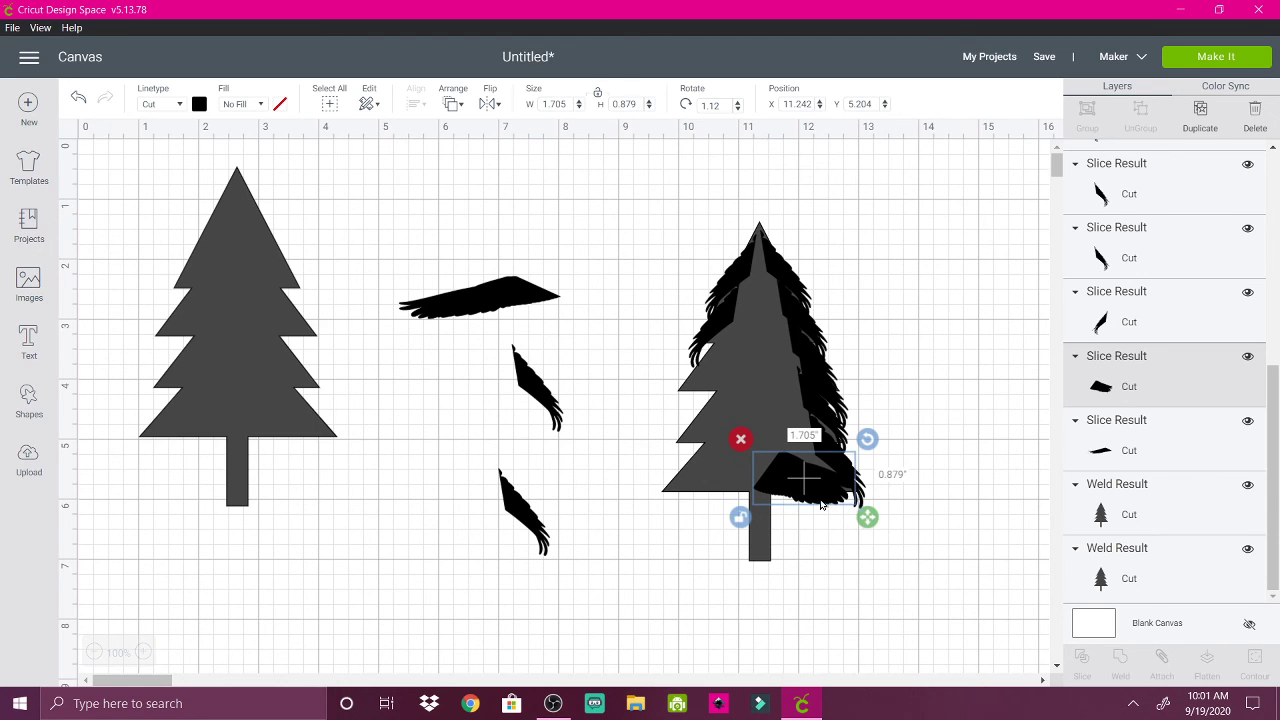
pyautogui.click(820, 505)
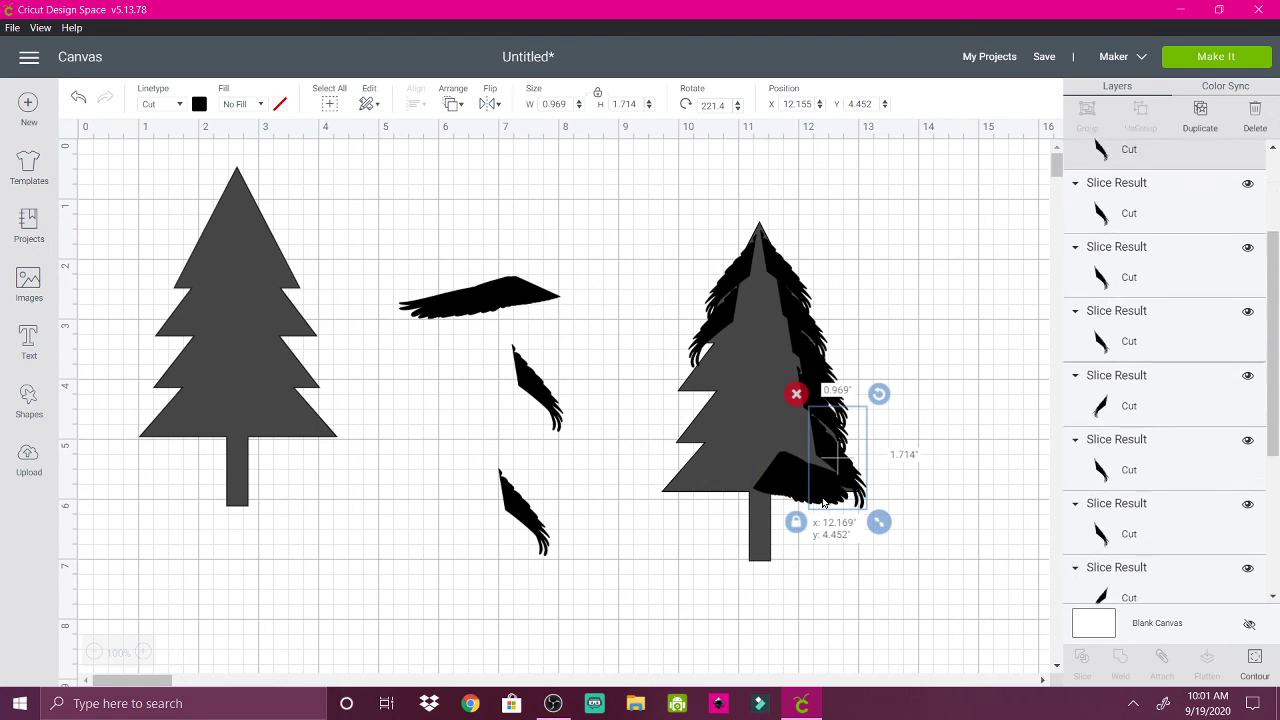
pyautogui.click(540, 423)
pyautogui.moveTo(808, 485); pyautogui.dragTo(815, 485)
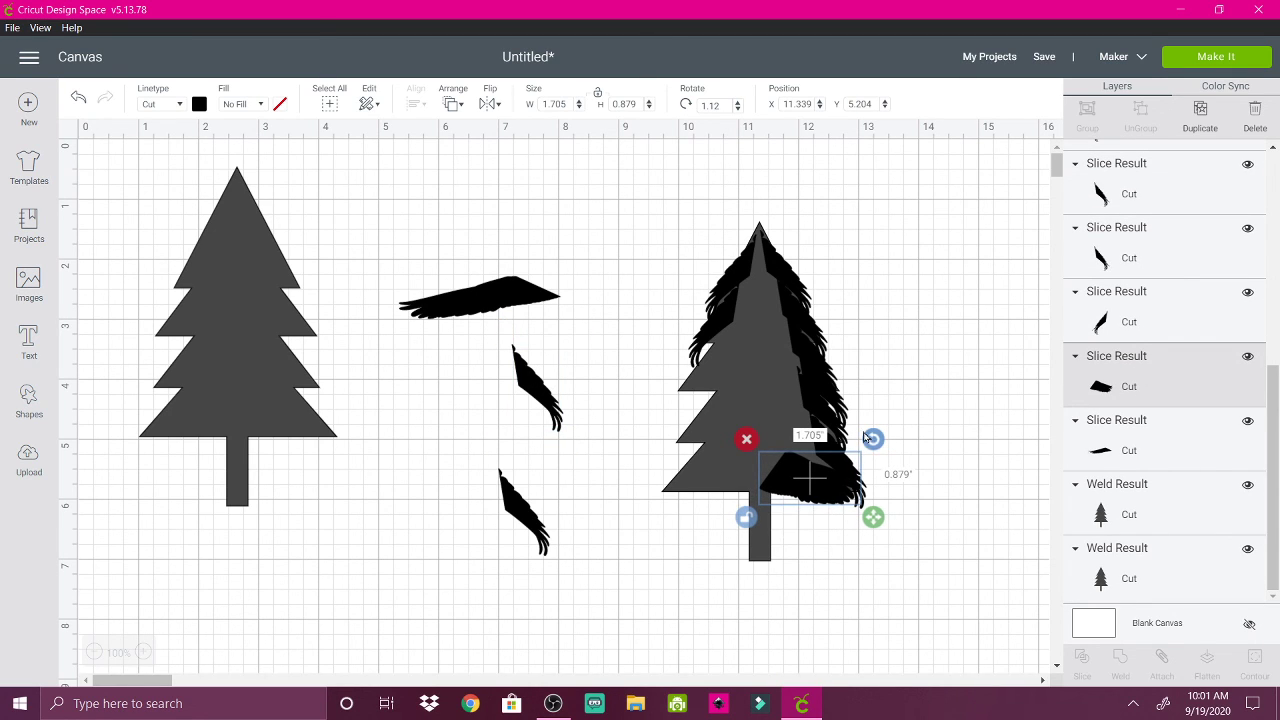
pyautogui.moveTo(873, 445); pyautogui.dragTo(818, 491)
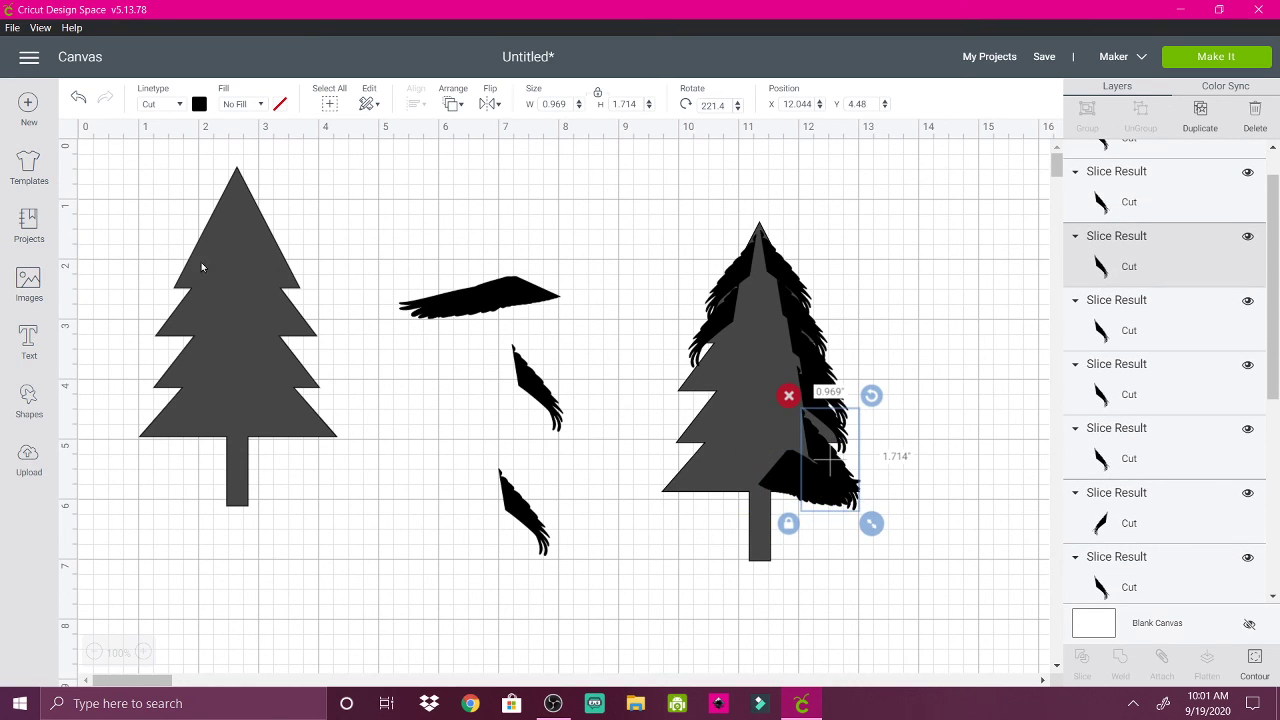
pyautogui.click(77, 103)
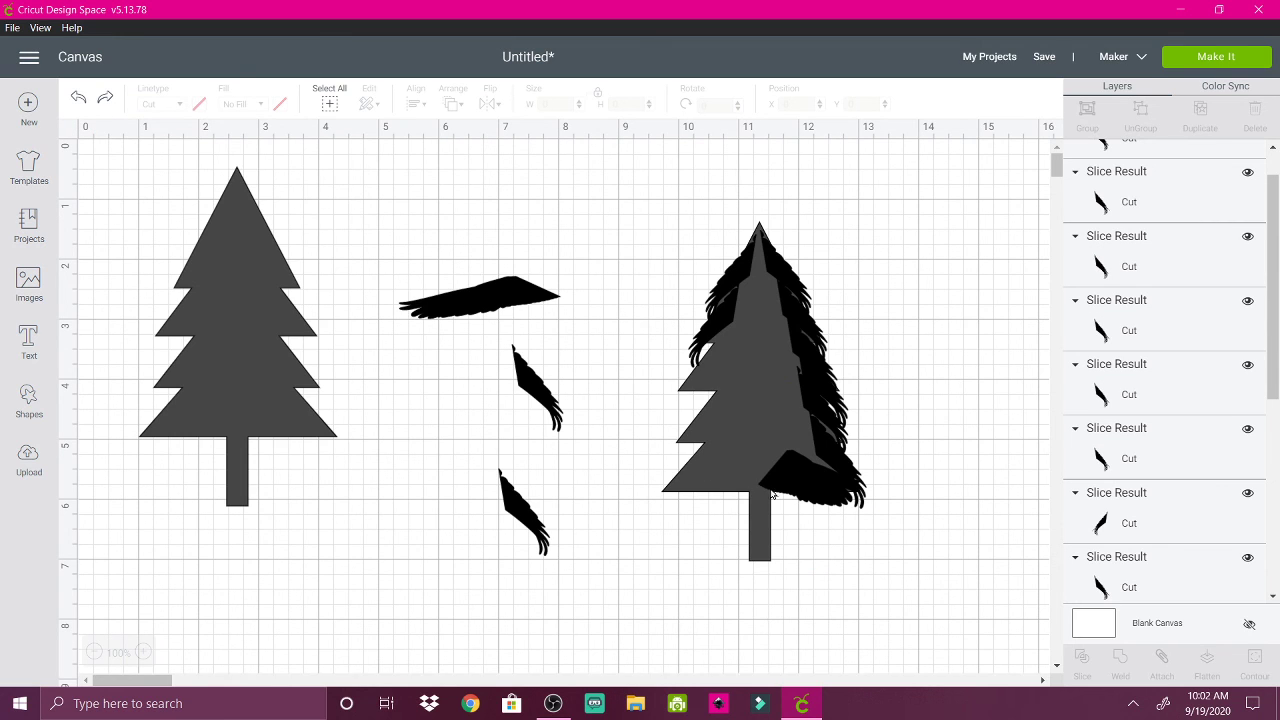
# - Rotate the flat bottom wing to about 353.25° and move it to about X 11.3, Y 5.25 along the tree's lower right edge
pyautogui.moveTo(797, 490); pyautogui.dragTo(792, 488)
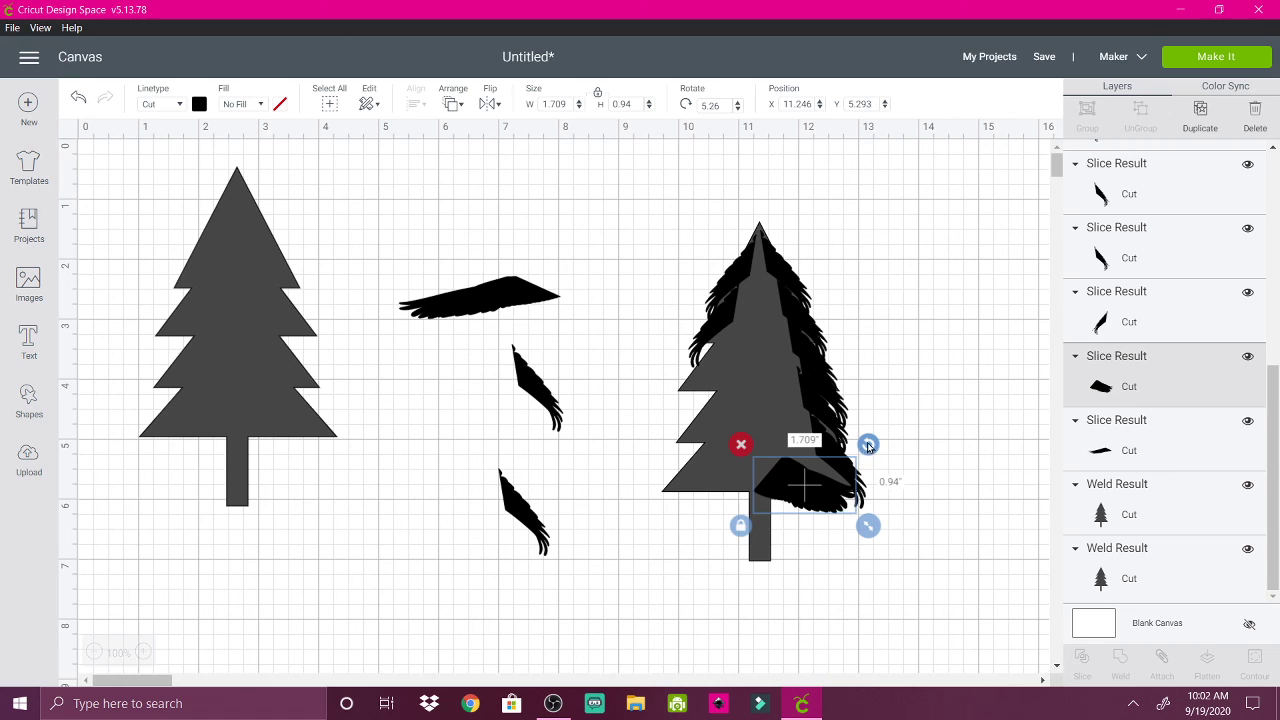
pyautogui.moveTo(866, 437); pyautogui.dragTo(845, 420)
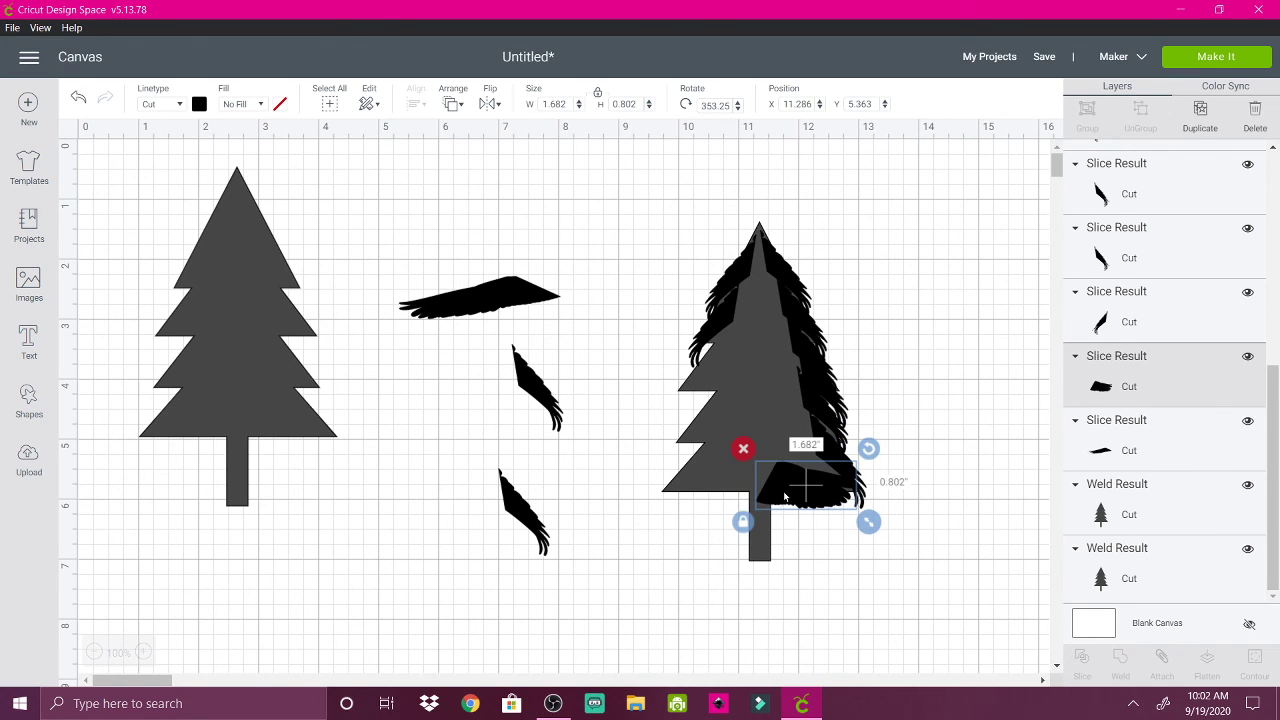
pyautogui.moveTo(783, 491); pyautogui.dragTo(786, 488)
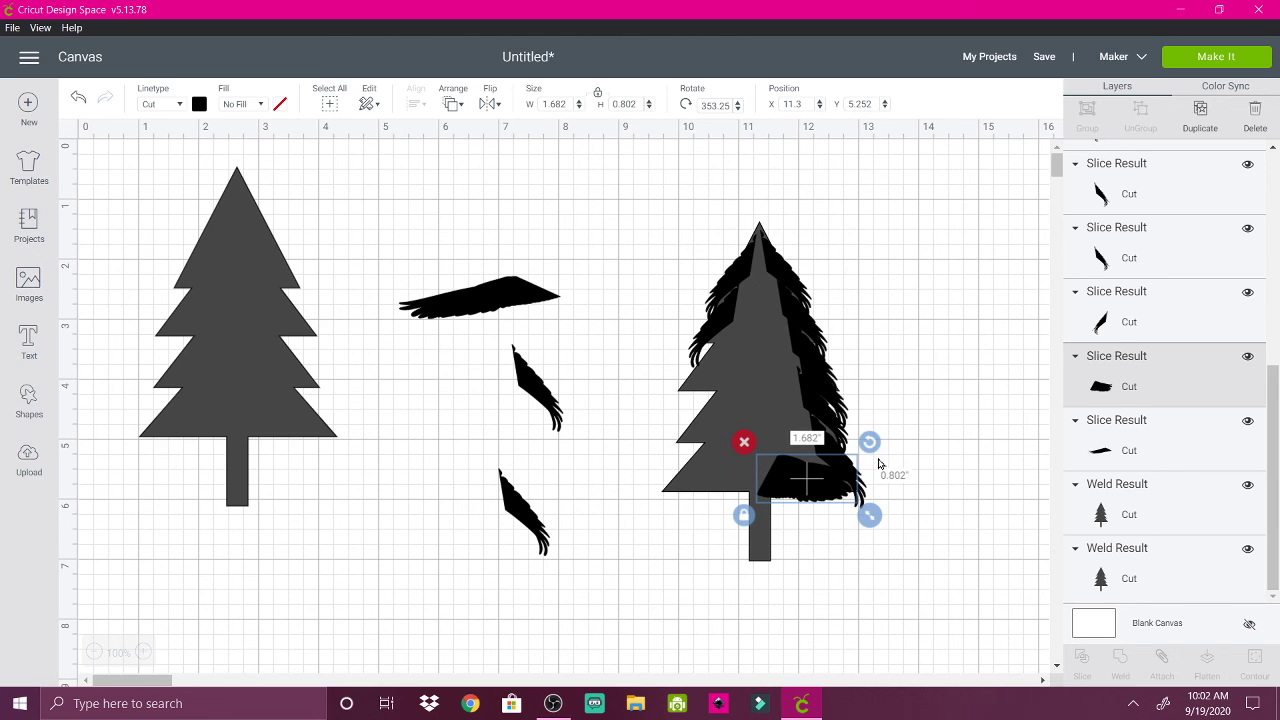
pyautogui.click(929, 527)
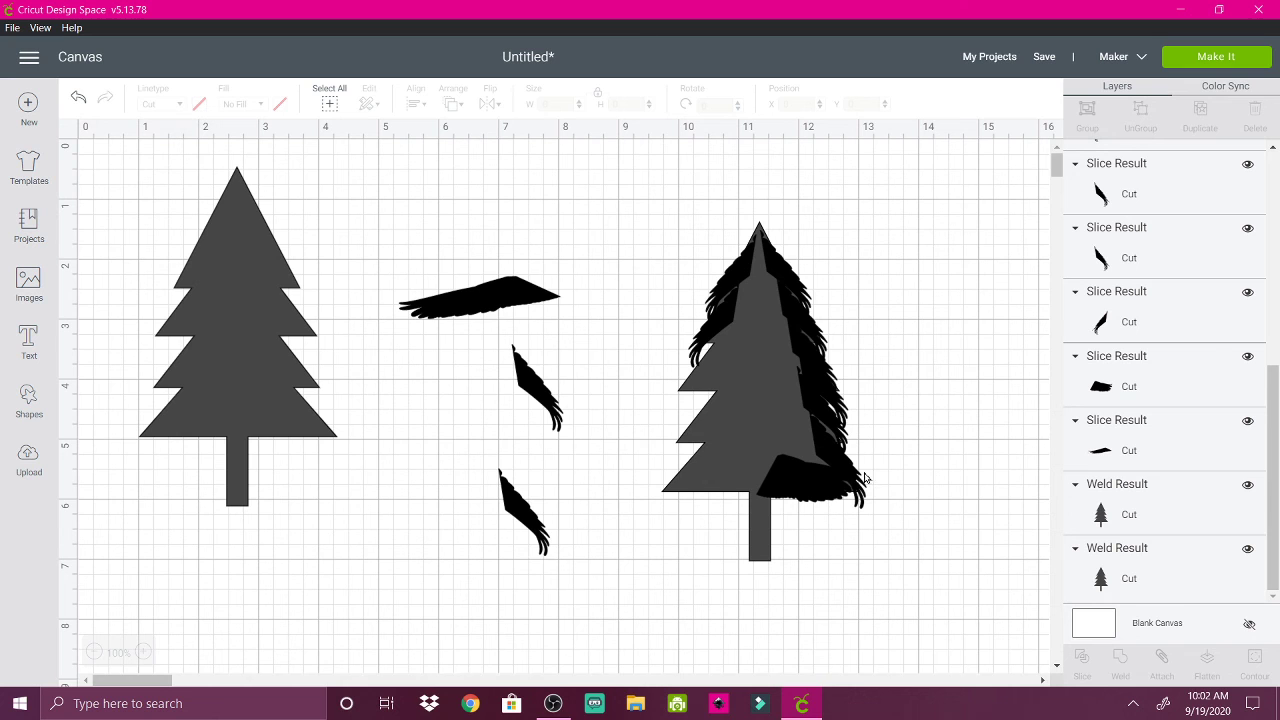
pyautogui.moveTo(850, 551)
pyautogui.mouseDown()
pyautogui.moveTo(728, 515)
pyautogui.moveTo(836, 530)
pyautogui.moveTo(849, 557)
pyautogui.mouseUp()
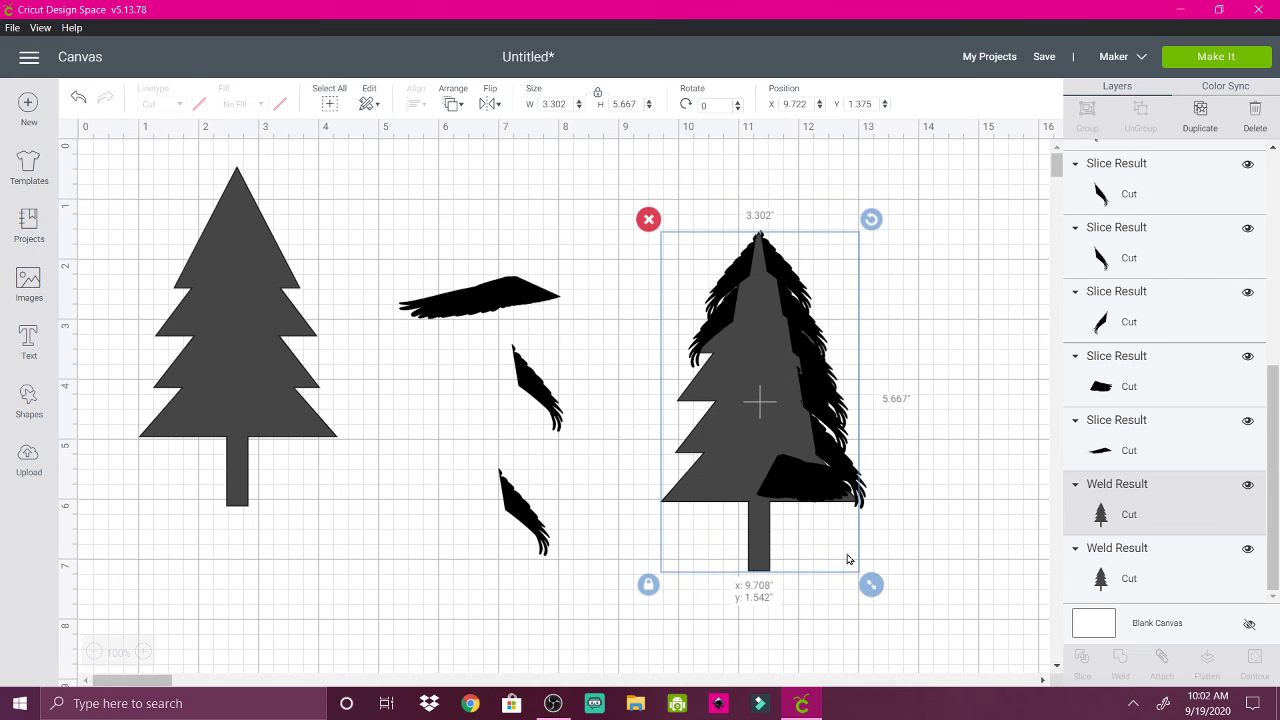
pyautogui.click(78, 96)
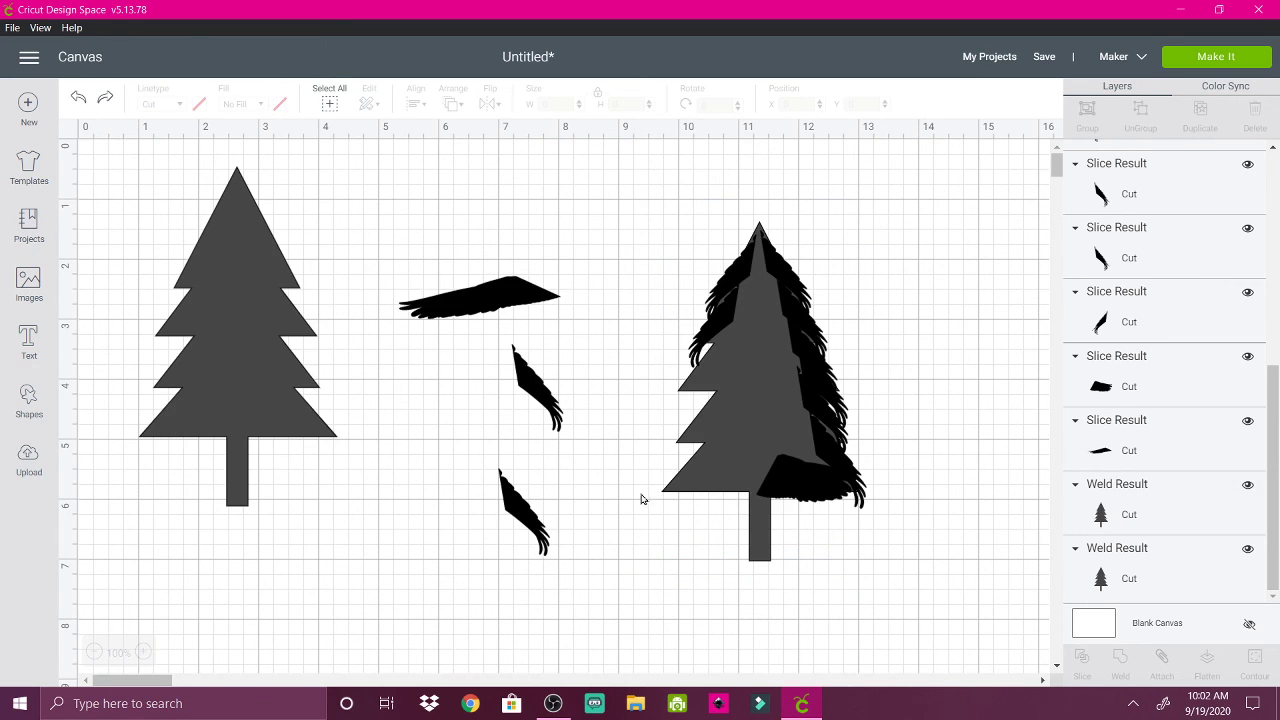
# - Flip the upper of the two small spare wings vertically and delete the large horizontal goose wing between the trees
pyautogui.click(514, 376)
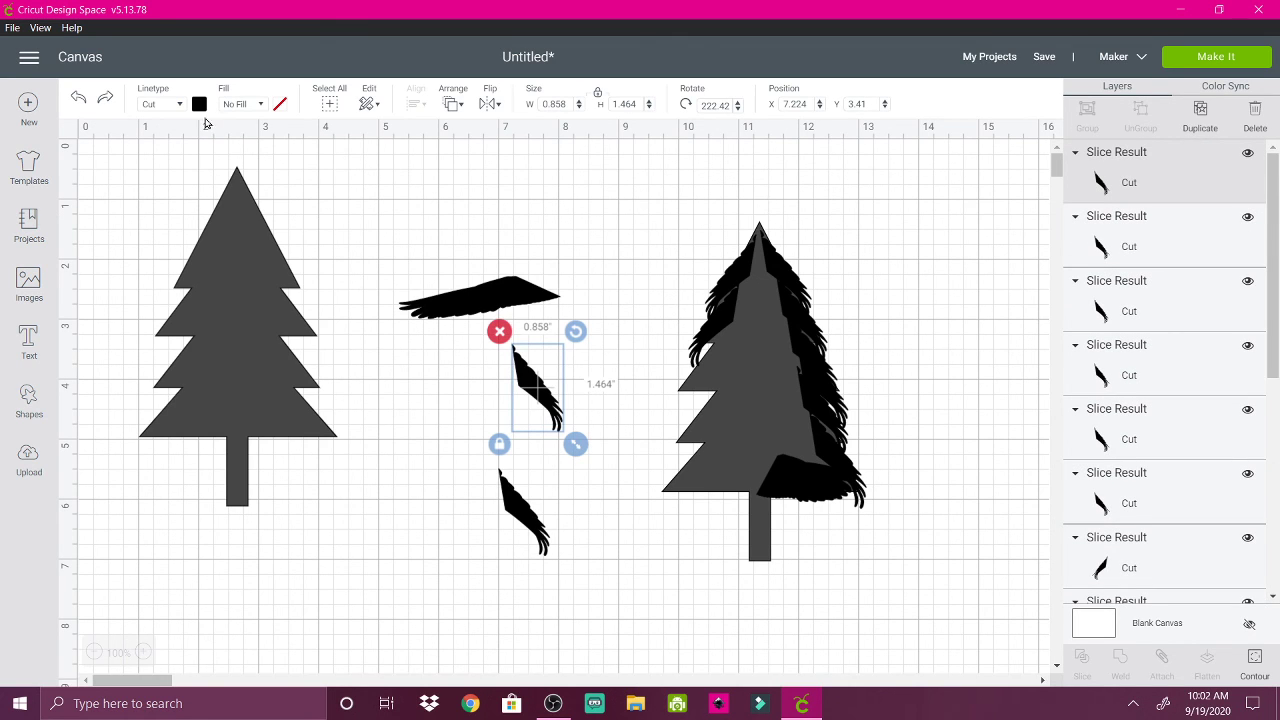
pyautogui.click(489, 106)
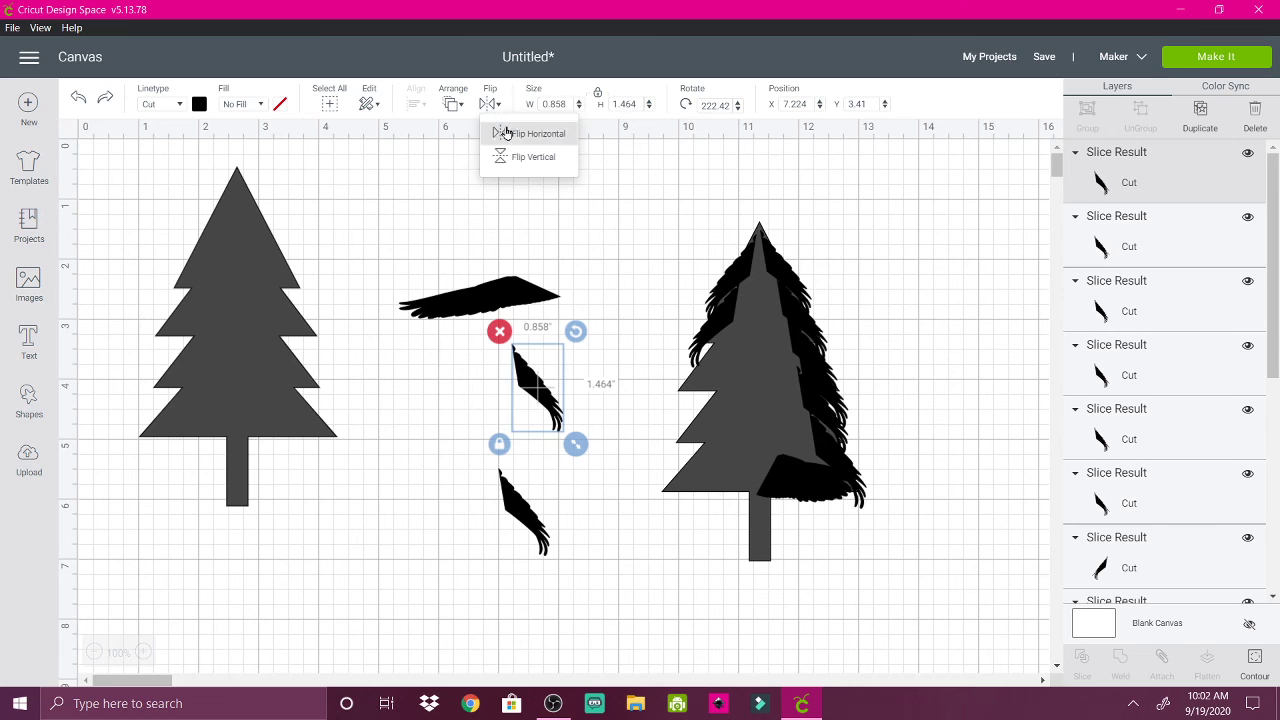
pyautogui.click(509, 155)
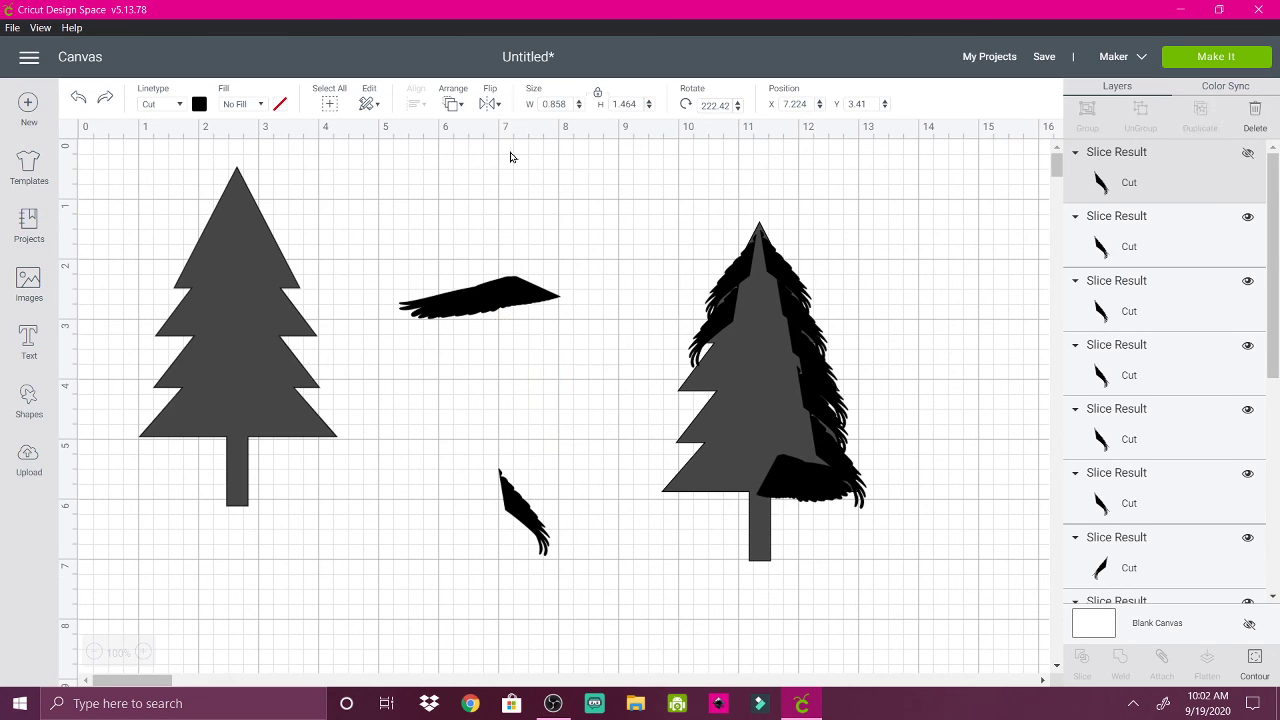
pyautogui.click(484, 294)
pyautogui.click(386, 264)
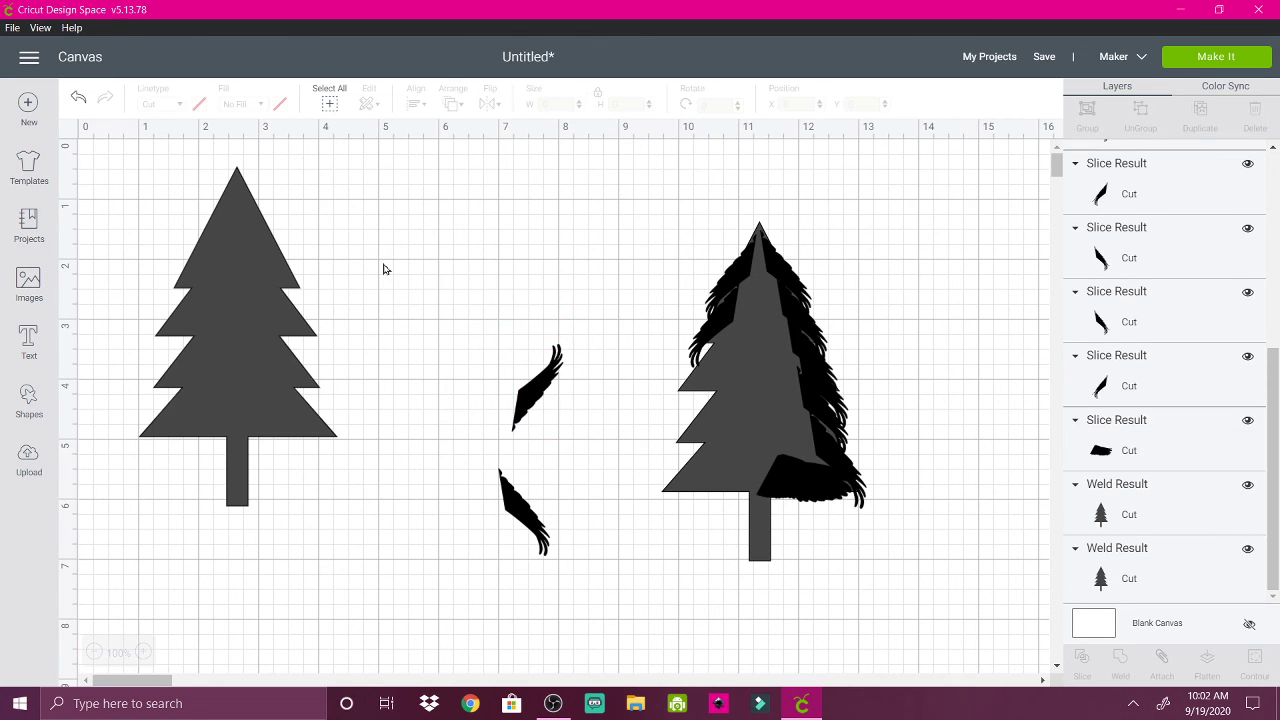
# - Flip the upper spare wing vertically and horizontally, and place it on the right-hand tree's left side at about X 9.92, Y 3.01
pyautogui.click(525, 403)
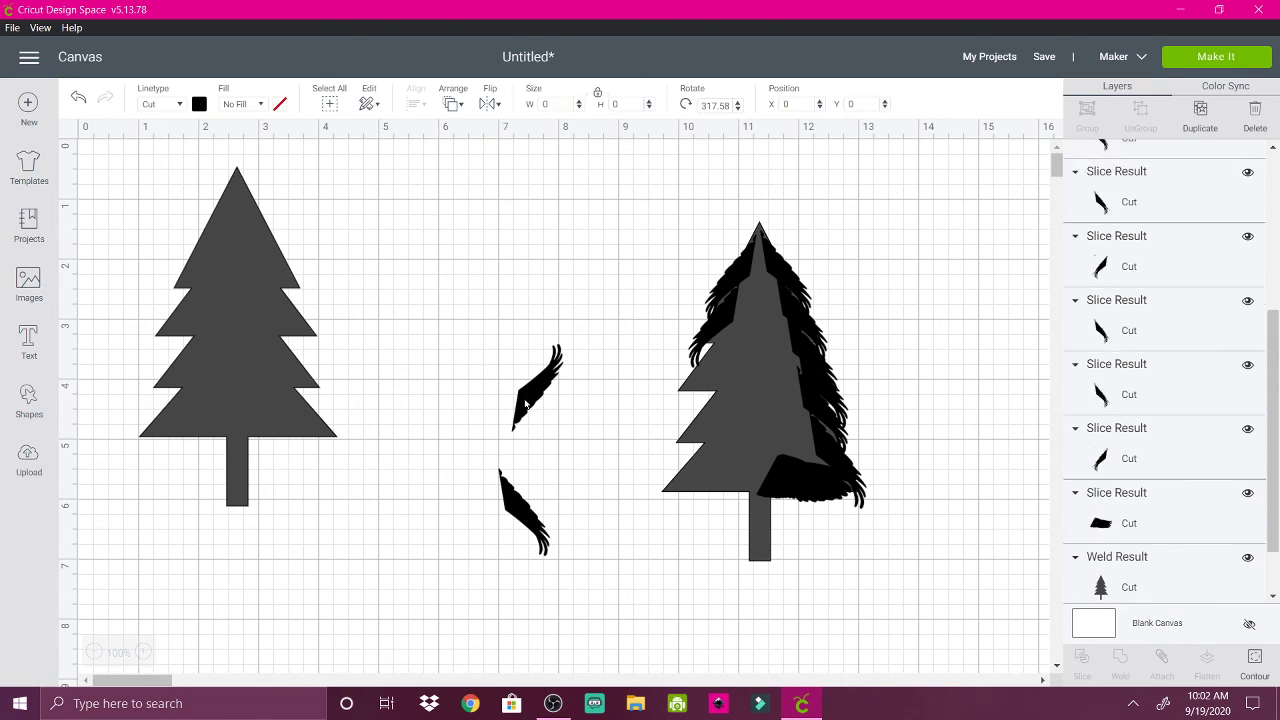
pyautogui.click(489, 106)
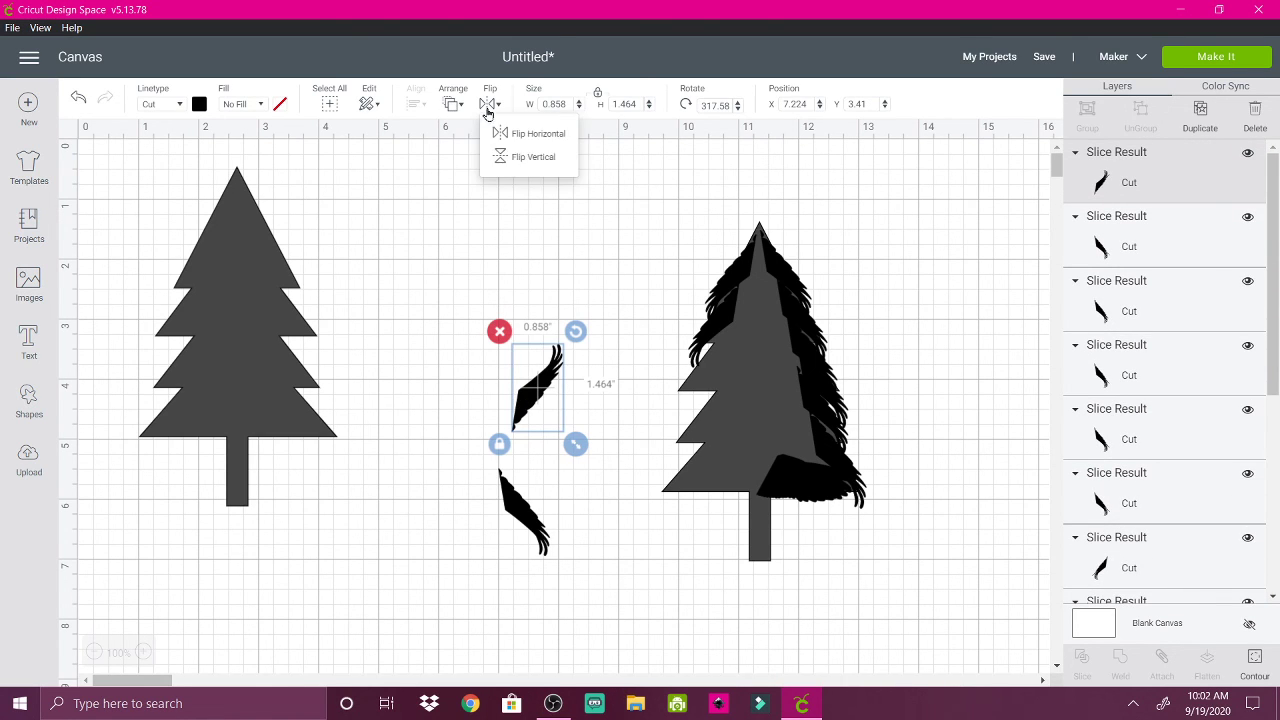
pyautogui.click(519, 171)
pyautogui.click(490, 108)
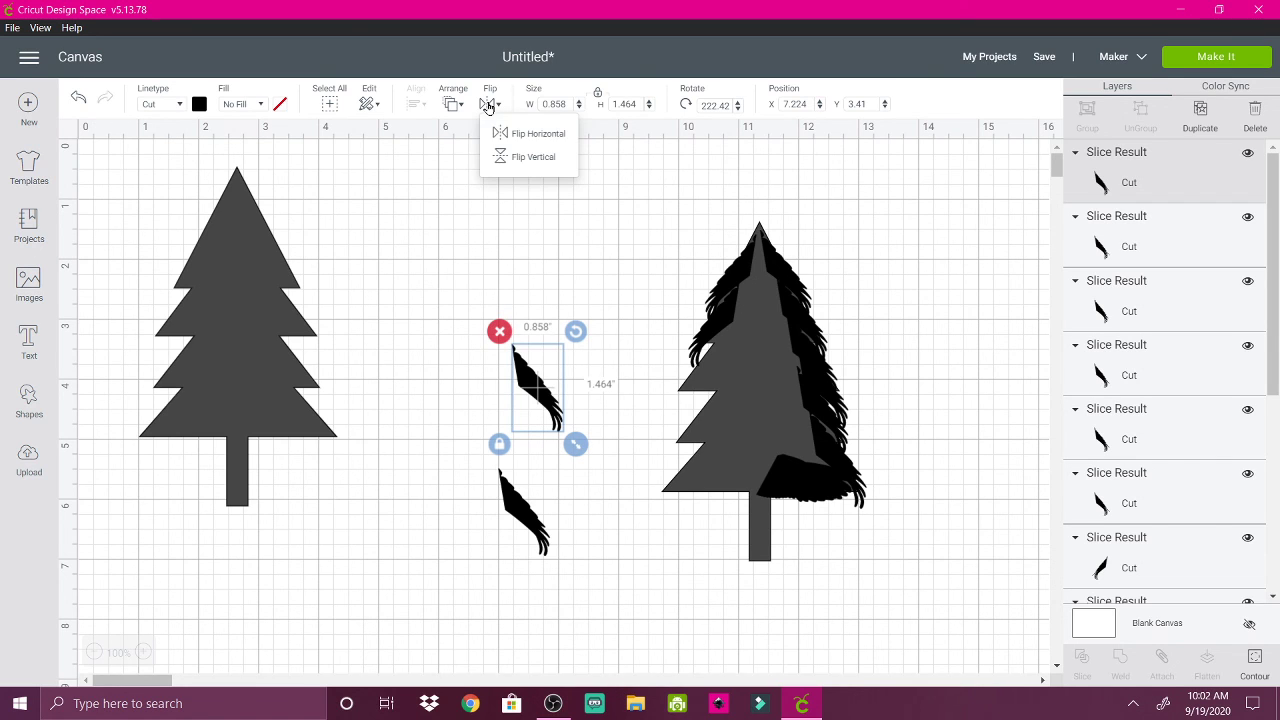
pyautogui.click(517, 134)
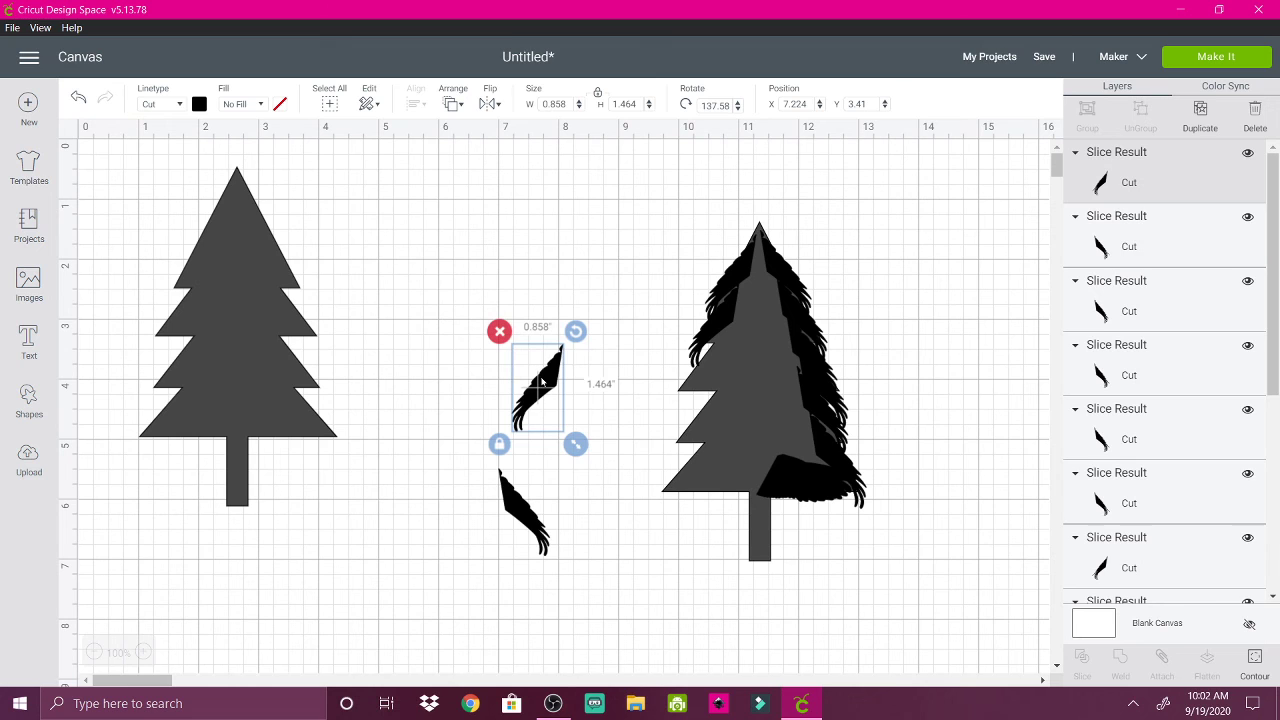
pyautogui.moveTo(565, 379)
pyautogui.mouseDown()
pyautogui.moveTo(730, 347)
pyautogui.moveTo(720, 357)
pyautogui.mouseUp()
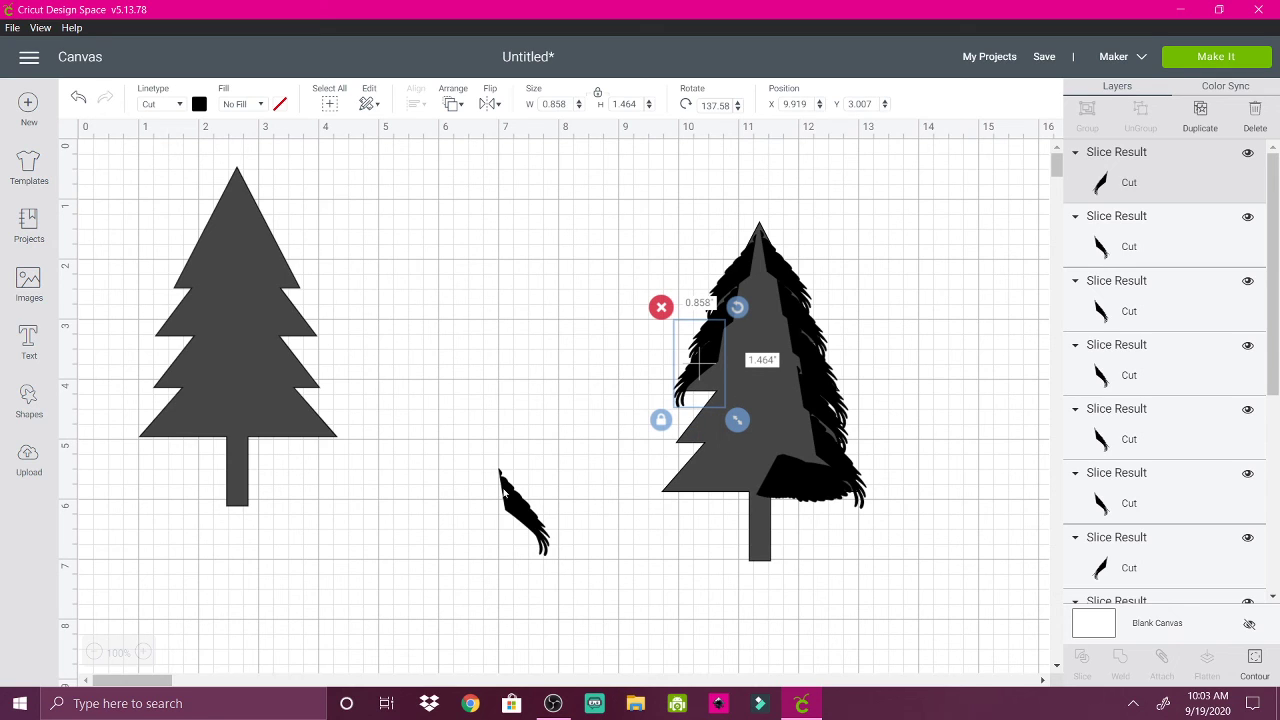
# - Duplicate the mirrored wing three times and stack the copies down the tree's left side, ending at about X 9.72, Y 4.47
pyautogui.click(1200, 118)
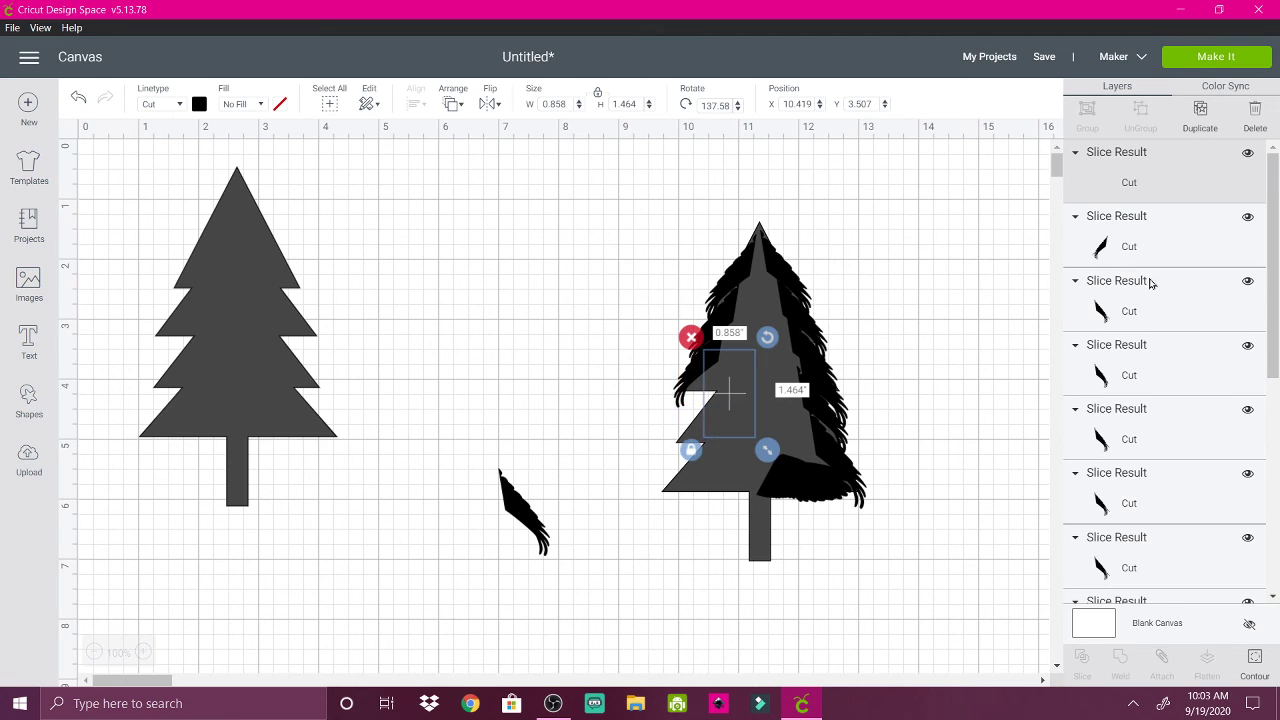
pyautogui.moveTo(737, 390); pyautogui.dragTo(693, 392)
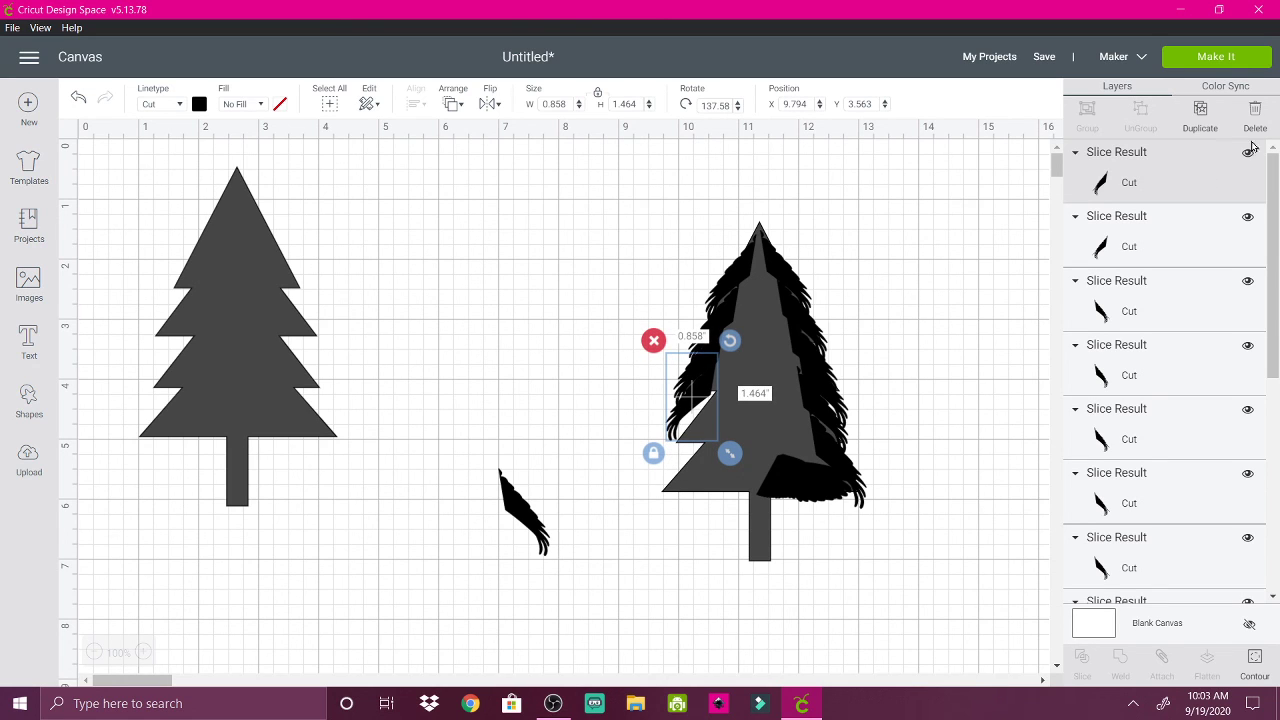
pyautogui.click(1200, 117)
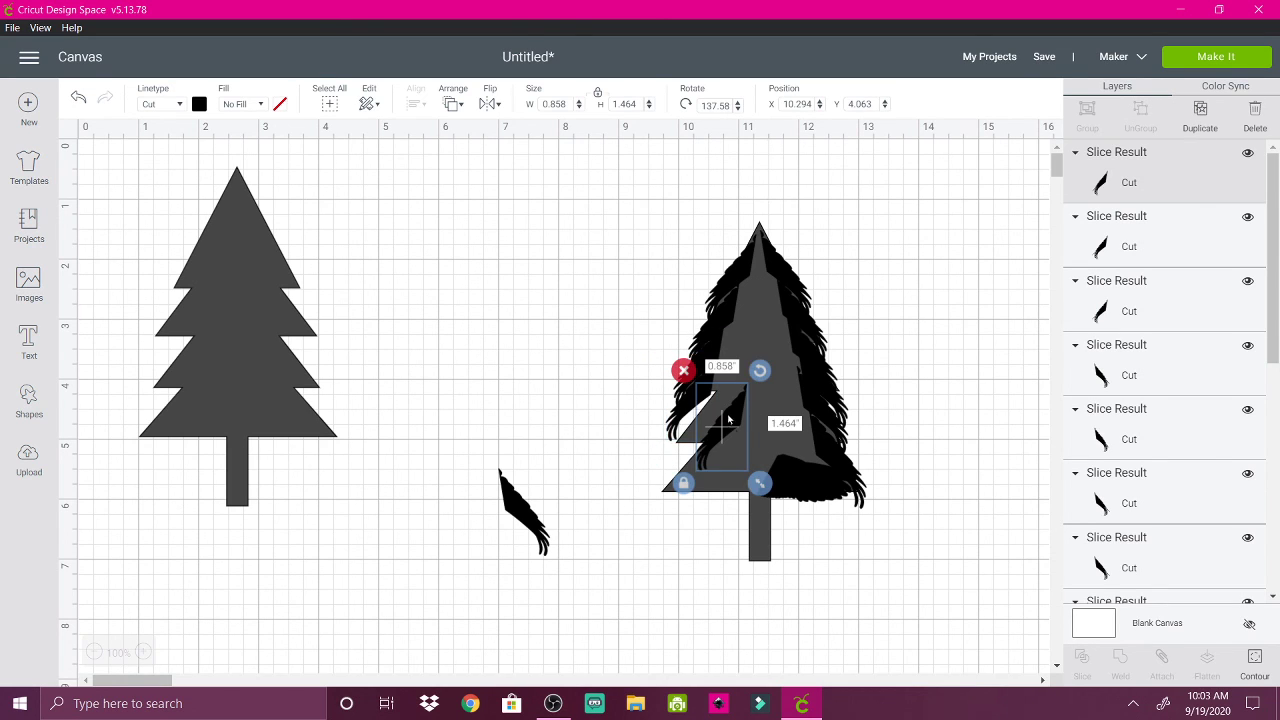
pyautogui.moveTo(727, 418); pyautogui.dragTo(700, 409)
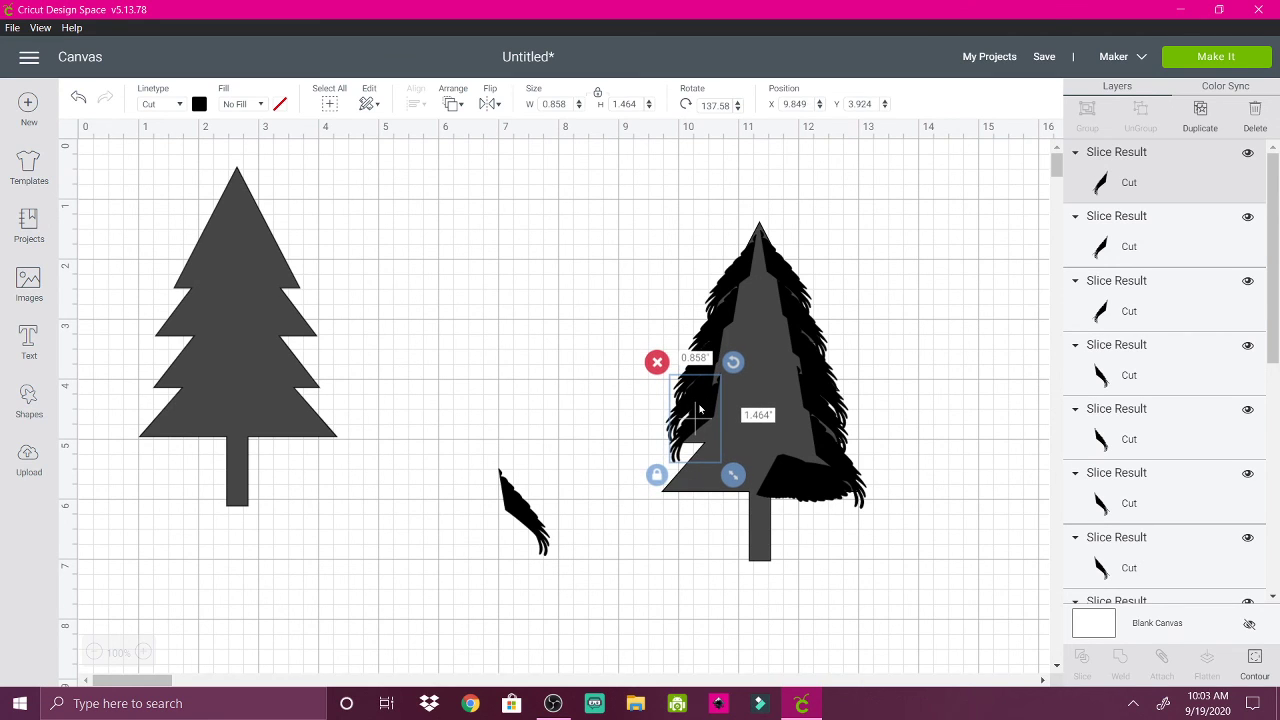
pyautogui.click(1200, 118)
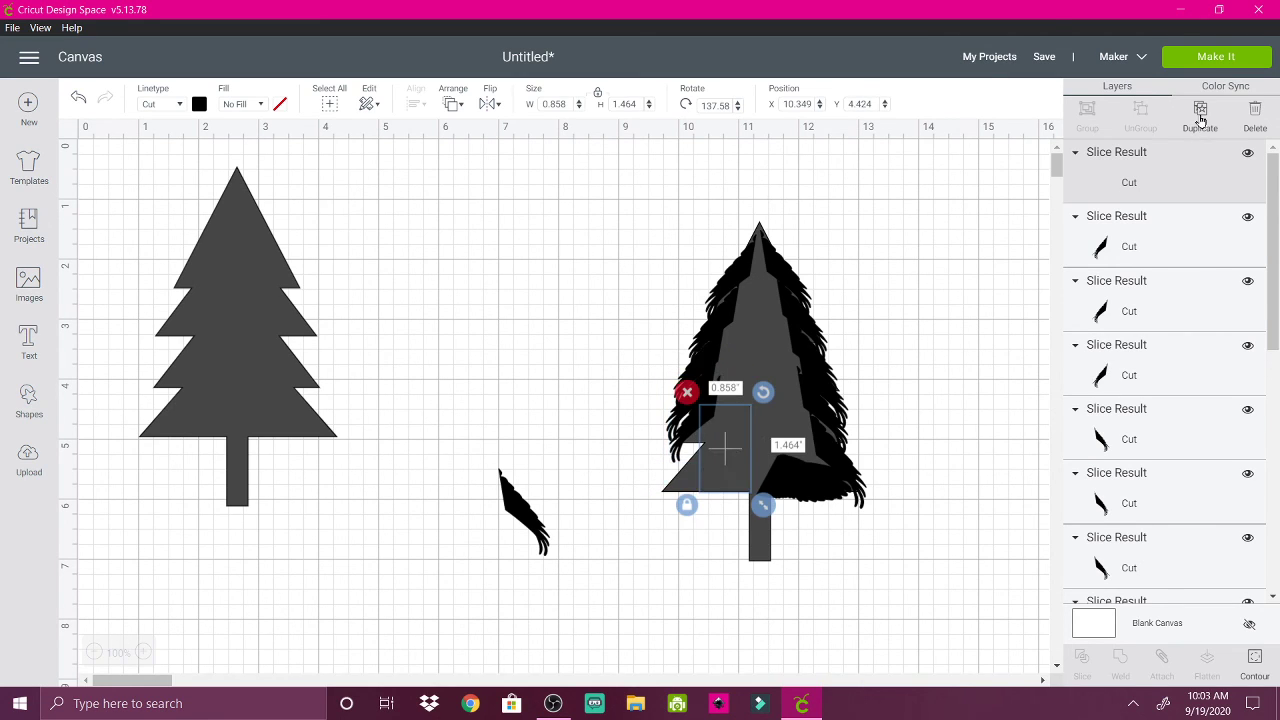
pyautogui.moveTo(730, 436); pyautogui.dragTo(690, 438)
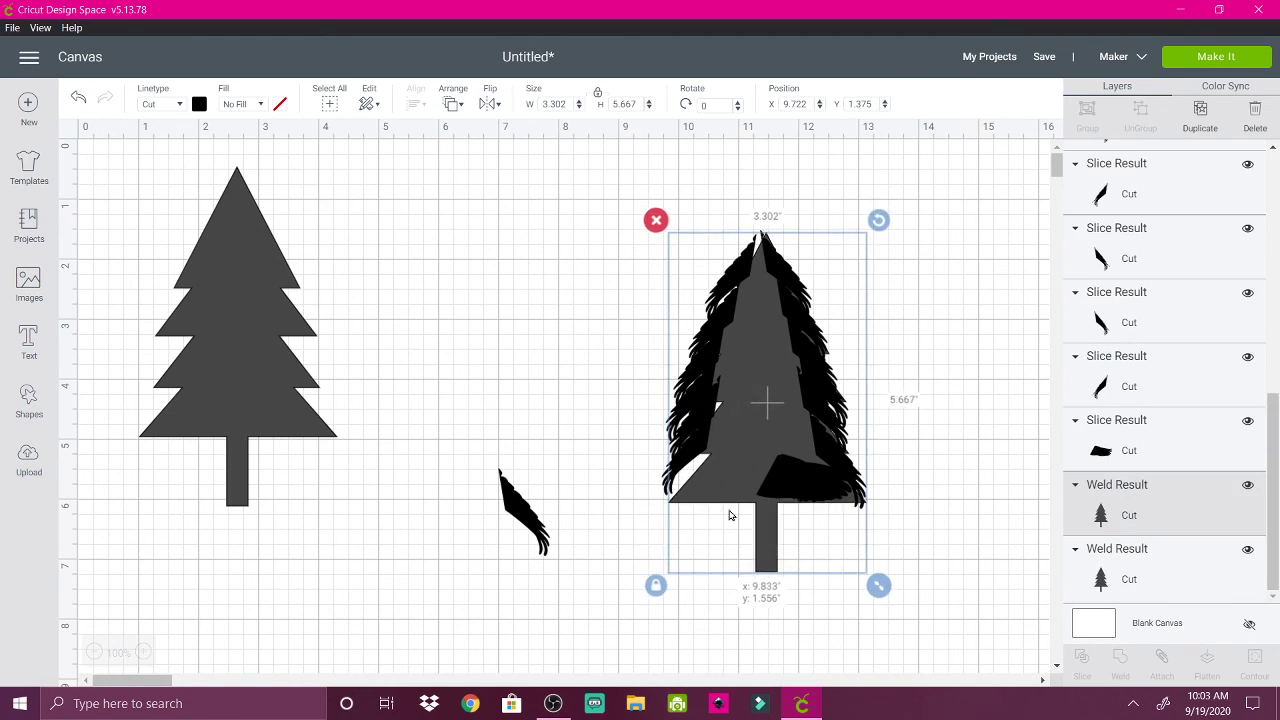
pyautogui.moveTo(737, 509); pyautogui.dragTo(731, 520)
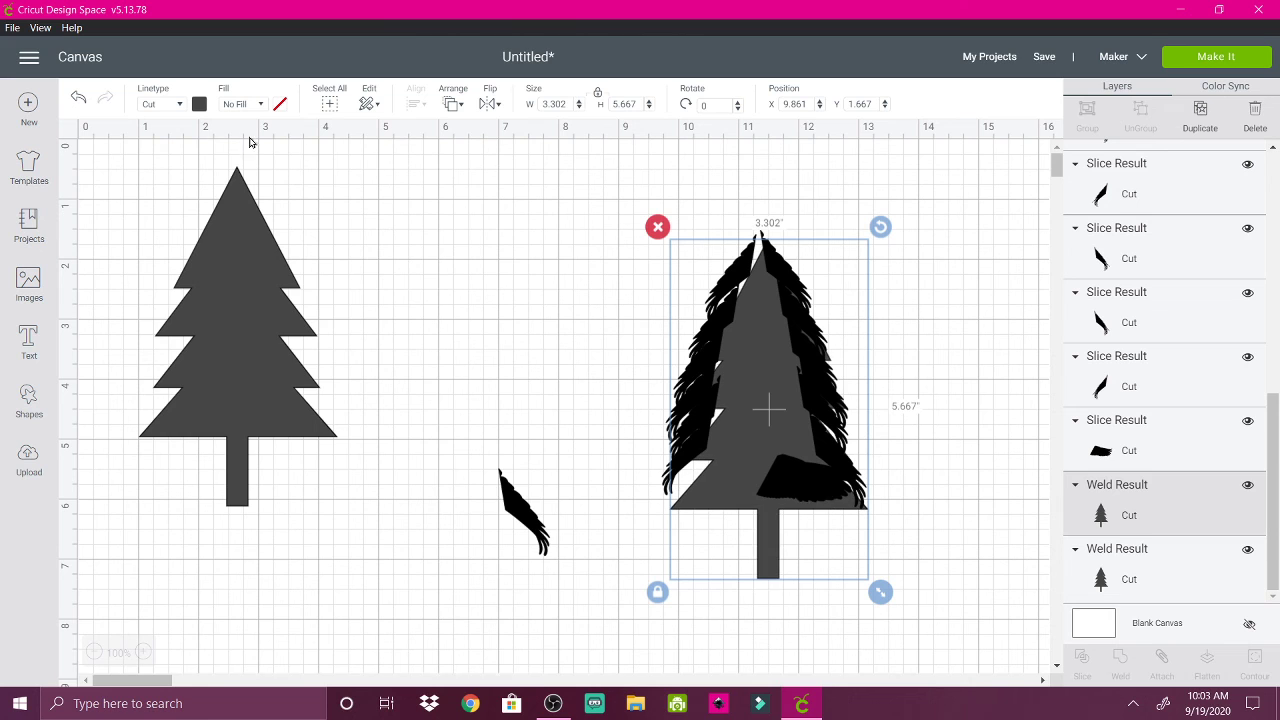
pyautogui.click(78, 97)
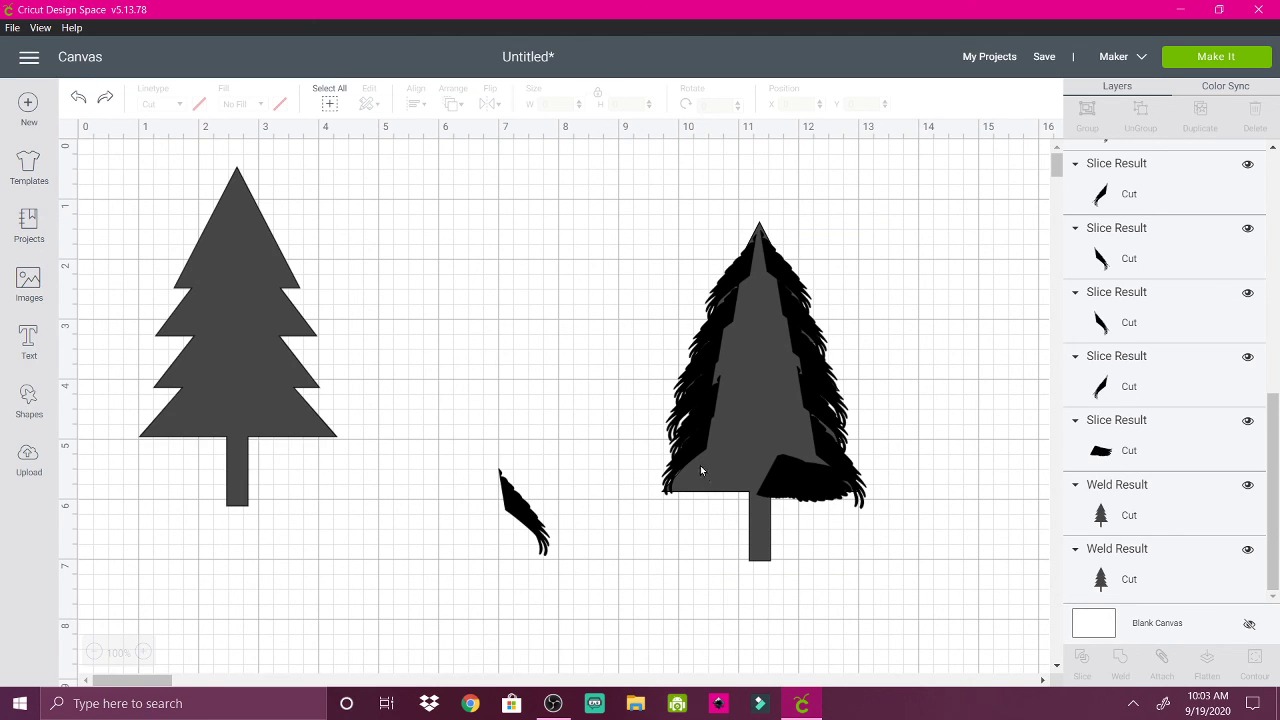
# - Enlarge the lowest left wing to about 1.00 × 1.71 in at X 9.64, Y 4.37, and raise the wing above it to about Y 3.87
pyautogui.click(688, 457)
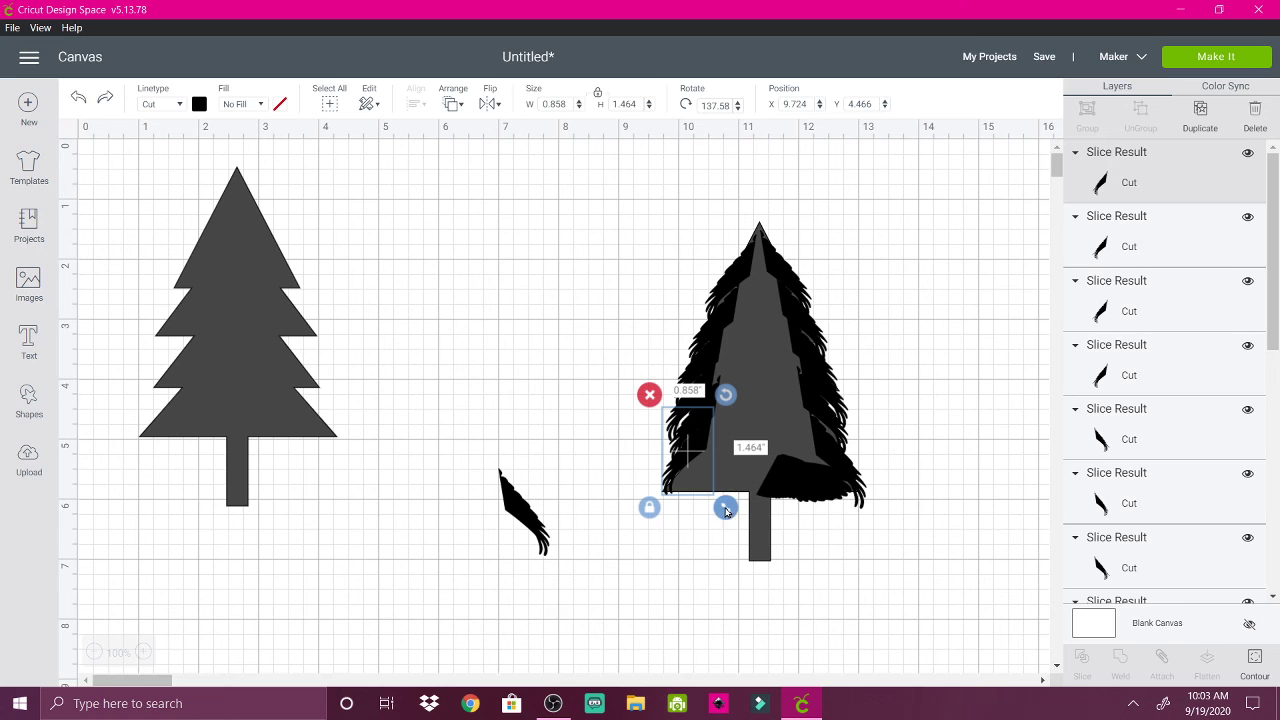
pyautogui.moveTo(735, 523); pyautogui.dragTo(741, 533)
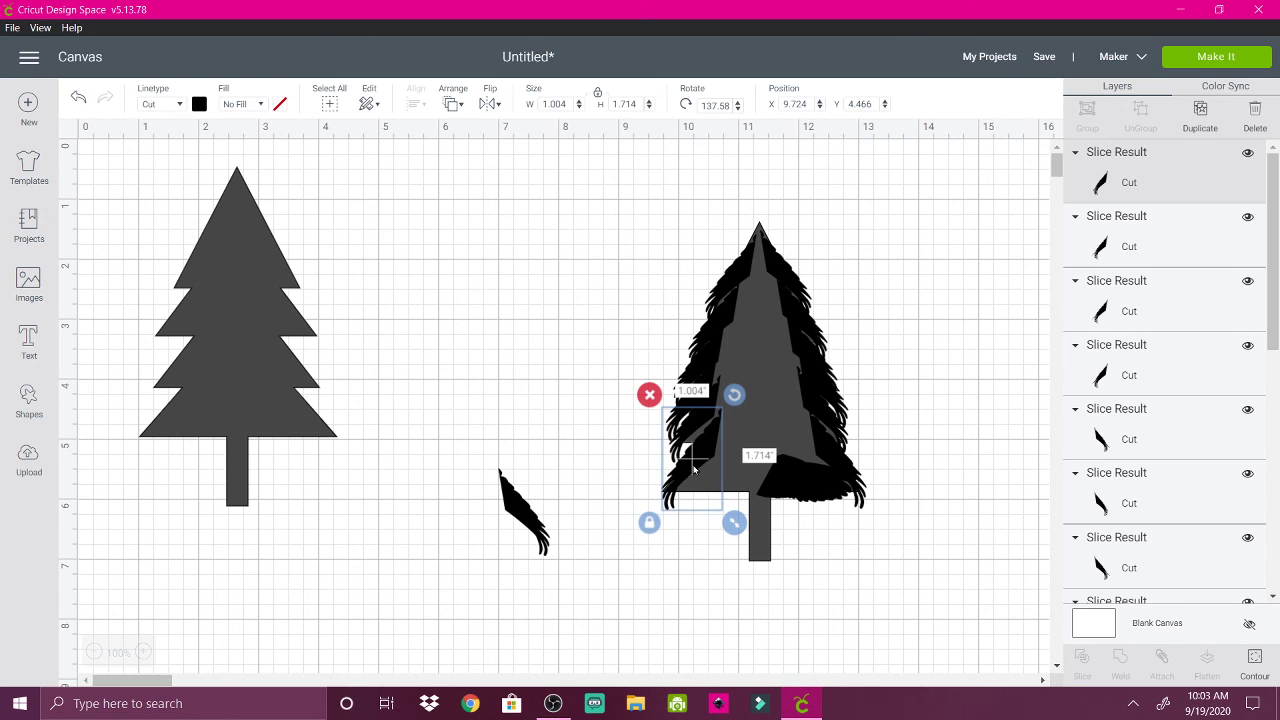
pyautogui.moveTo(691, 462)
pyautogui.mouseDown()
pyautogui.moveTo(689, 445)
pyautogui.moveTo(688, 457)
pyautogui.mouseUp()
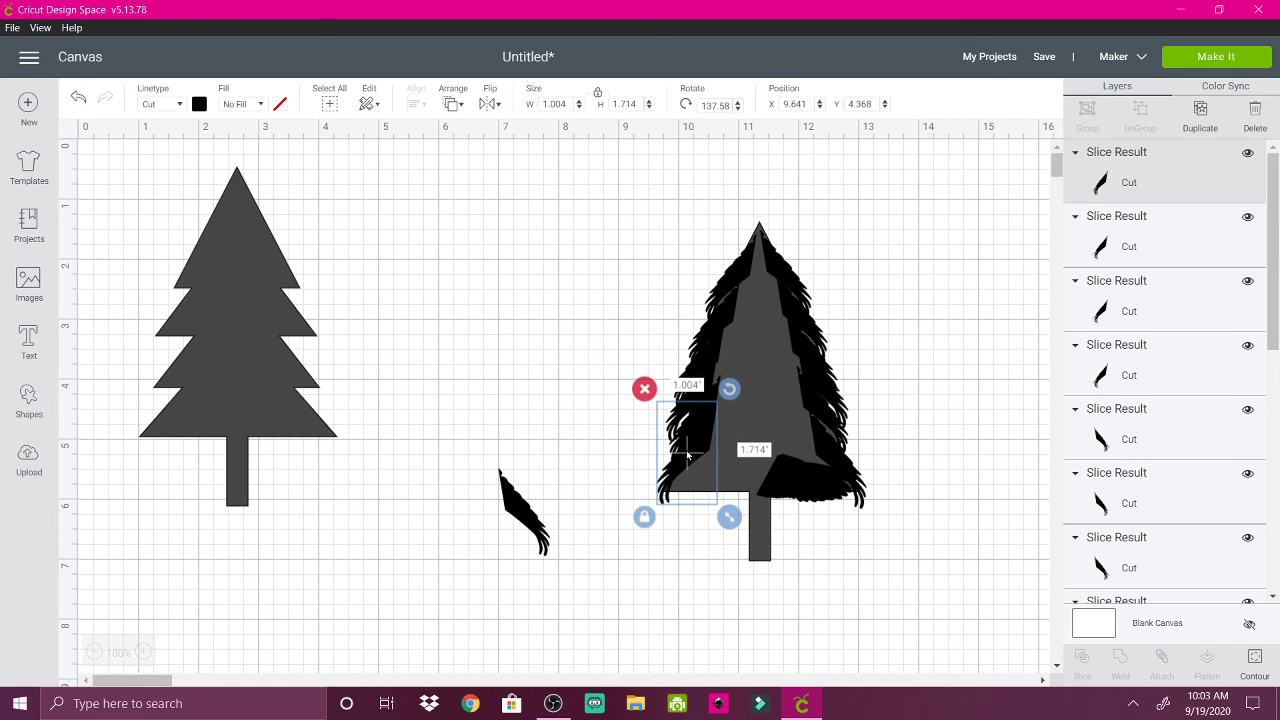
pyautogui.click(602, 443)
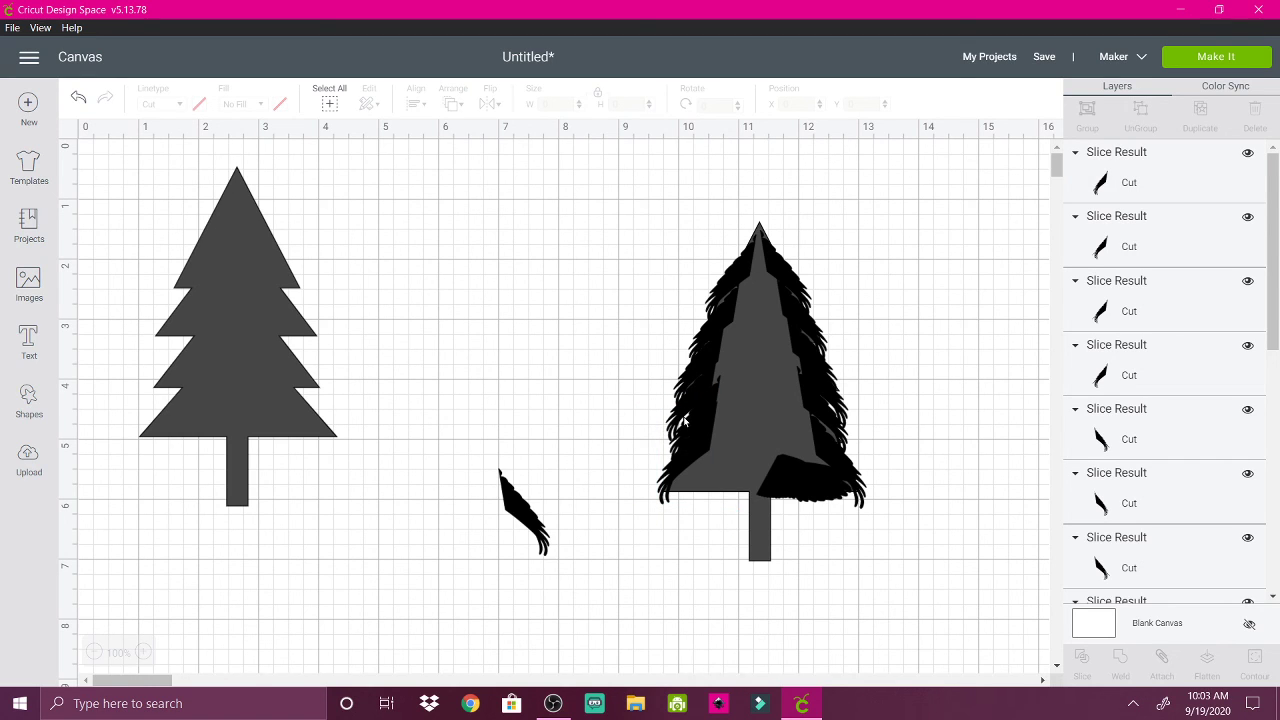
pyautogui.click(714, 393)
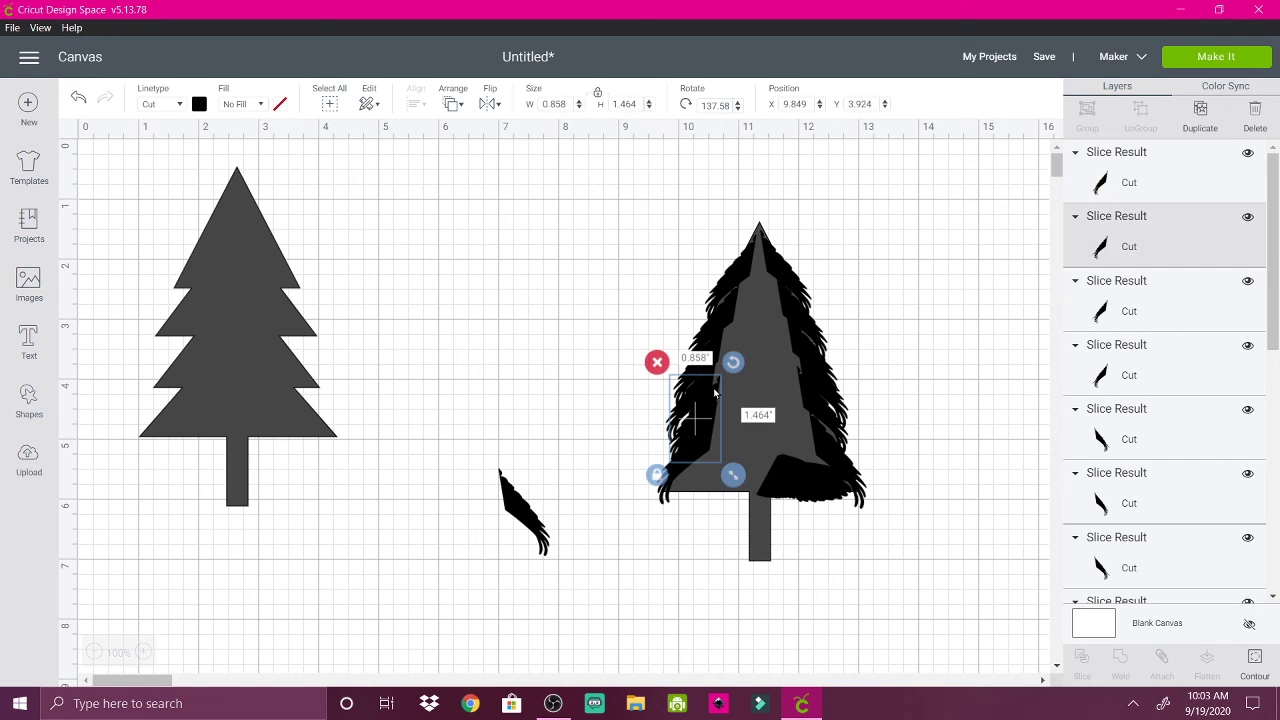
pyautogui.moveTo(714, 393); pyautogui.dragTo(714, 389)
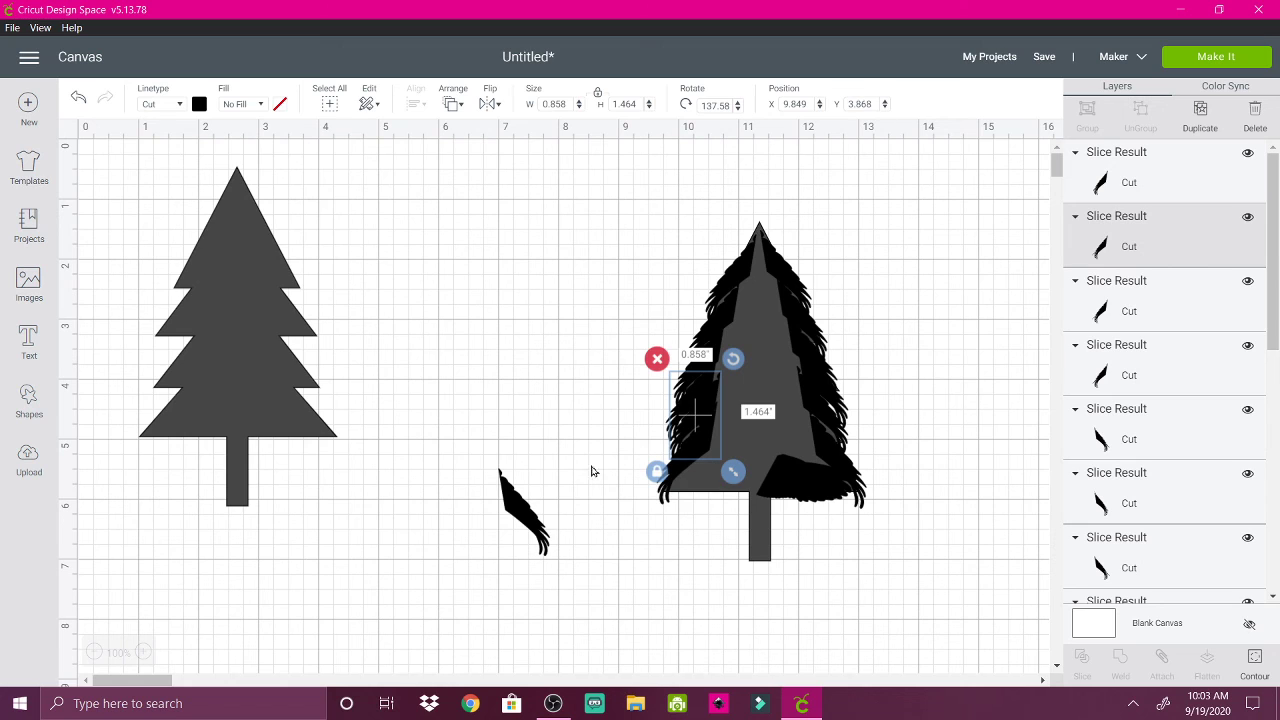
pyautogui.click(583, 428)
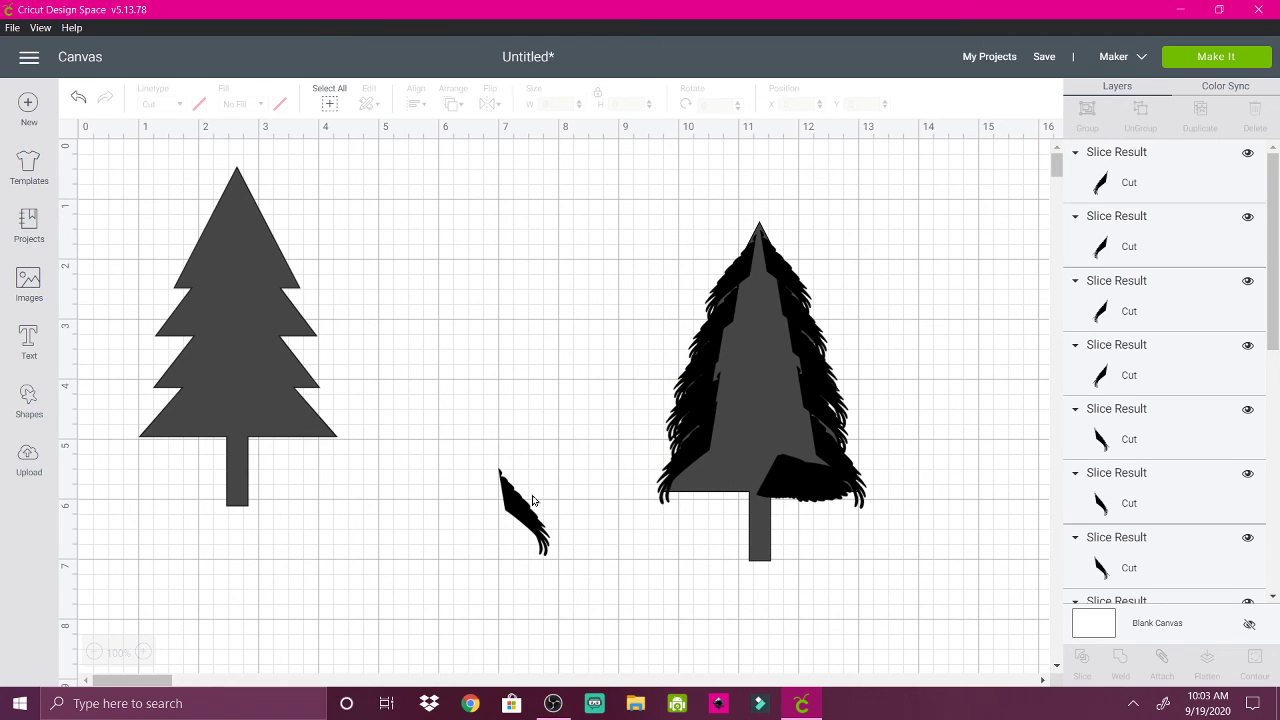
# - Duplicate the flat bottom wing, flip the copy horizontally and lay it along the tree's lower left edge at about X 9.76, Y 5.22
pyautogui.click(796, 485)
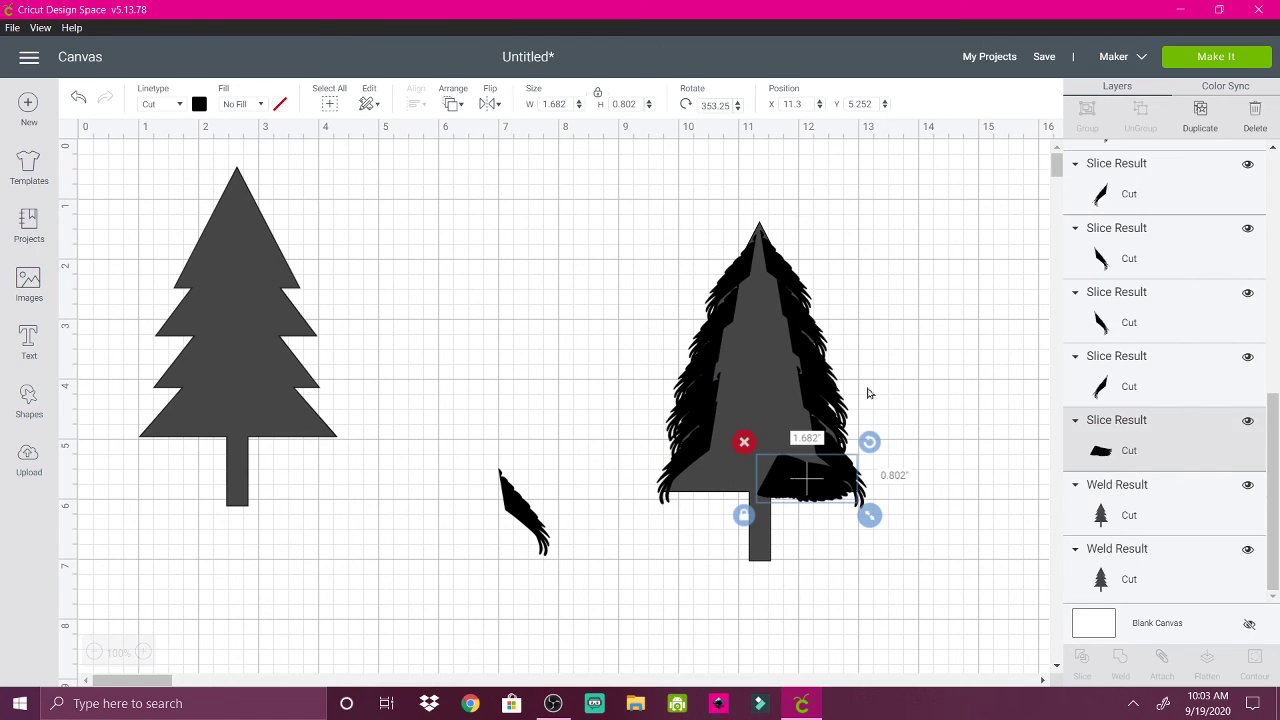
pyautogui.click(1200, 113)
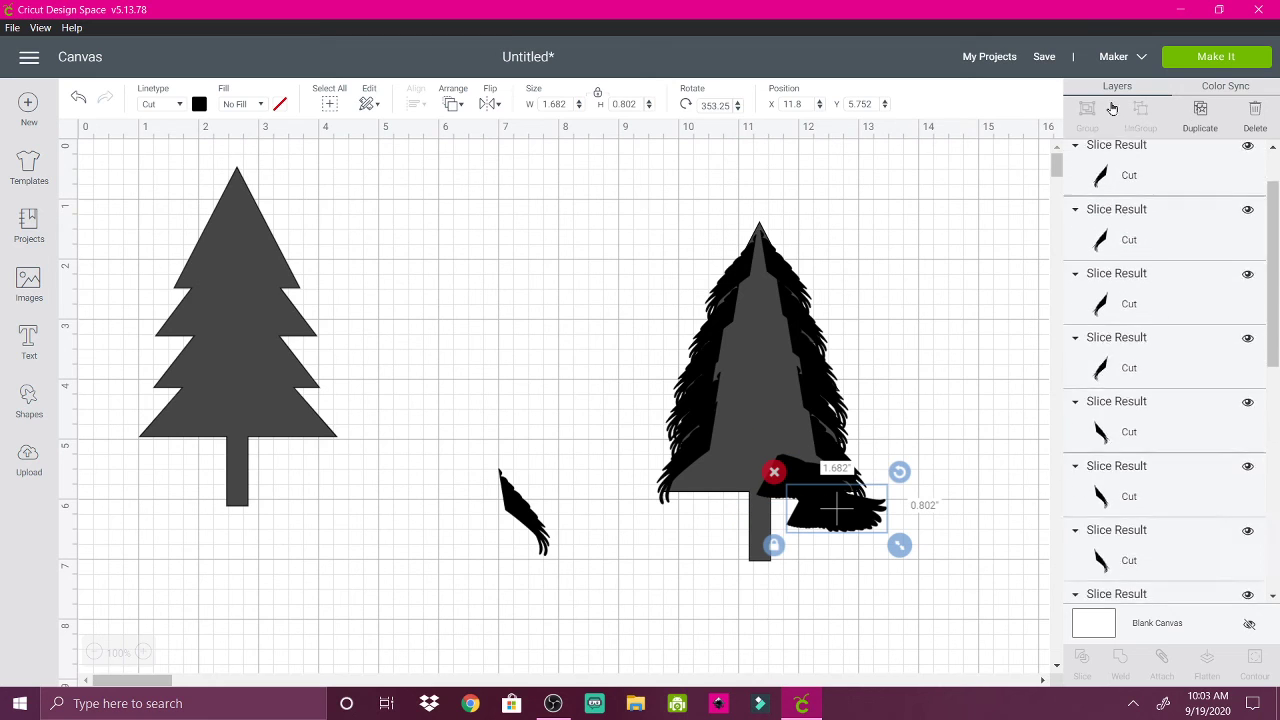
pyautogui.click(488, 106)
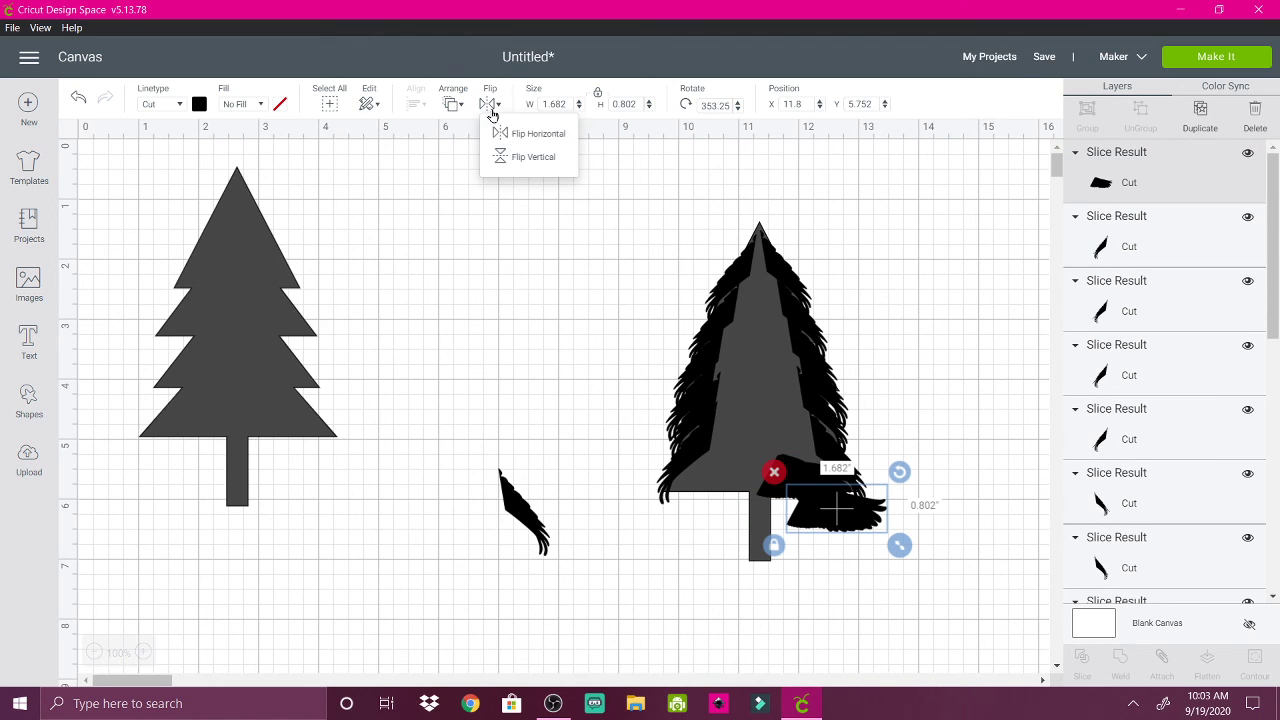
pyautogui.click(504, 134)
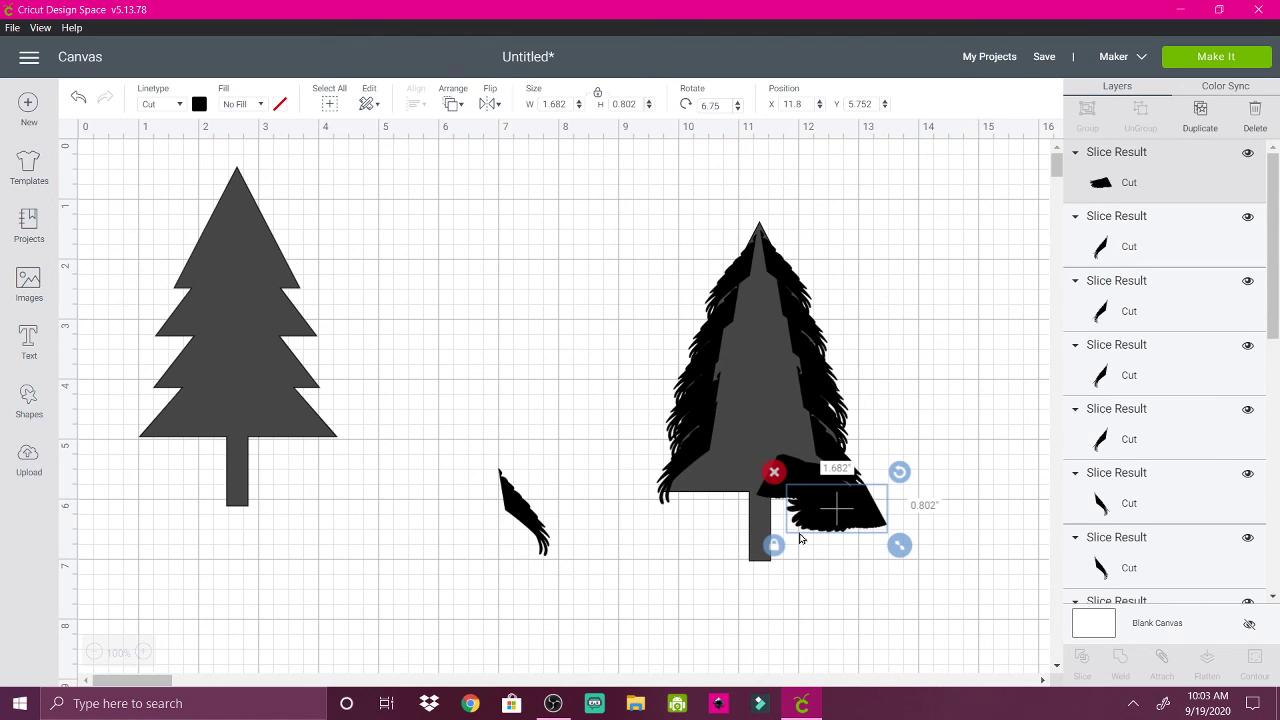
pyautogui.moveTo(835, 514); pyautogui.dragTo(713, 486)
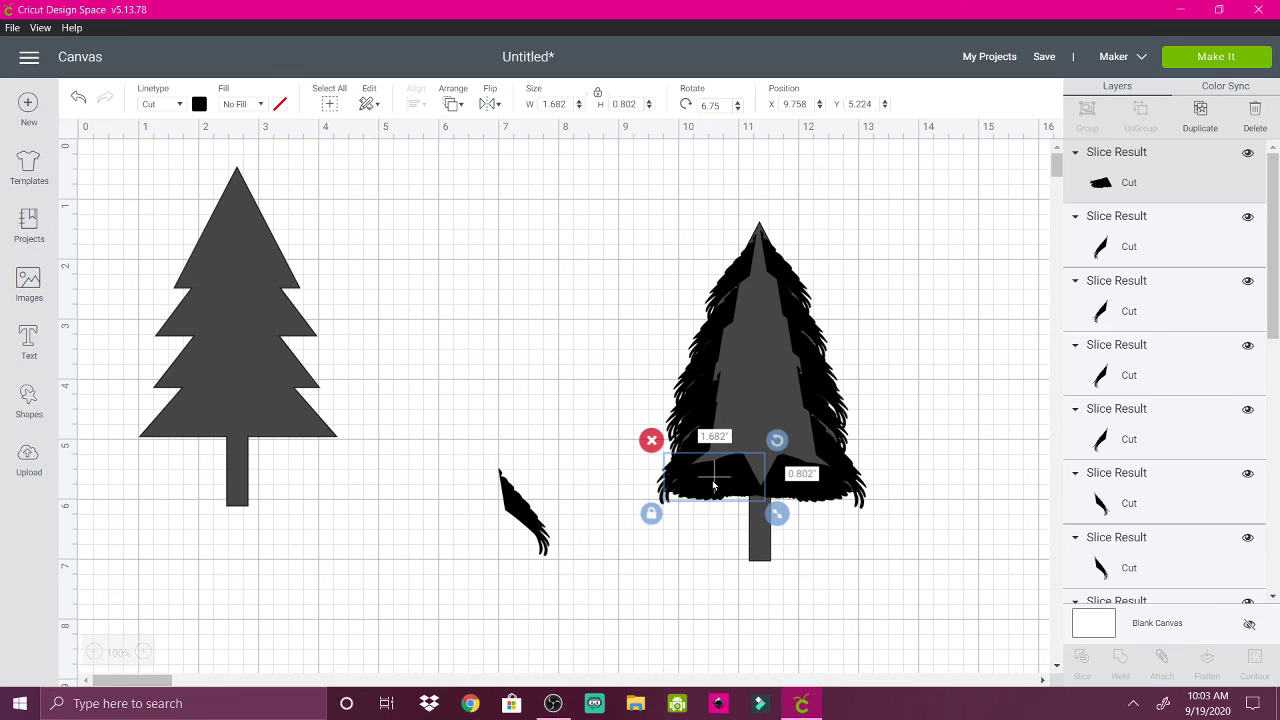
# - Weld the right-hand tree and all the wings overlapping its sides and base into one shape
pyautogui.click(620, 310)
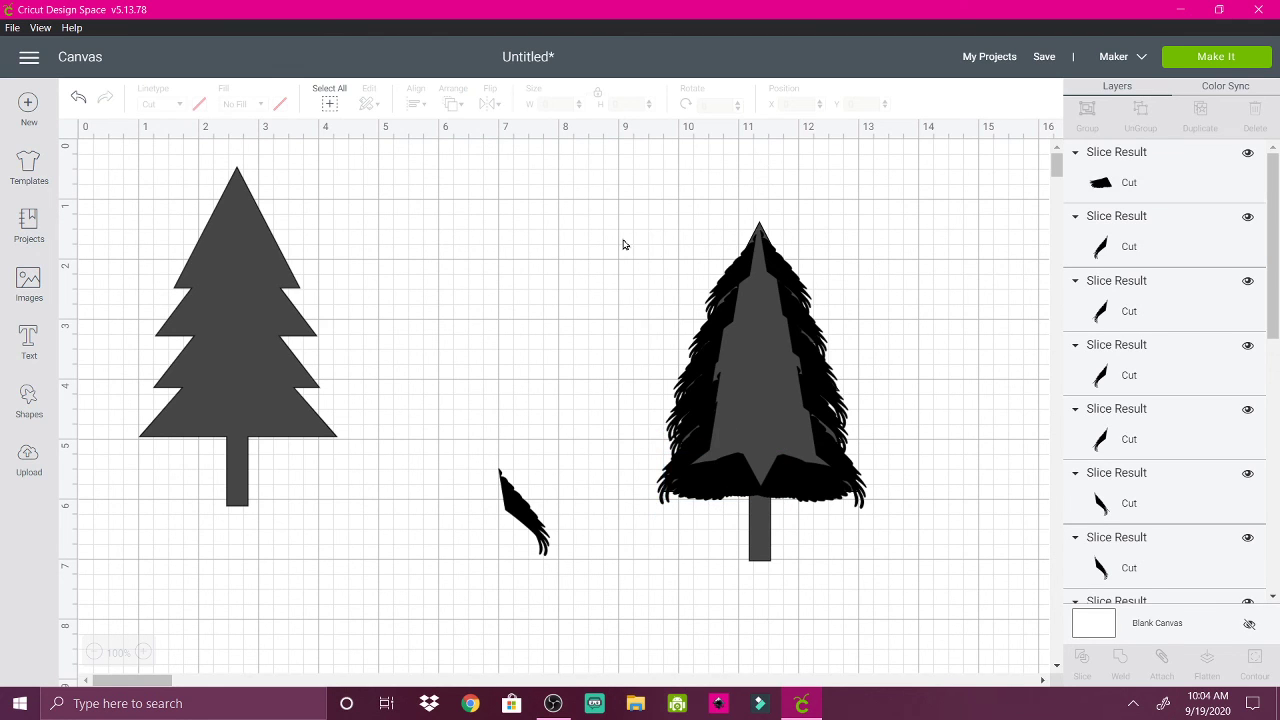
pyautogui.moveTo(621, 237); pyautogui.dragTo(868, 602)
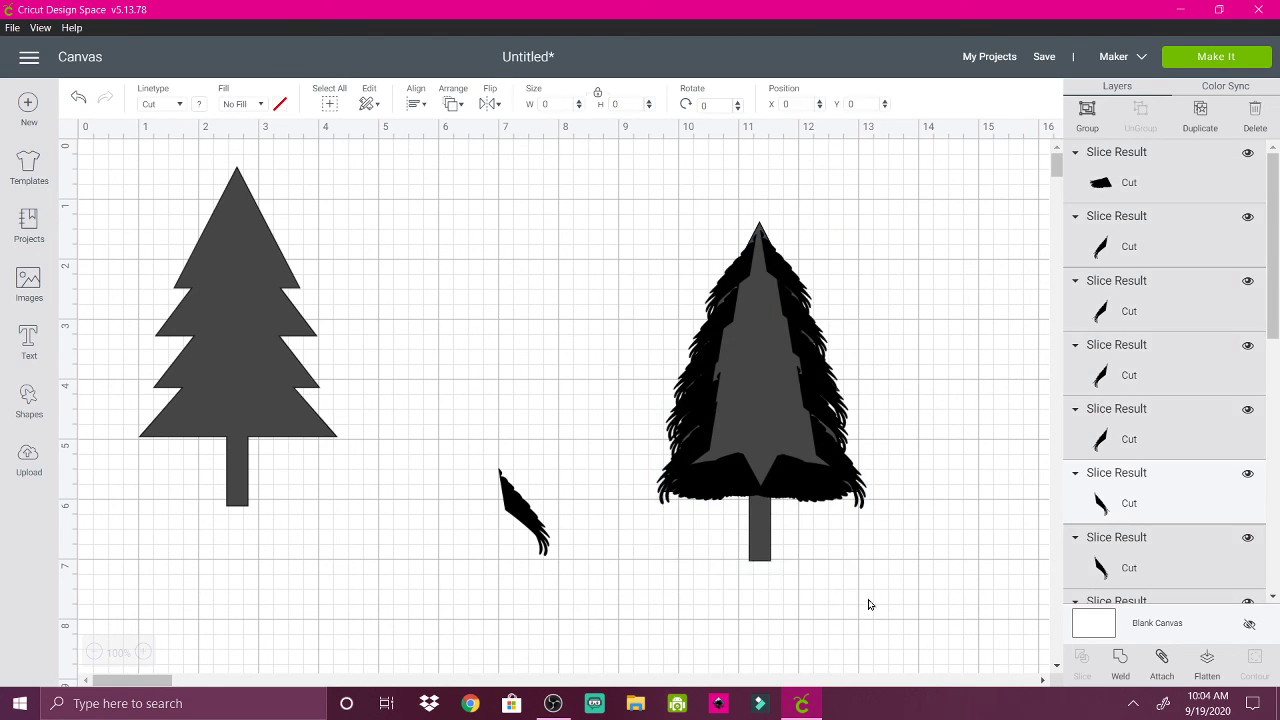
pyautogui.click(1120, 660)
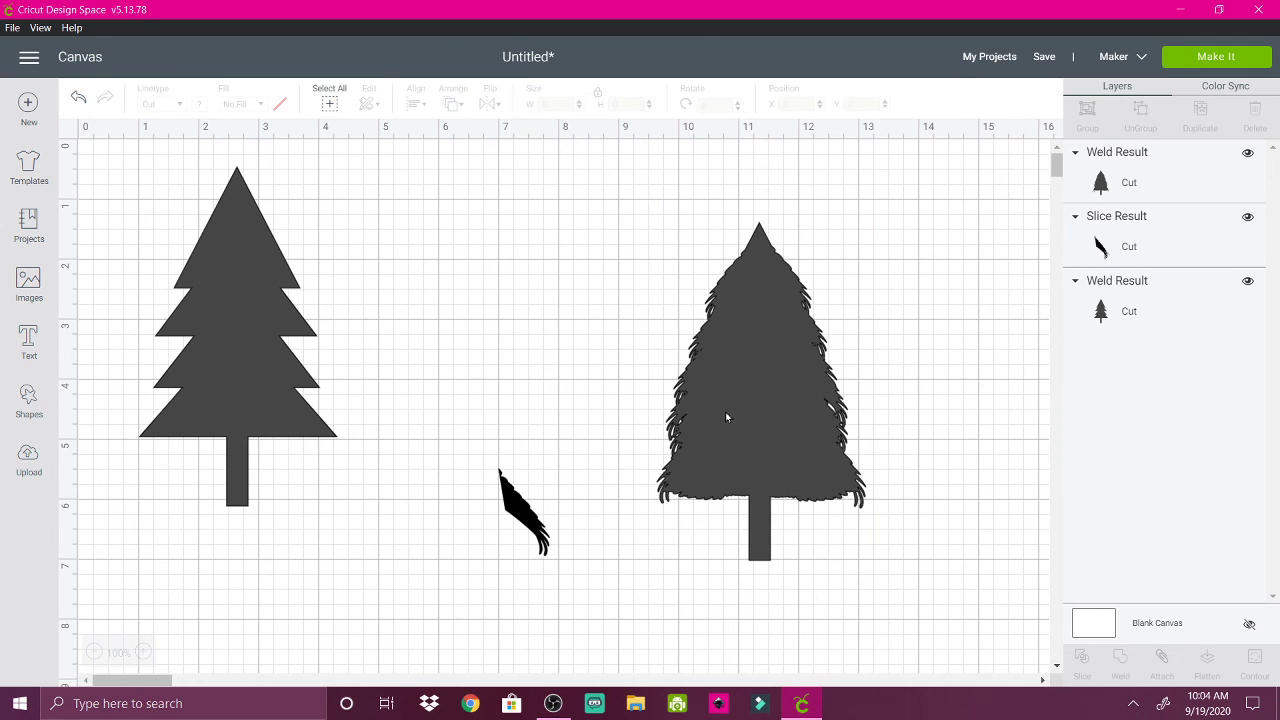
# - Move the welded feathery tree beside the plain one, at about X 4.85, Y 0.33, and delete the leftover spare wing
pyautogui.click(746, 418)
pyautogui.moveTo(746, 418); pyautogui.dragTo(458, 351)
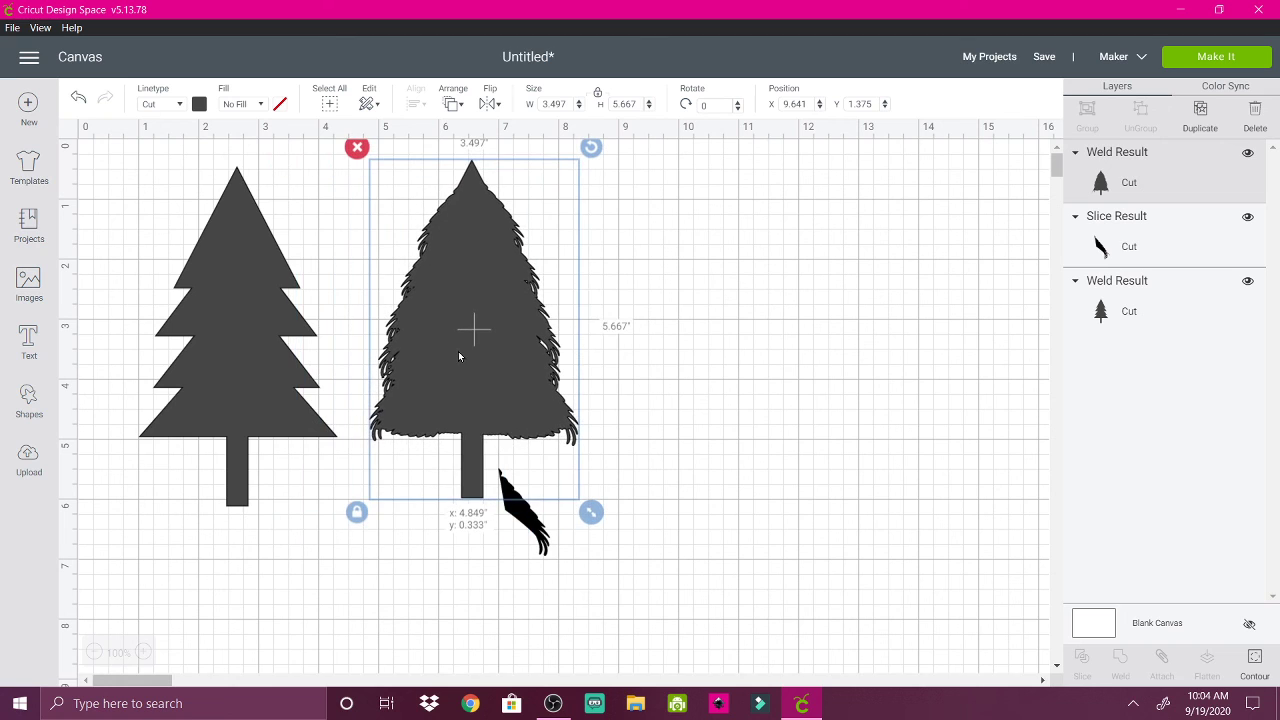
pyautogui.click(532, 520)
pyautogui.click(486, 456)
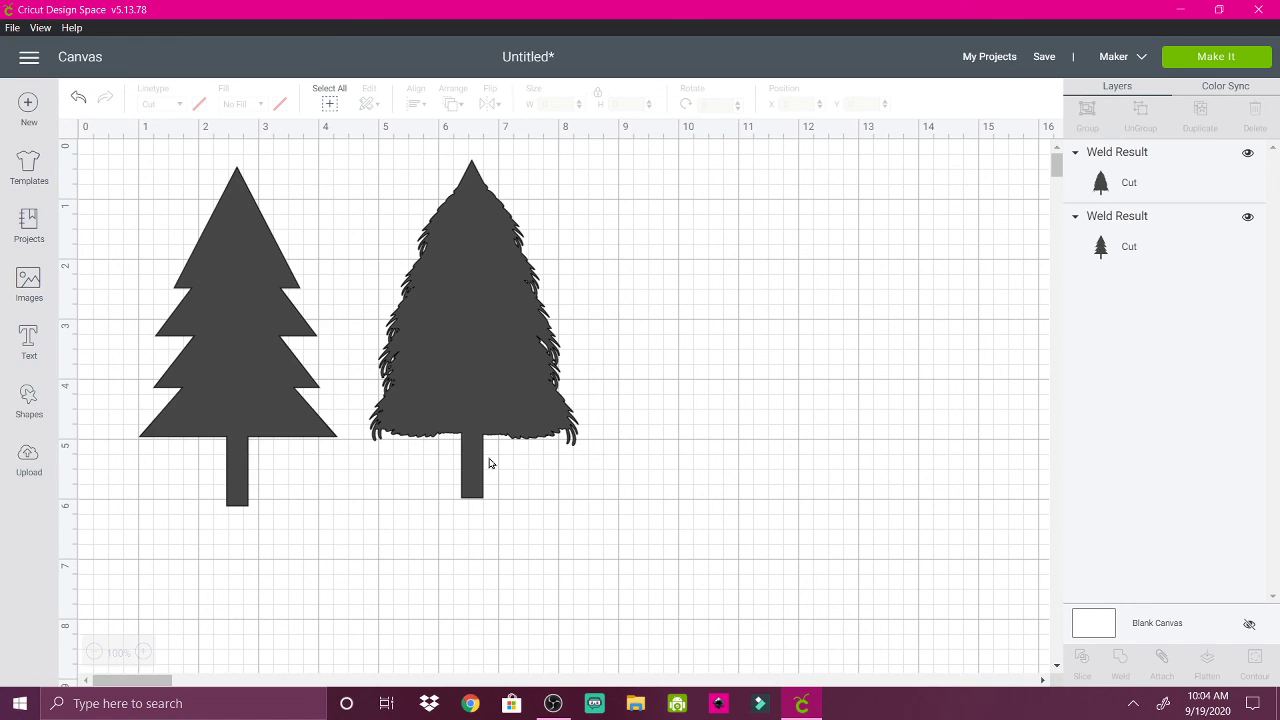
# - Save the project under the name "Christmas Tree From Shapes"
pyautogui.click(1044, 58)
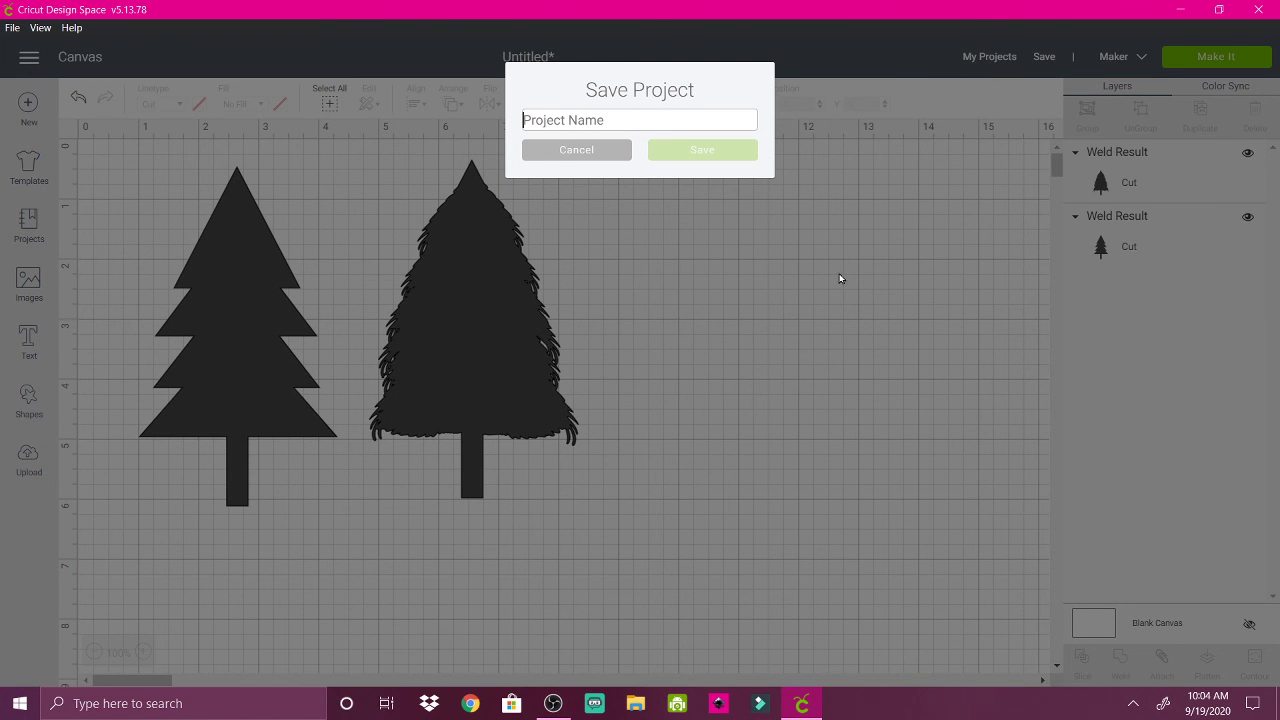
pyautogui.write('Christ')
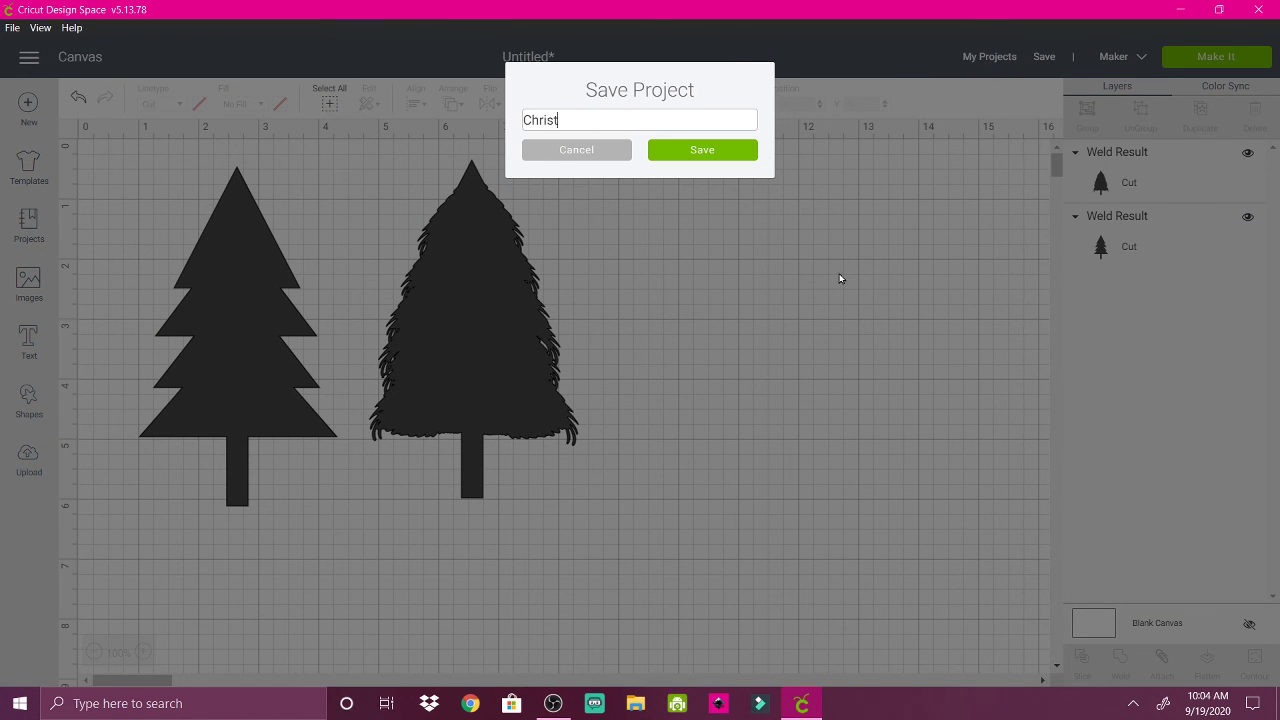
pyautogui.write('mas Tree From')
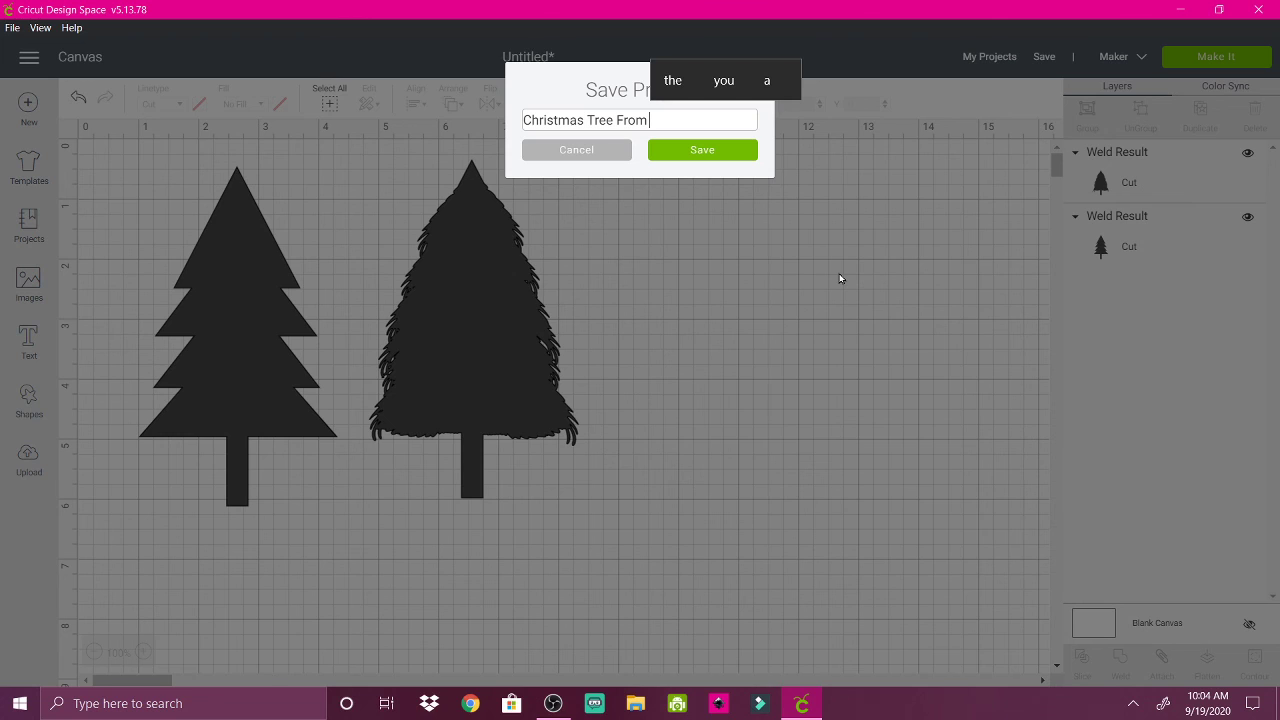
pyautogui.write(' Shapes')
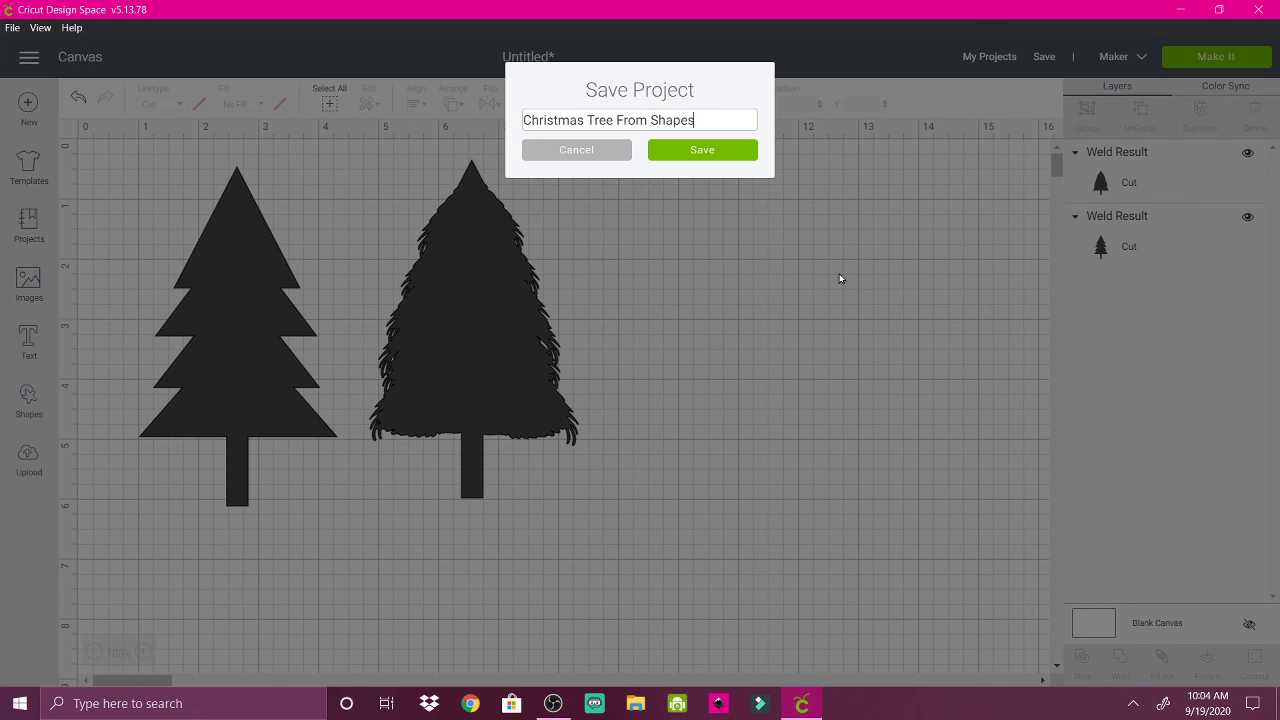
pyautogui.click(681, 155)
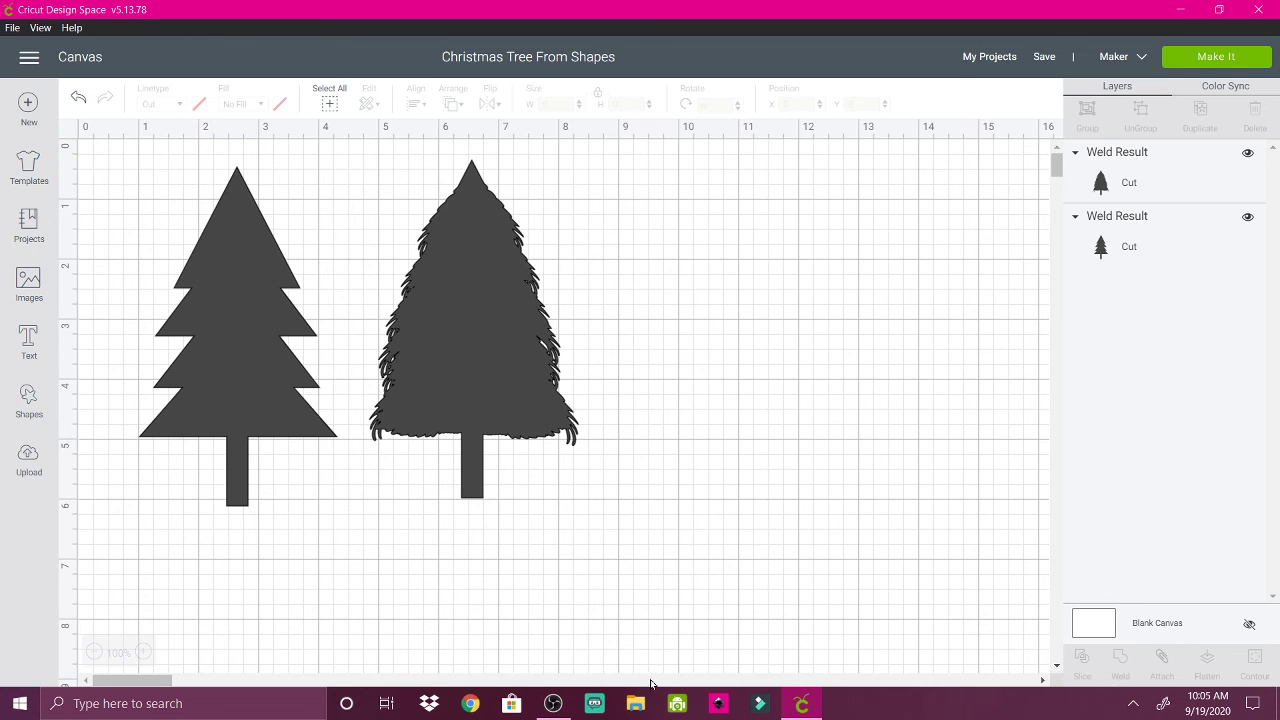
pyautogui.click(553, 705)
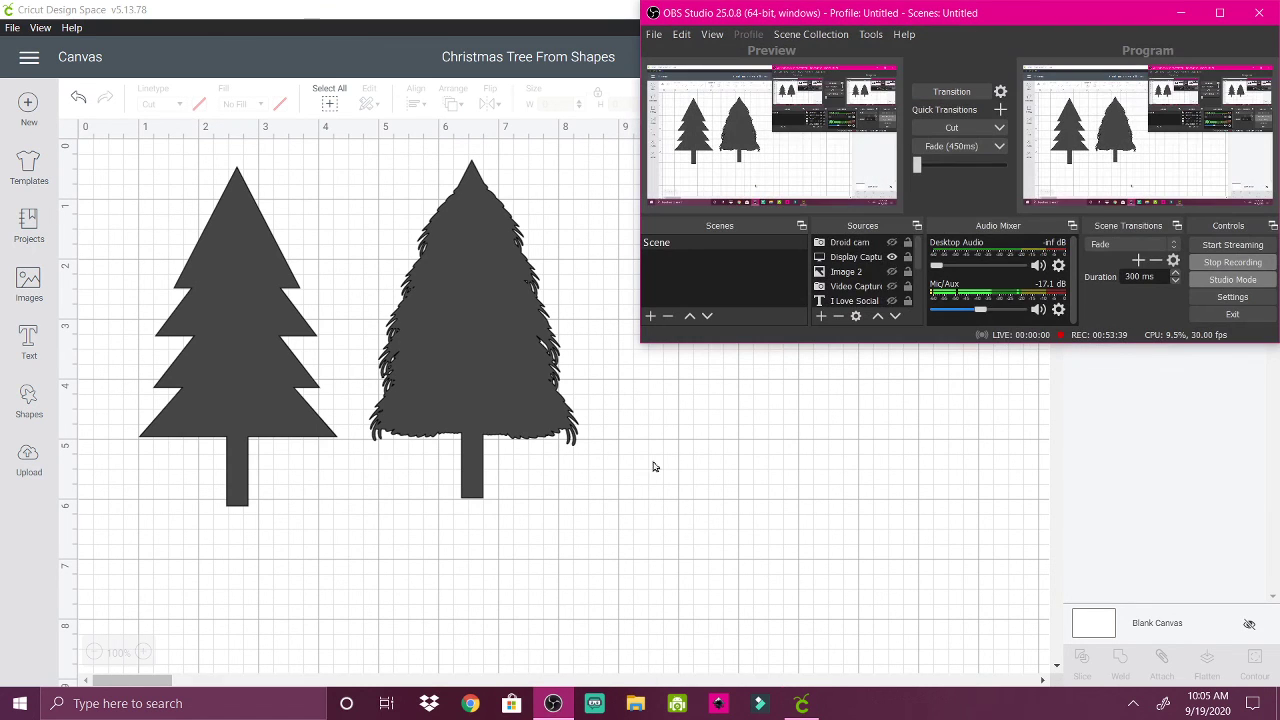
pyautogui.click(1232, 264)
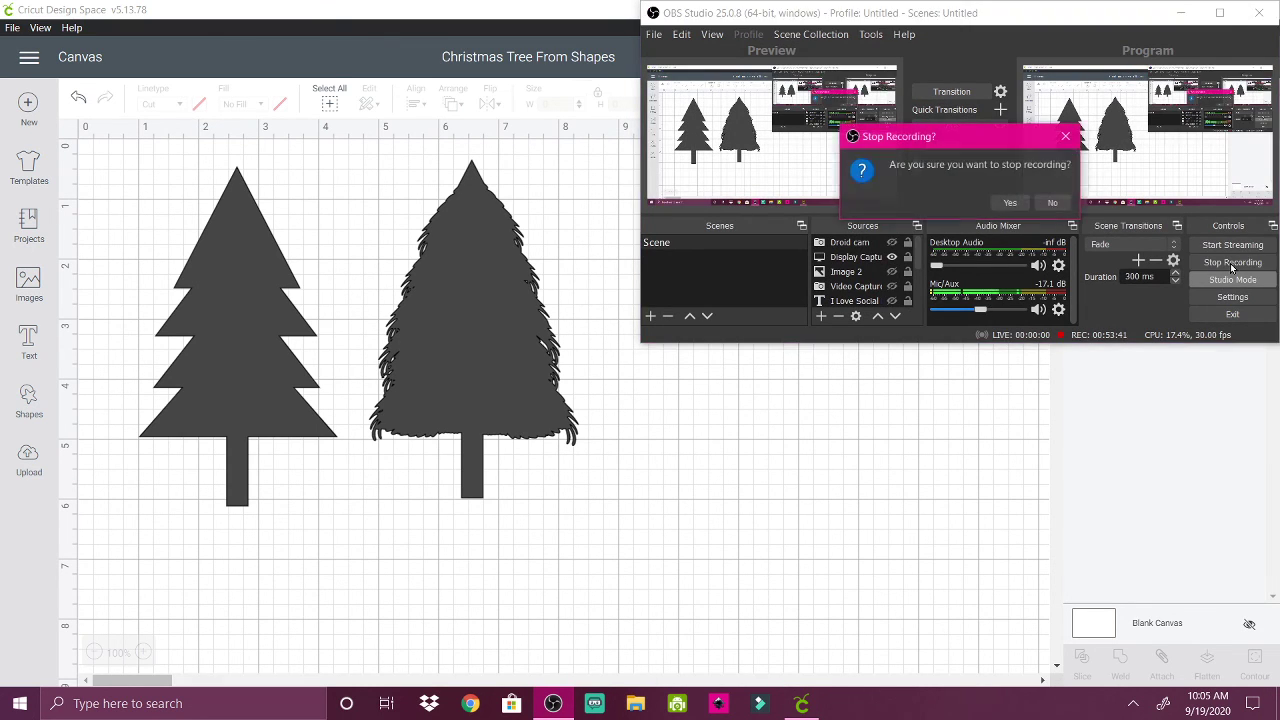